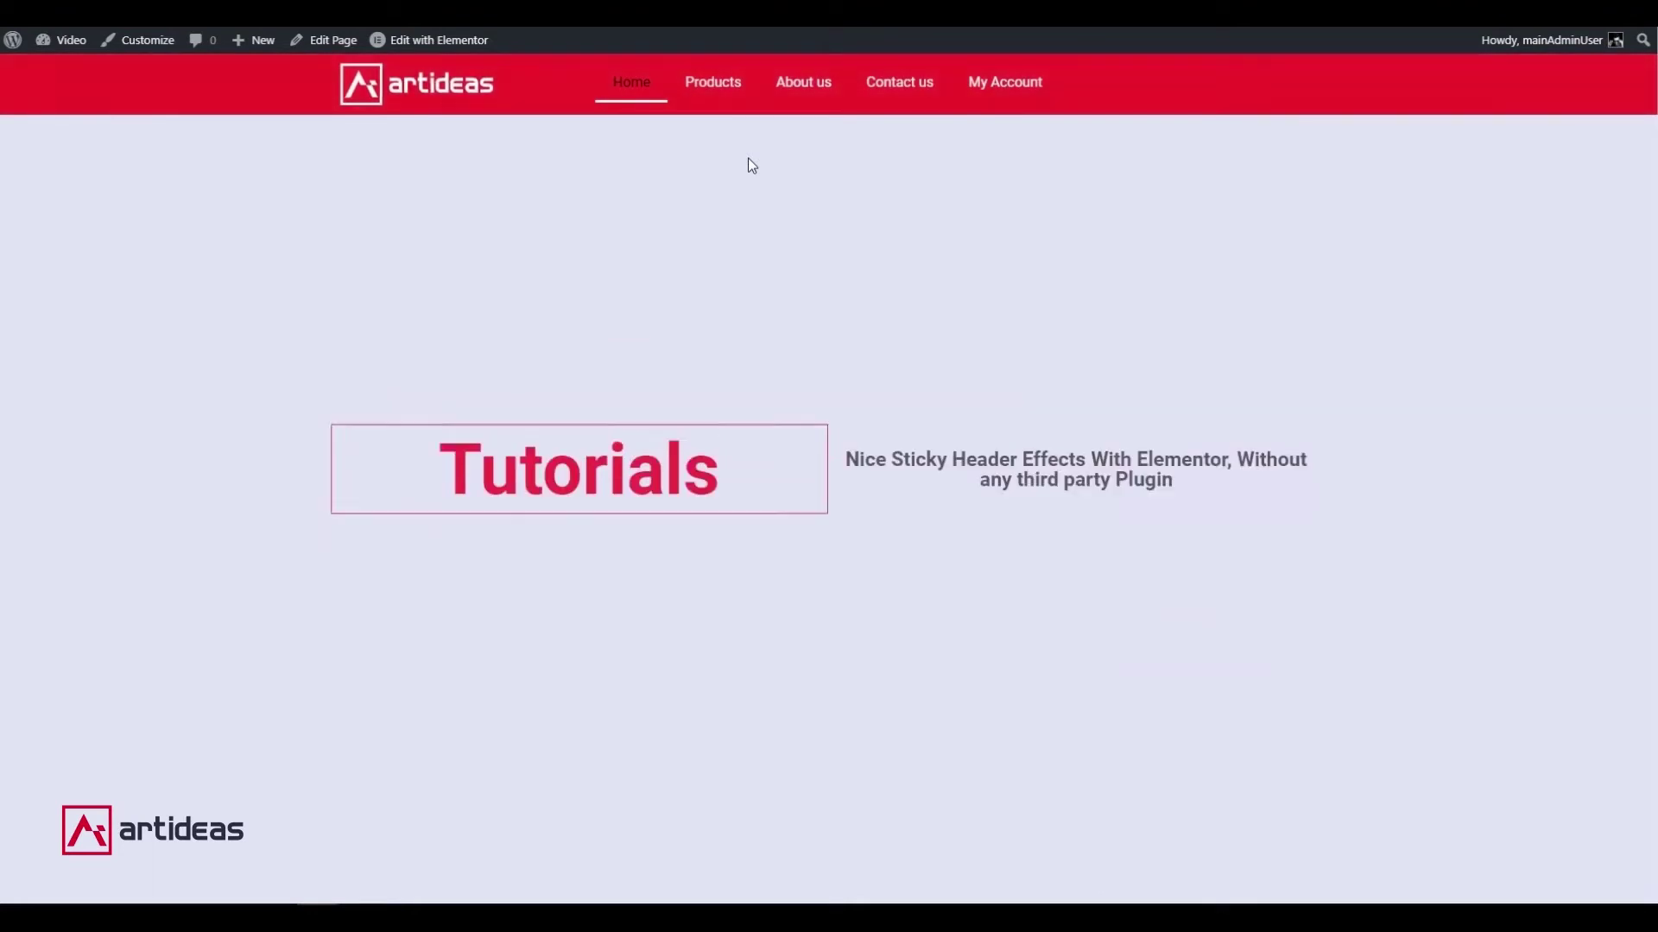
Examine how the finished site's sticky header changes its background, logo and menu colours while scrolling the home page.
{"action": "scroll", "coordinate": [752, 166], "scroll_direction": "up", "scroll_amount": 1}
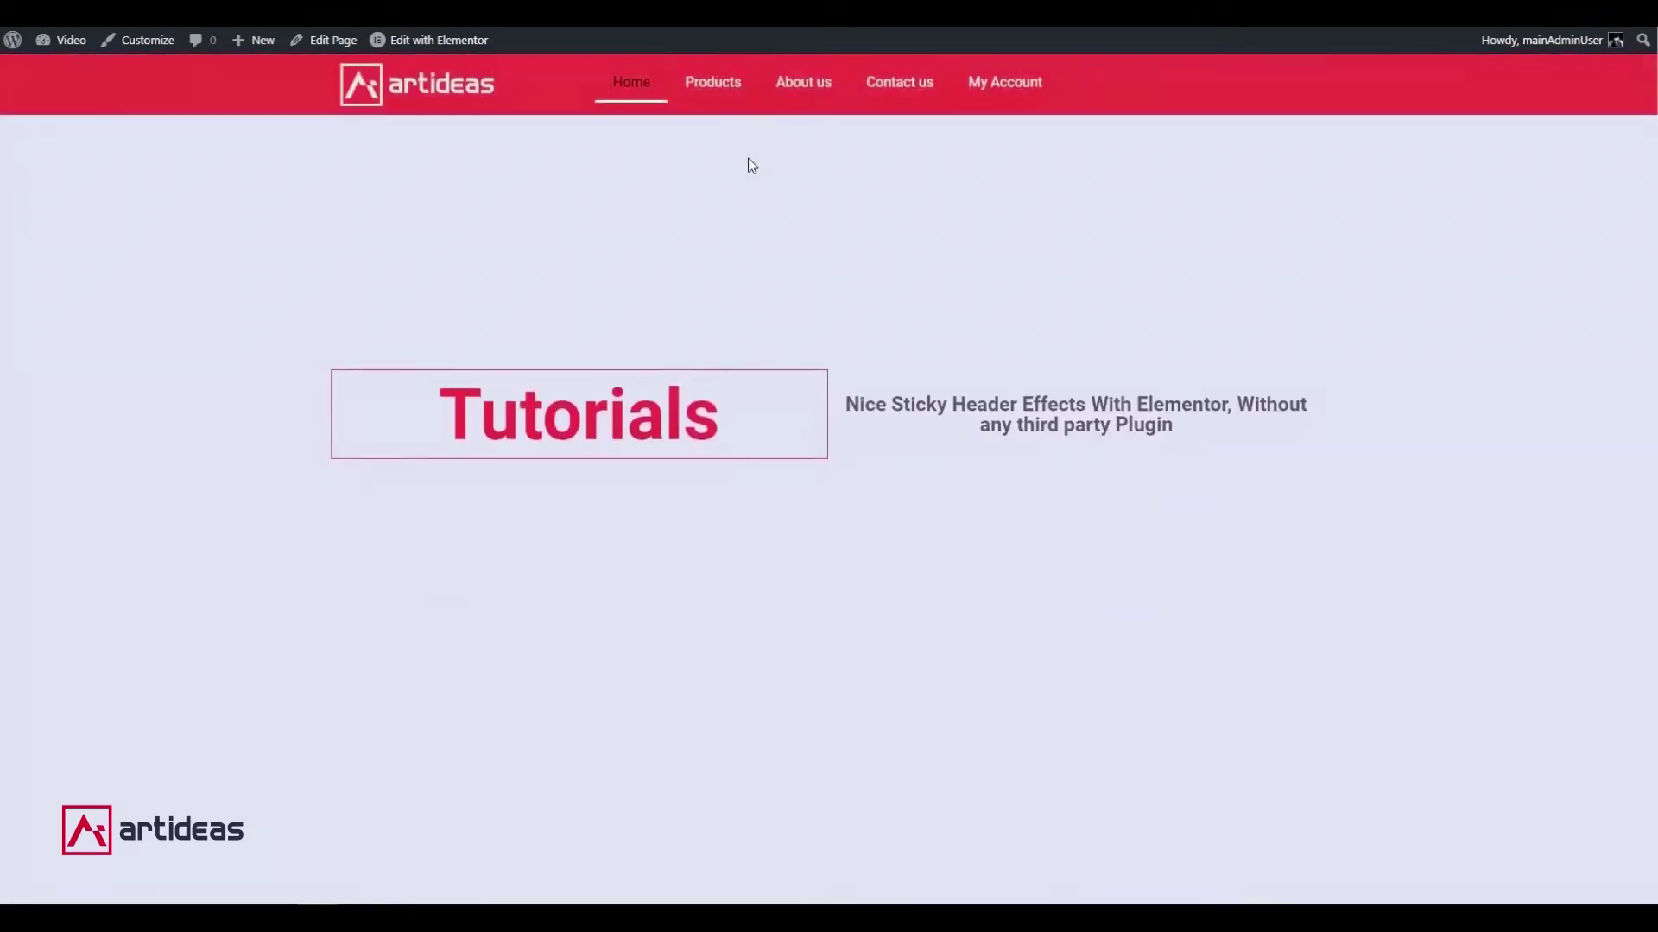
{"action": "scroll", "coordinate": [751, 164], "scroll_direction": "up", "scroll_amount": 3}
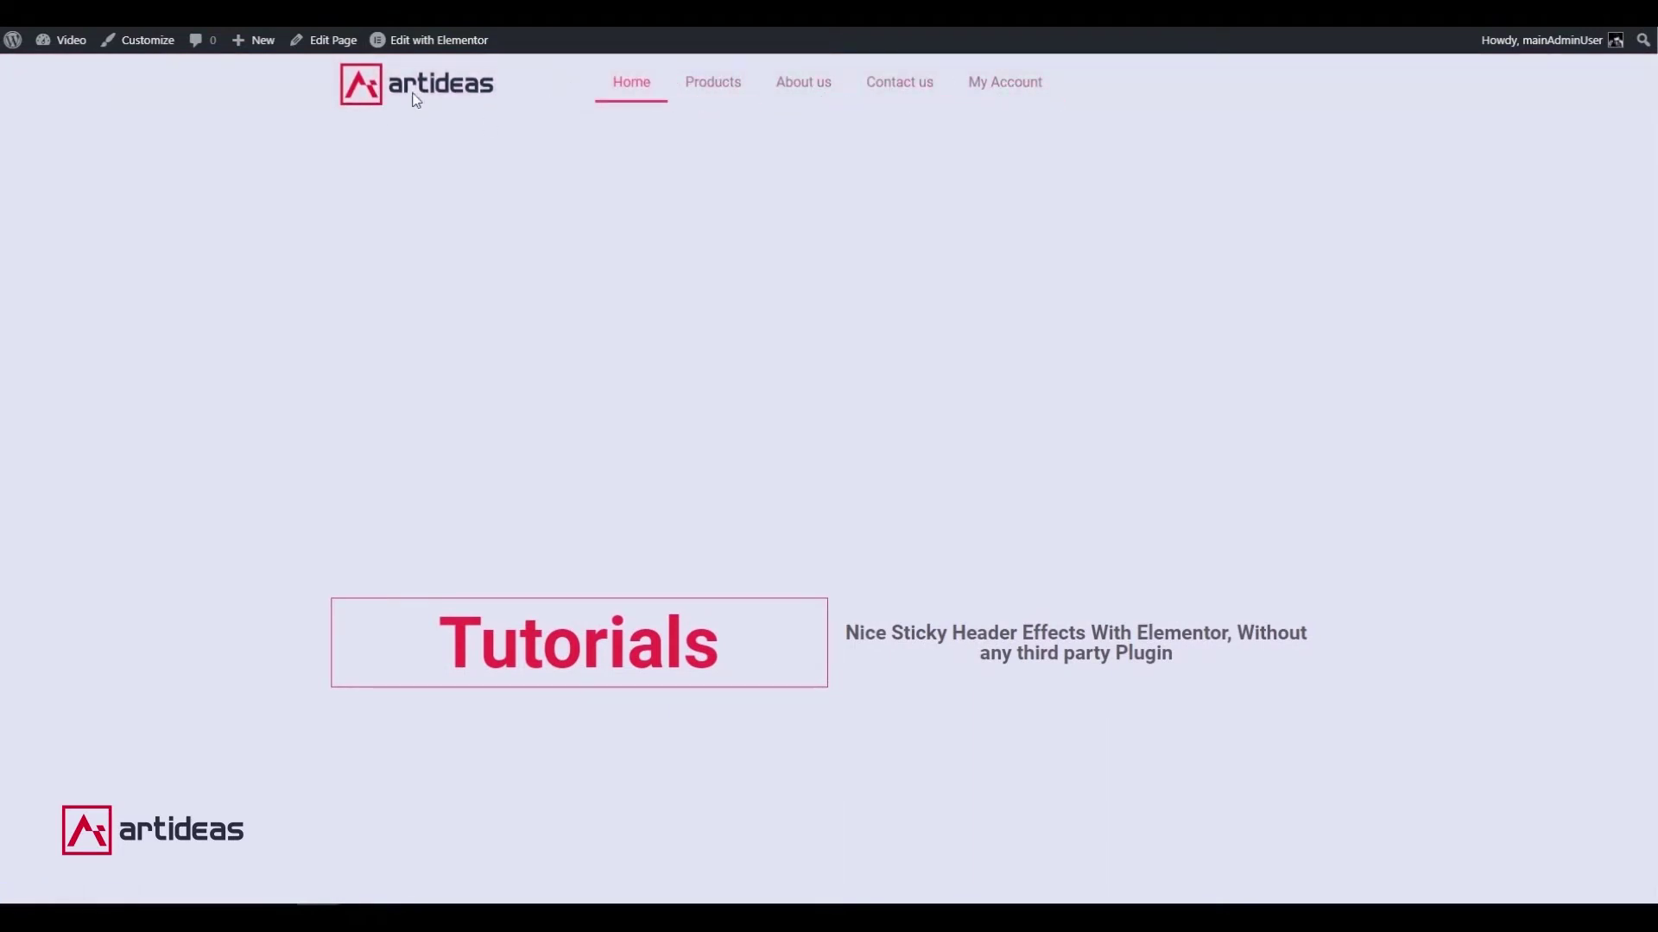
{"action": "scroll", "coordinate": [681, 219], "scroll_direction": "down", "scroll_amount": 3}
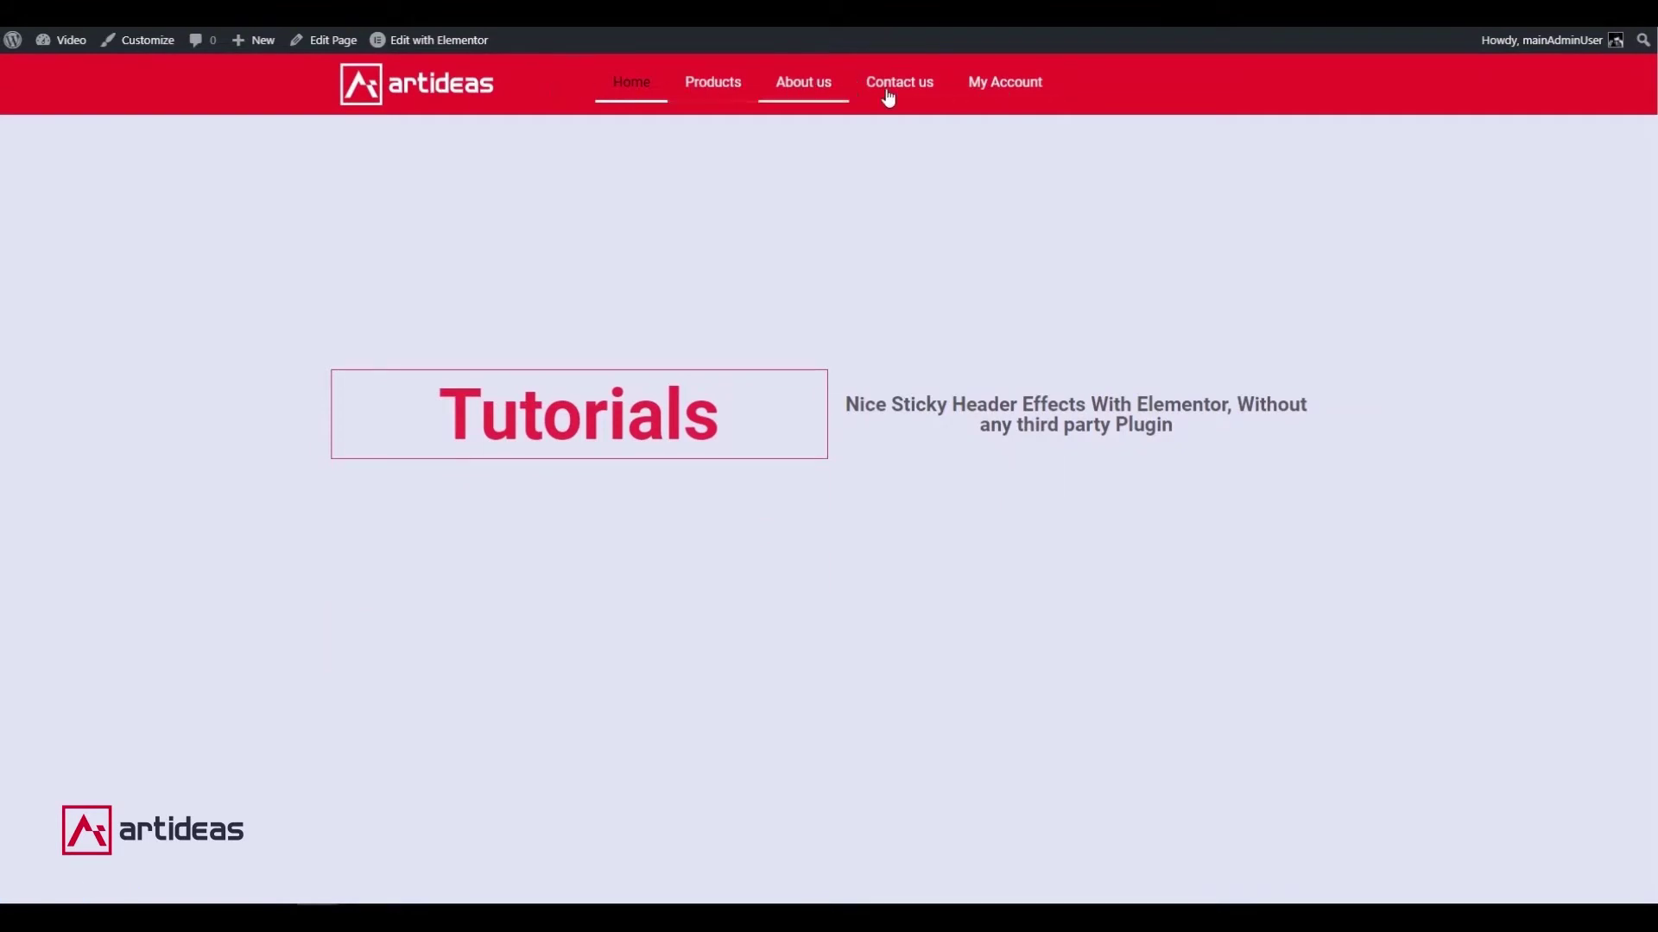
{"action": "scroll", "coordinate": [779, 231], "scroll_direction": "up", "scroll_amount": 3}
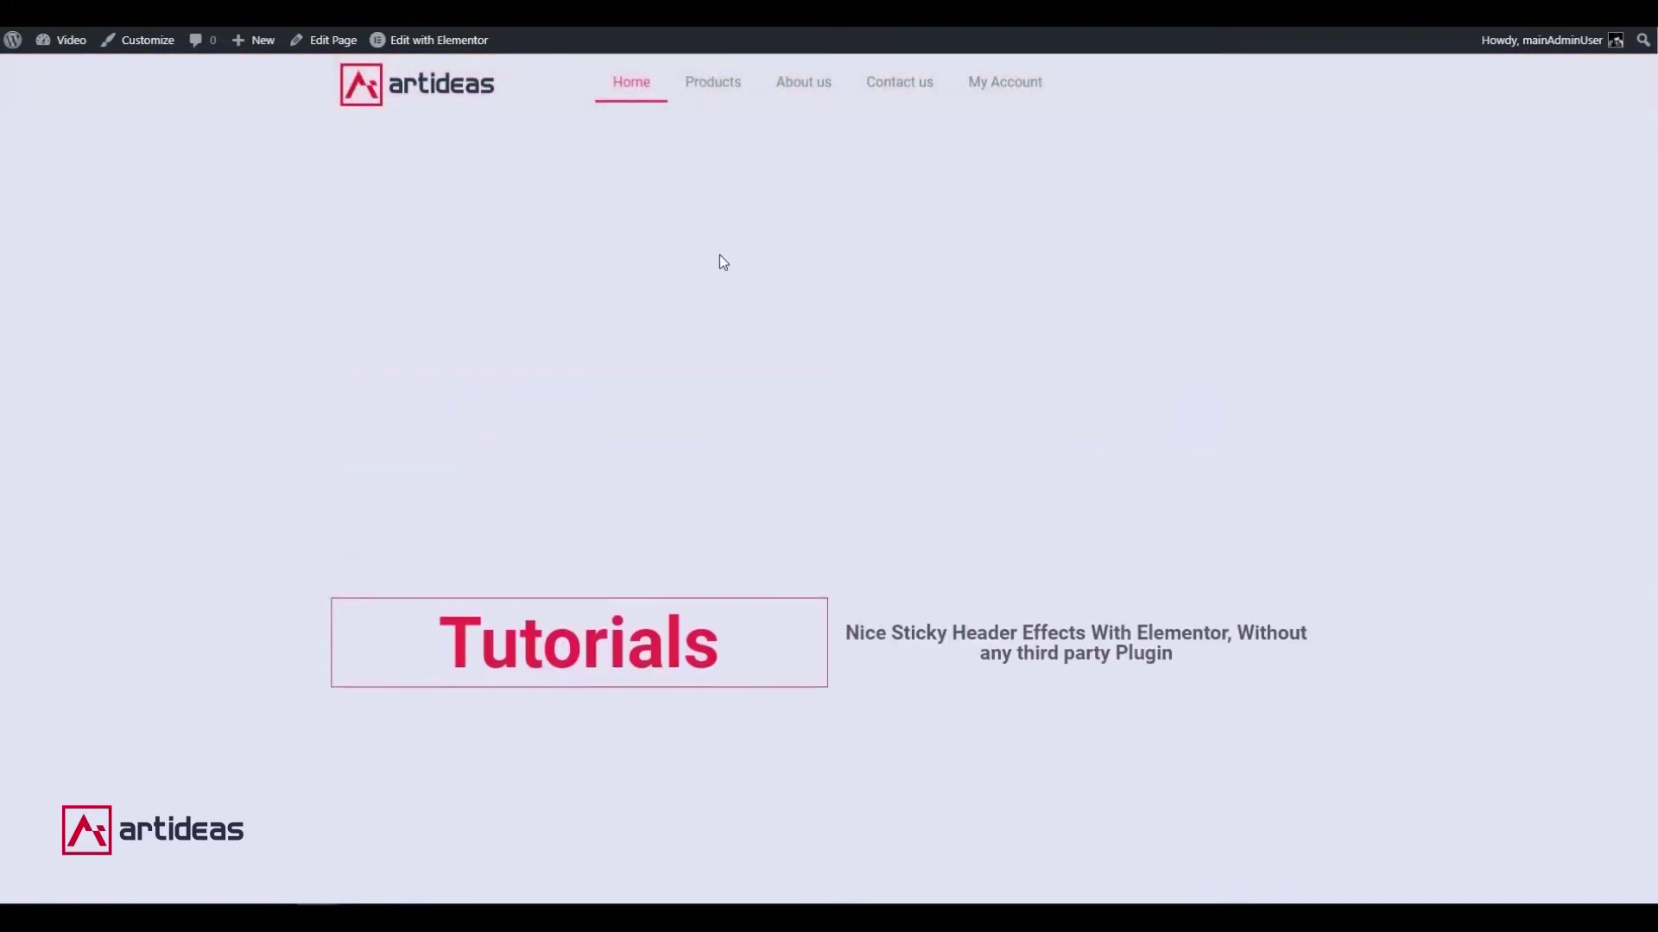
{"action": "scroll", "coordinate": [721, 259], "scroll_direction": "down", "scroll_amount": 3}
{"action": "scroll", "coordinate": [250, 100], "scroll_direction": "up", "scroll_amount": 3}
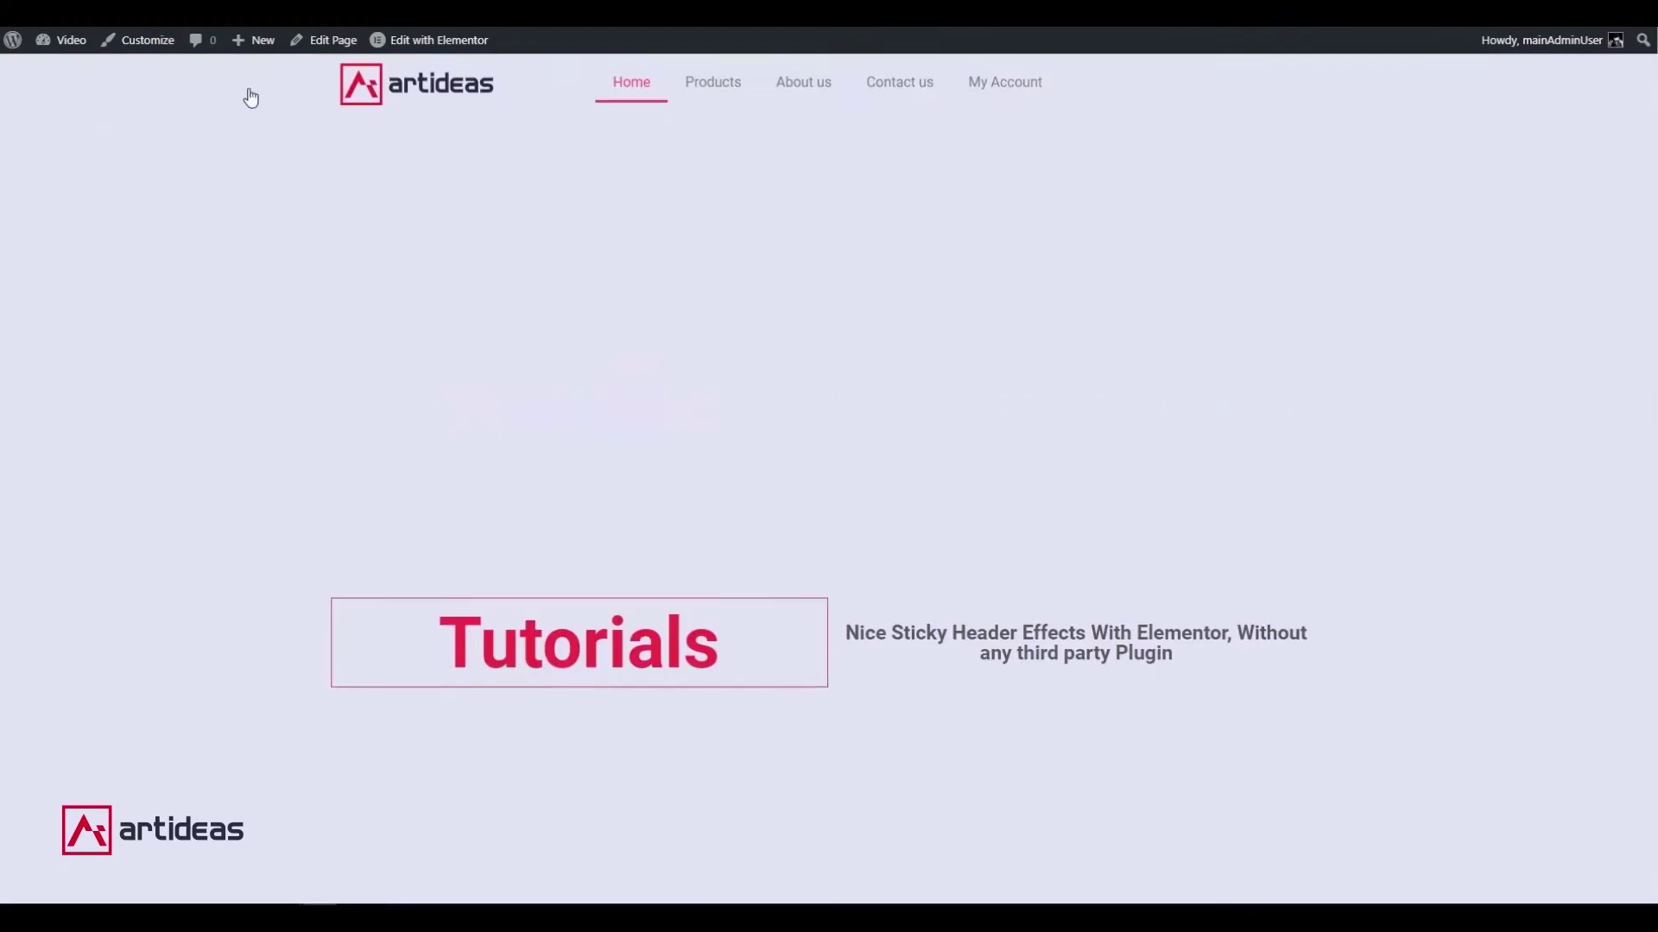
{"action": "scroll", "coordinate": [746, 161], "scroll_direction": "down", "scroll_amount": 3}
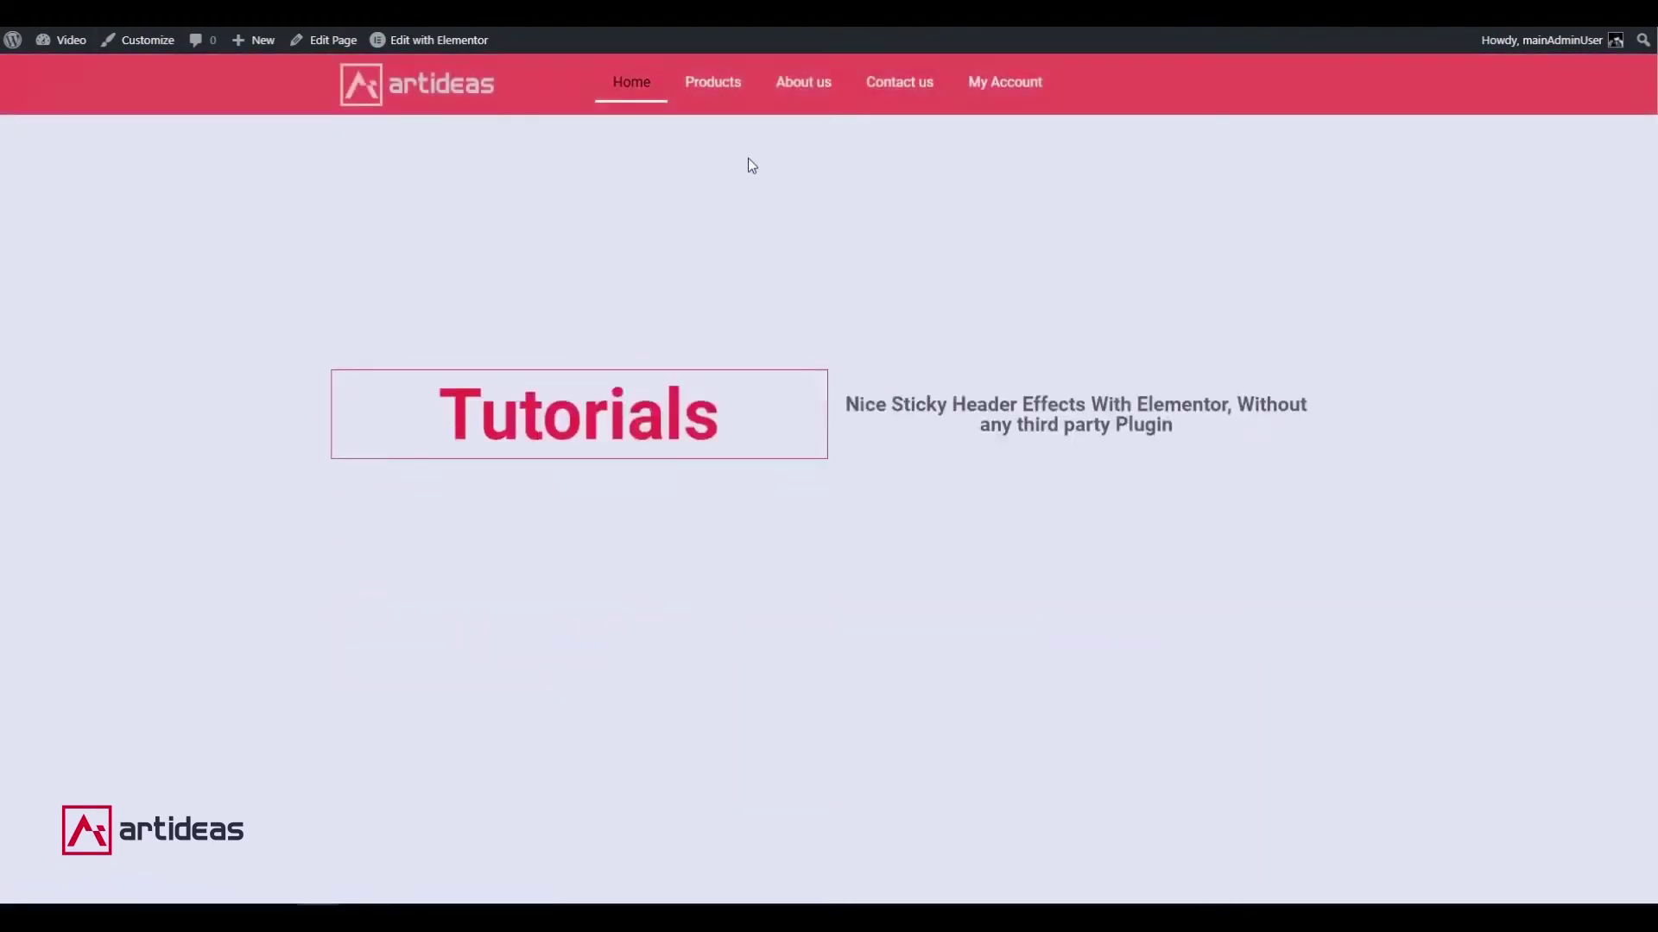
{"action": "scroll", "coordinate": [750, 161], "scroll_direction": "up", "scroll_amount": 3}
{"action": "scroll", "coordinate": [748, 164], "scroll_direction": "down", "scroll_amount": 3}
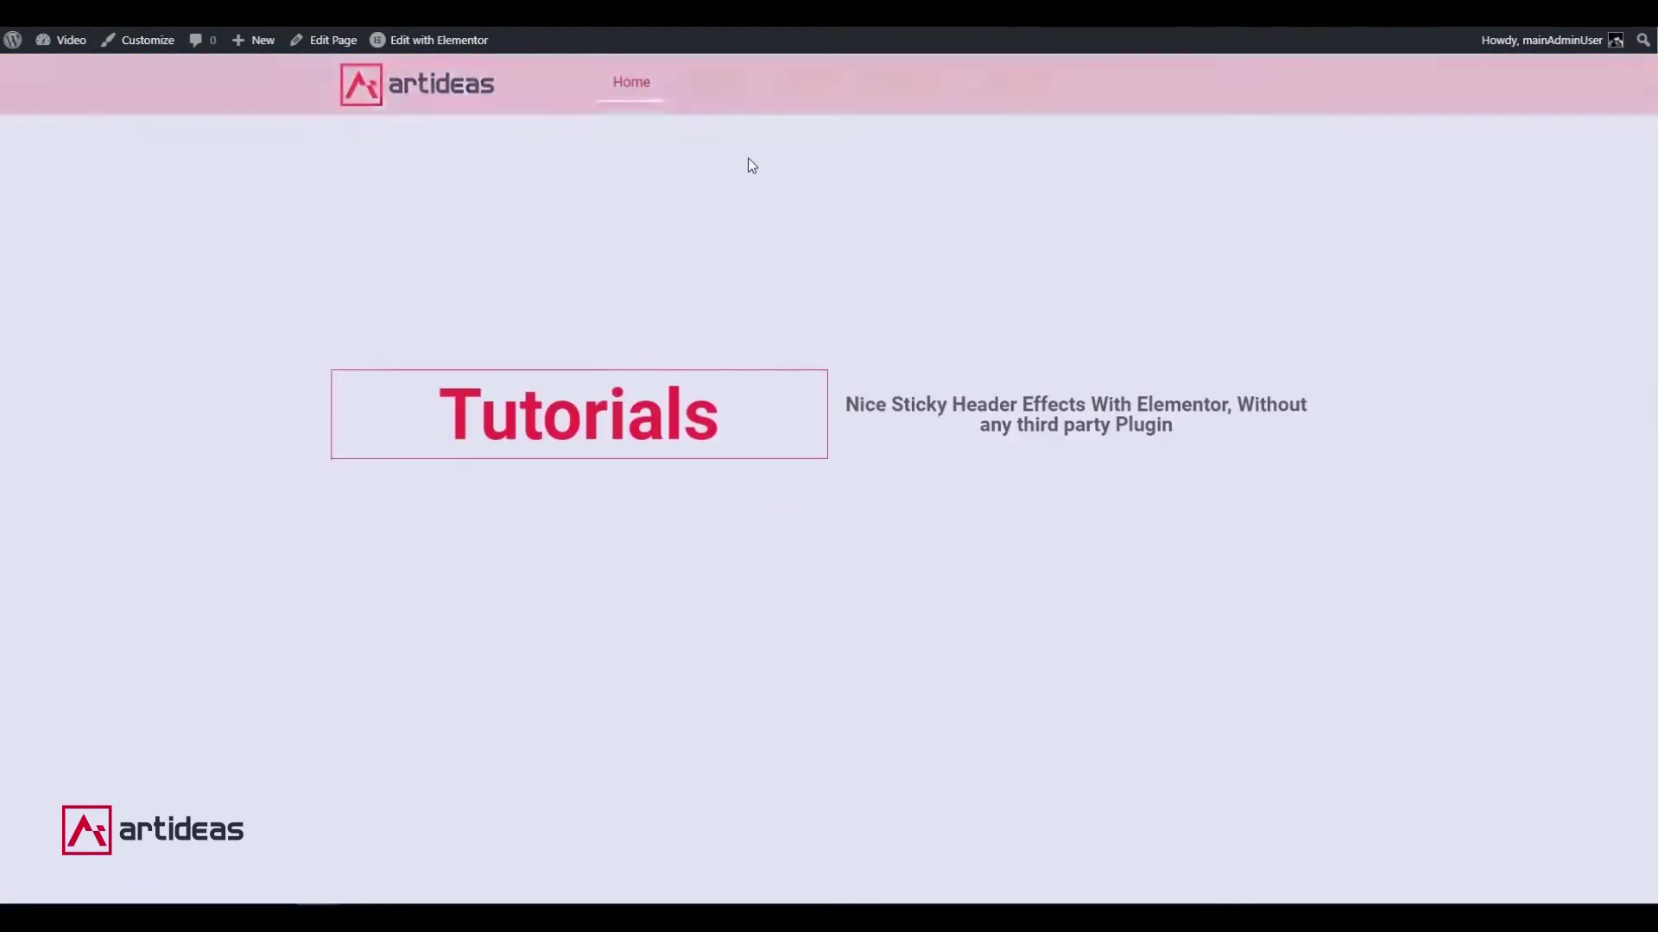
{"action": "scroll", "coordinate": [748, 165], "scroll_direction": "up", "scroll_amount": 1}
{"action": "scroll", "coordinate": [749, 164], "scroll_direction": "up", "scroll_amount": 3}
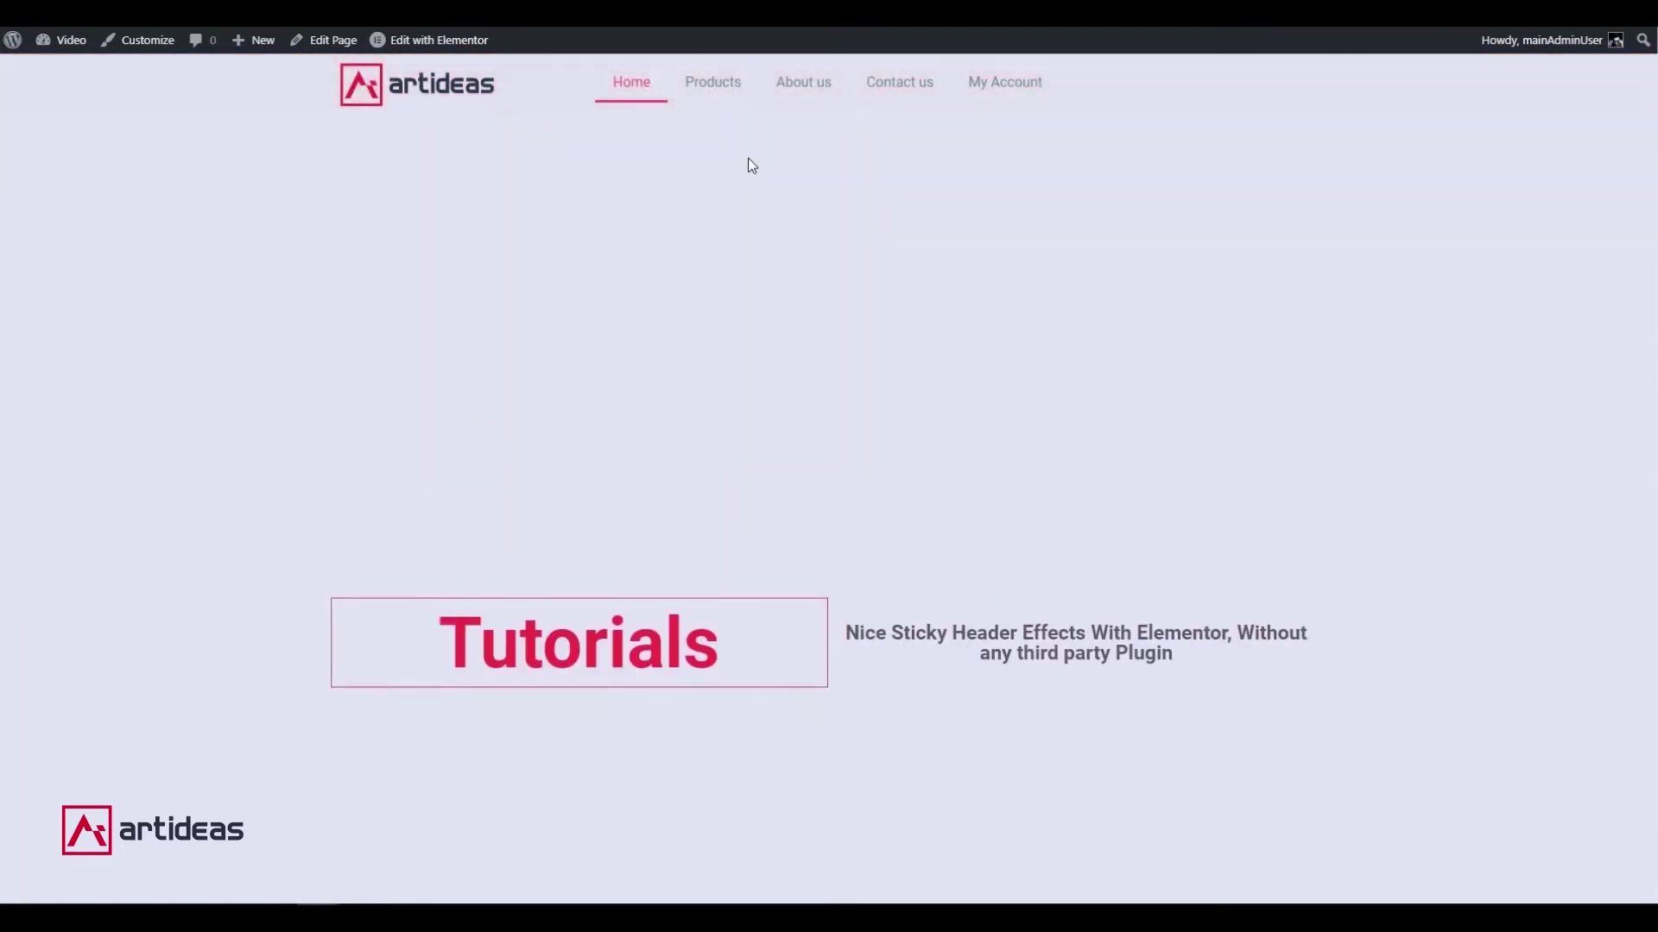
{"action": "scroll", "coordinate": [749, 164], "scroll_direction": "down", "scroll_amount": 3}
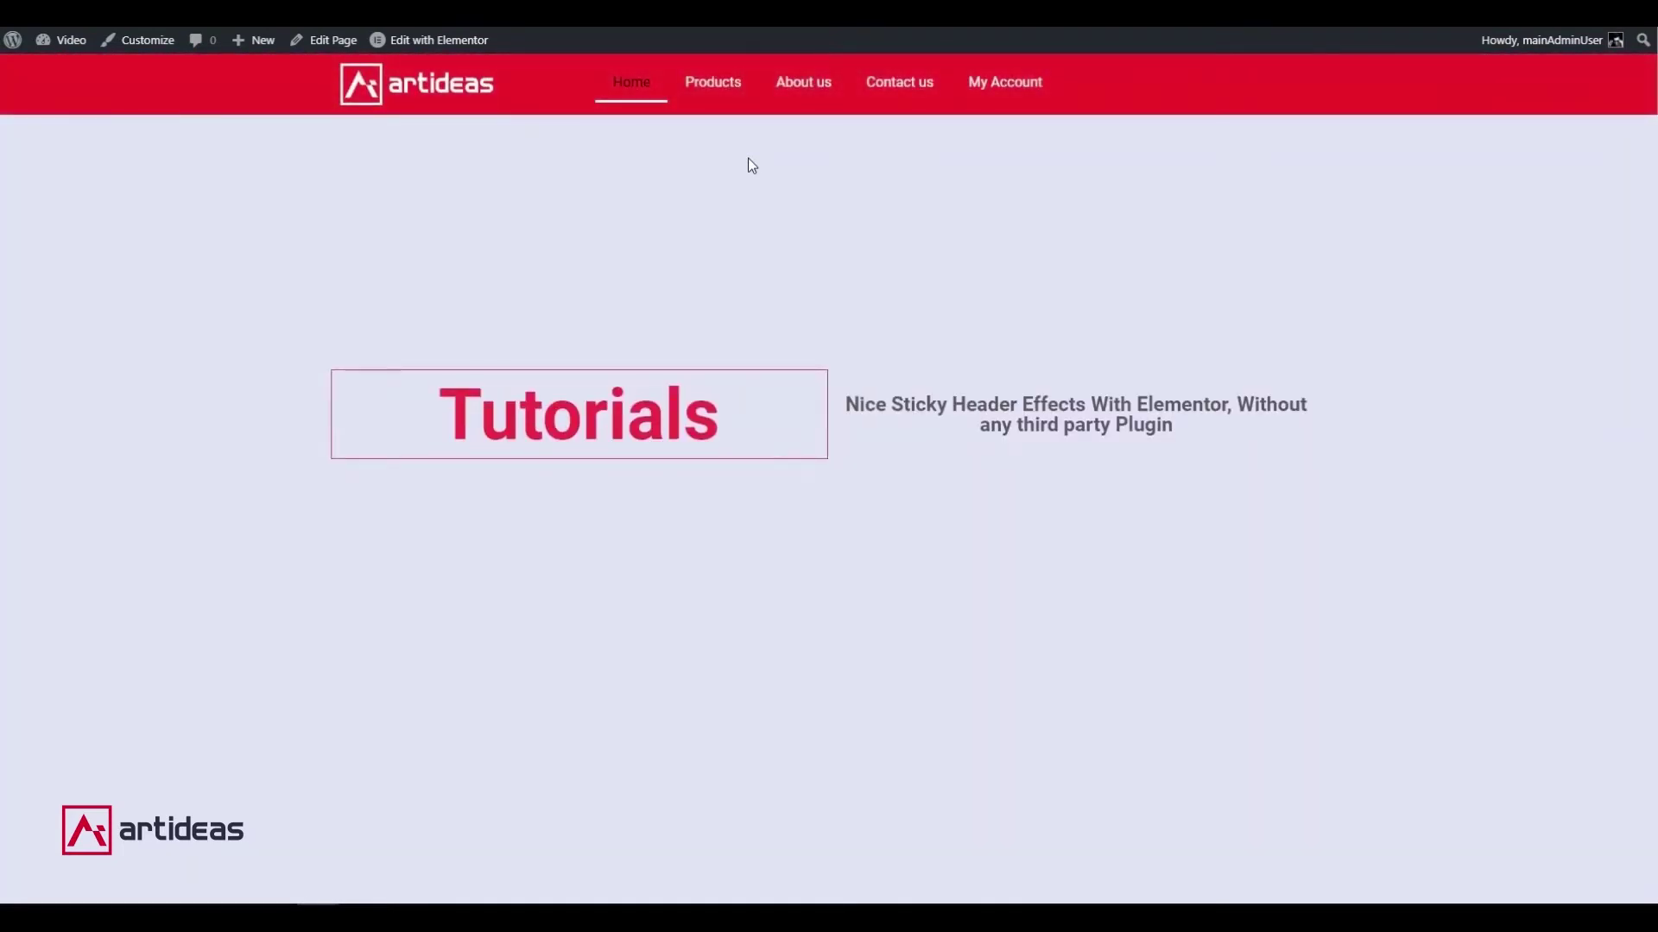
{"action": "scroll", "coordinate": [749, 165], "scroll_direction": "up", "scroll_amount": 3}
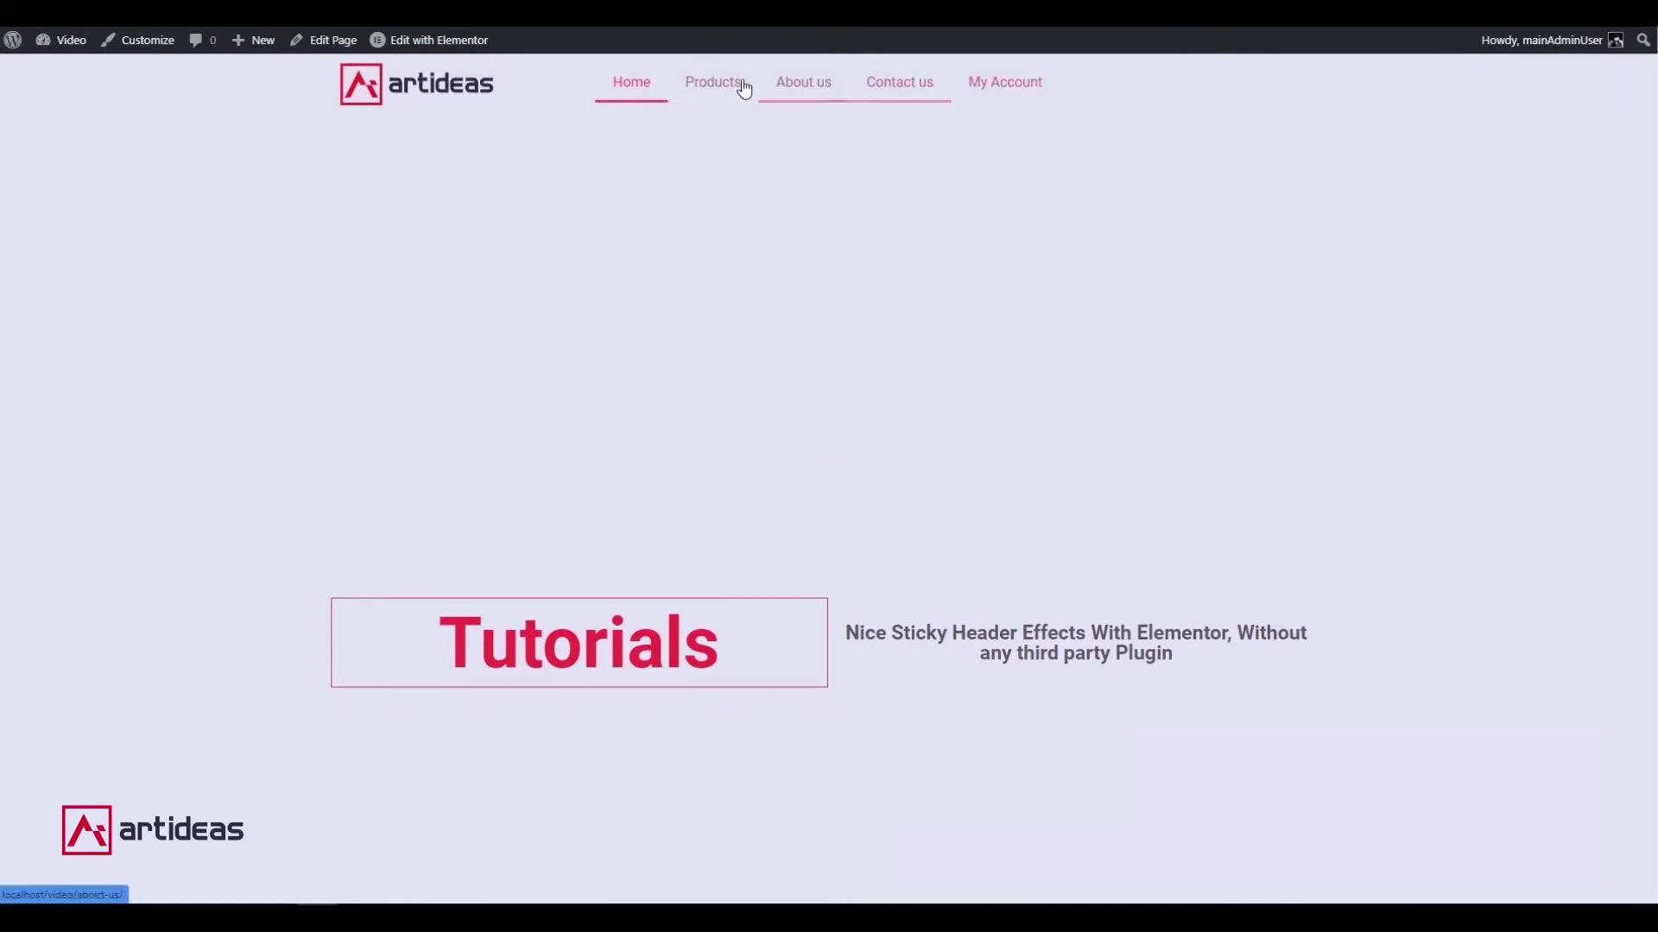
{"action": "scroll", "coordinate": [678, 216], "scroll_direction": "down", "scroll_amount": 3}
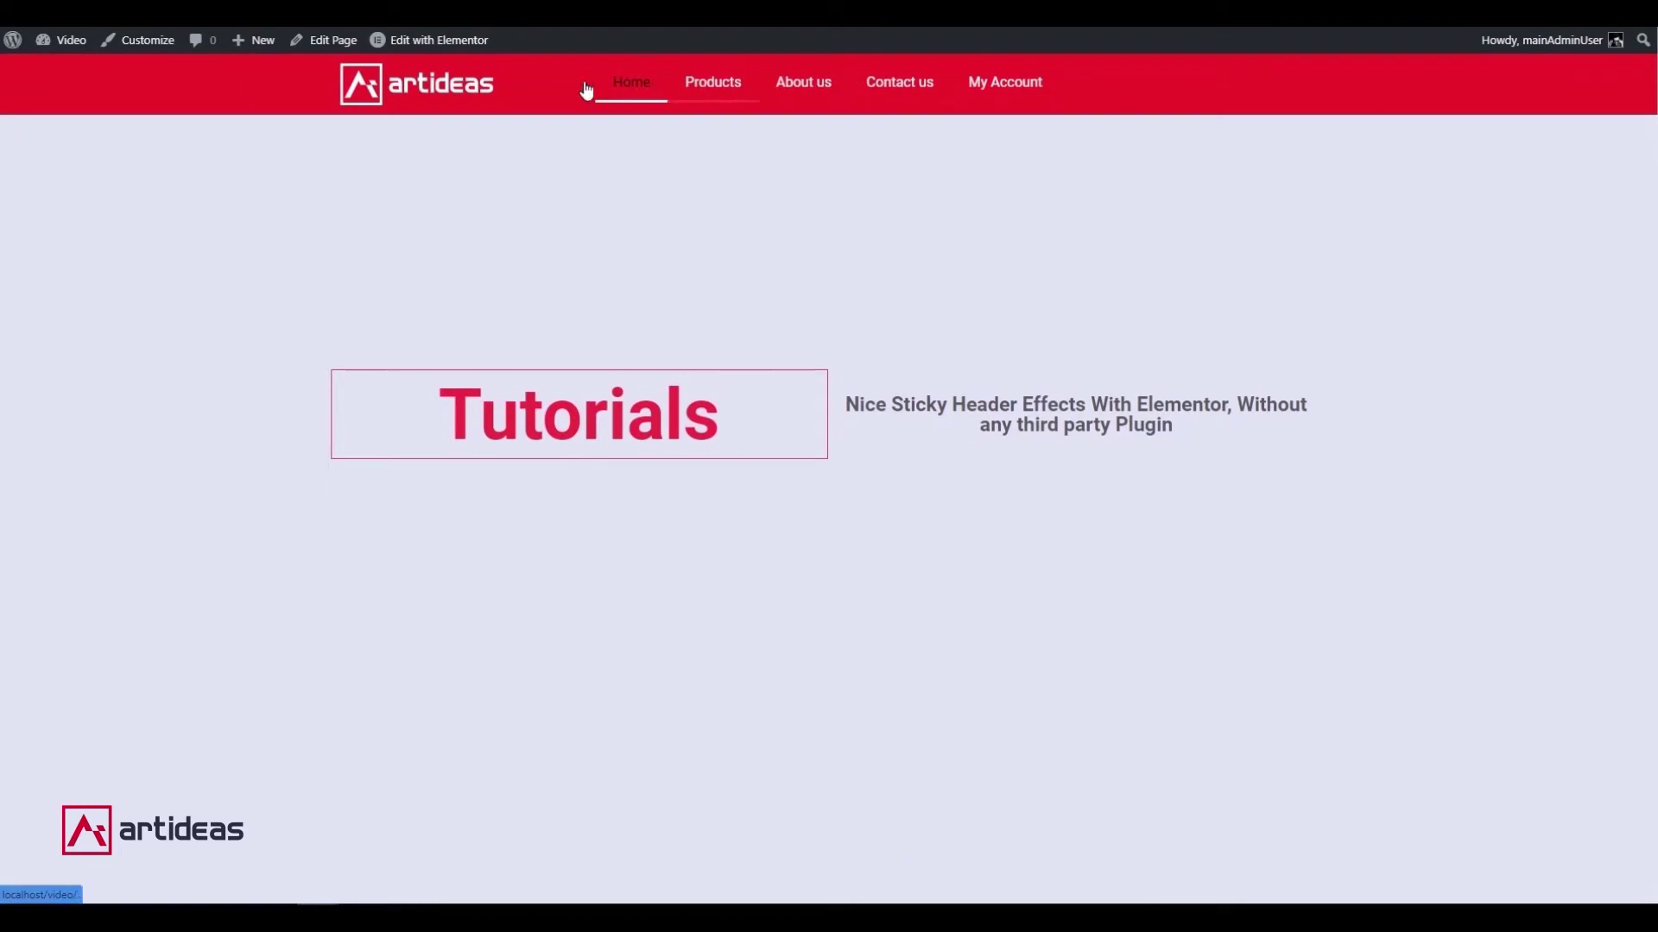
{"action": "scroll", "coordinate": [779, 231], "scroll_direction": "up", "scroll_amount": 3}
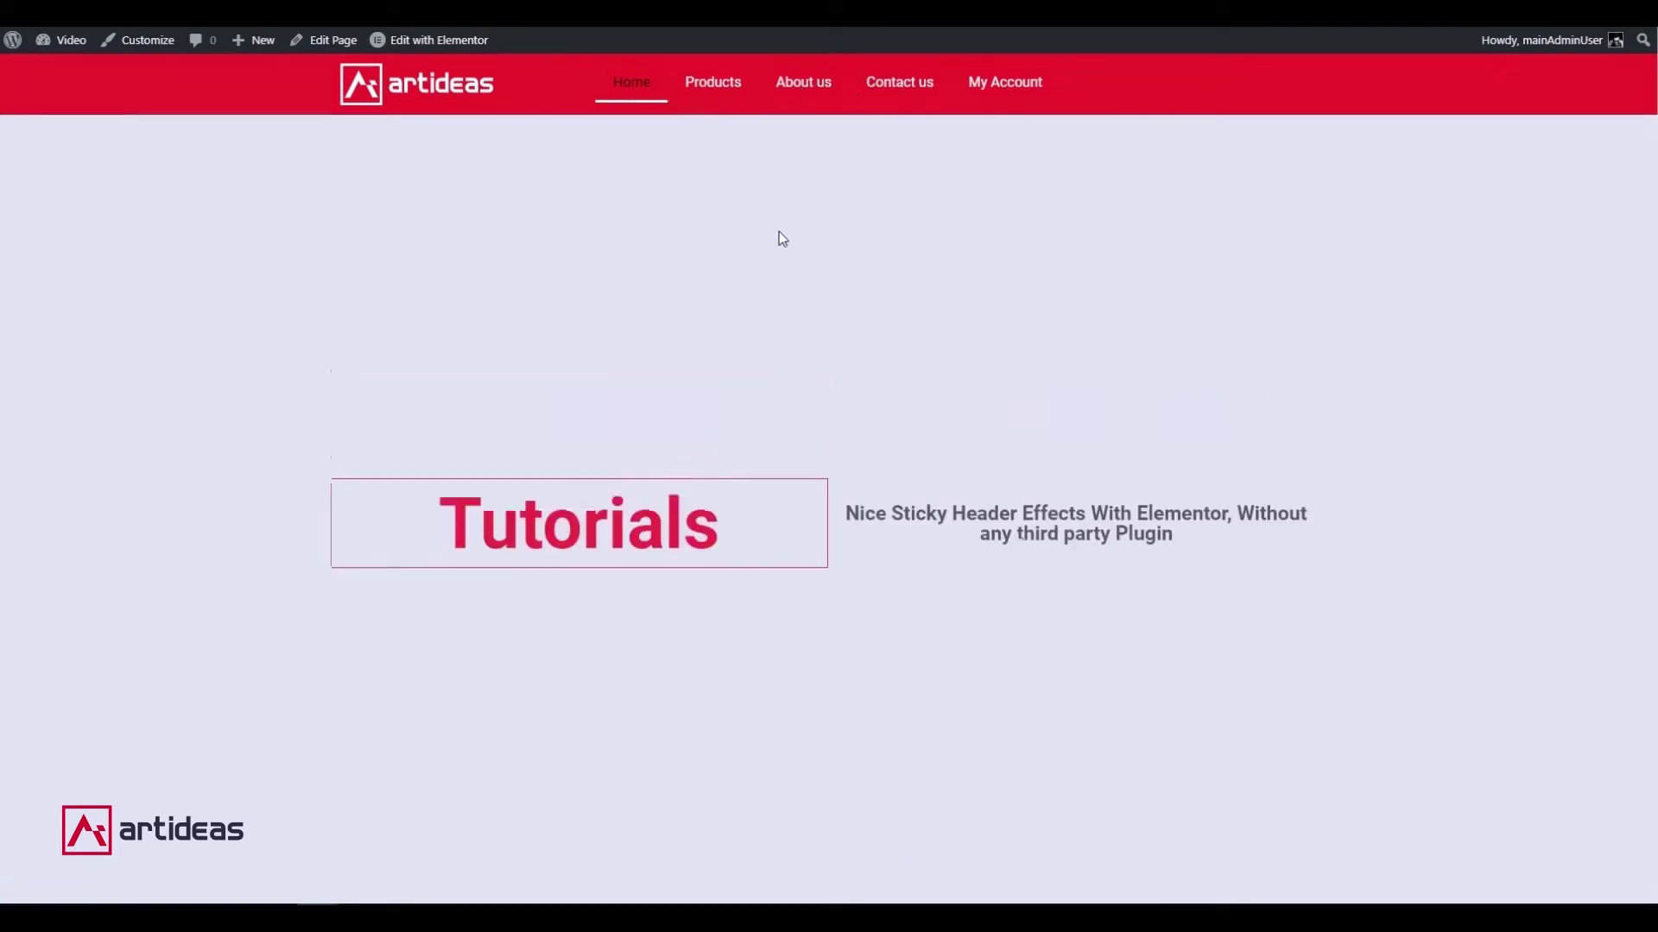
{"action": "scroll", "coordinate": [720, 259], "scroll_direction": "down", "scroll_amount": 3}
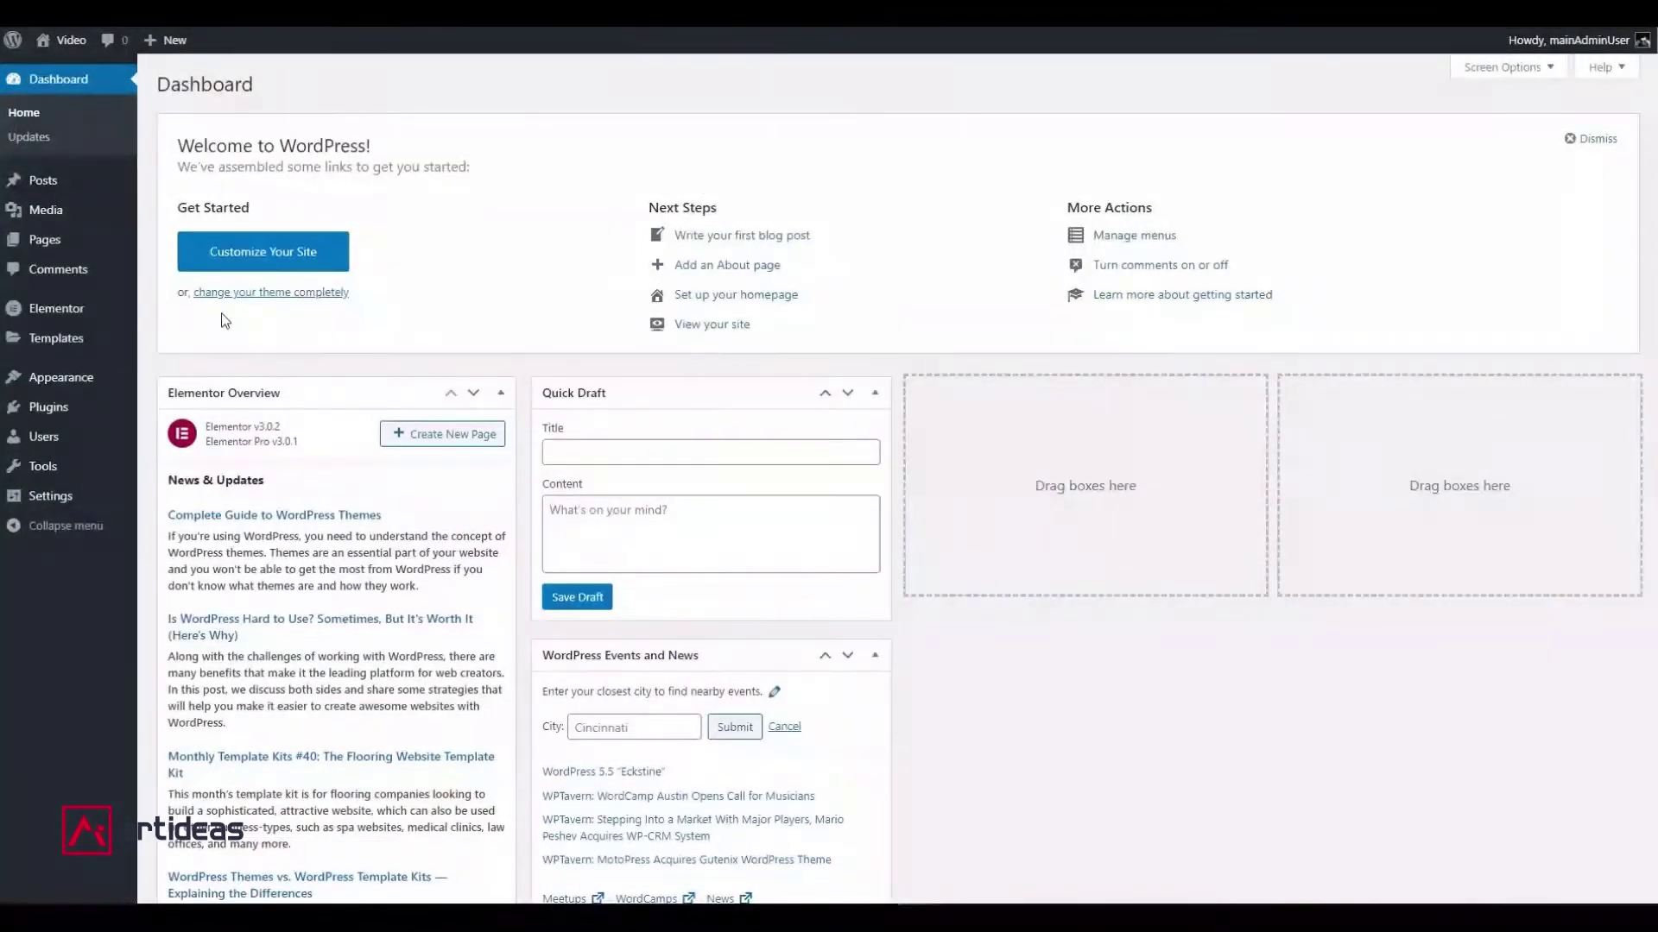
Review the site's active theme, installed plugins and list of pages in the admin area.
{"action": "mouse_move", "coordinate": [60, 377]}
{"action": "left_click", "coordinate": [184, 385]}
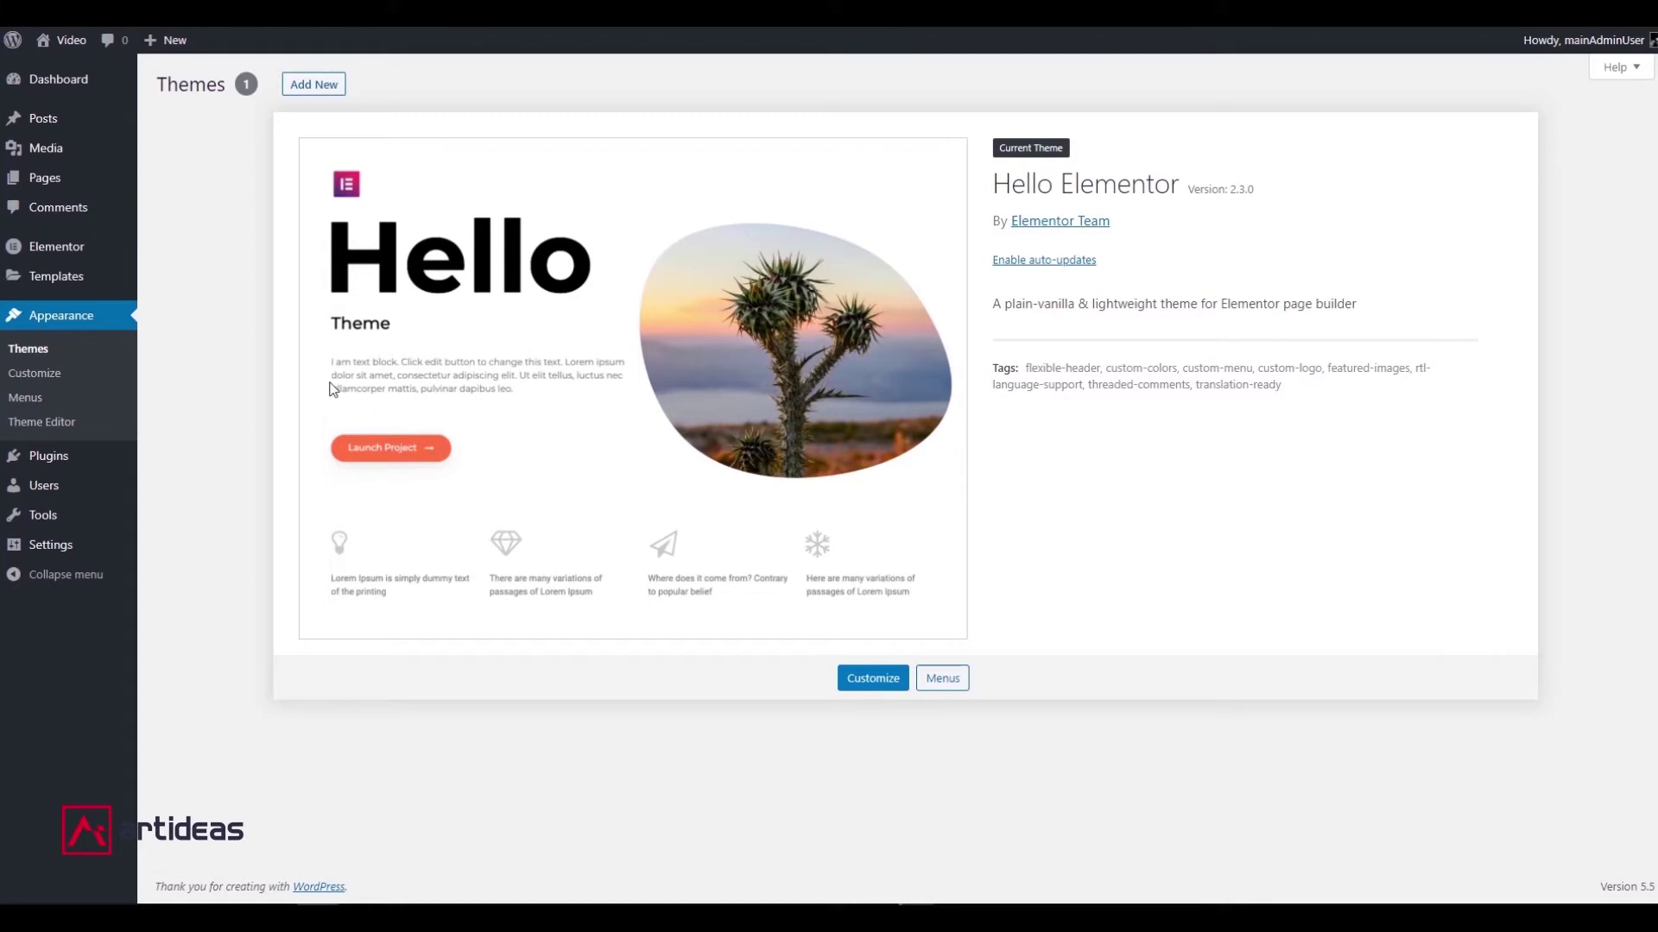
{"action": "left_click", "coordinate": [48, 456]}
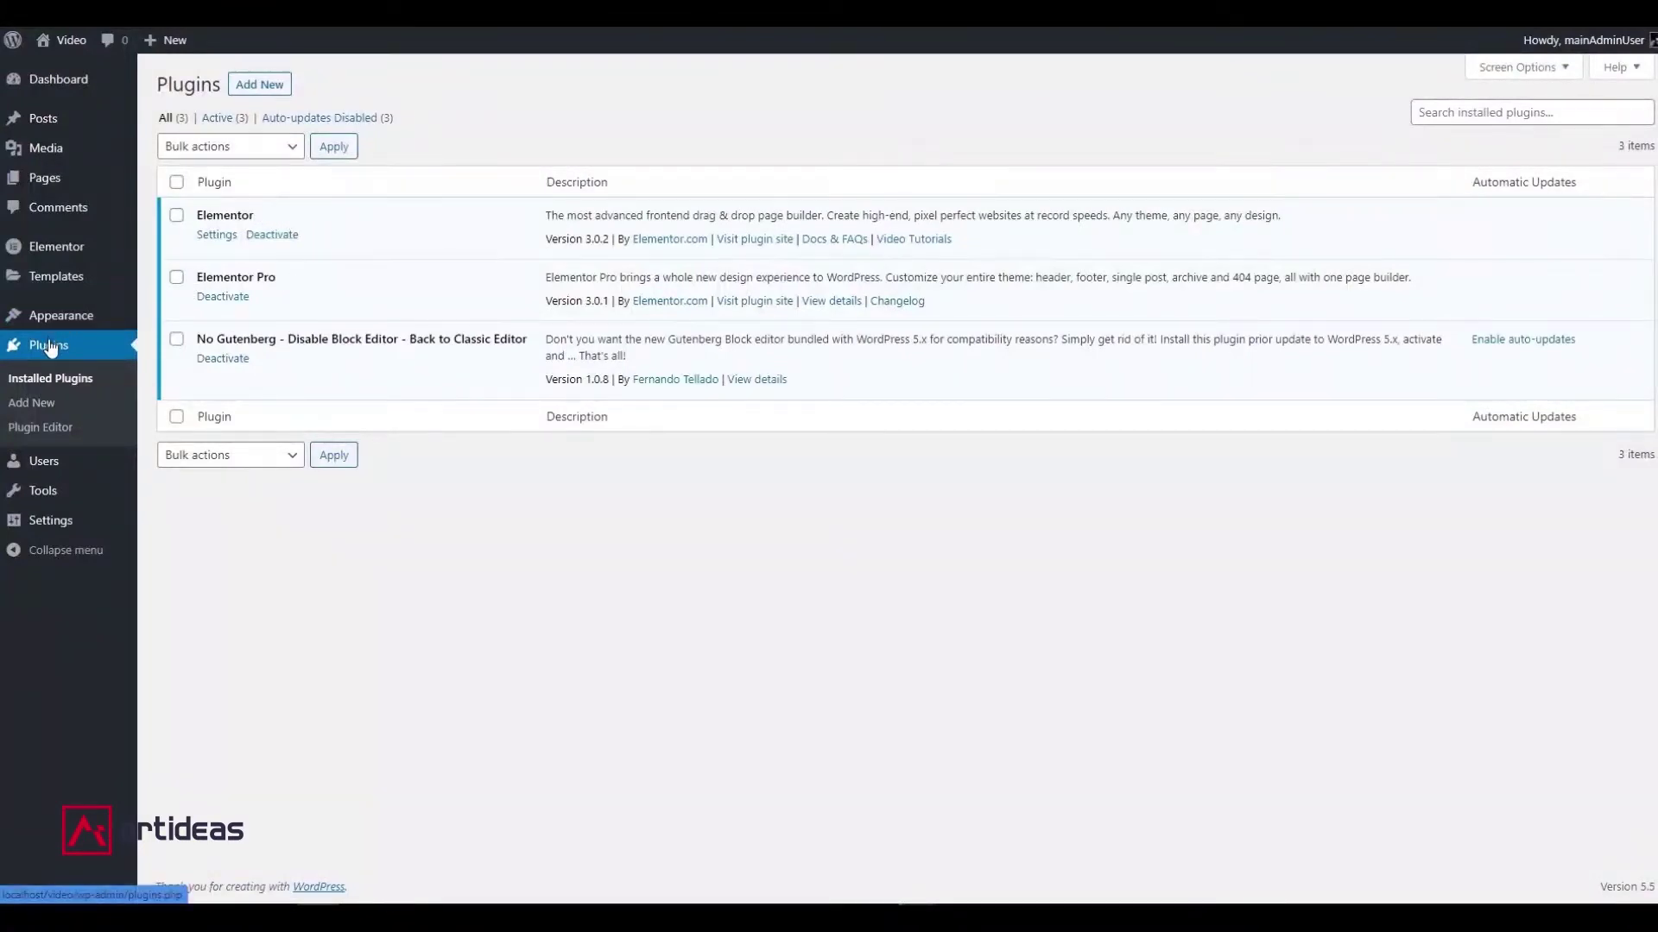
{"action": "left_click", "coordinate": [62, 179]}
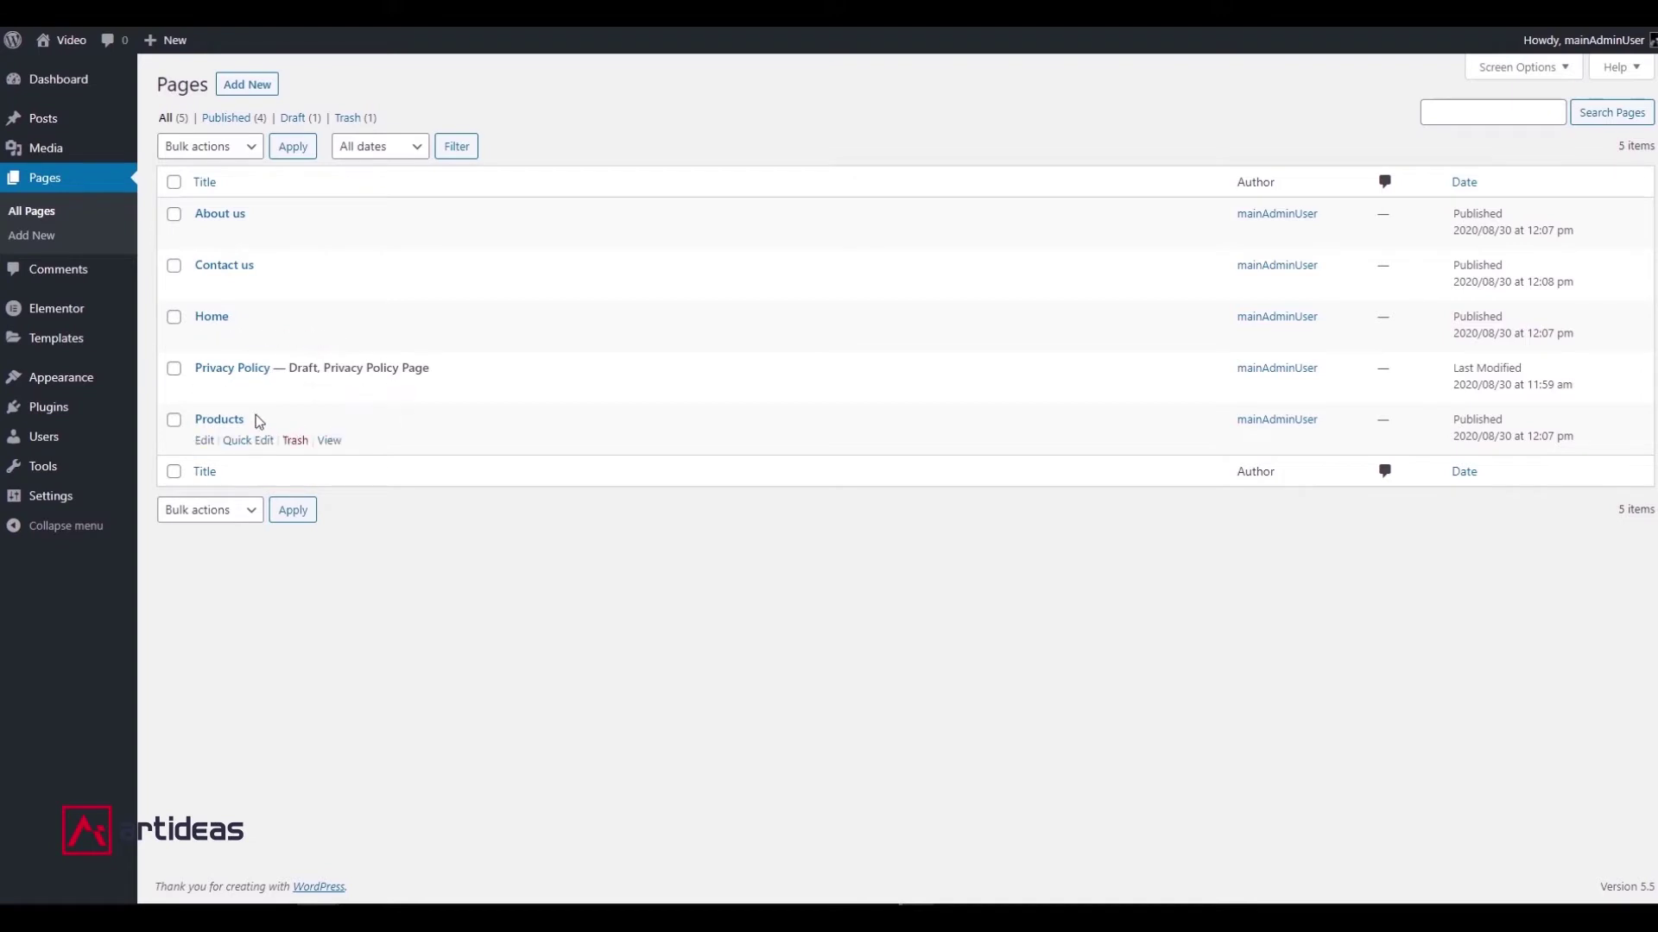
{"action": "left_click", "coordinate": [57, 182]}
Go to the site's menu editor and name the new navigation menu "Main Menu".
{"action": "mouse_move", "coordinate": [81, 382]}
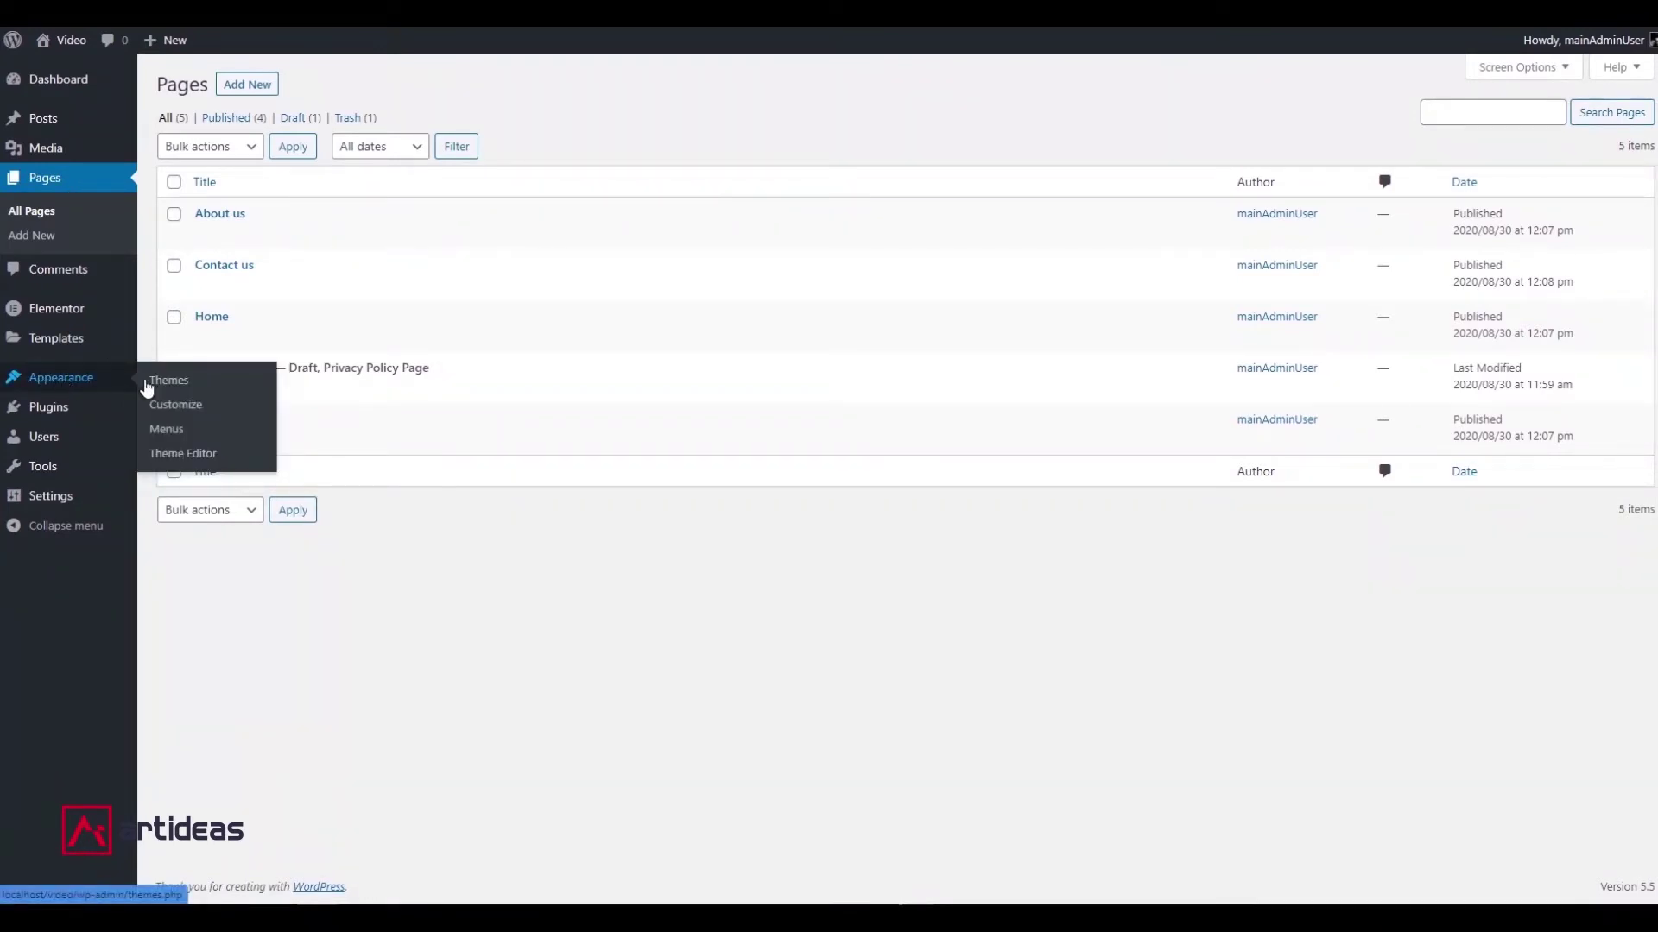
{"action": "left_click", "coordinate": [169, 432]}
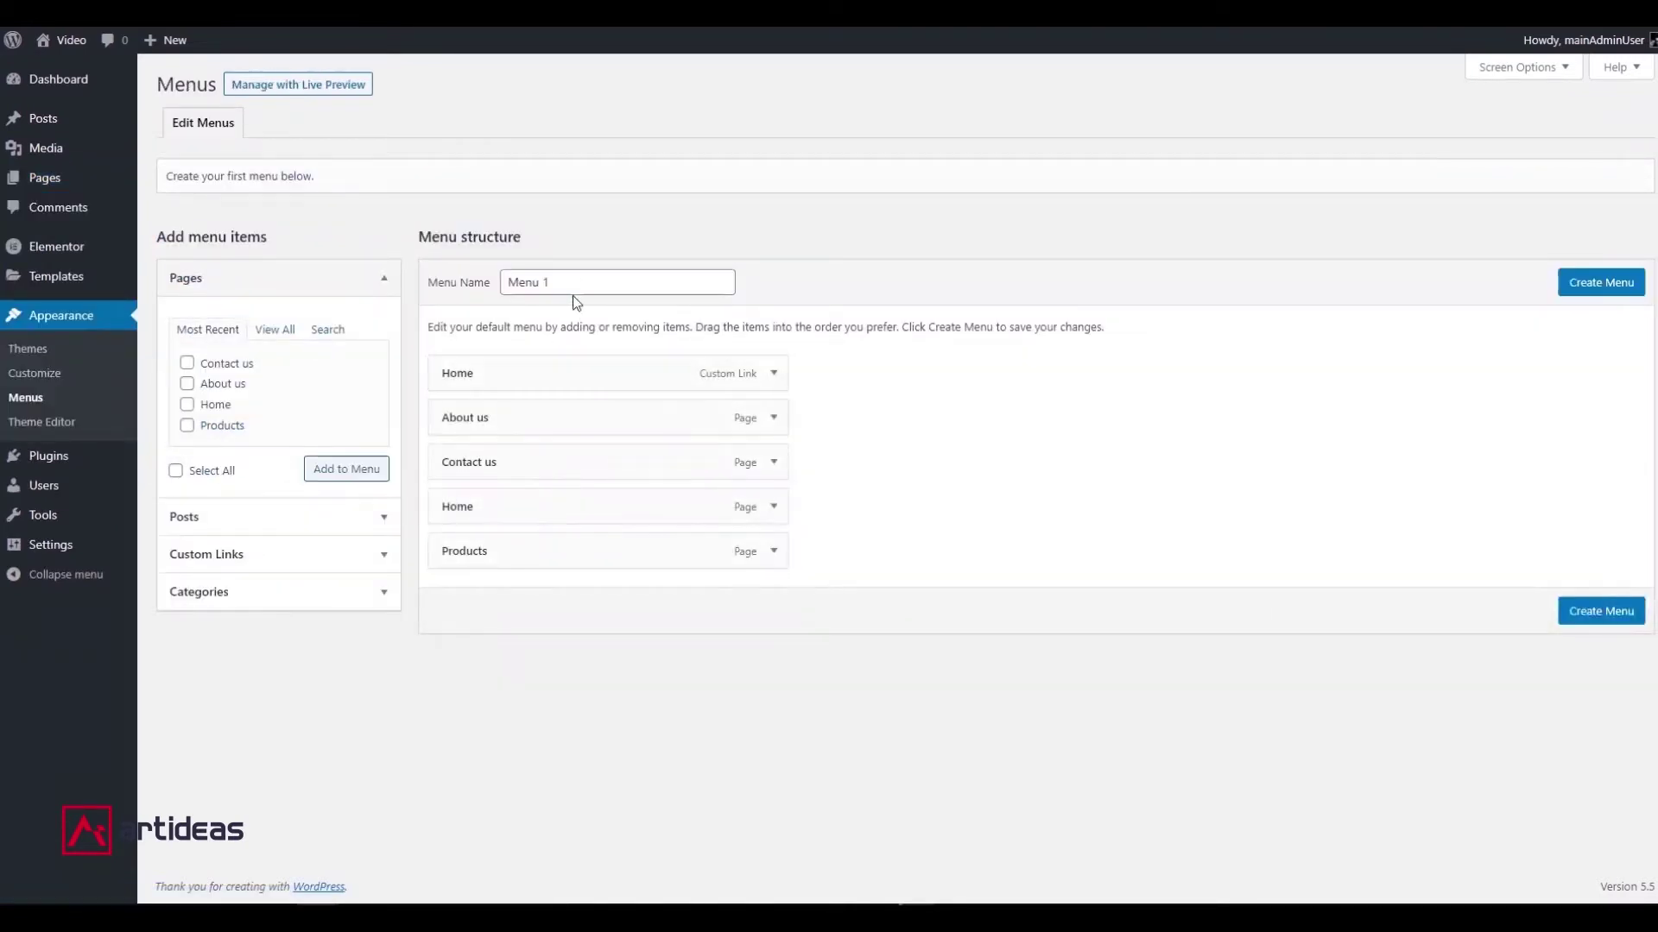
{"action": "left_click_drag", "start_coordinate": [573, 290], "coordinate": [475, 283]}
{"action": "type", "text": "Ma"}
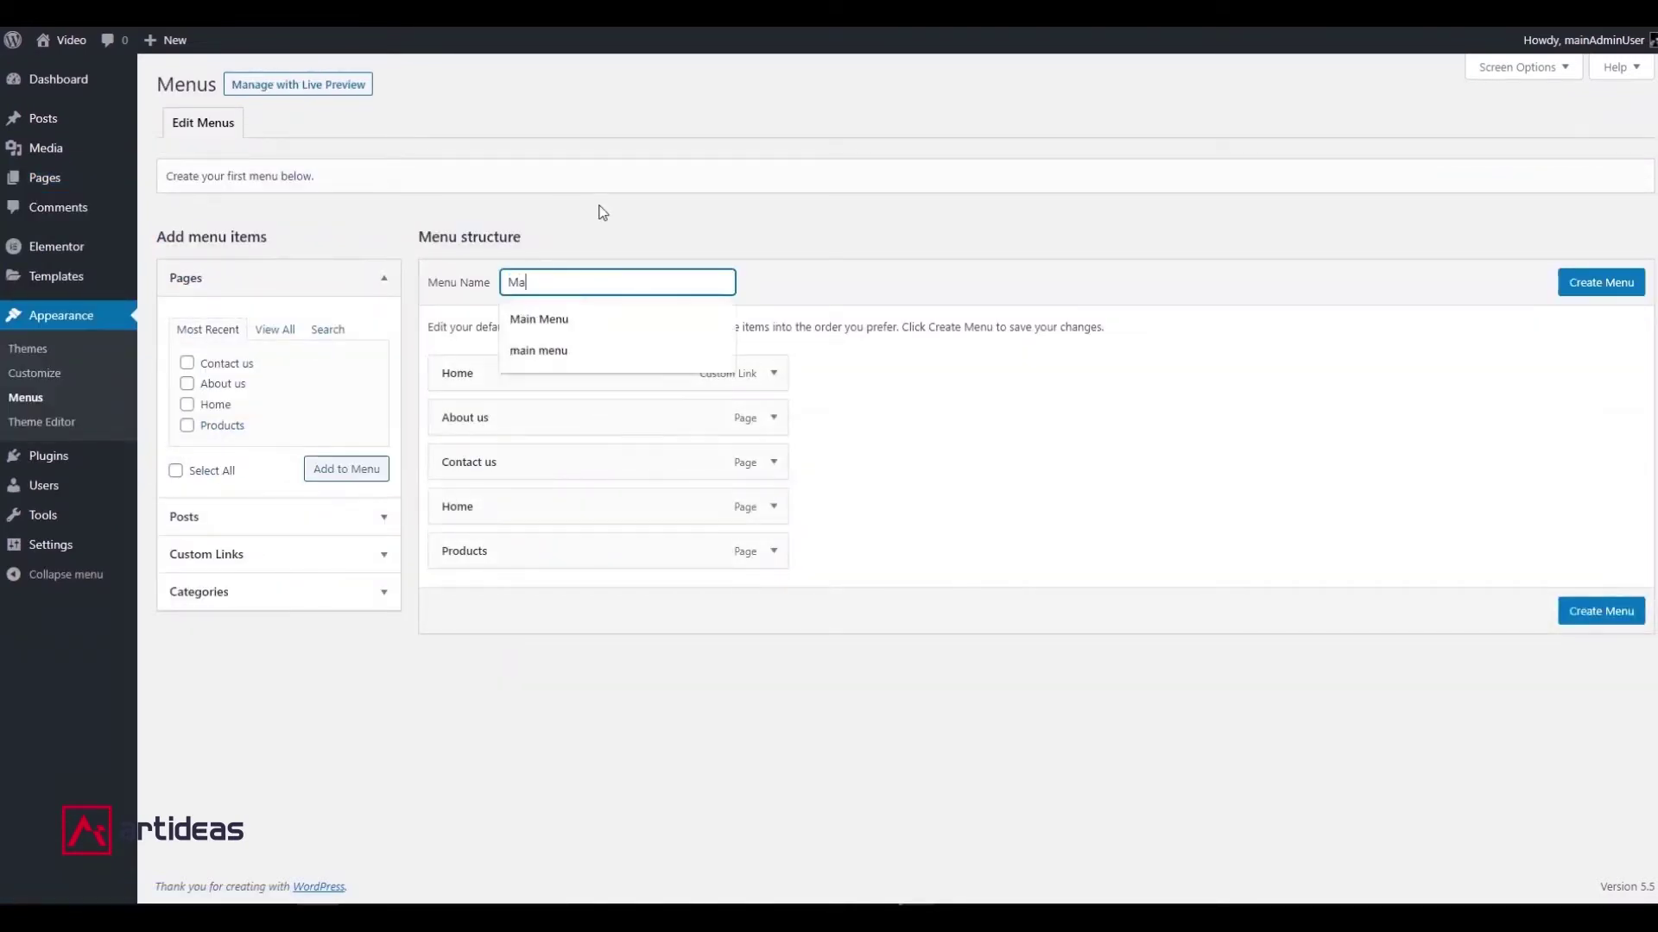
{"action": "type", "text": "in H"}
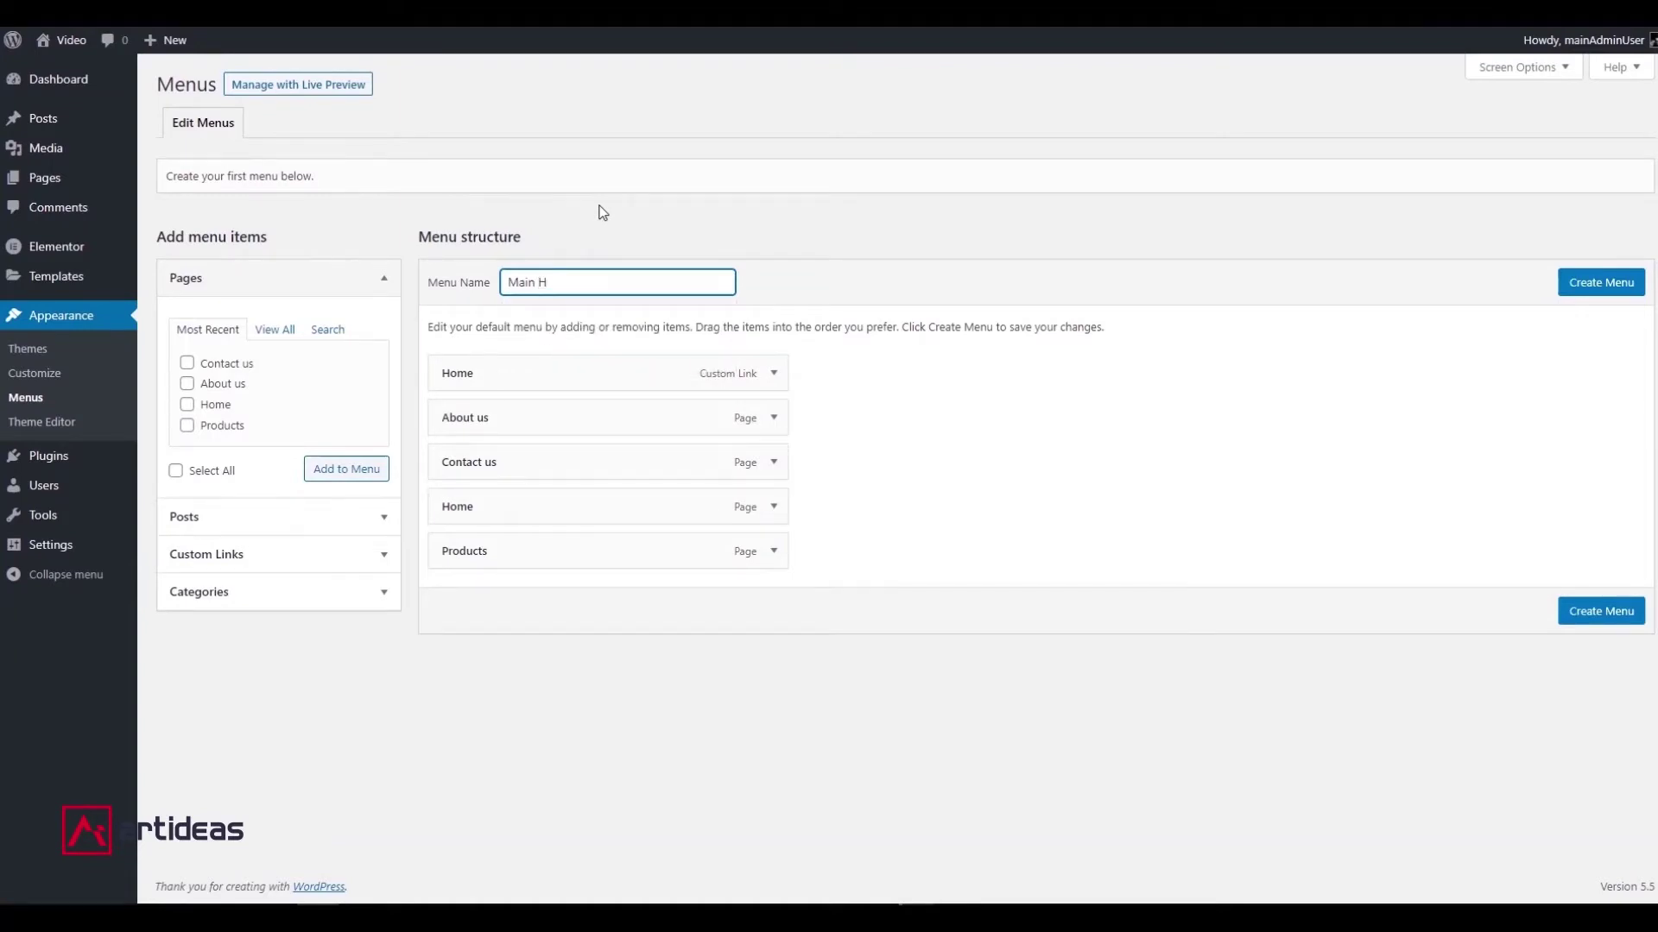
{"action": "key", "text": "BackSpace"}
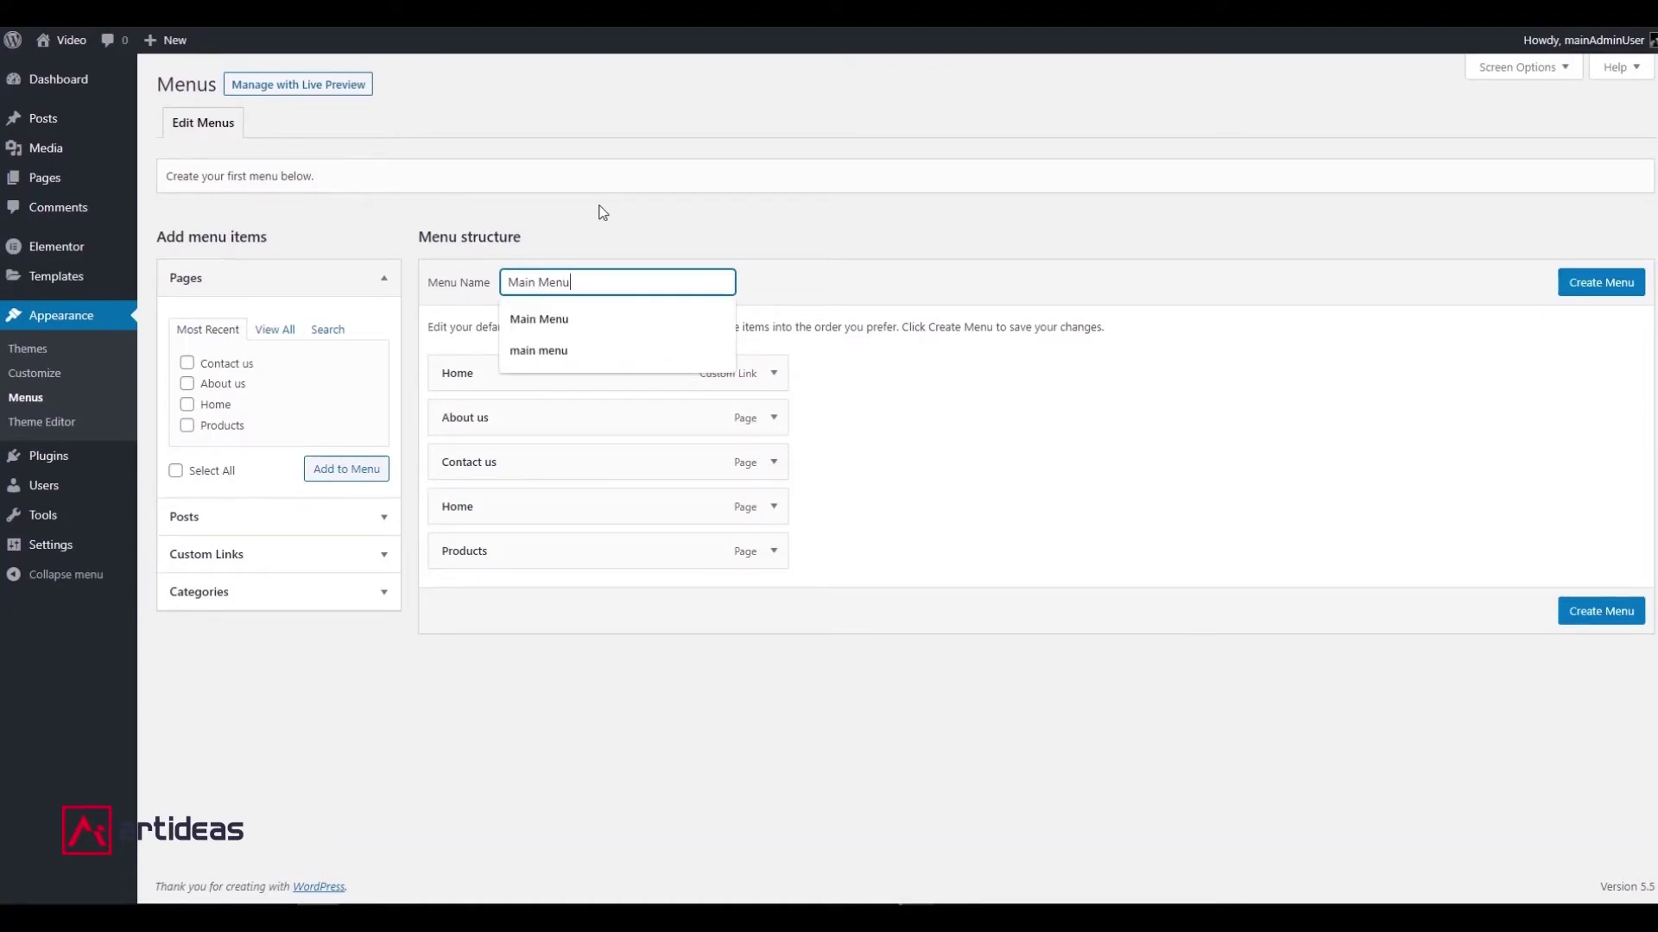
{"action": "left_click", "coordinate": [602, 212]}
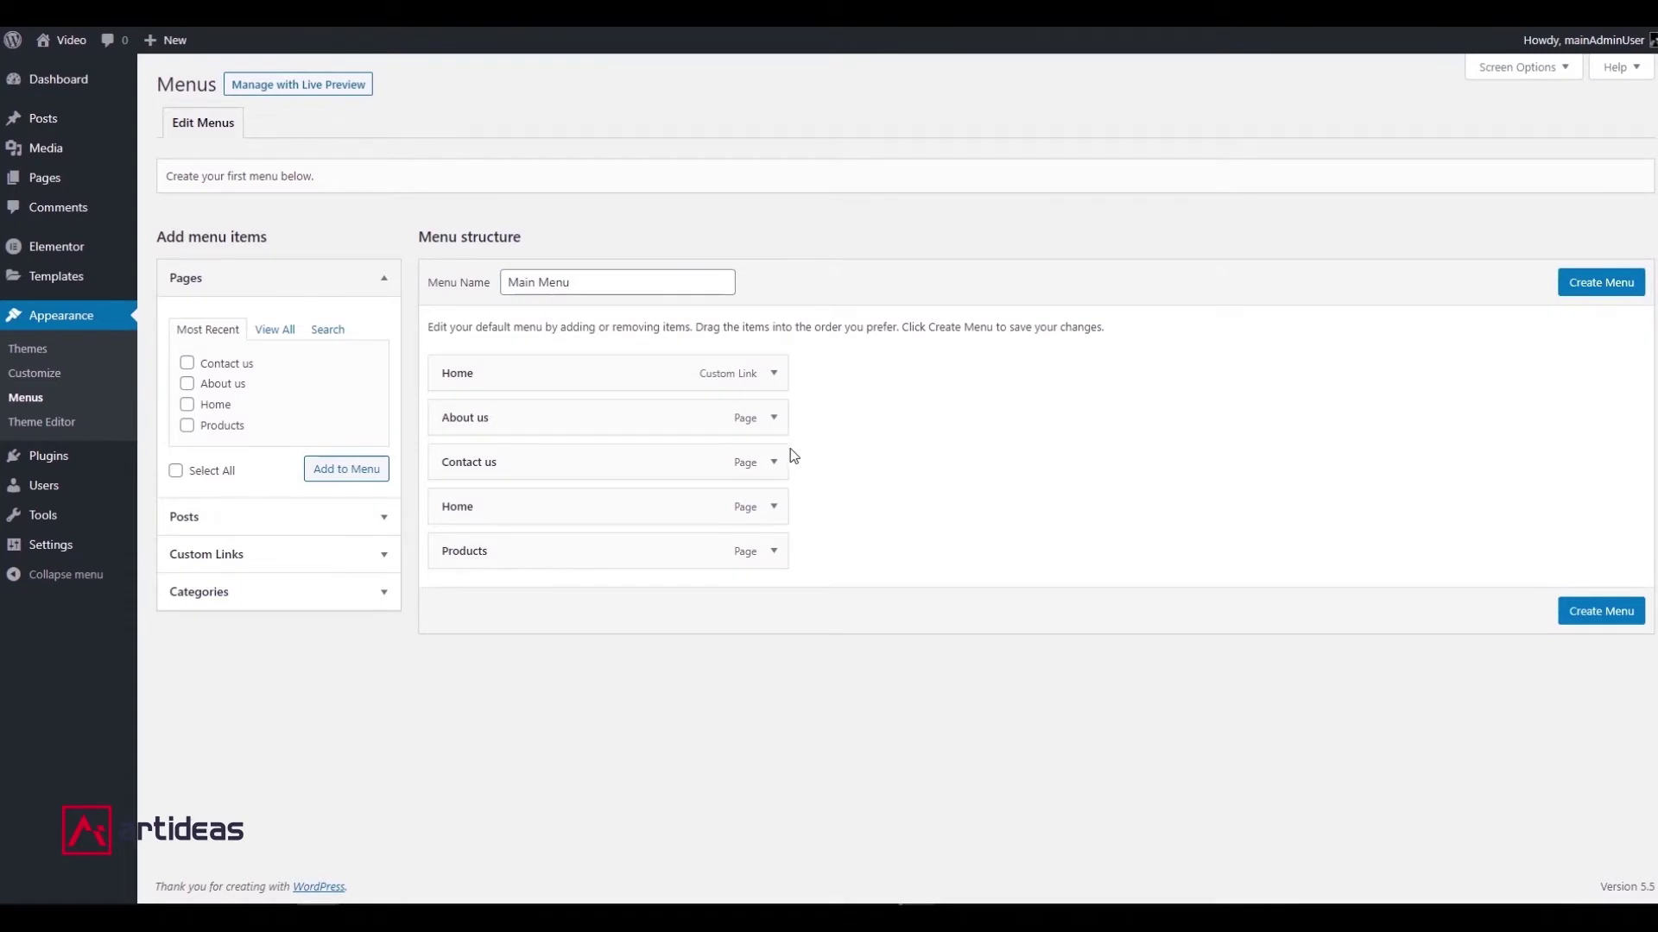
Remove the Home custom link from the menu and order the pages Home, Products, About us, Contact us.
{"action": "left_click", "coordinate": [775, 374]}
{"action": "left_click", "coordinate": [457, 550]}
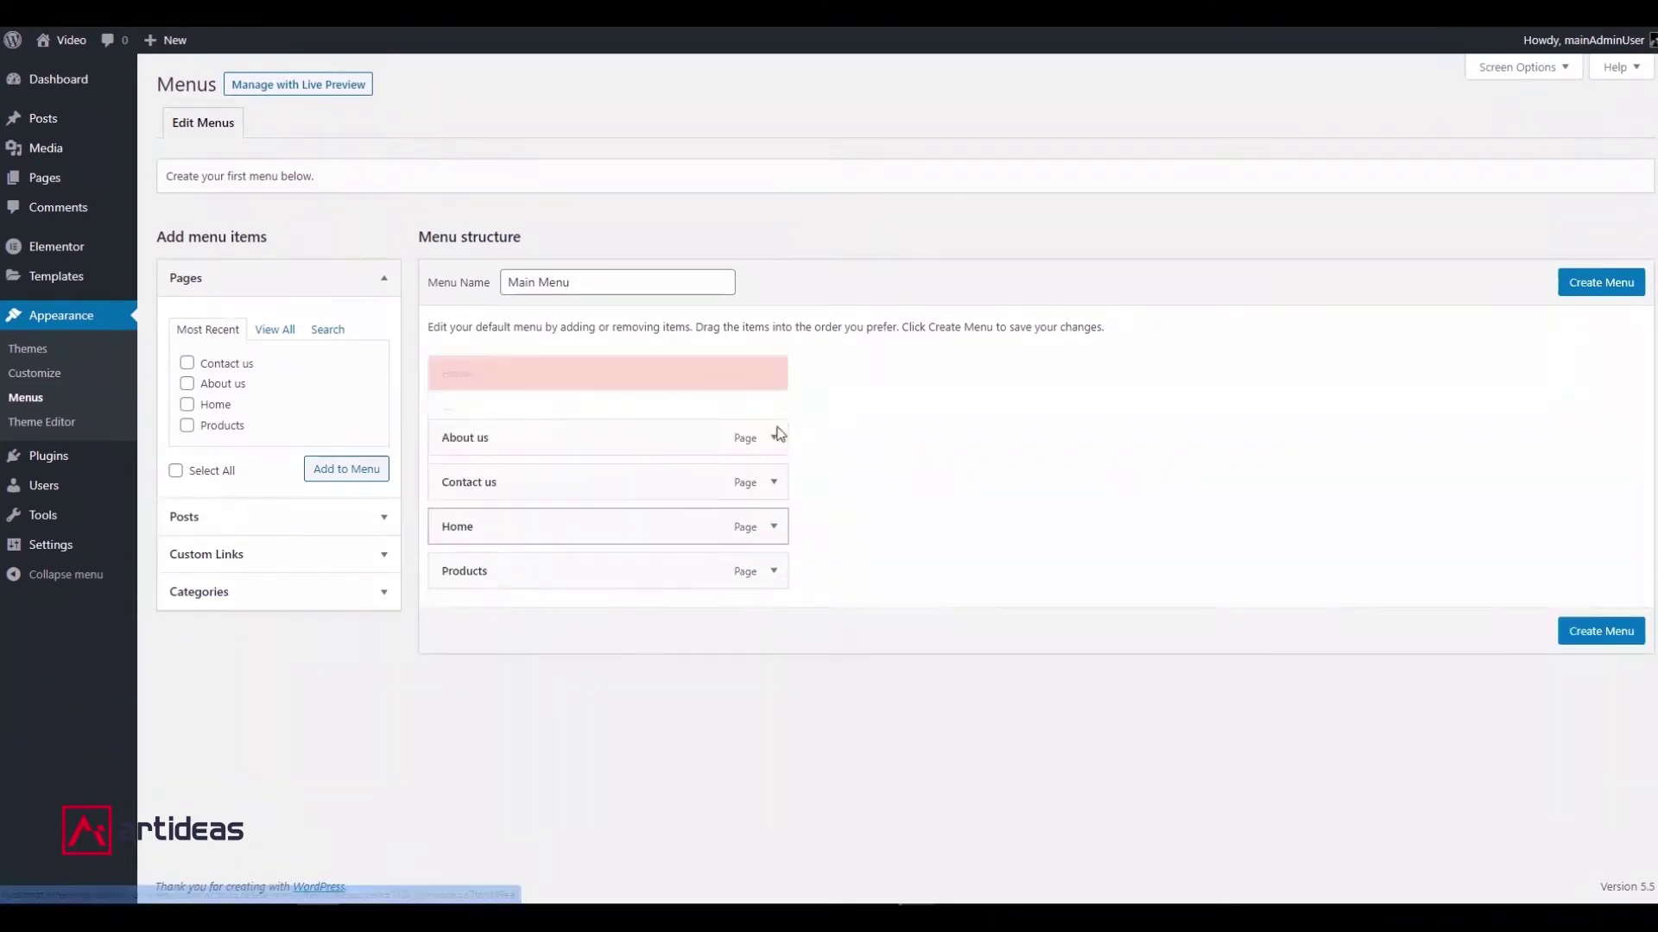
{"action": "left_click_drag", "start_coordinate": [683, 453], "coordinate": [544, 364]}
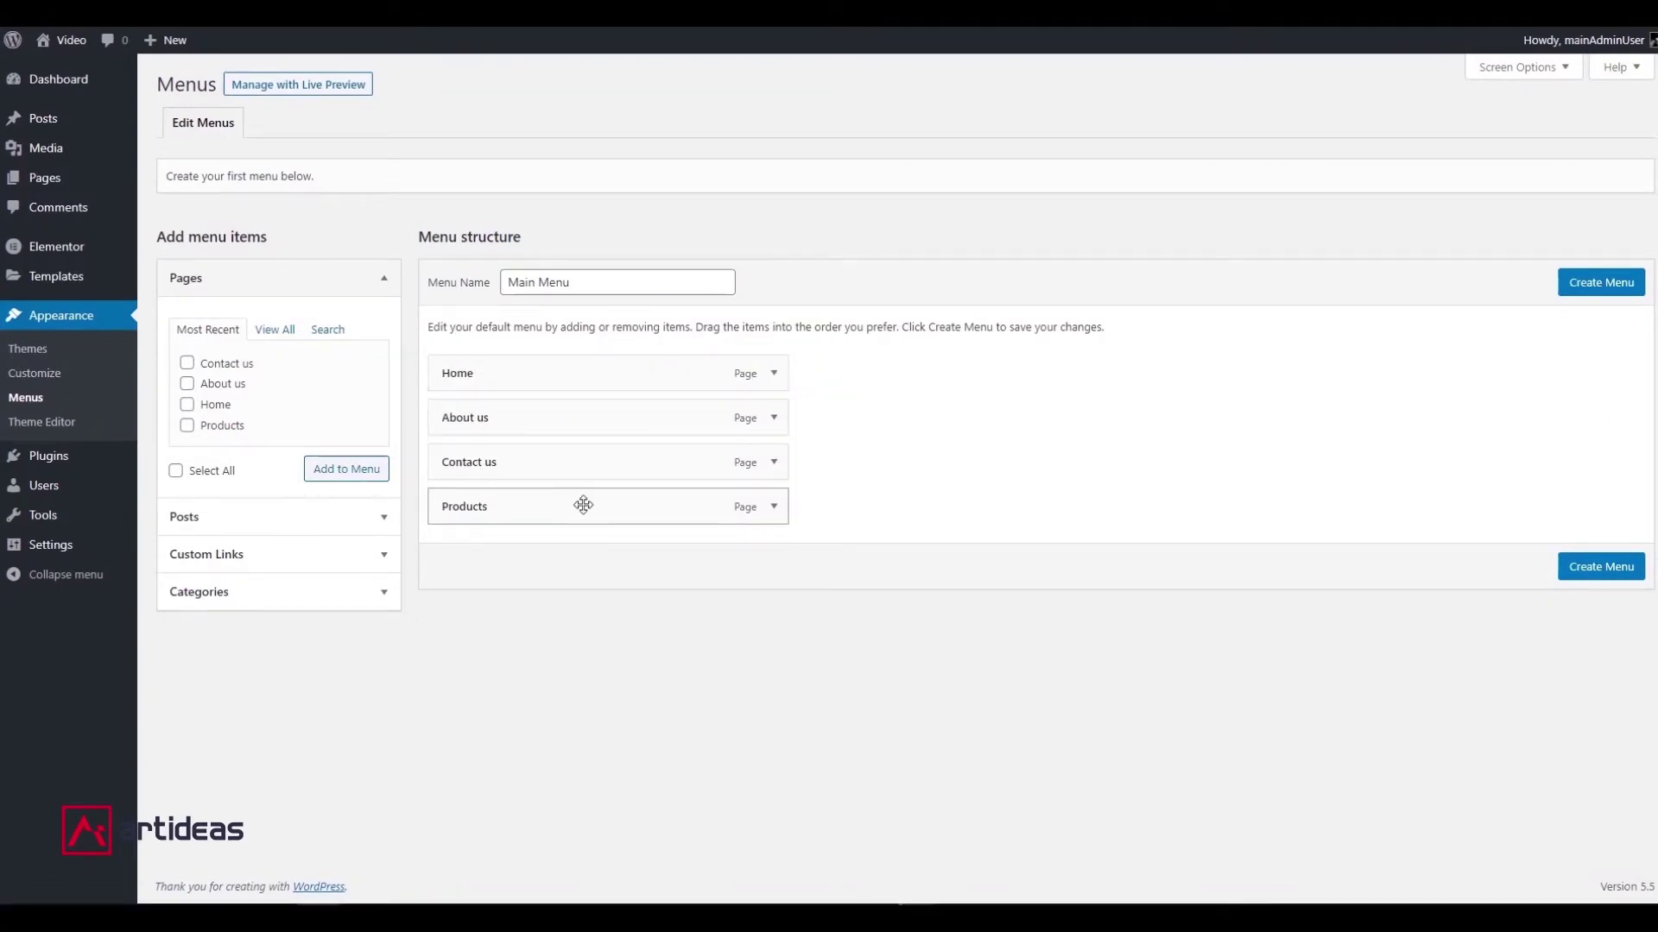
{"action": "left_click_drag", "start_coordinate": [581, 503], "coordinate": [587, 429]}
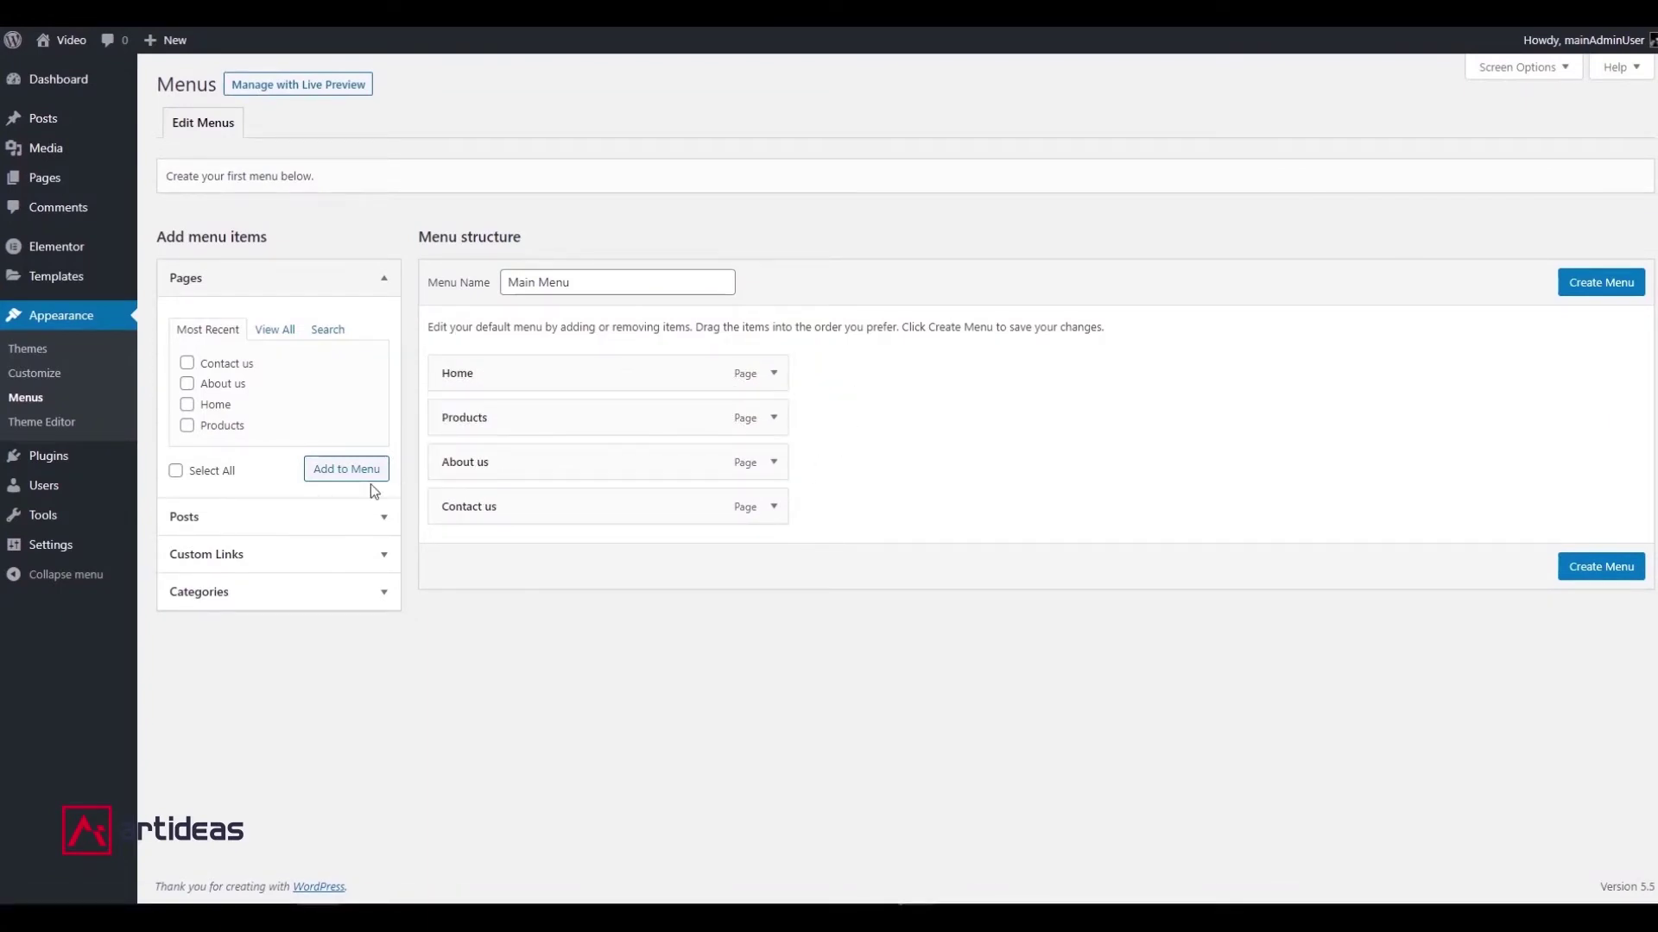
Add a custom link named "My Account" with the URL # to the end of the menu.
{"action": "left_click", "coordinate": [313, 563]}
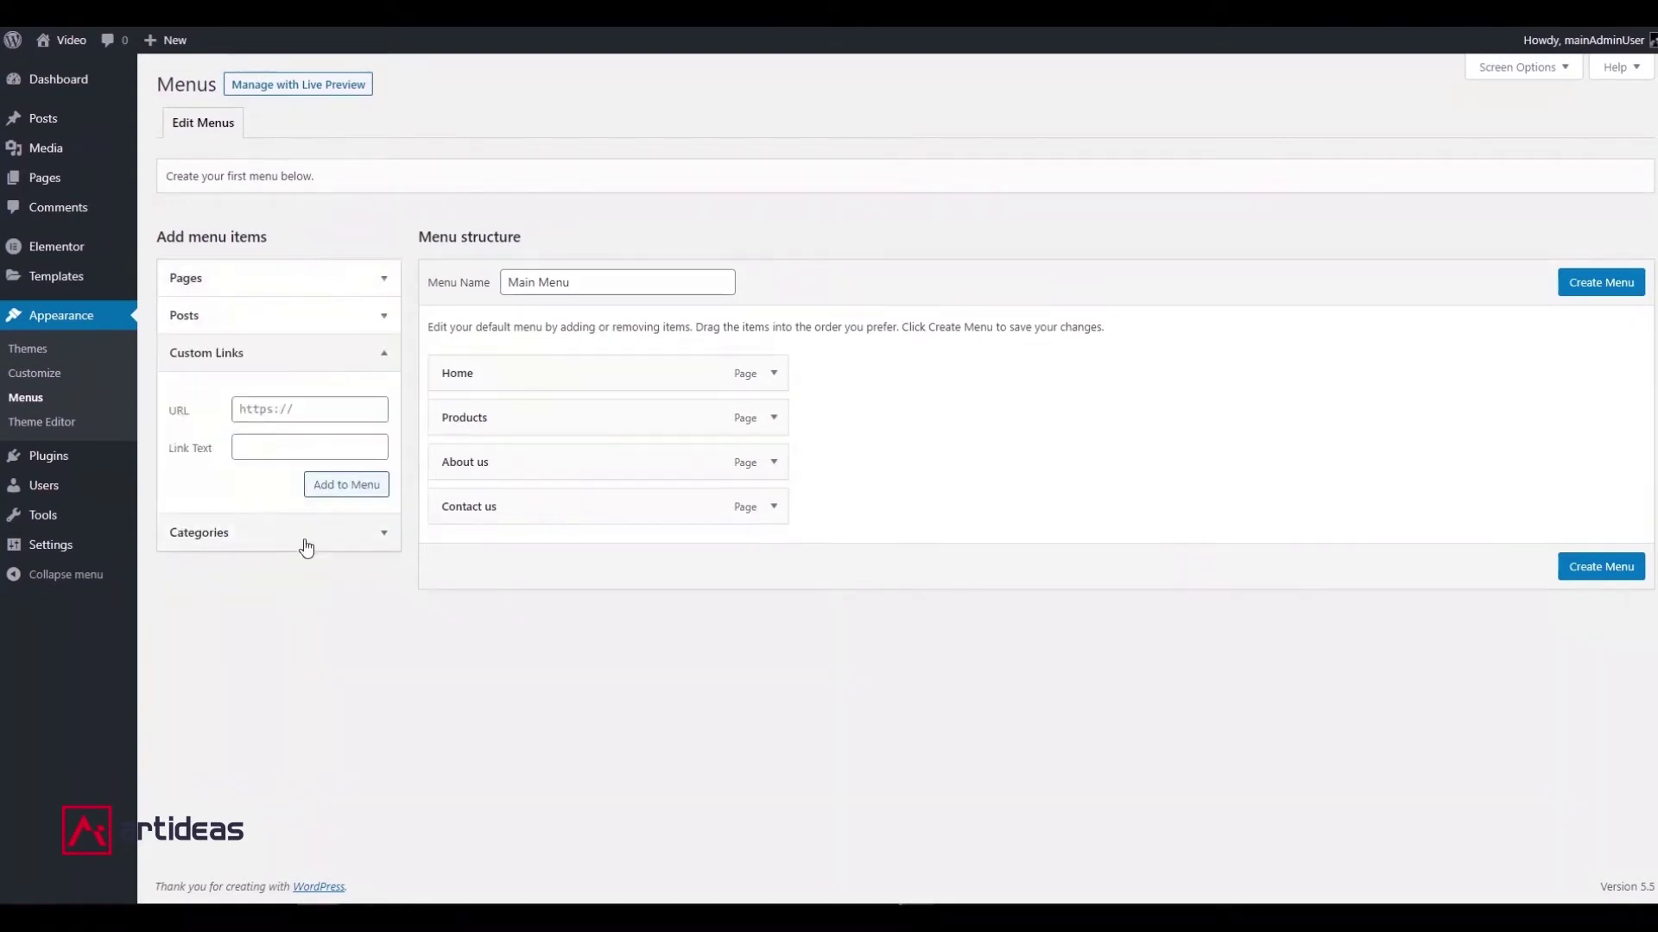
{"action": "left_click", "coordinate": [339, 405]}
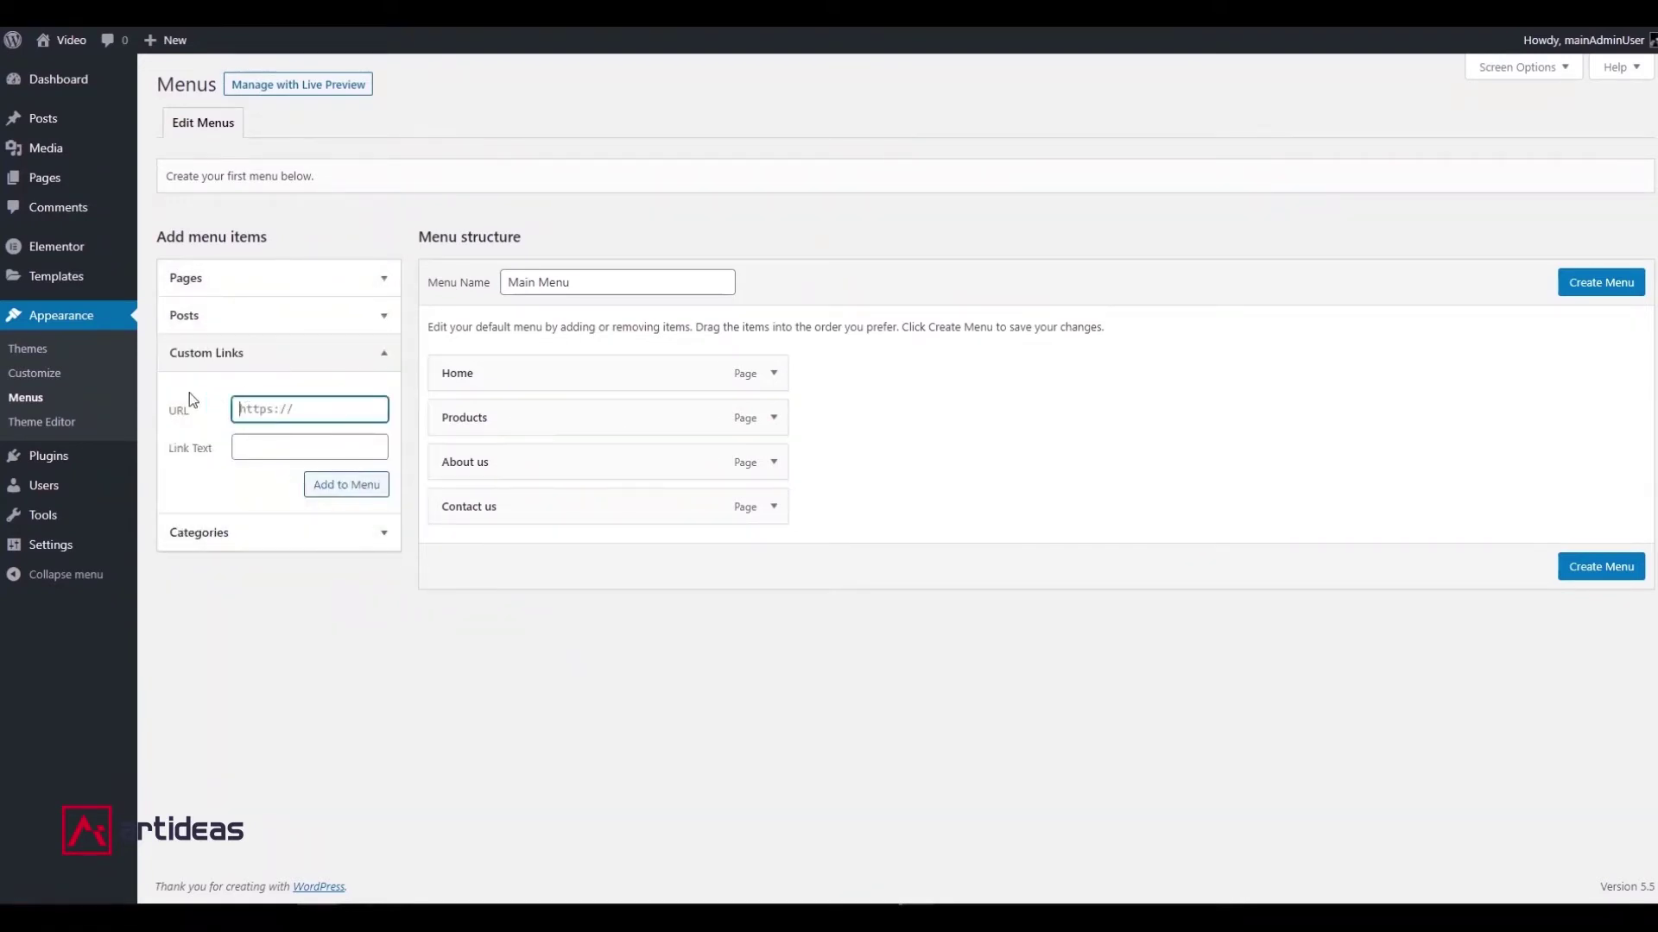
{"action": "type", "text": "#"}
{"action": "key", "text": "Tab"}
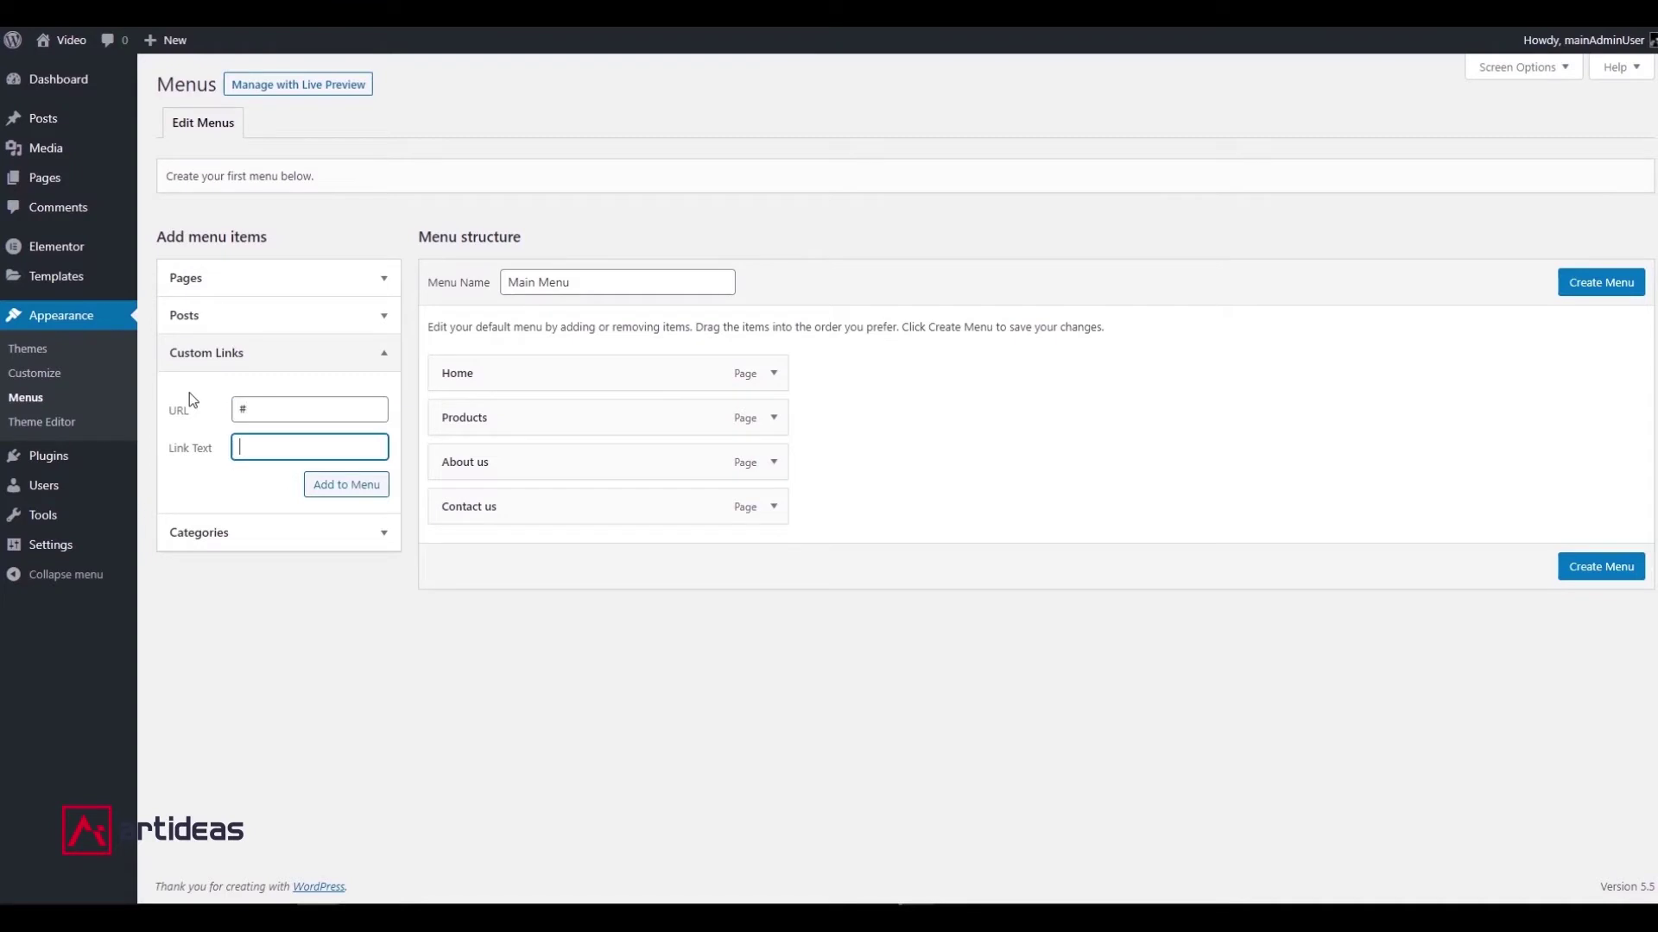
{"action": "type", "text": "My Account"}
{"action": "left_click", "coordinate": [347, 490]}
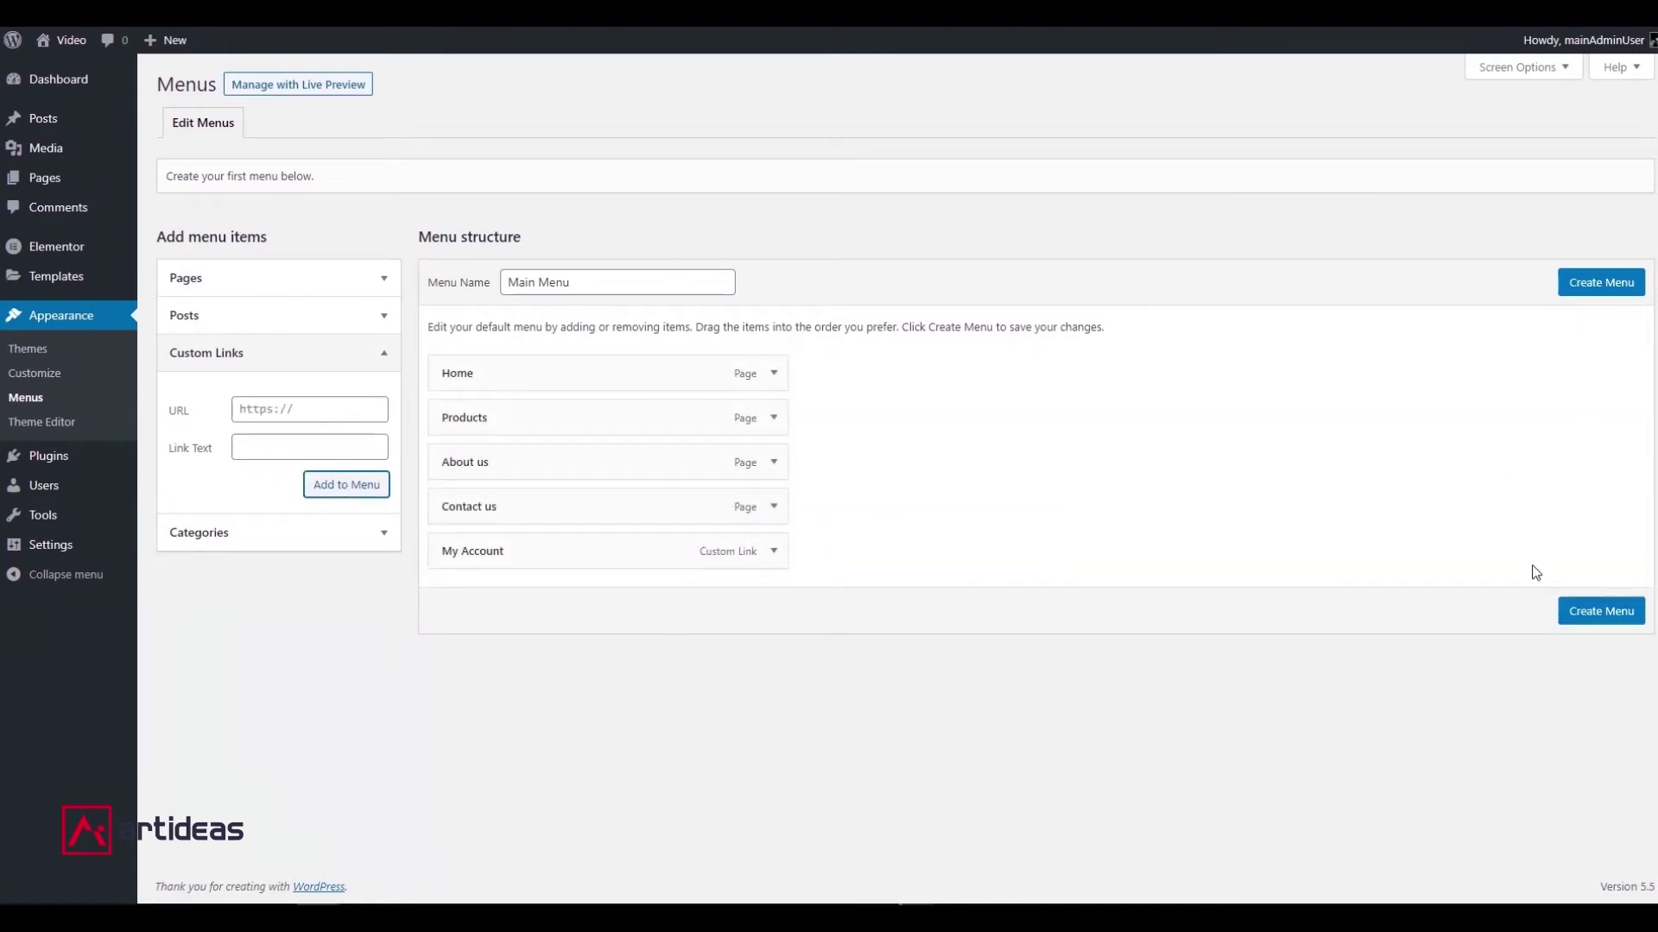
Create the menu, assign it to the Primary display location and save it.
{"action": "left_click", "coordinate": [1607, 613]}
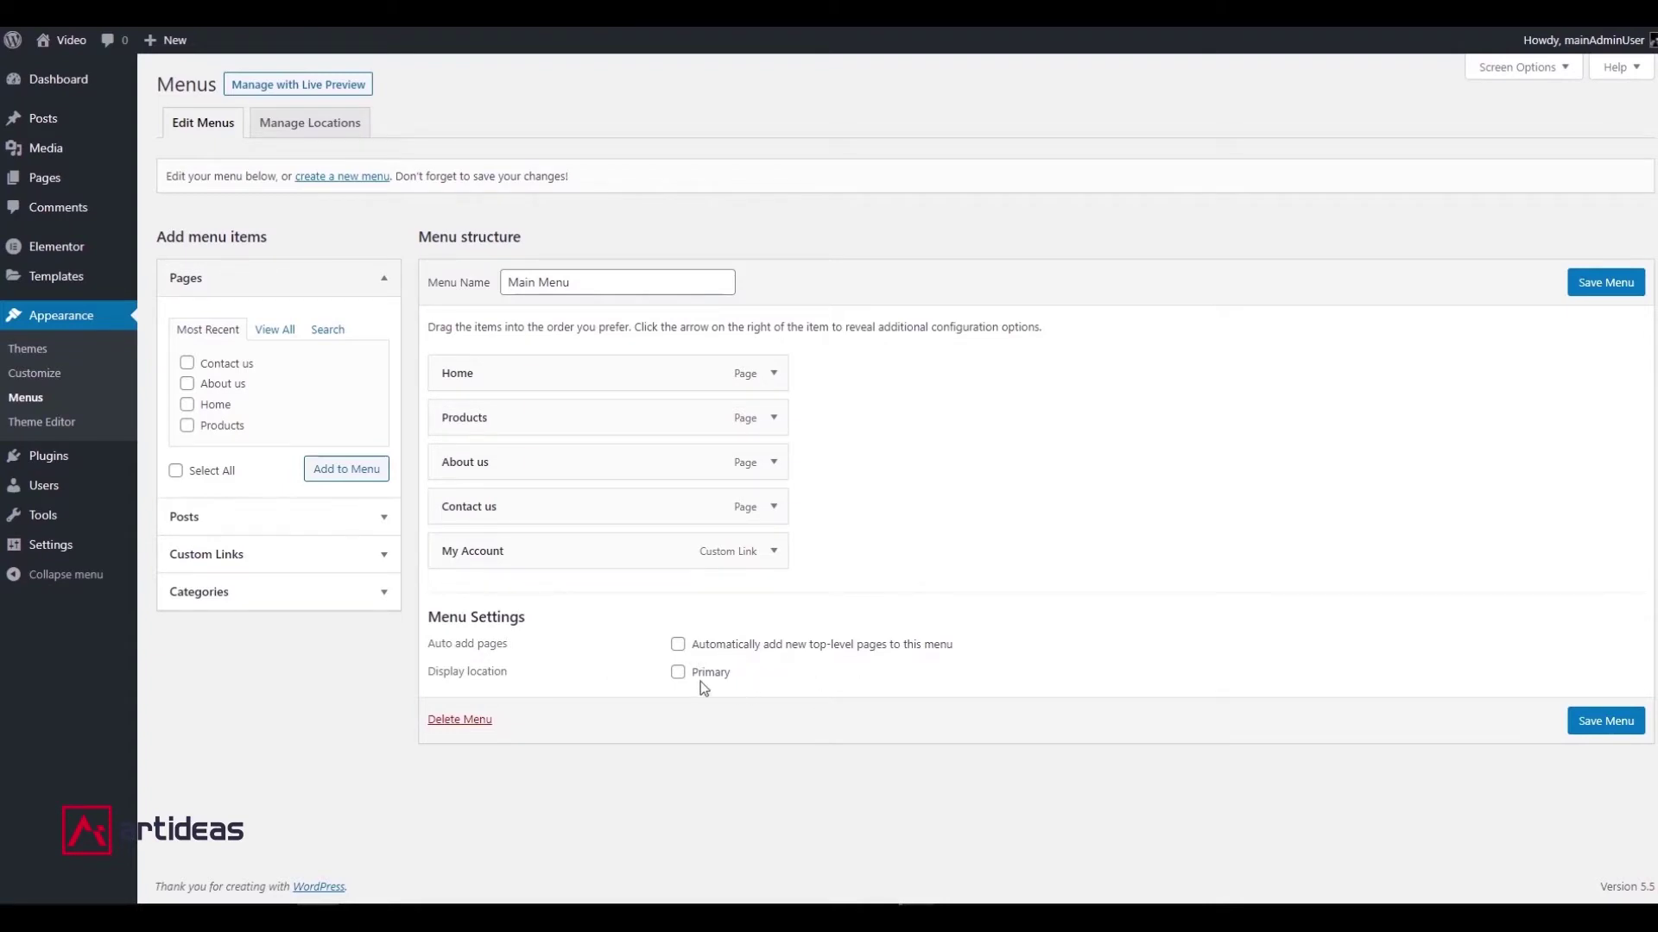
{"action": "left_click", "coordinate": [679, 672]}
{"action": "left_click", "coordinate": [1595, 721]}
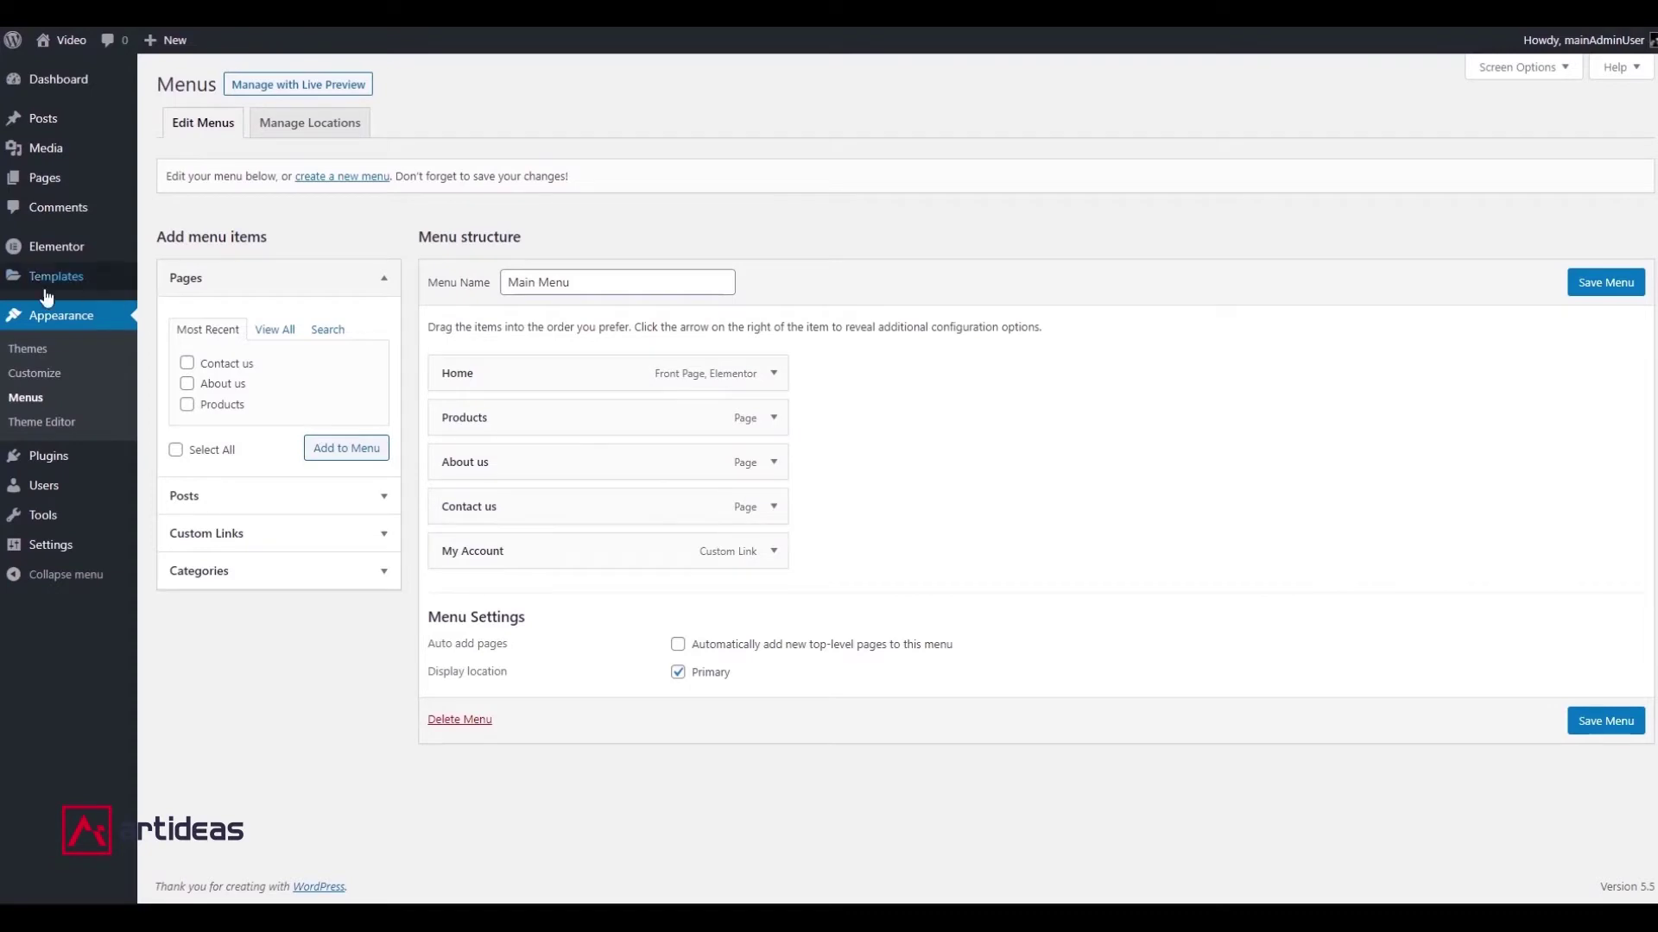
Create a new Header template named "Main Header" in the Theme Builder.
{"action": "mouse_move", "coordinate": [47, 276]}
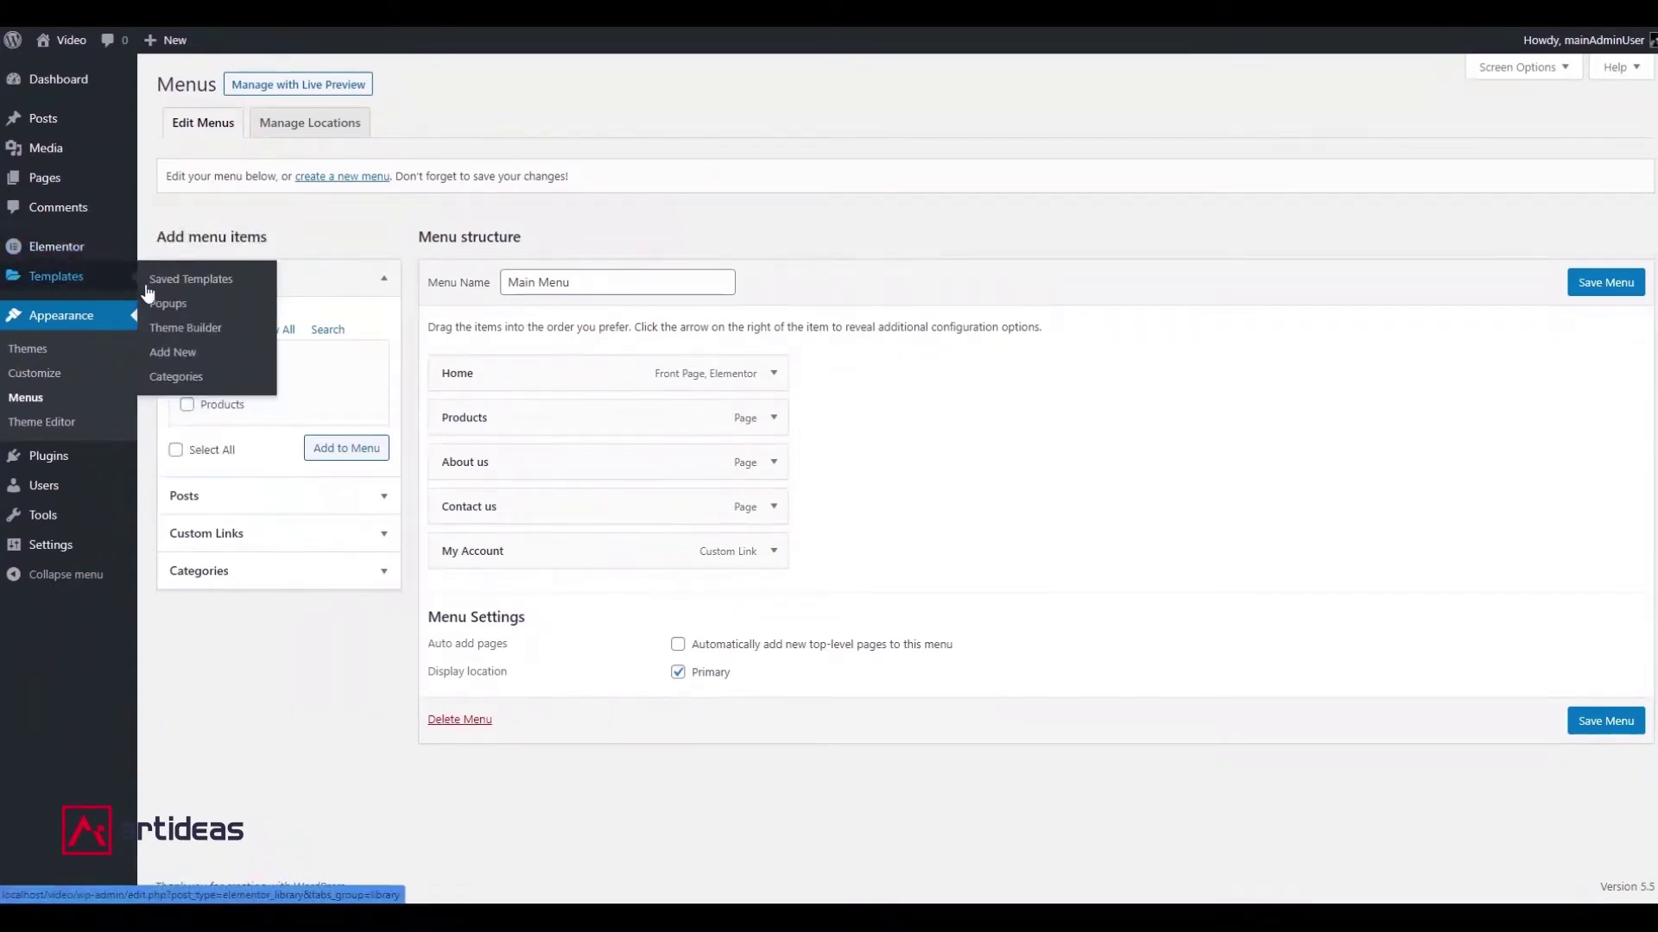
{"action": "left_click", "coordinate": [206, 329]}
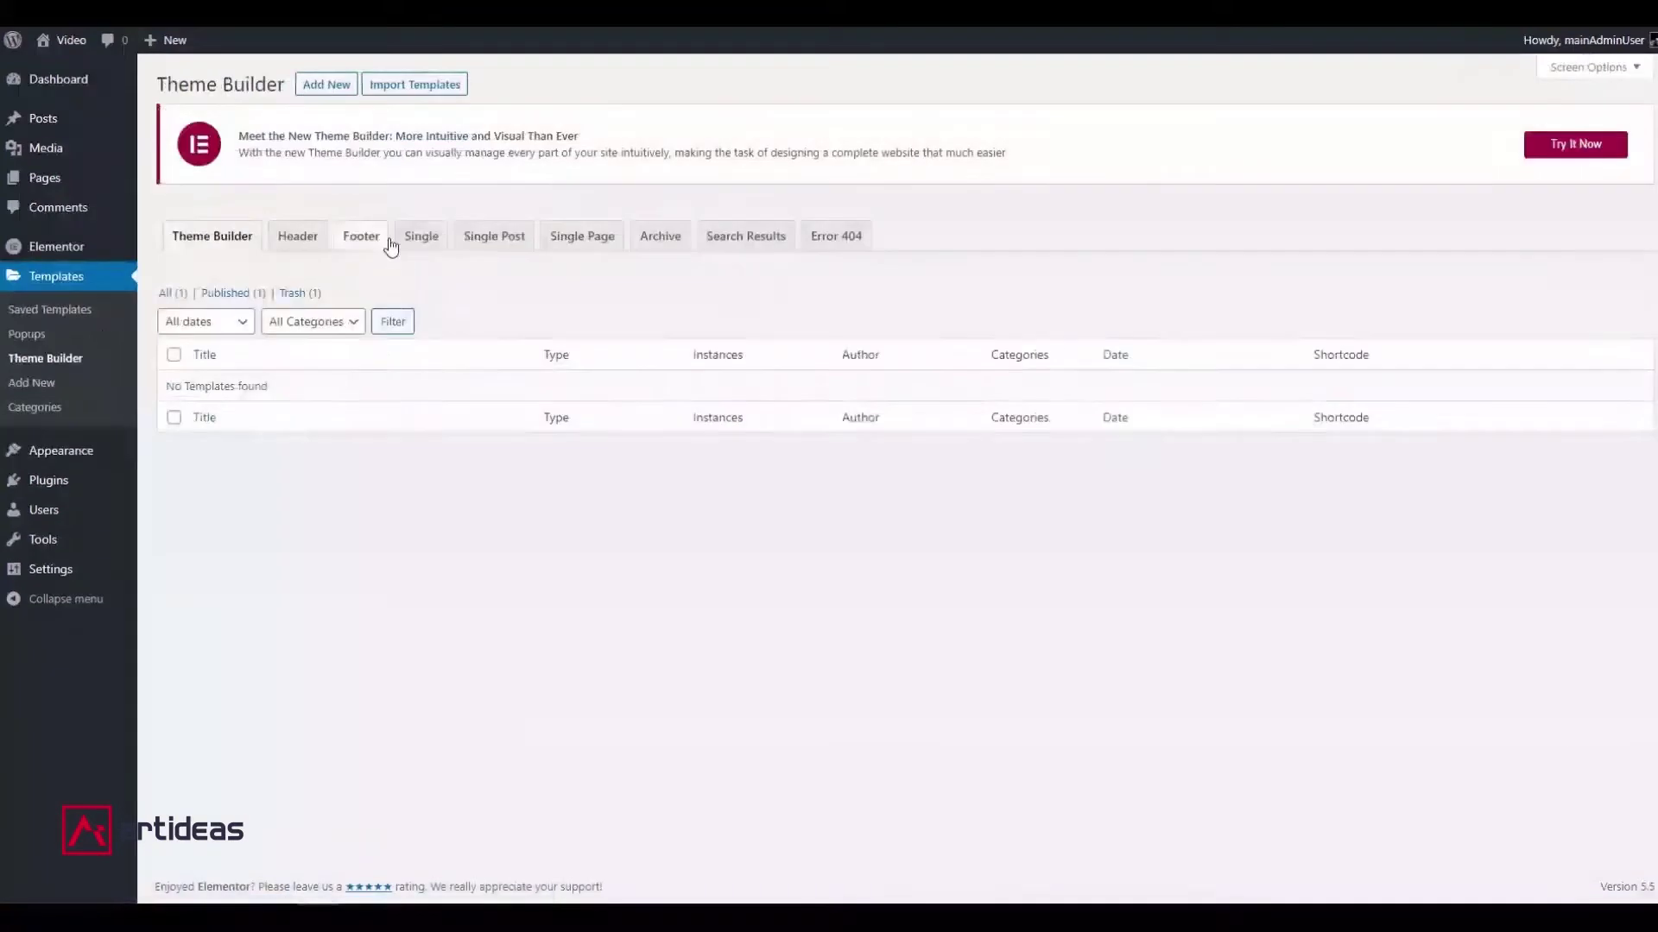
{"action": "left_click", "coordinate": [291, 242]}
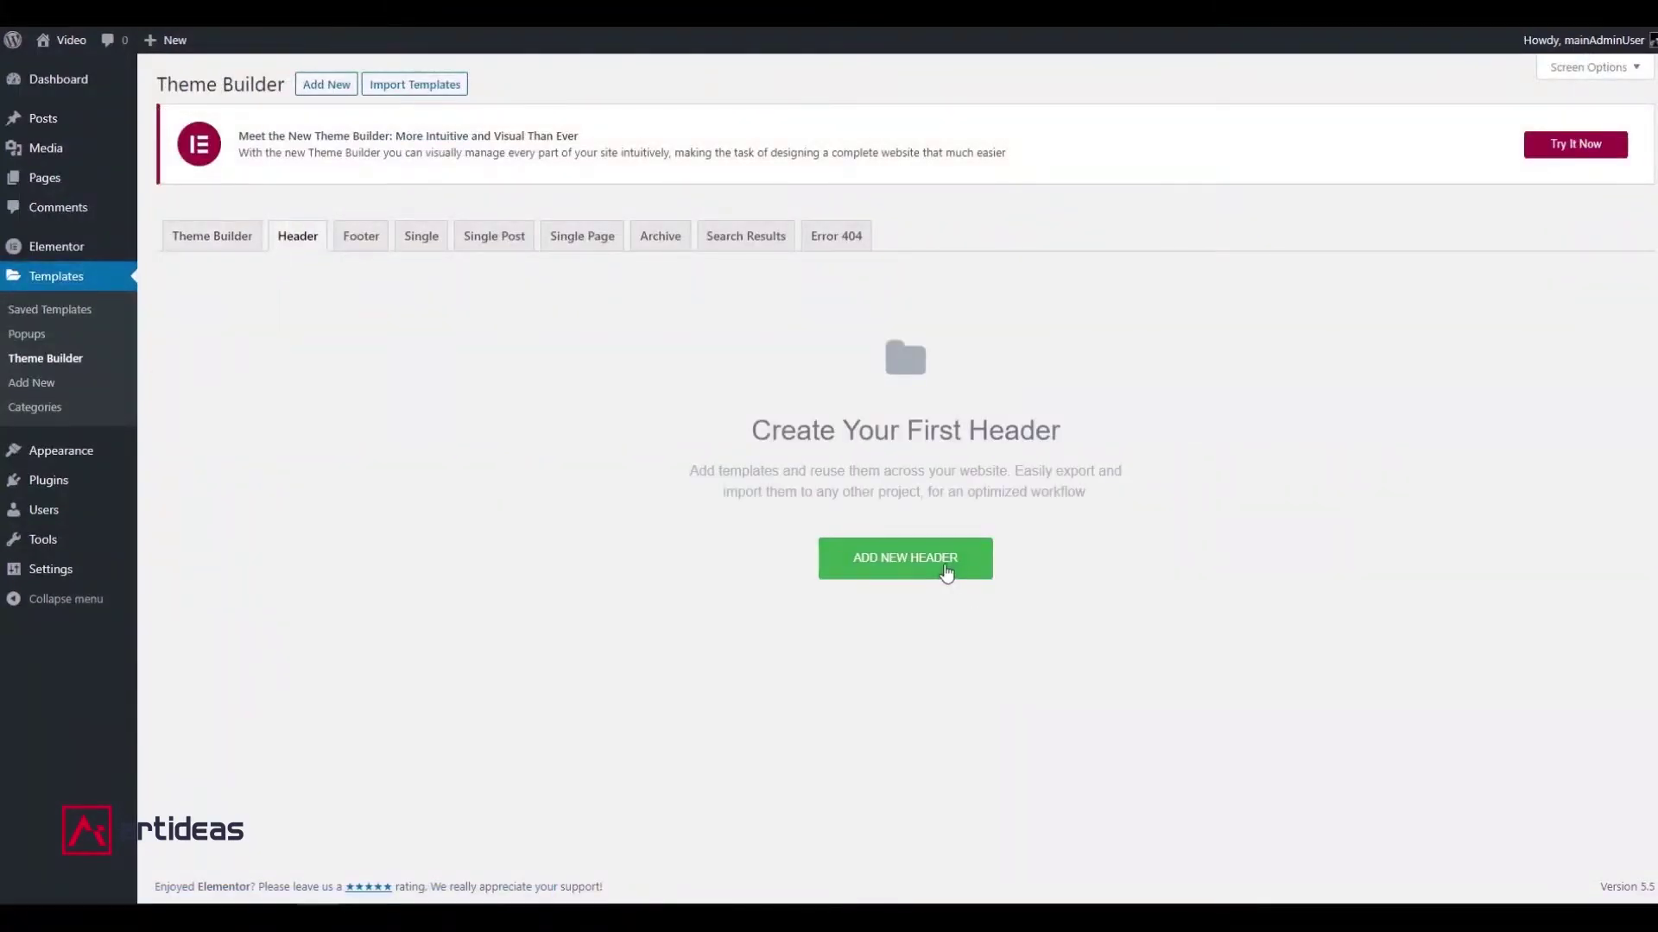
{"action": "left_click", "coordinate": [947, 573]}
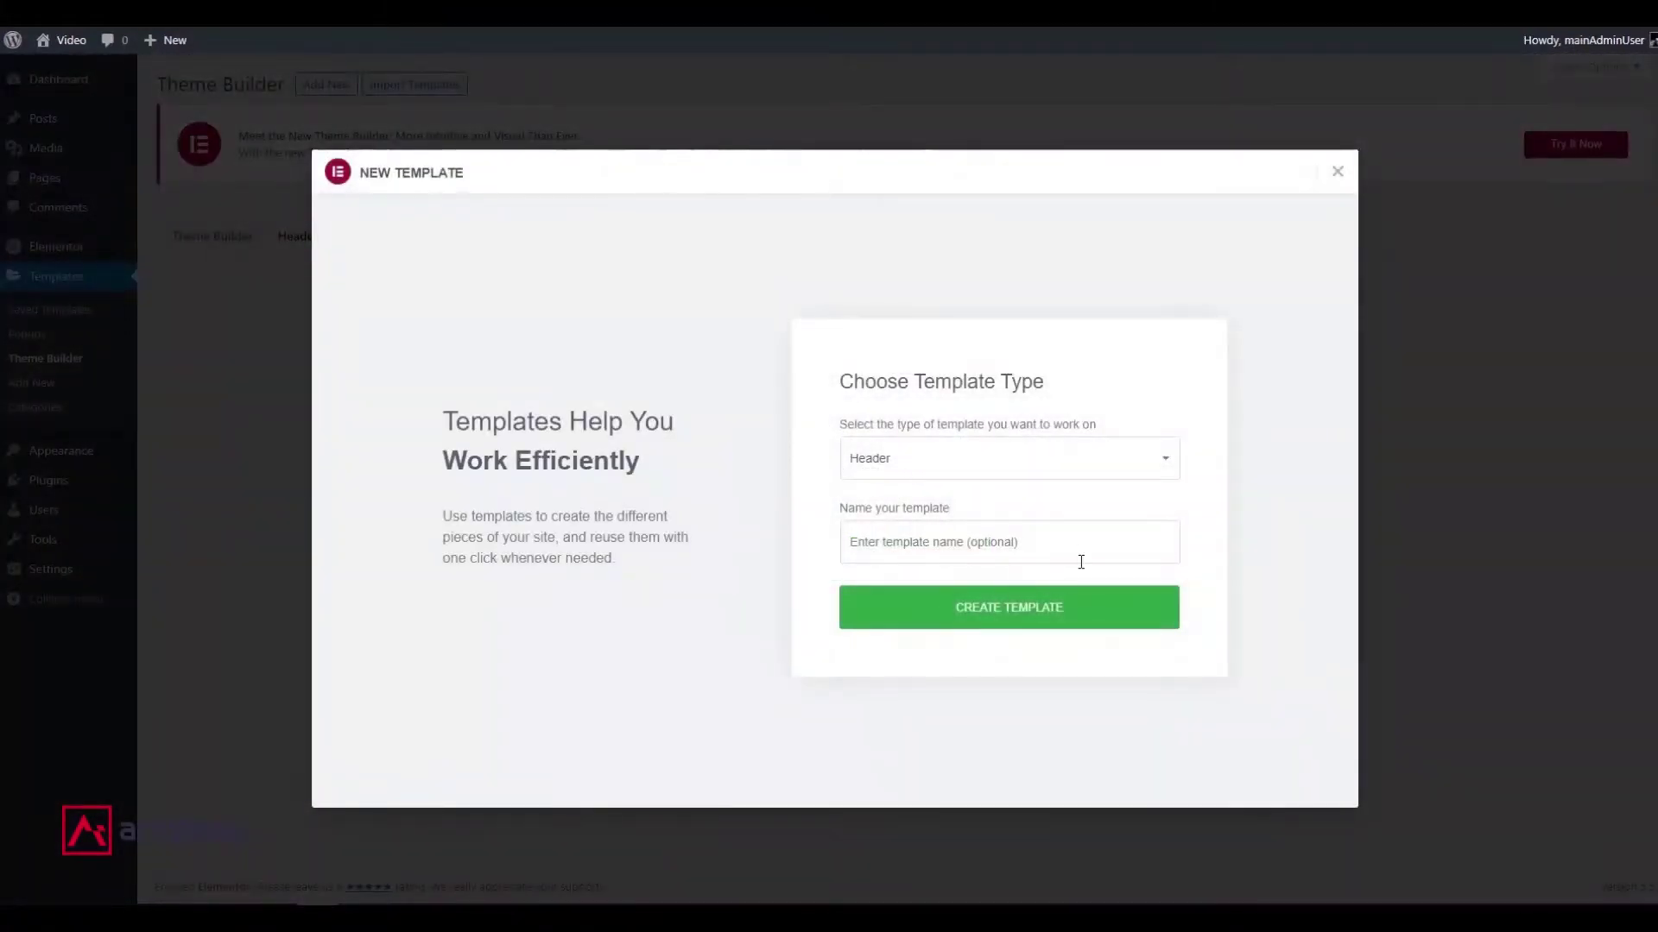
{"action": "left_click", "coordinate": [1064, 541]}
{"action": "type", "text": "Main"}
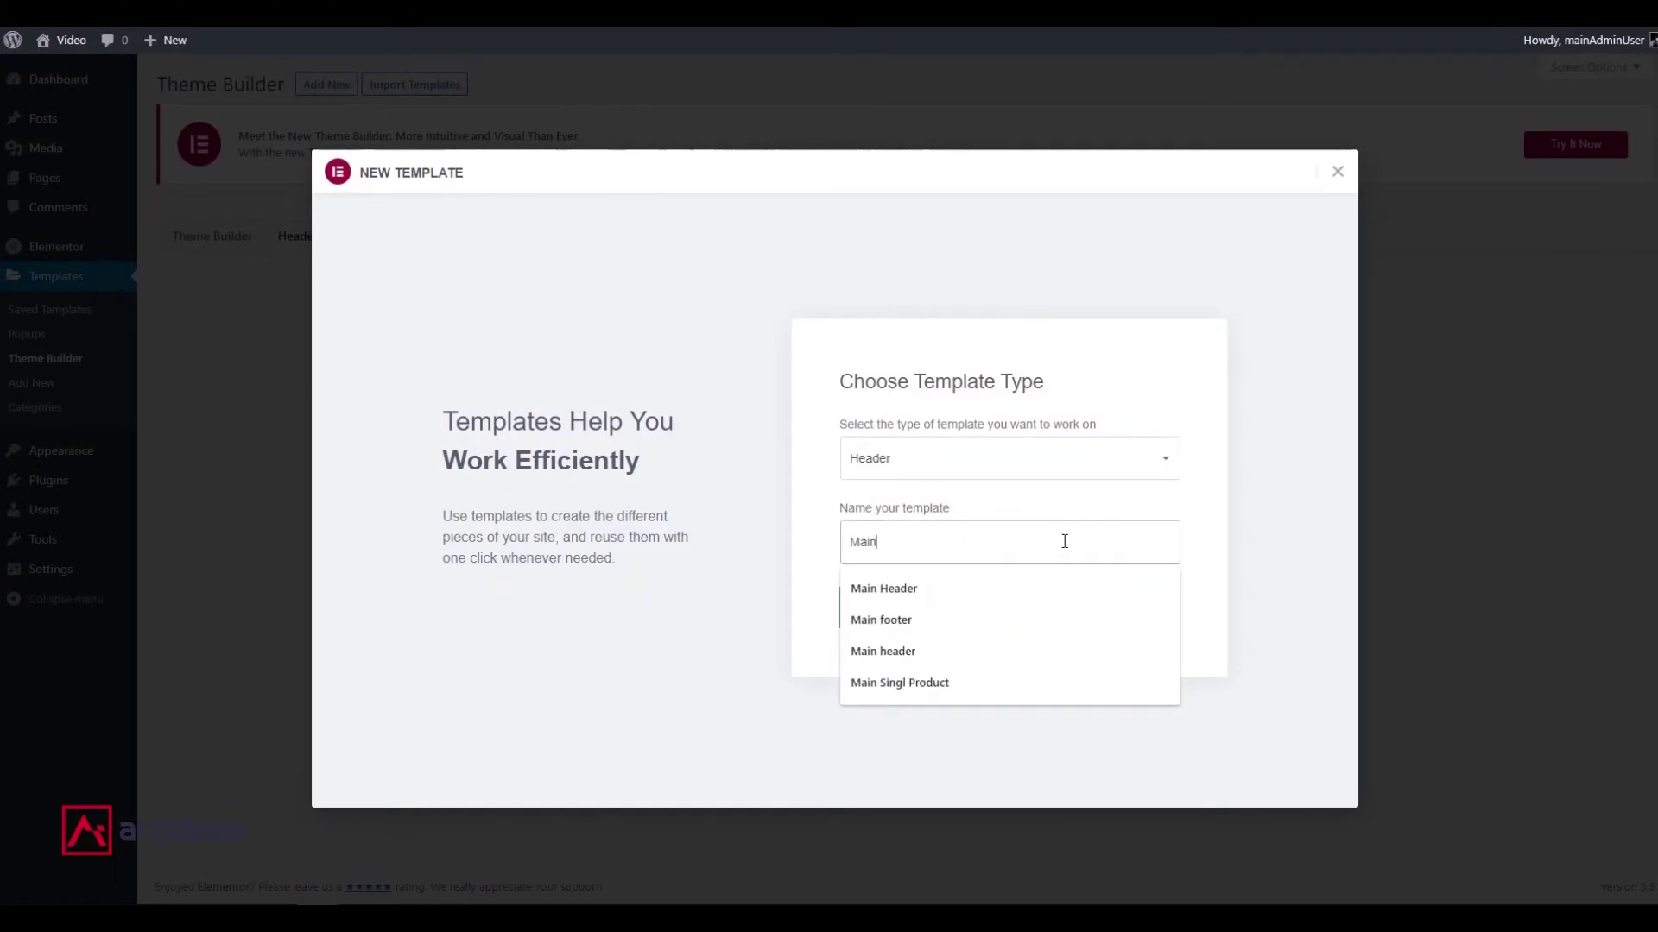
{"action": "type", "text": " Header"}
{"action": "key", "text": "Return"}
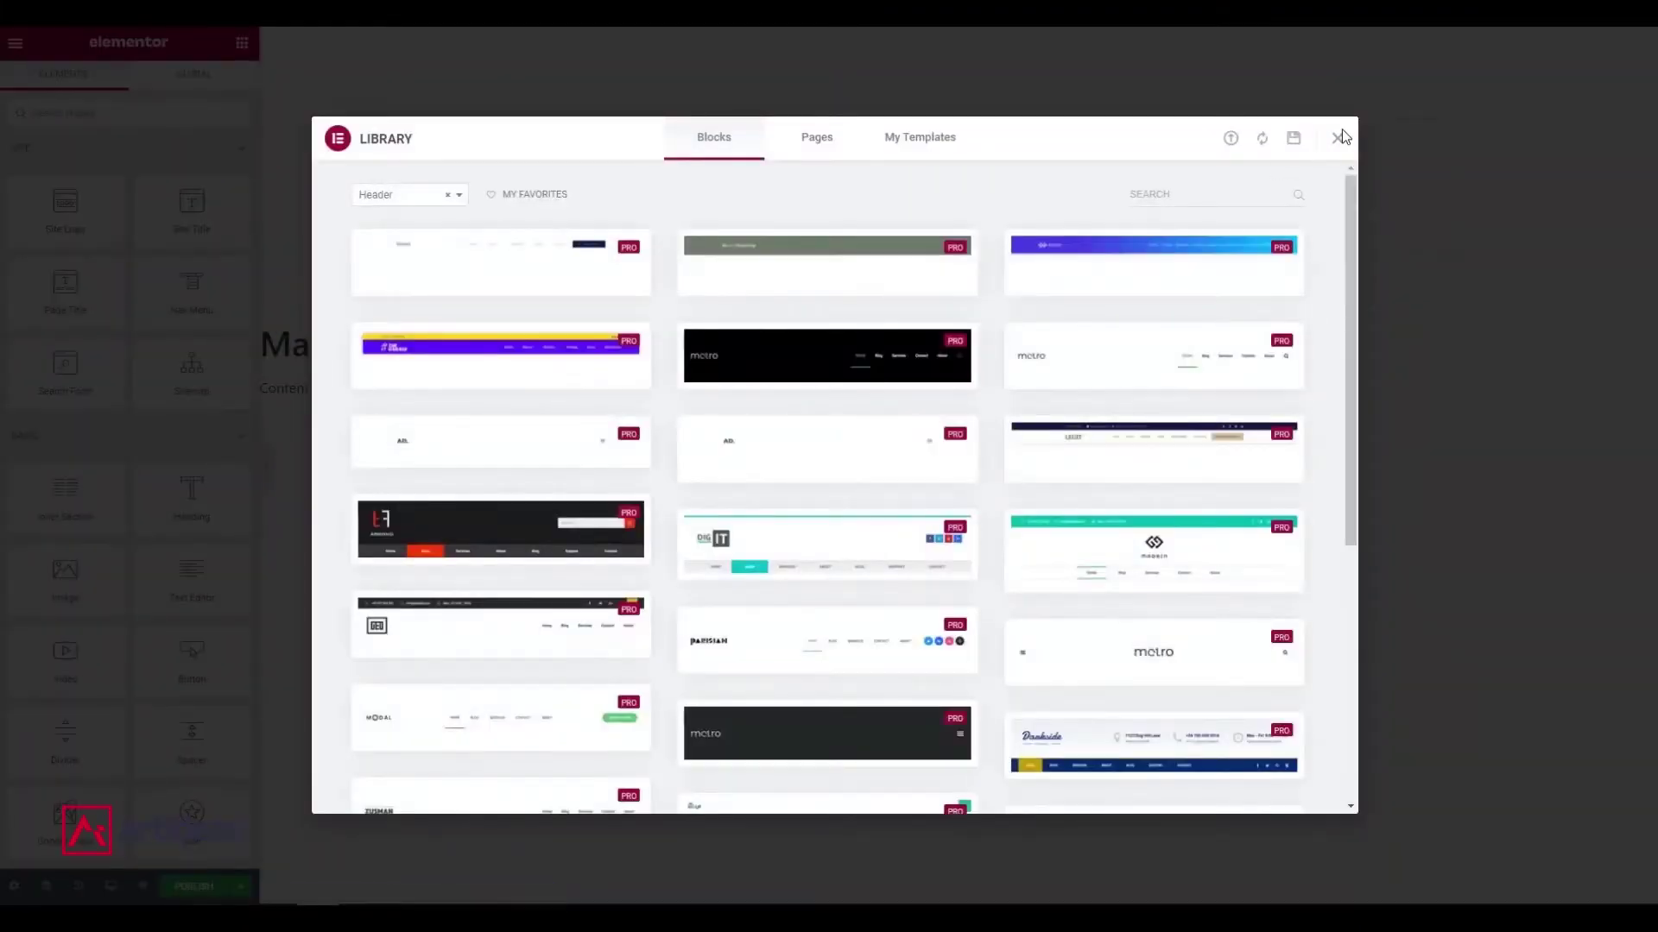
Dismiss the template library and add a three-column section with a wide middle column to the header.
{"action": "left_click", "coordinate": [1338, 140]}
{"action": "left_click", "coordinate": [945, 172]}
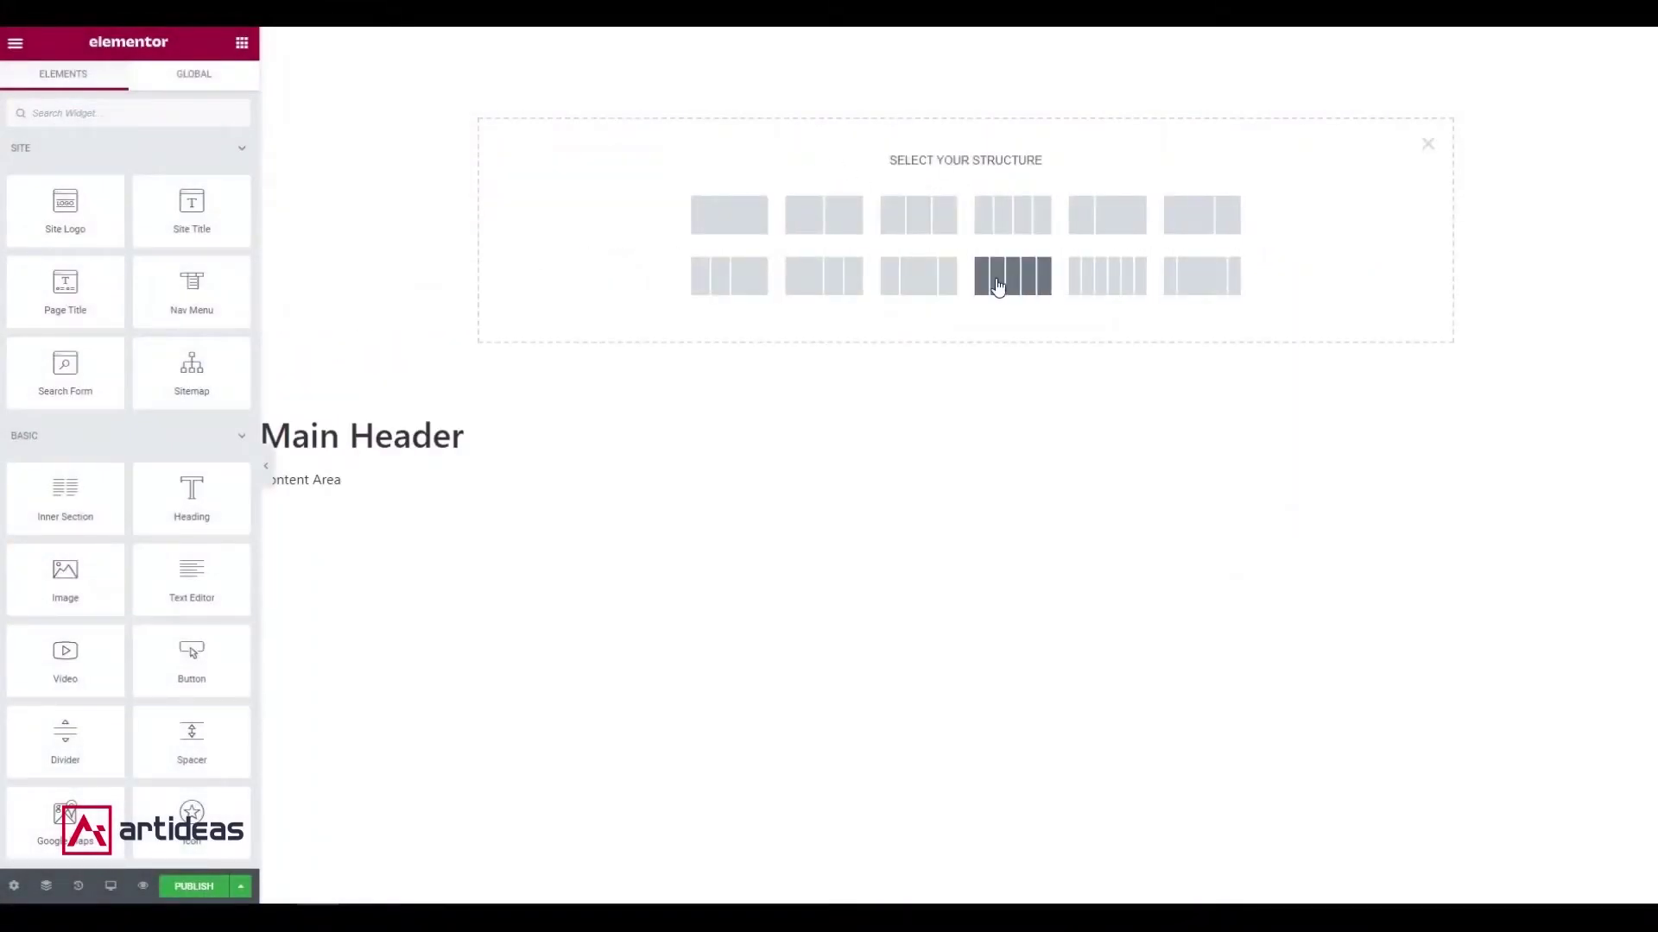
{"action": "left_click", "coordinate": [925, 285]}
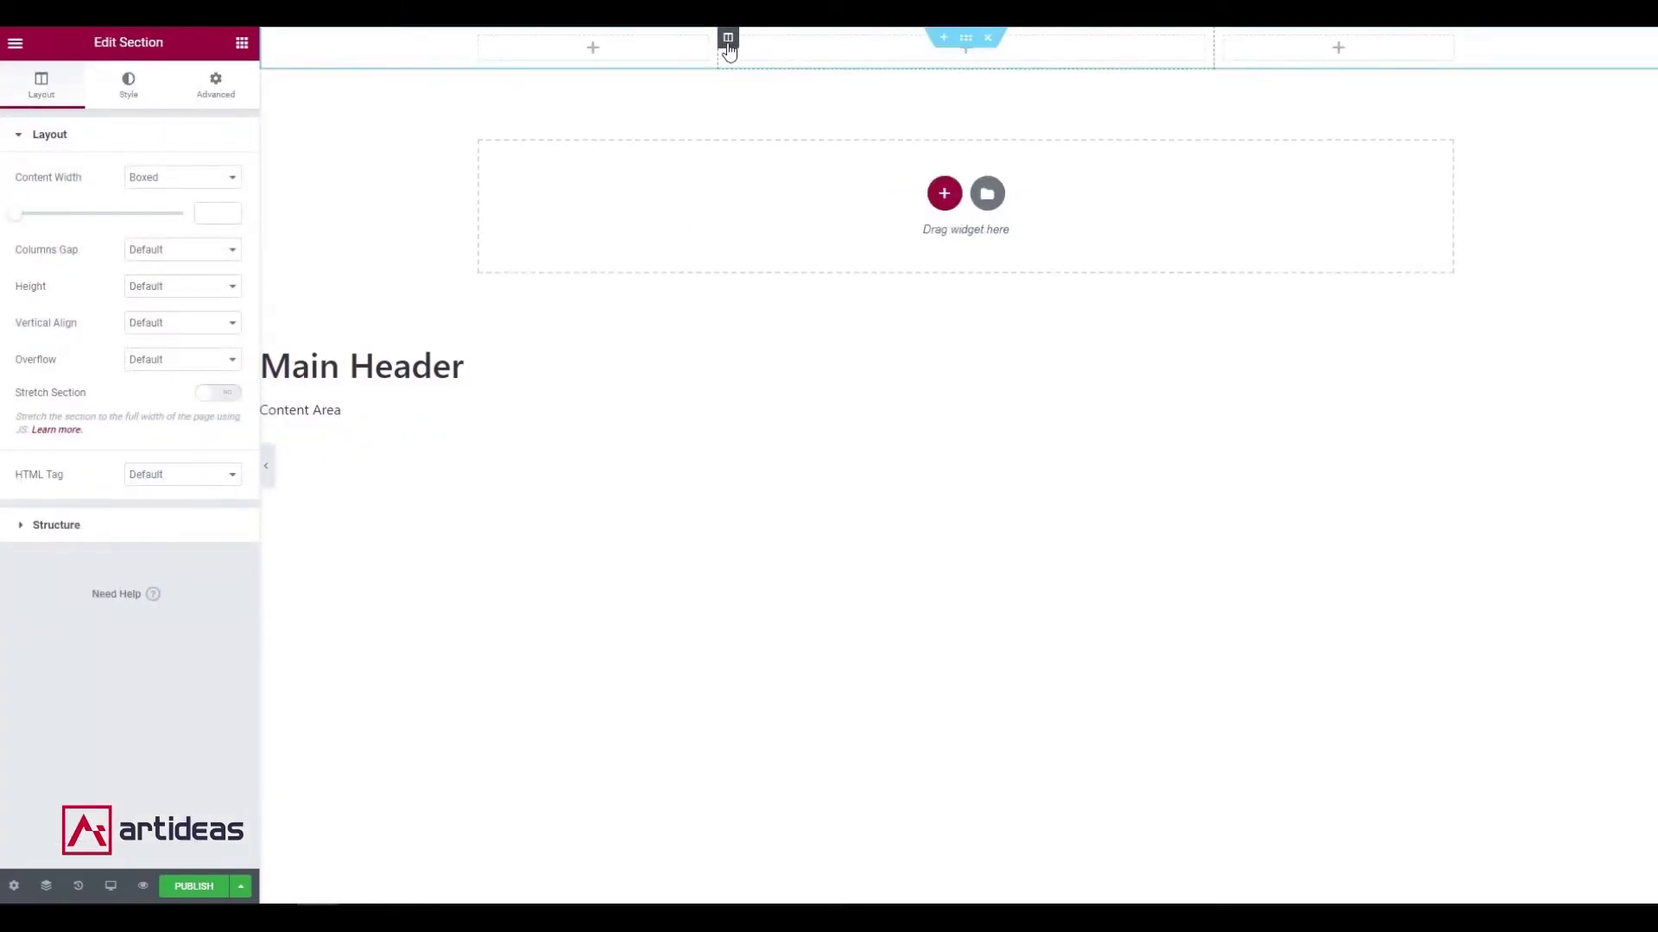
Try widths of 60% and 20% for the header section's middle column.
{"action": "left_click", "coordinate": [727, 45]}
{"action": "double_click", "coordinate": [215, 176]}
{"action": "type", "text": "2"}
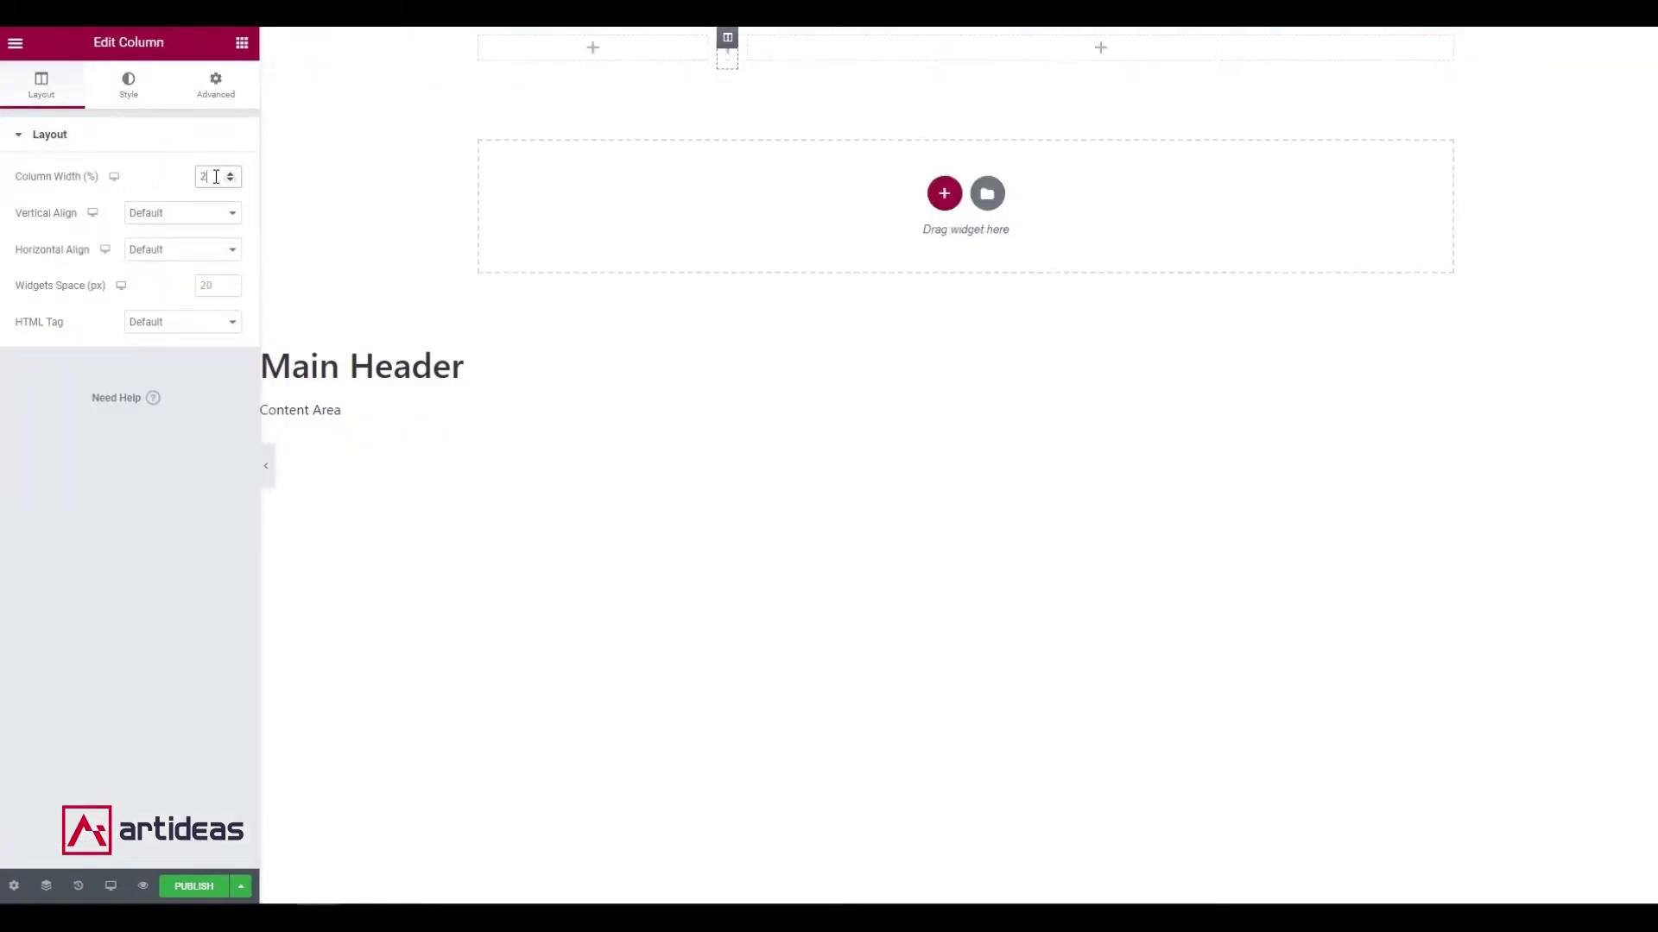
{"action": "type", "text": "0"}
{"action": "key", "text": "Tab"}
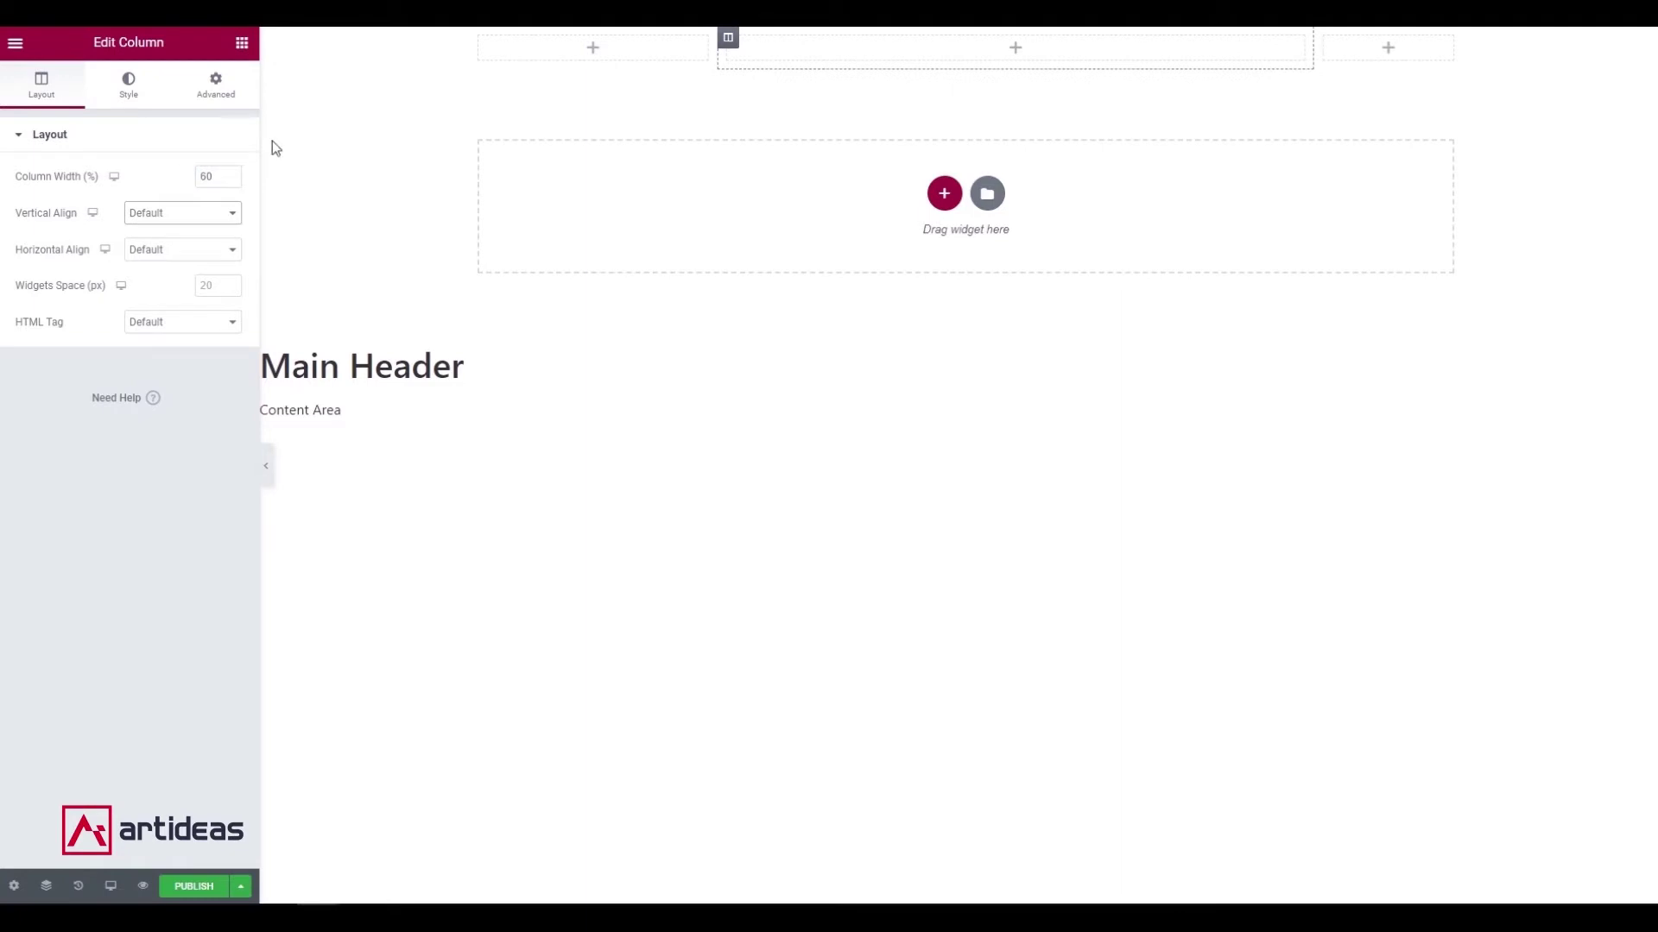
{"action": "double_click", "coordinate": [216, 176]}
{"action": "type", "text": "20"}
{"action": "key", "text": "Tab"}
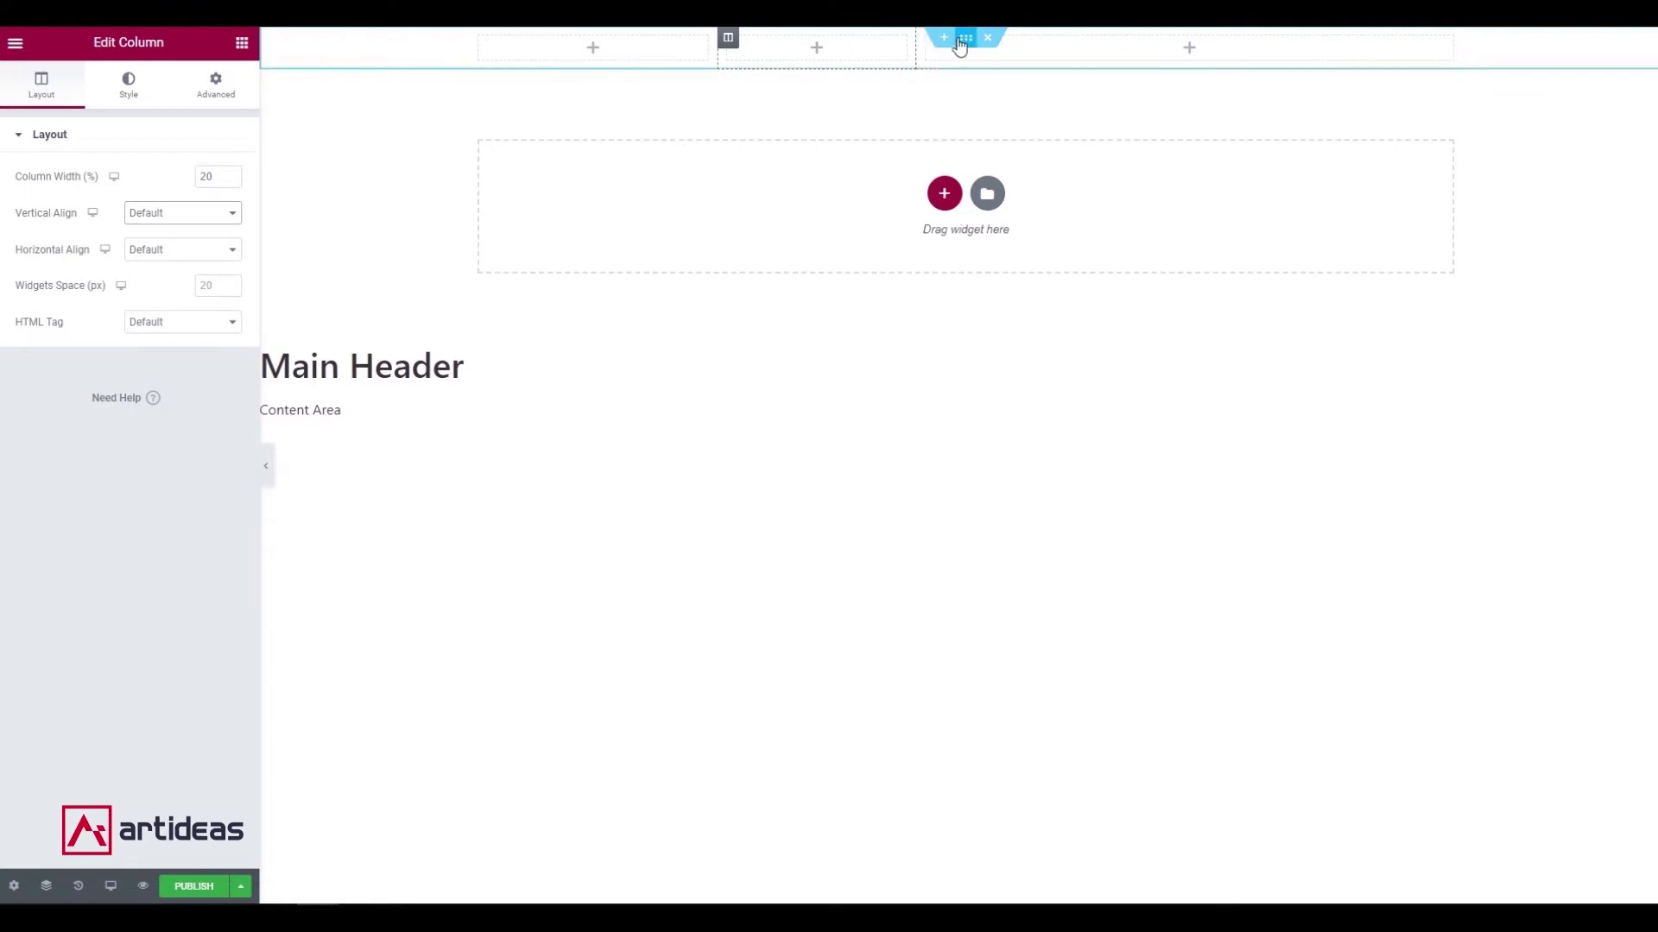
Set the third column's width to 20% and the middle column's width to 60%.
{"action": "left_click", "coordinate": [928, 43]}
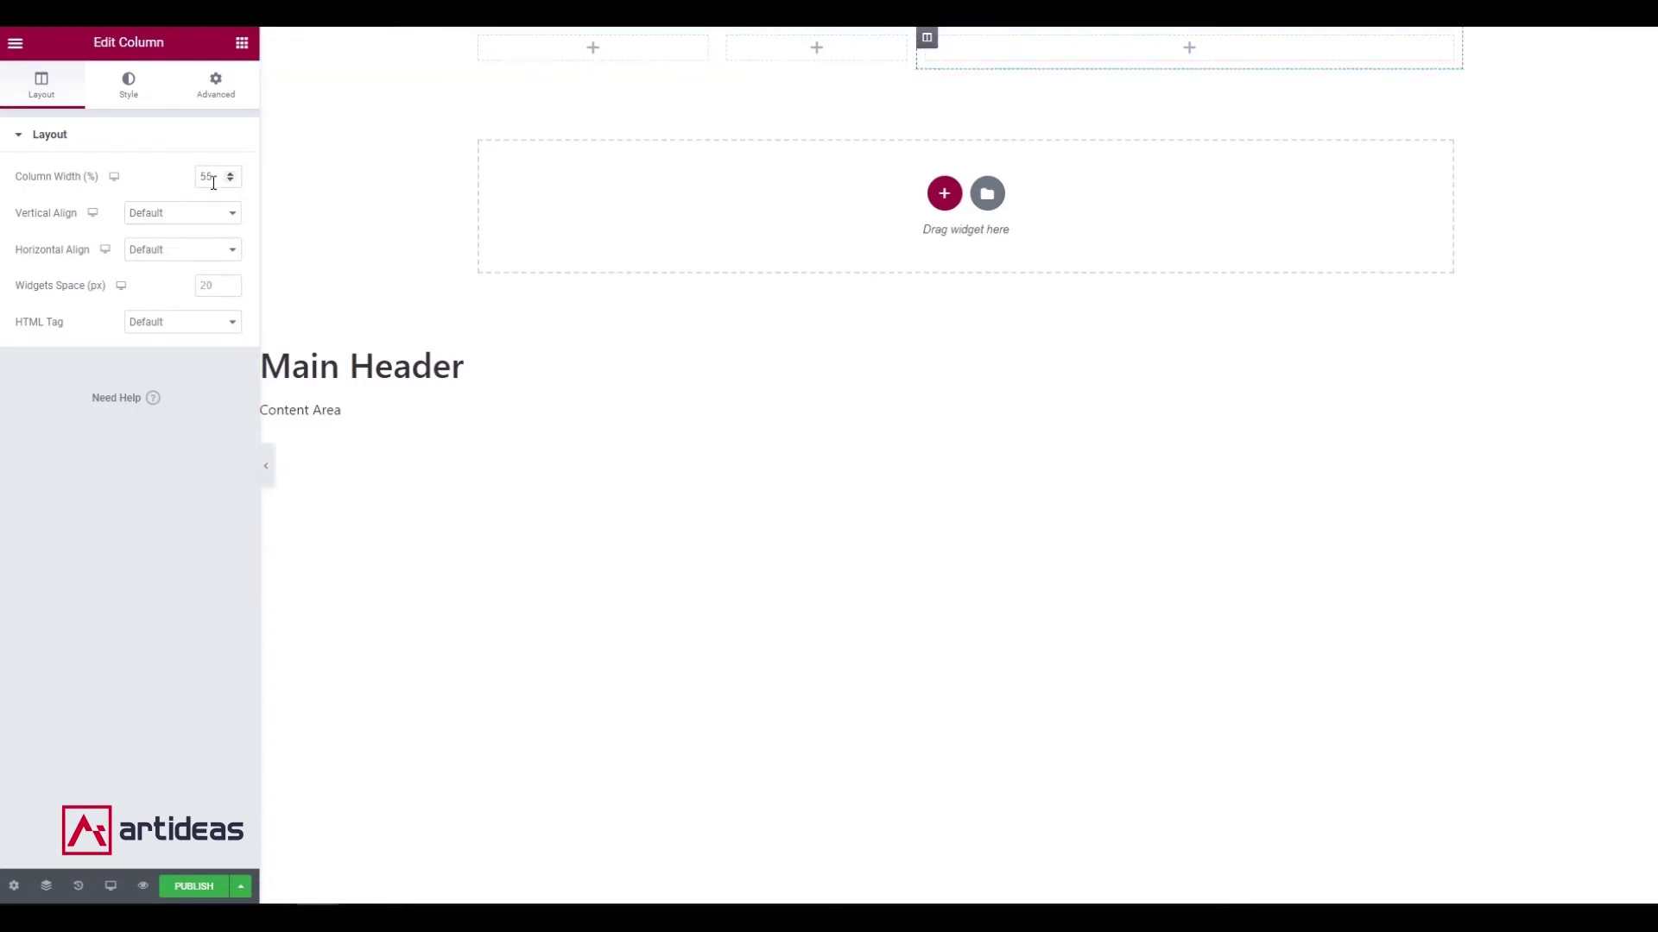
{"action": "type", "text": "20"}
{"action": "key", "text": "Tab"}
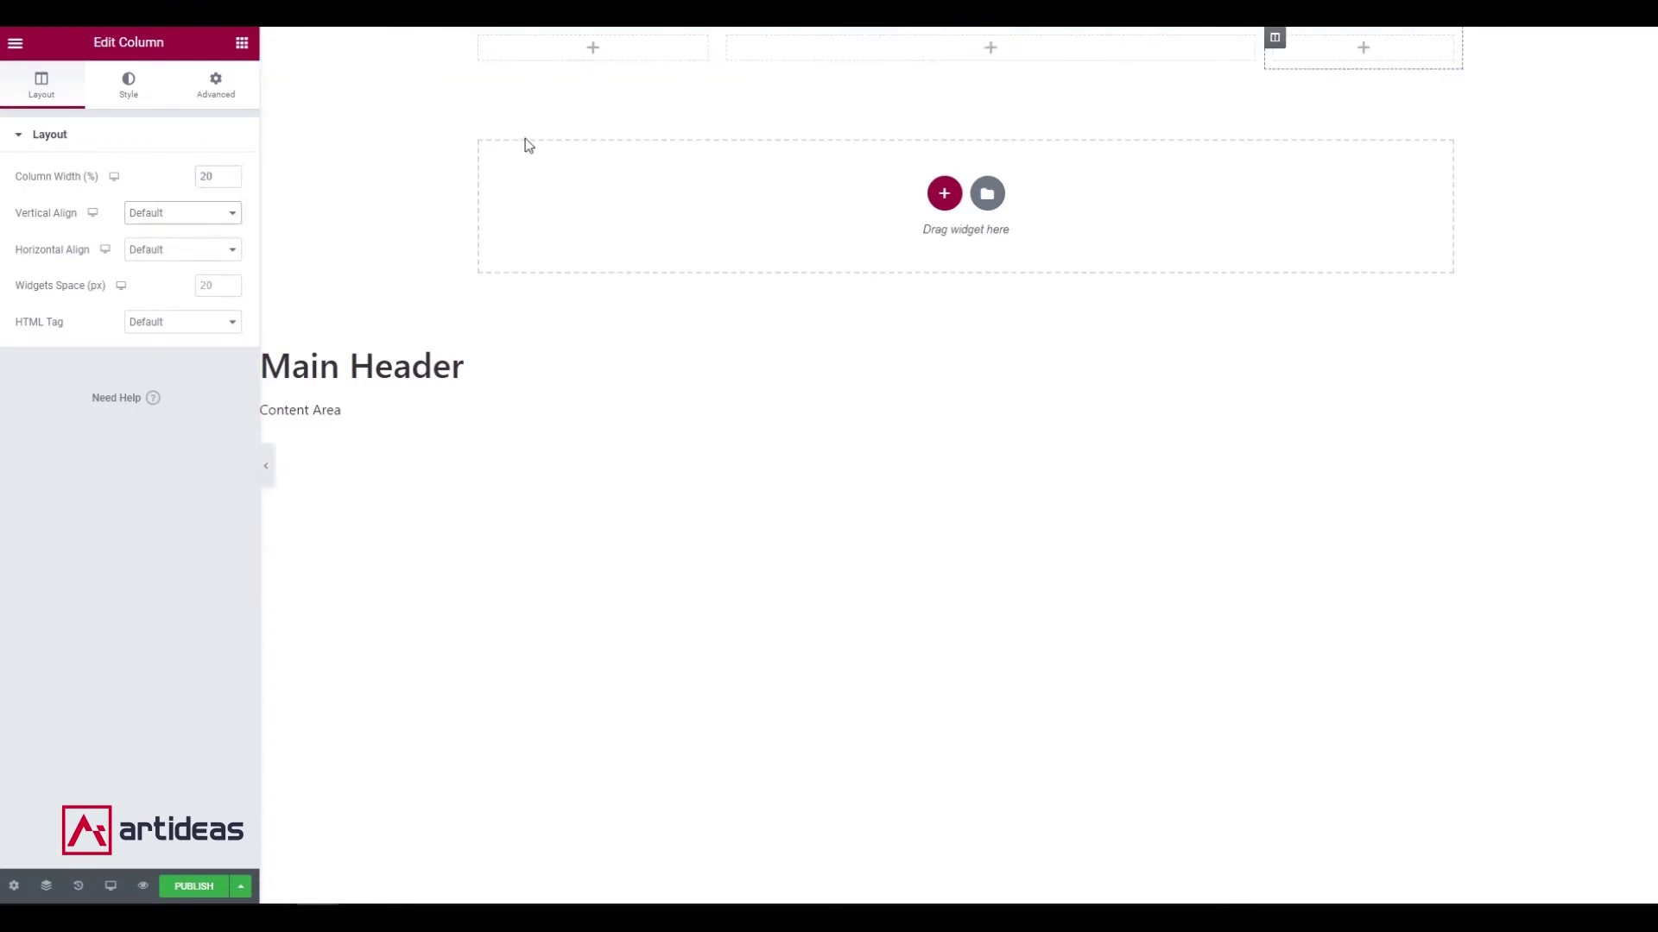
{"action": "left_click", "coordinate": [727, 39]}
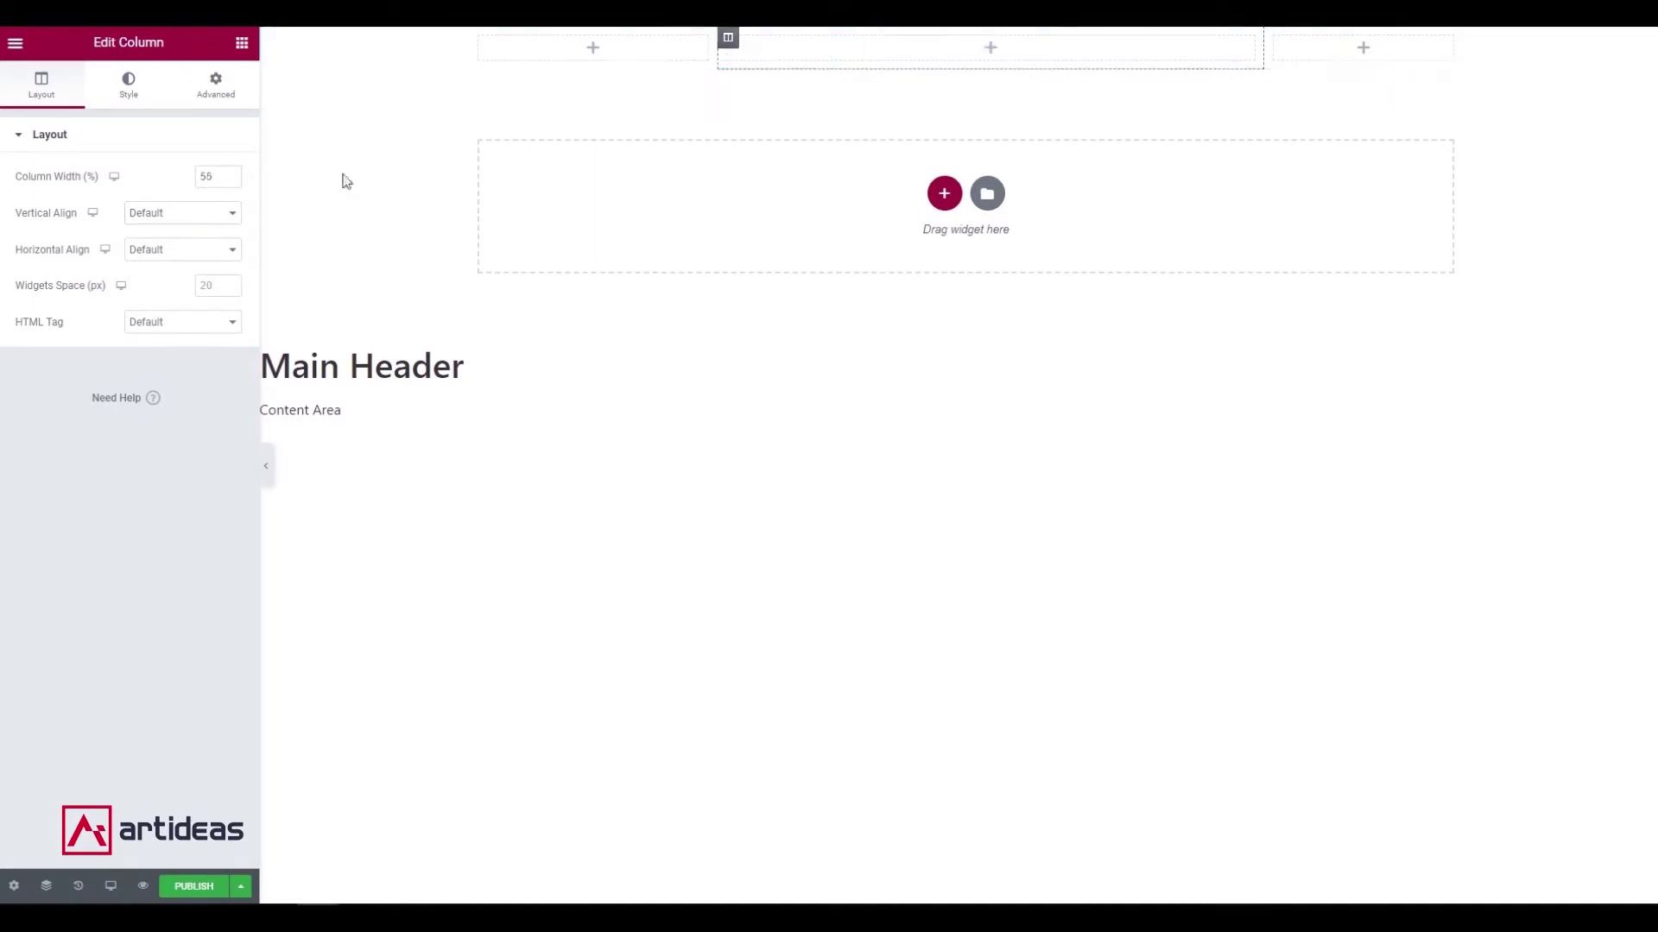
{"action": "double_click", "coordinate": [202, 176]}
{"action": "type", "text": "60"}
{"action": "key", "text": "Tab"}
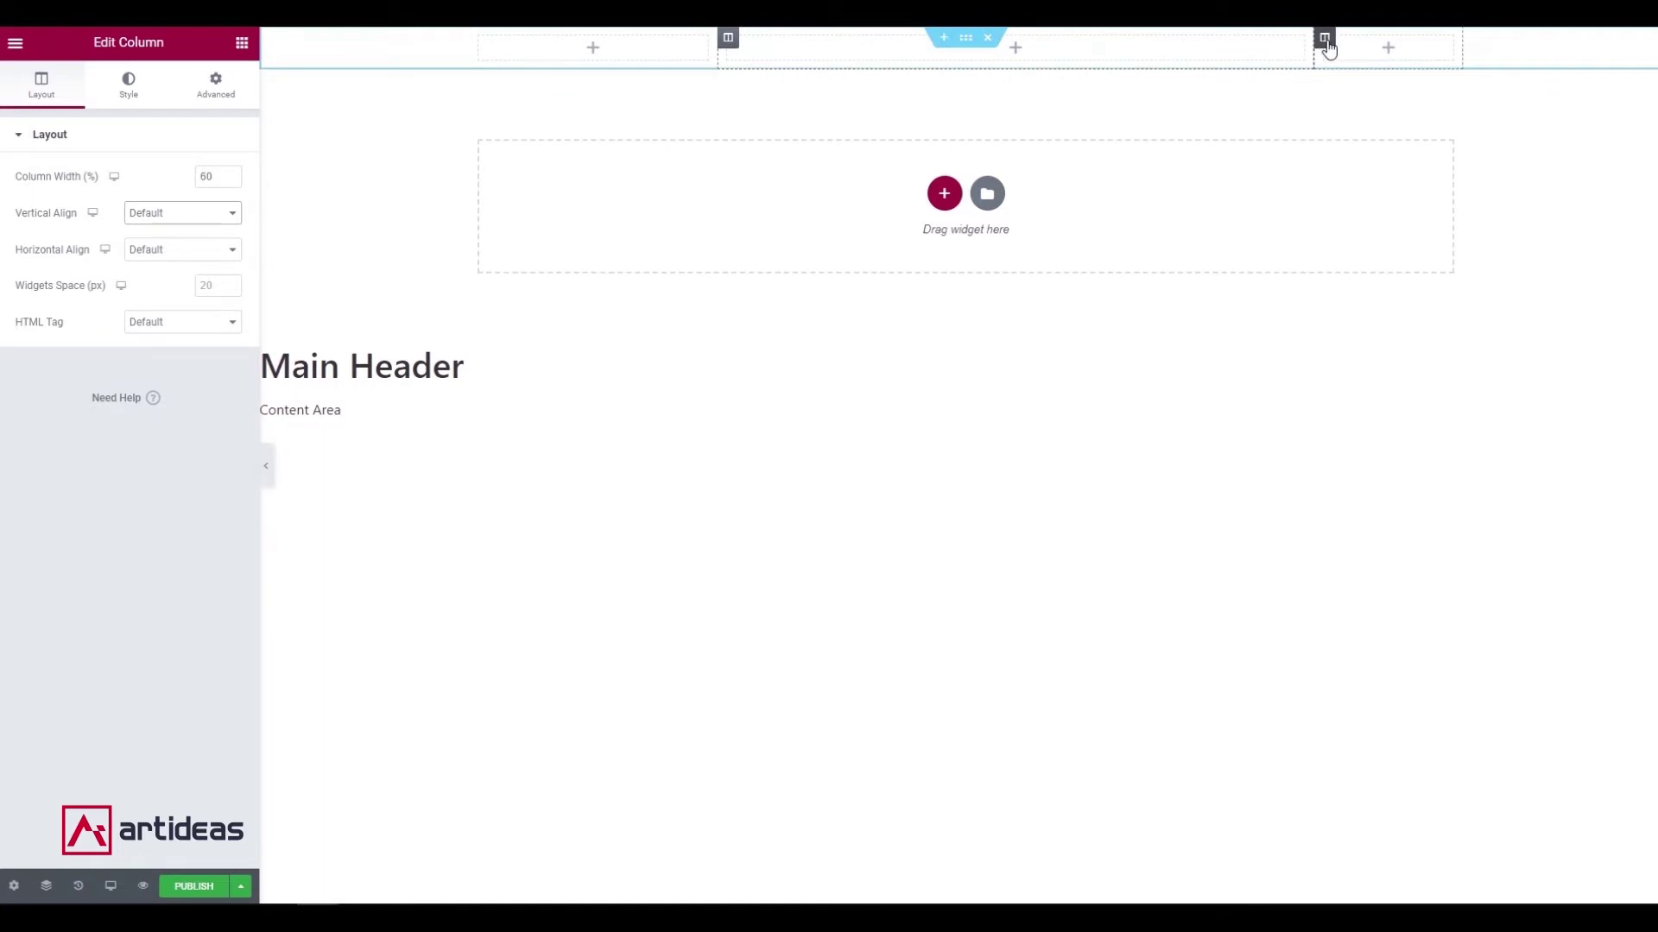
Set the widths of the first and third header columns to 20% each and check both columns.
{"action": "left_click", "coordinate": [1328, 45]}
{"action": "left_click", "coordinate": [480, 40]}
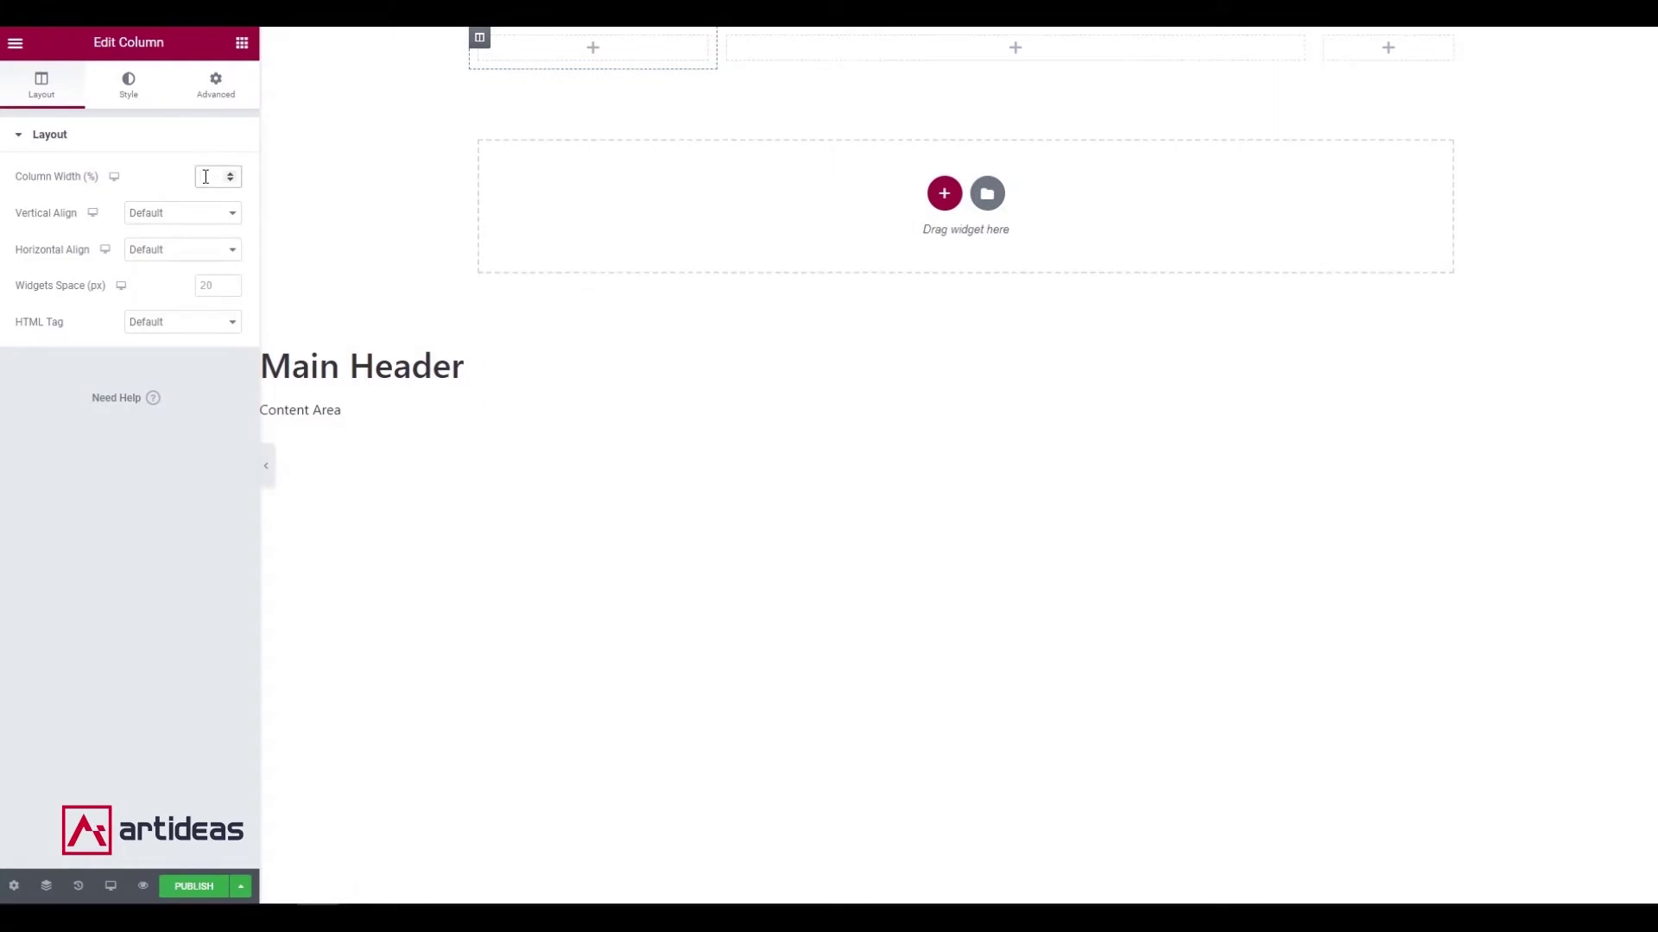
{"action": "type", "text": "20"}
{"action": "key", "text": "Tab"}
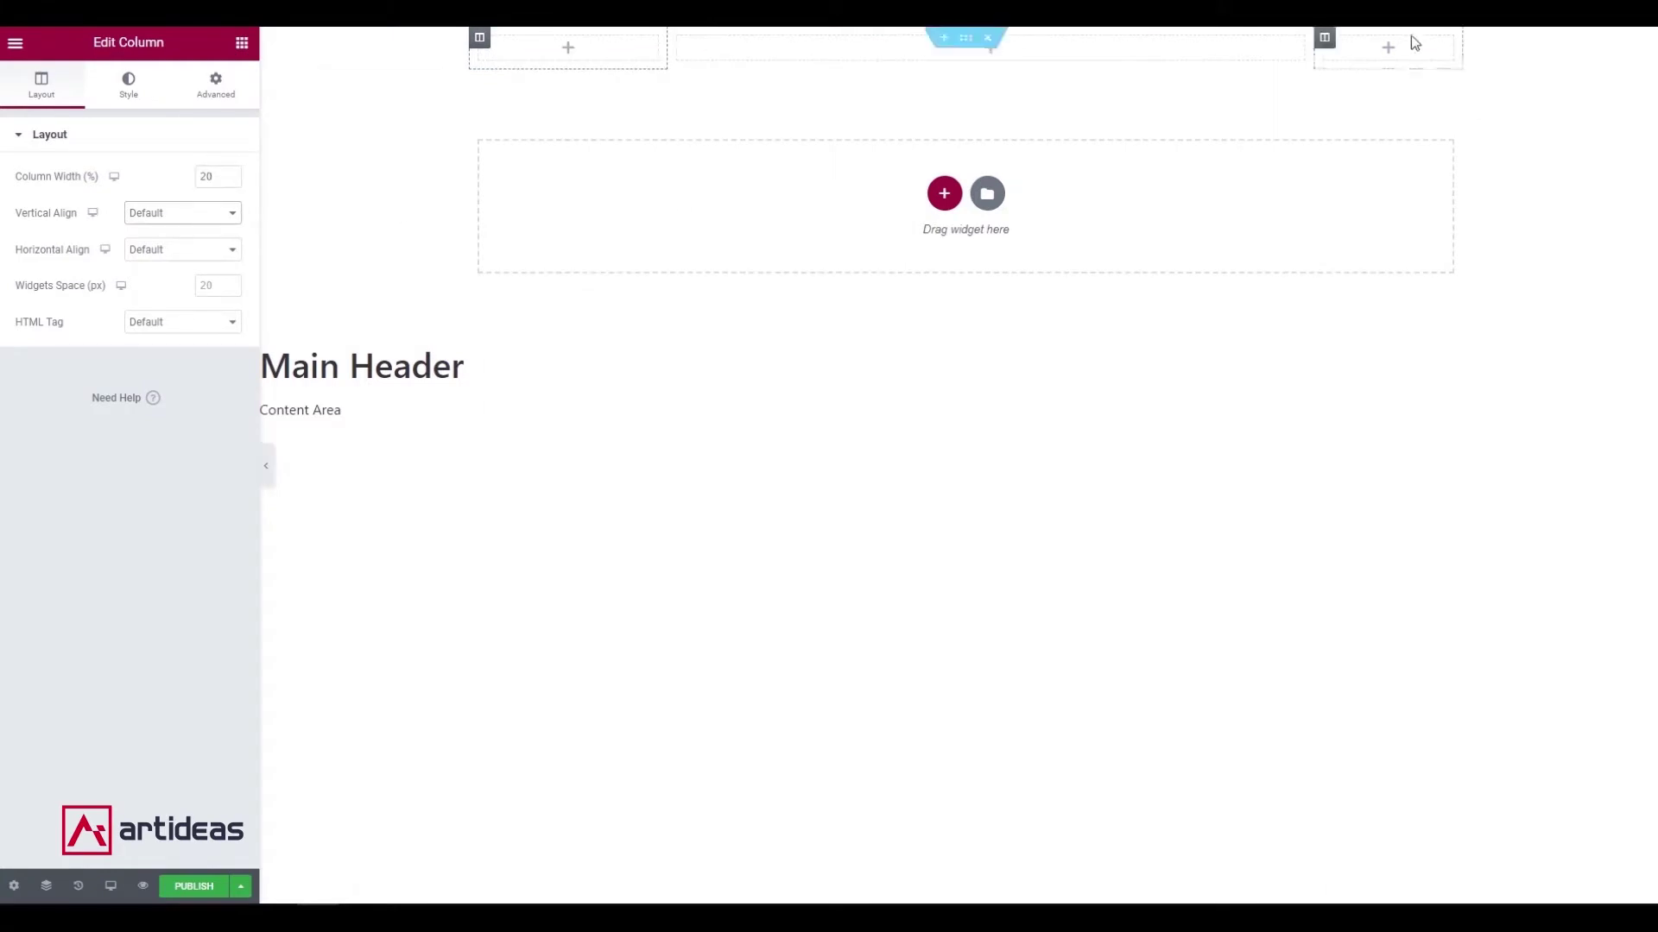
{"action": "left_click", "coordinate": [1321, 35]}
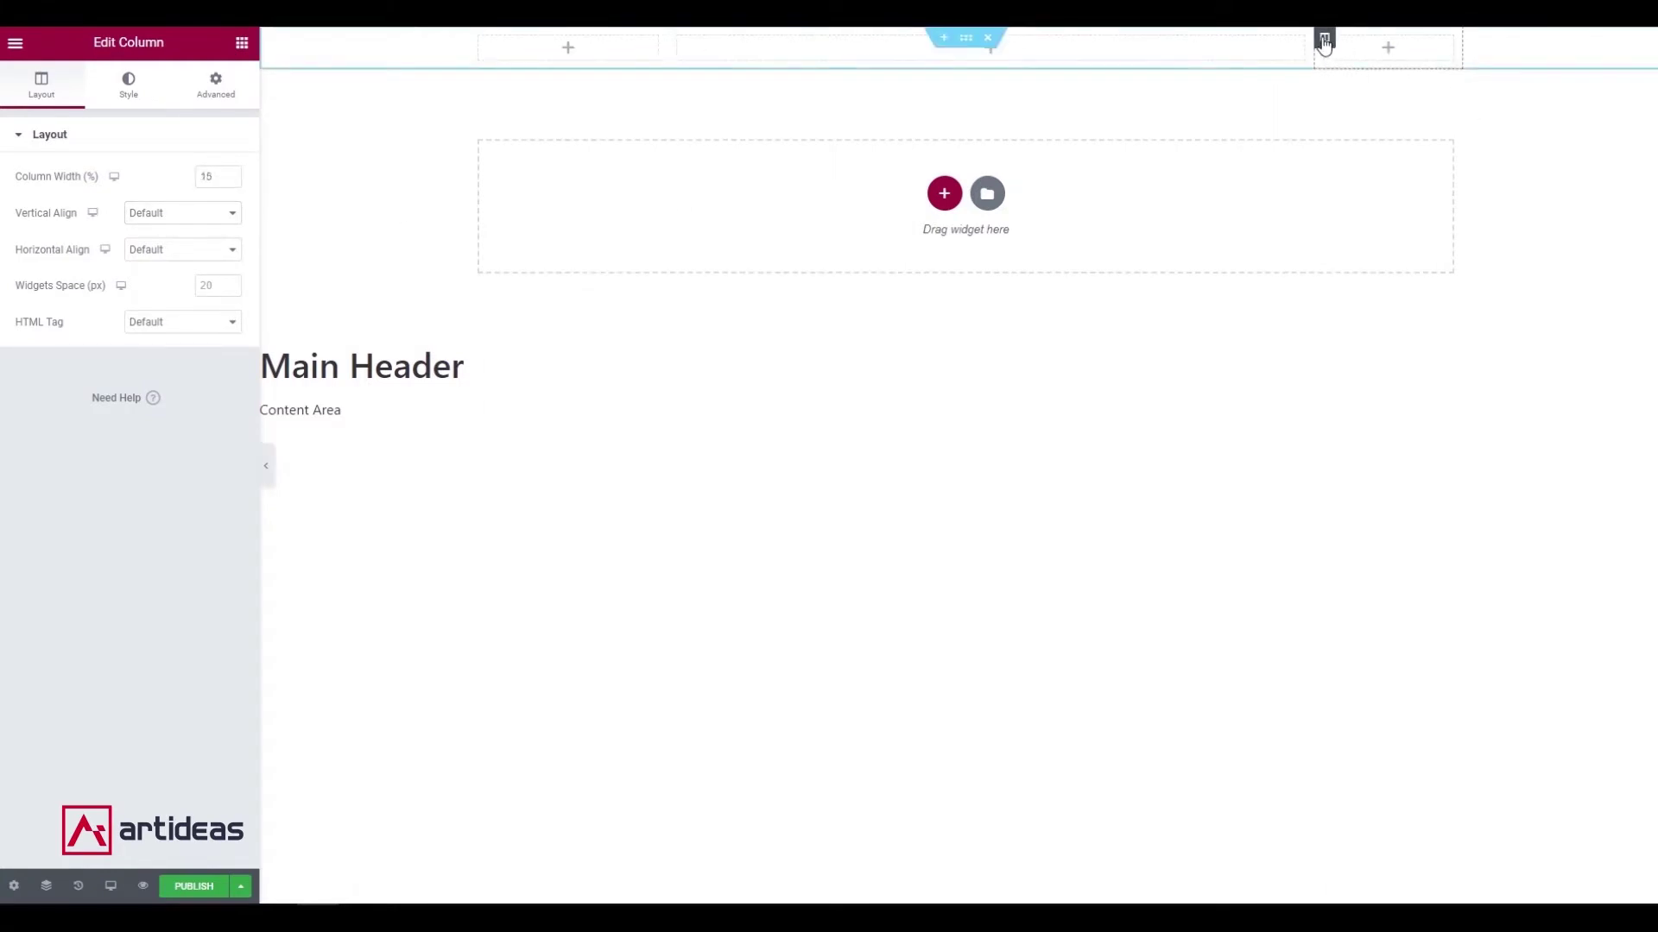
{"action": "double_click", "coordinate": [223, 176]}
{"action": "type", "text": "6"}
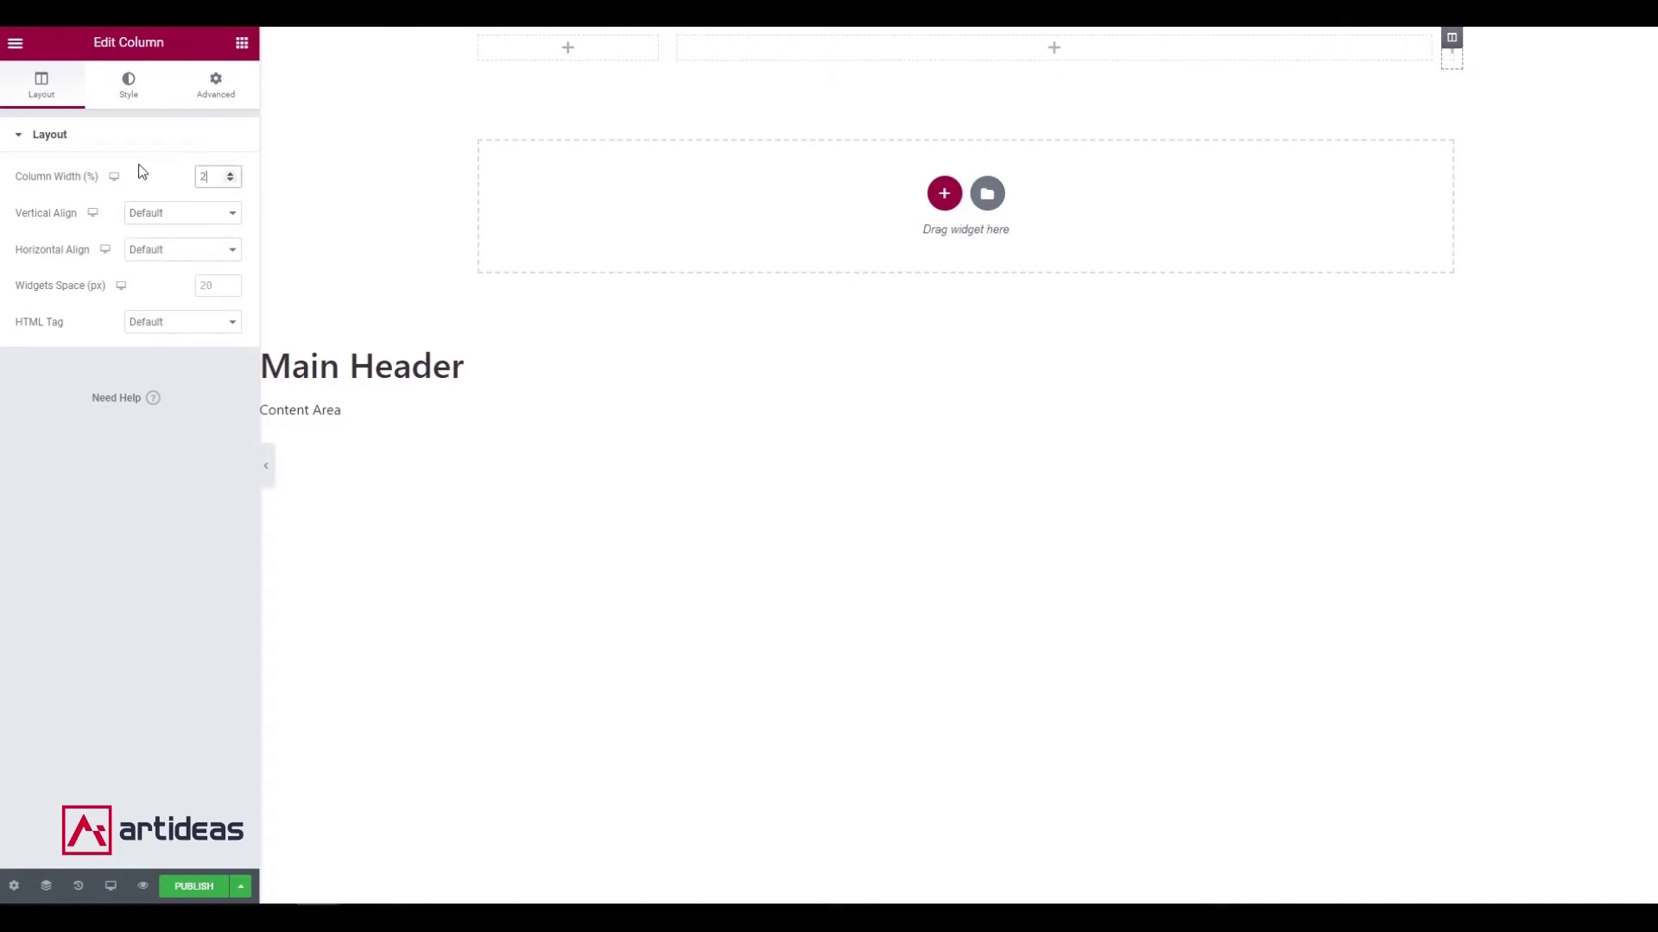
{"action": "type", "text": "0"}
{"action": "key", "text": "Tab"}
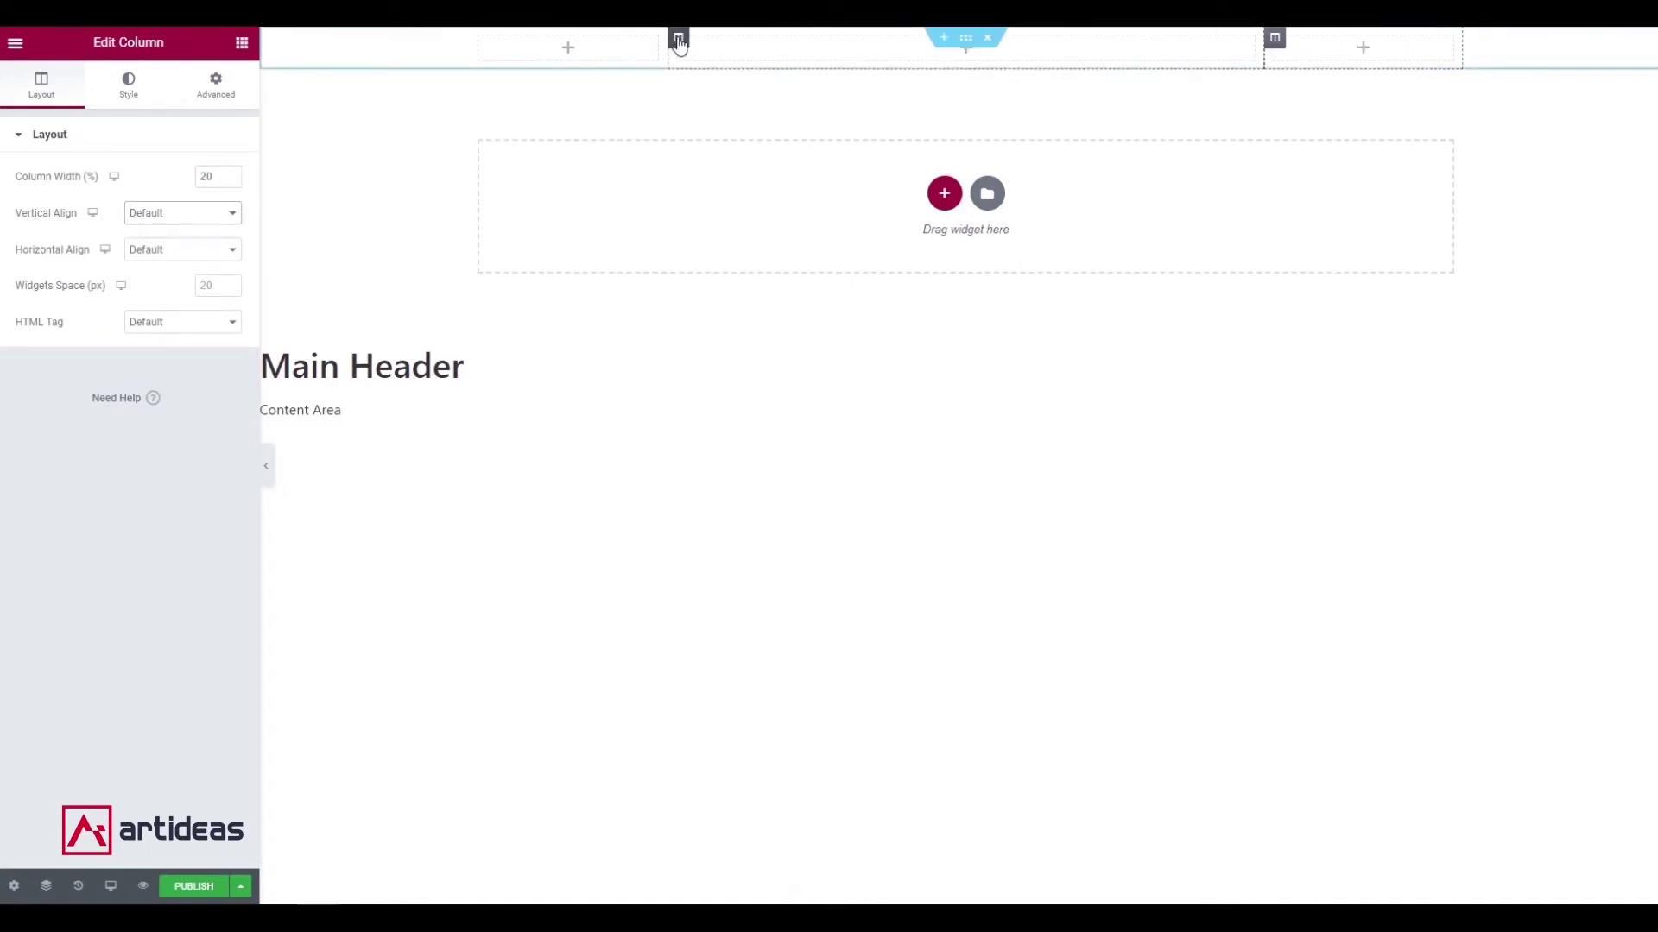
{"action": "left_click", "coordinate": [480, 40]}
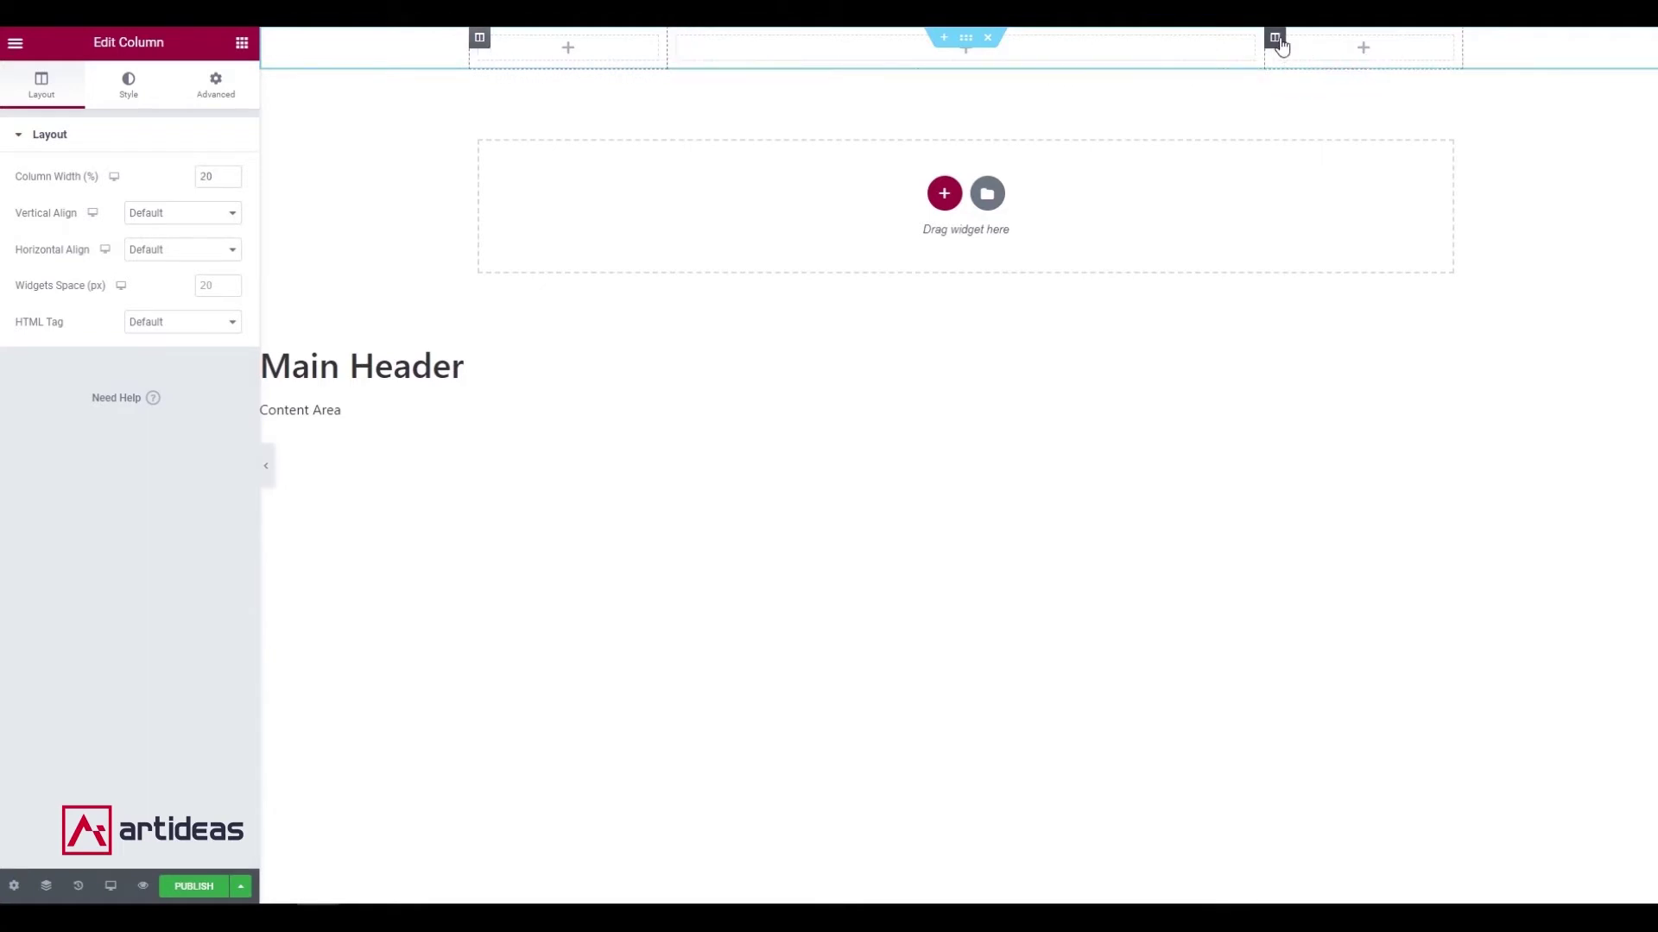
{"action": "left_click", "coordinate": [1275, 39]}
Add a Nav Menu widget to the middle header column and align its items to the center.
{"action": "left_click", "coordinate": [545, 65]}
{"action": "left_click", "coordinate": [970, 64]}
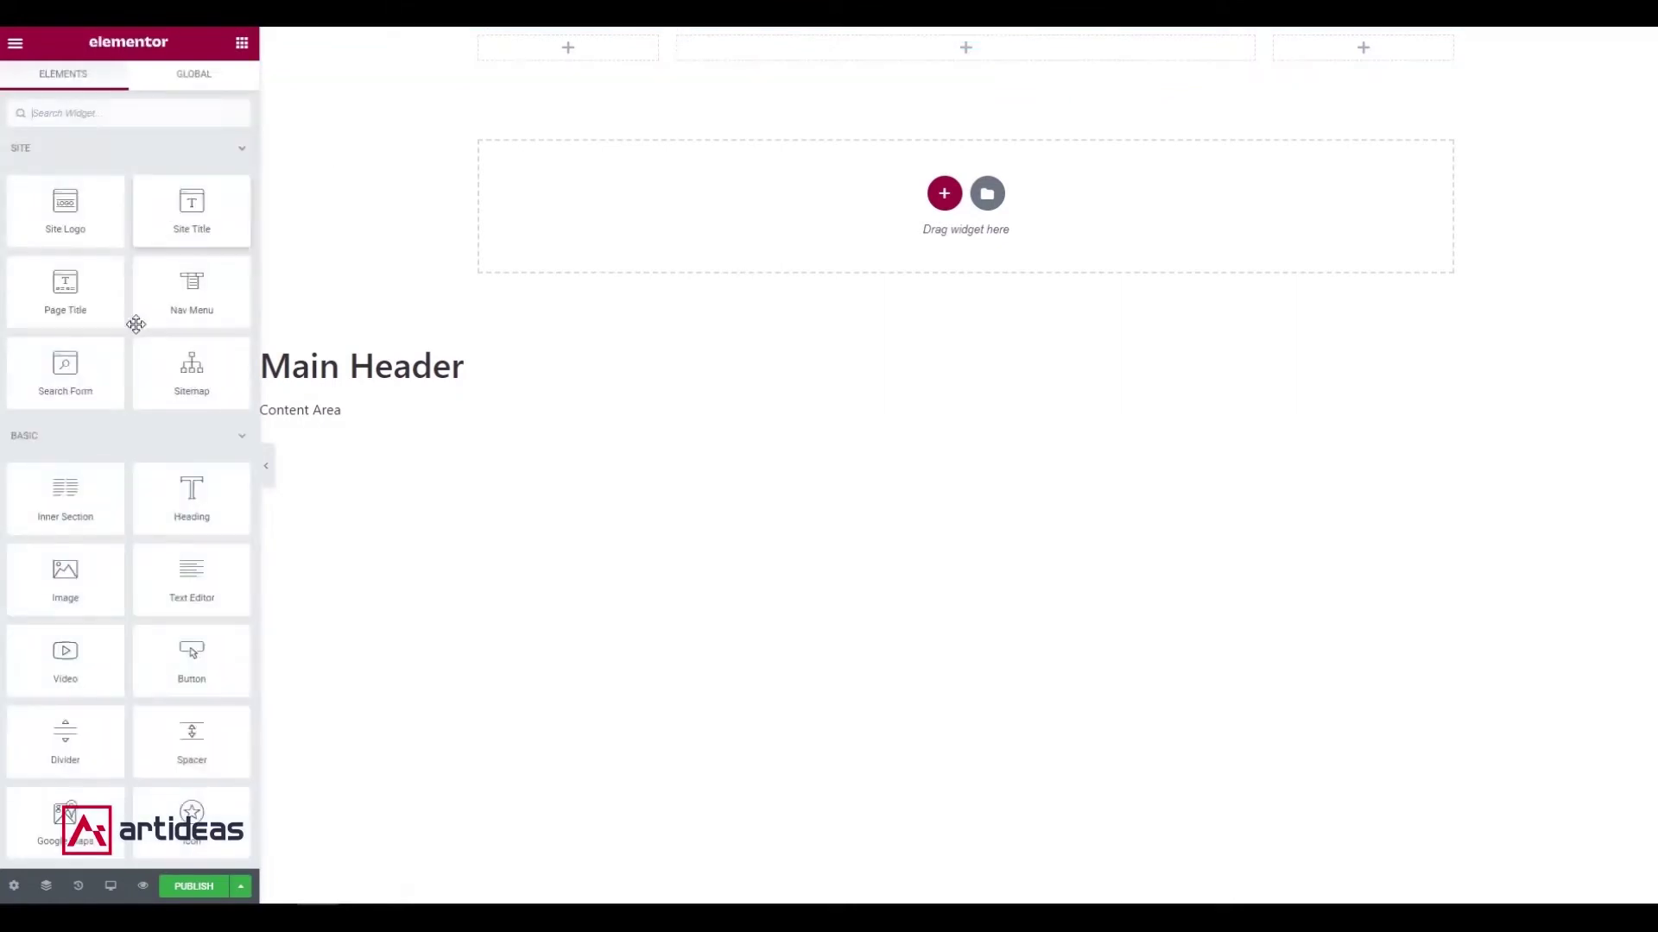
{"action": "left_click_drag", "start_coordinate": [139, 312], "coordinate": [874, 54]}
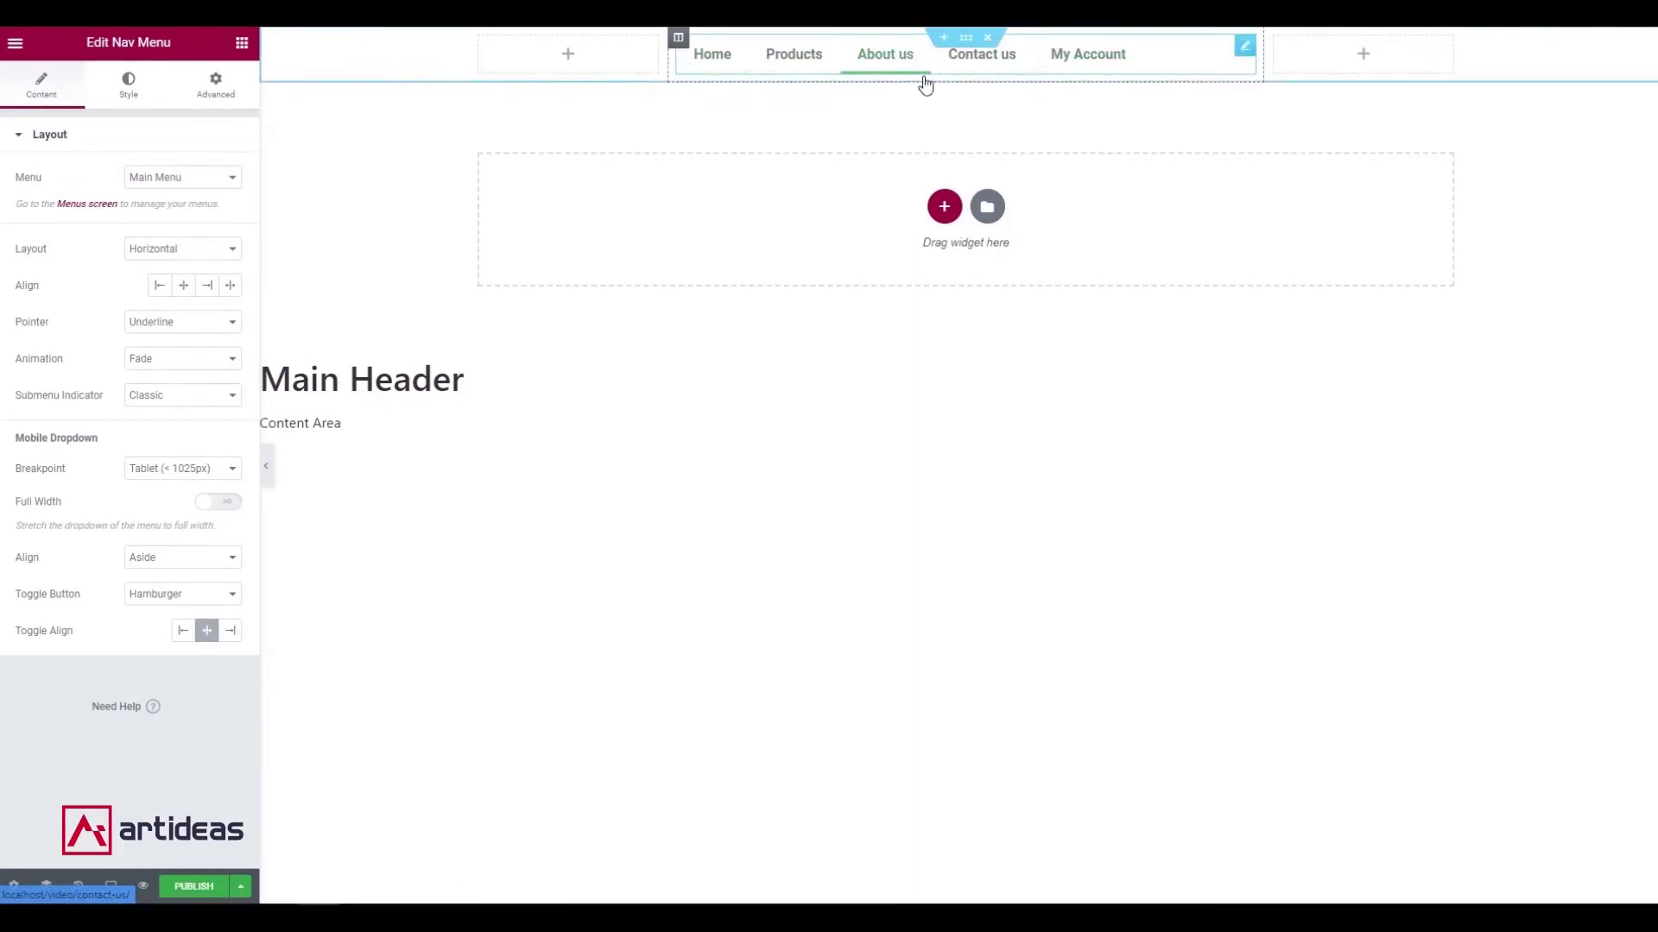
{"action": "left_click", "coordinate": [185, 290]}
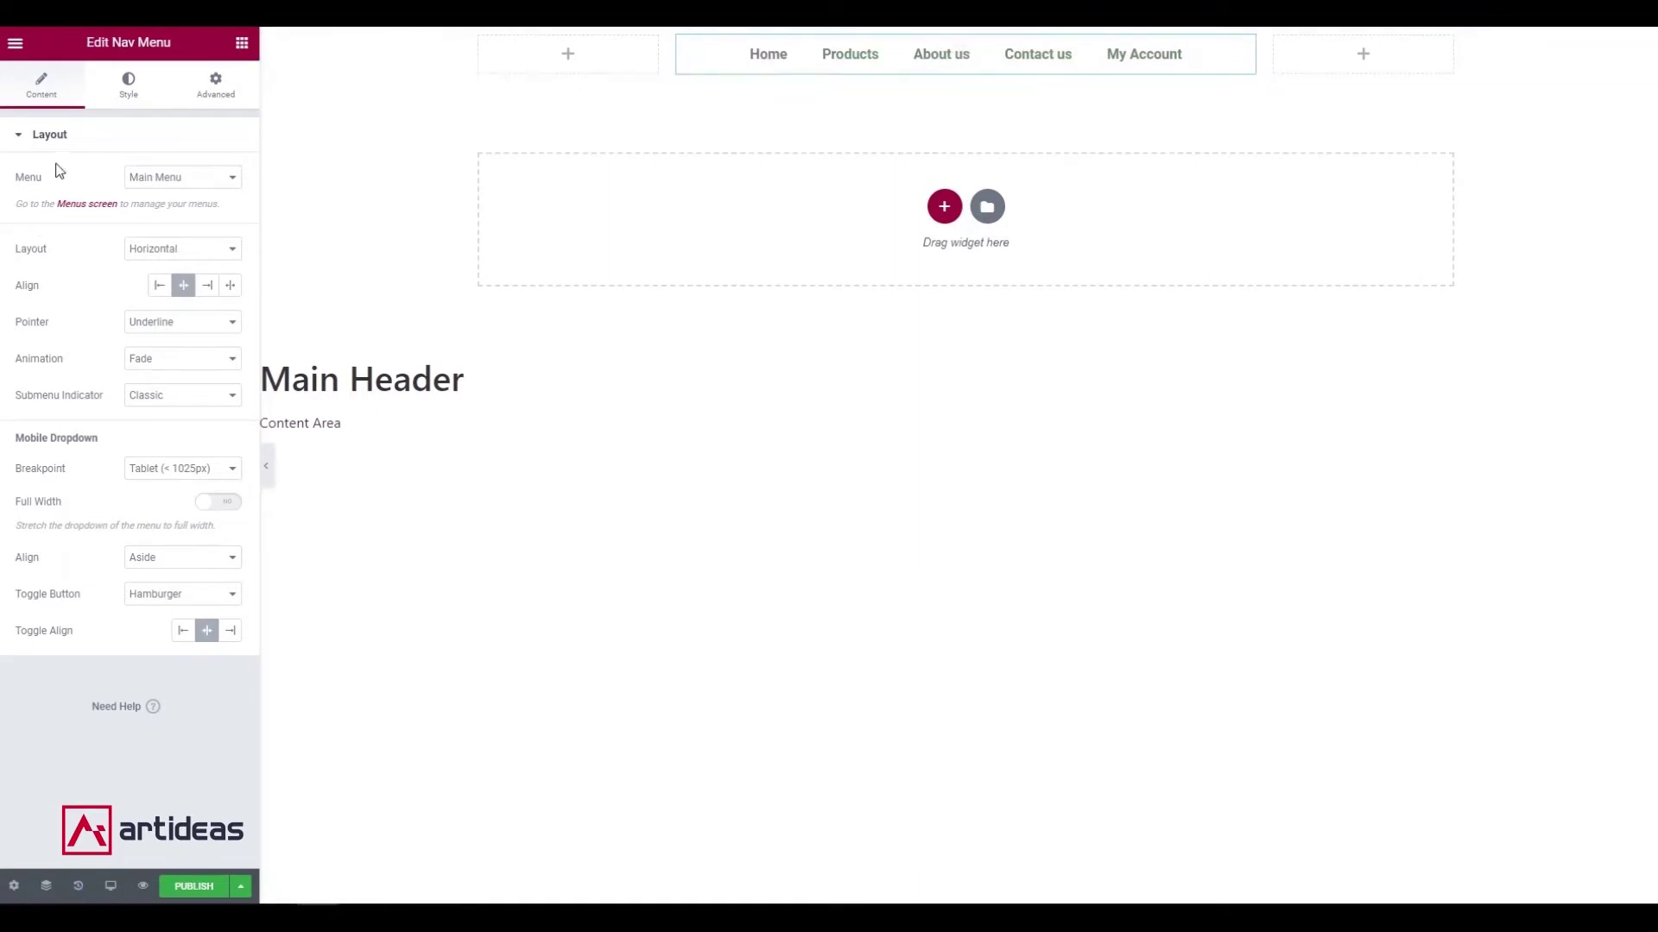
Set the font weight of the main menu's typography to 400.
{"action": "left_click", "coordinate": [129, 86]}
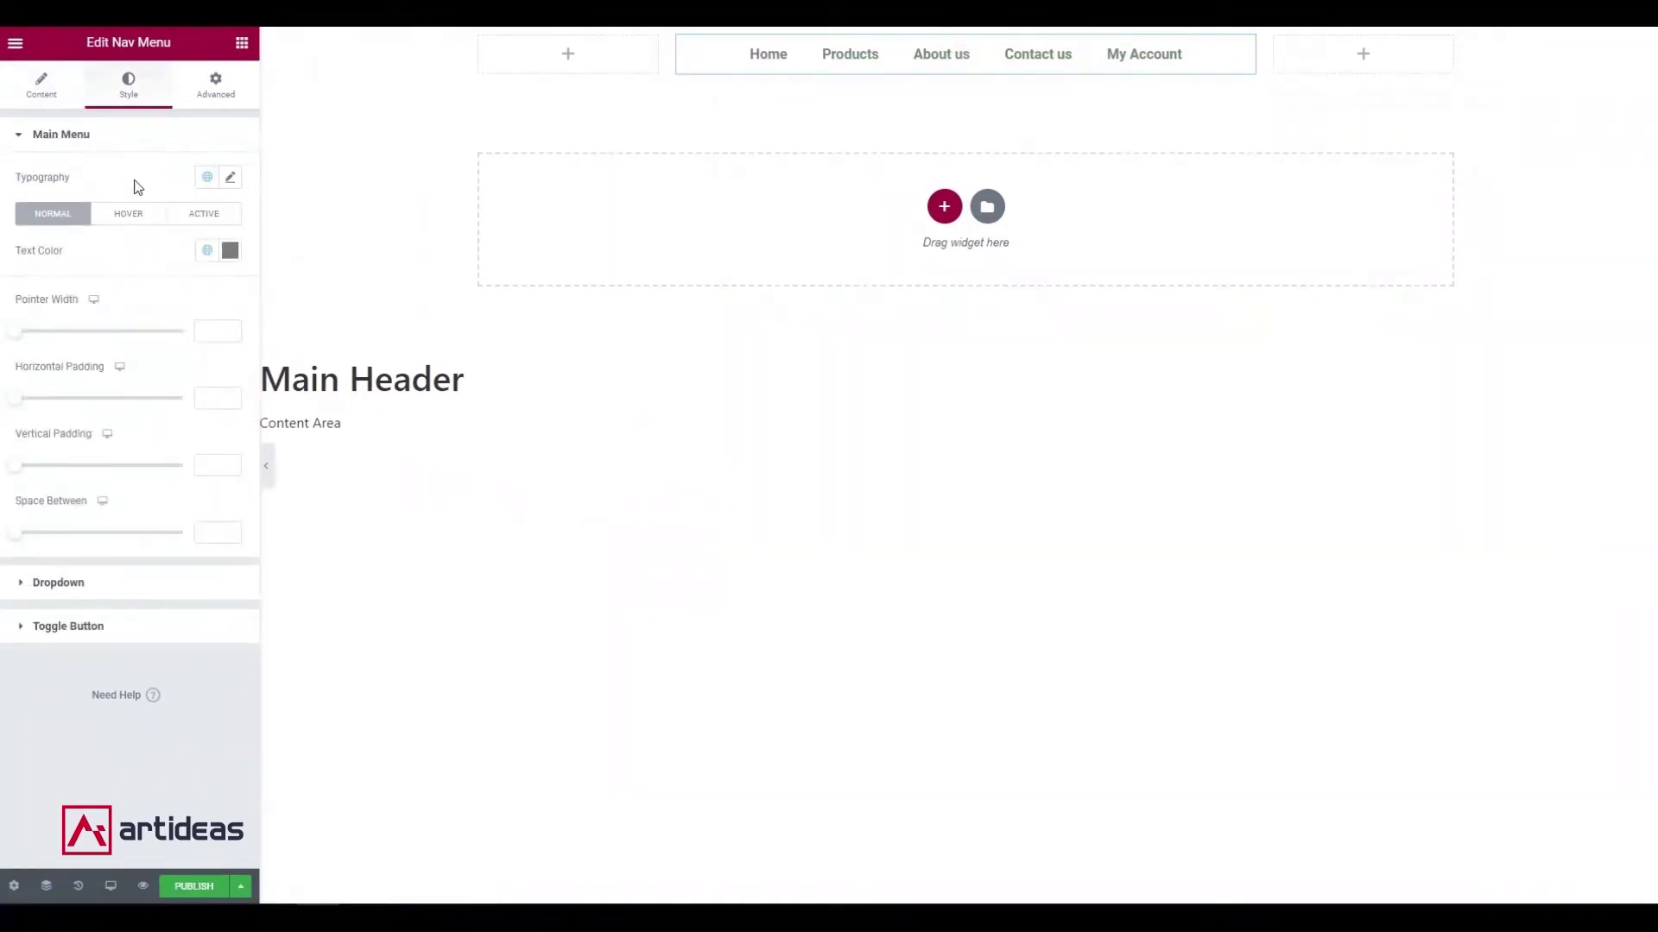
{"action": "left_click", "coordinate": [231, 179]}
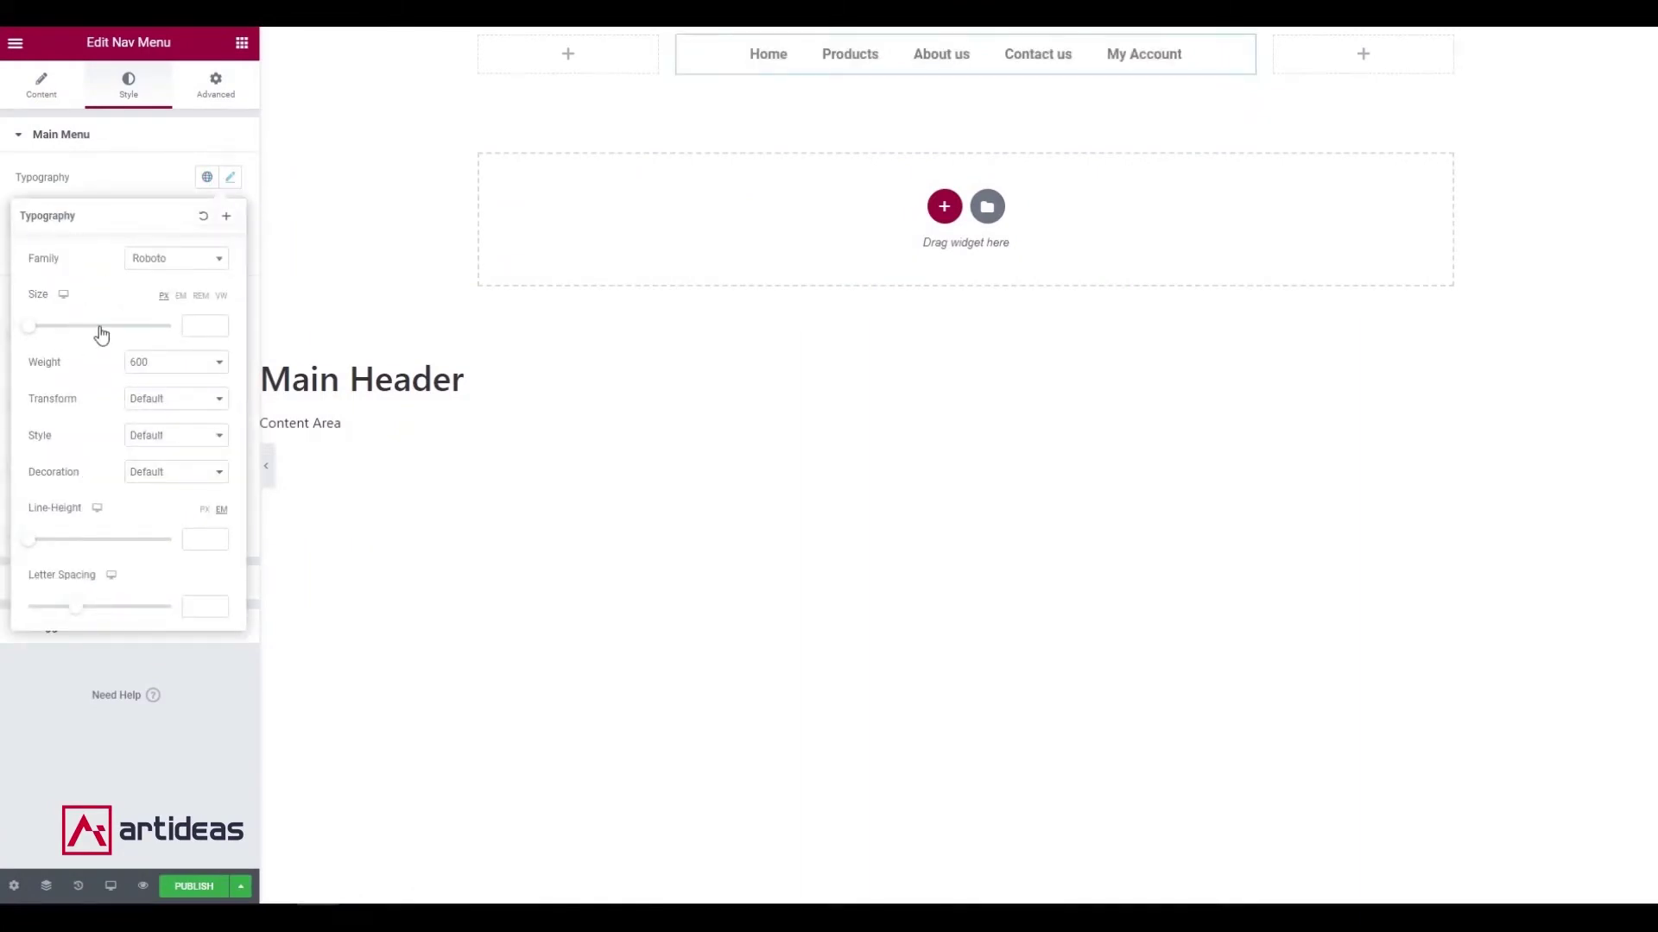
{"action": "left_click", "coordinate": [176, 371]}
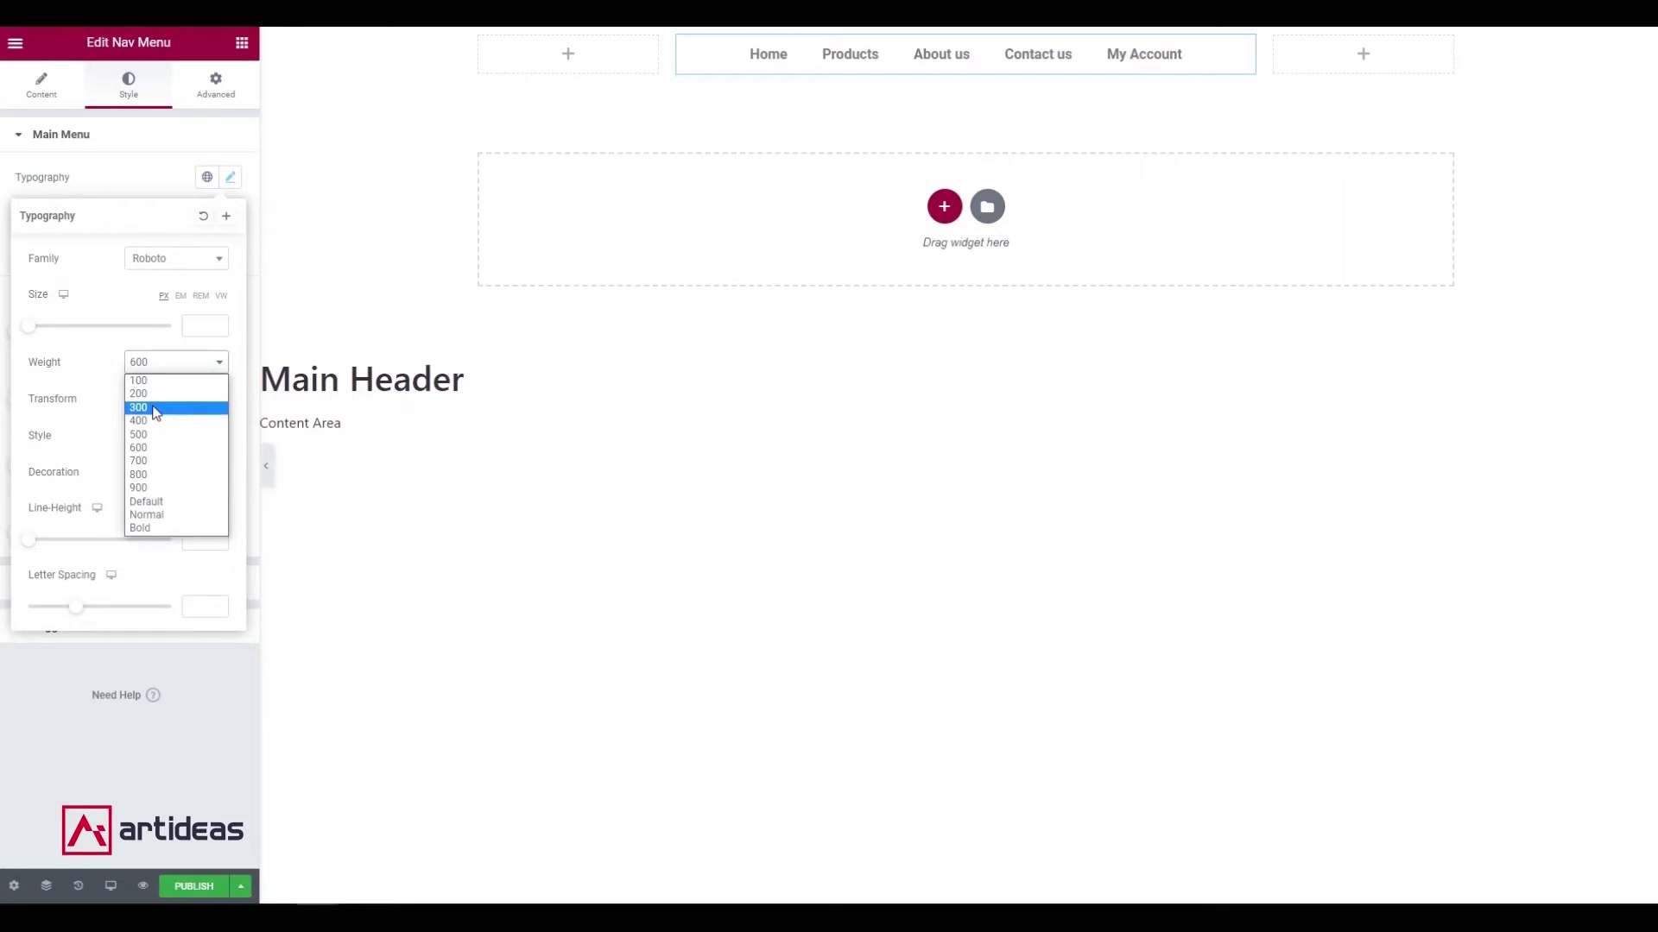
{"action": "left_click", "coordinate": [151, 409]}
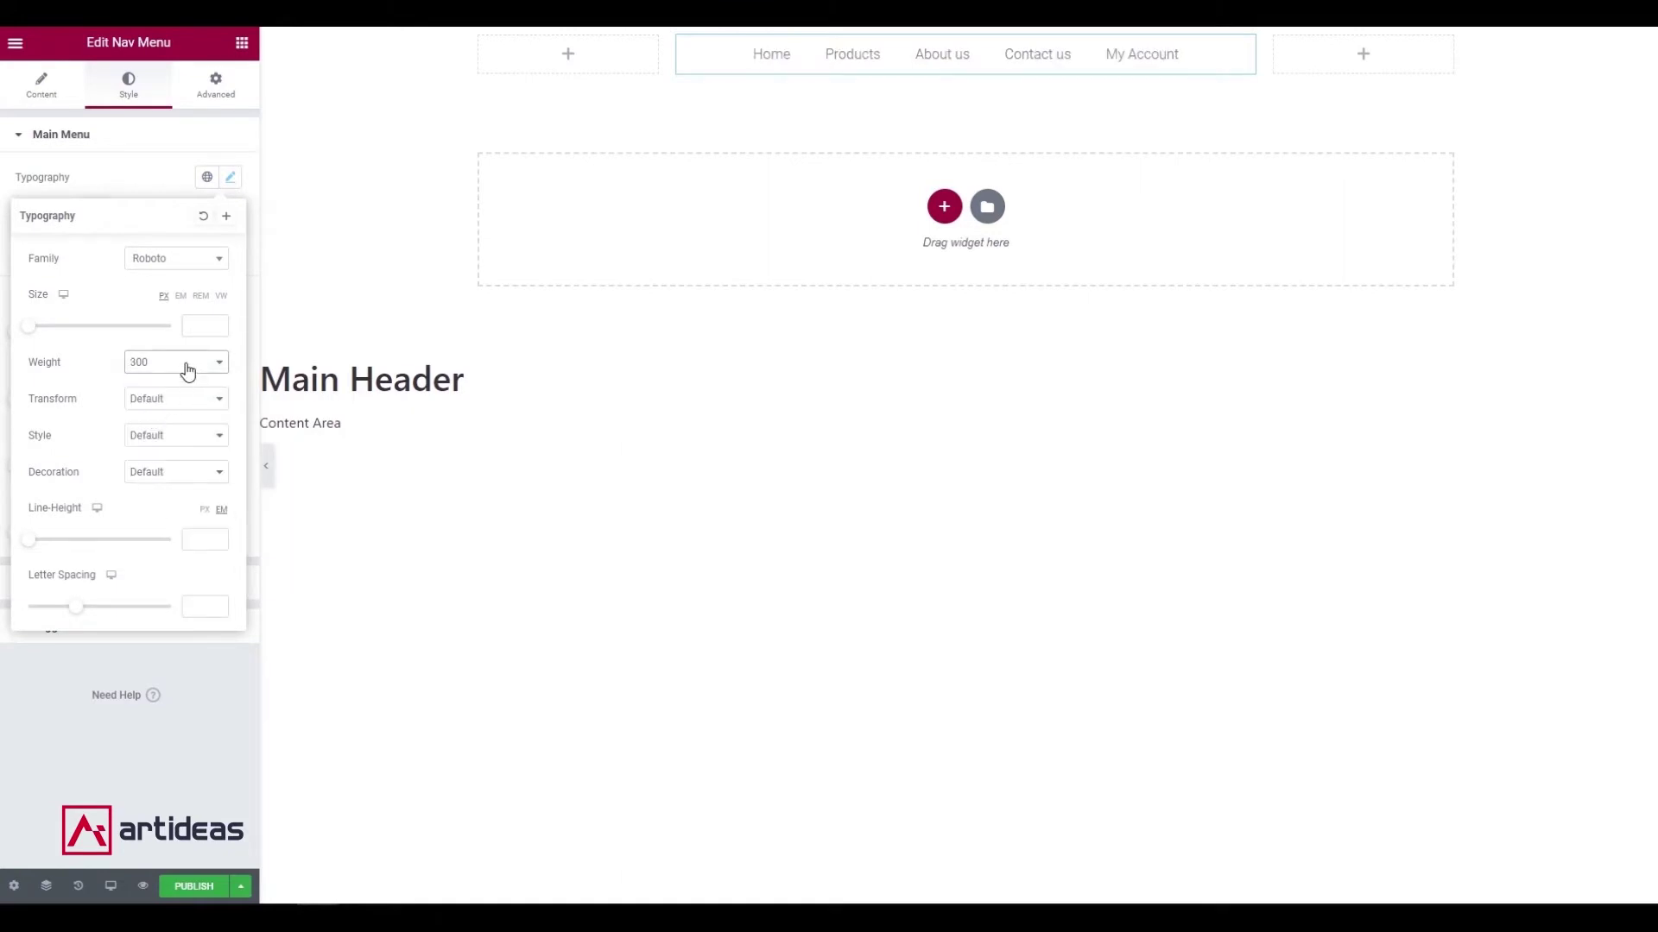
{"action": "left_click", "coordinate": [186, 367]}
{"action": "left_click", "coordinate": [155, 420]}
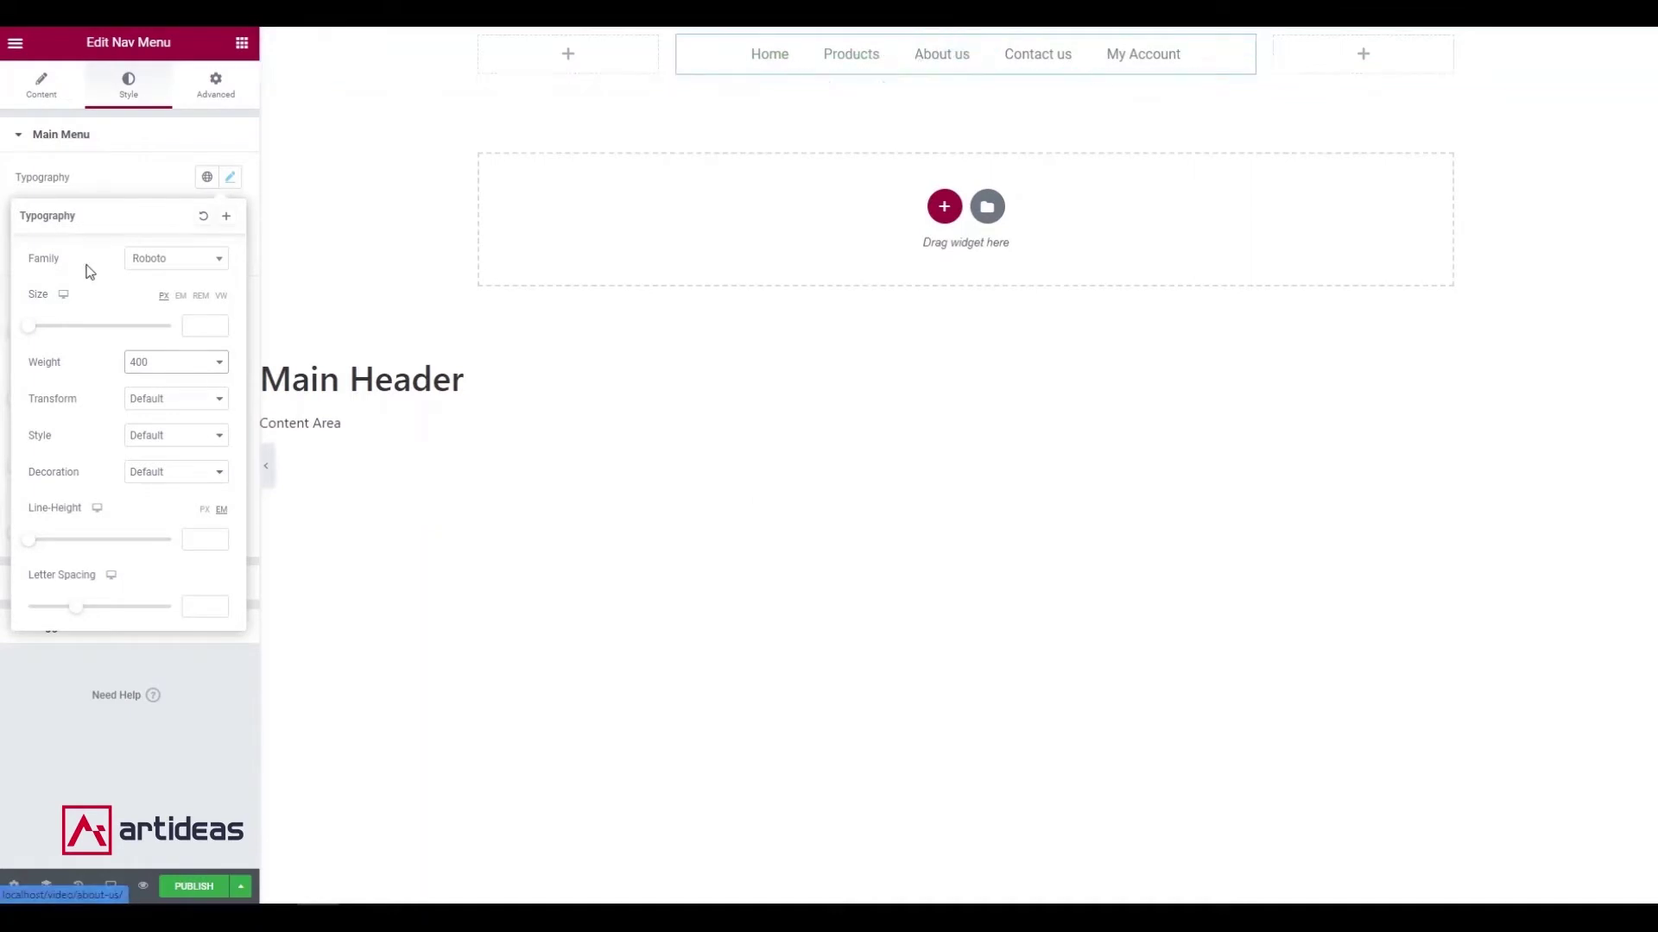
{"action": "left_click", "coordinate": [132, 178]}
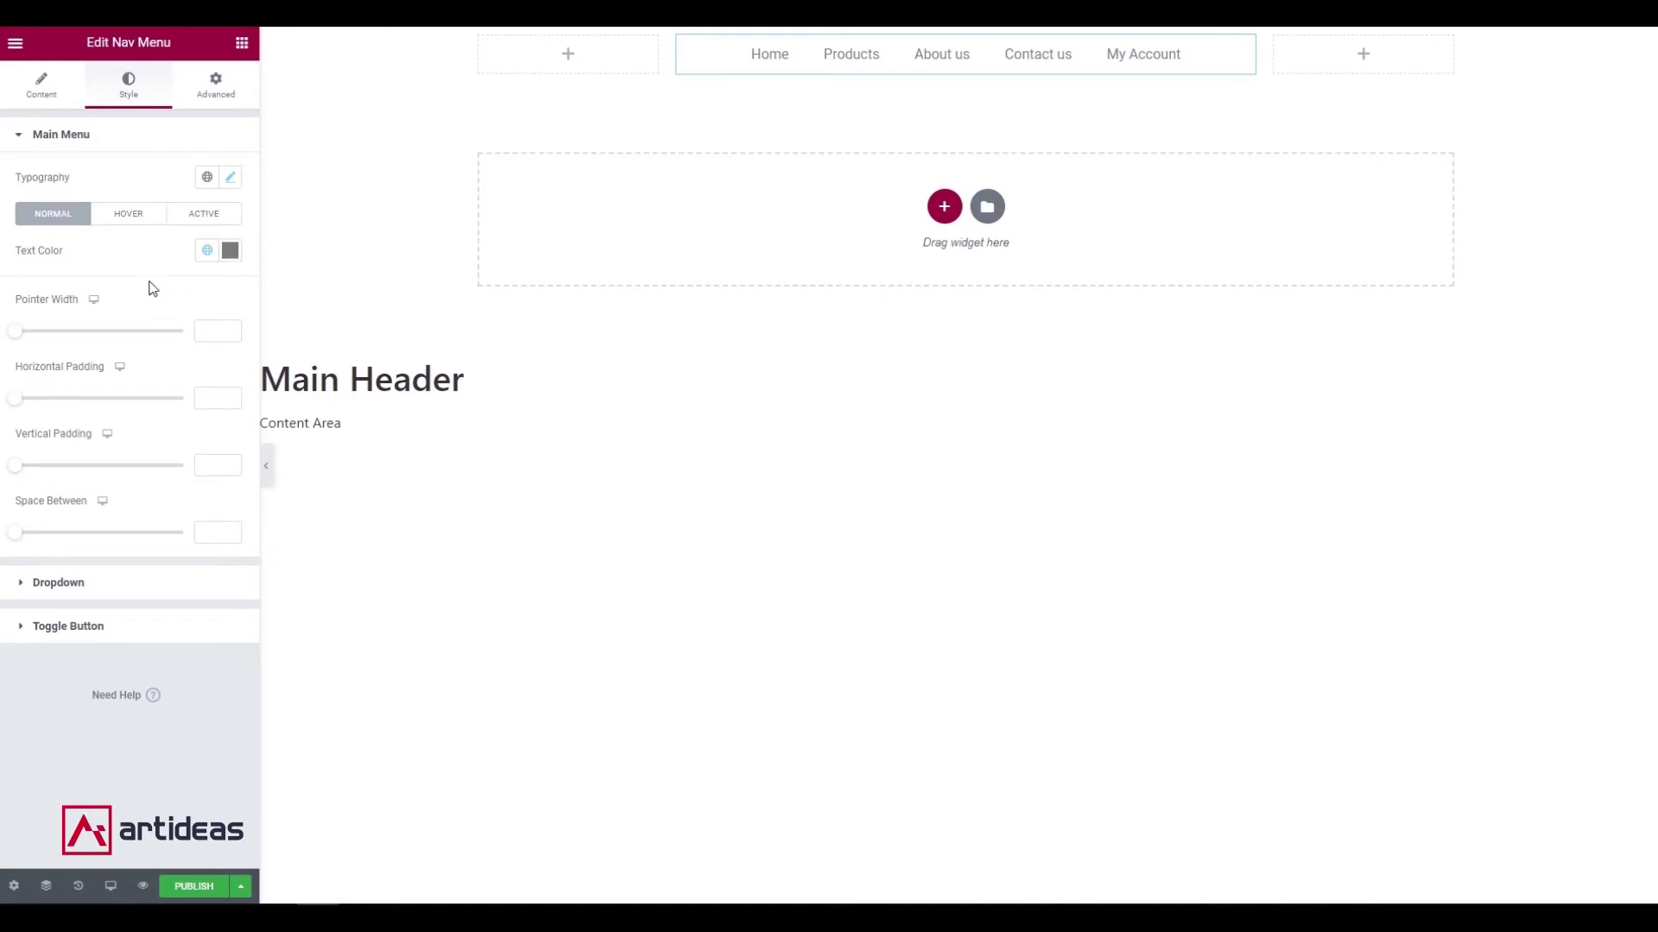
Change the main menu's hover text color to a strong pinkish red.
{"action": "left_click", "coordinate": [121, 216]}
{"action": "left_click", "coordinate": [229, 253]}
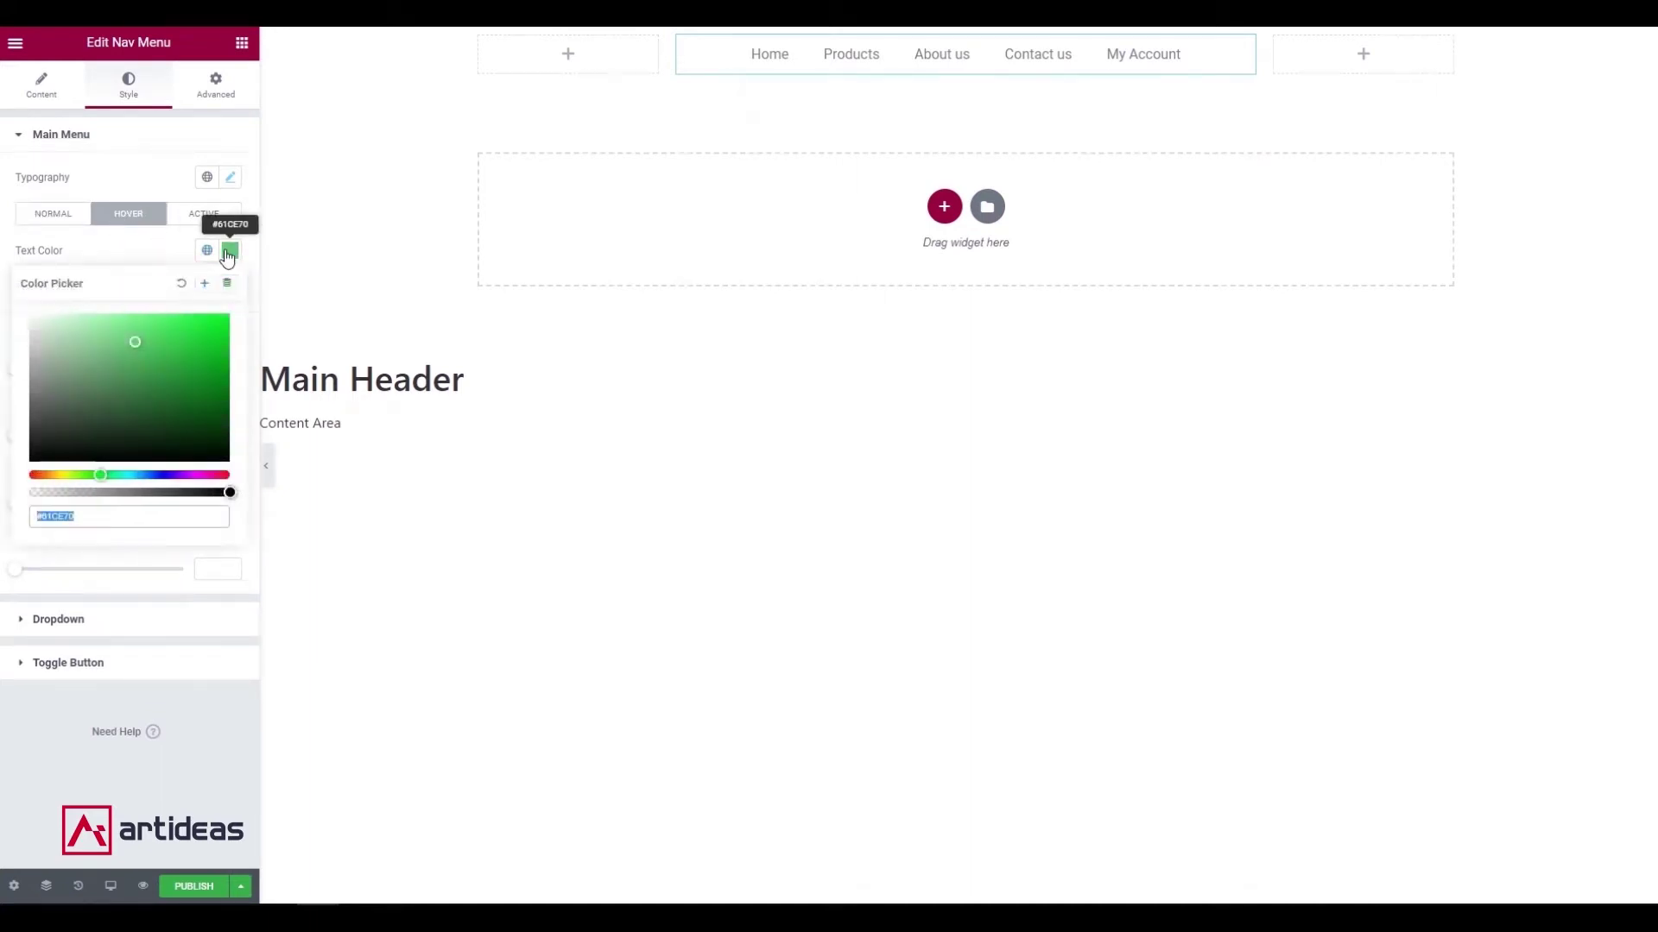
{"action": "left_click", "coordinate": [218, 475]}
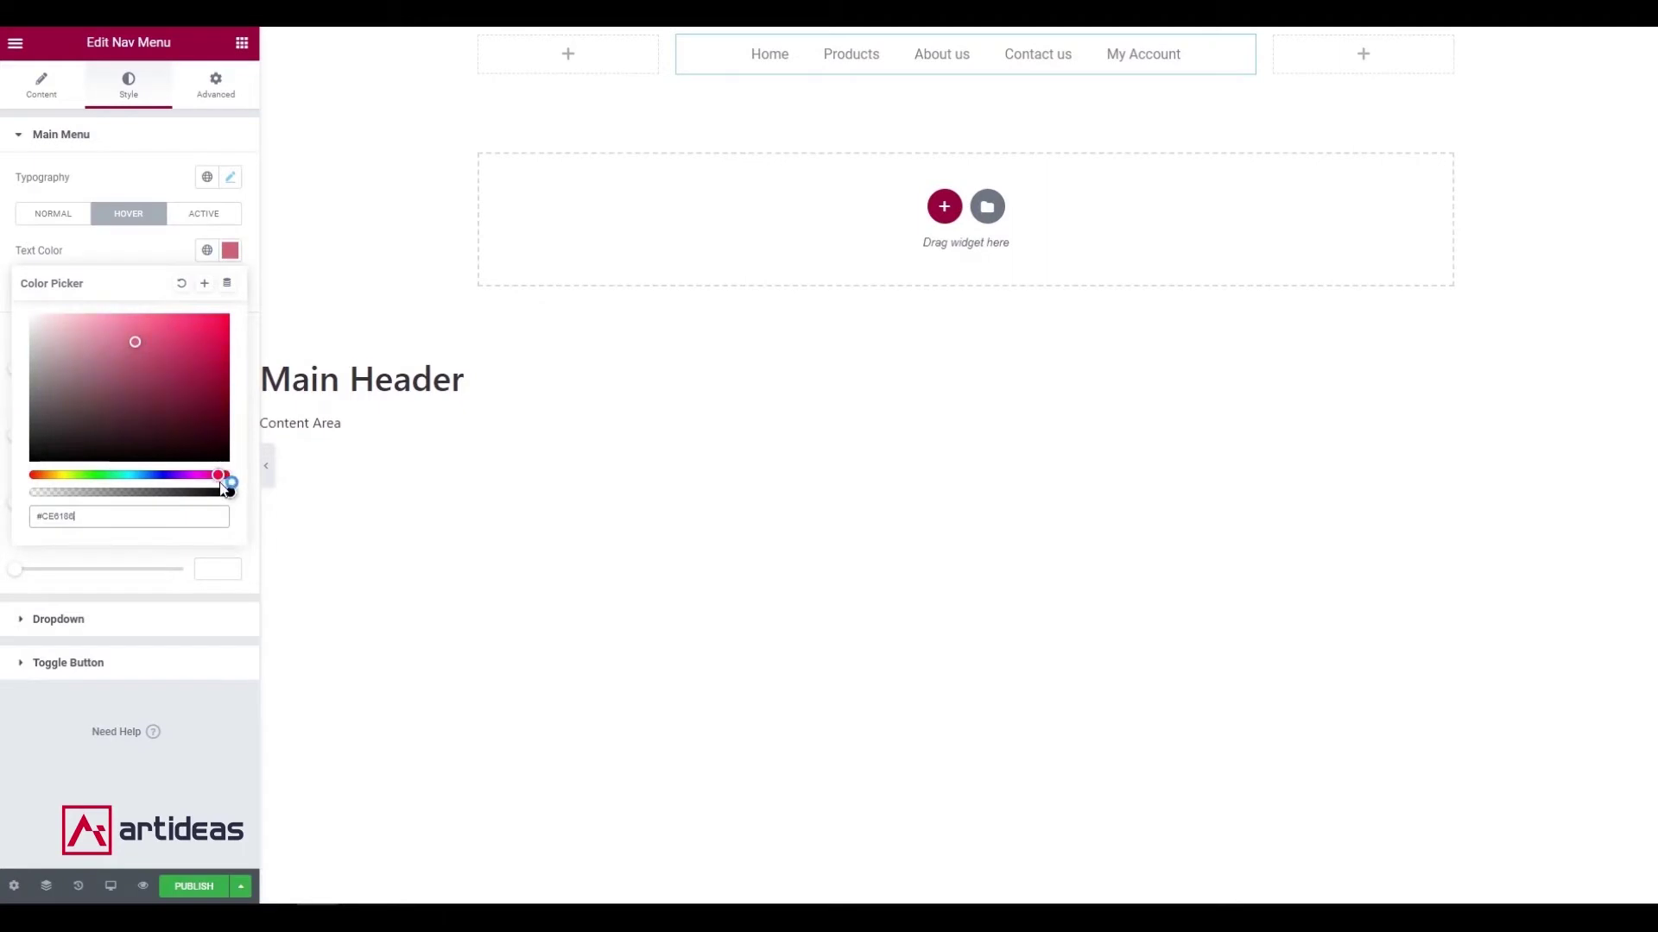
{"action": "left_click_drag", "start_coordinate": [197, 354], "coordinate": [191, 318]}
{"action": "left_click", "coordinate": [140, 268]}
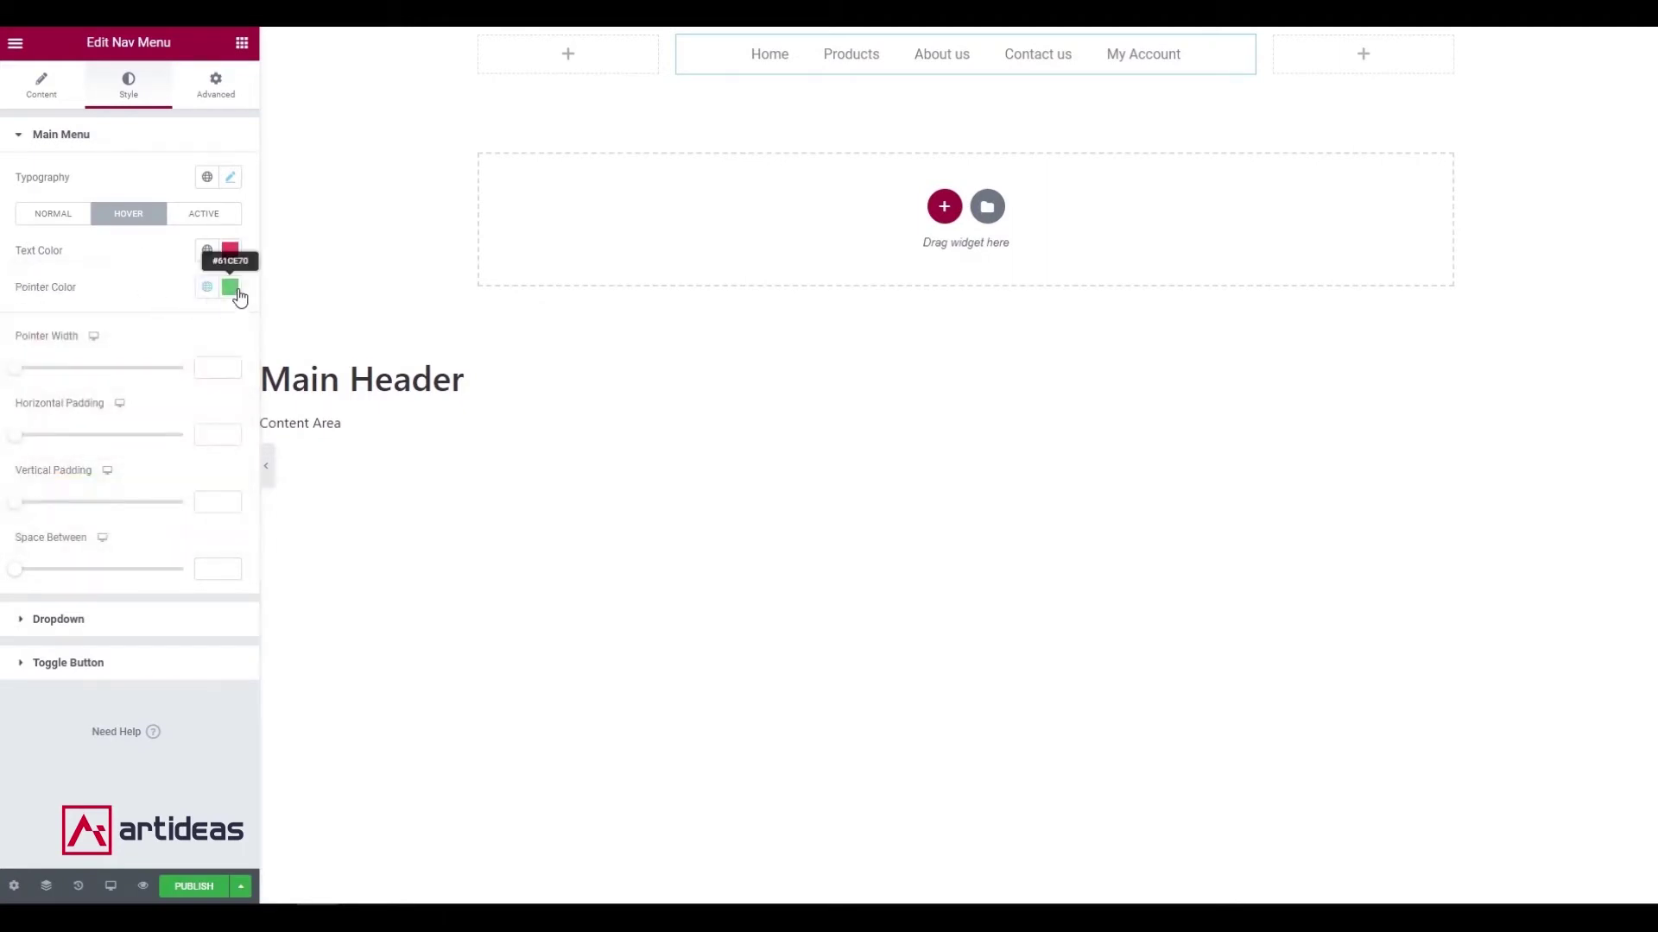
Set the main menu's hover pointer color to #E72E63, copying it from the hover text color.
{"action": "left_click", "coordinate": [239, 298]}
{"action": "left_click", "coordinate": [230, 250]}
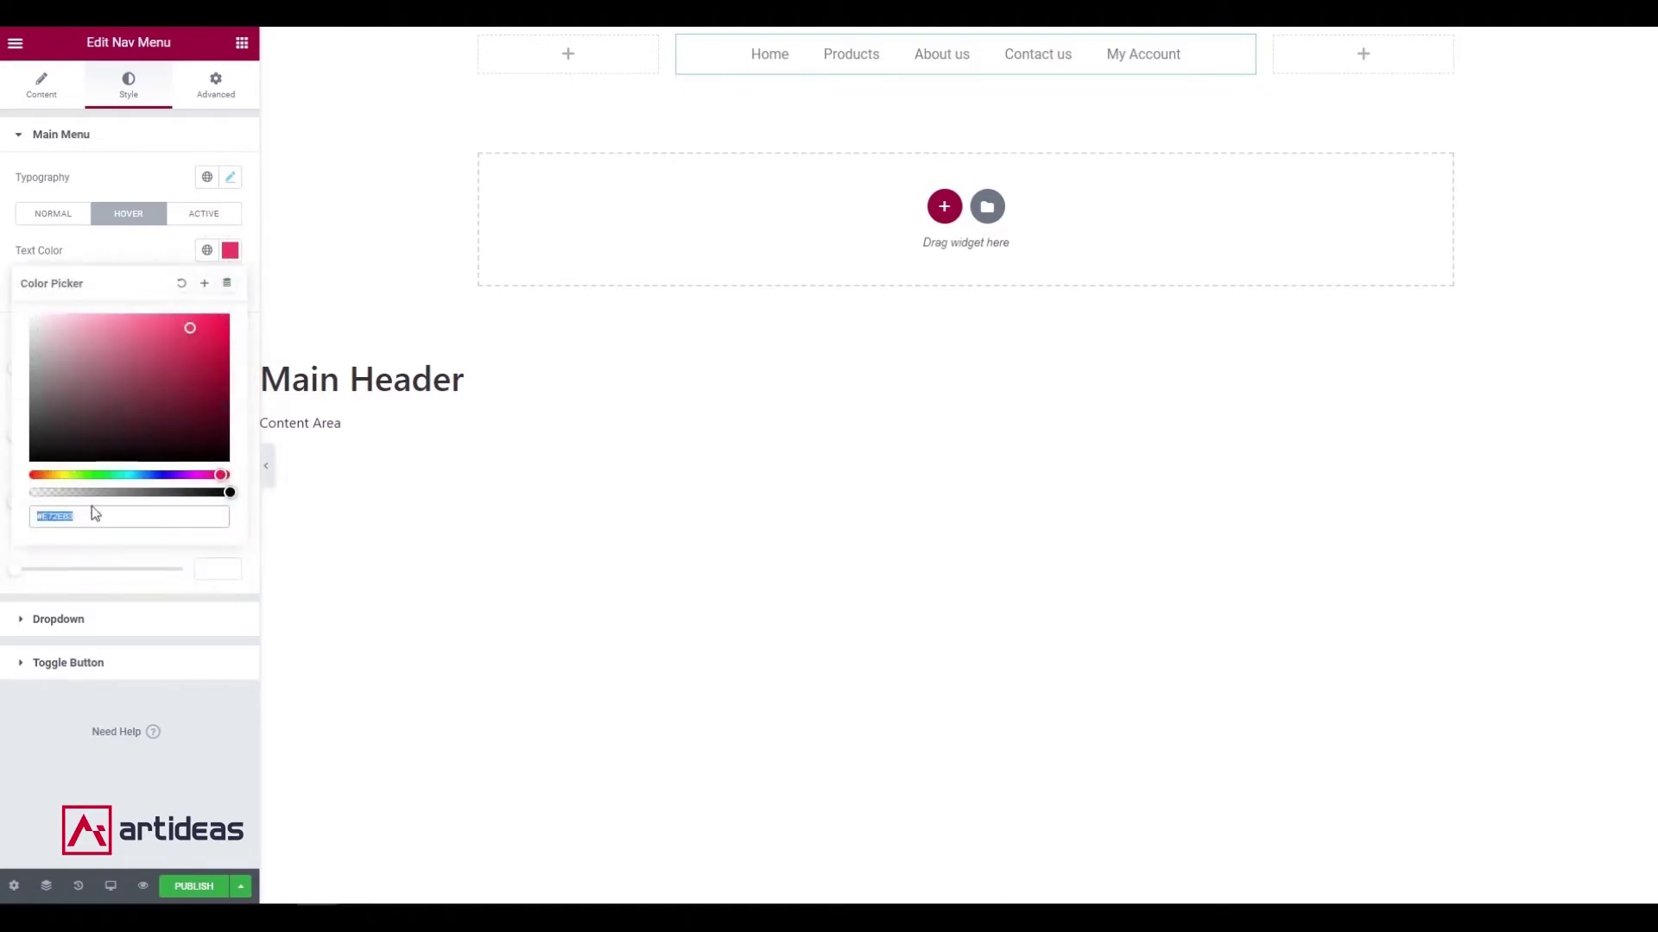
{"action": "left_click", "coordinate": [111, 268]}
{"action": "left_click", "coordinate": [230, 287]}
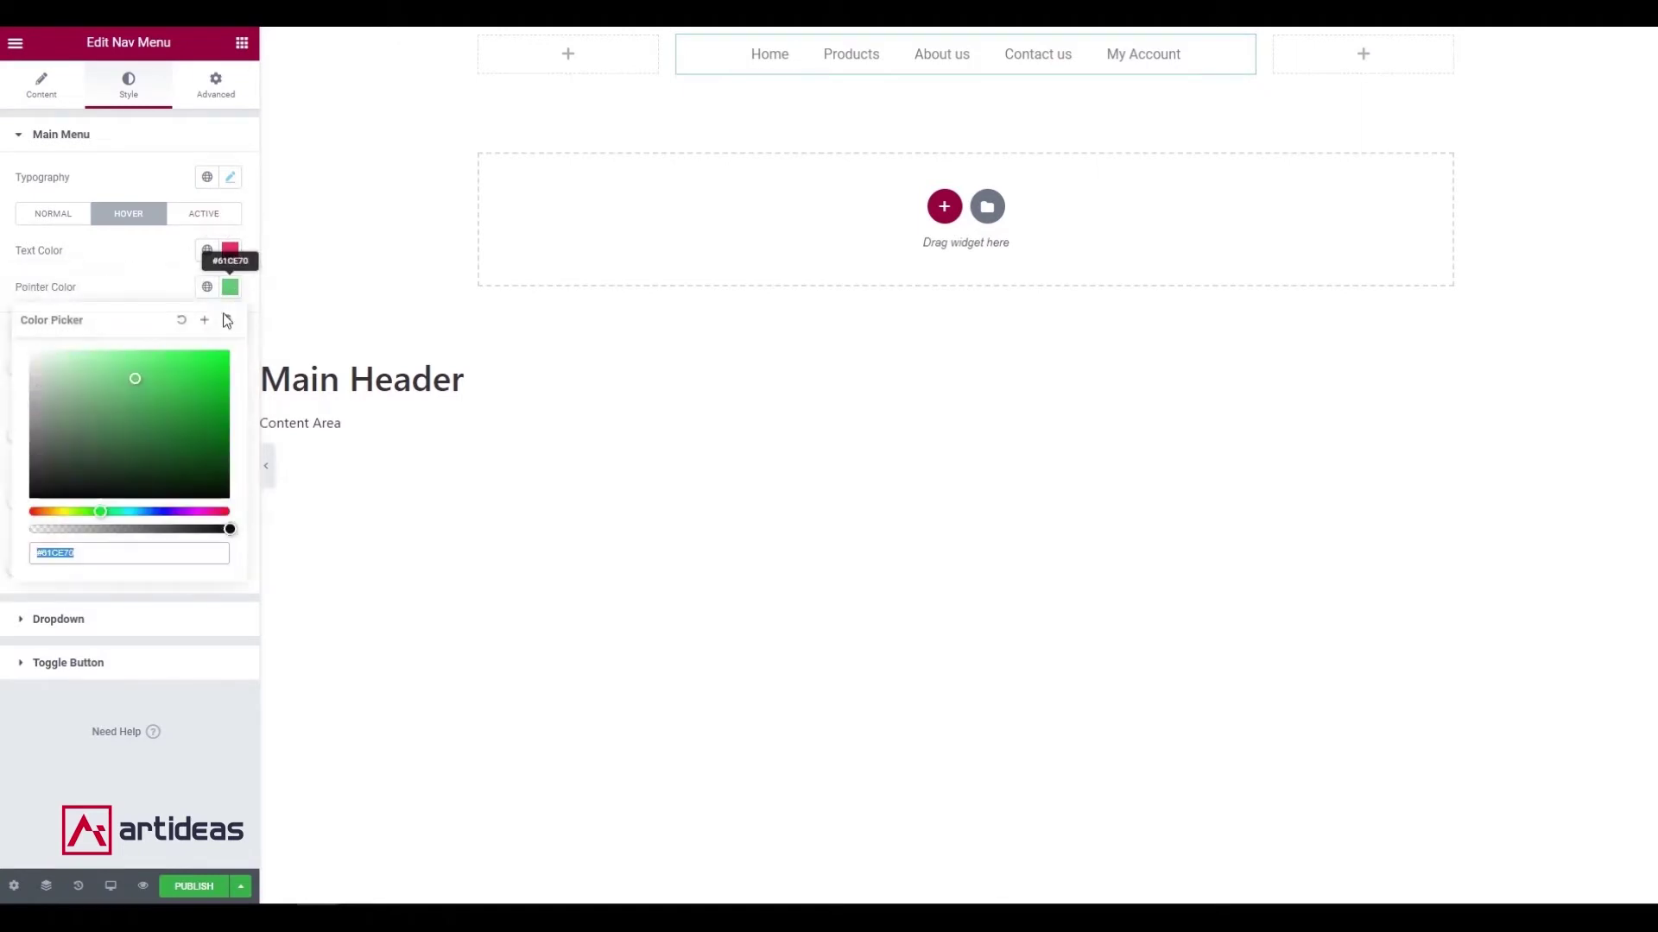
{"action": "key", "text": "ctrl+v"}
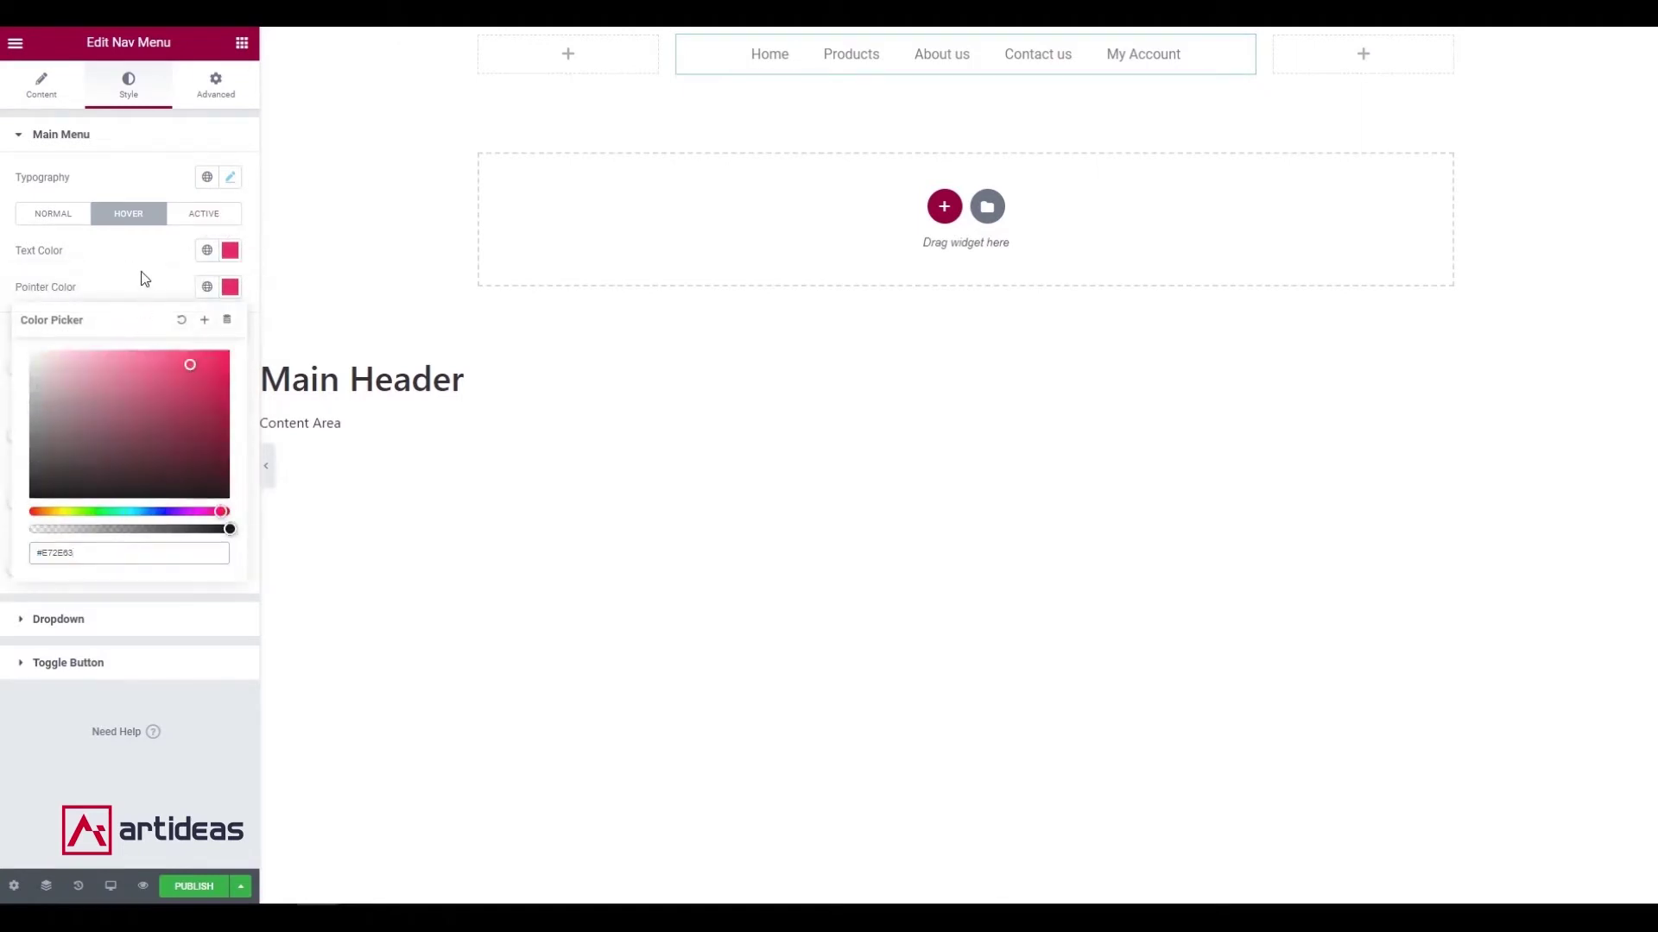
{"action": "left_click", "coordinate": [141, 276]}
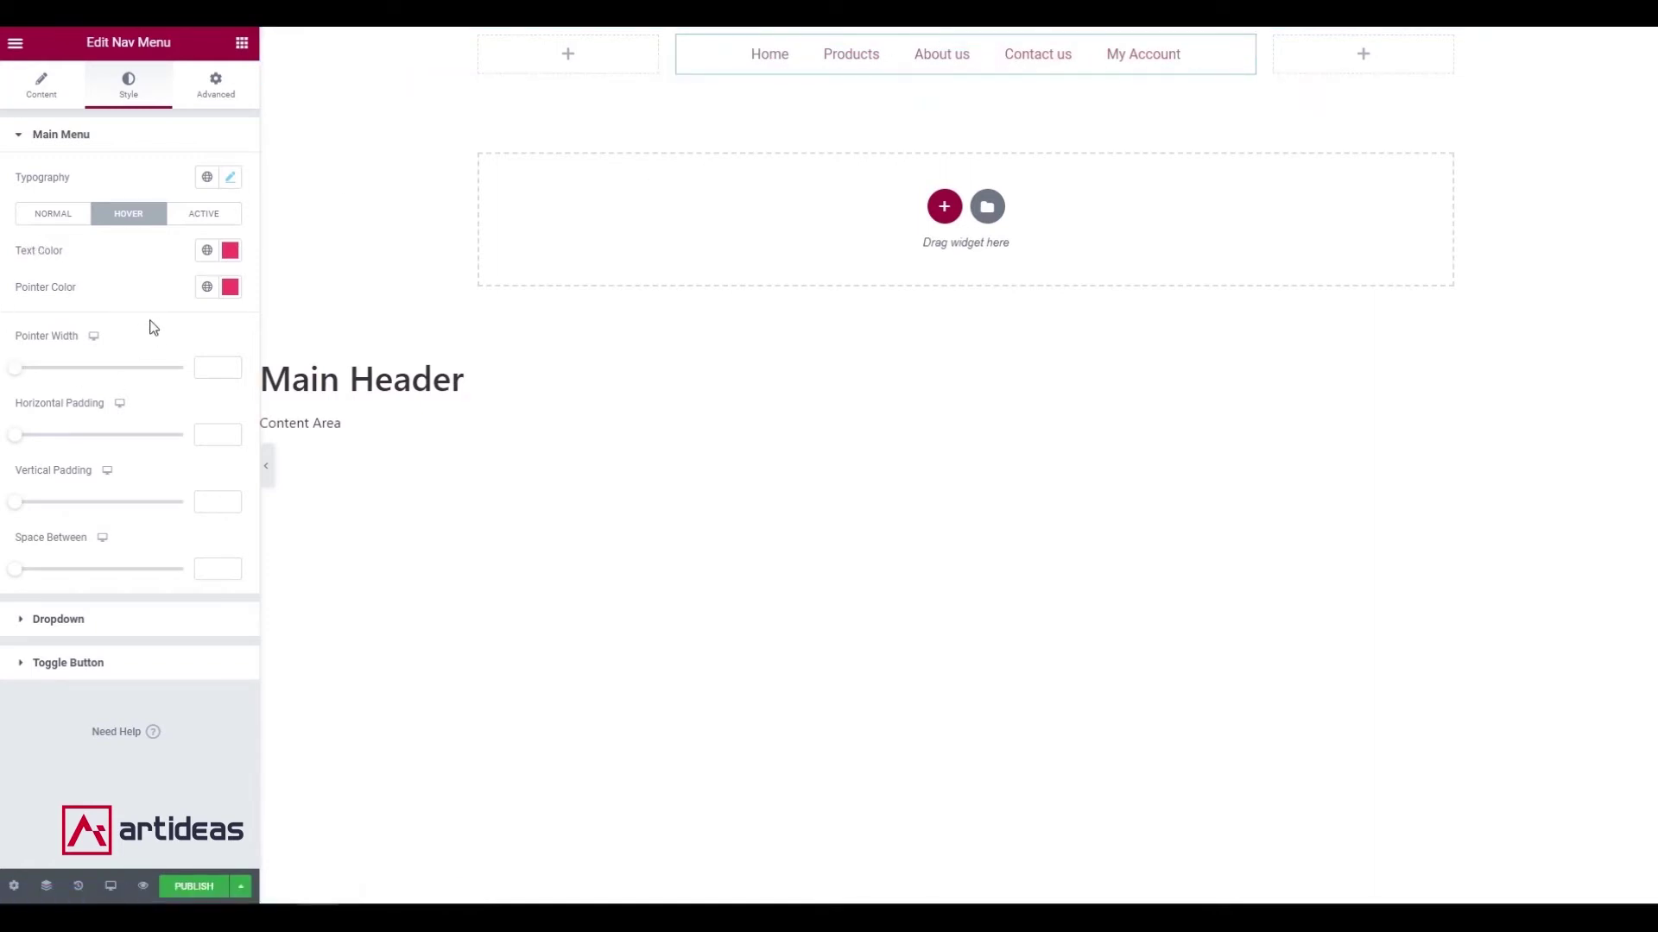
Publish the header template with a display condition that includes the Entire Site.
{"action": "left_click", "coordinate": [193, 886]}
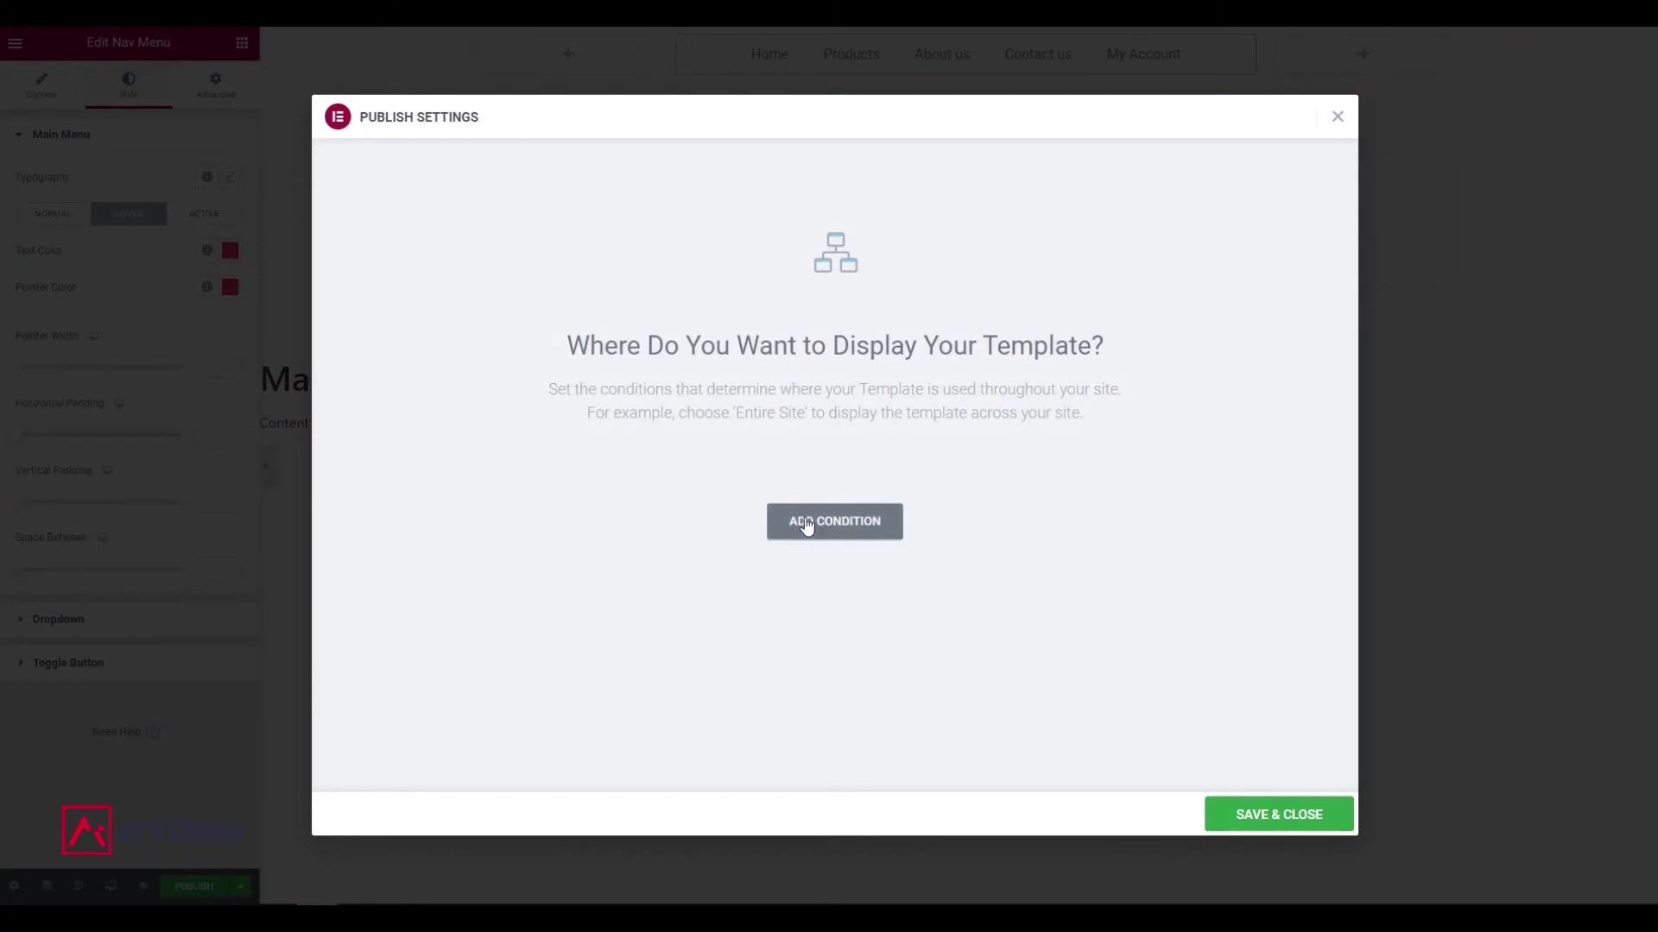
{"action": "left_click", "coordinate": [806, 524]}
{"action": "left_click", "coordinate": [944, 486]}
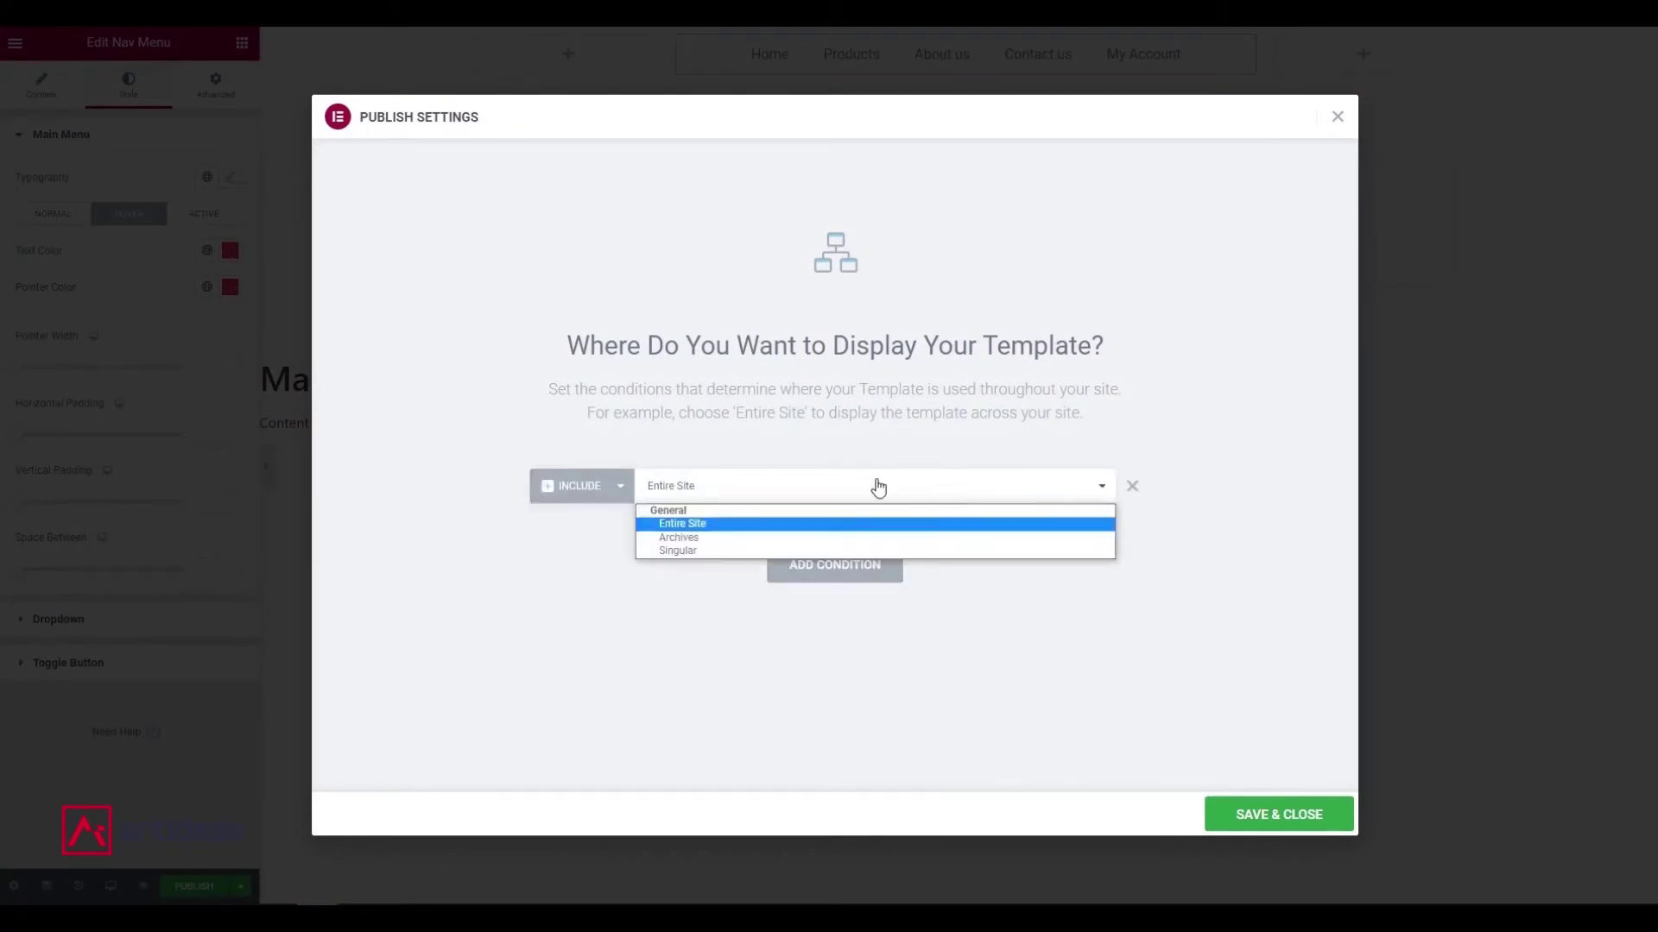
{"action": "left_click", "coordinate": [739, 599]}
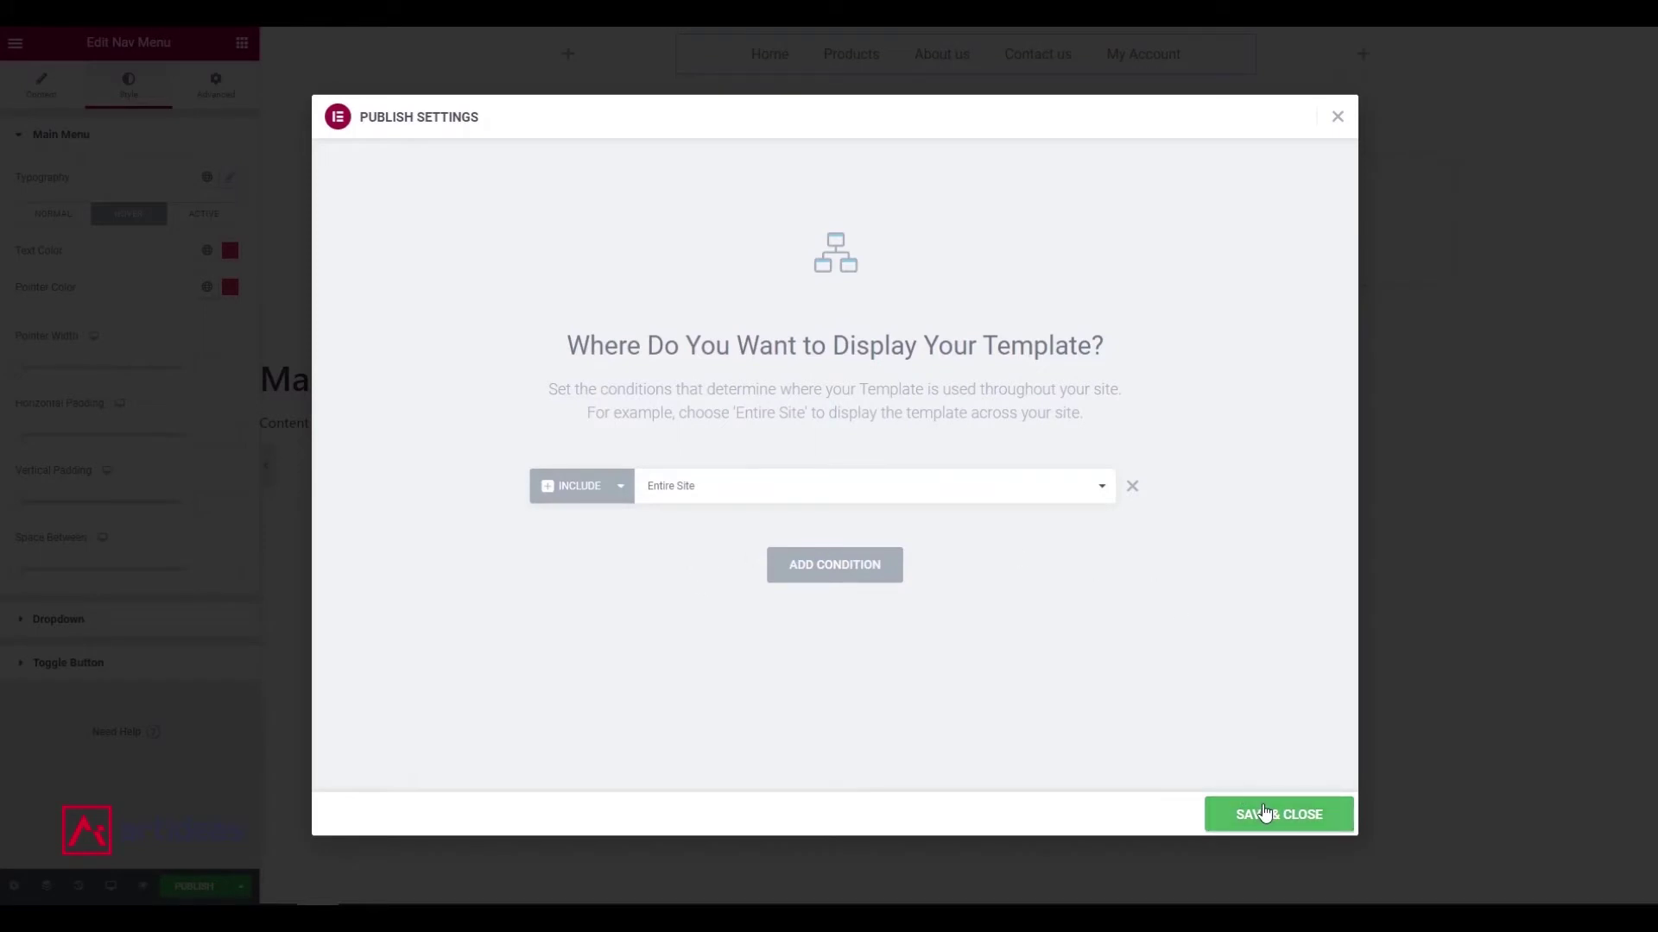
{"action": "left_click", "coordinate": [1264, 814]}
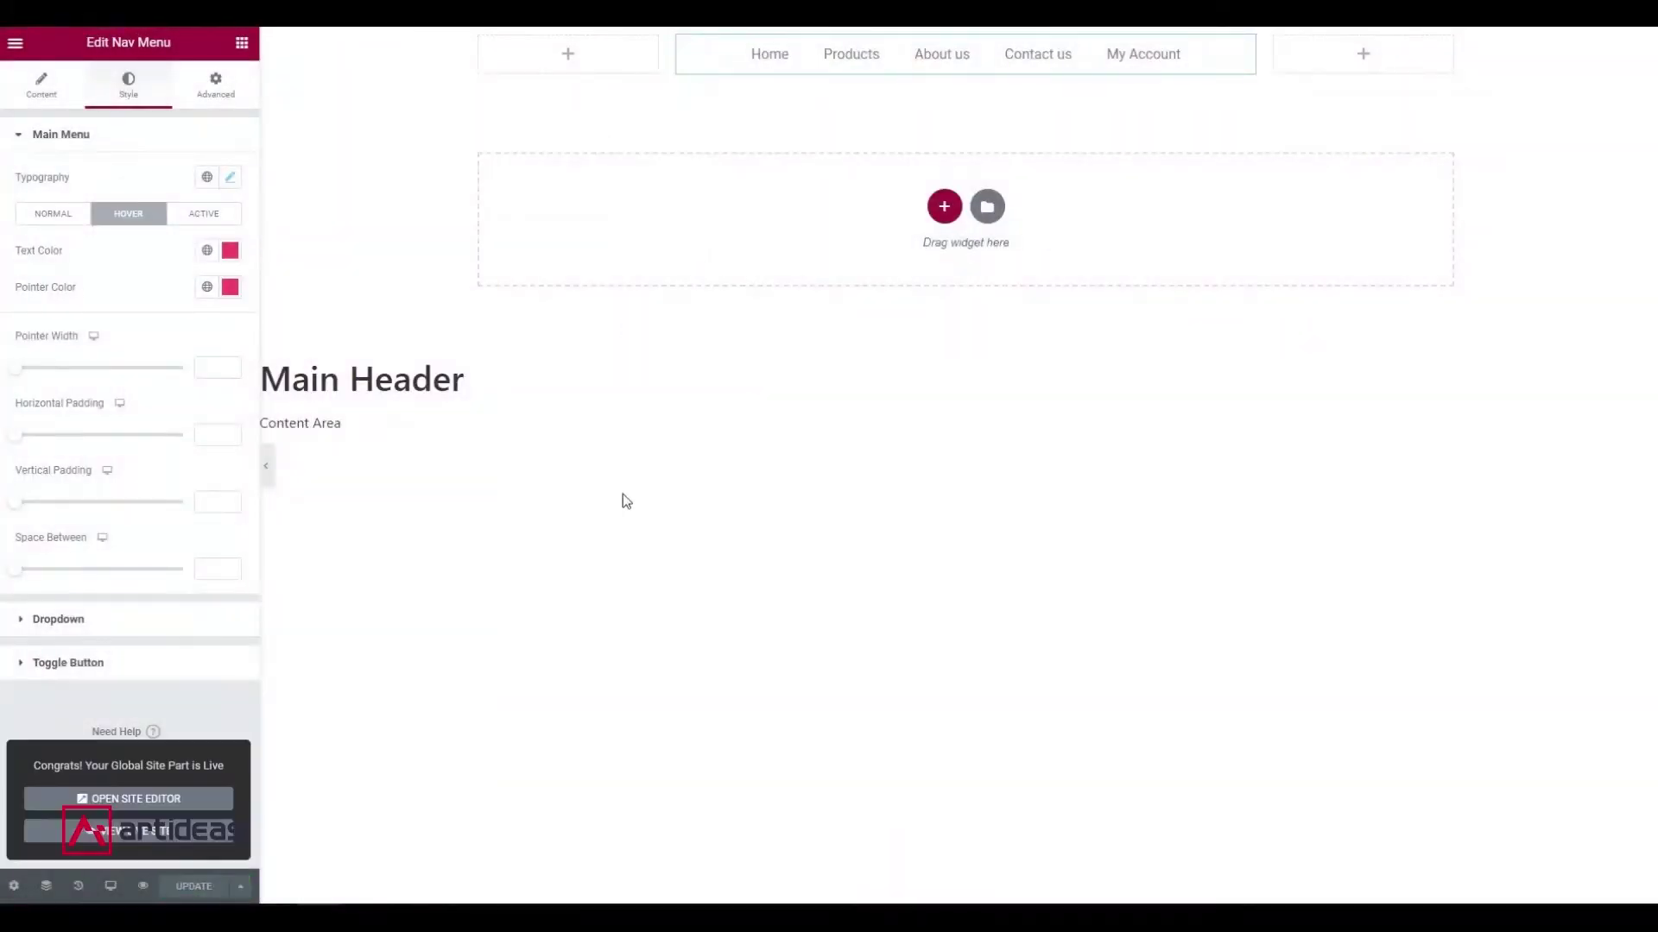
Search the widgets for "html" and add an HTML widget to the first header column.
{"action": "left_click", "coordinate": [569, 57]}
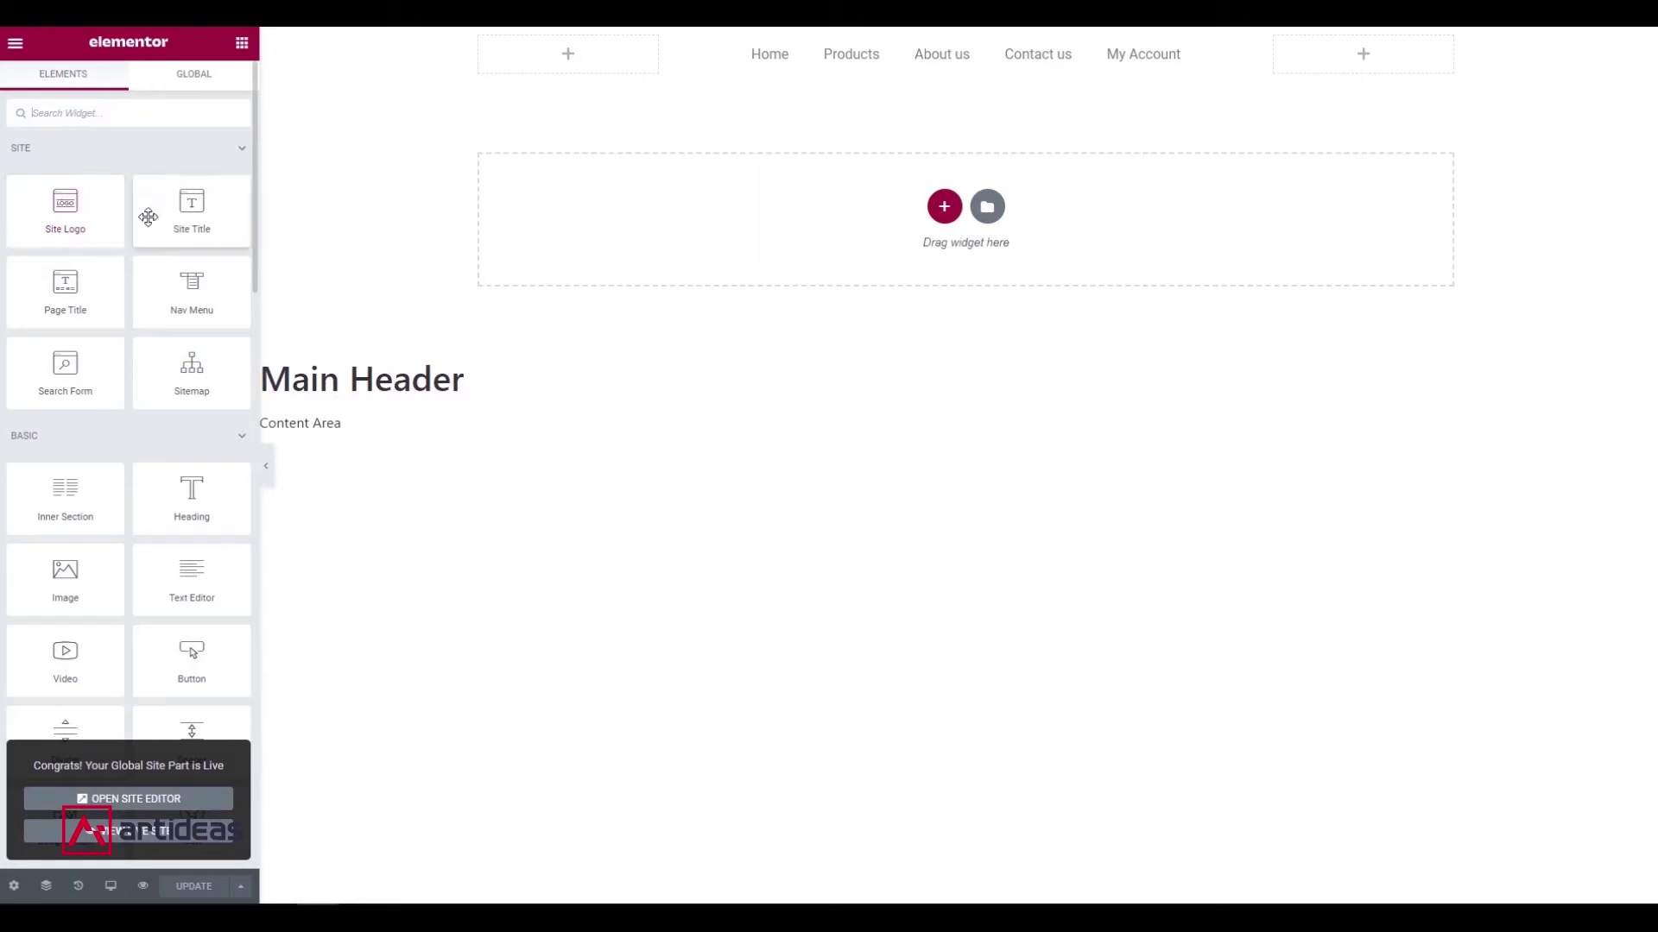
{"action": "scroll", "coordinate": [139, 312], "scroll_direction": "down", "scroll_amount": 4}
{"action": "scroll", "coordinate": [129, 319], "scroll_direction": "down", "scroll_amount": 1}
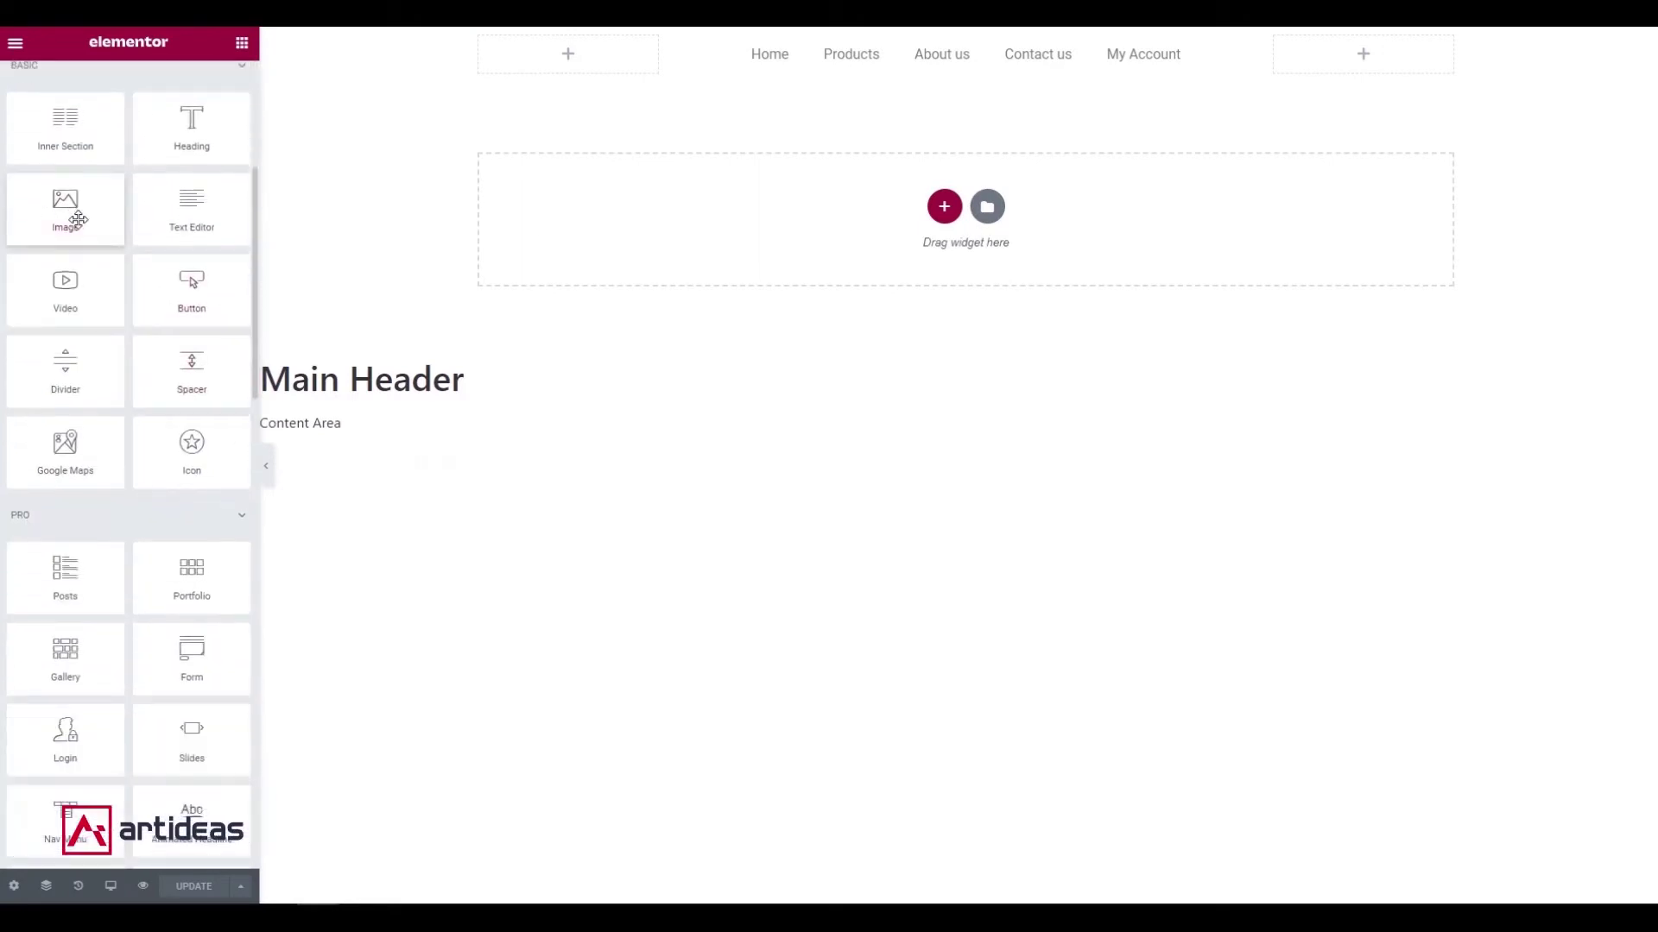
{"action": "scroll", "coordinate": [64, 216], "scroll_direction": "up", "scroll_amount": 5}
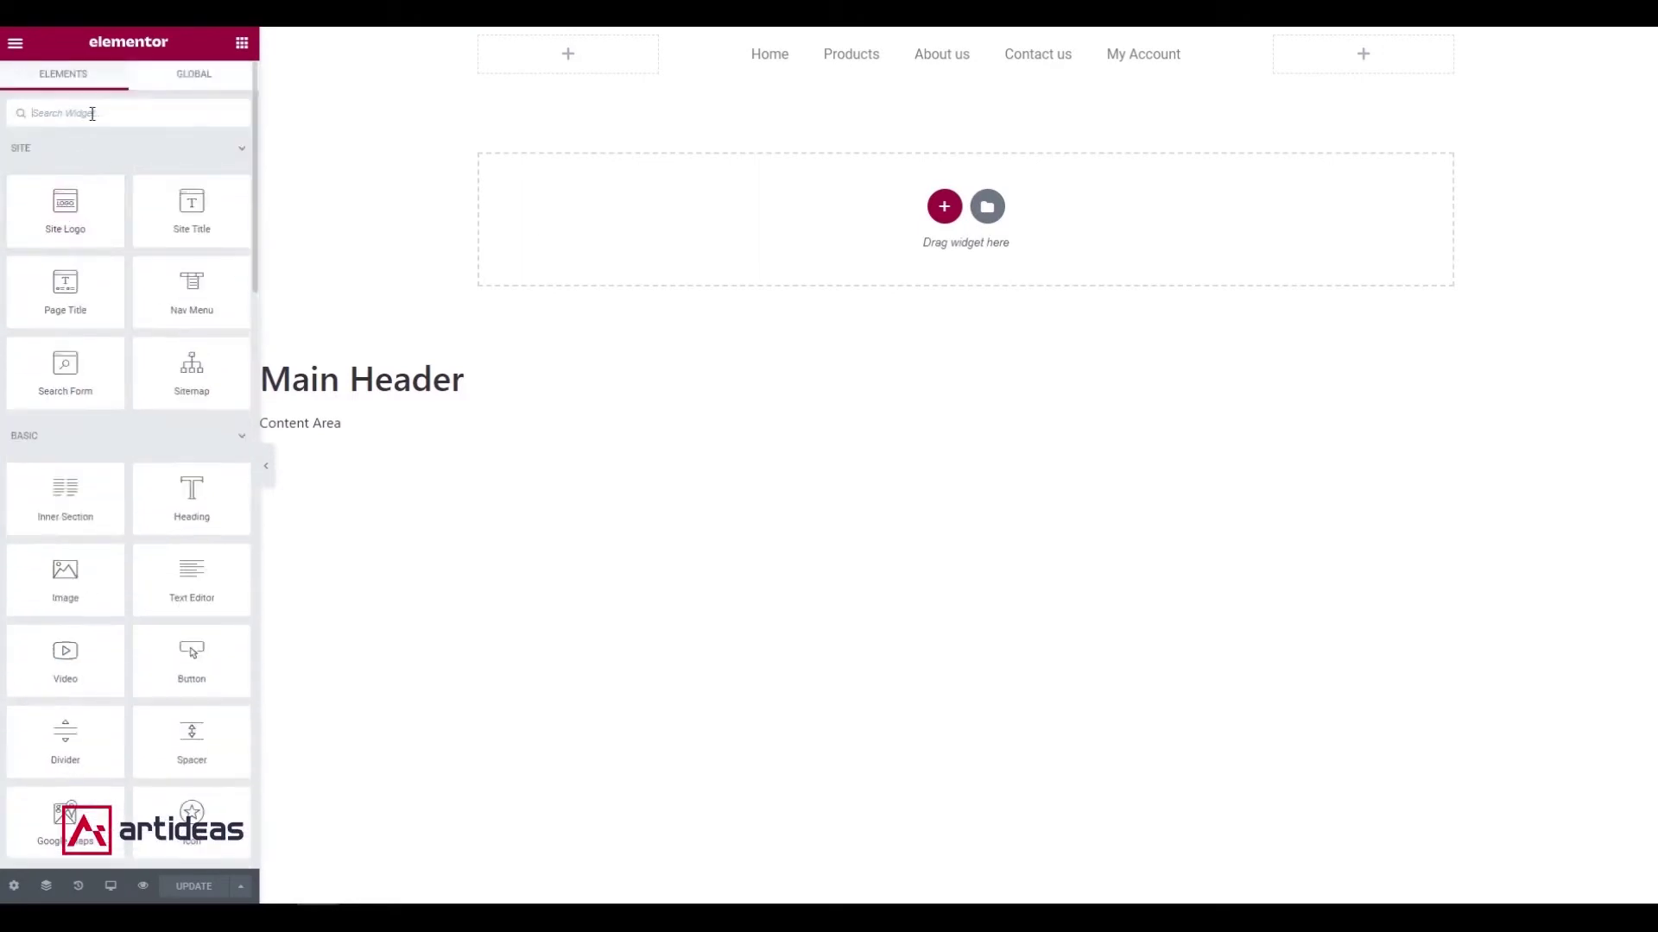
{"action": "type", "text": "html"}
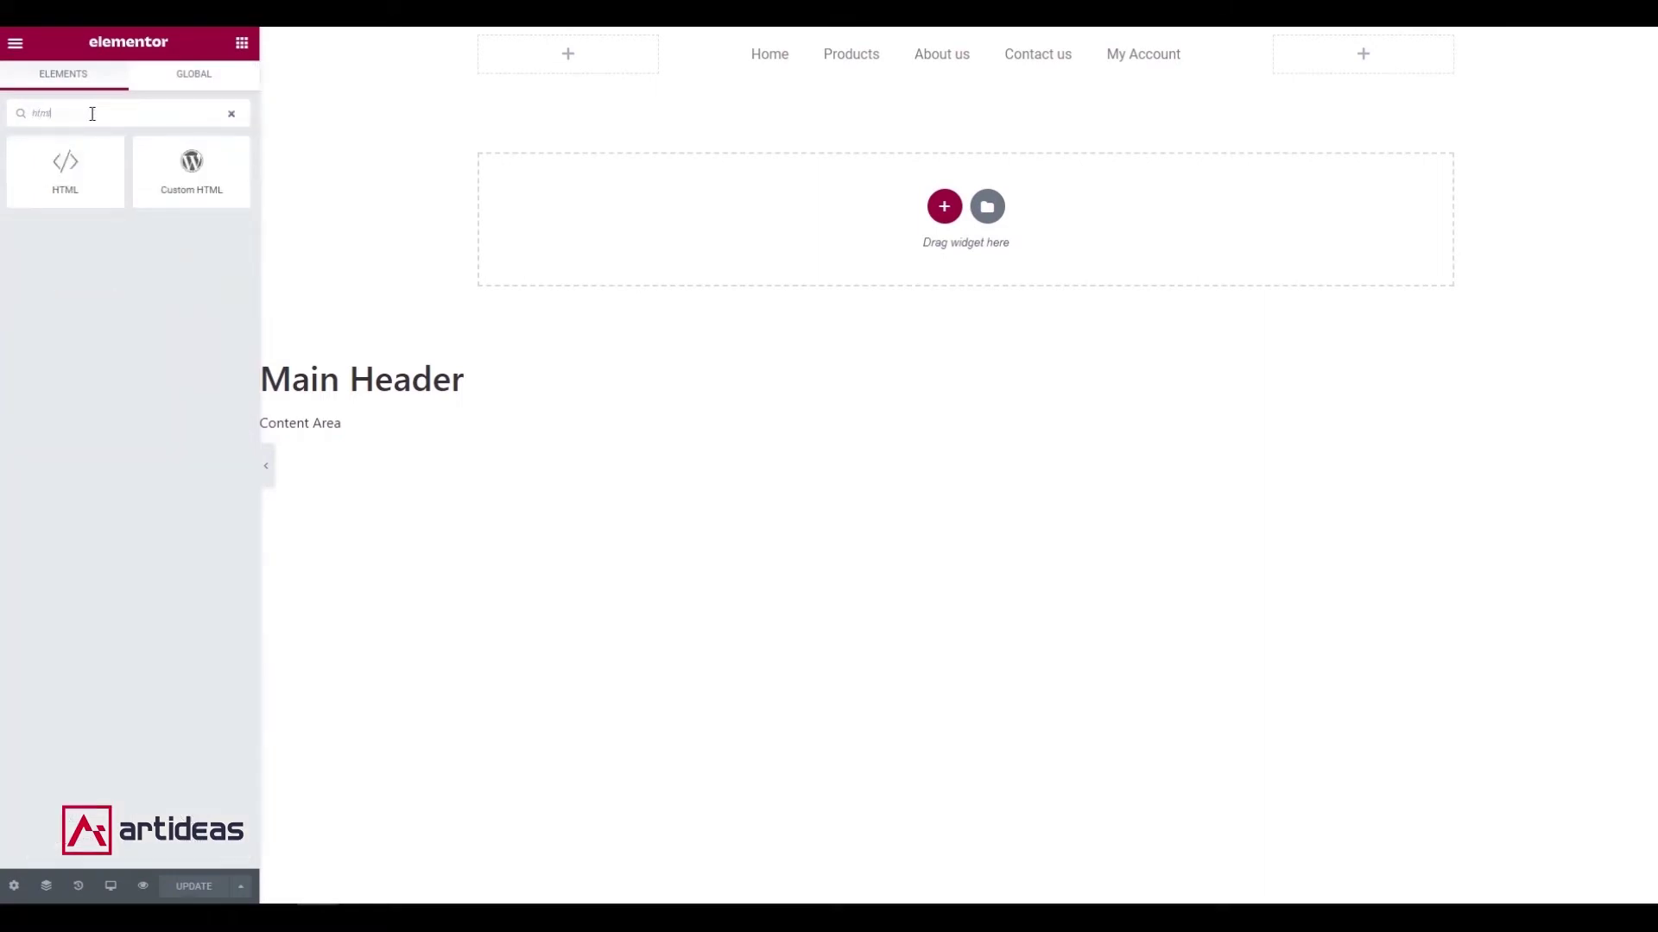
{"action": "left_click_drag", "start_coordinate": [73, 172], "coordinate": [570, 67]}
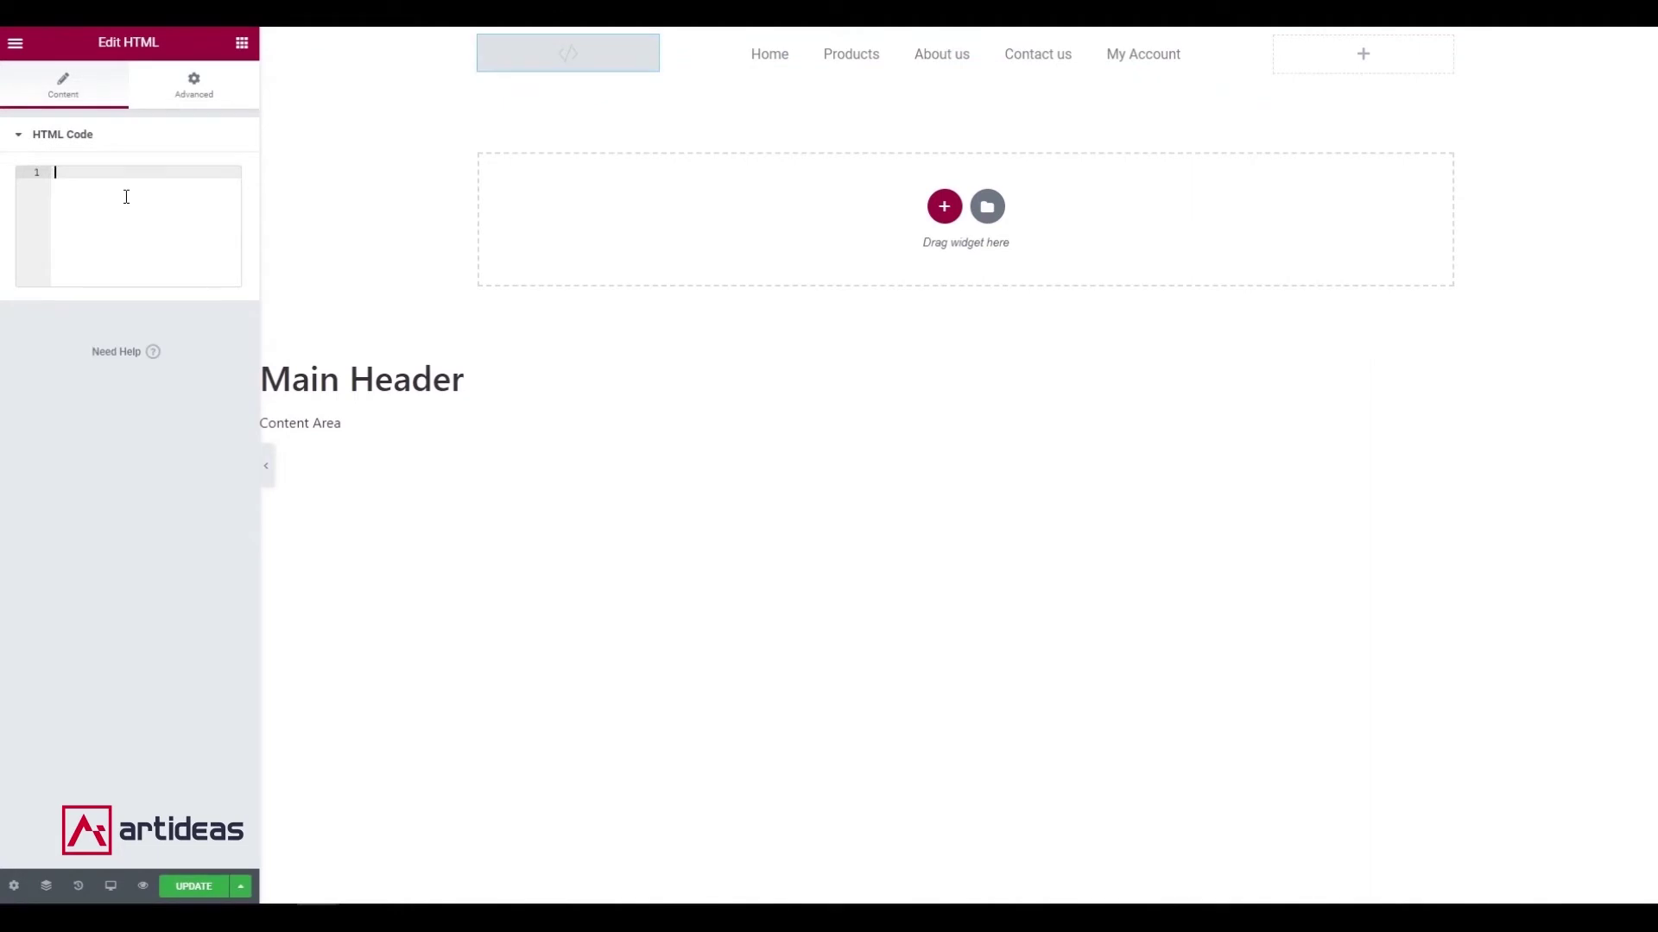
Enter <div class="header-logo"></div> as the HTML widget's code.
{"action": "type", "text": "d"}
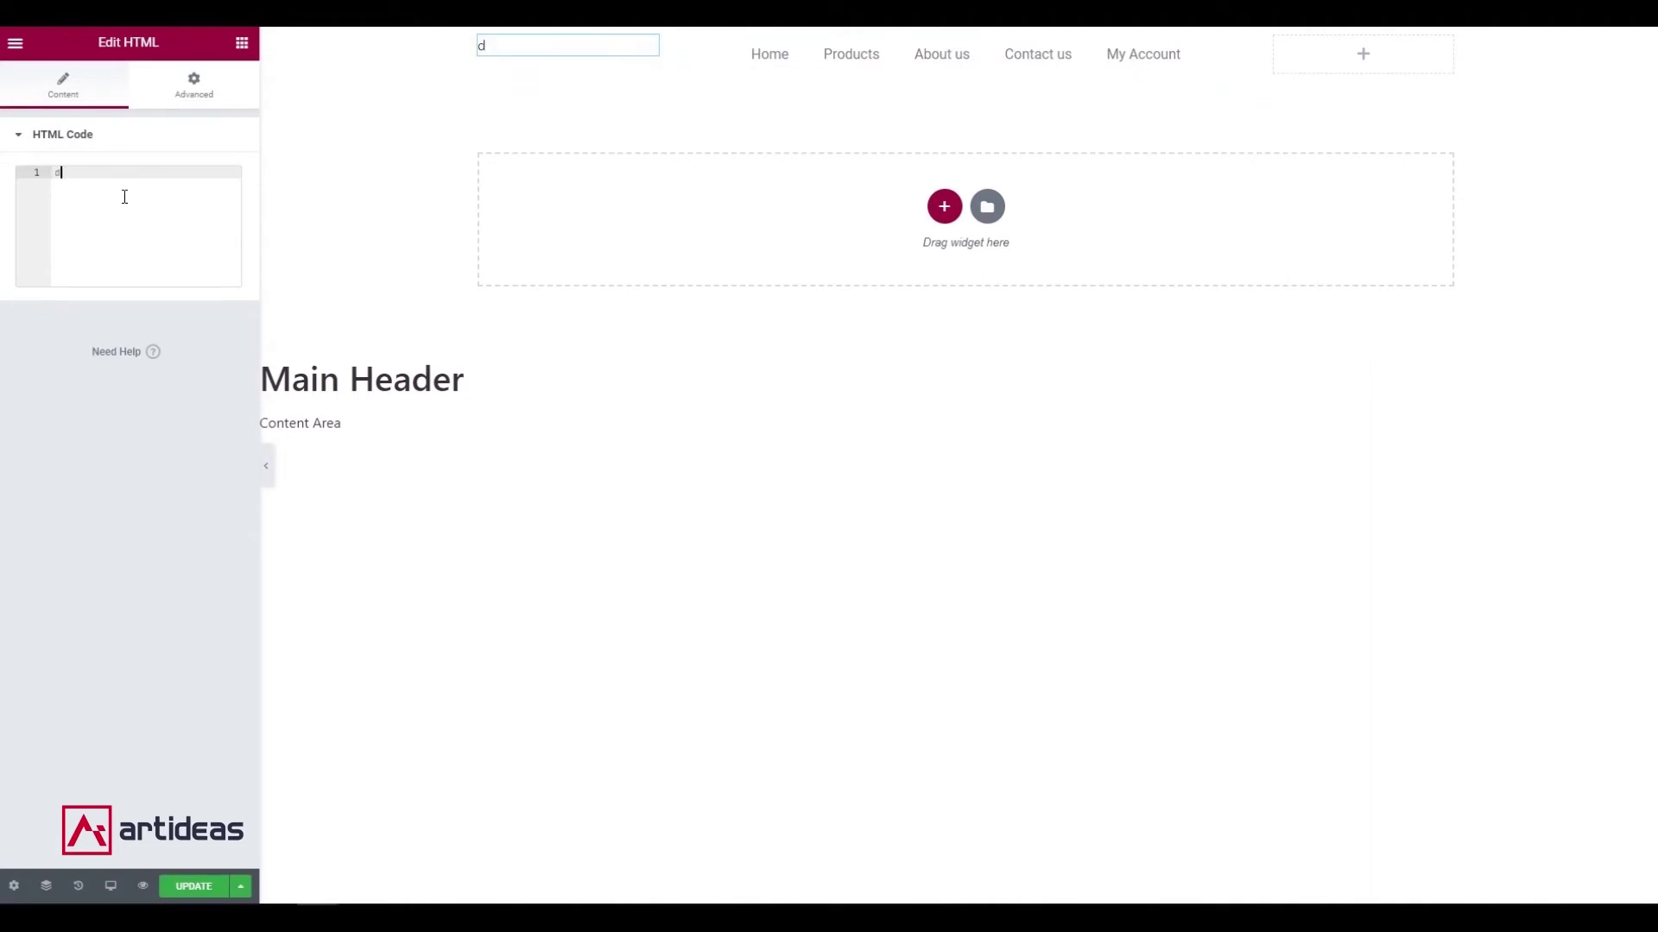
{"action": "key", "text": "BackSpace"}
{"action": "key", "text": "BackSpace"}
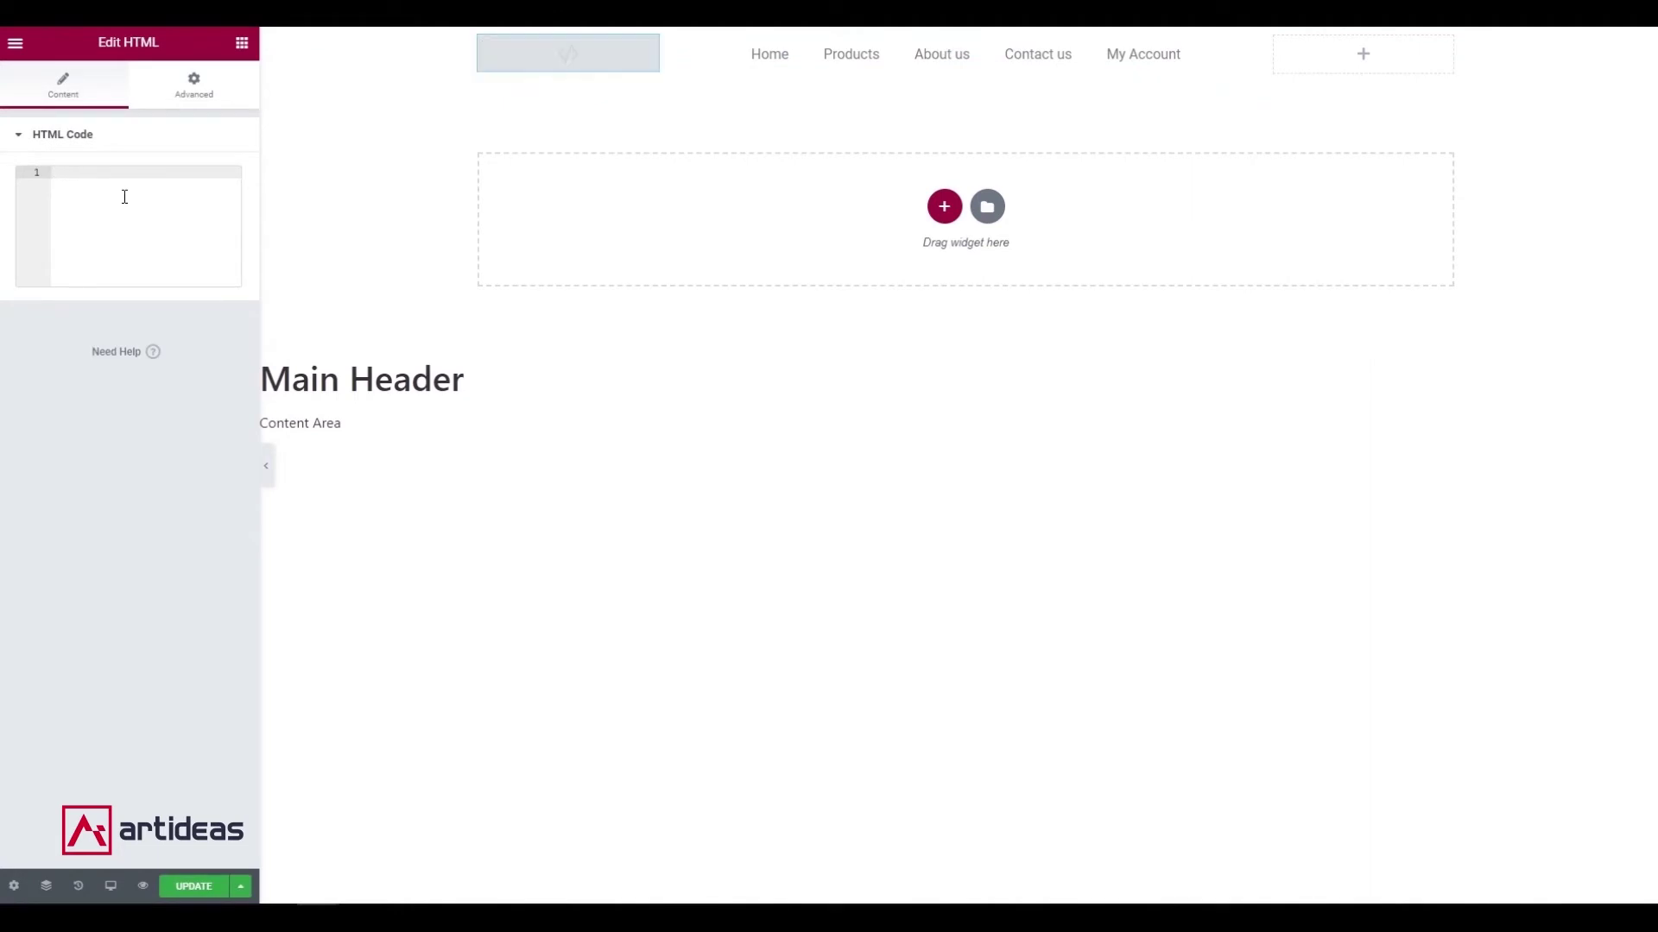
{"action": "type", "text": "<div"}
{"action": "type", "text": ">"}
{"action": "type", "text": " cl"}
{"action": "key", "text": "Return"}
{"action": "type", "text": "header-logo"}
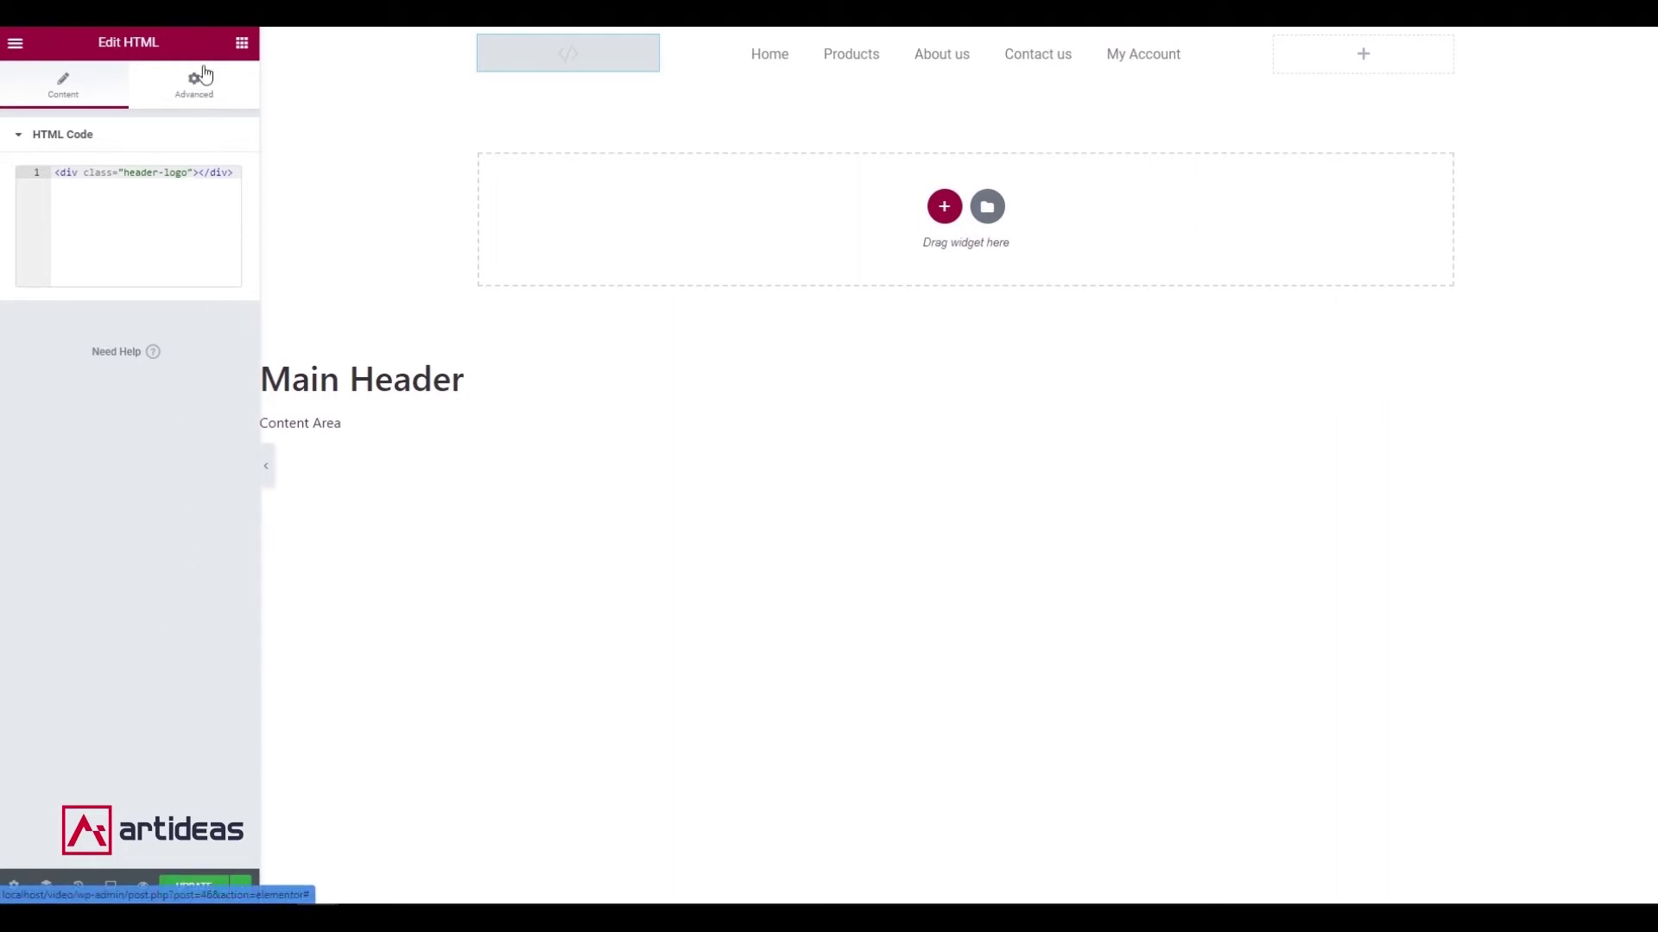
Start a .header-logo rule in the custom CSS of the header section.
{"action": "mouse_move", "coordinate": [878, 48]}
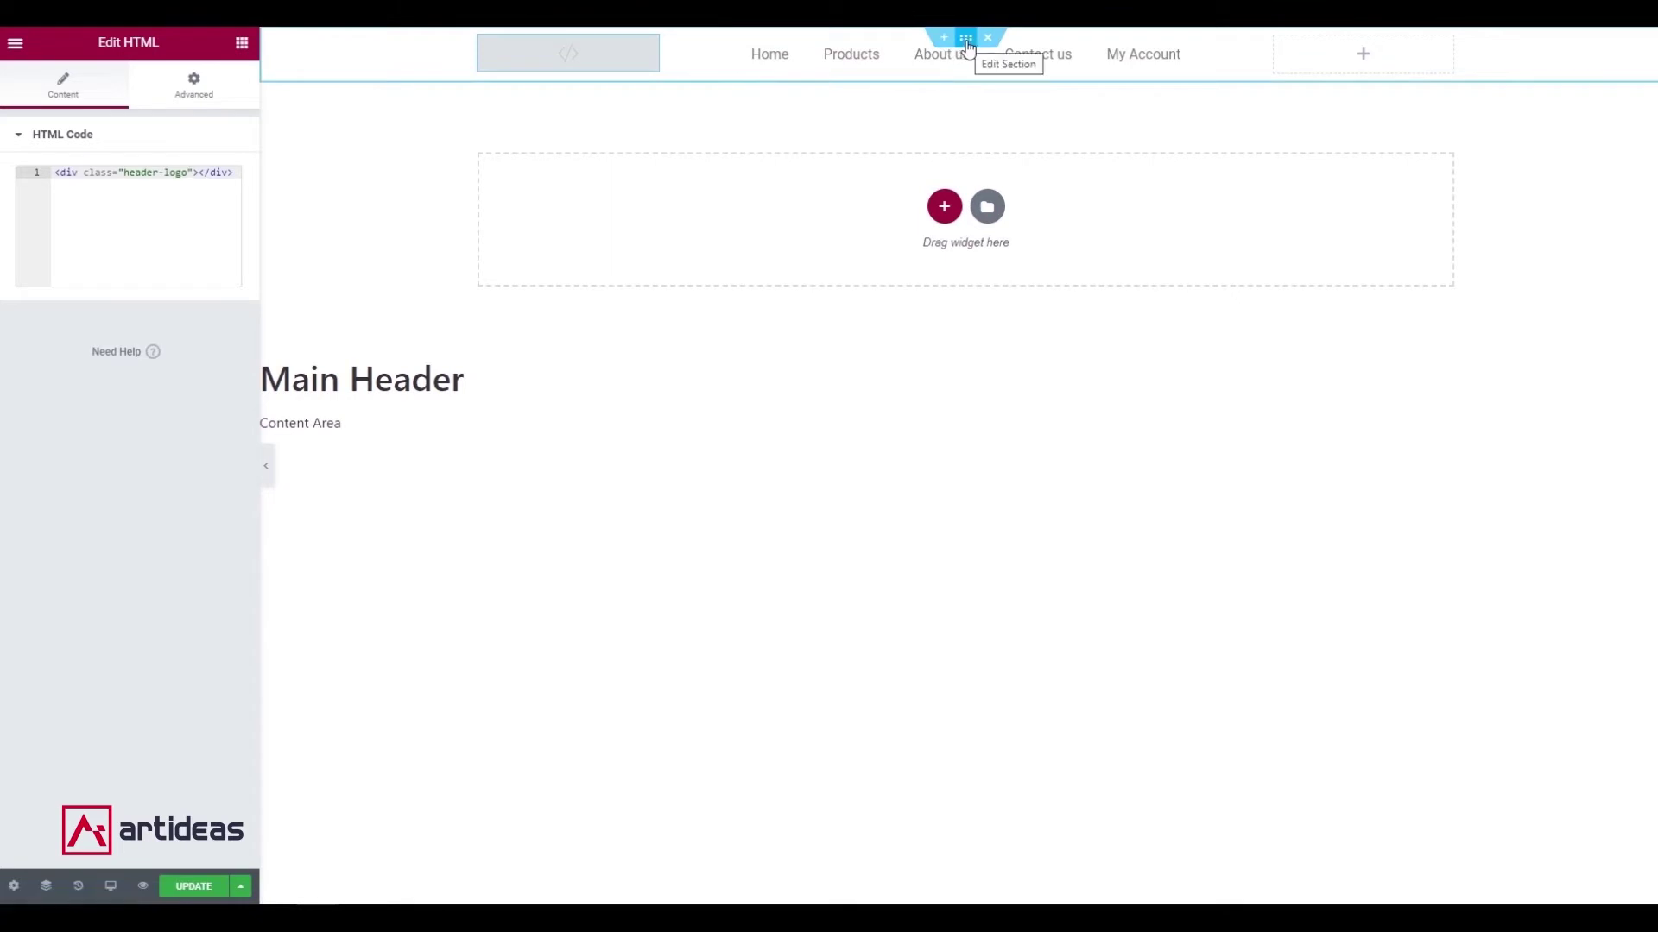
{"action": "left_click", "coordinate": [964, 37]}
{"action": "left_click", "coordinate": [224, 87]}
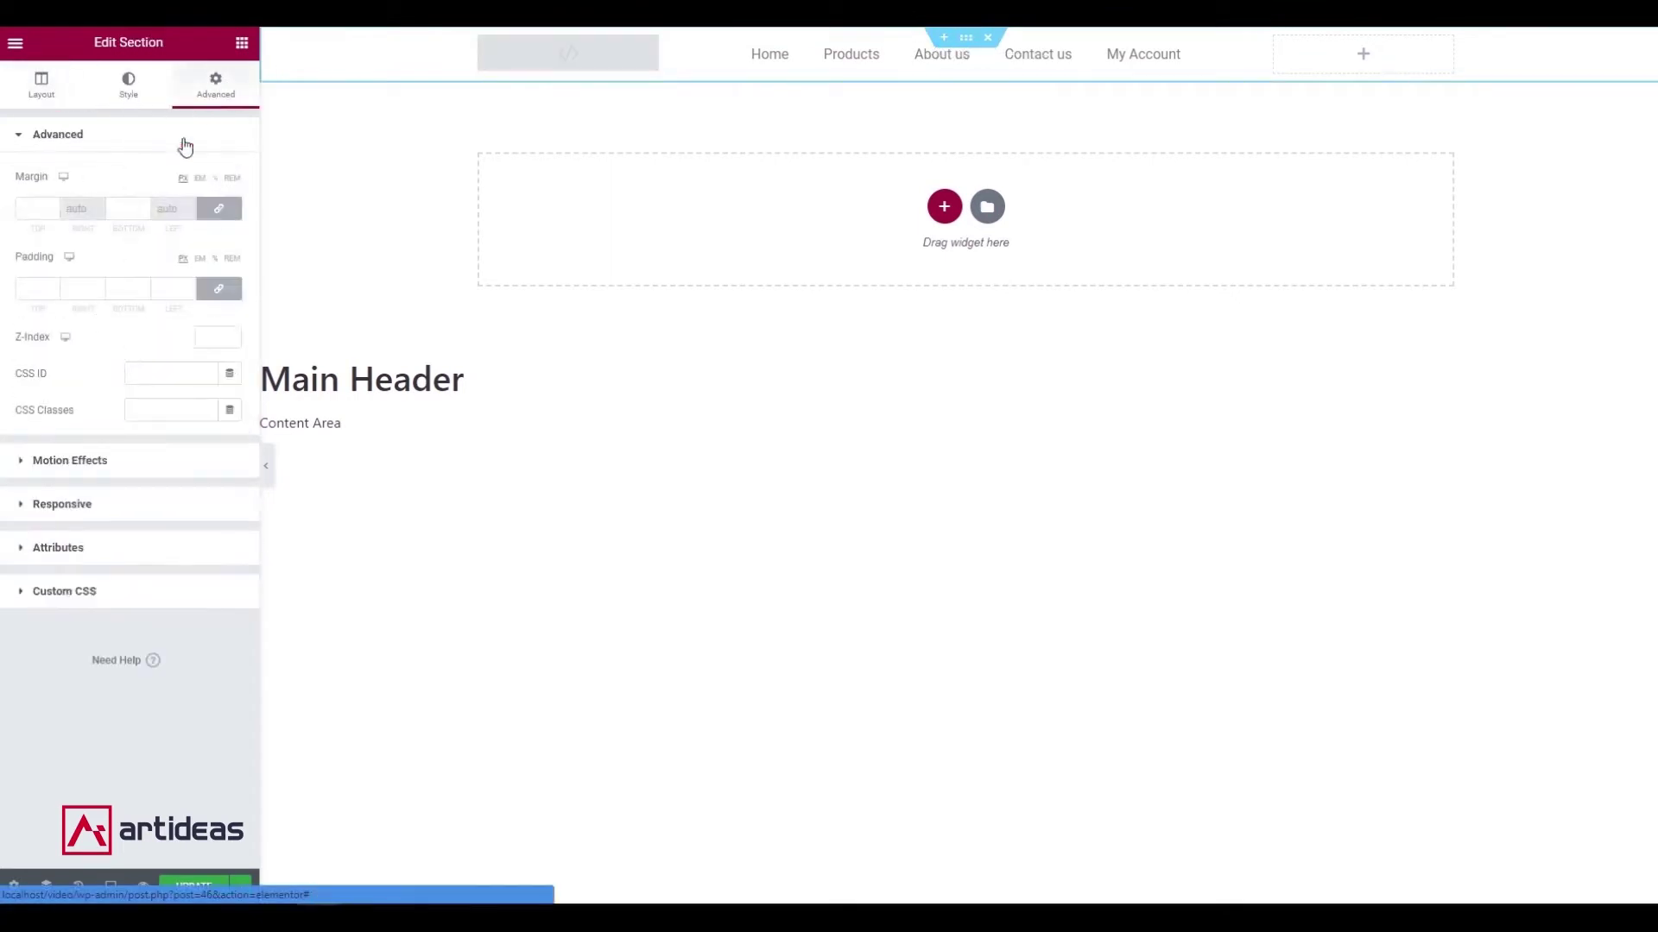
{"action": "left_click", "coordinate": [103, 602]}
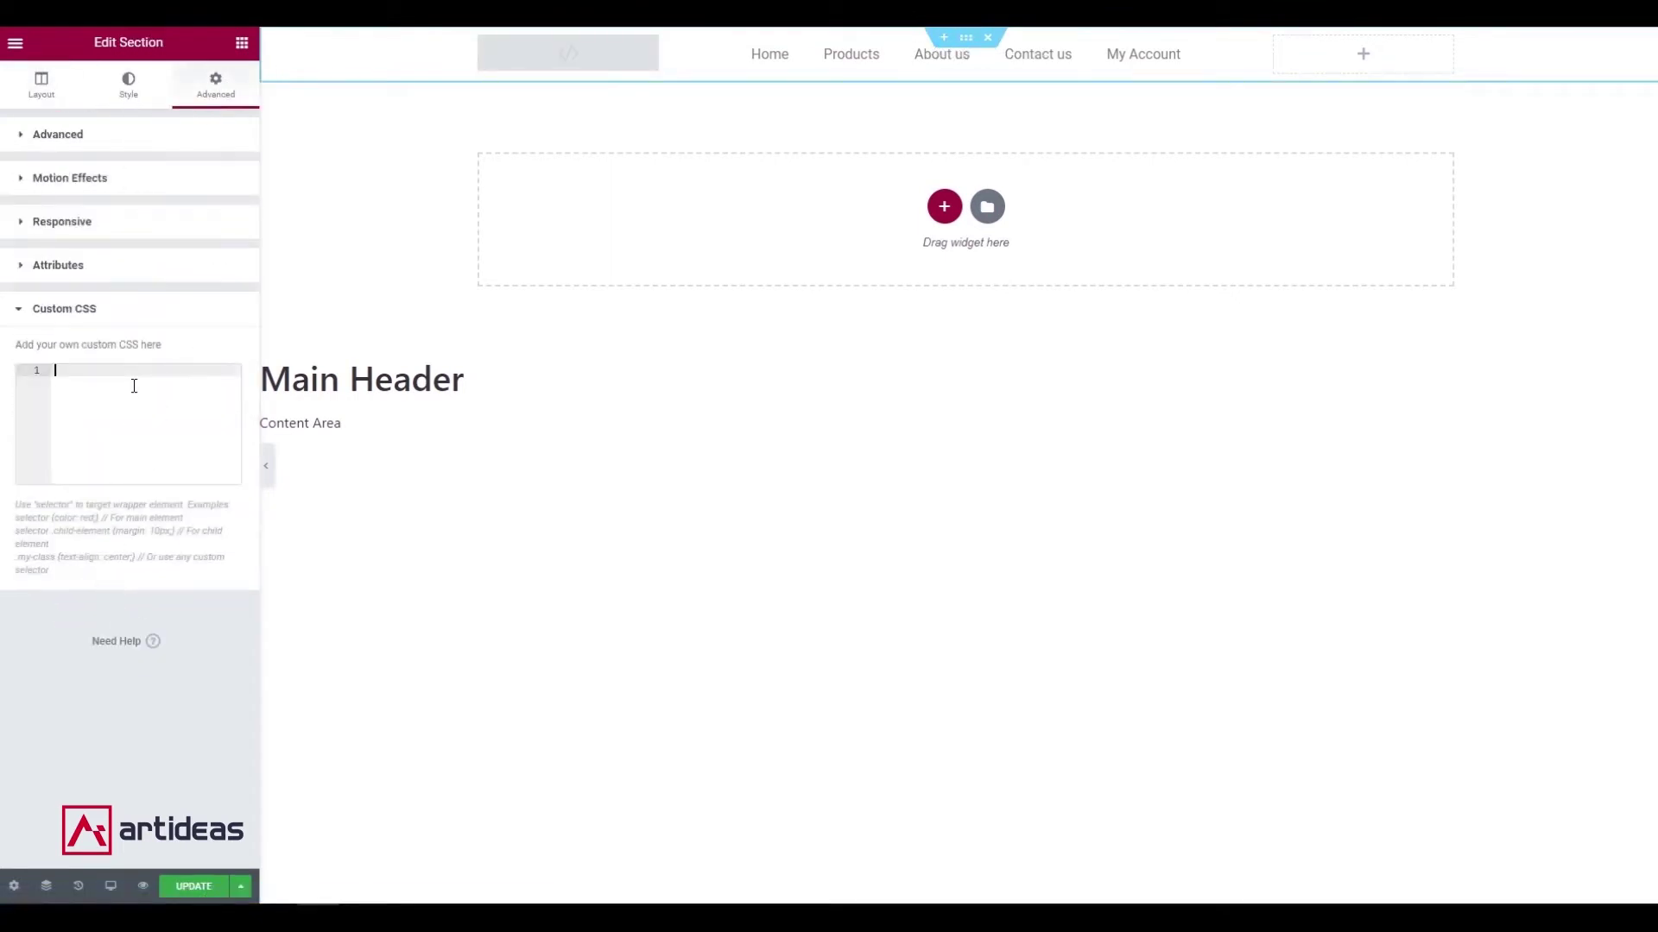
{"action": "type", "text": ".header-logo {"}
{"action": "key", "text": "Return"}
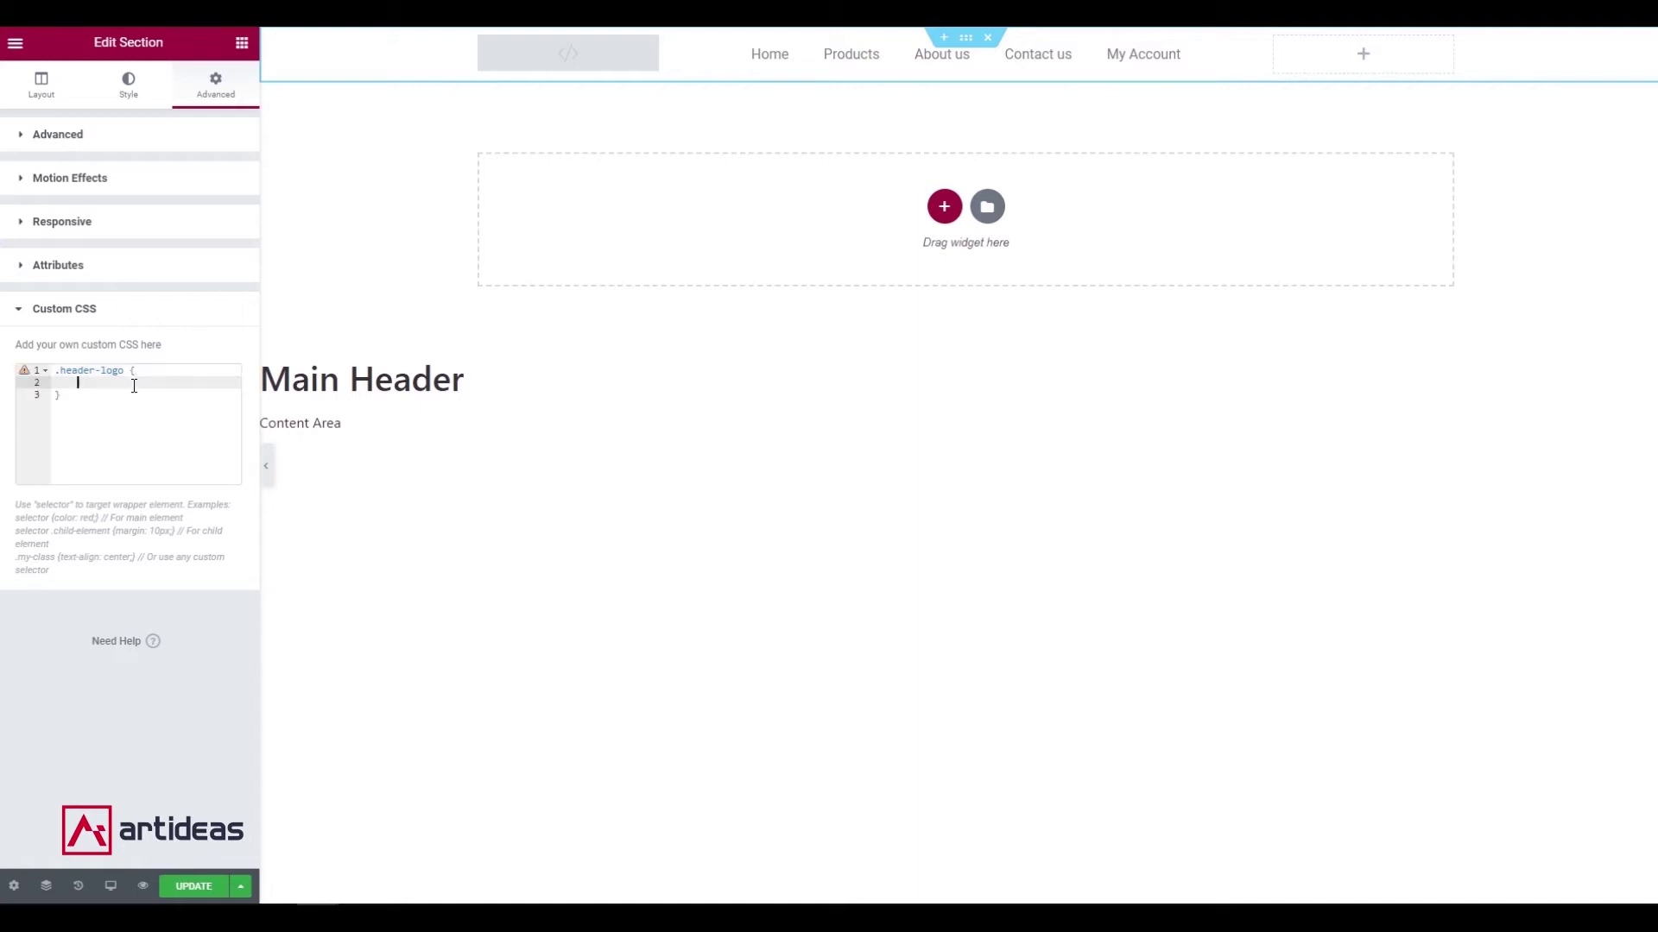
Add a background-image property with an empty url("") to the .header-logo rule and update the template.
{"action": "type", "text": "back"}
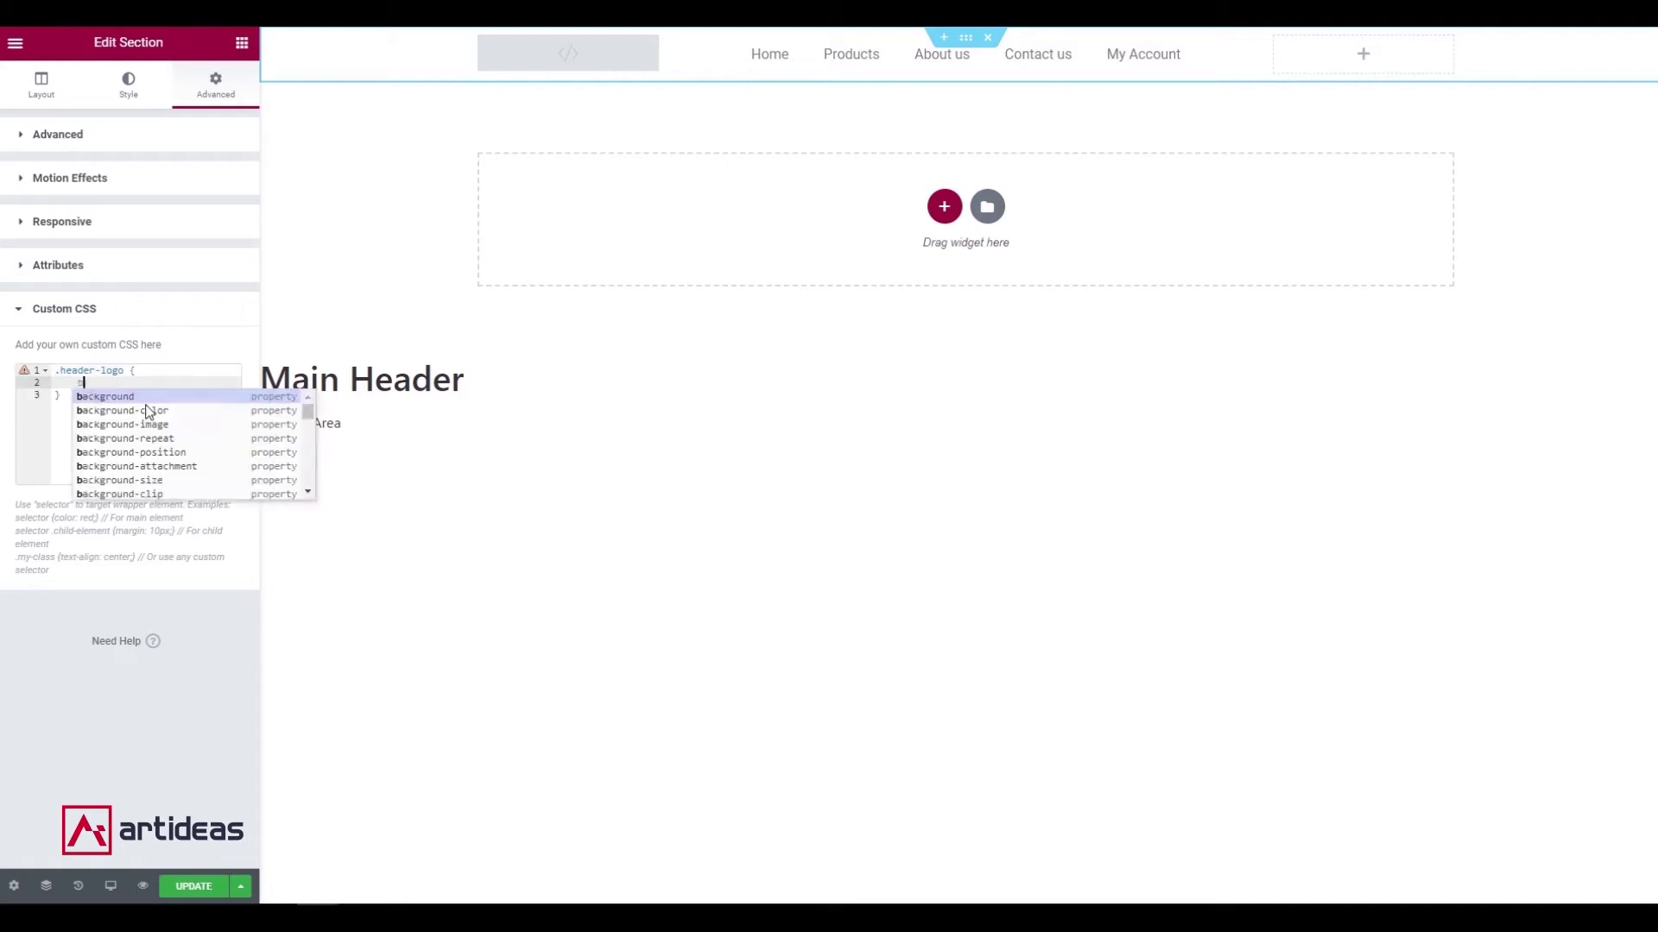
{"action": "key", "text": "Down"}
{"action": "key", "text": "Down"}
{"action": "key", "text": "Return"}
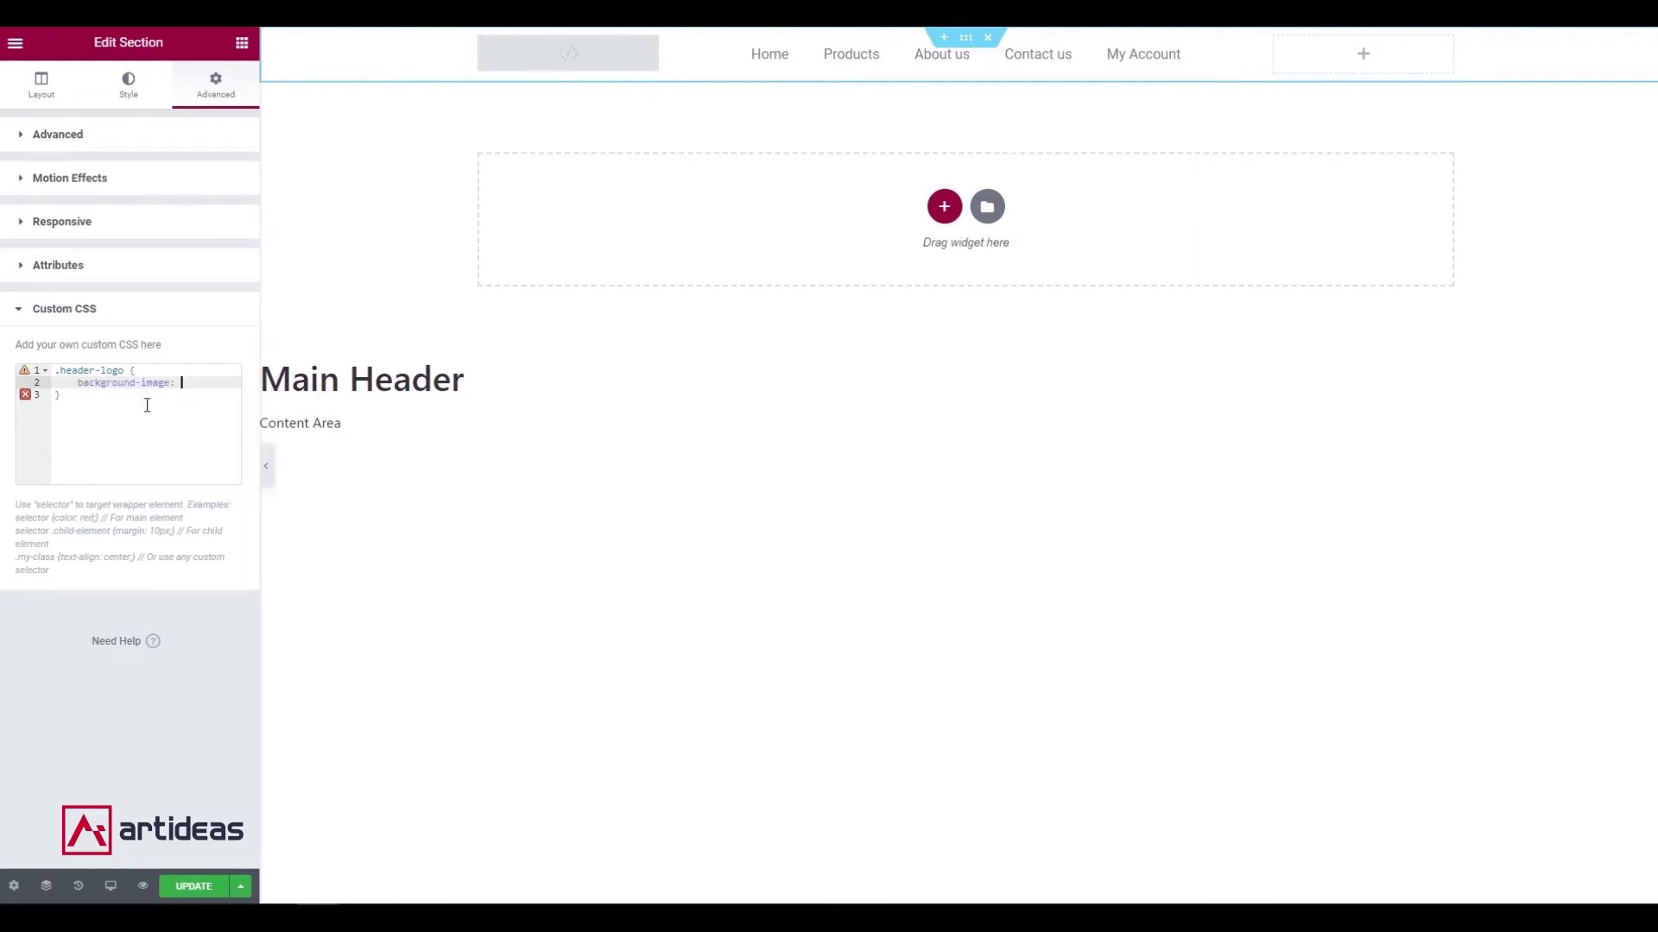
{"action": "type", "text": "url"}
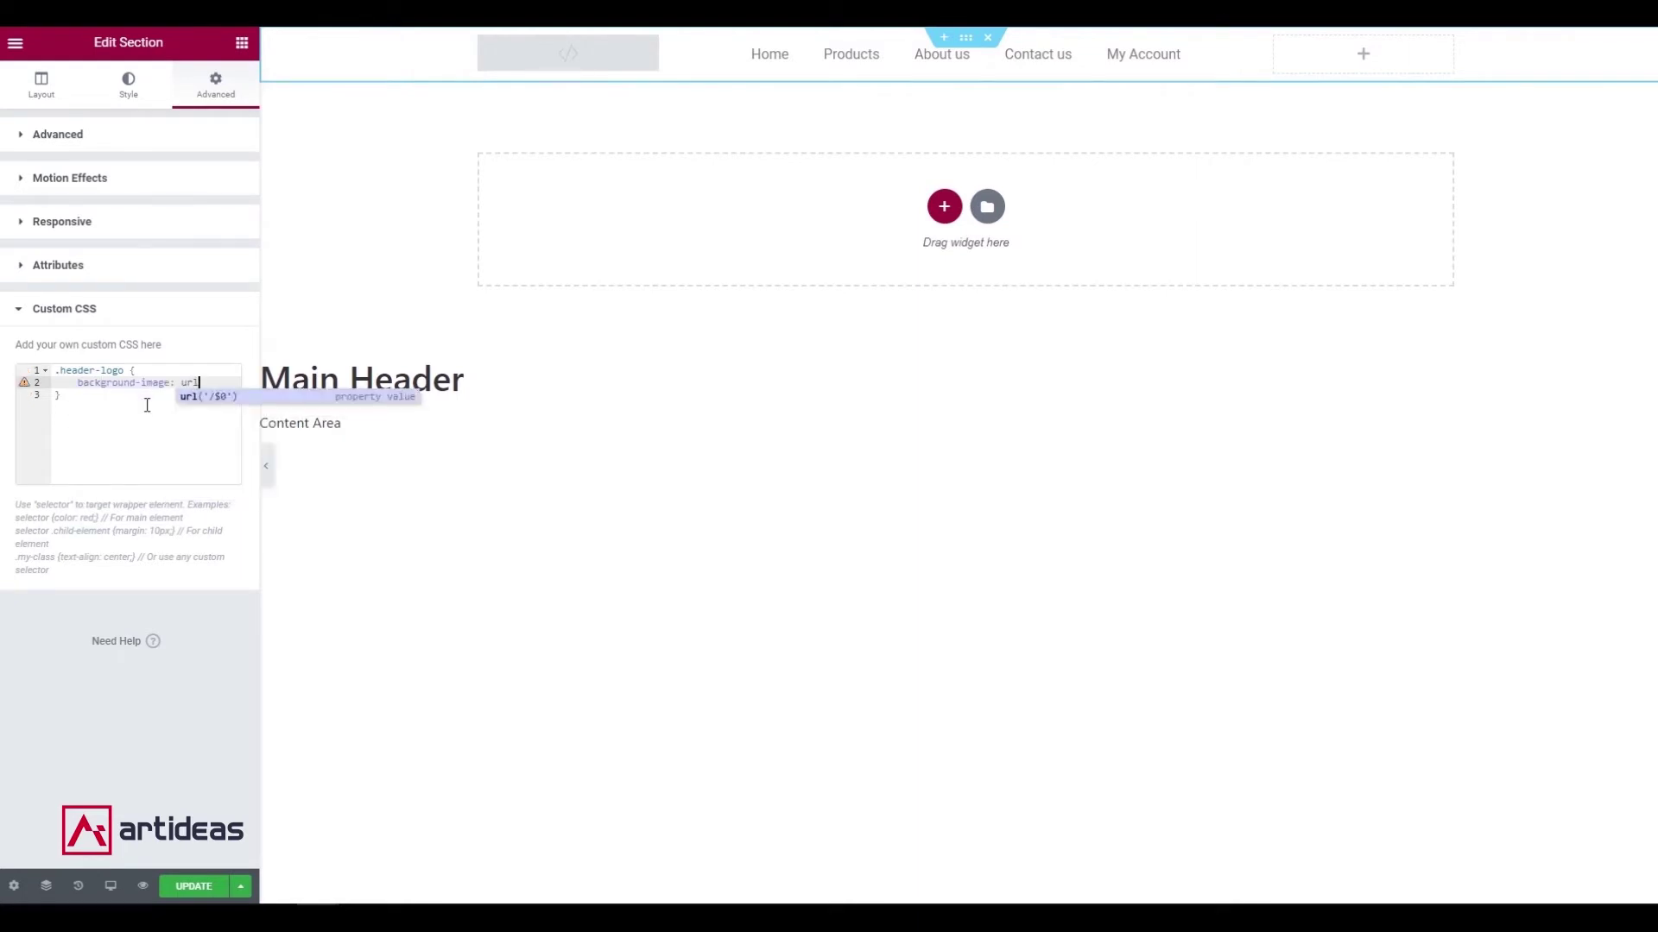
{"action": "type", "text": "(\""}
{"action": "key", "text": "Return"}
{"action": "key", "text": "BackSpace"}
{"action": "key", "text": "BackSpace"}
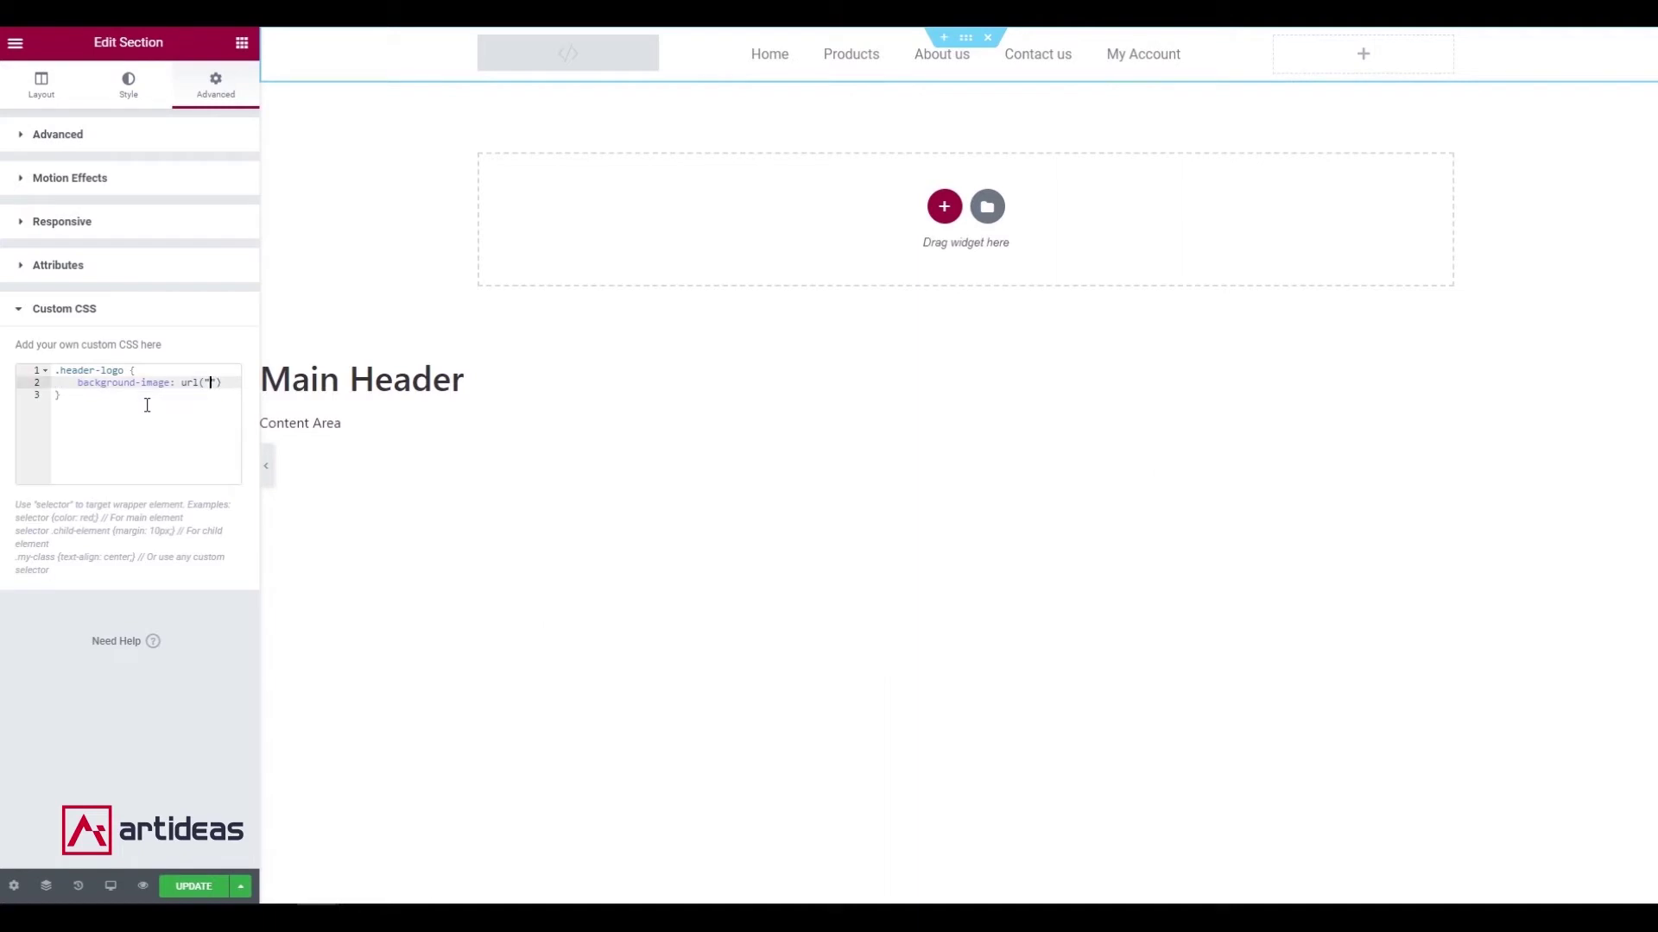
{"action": "left_click", "coordinate": [192, 886]}
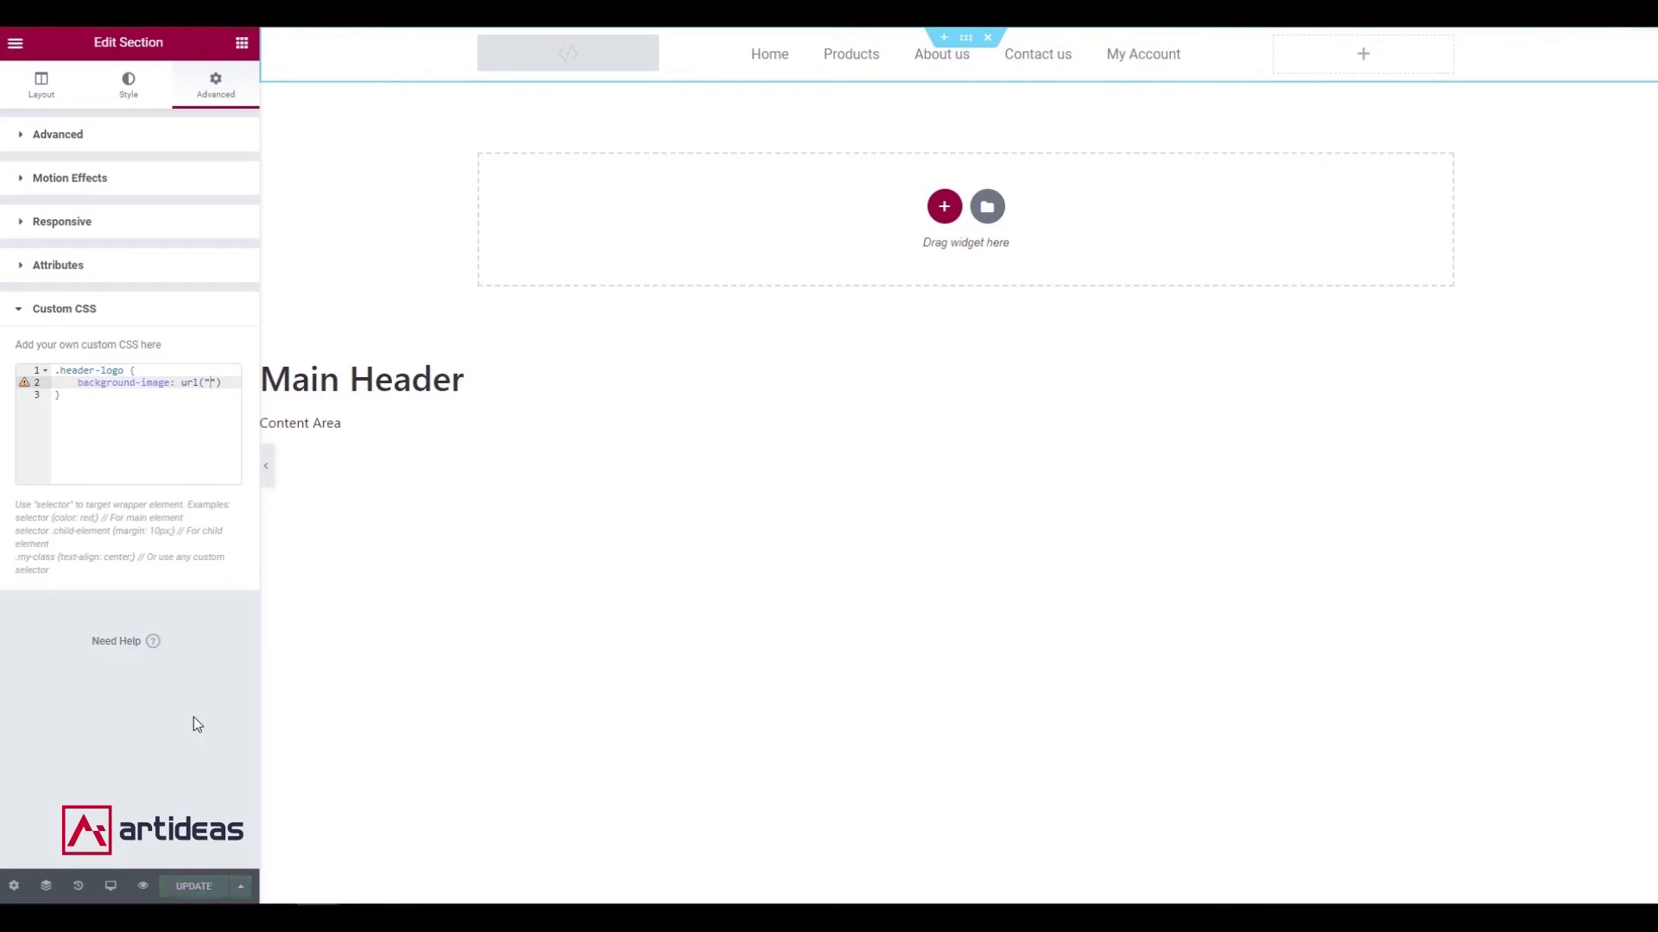
Copy the file URL of logo_Logo_dark.svg from the Media Library and paste it into the background-image url of the .header-logo rule.
{"action": "key", "text": "ctrl+Tab"}
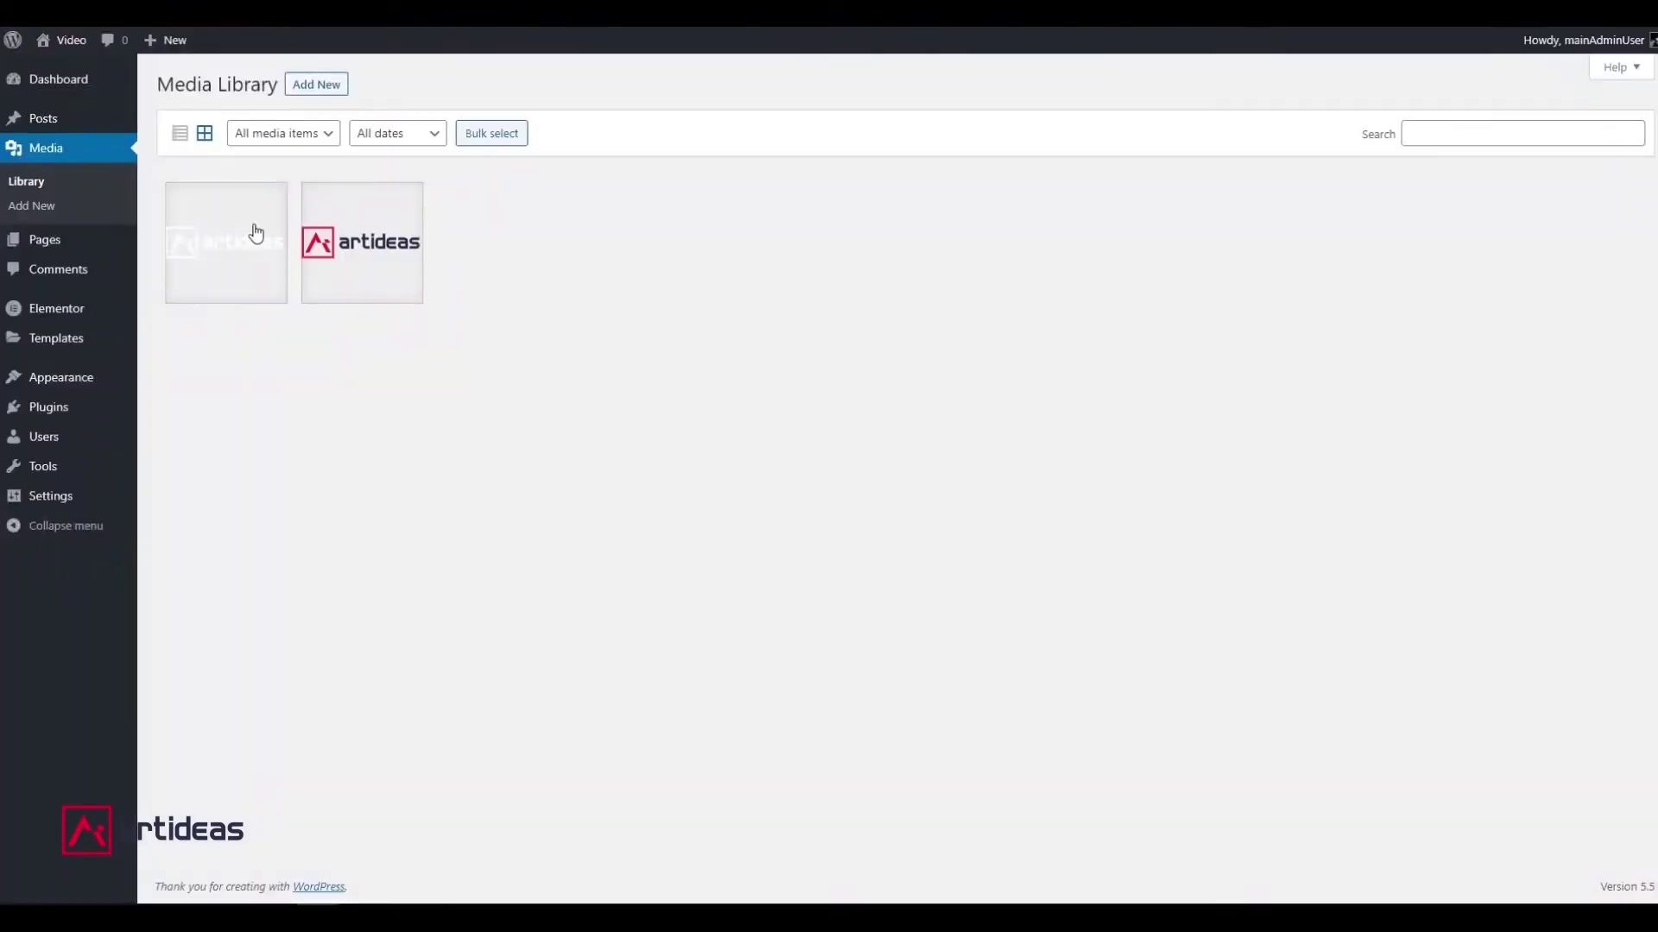
{"action": "left_click", "coordinate": [362, 268]}
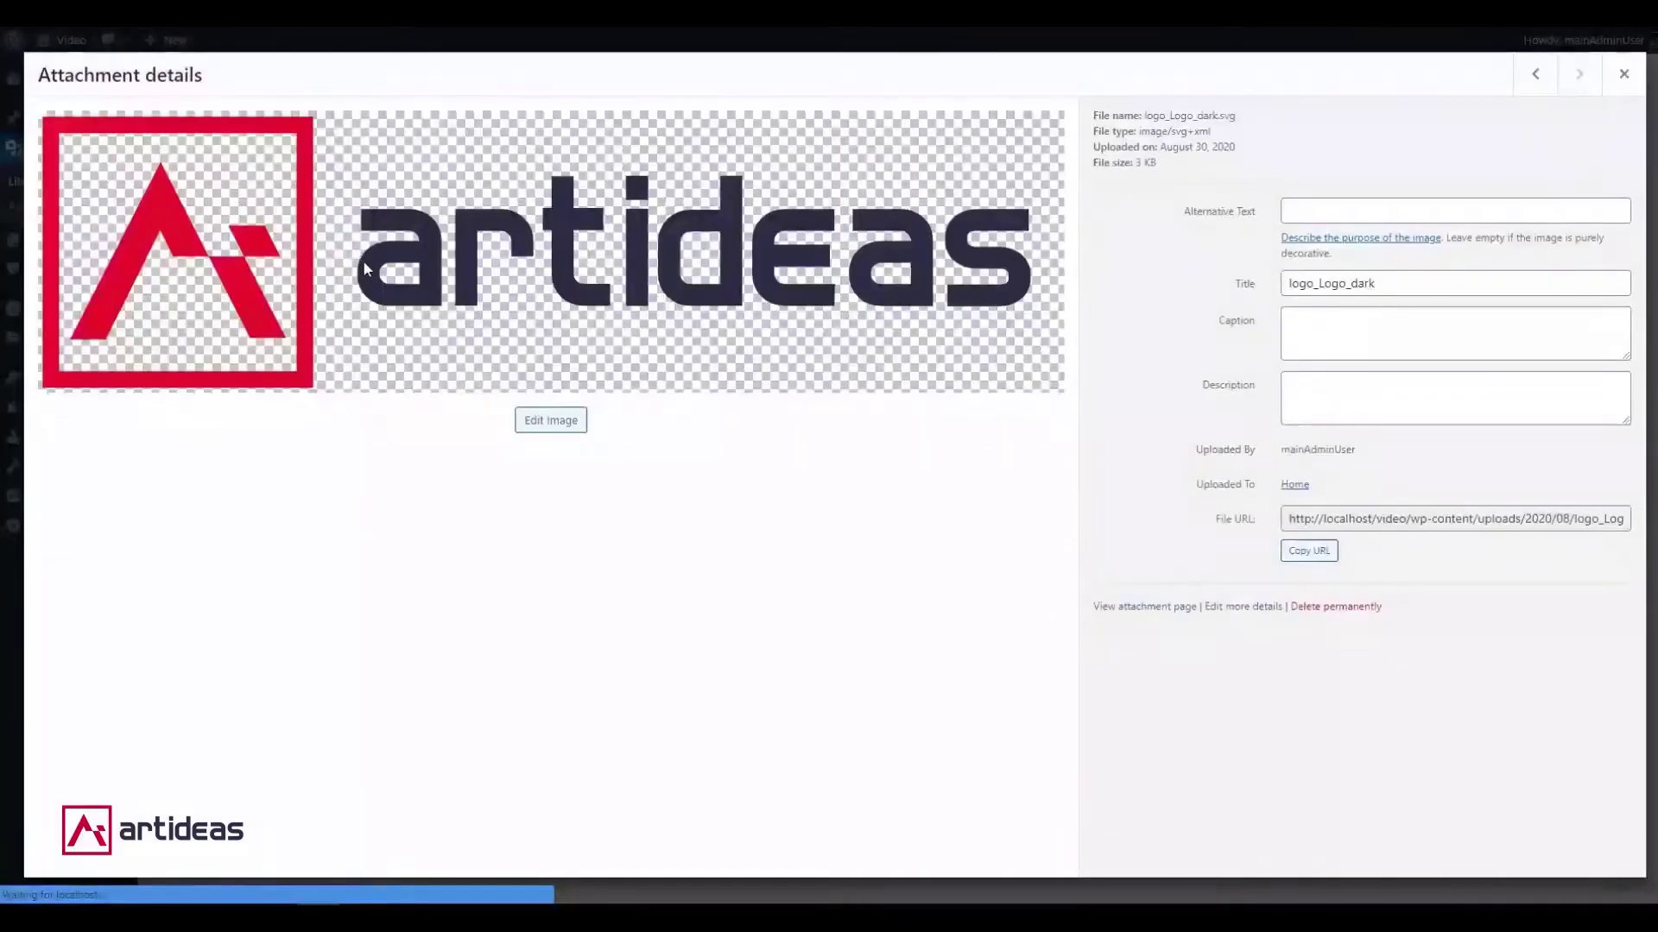
{"action": "double_click", "coordinate": [1353, 518]}
{"action": "triple_click", "coordinate": [1356, 522]}
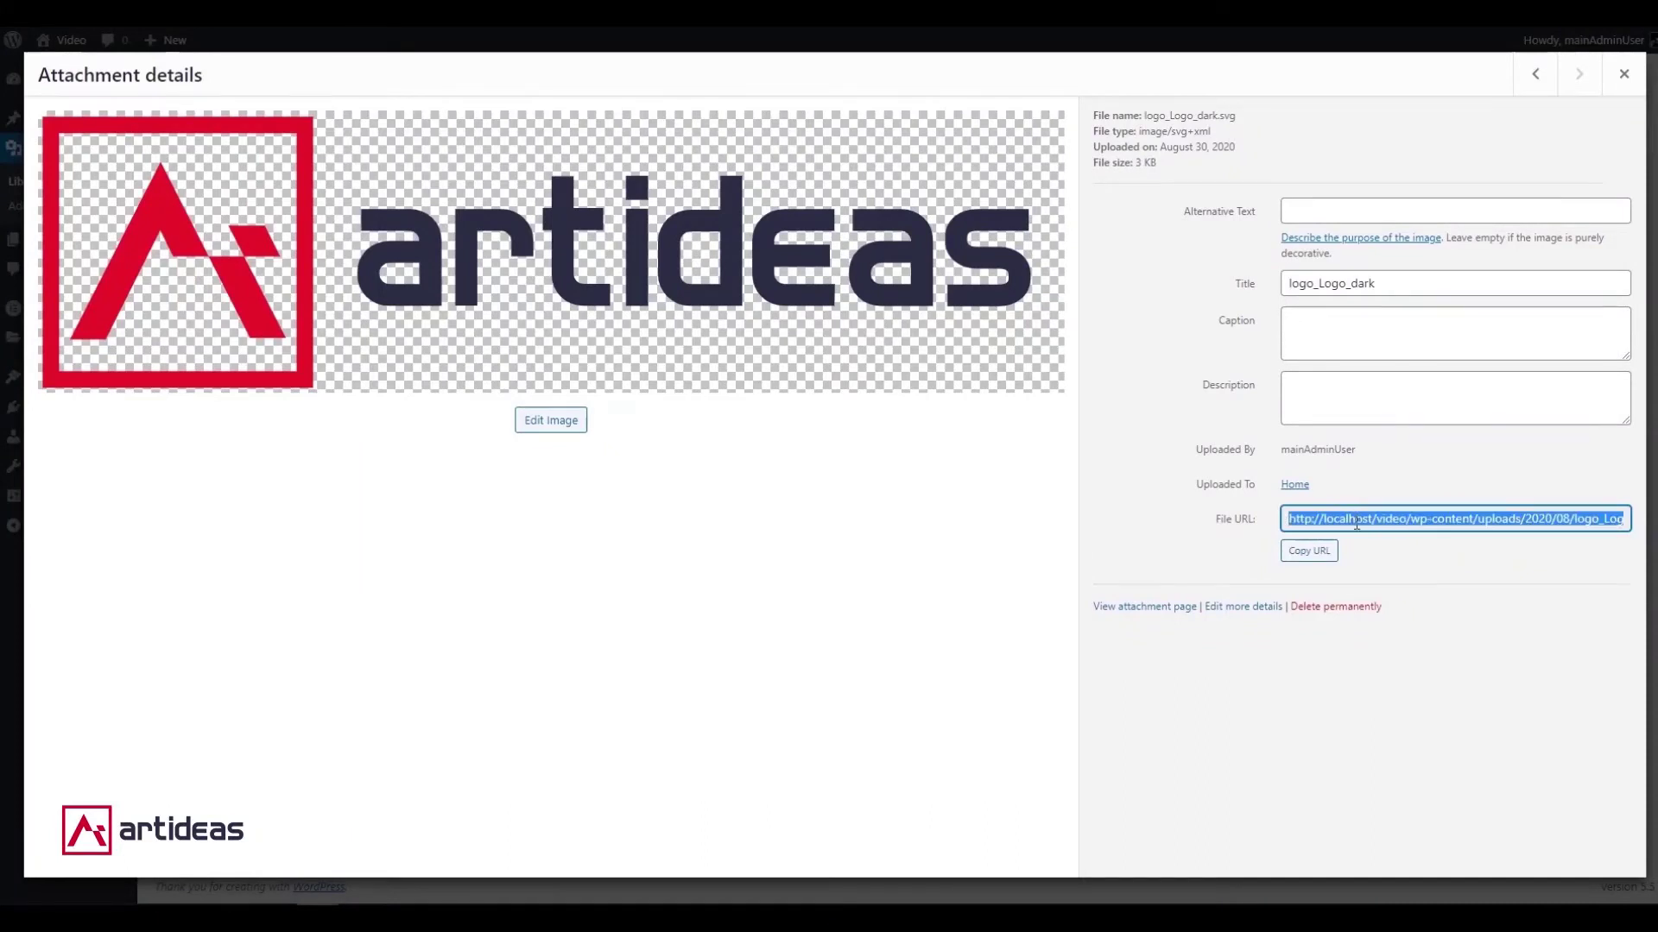
{"action": "right_click", "coordinate": [1357, 522]}
{"action": "left_click", "coordinate": [1374, 542]}
{"action": "key", "text": "Tab"}
{"action": "key", "text": "Return"}
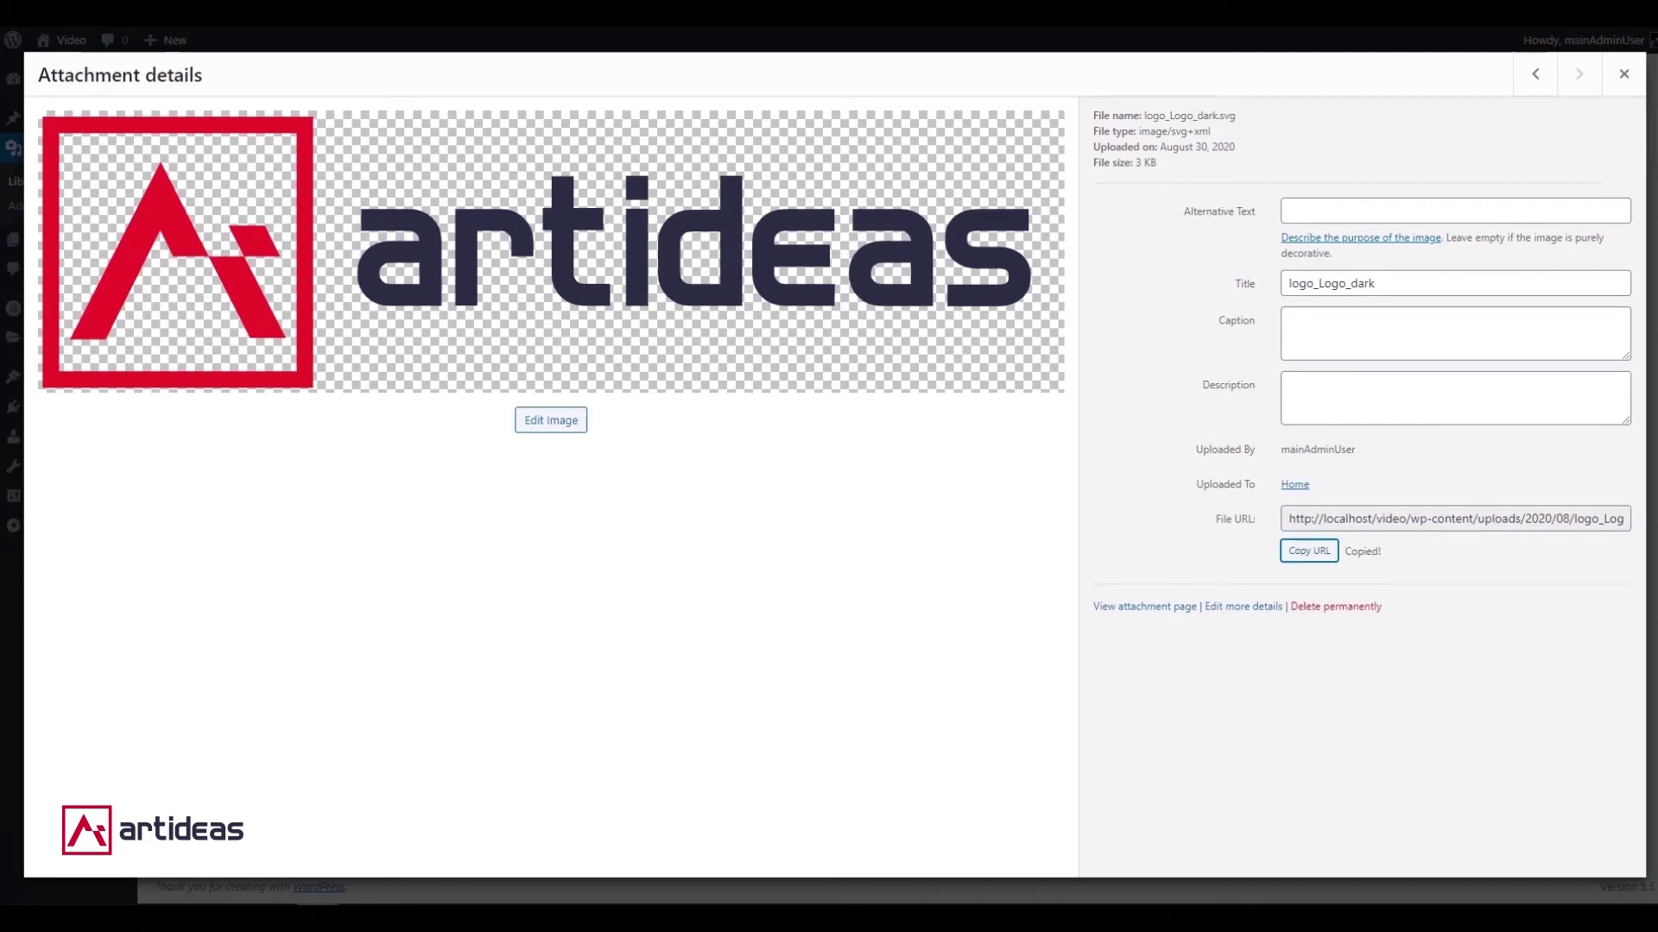
{"action": "left_click", "coordinate": [1624, 73]}
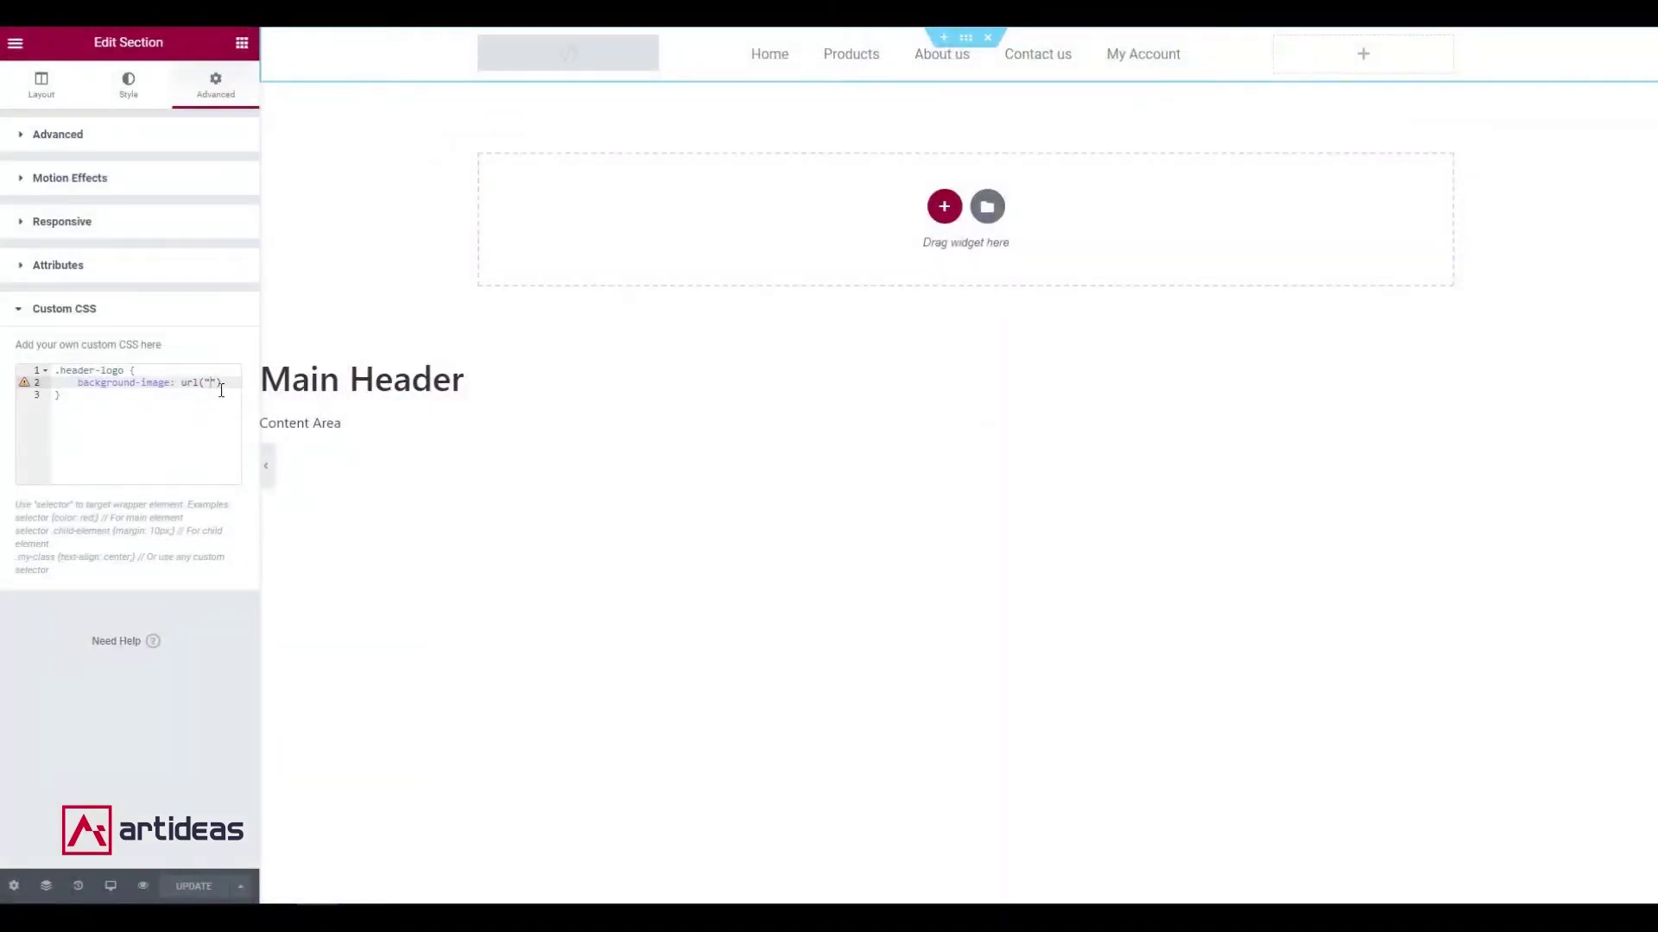
{"action": "key", "text": "ctrl+v"}
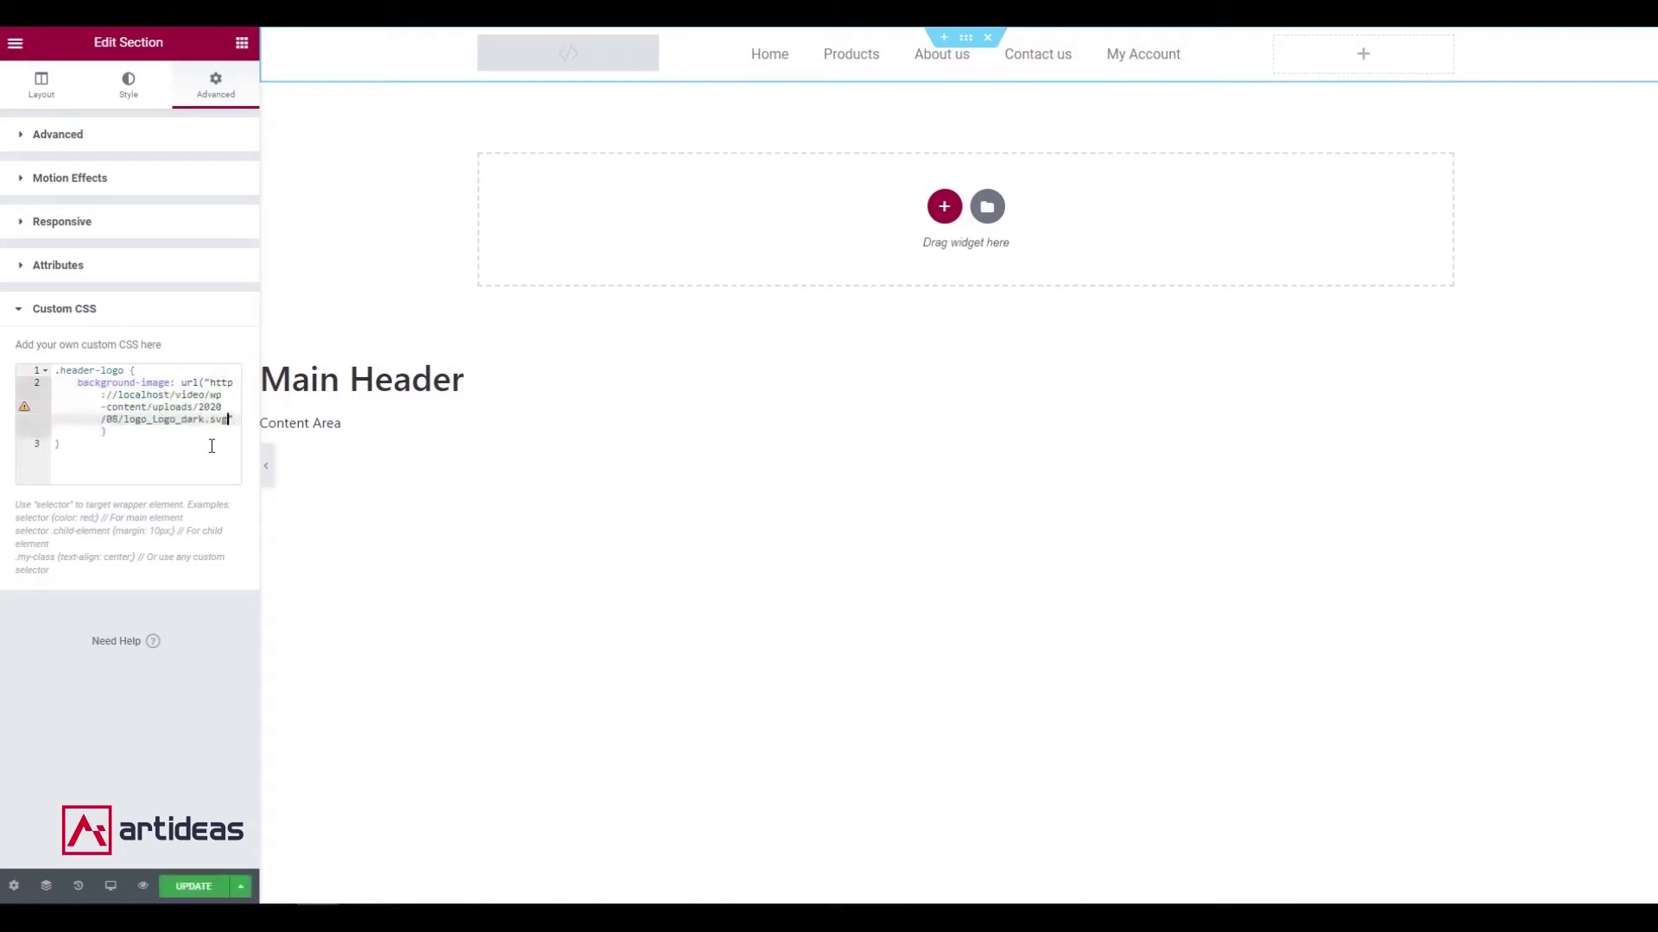
Add height: 50px; to the .header-logo rule and end the background-image declaration with a semicolon.
{"action": "left_click", "coordinate": [146, 432]}
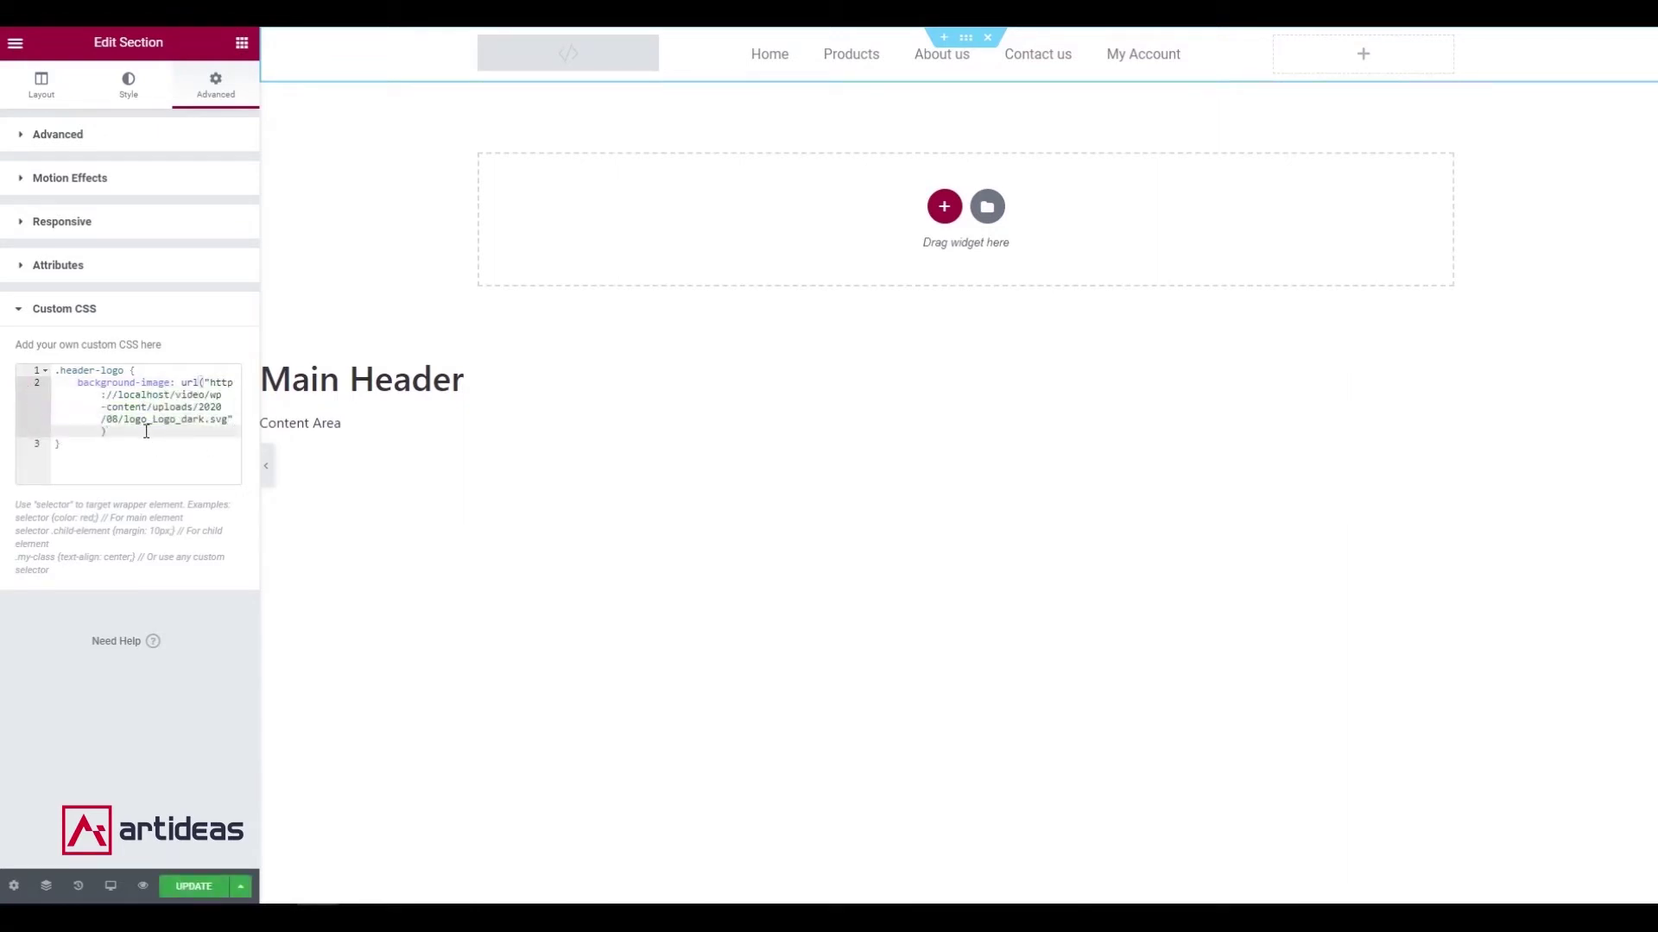
{"action": "key", "text": "Return"}
{"action": "type", "text": "he"}
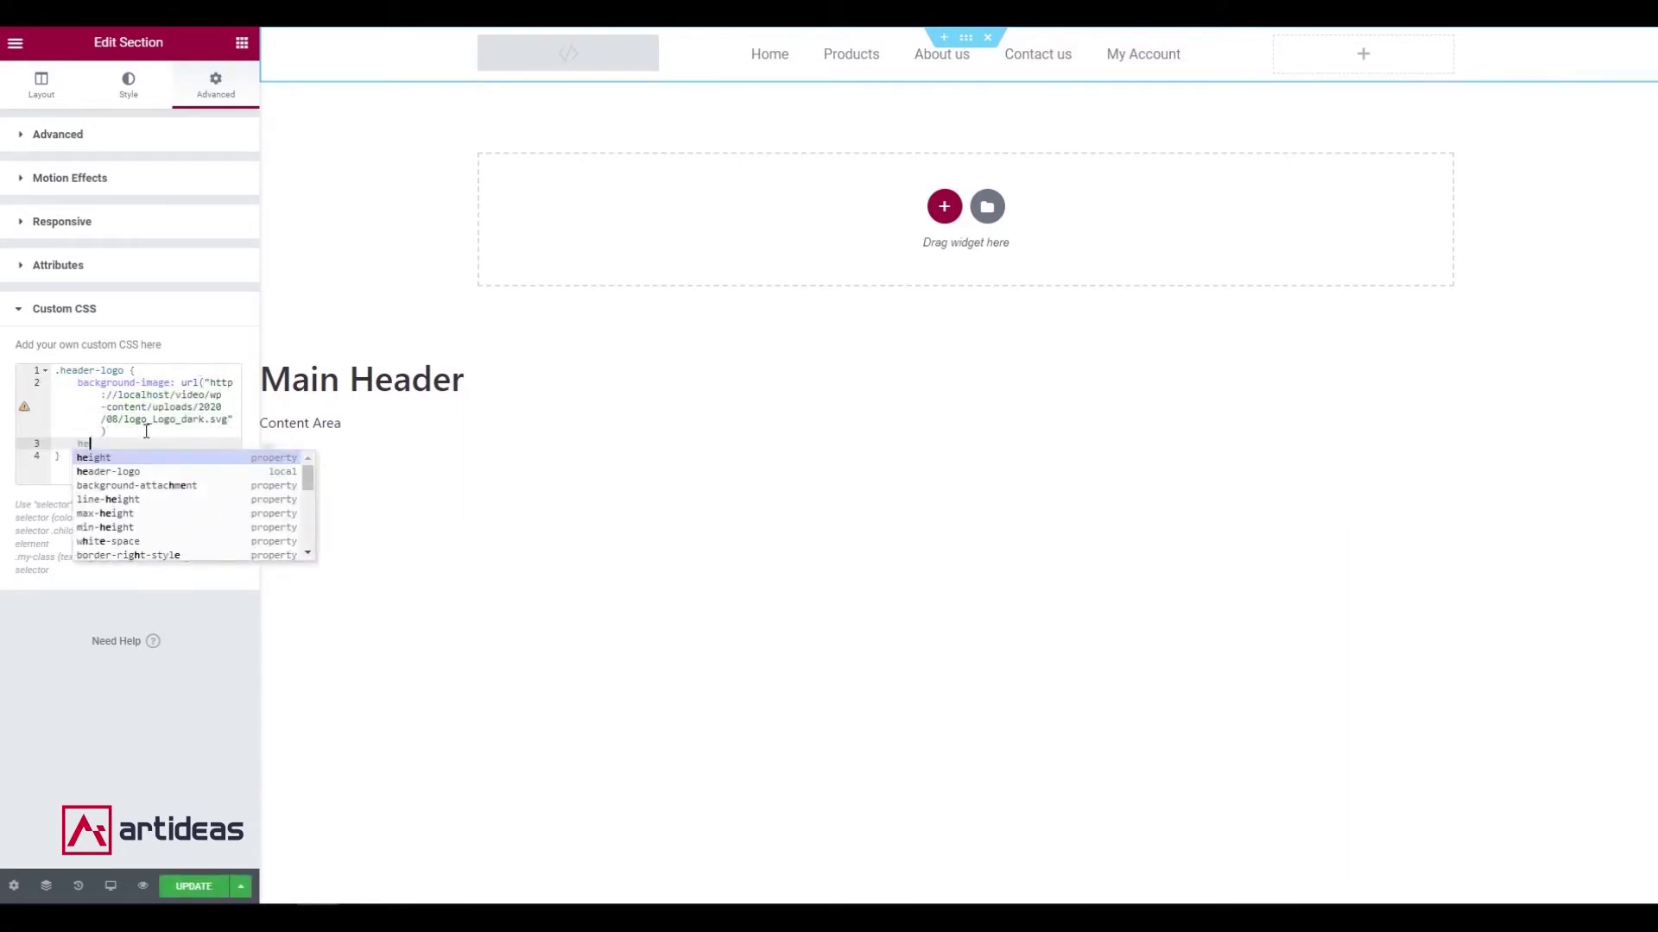
{"action": "key", "text": "Return"}
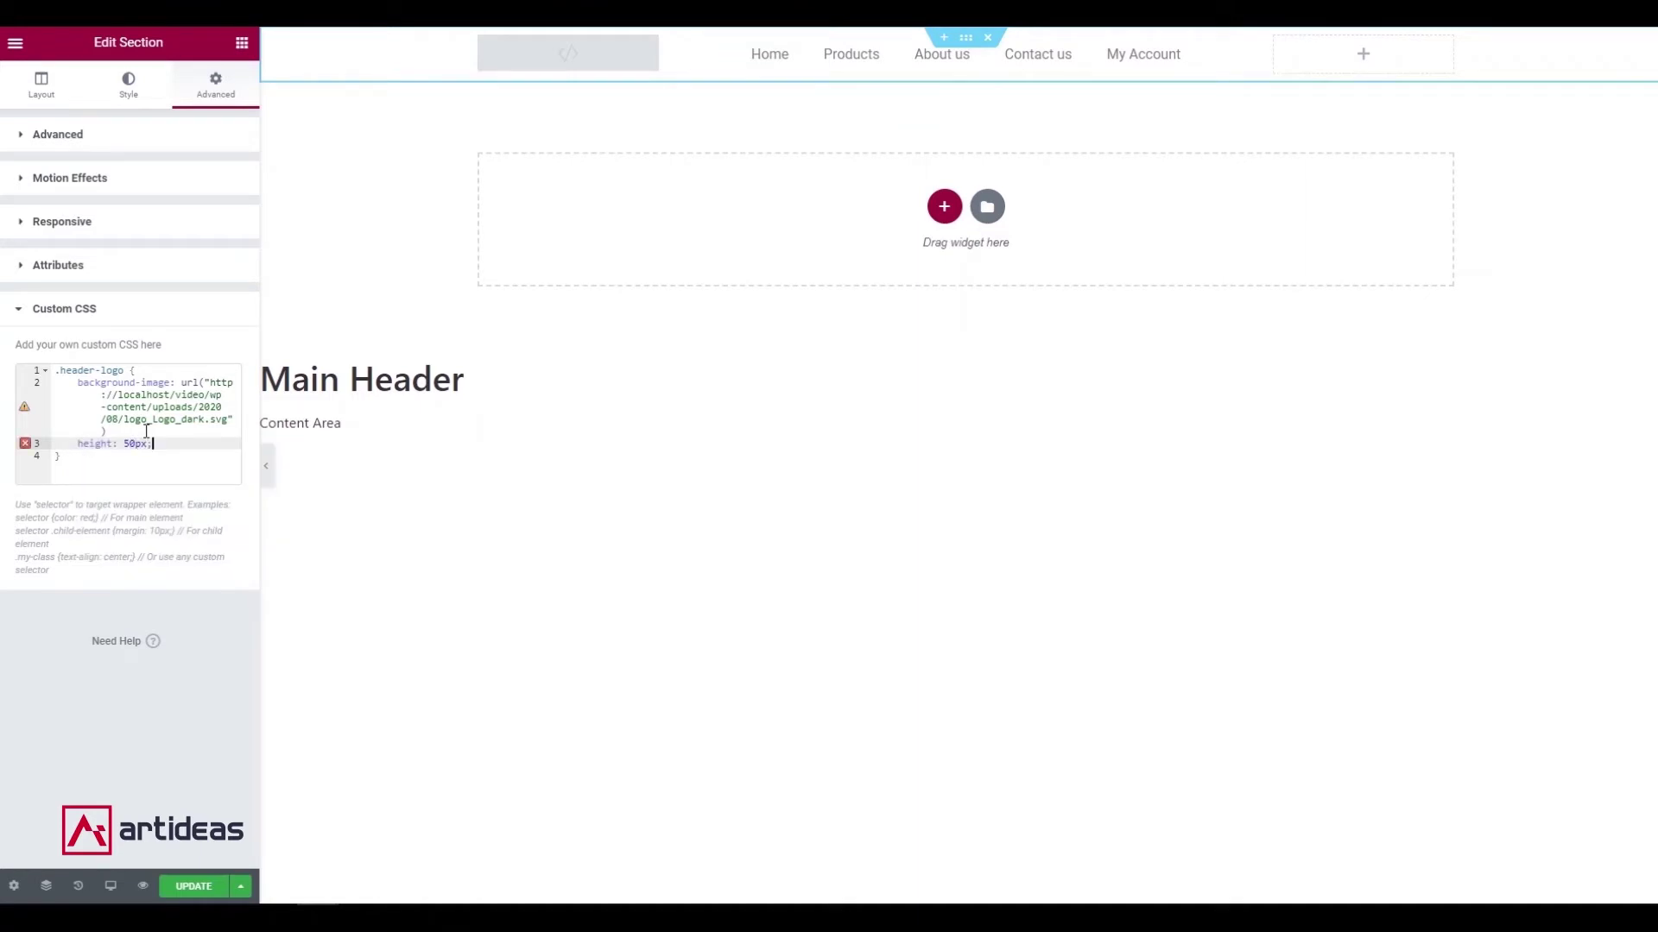
{"action": "left_click", "coordinate": [147, 432]}
{"action": "type", "text": ";"}
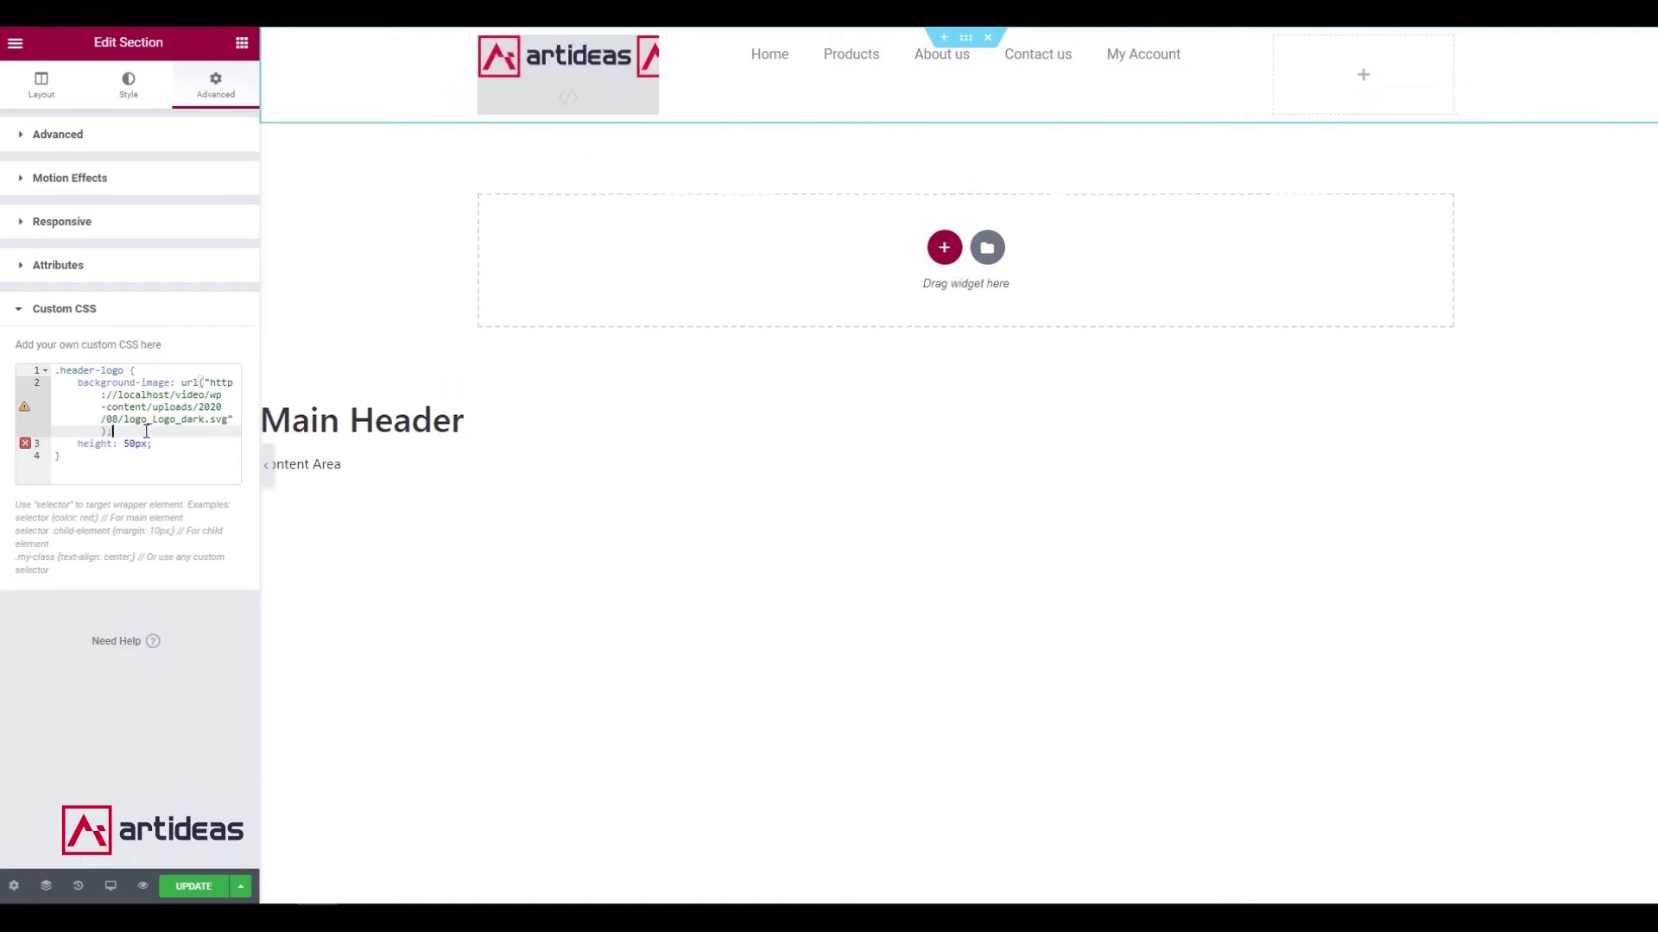
Add background-repeat: no-repeat; to the .header-logo rule, update the template and open the site's home page.
{"action": "key", "text": "Down"}
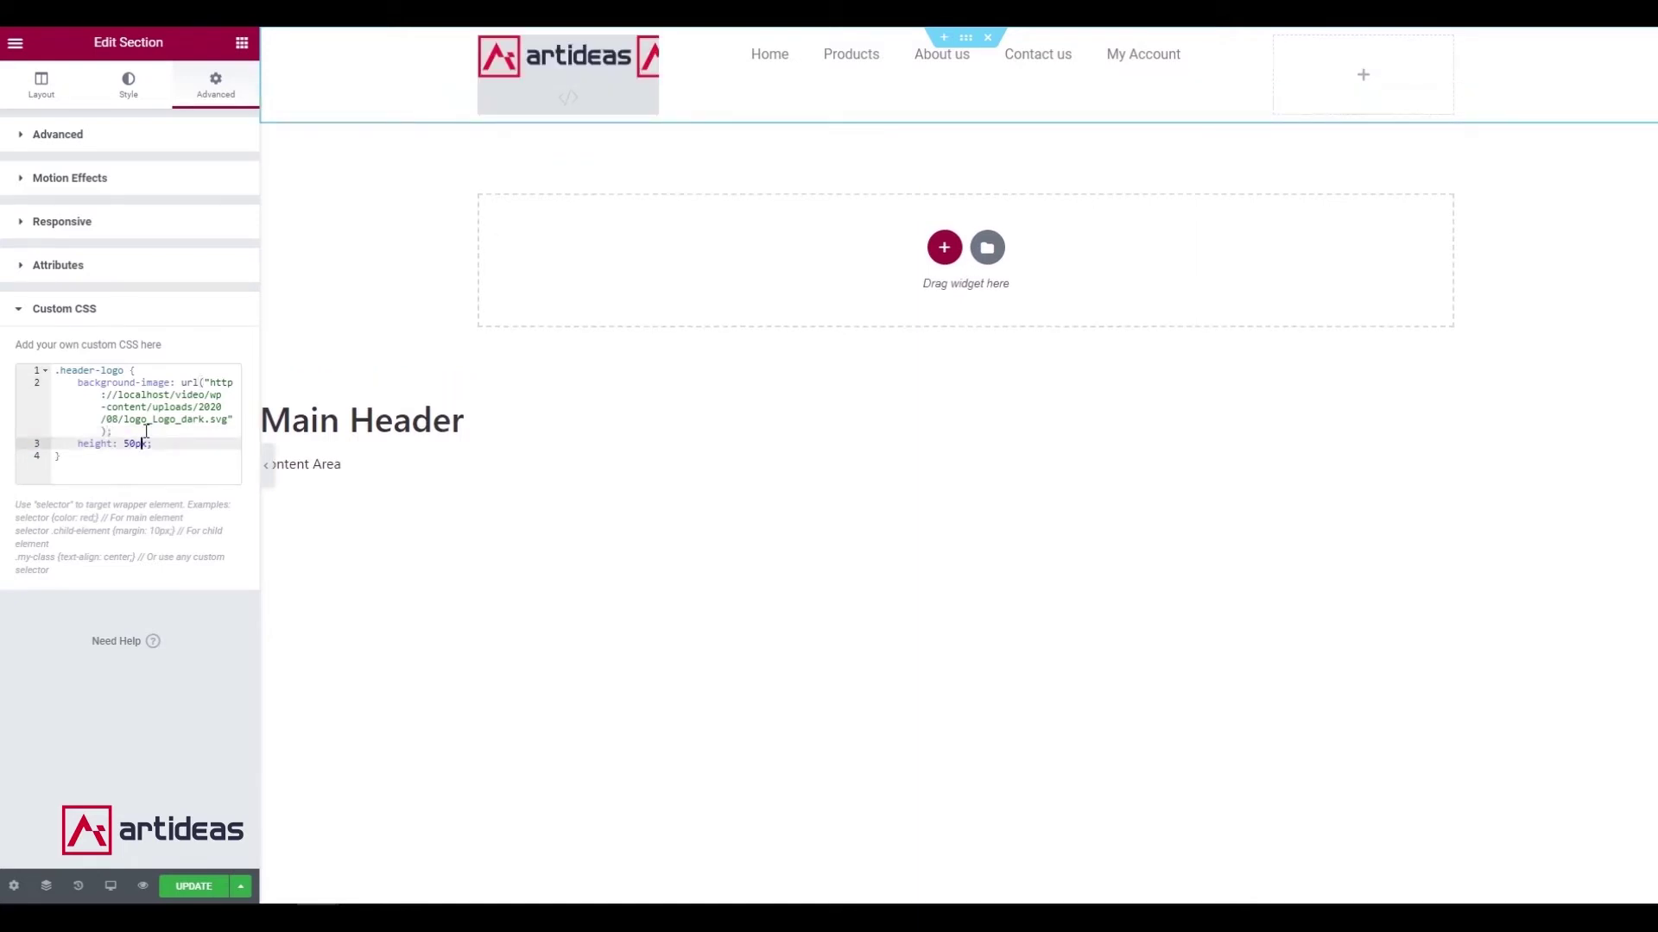
{"action": "key", "text": "Return"}
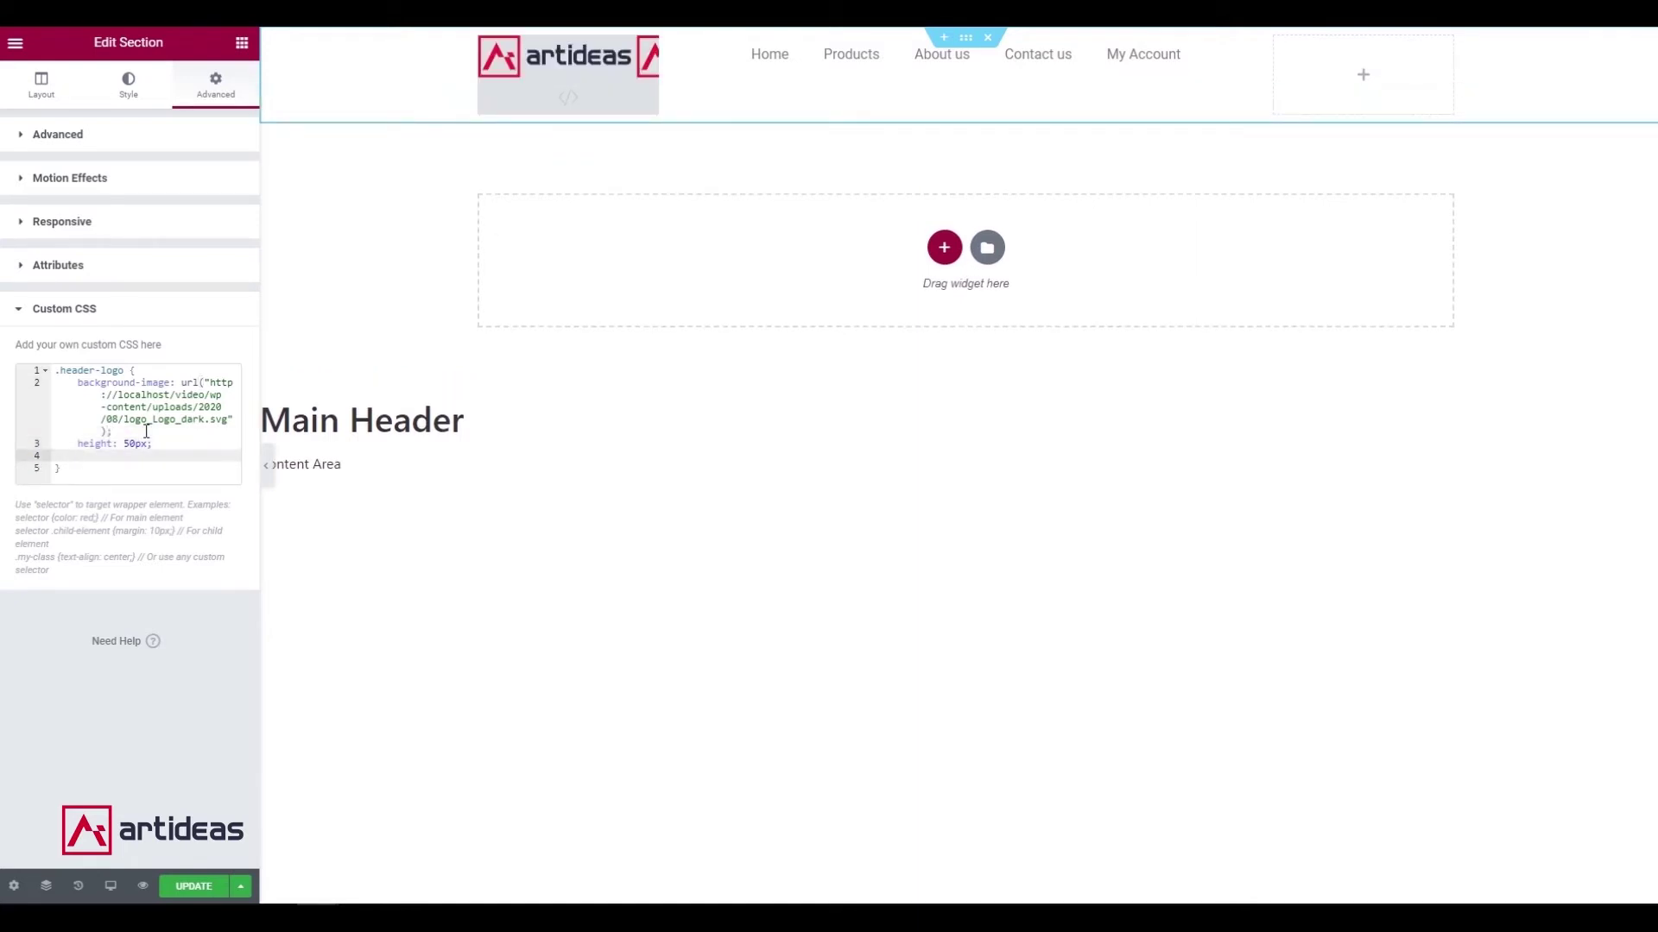
{"action": "type", "text": "background-repeat:"}
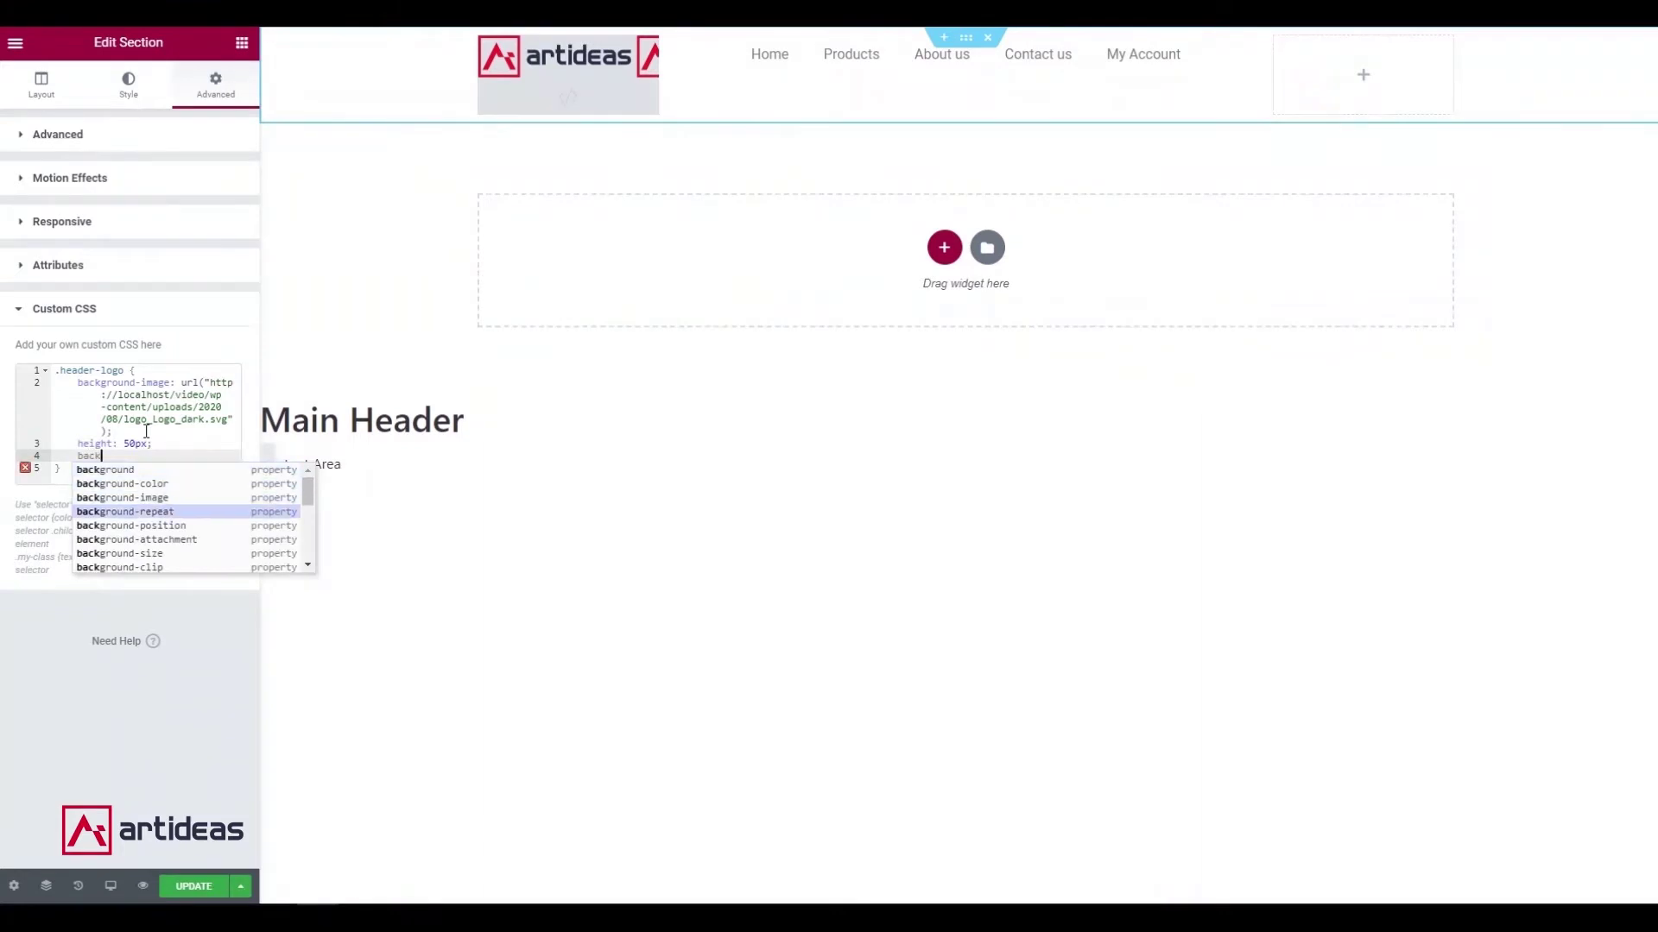
{"action": "key", "text": "Return"}
{"action": "type", "text": "no-repeat: no"}
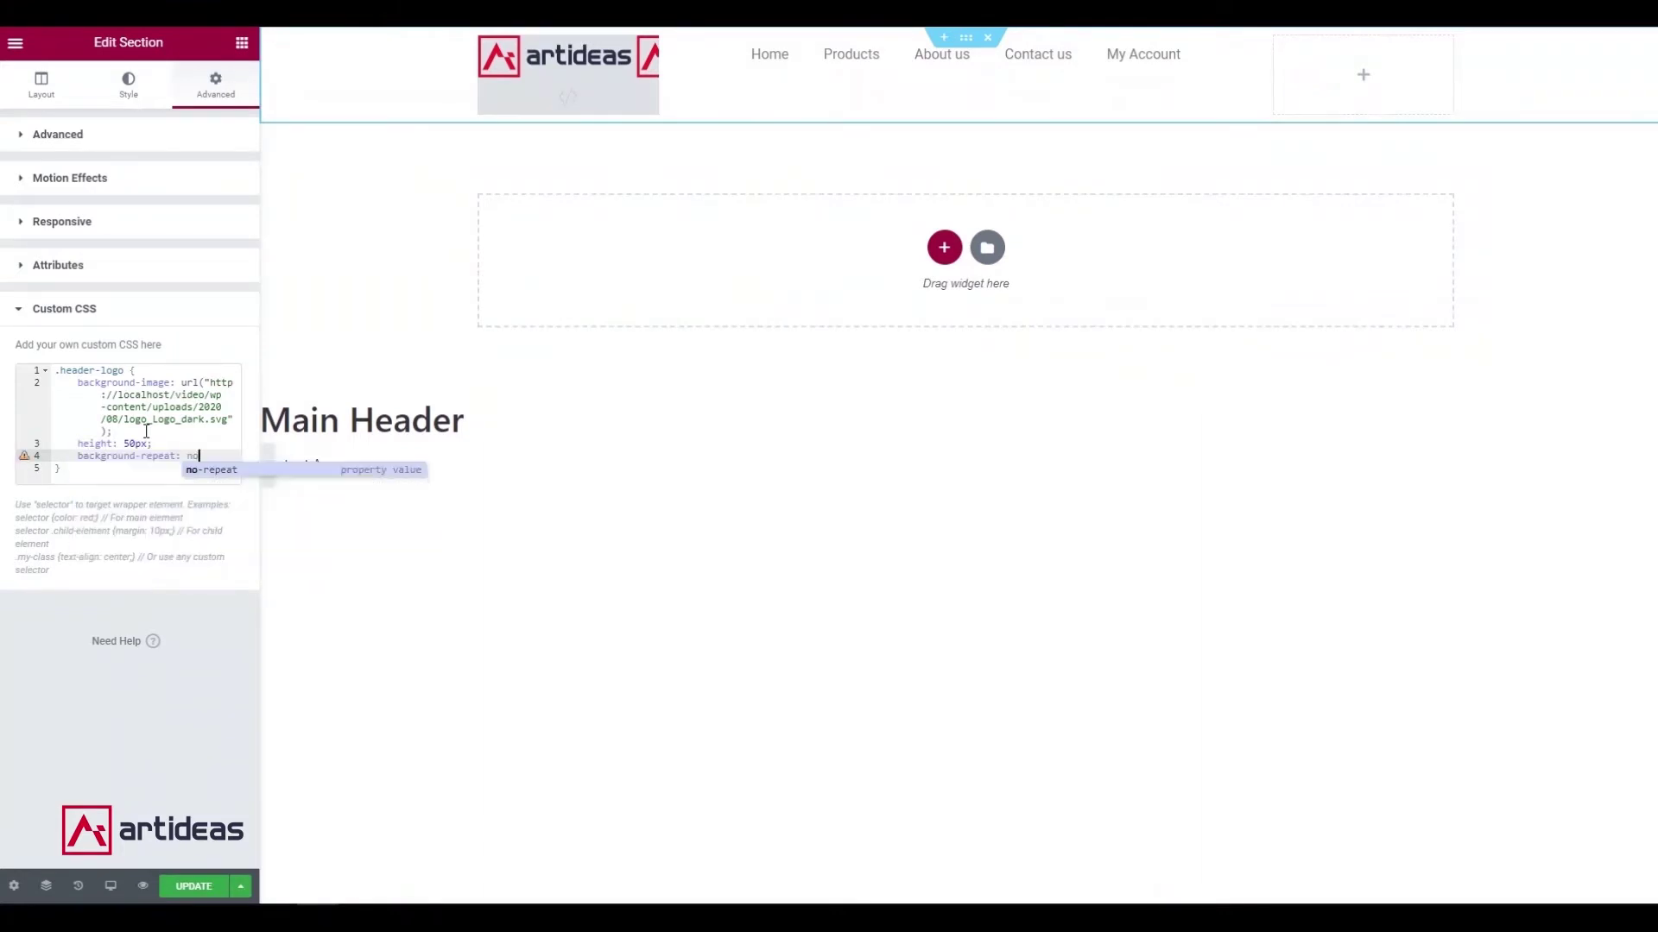
{"action": "key", "text": "Return"}
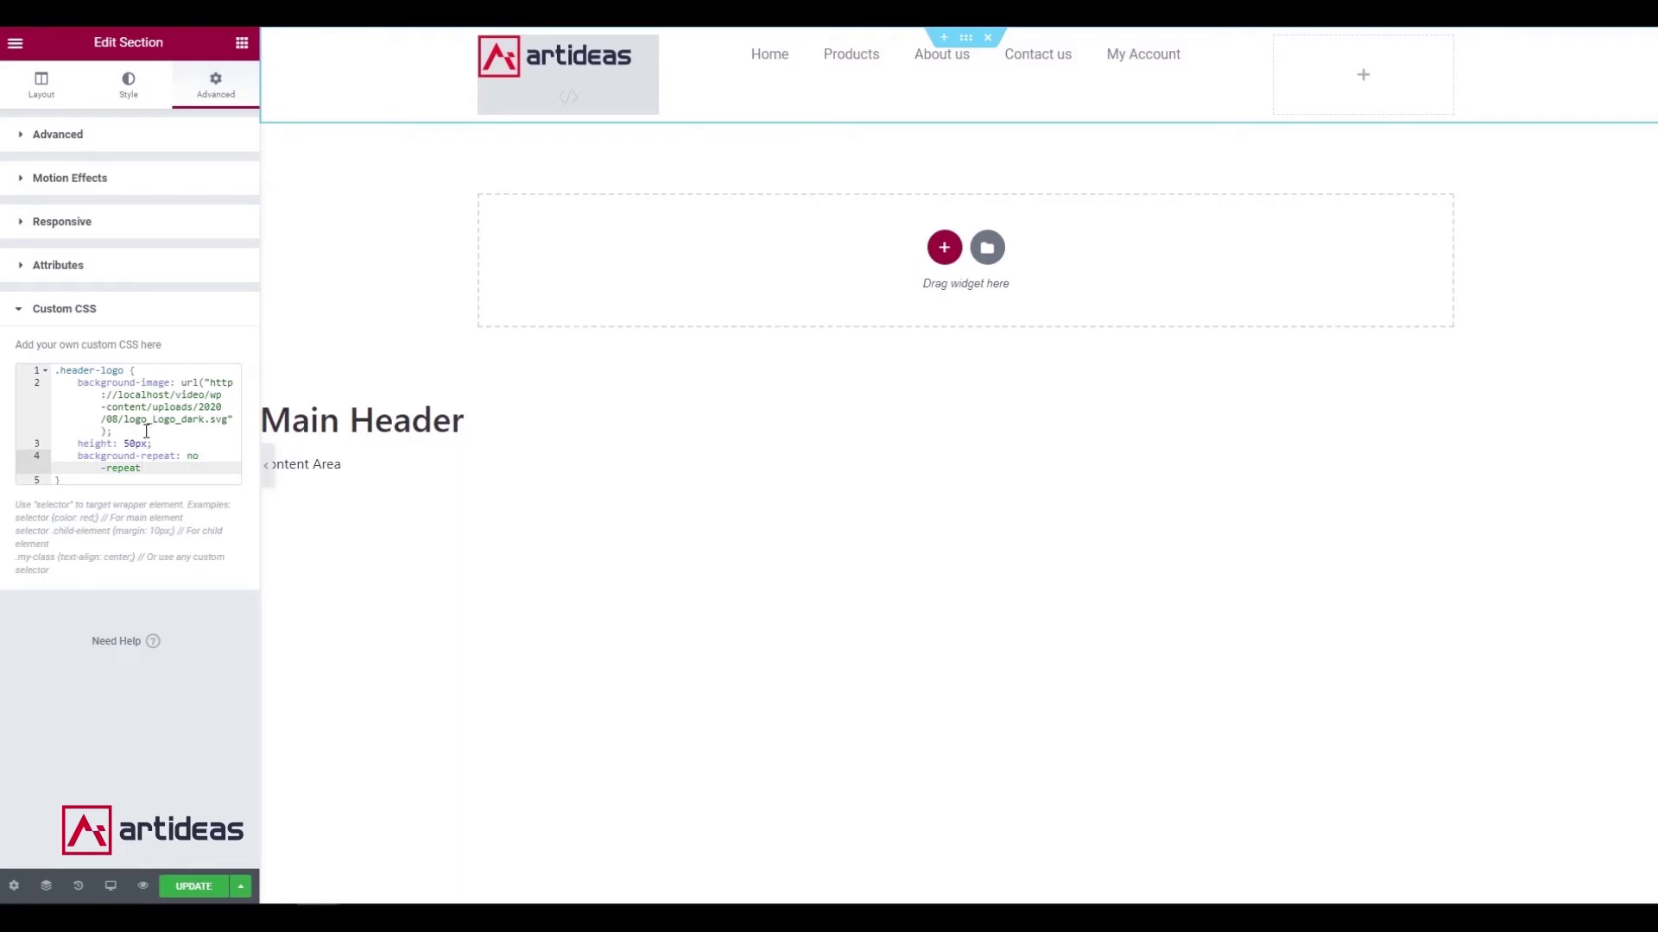
{"action": "type", "text": ";"}
{"action": "key", "text": "Return"}
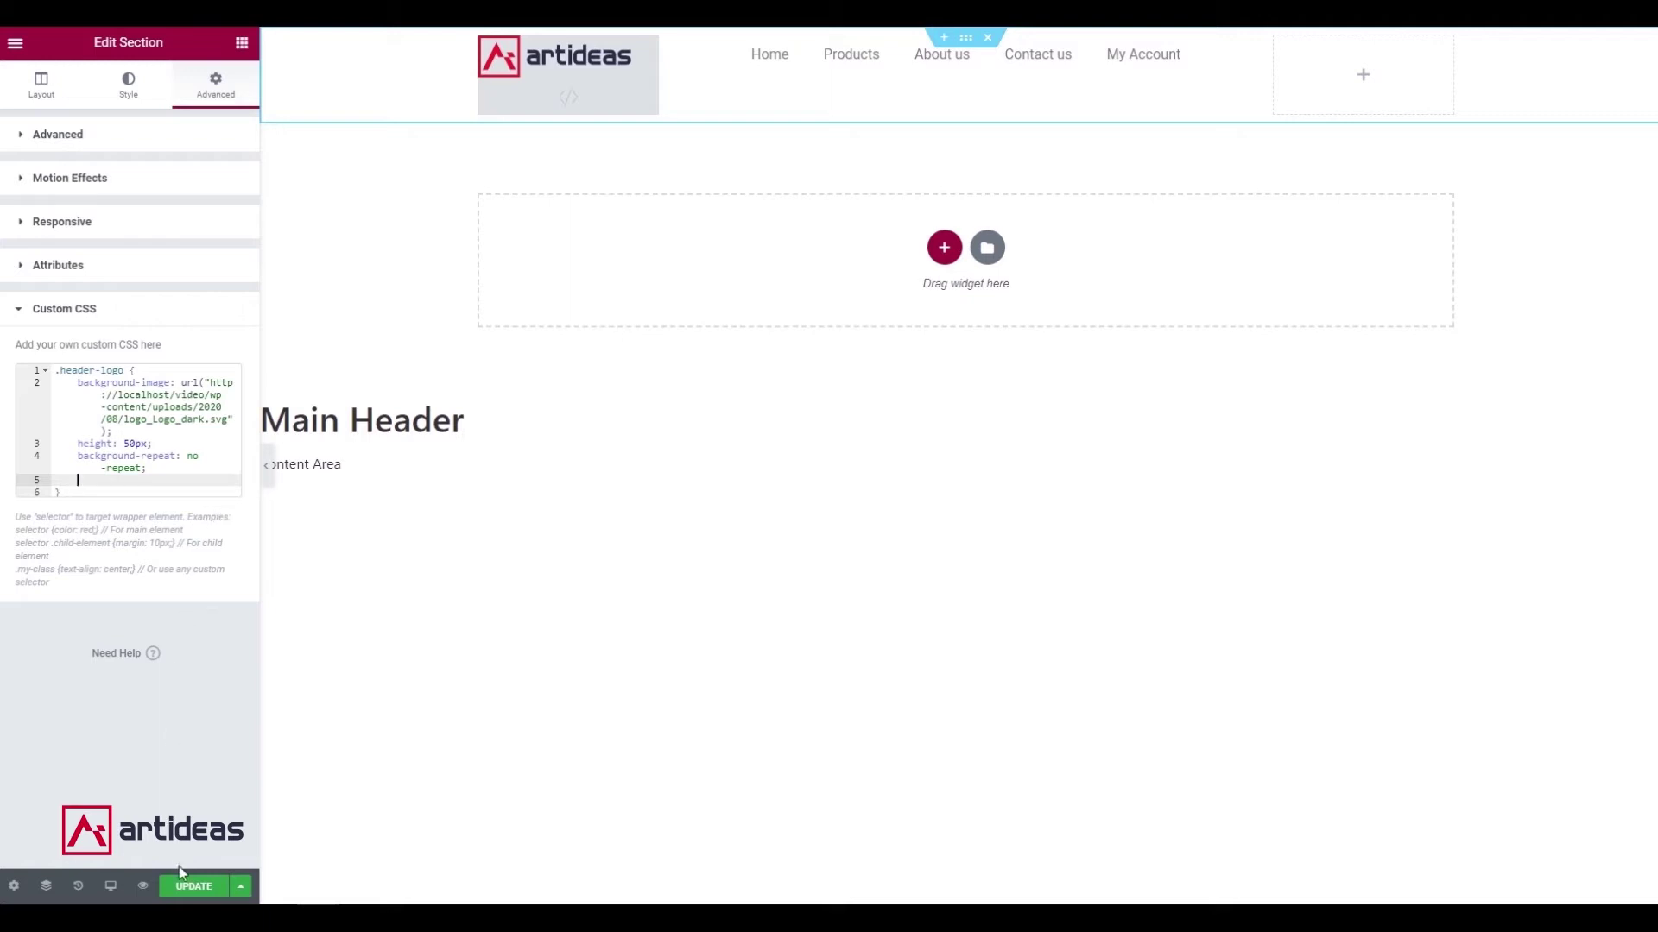
{"action": "left_click", "coordinate": [190, 887]}
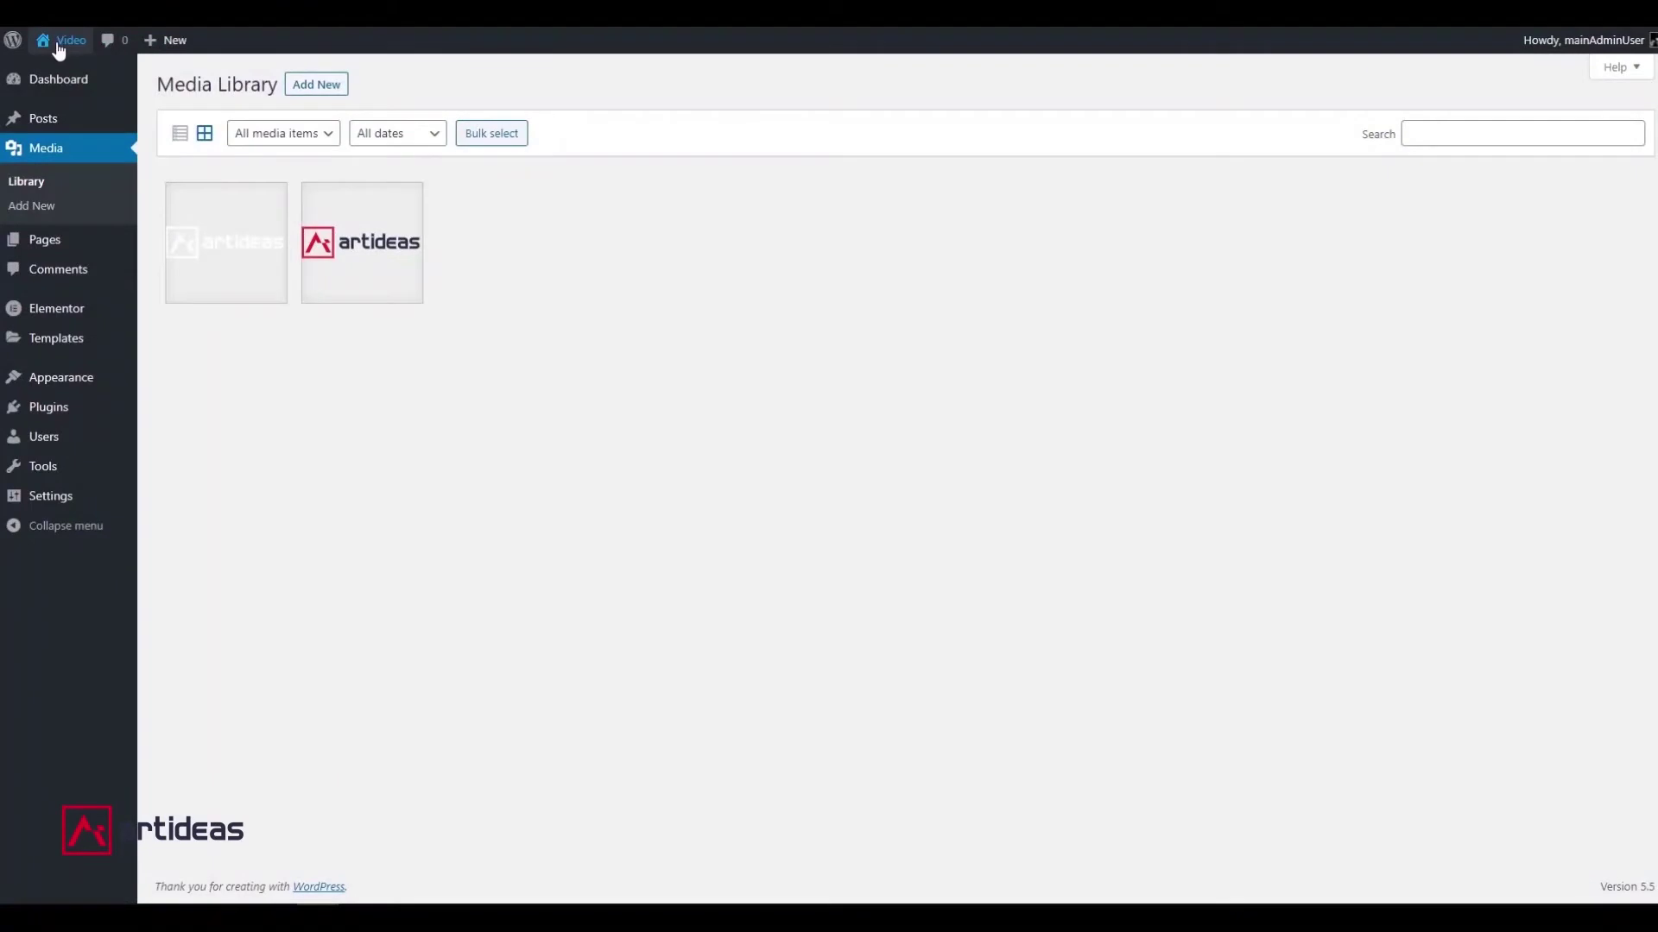
{"action": "mouse_move", "coordinate": [57, 42]}
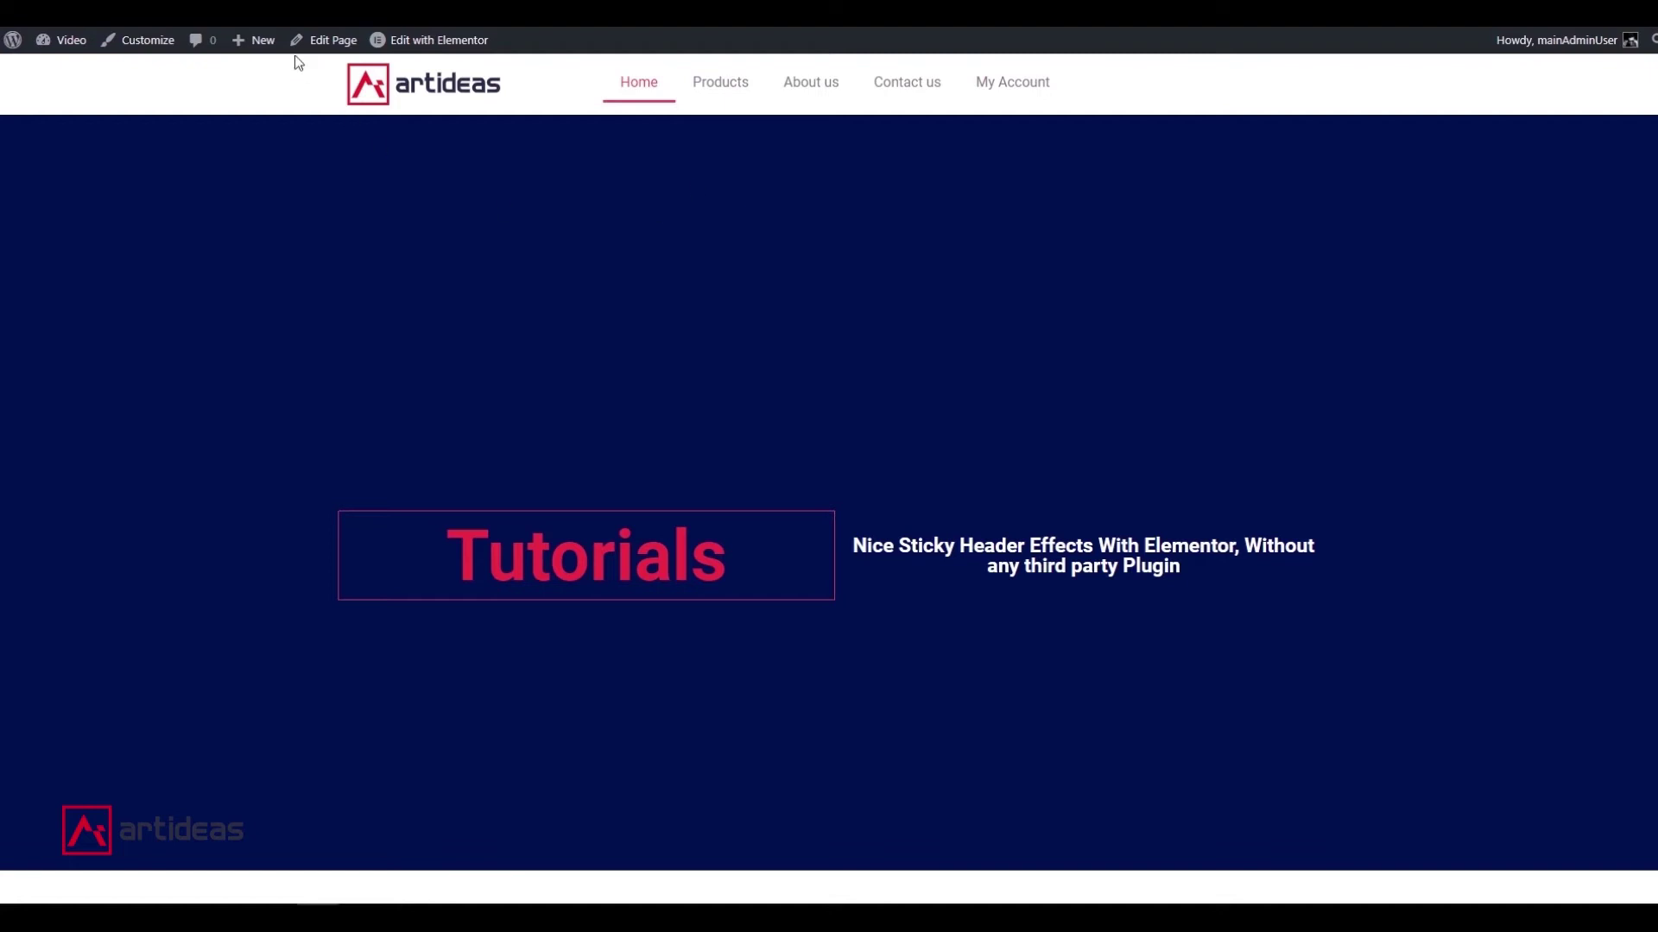
Unlink the header section's margin values, set its bottom margin to -100 and update the template.
{"action": "left_click", "coordinate": [259, 13]}
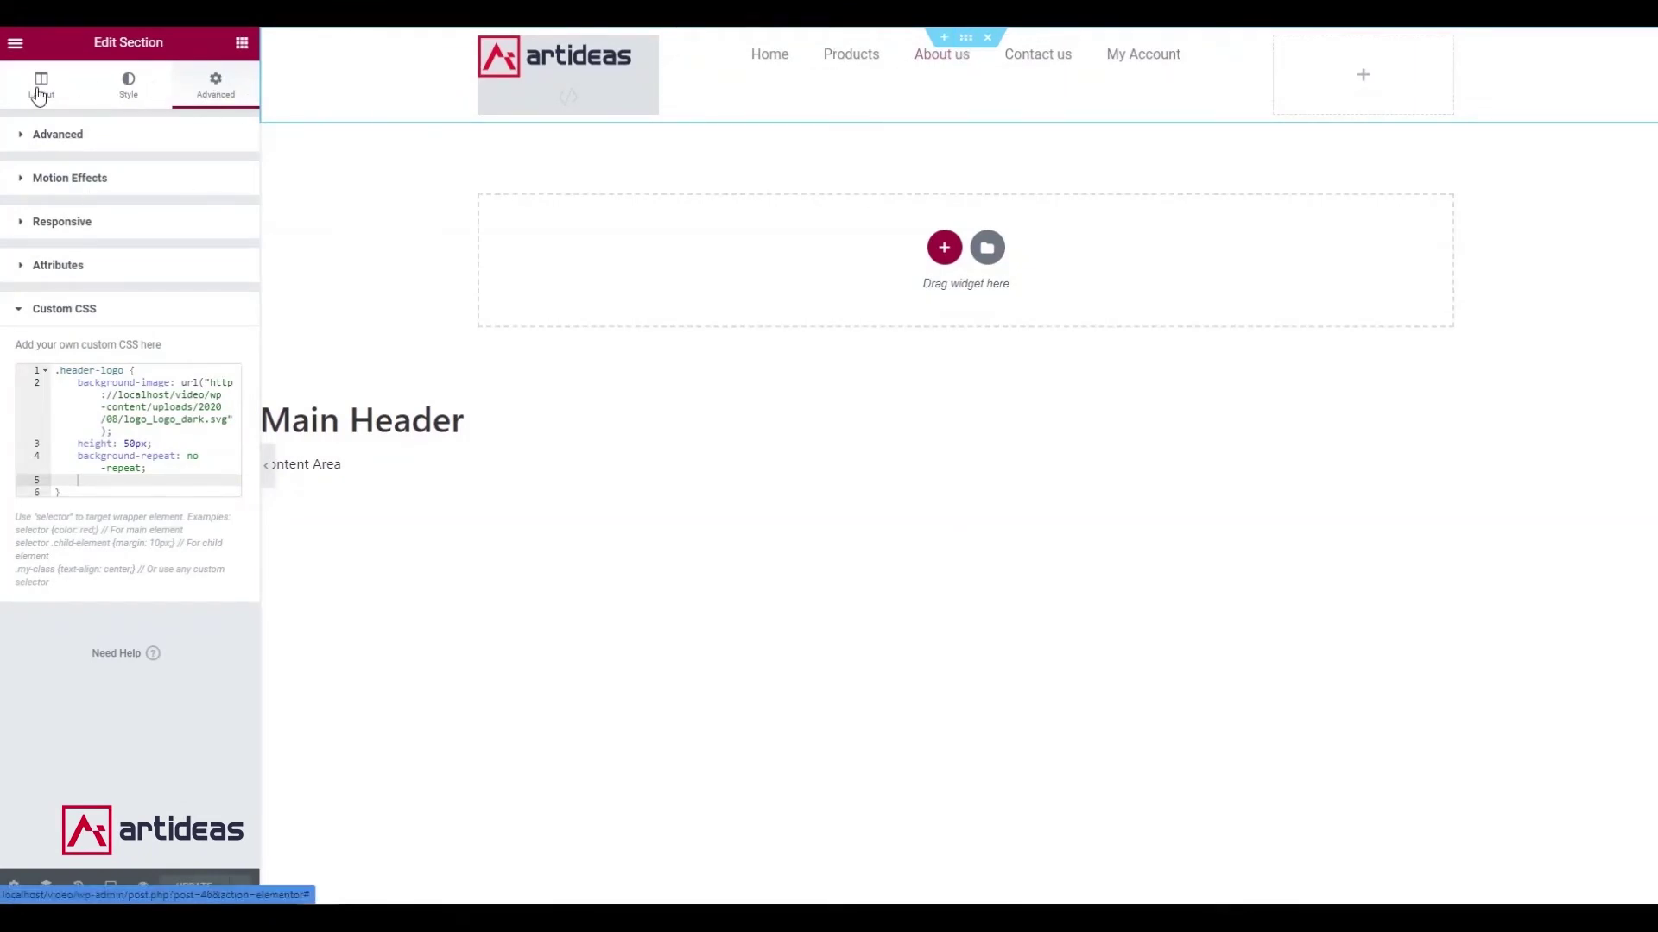
{"action": "left_click", "coordinate": [22, 312]}
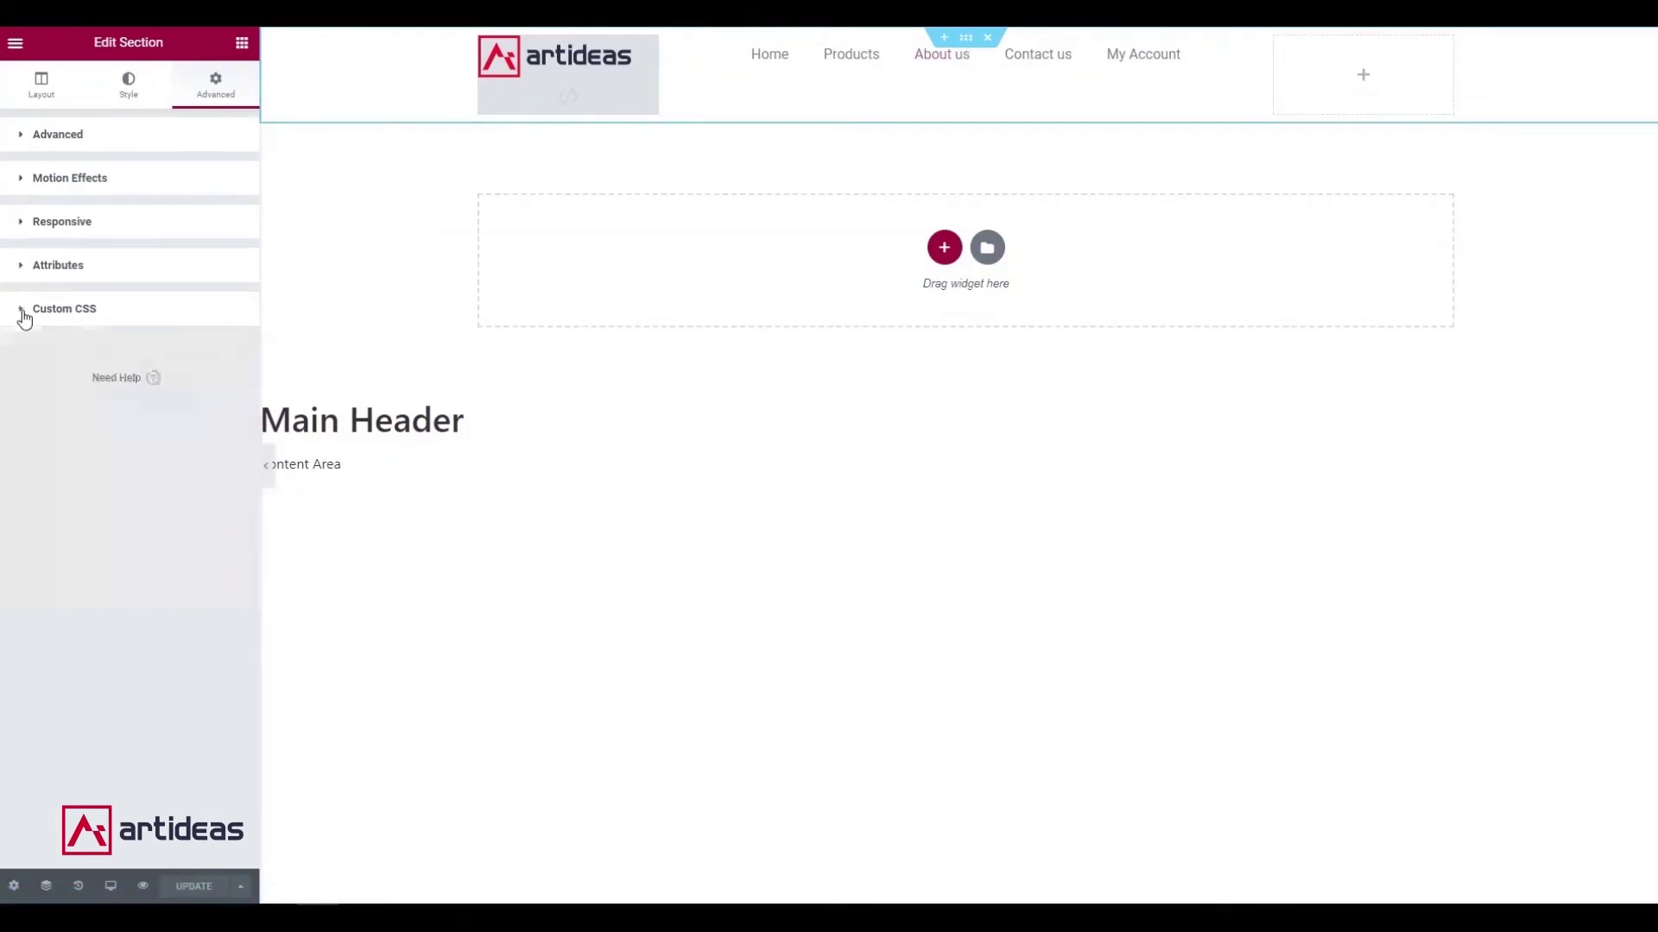
{"action": "left_click", "coordinate": [24, 138]}
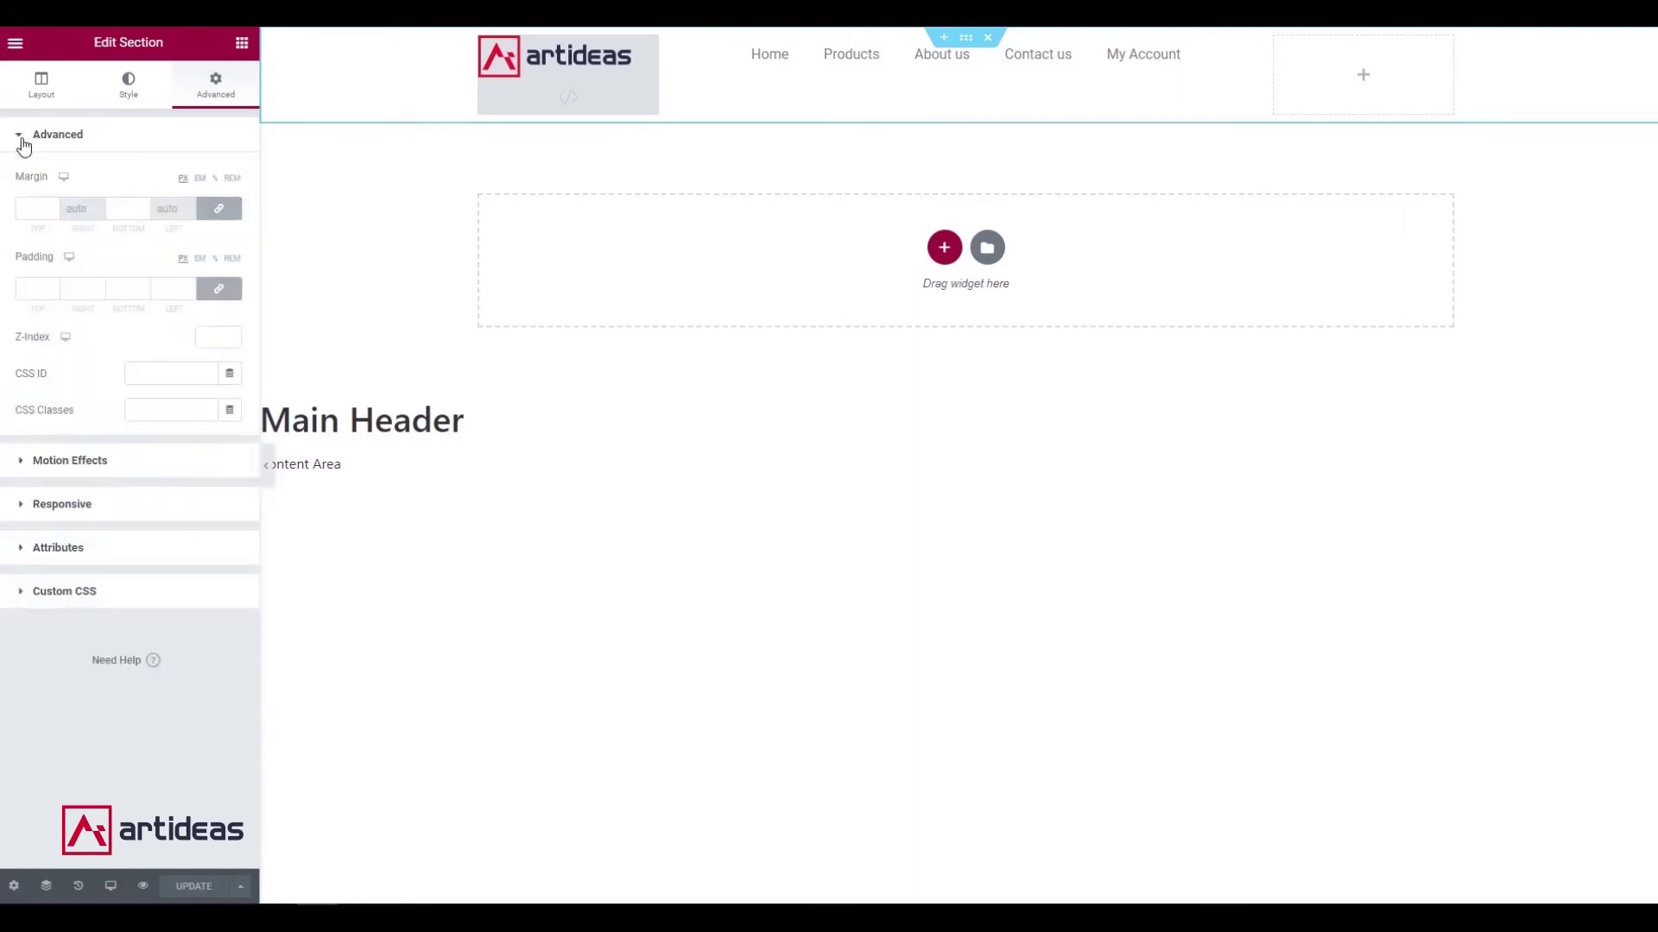
{"action": "left_click", "coordinate": [219, 208]}
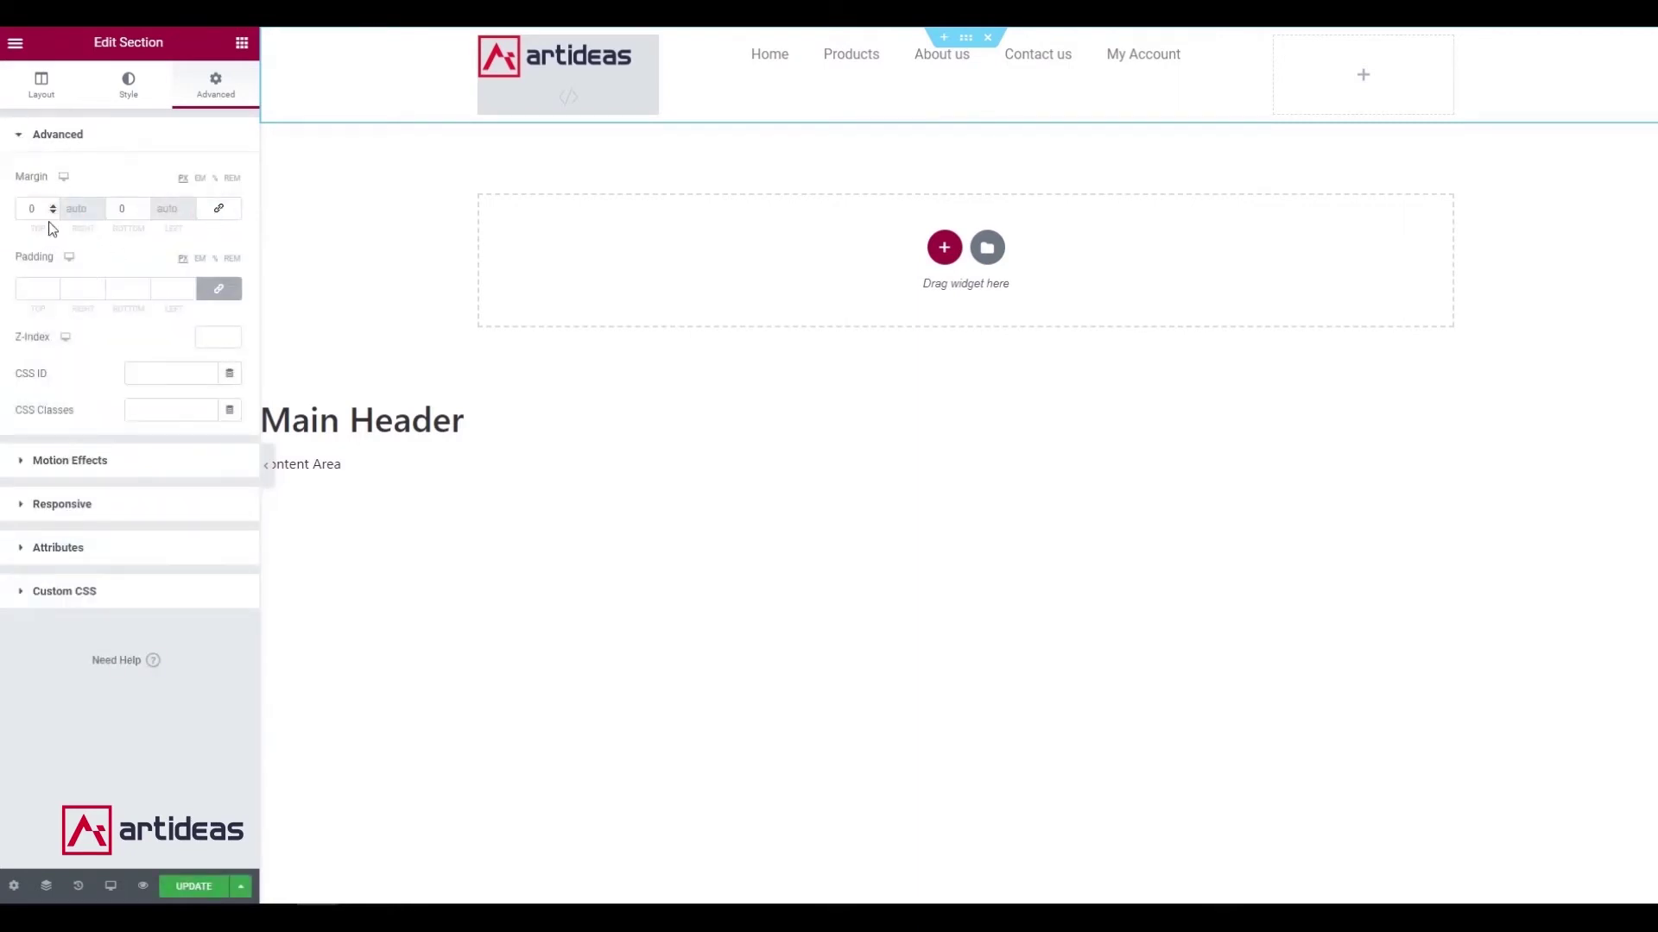
{"action": "left_click", "coordinate": [118, 210]}
{"action": "left_click", "coordinate": [144, 212]}
{"action": "left_click_drag", "start_coordinate": [144, 213], "coordinate": [144, 212]}
{"action": "left_click", "coordinate": [182, 888]}
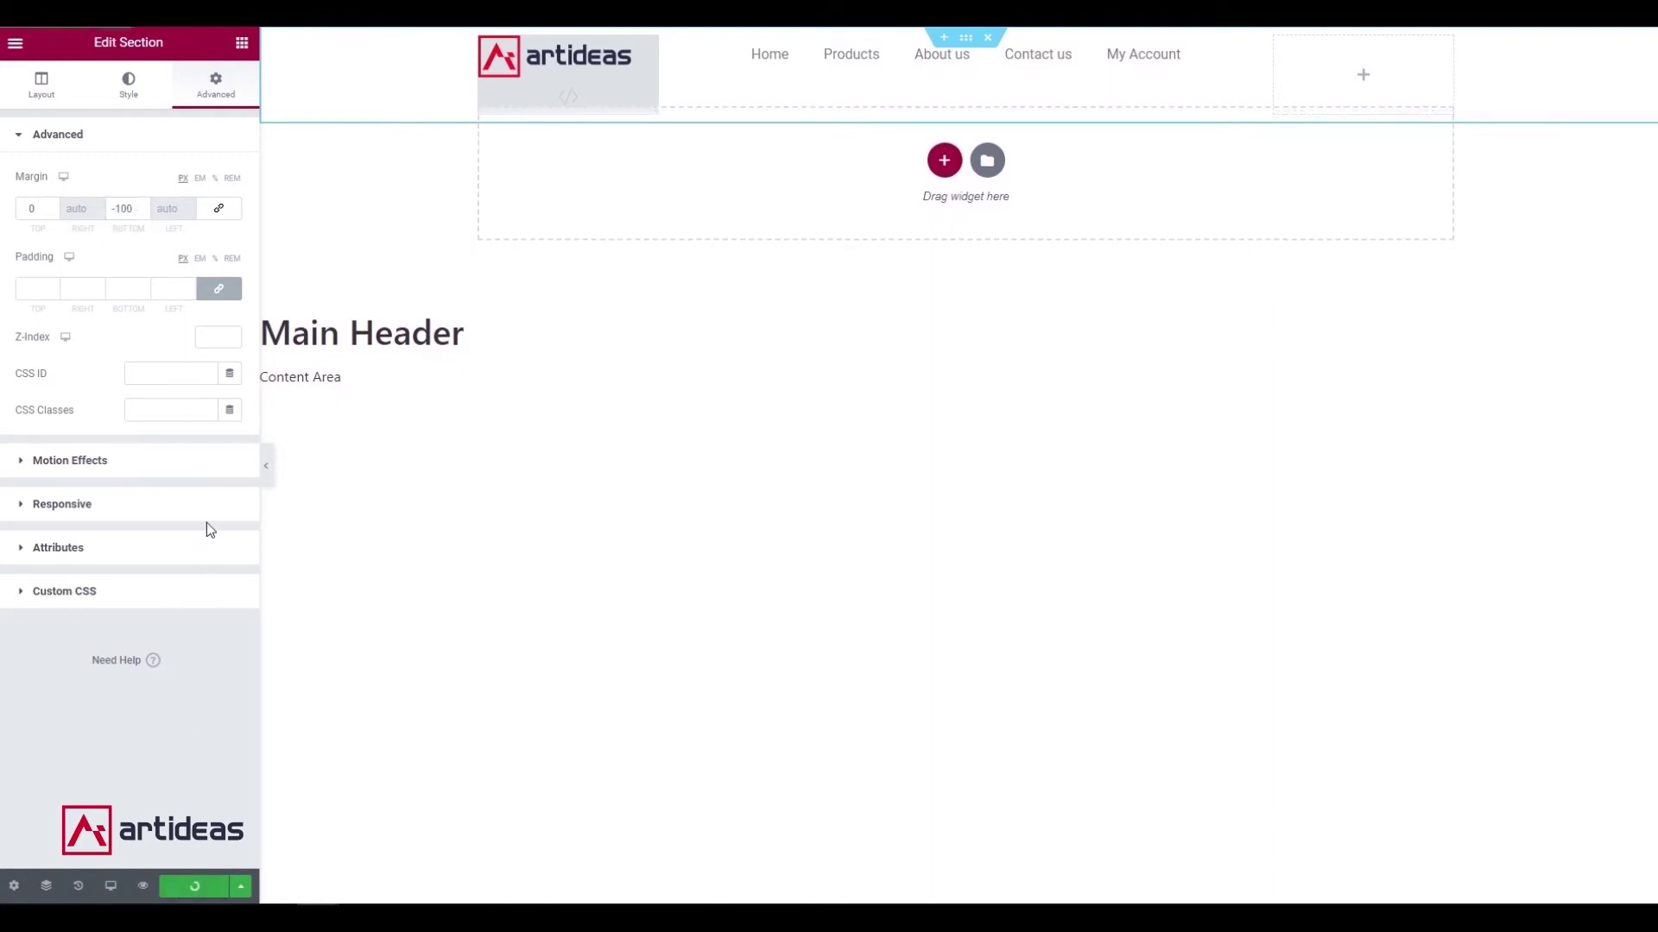
Set the Z-Index of the header's HTML logo widget to 100, update the template and check the header on the home page.
{"action": "left_click", "coordinate": [129, 84]}
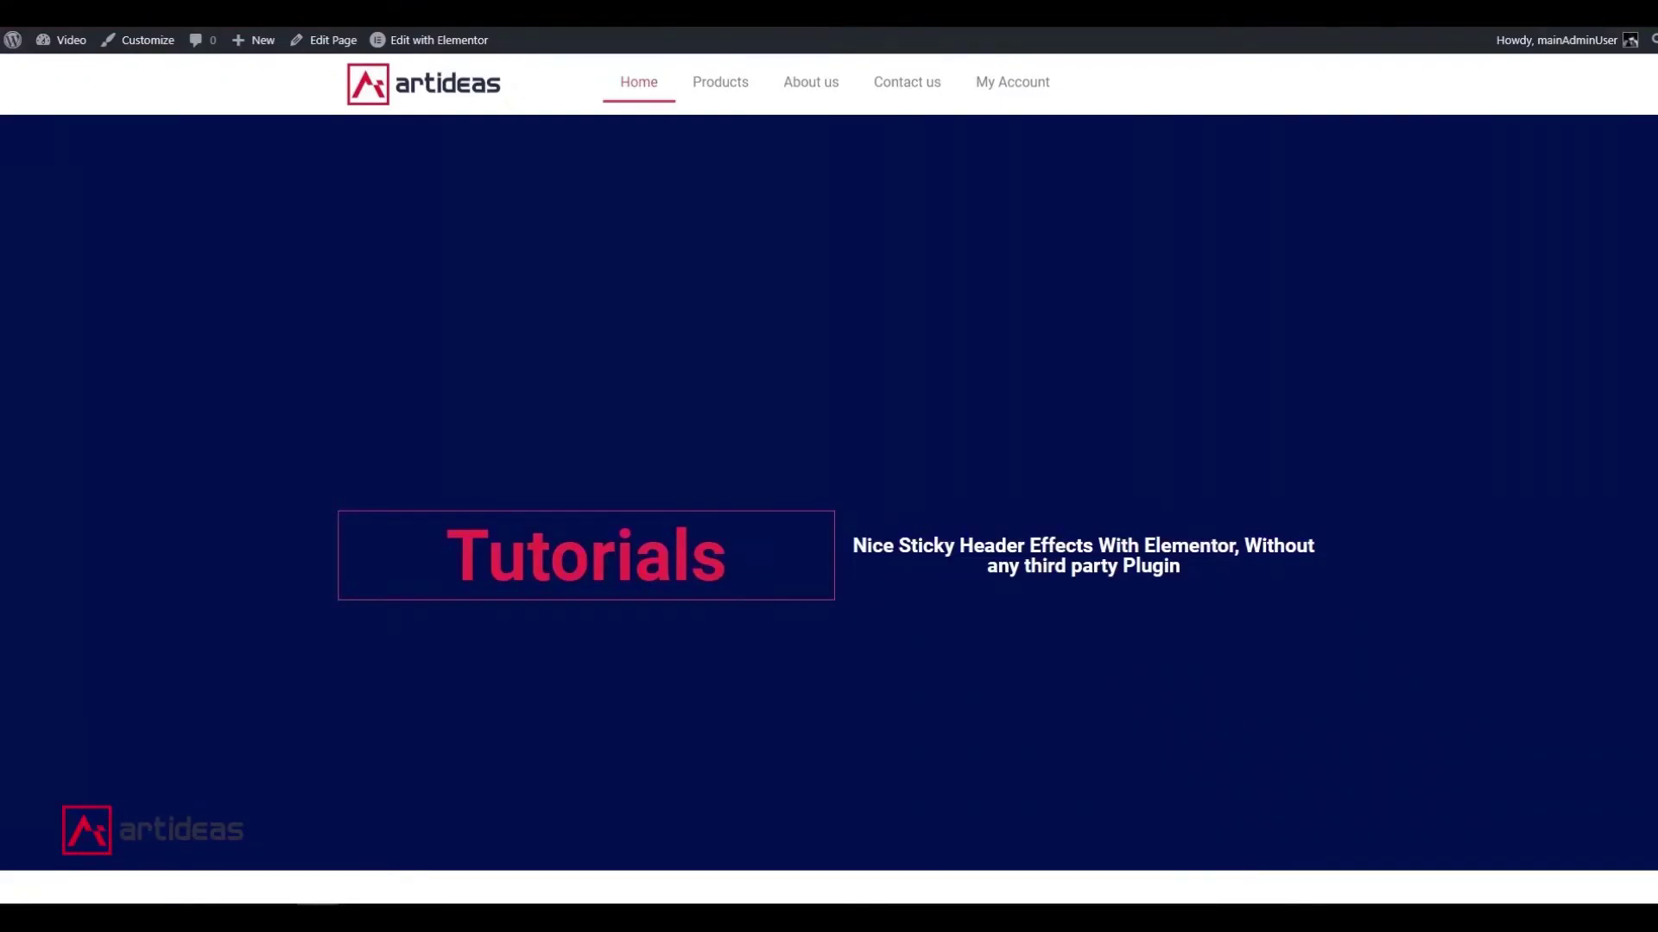
{"action": "scroll", "coordinate": [747, 256], "scroll_direction": "down", "scroll_amount": 1}
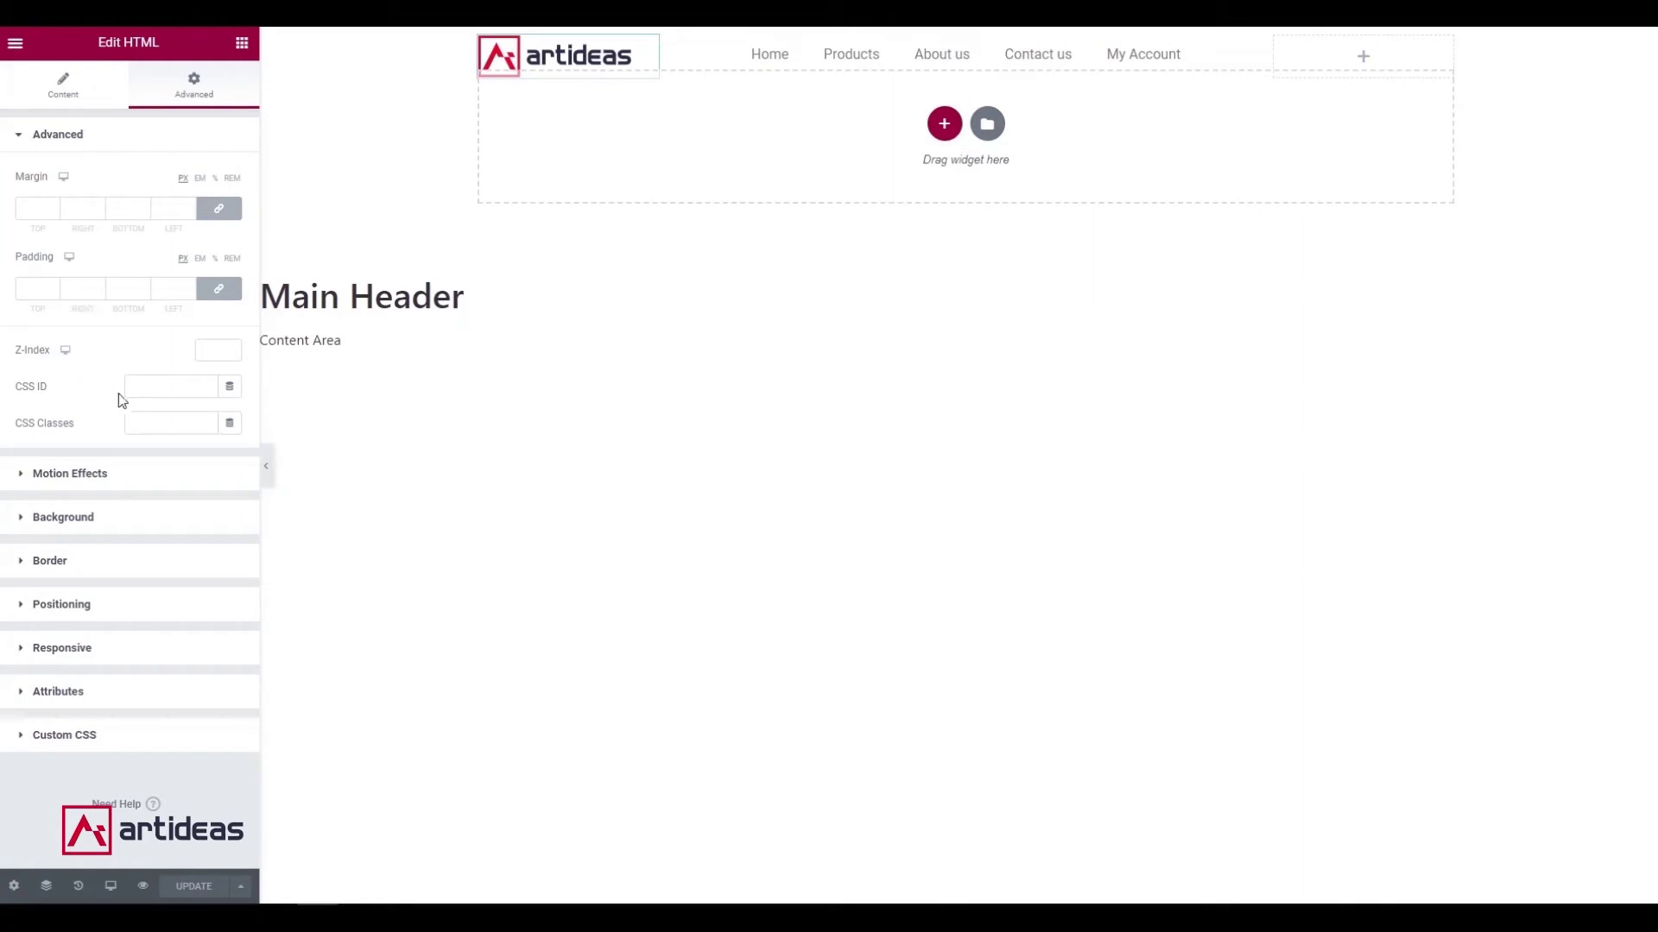
{"action": "left_click", "coordinate": [210, 350]}
{"action": "type", "text": "100"}
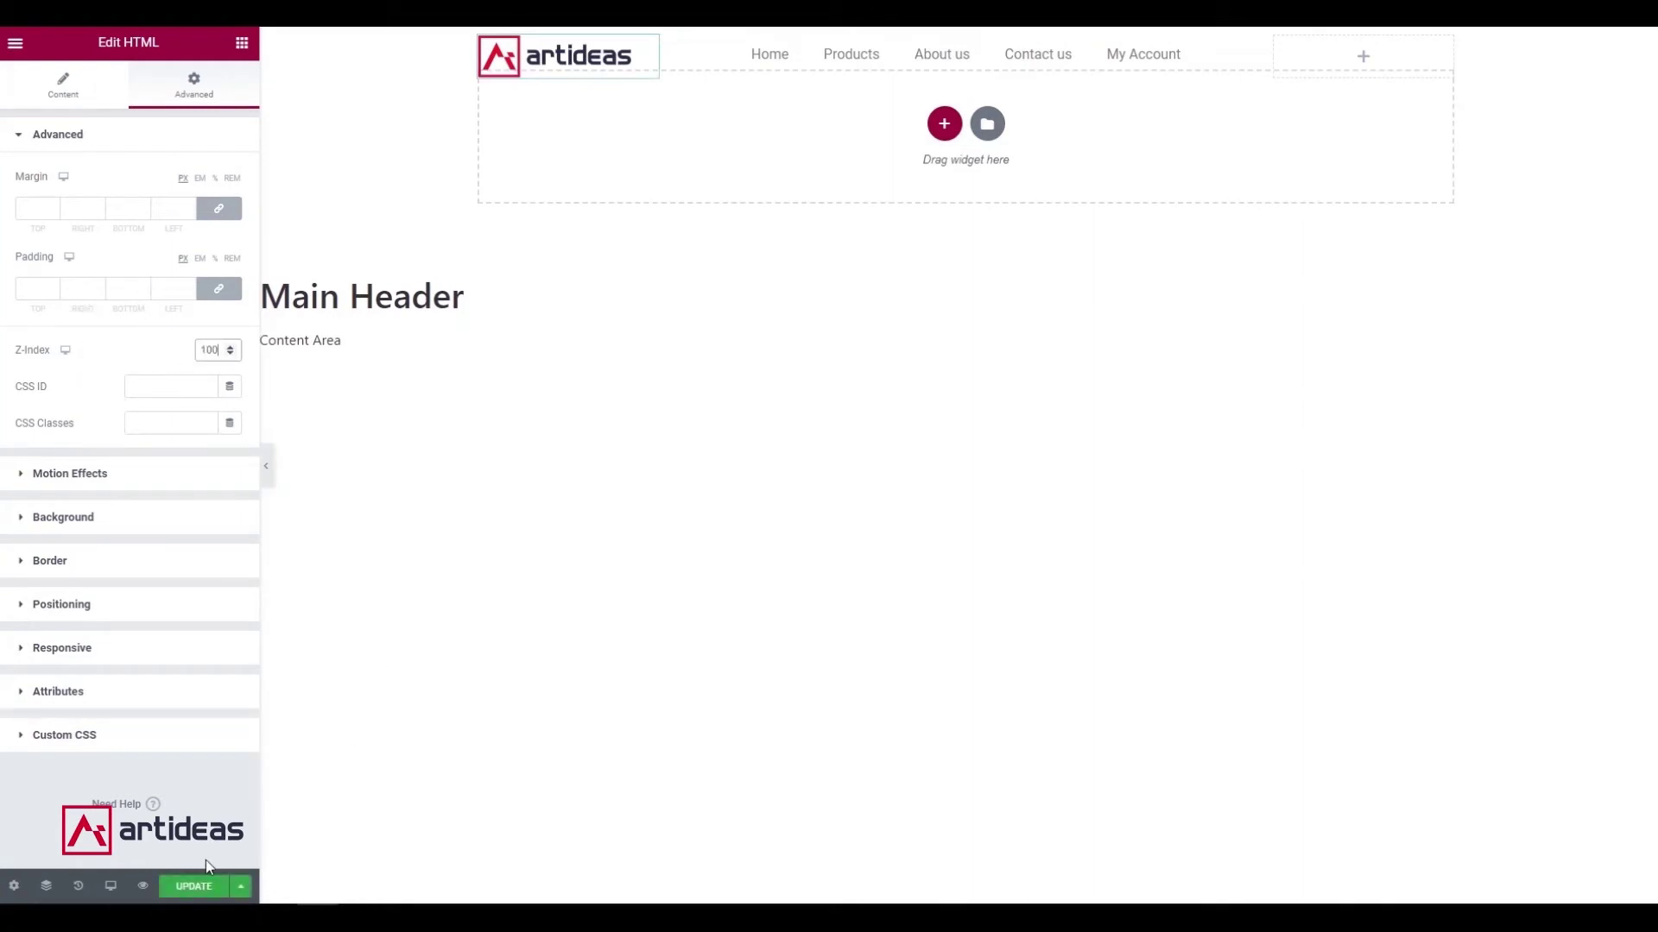
{"action": "left_click", "coordinate": [193, 886]}
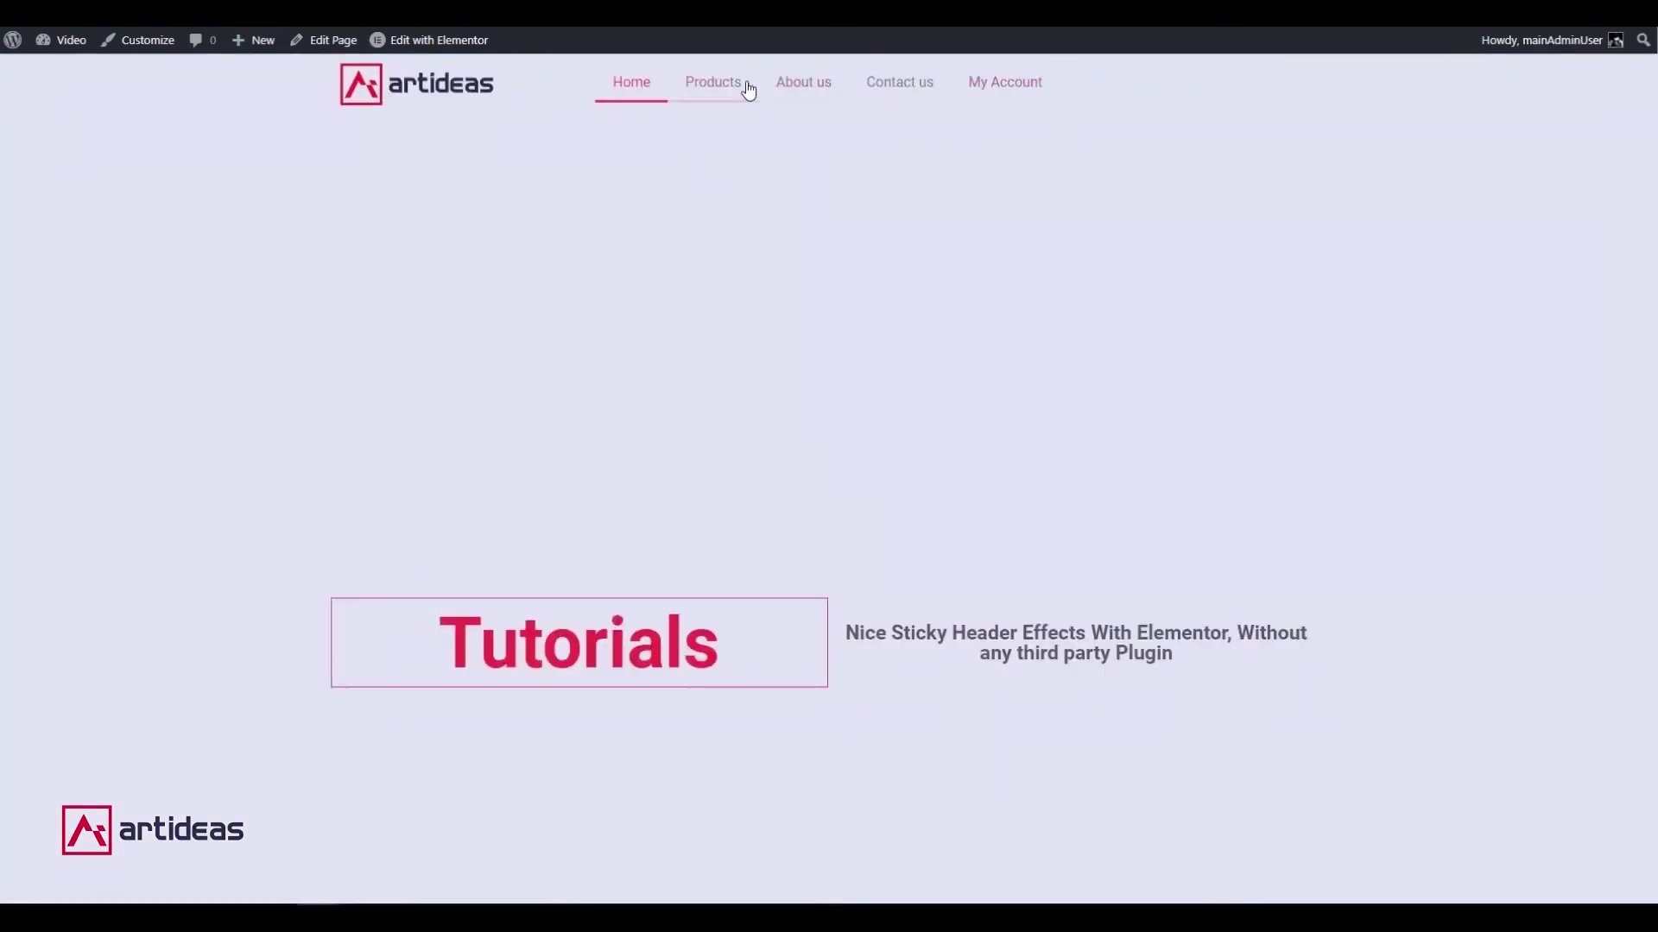
{"action": "scroll", "coordinate": [807, 293], "scroll_direction": "down", "scroll_amount": 3}
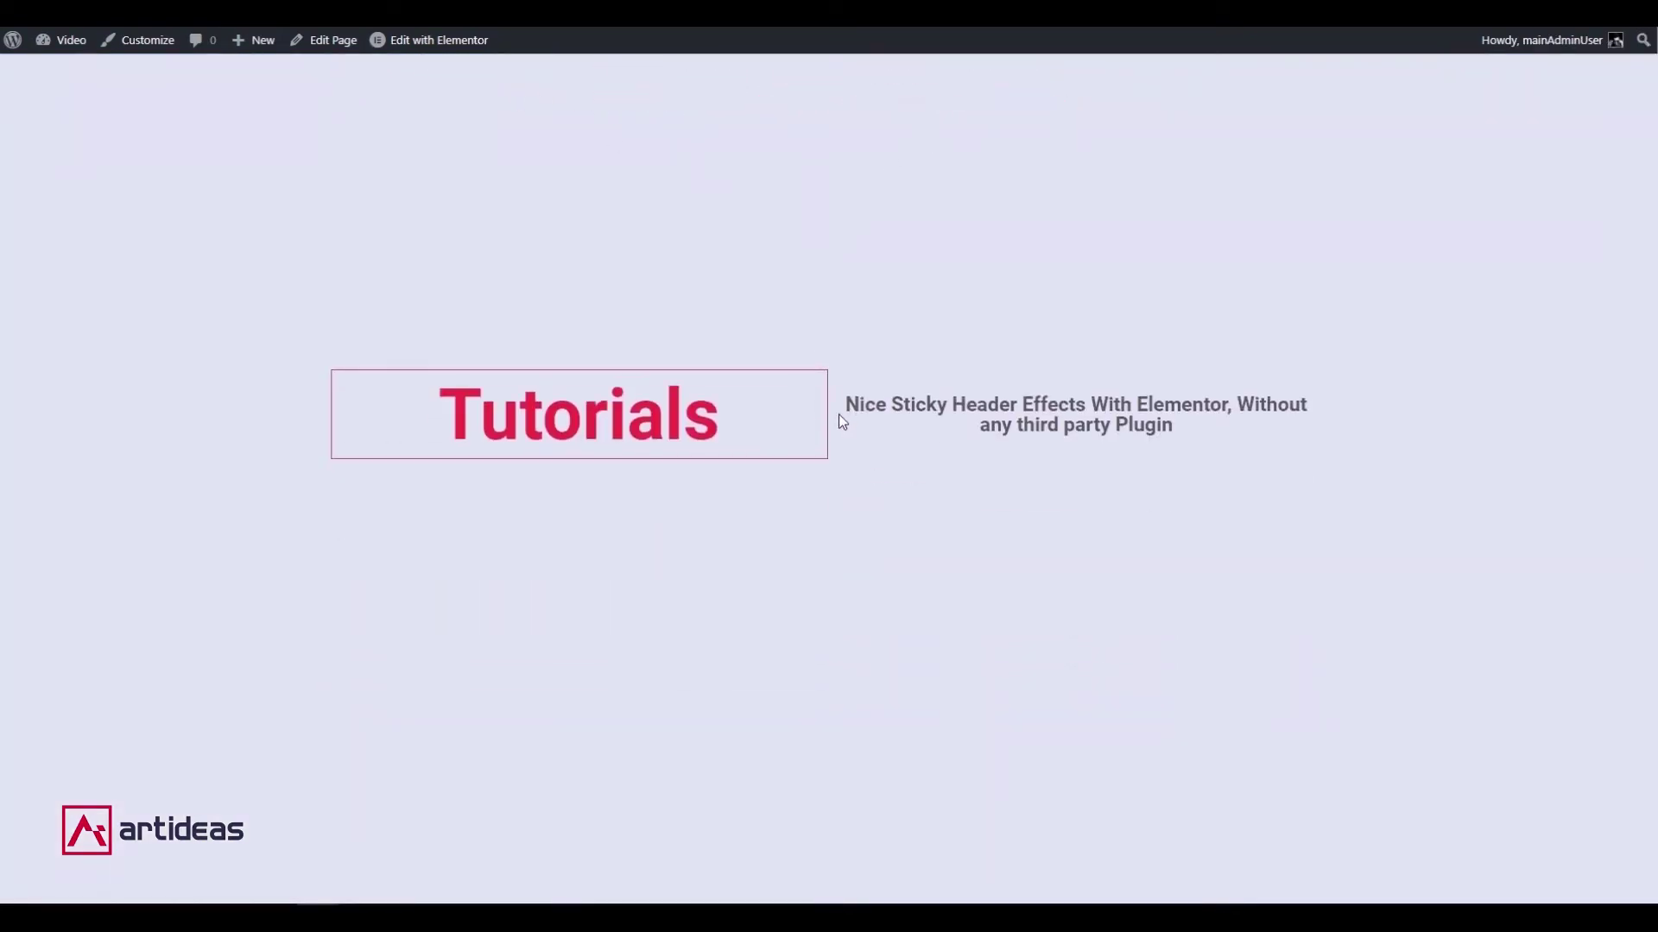
{"action": "scroll", "coordinate": [1143, 173], "scroll_direction": "up", "scroll_amount": 3}
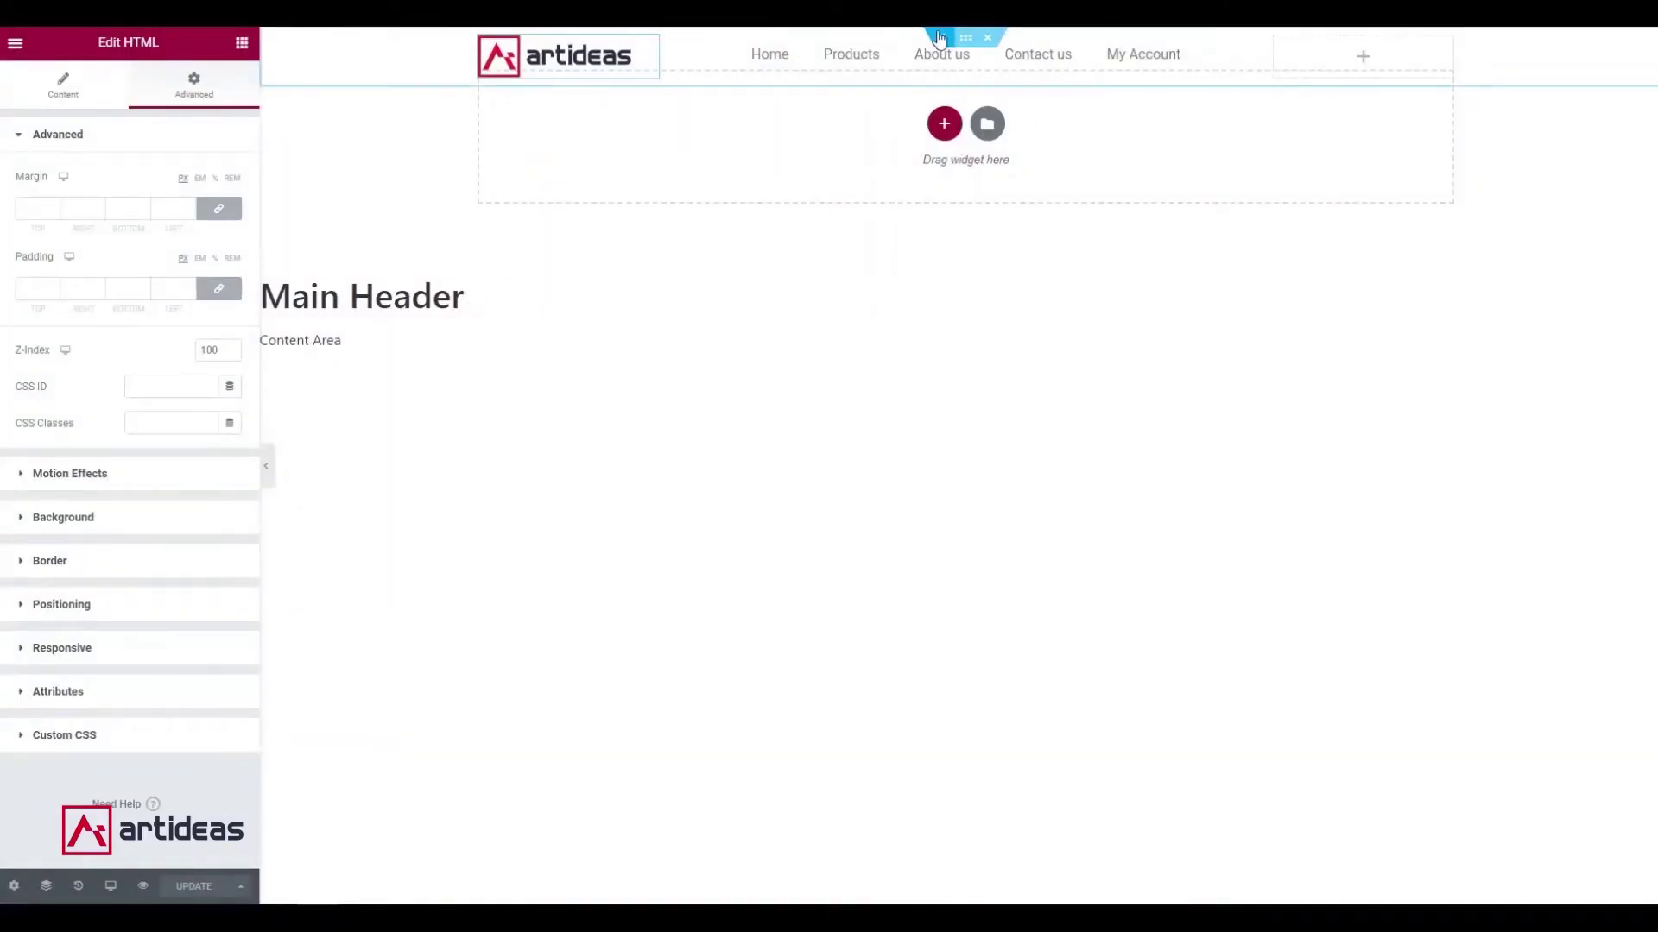
Set the header section's Sticky motion effect to Top and restrict it to Desktop only.
{"action": "left_click", "coordinate": [967, 39]}
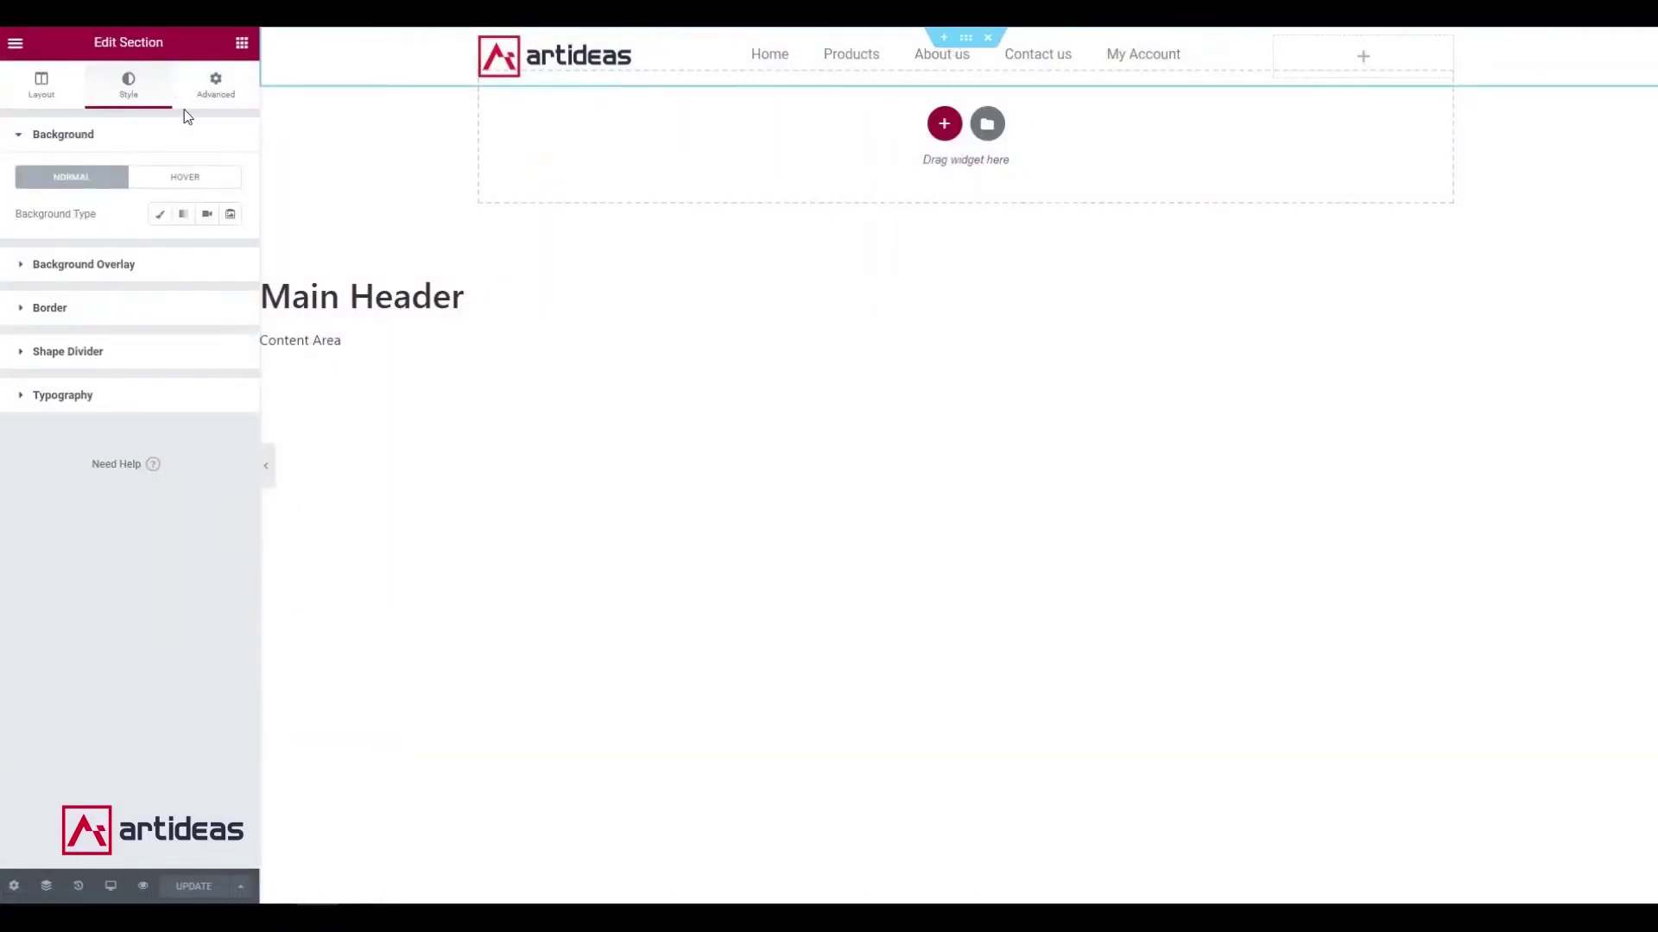
{"action": "left_click", "coordinate": [239, 94]}
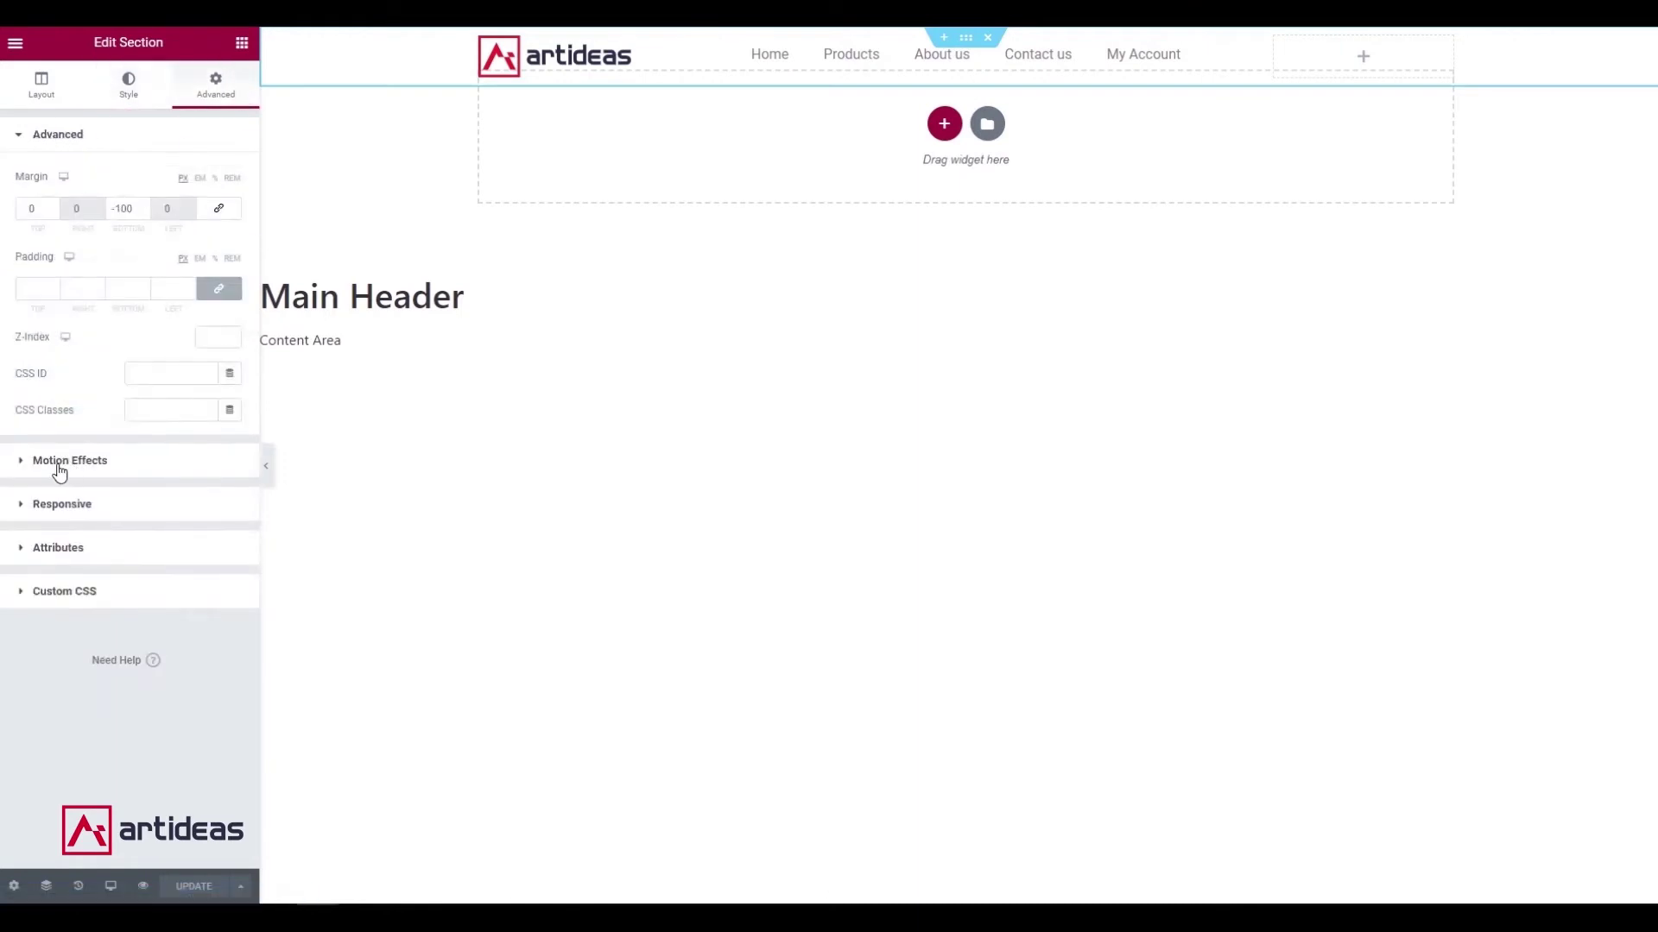
{"action": "left_click", "coordinate": [27, 467]}
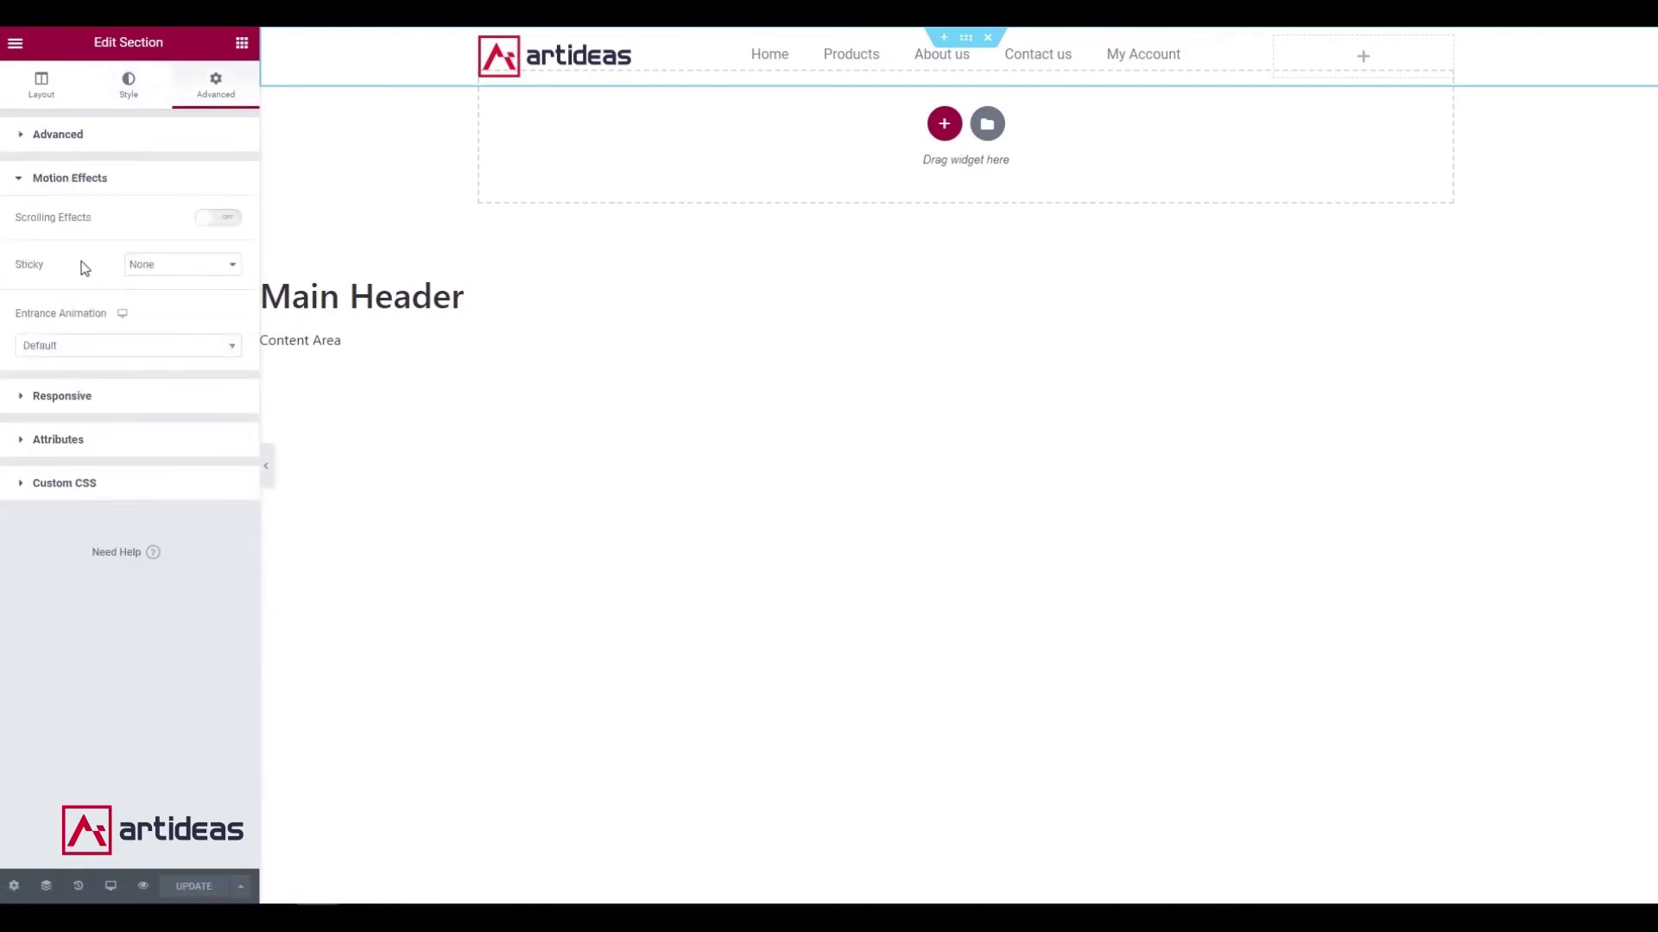
{"action": "left_click", "coordinate": [160, 265]}
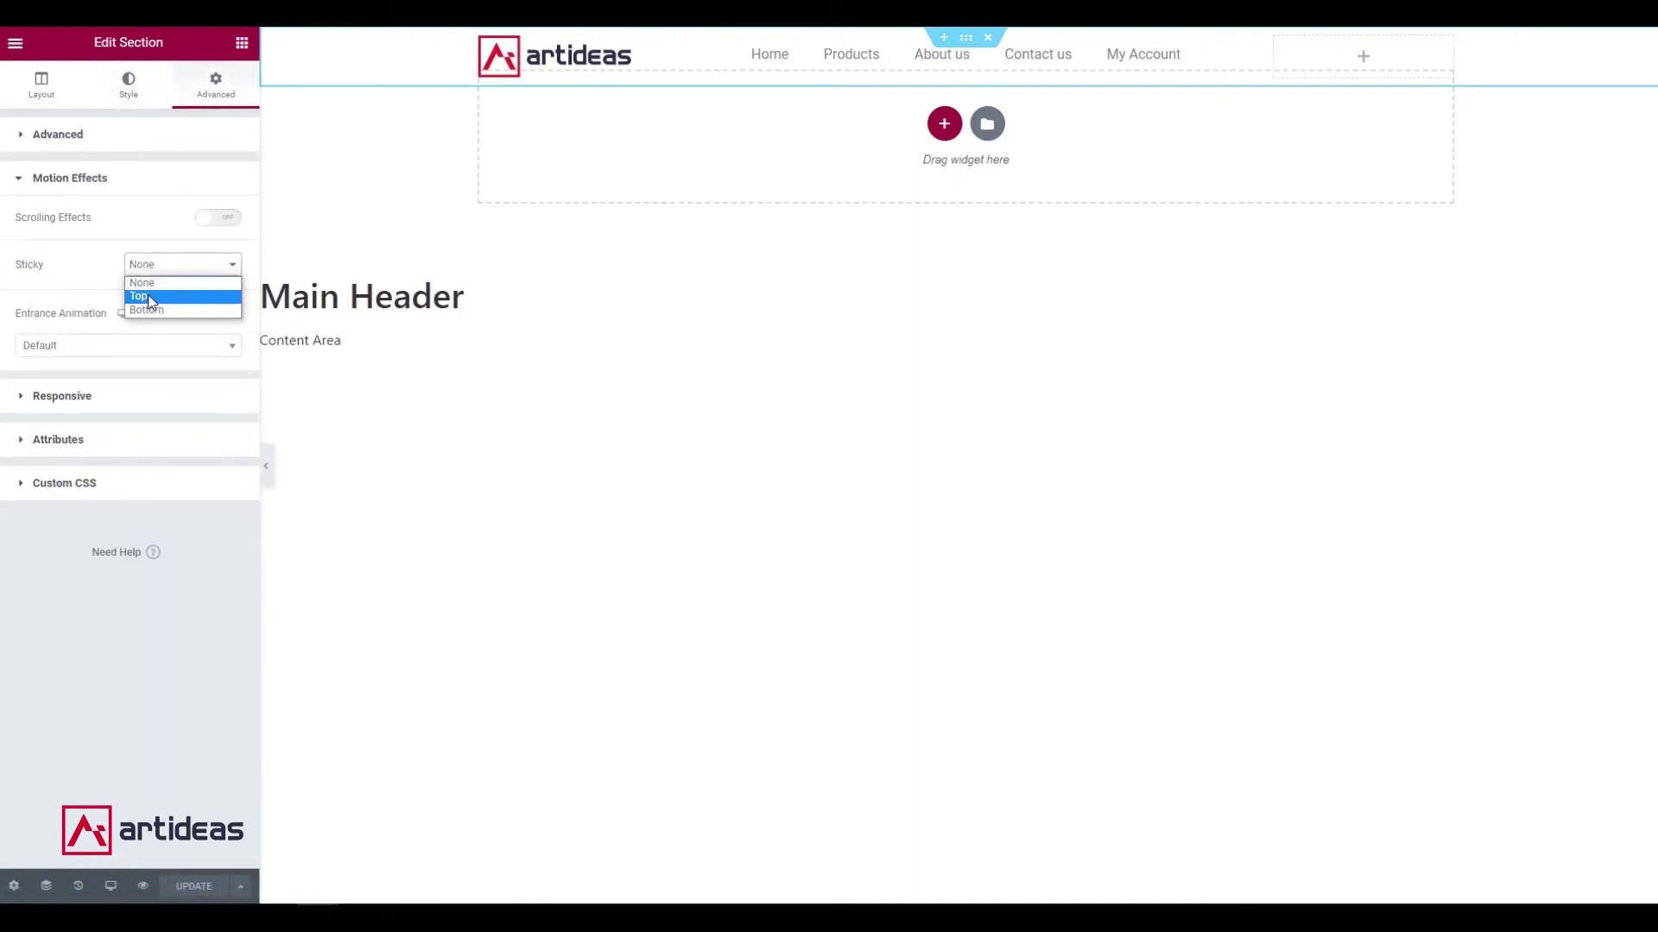
{"action": "left_click", "coordinate": [147, 296]}
{"action": "left_click", "coordinate": [125, 321]}
{"action": "left_click", "coordinate": [82, 321]}
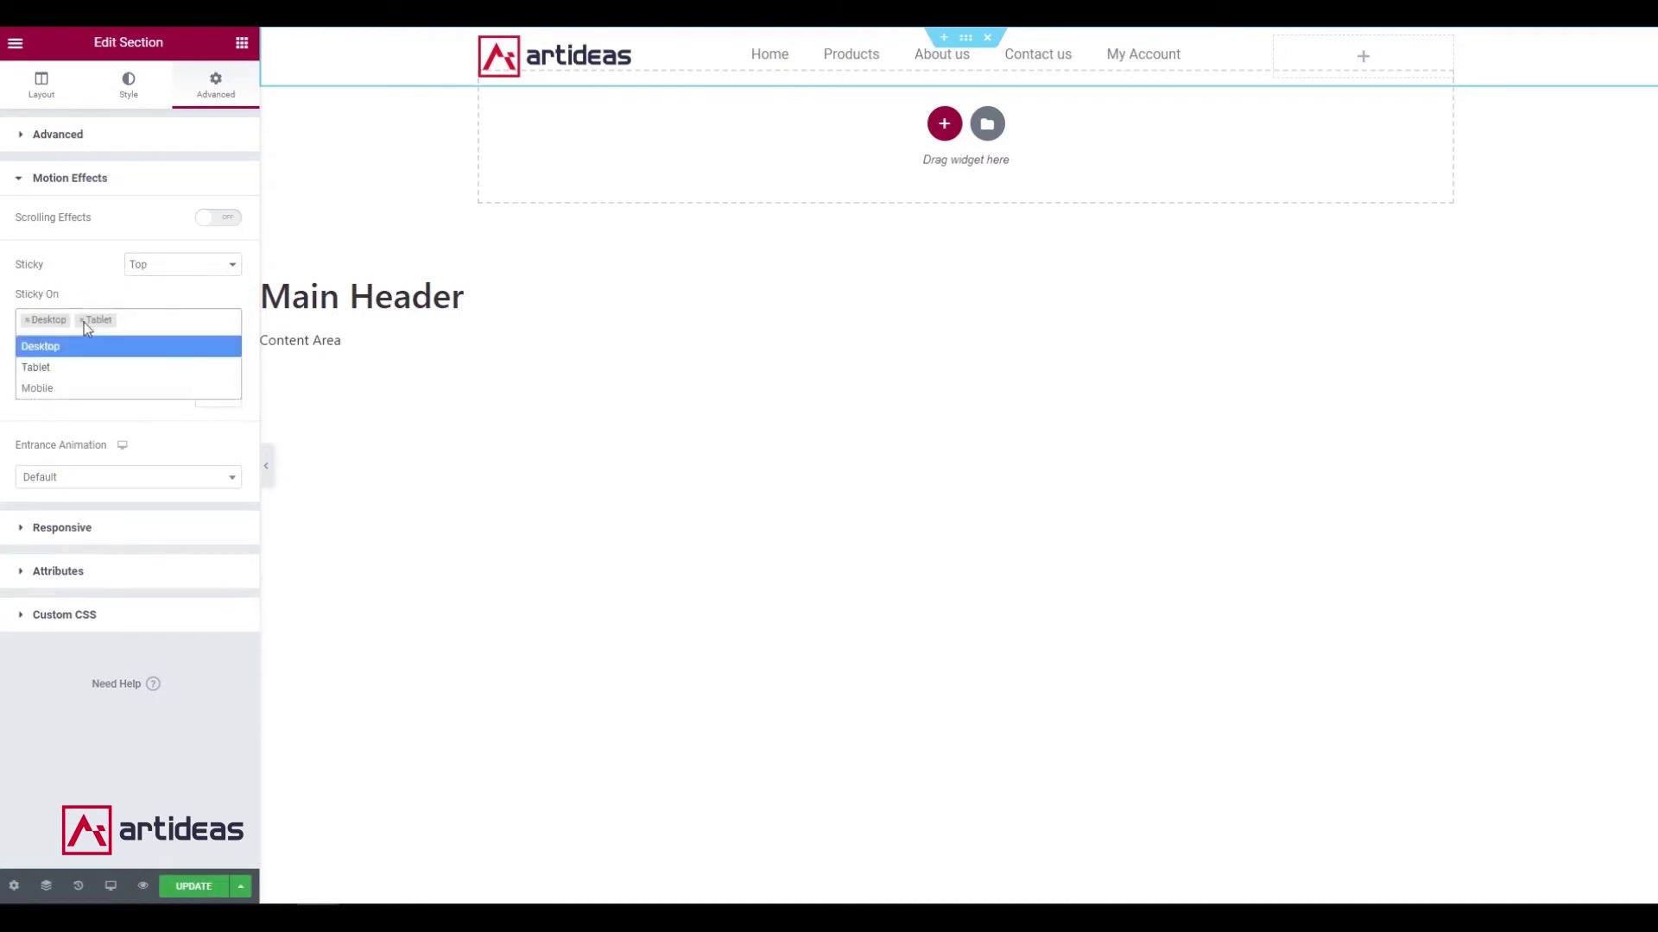
{"action": "left_click", "coordinate": [93, 296]}
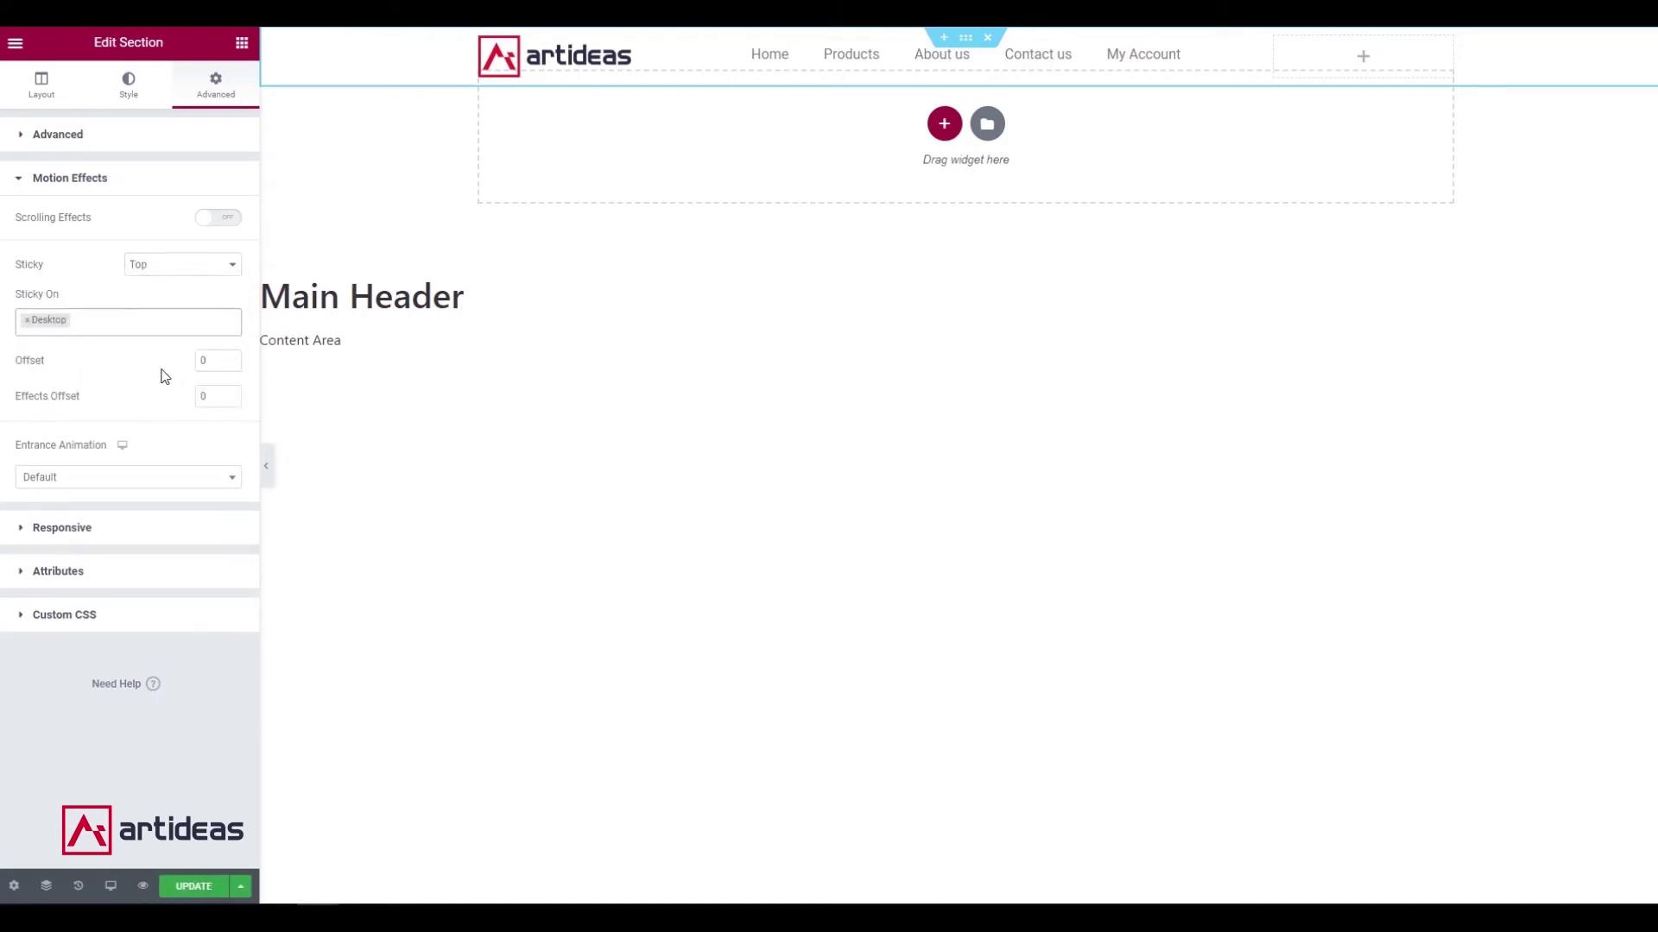
Set the Effects Offset of the sticky header section to 100 and update the template.
{"action": "double_click", "coordinate": [210, 393]}
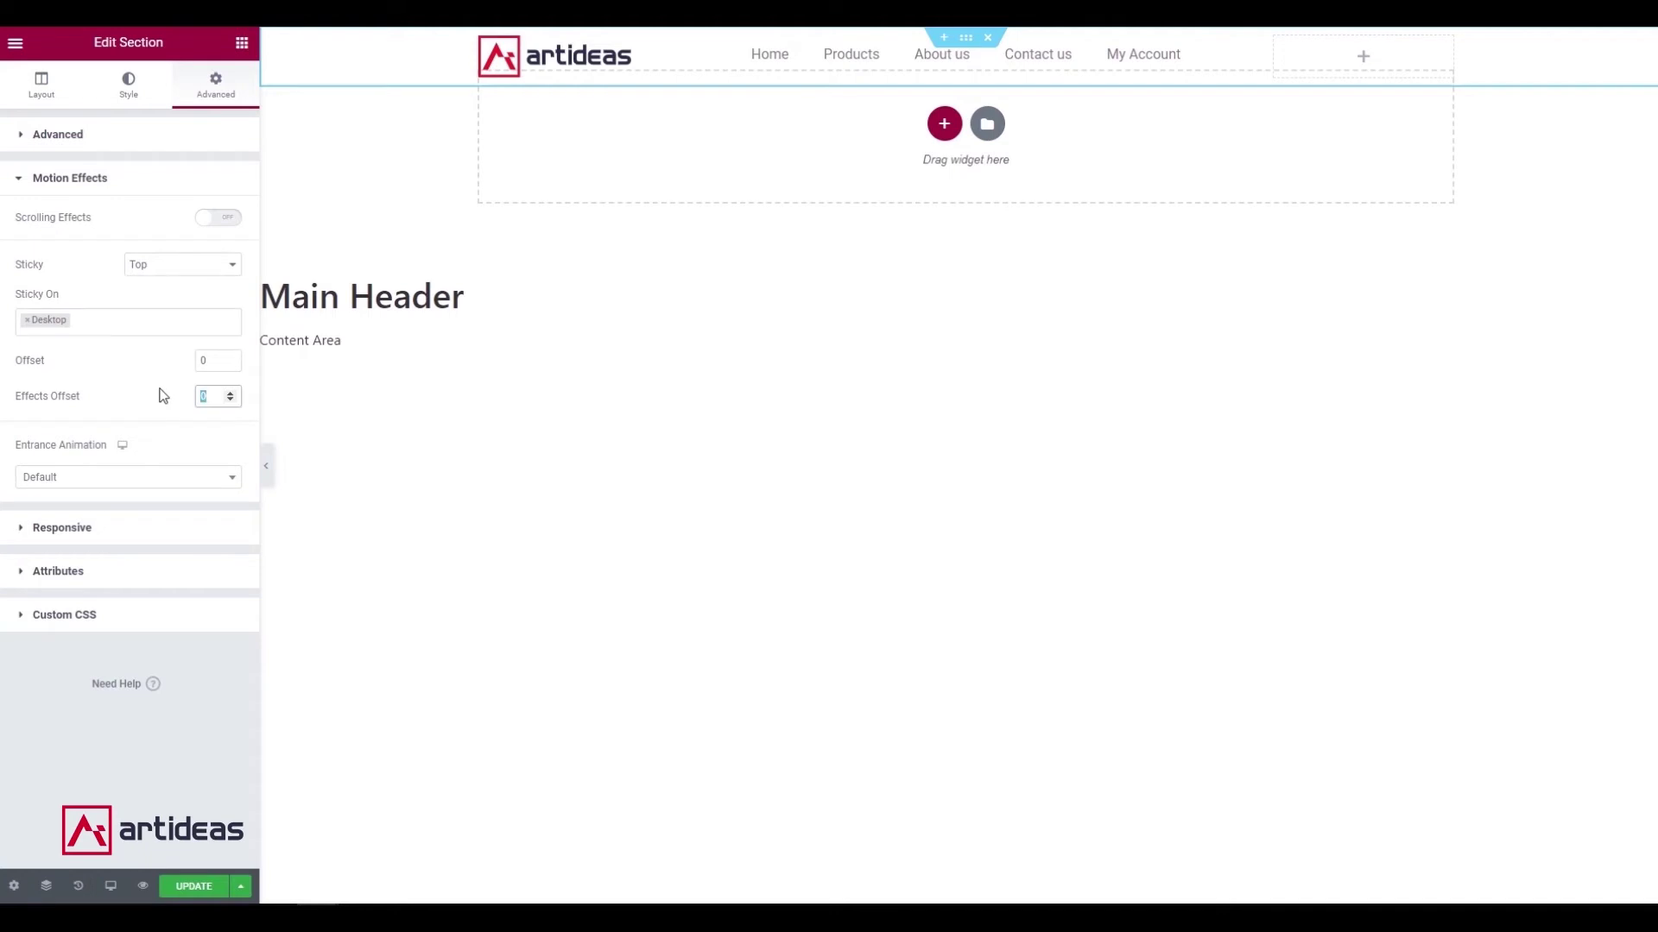
{"action": "type", "text": "100"}
{"action": "left_click", "coordinate": [185, 873]}
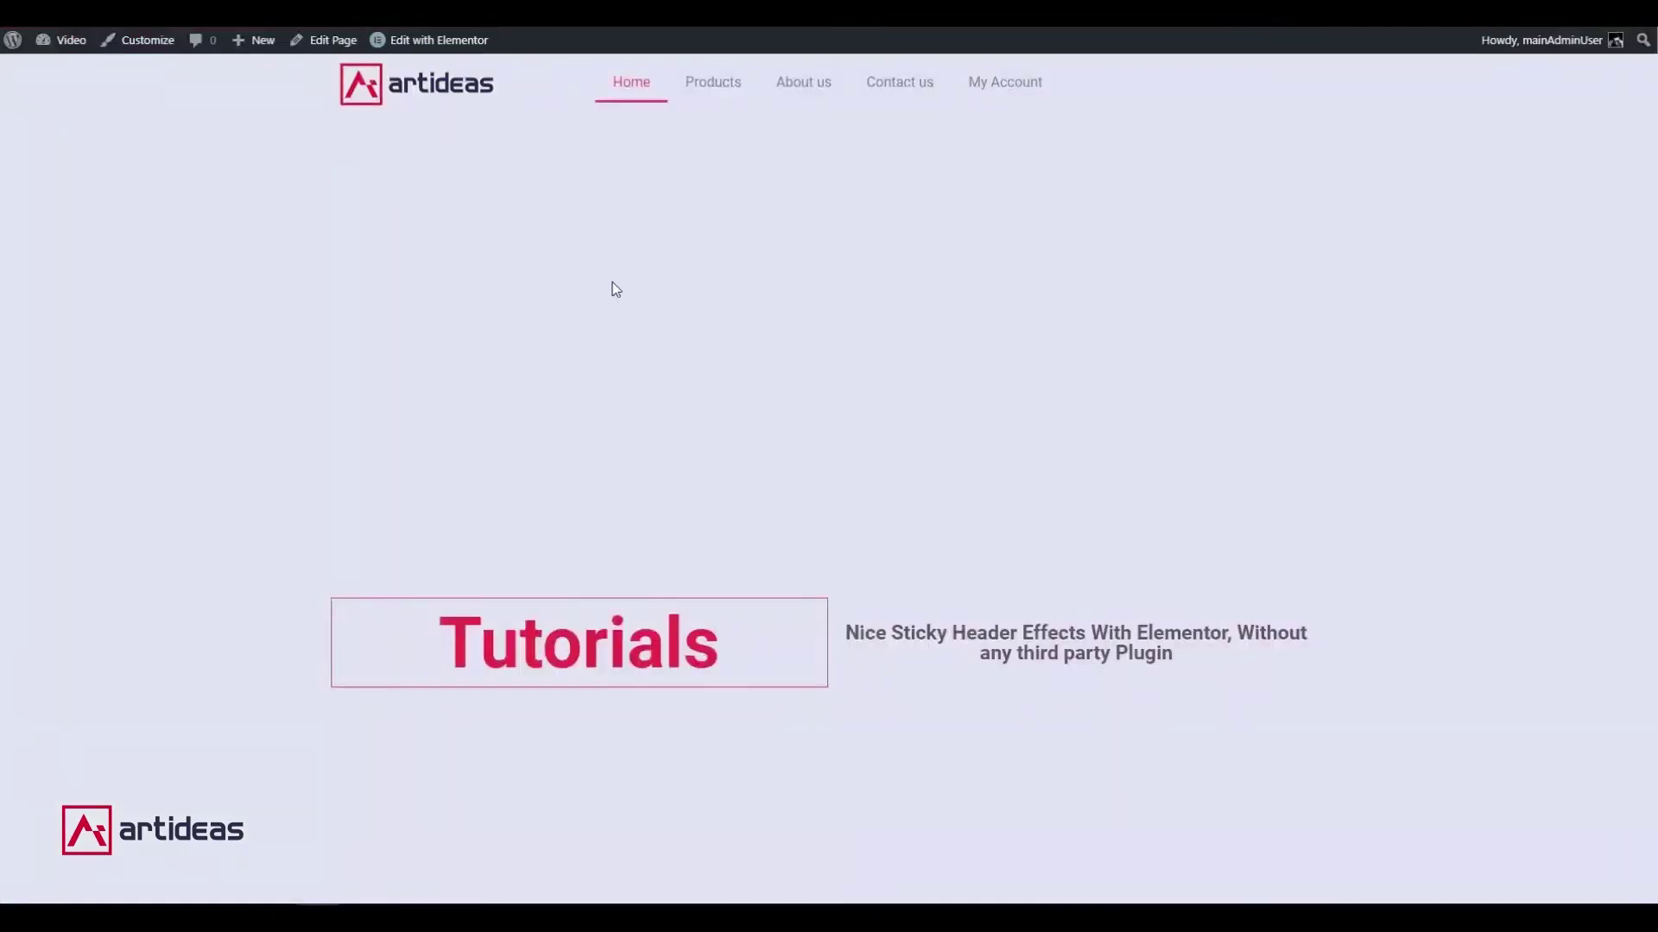
Examine on the home page how the logo and menu of the sticky header behave while the page scrolls.
{"action": "scroll", "coordinate": [717, 337], "scroll_direction": "down", "scroll_amount": 3}
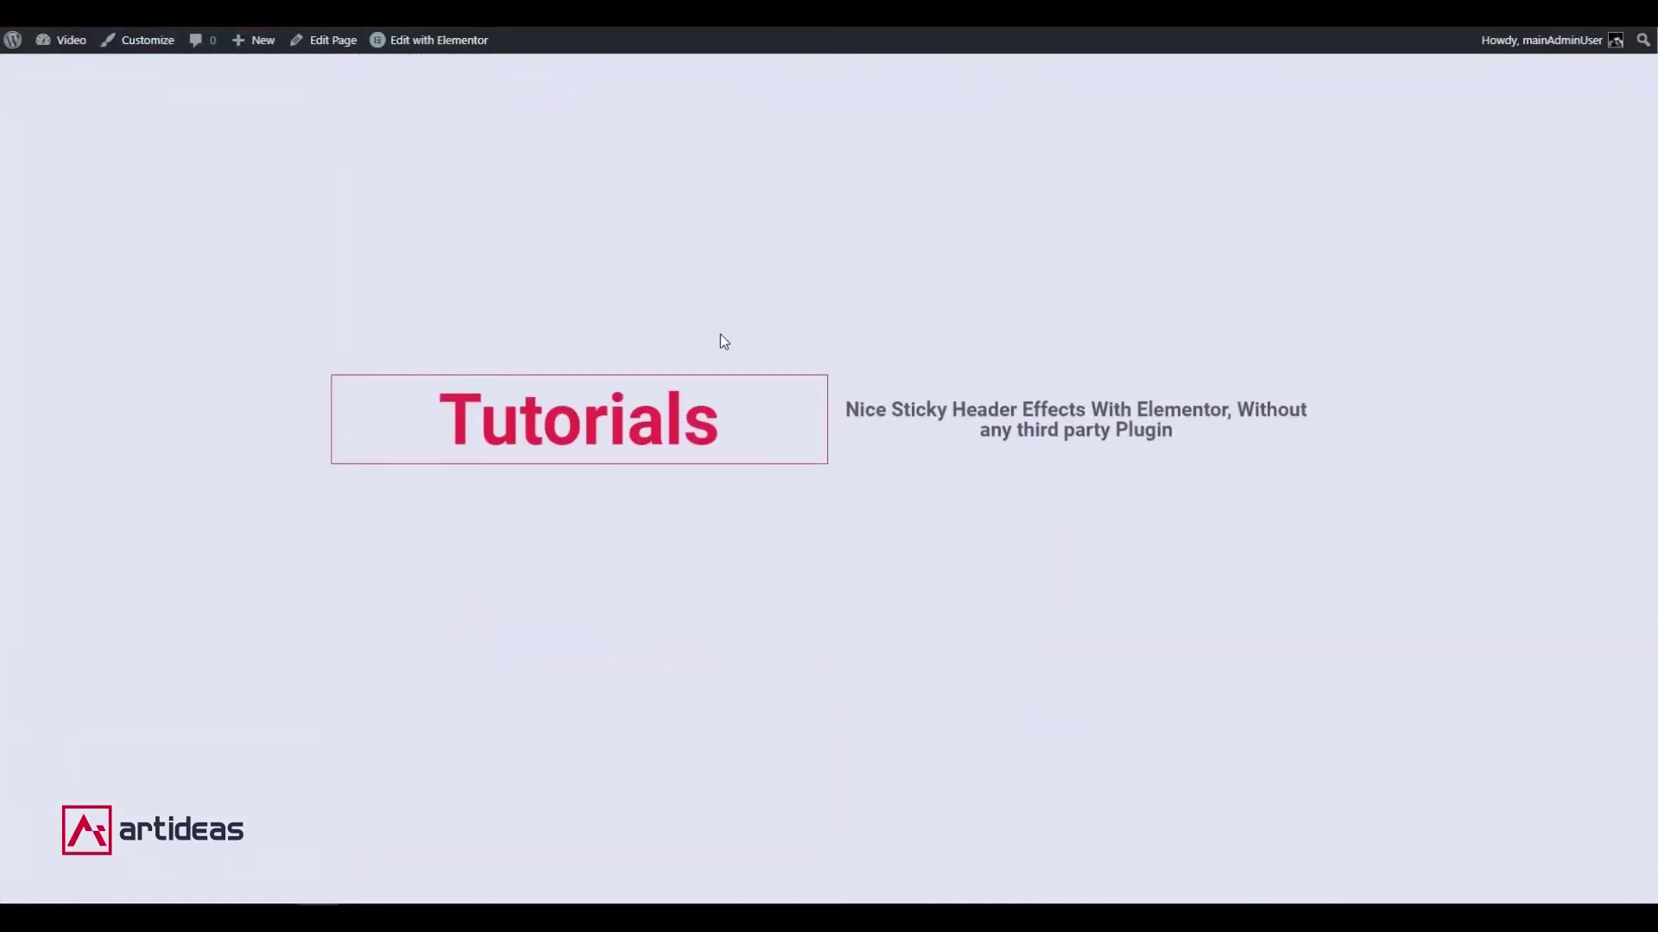
{"action": "scroll", "coordinate": [723, 342], "scroll_direction": "up", "scroll_amount": 3}
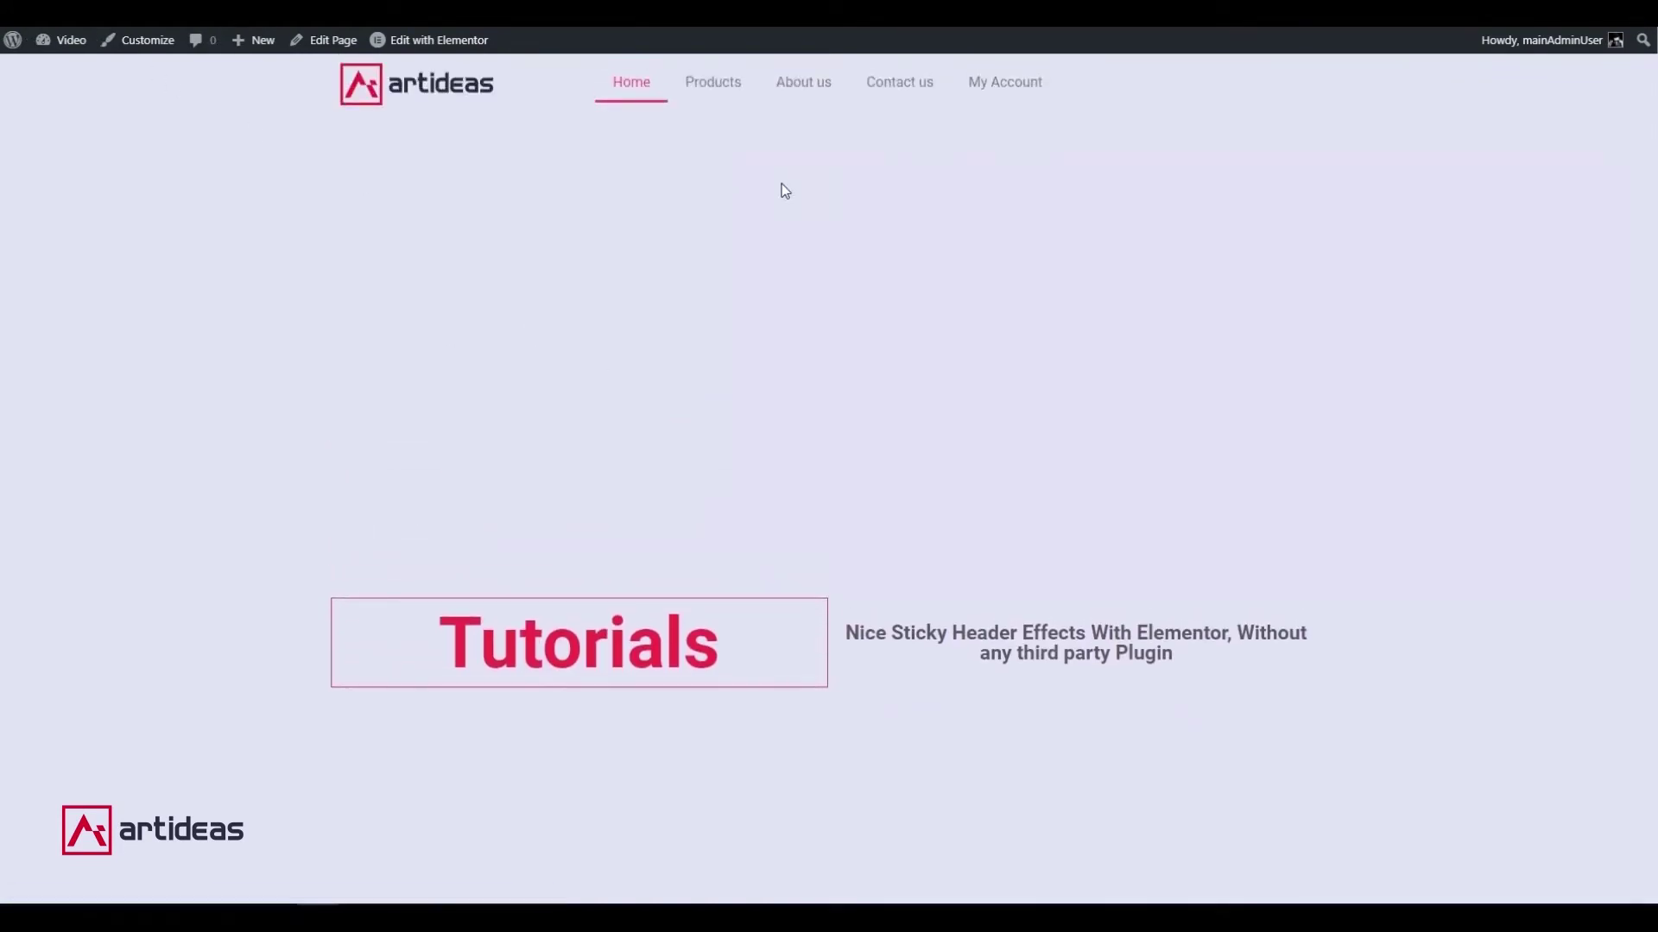
{"action": "scroll", "coordinate": [782, 190], "scroll_direction": "down", "scroll_amount": 3}
{"action": "scroll", "coordinate": [791, 243], "scroll_direction": "up", "scroll_amount": 3}
{"action": "scroll", "coordinate": [795, 247], "scroll_direction": "down", "scroll_amount": 3}
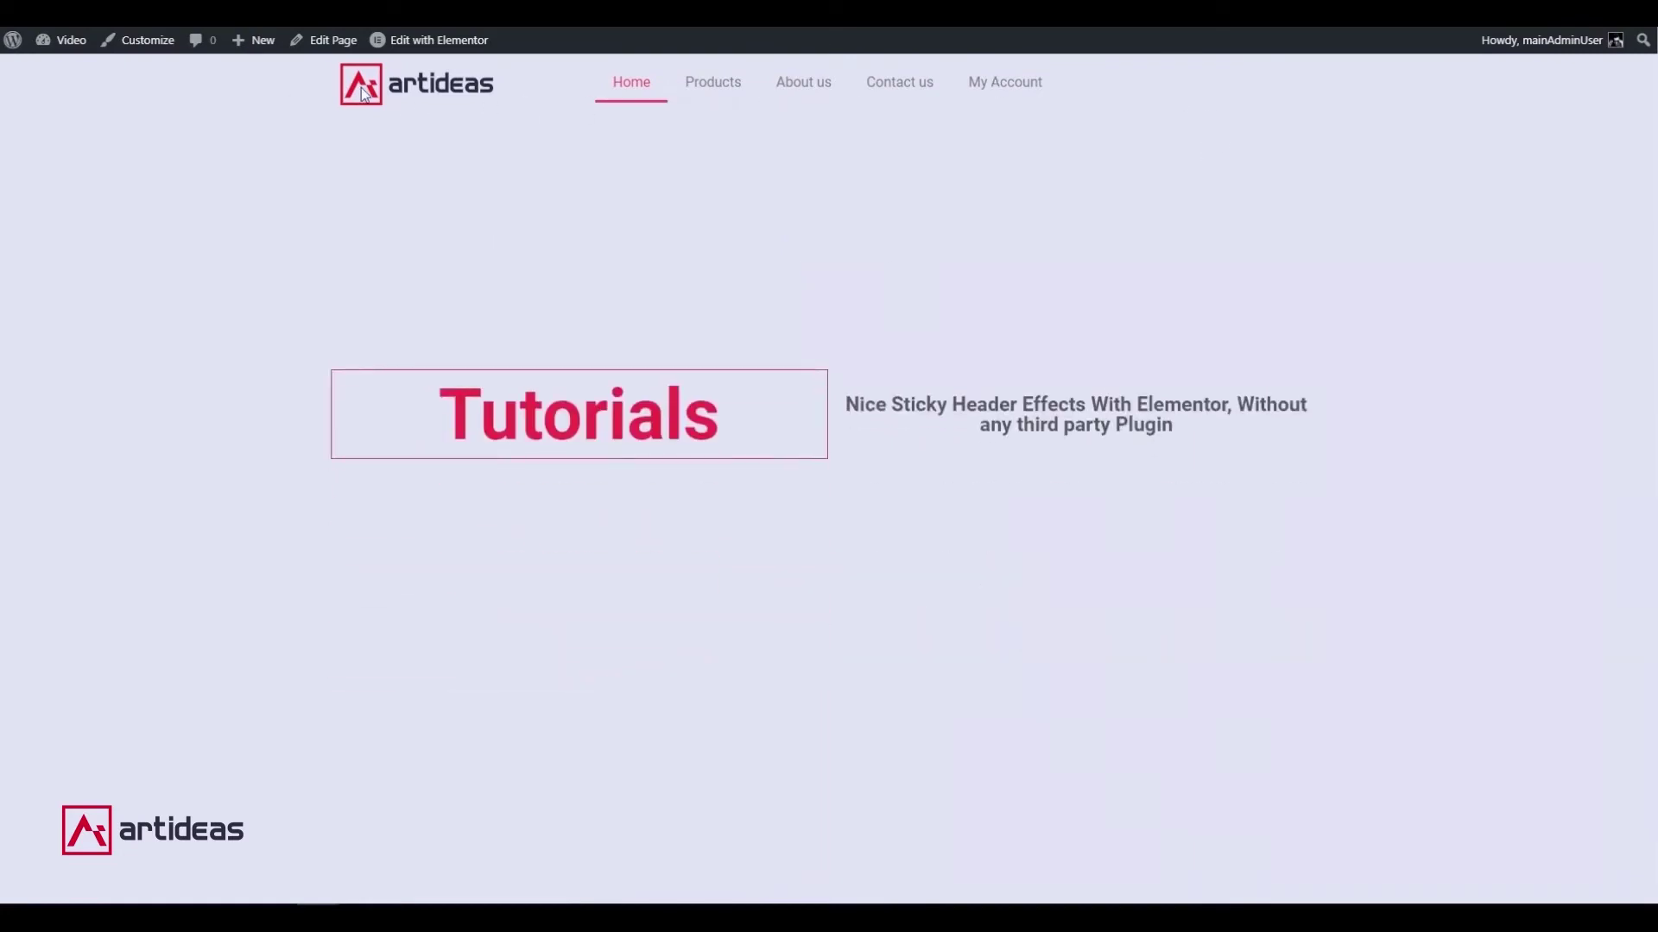
{"action": "scroll", "coordinate": [976, 395], "scroll_direction": "up", "scroll_amount": 3}
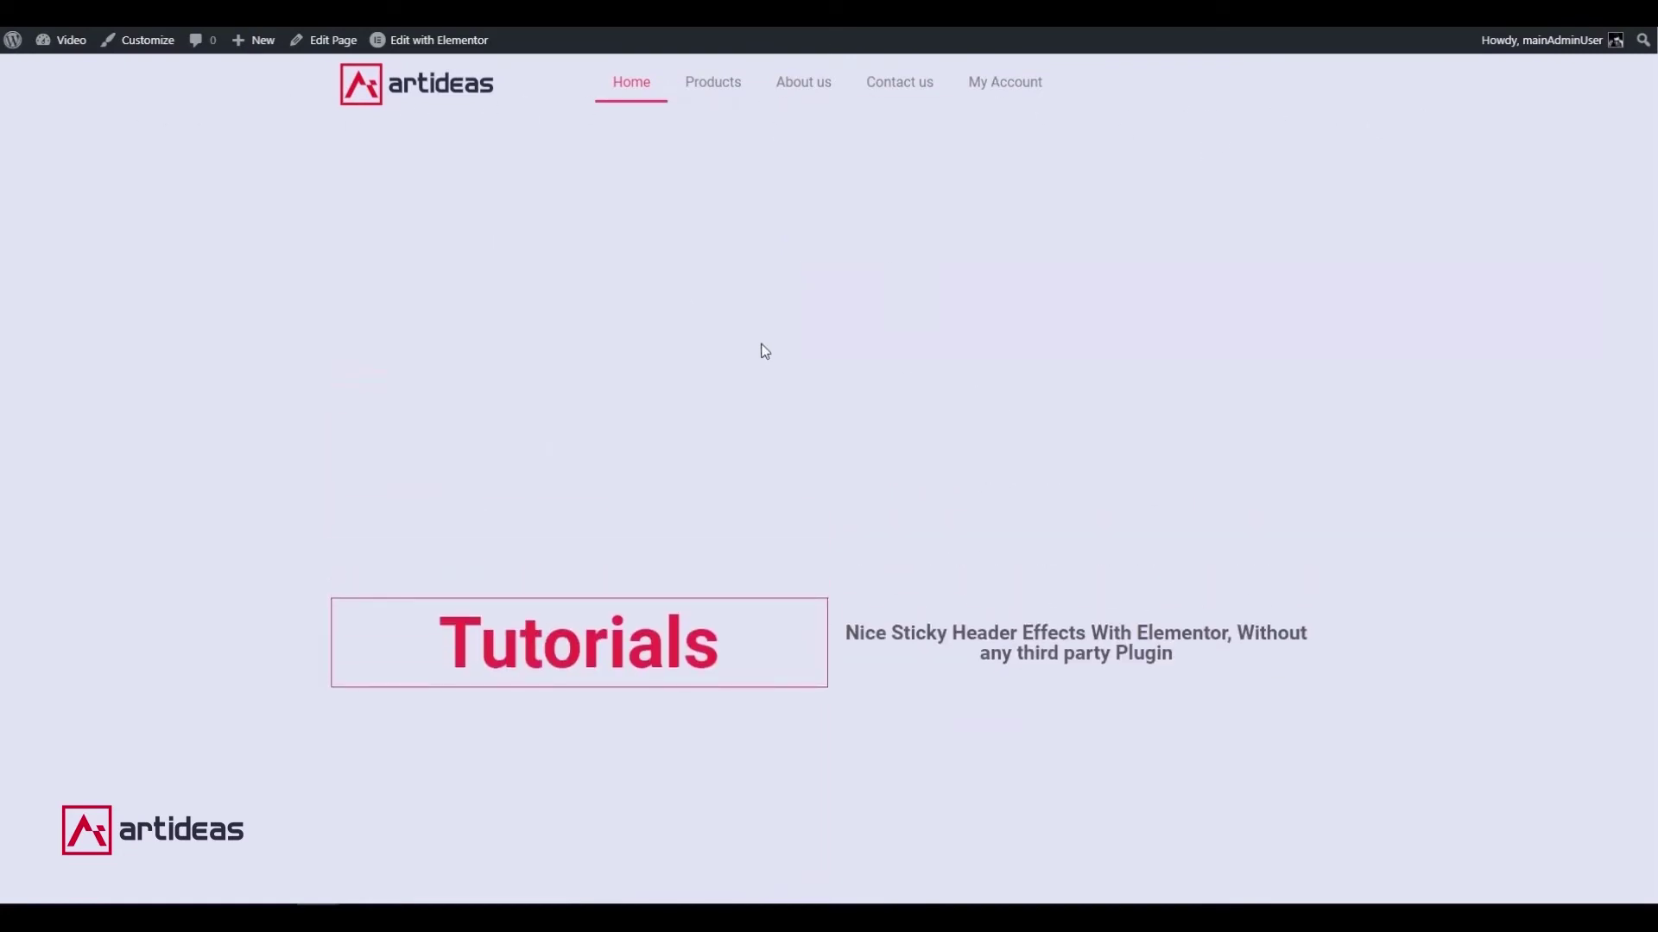
{"action": "scroll", "coordinate": [784, 353], "scroll_direction": "down", "scroll_amount": 3}
{"action": "scroll", "coordinate": [805, 459], "scroll_direction": "up", "scroll_amount": 3}
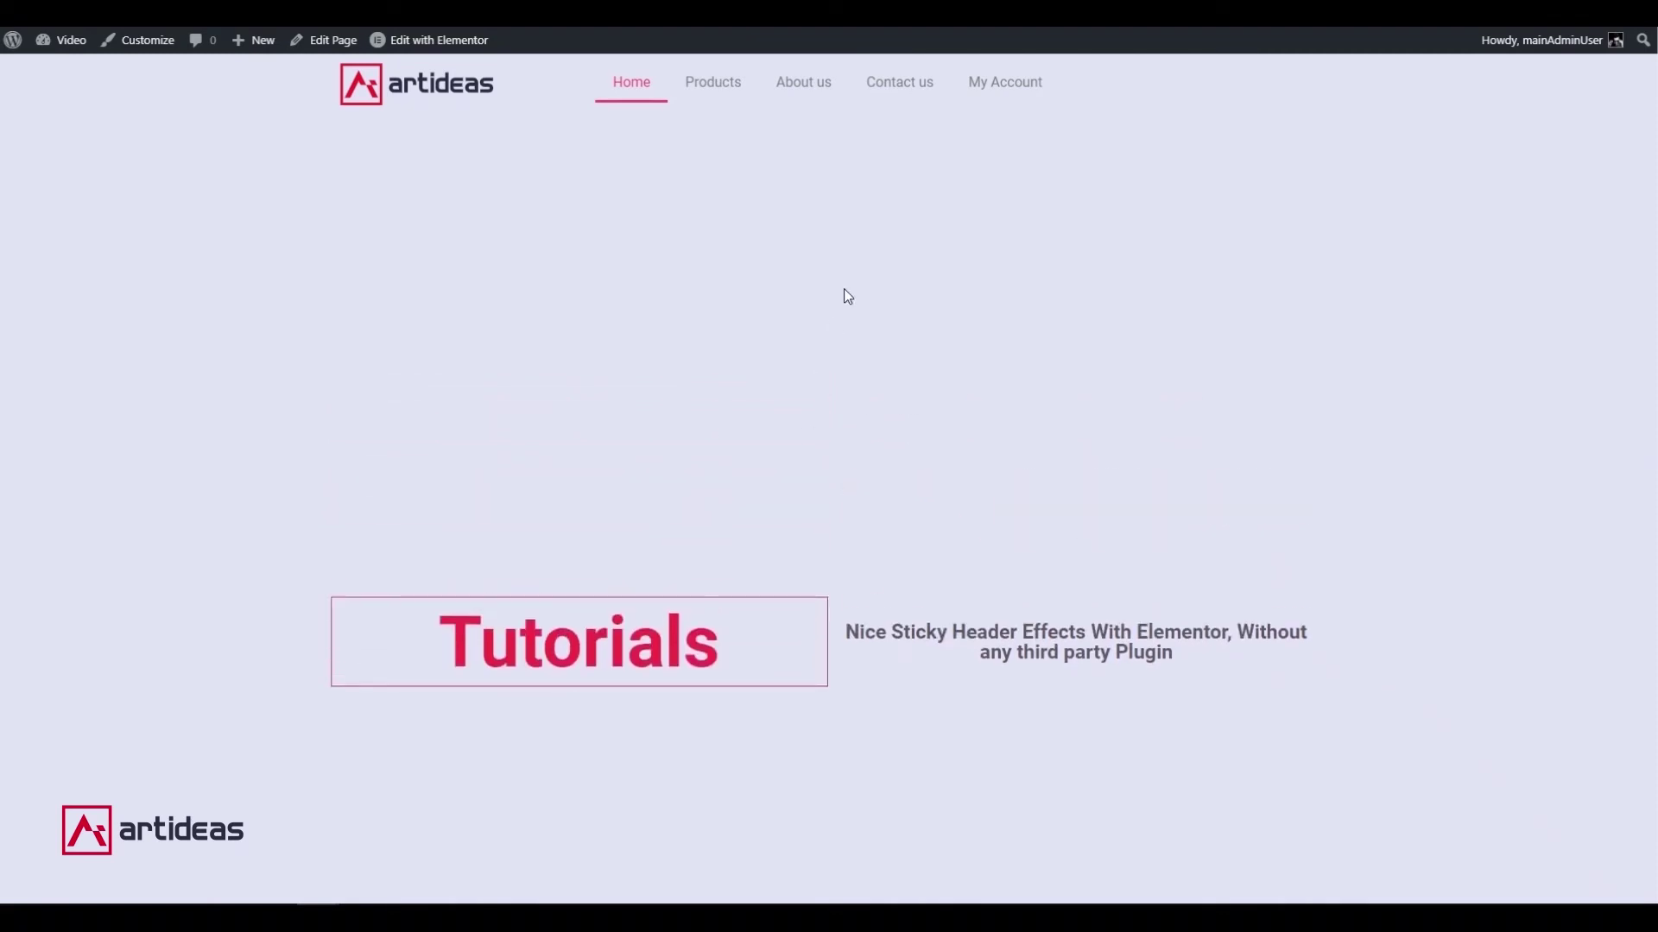
{"action": "scroll", "coordinate": [842, 293], "scroll_direction": "down", "scroll_amount": 3}
{"action": "scroll", "coordinate": [836, 350], "scroll_direction": "up", "scroll_amount": 3}
{"action": "scroll", "coordinate": [820, 313], "scroll_direction": "down", "scroll_amount": 3}
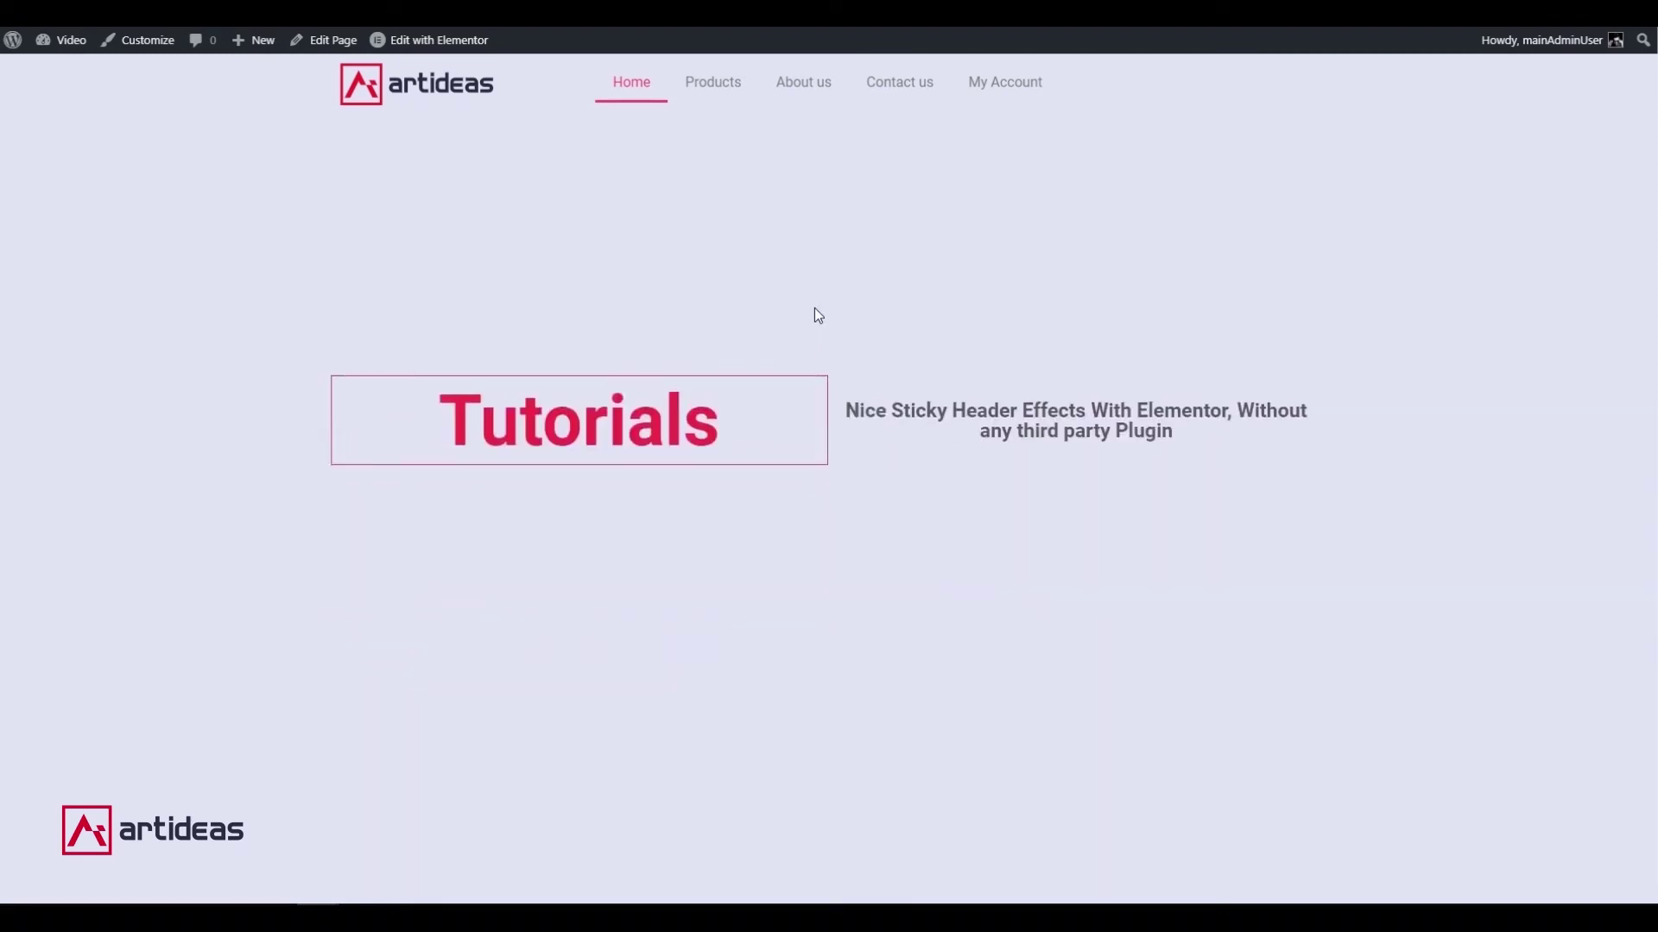
{"action": "scroll", "coordinate": [817, 311], "scroll_direction": "up", "scroll_amount": 3}
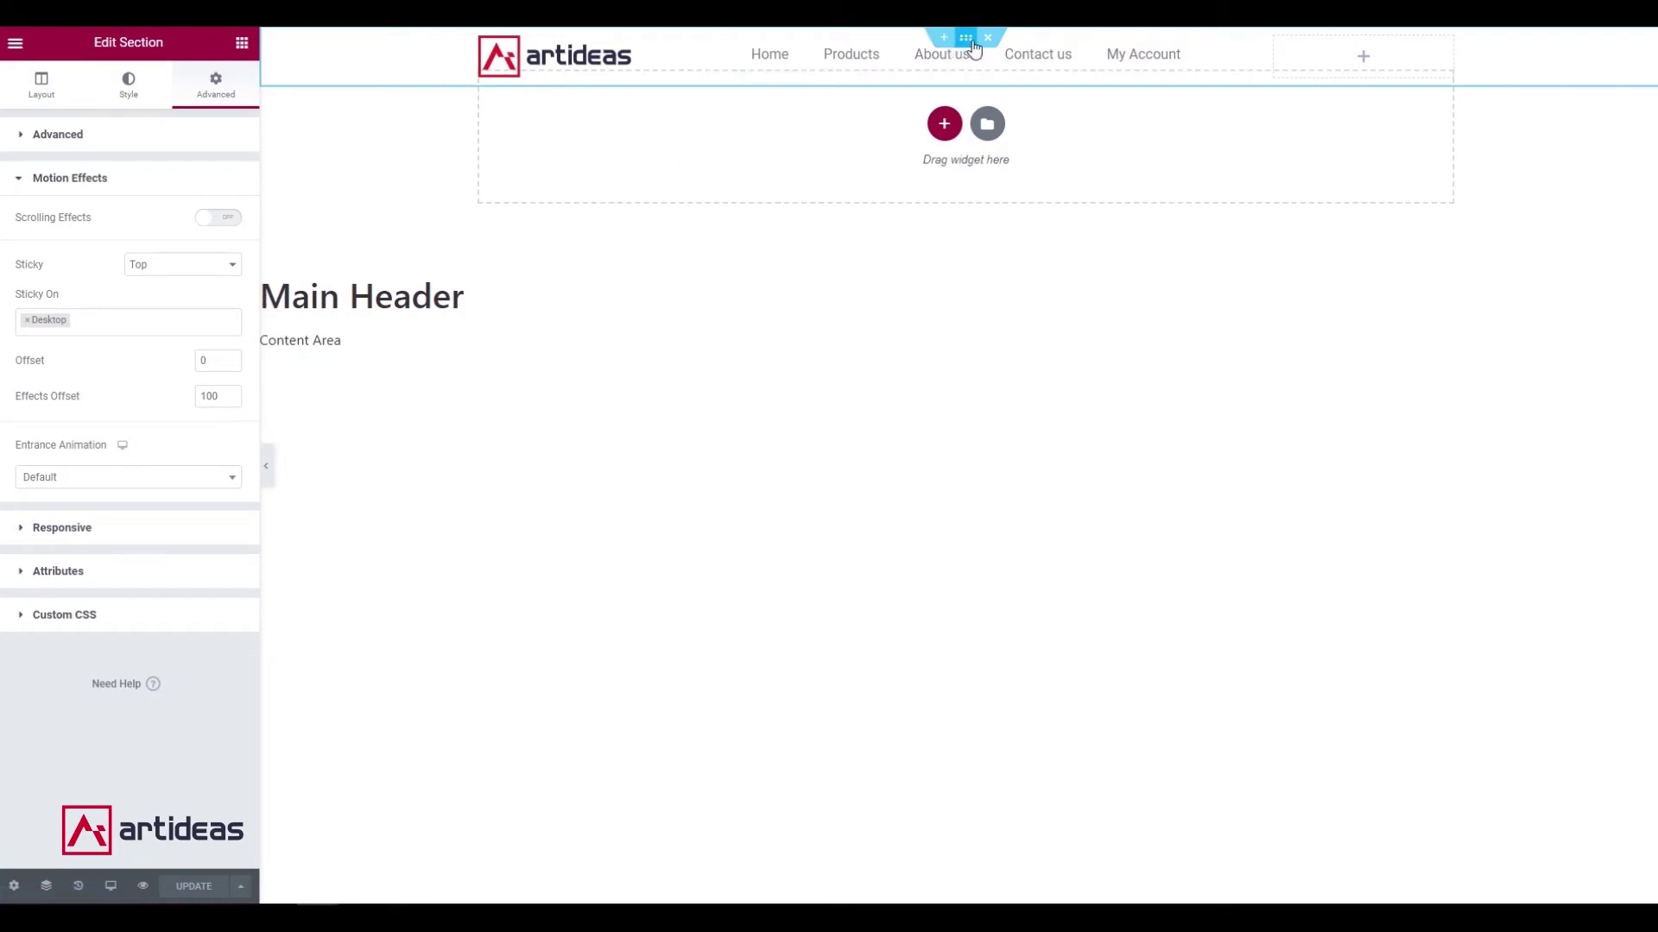
Start a selector.elementor-sticky--effects rule below the .header-logo rule in the header section's custom CSS.
{"action": "left_click", "coordinate": [57, 624]}
{"action": "left_click", "coordinate": [102, 489]}
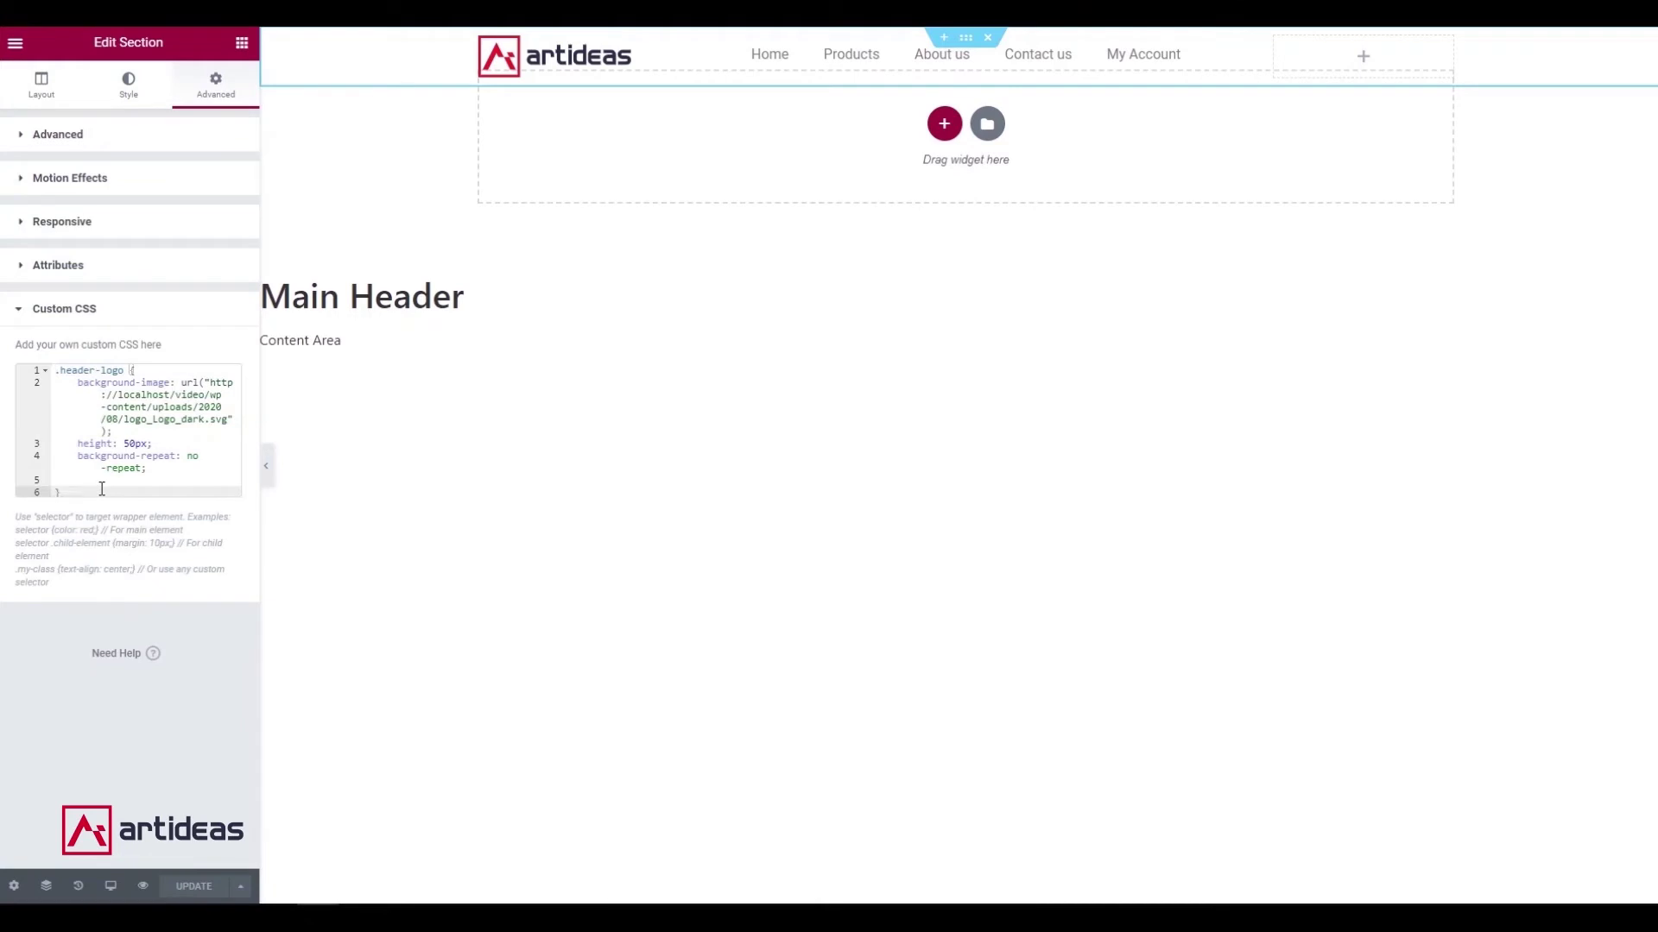
{"action": "key", "text": "Return"}
{"action": "key", "text": "Return"}
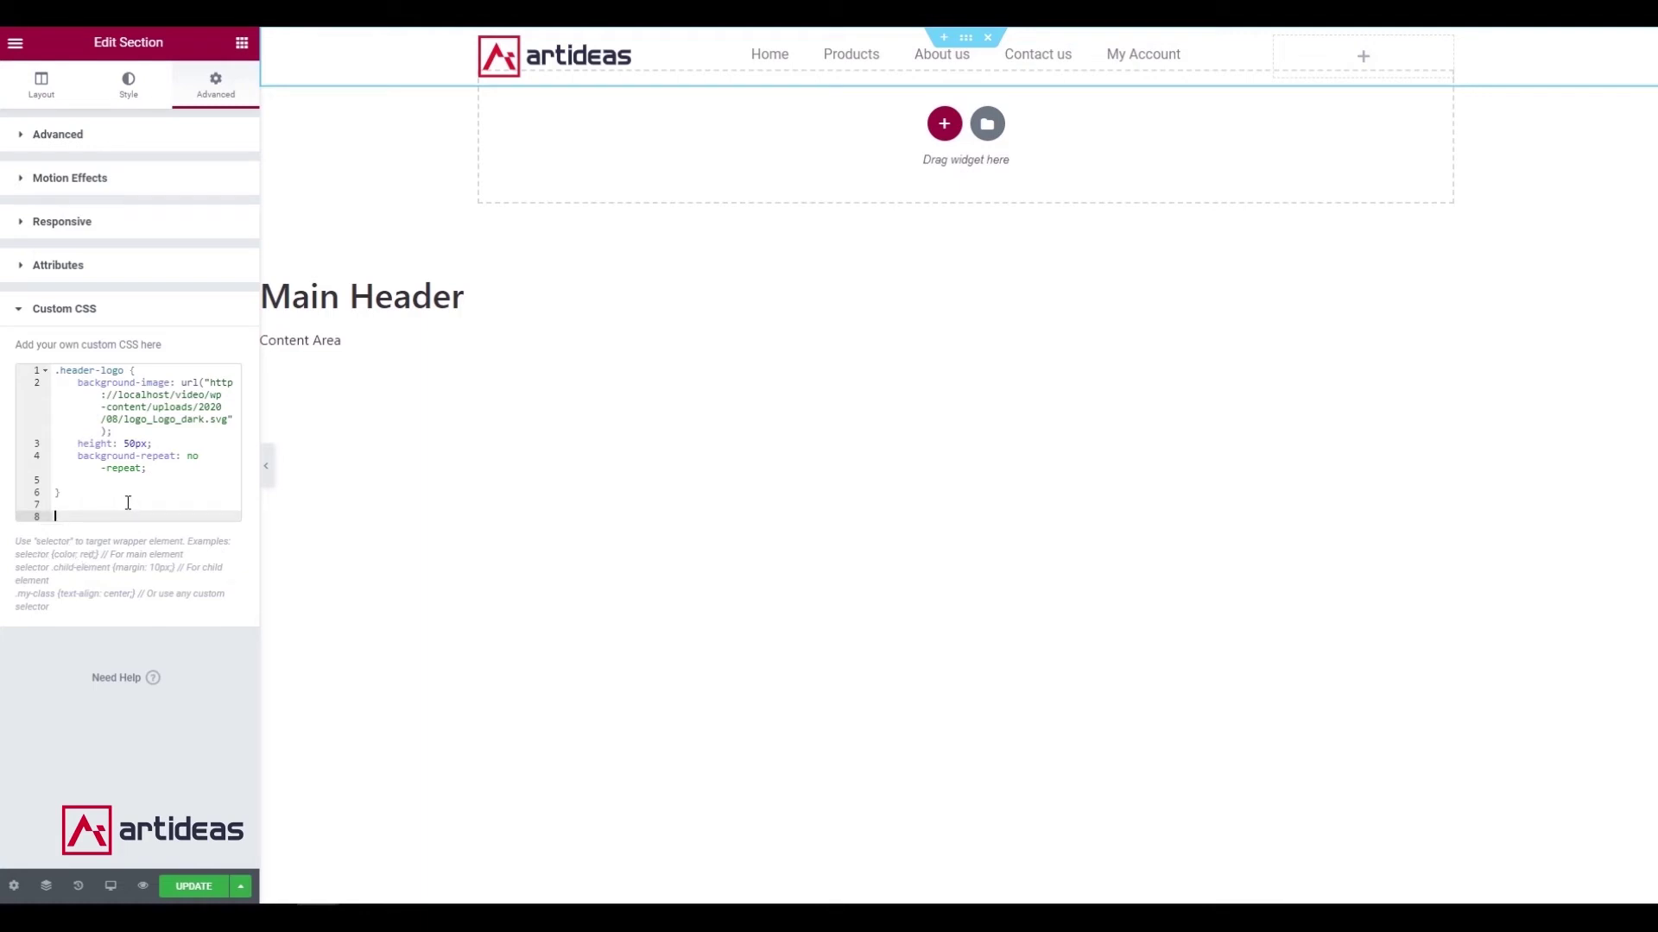
{"action": "type", "text": "selector."}
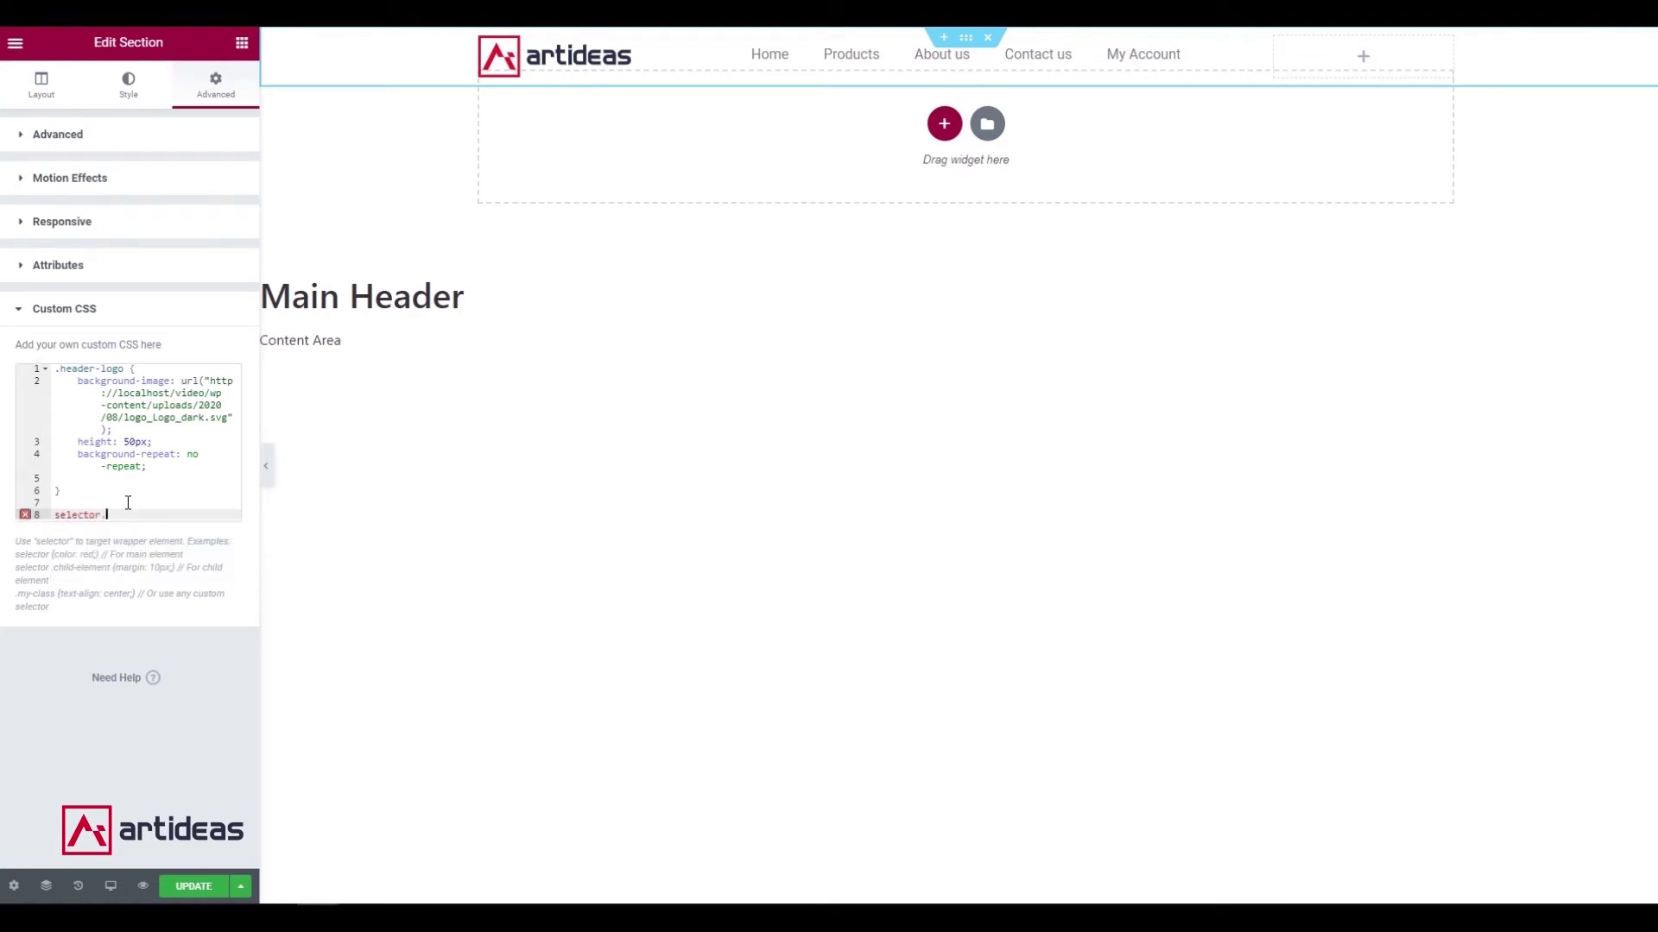
{"action": "type", "text": "ele"}
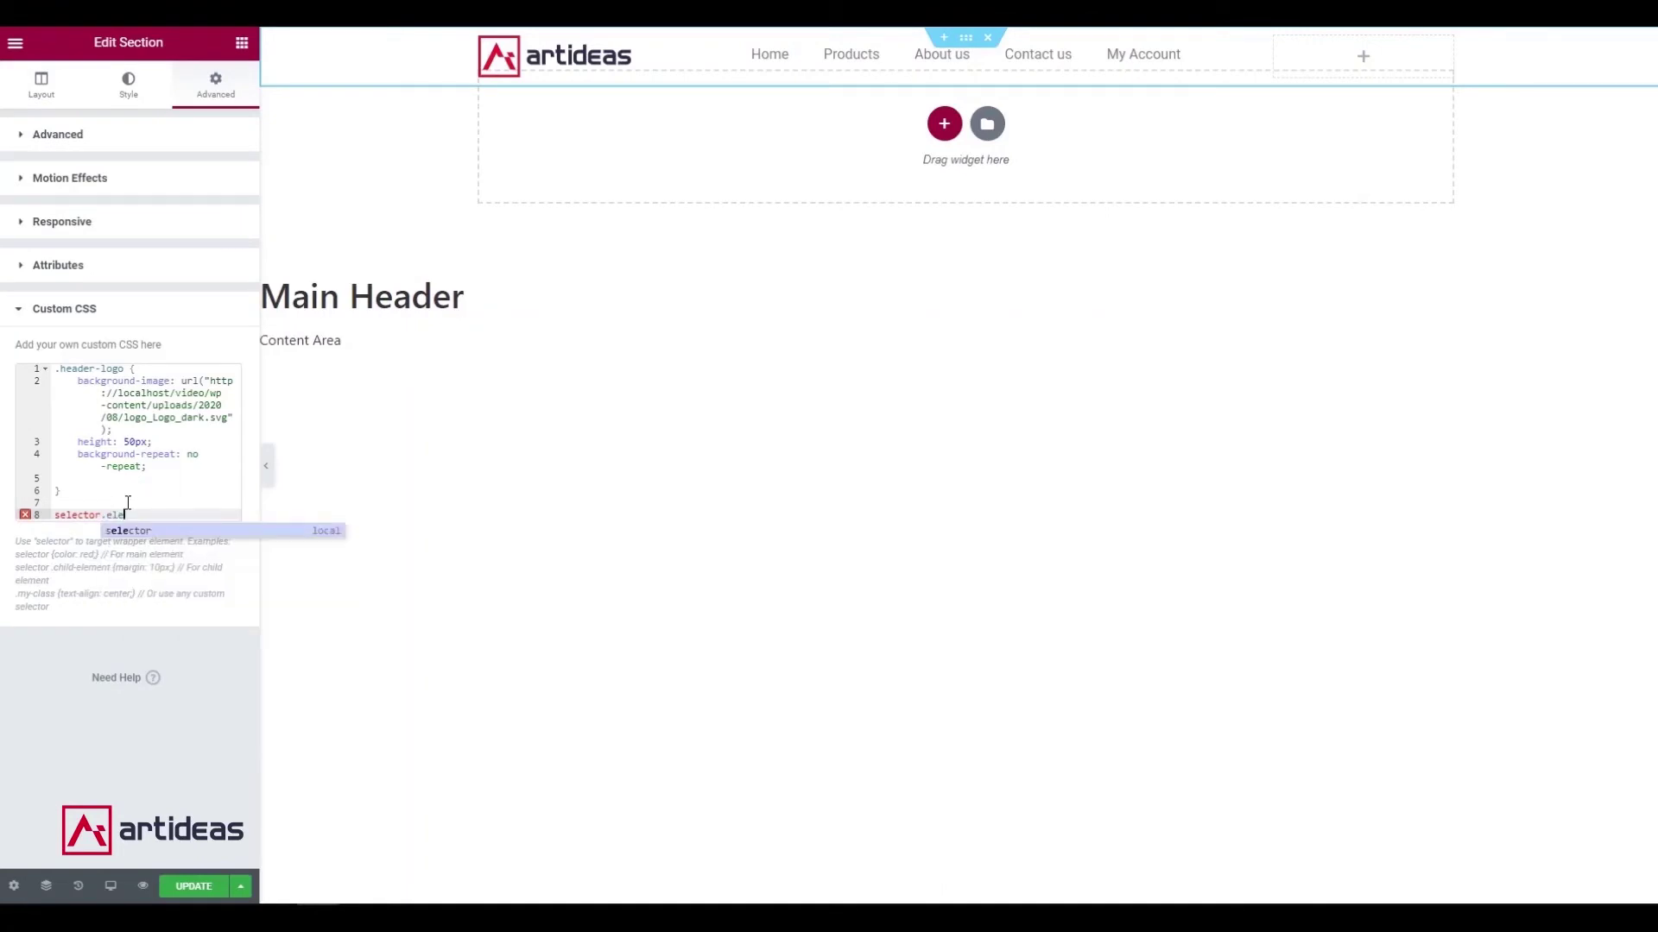
{"action": "type", "text": "mentor"}
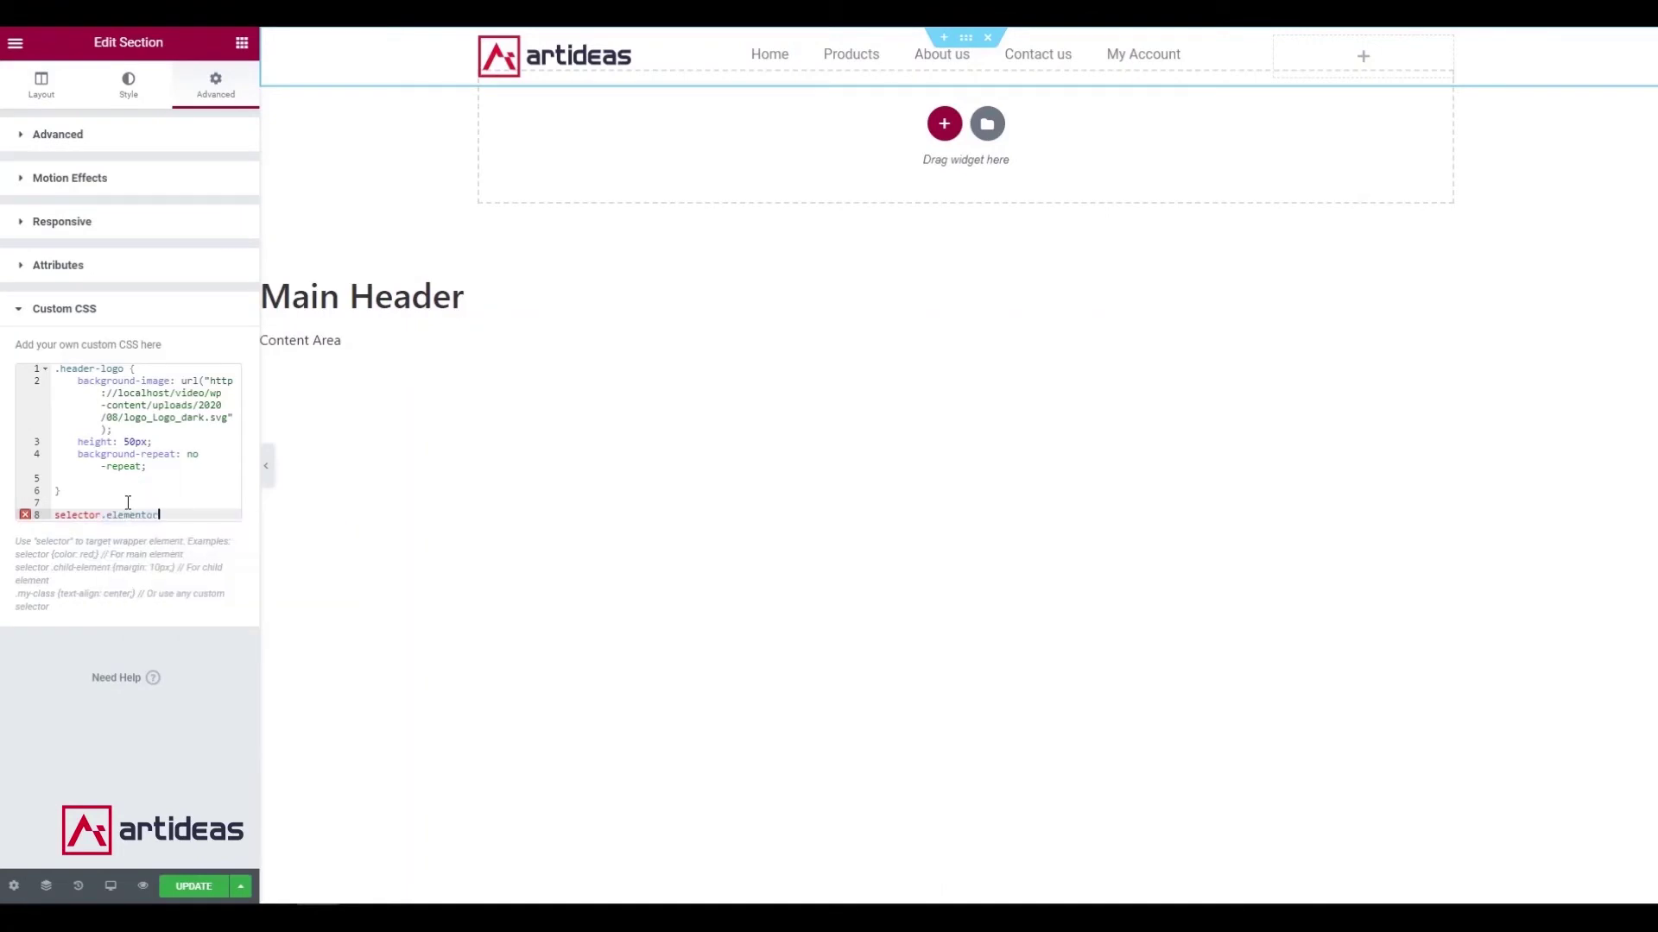
{"action": "type", "text": "-sticky--effect"}
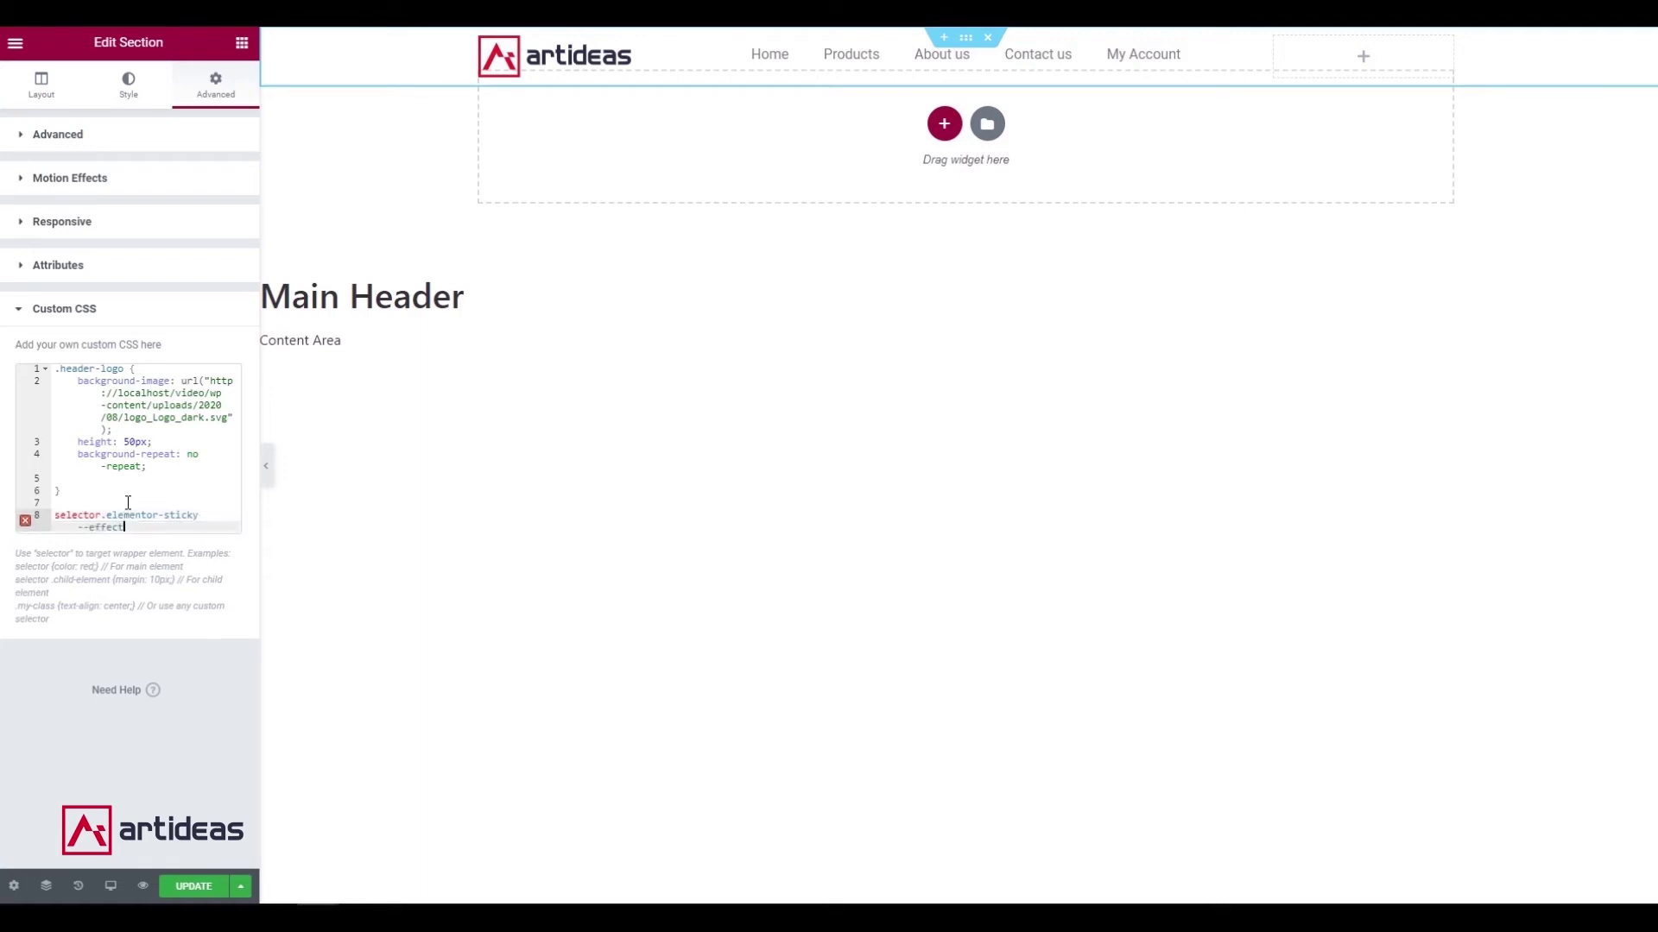
{"action": "type", "text": "s {"}
{"action": "key", "text": "Return"}
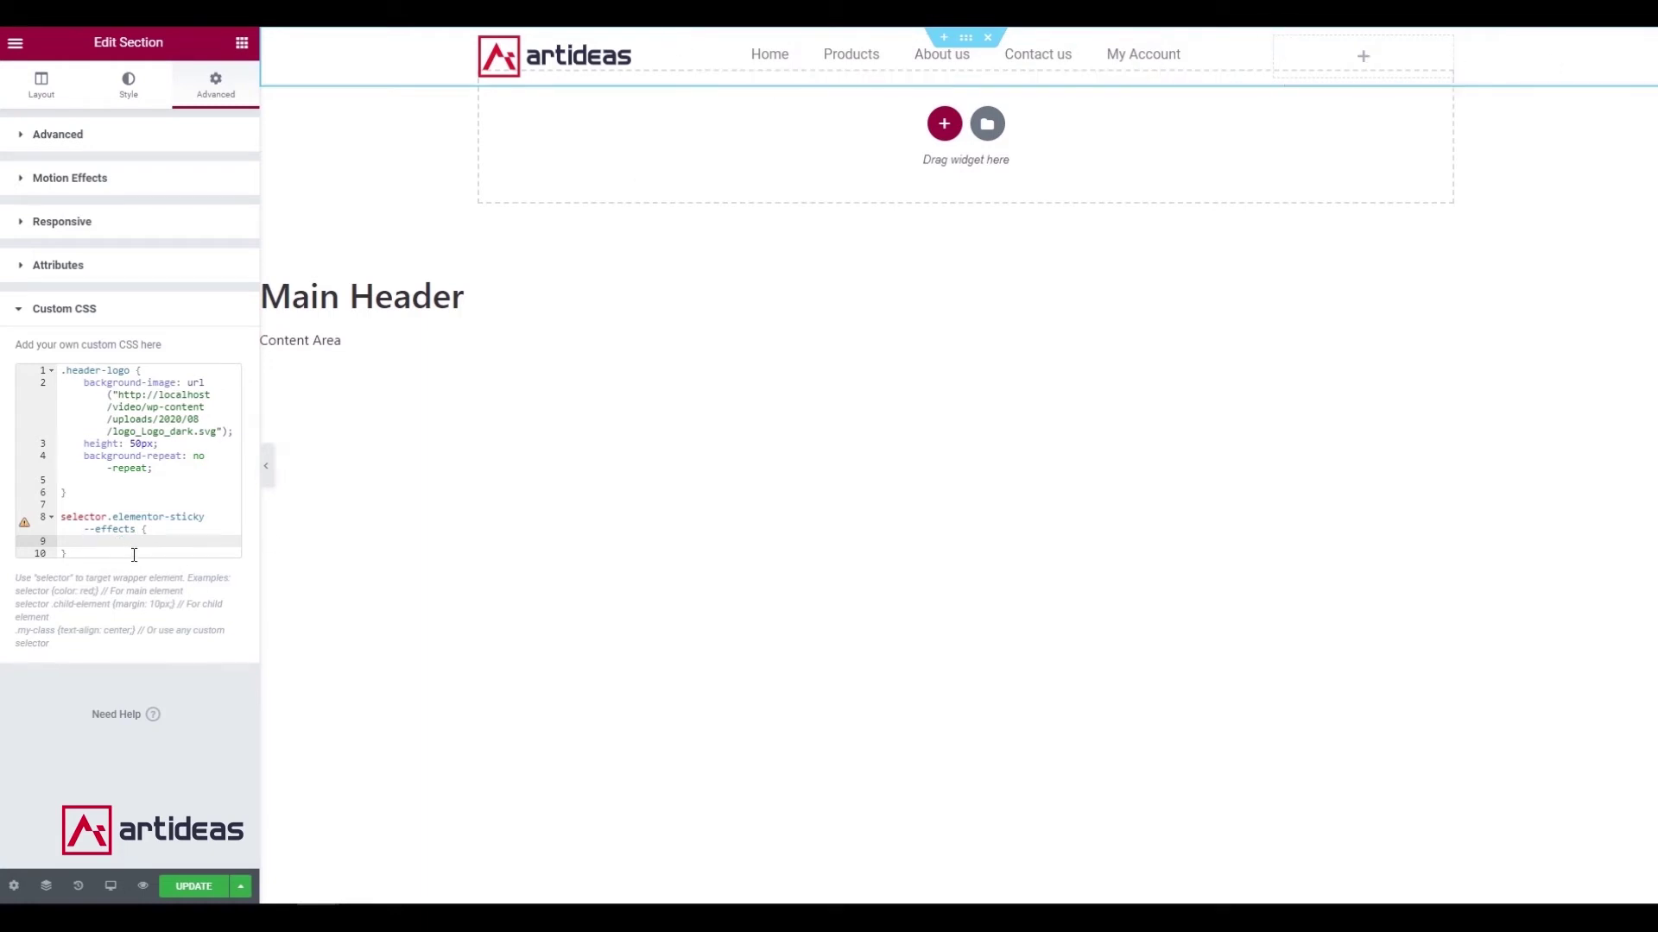
Set background-color to white in the selector.elementor-sticky--effects rule and update the template.
{"action": "type", "text": "back"}
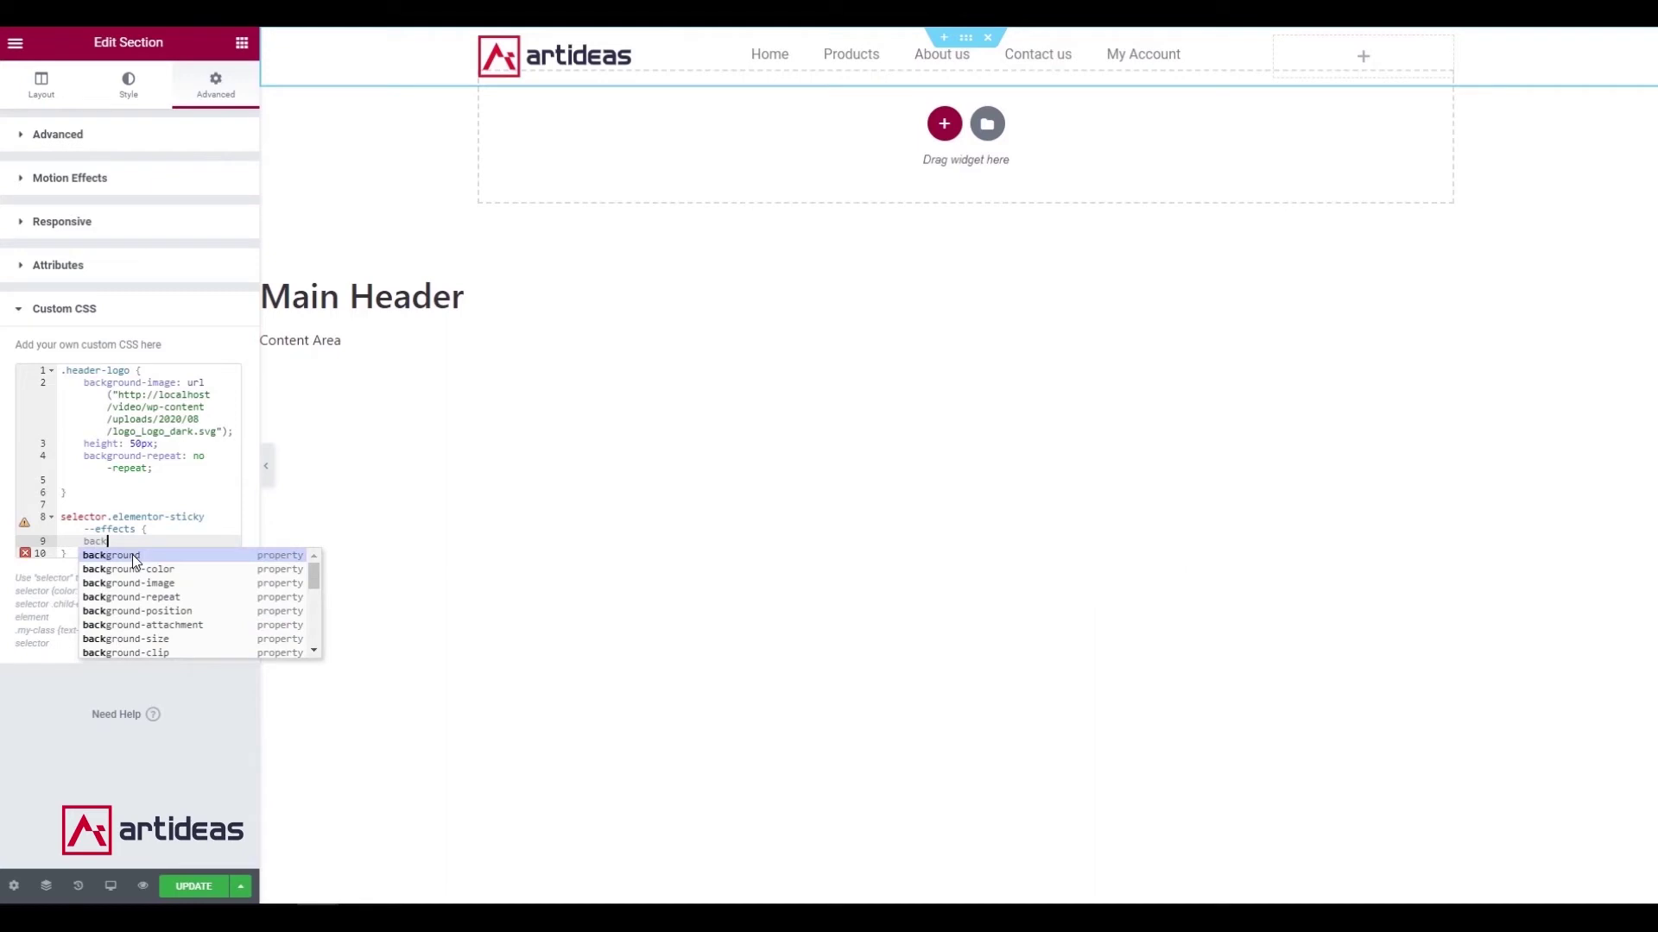
{"action": "key", "text": "Down"}
{"action": "key", "text": "Return"}
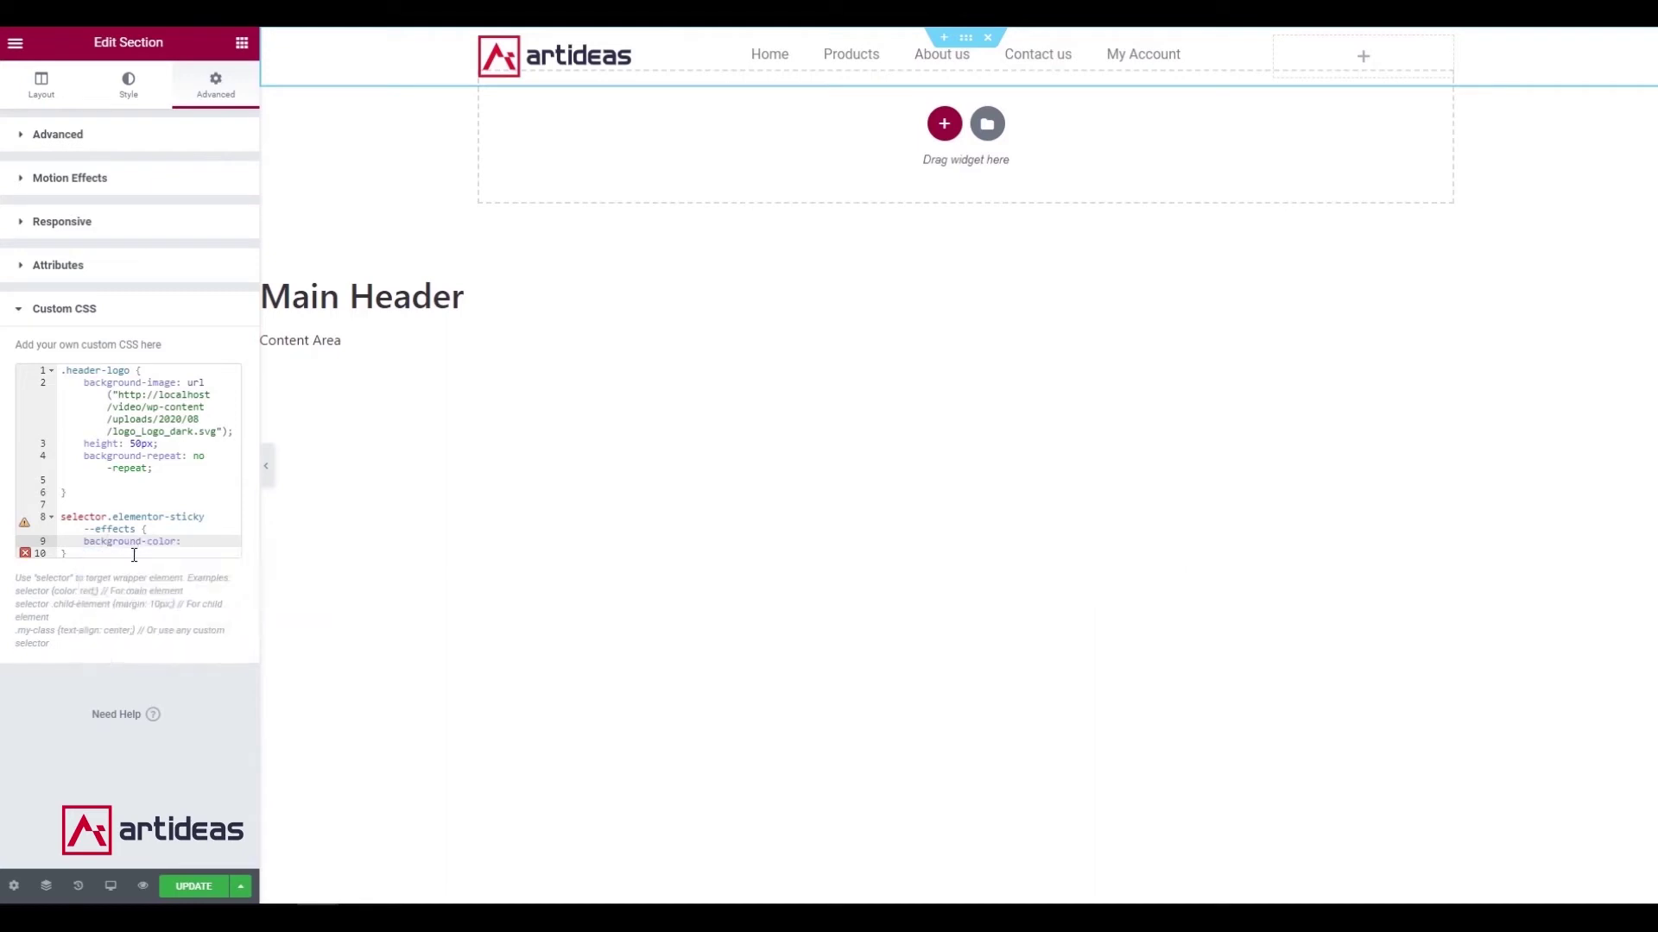
{"action": "type", "text": "white;"}
{"action": "left_click", "coordinate": [191, 885]}
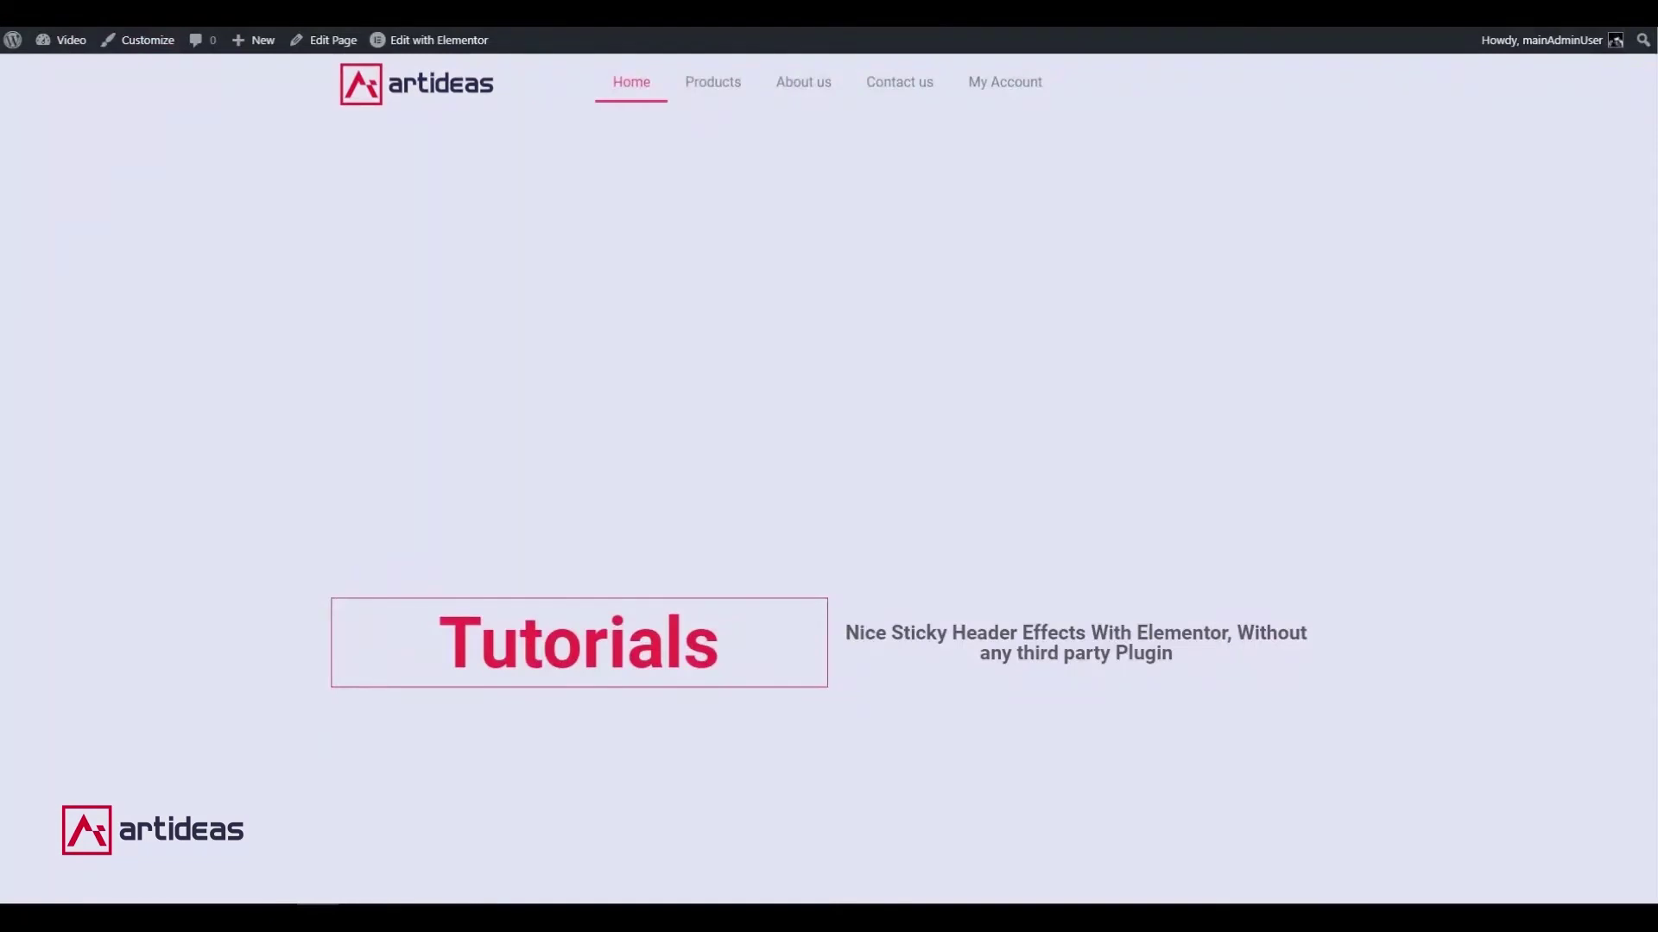
Reload the home page and examine how the sticky header's background changes while the page scrolls.
{"action": "key", "text": "F5"}
{"action": "scroll", "coordinate": [777, 210], "scroll_direction": "down", "scroll_amount": 3}
{"action": "scroll", "coordinate": [777, 210], "scroll_direction": "up", "scroll_amount": 3}
{"action": "scroll", "coordinate": [777, 215], "scroll_direction": "down", "scroll_amount": 2}
{"action": "scroll", "coordinate": [776, 213], "scroll_direction": "down", "scroll_amount": 1}
{"action": "scroll", "coordinate": [790, 212], "scroll_direction": "up", "scroll_amount": 3}
{"action": "scroll", "coordinate": [878, 222], "scroll_direction": "down", "scroll_amount": 3}
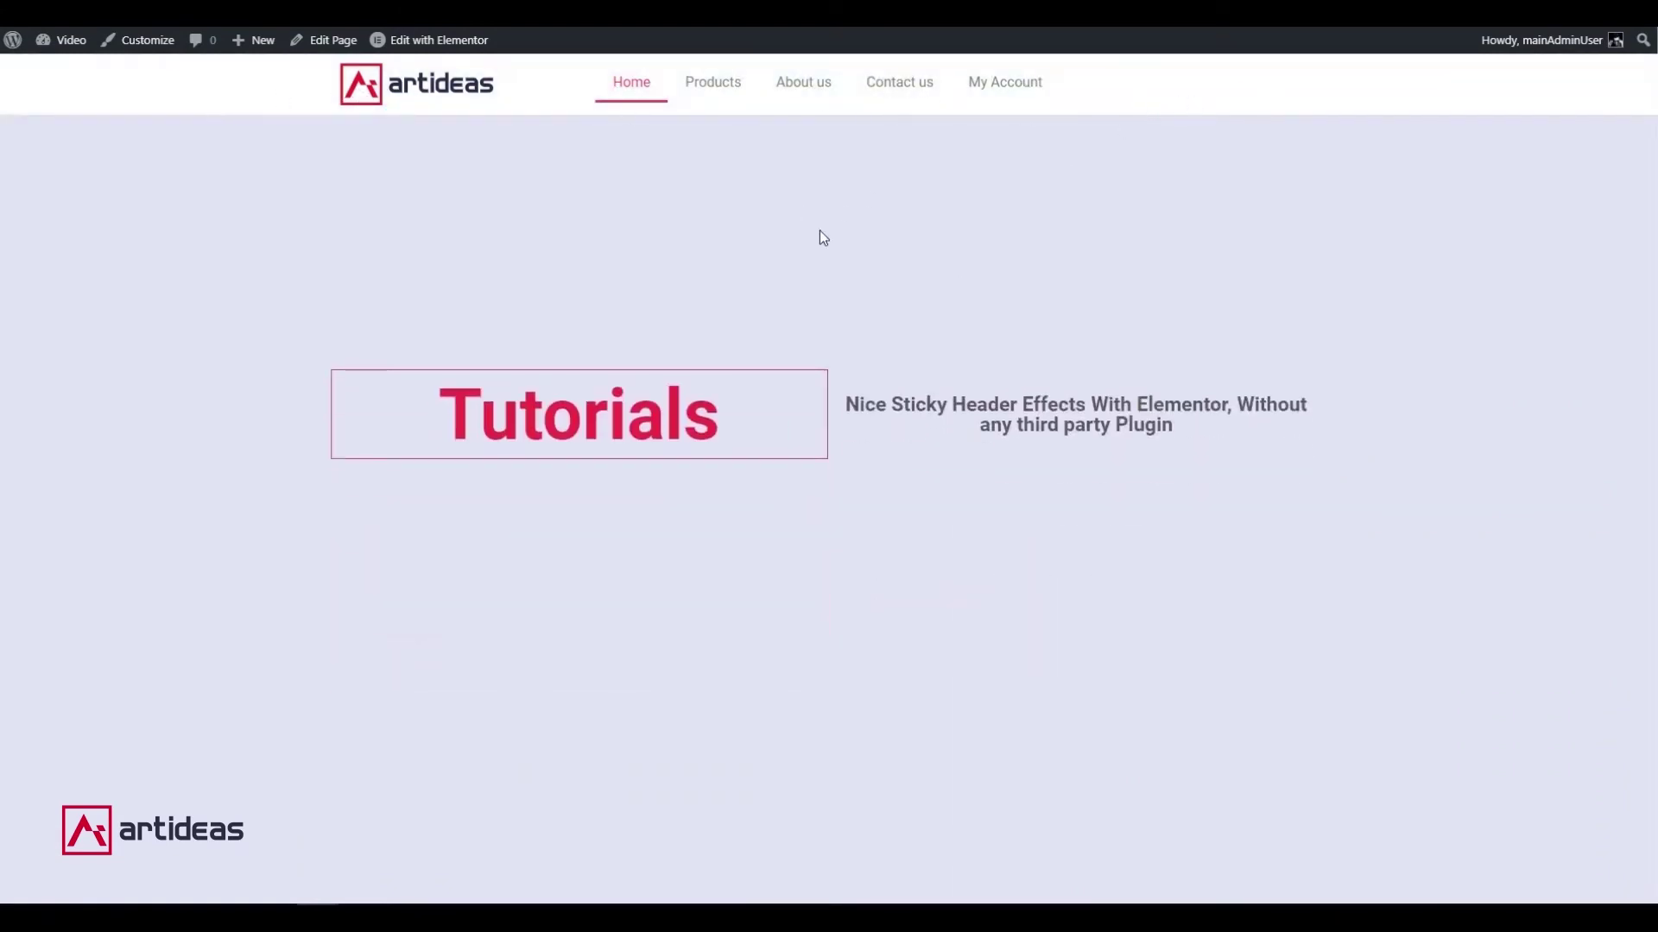
{"action": "scroll", "coordinate": [811, 251], "scroll_direction": "up", "scroll_amount": 3}
{"action": "scroll", "coordinate": [800, 254], "scroll_direction": "down", "scroll_amount": 3}
{"action": "scroll", "coordinate": [799, 254], "scroll_direction": "up", "scroll_amount": 3}
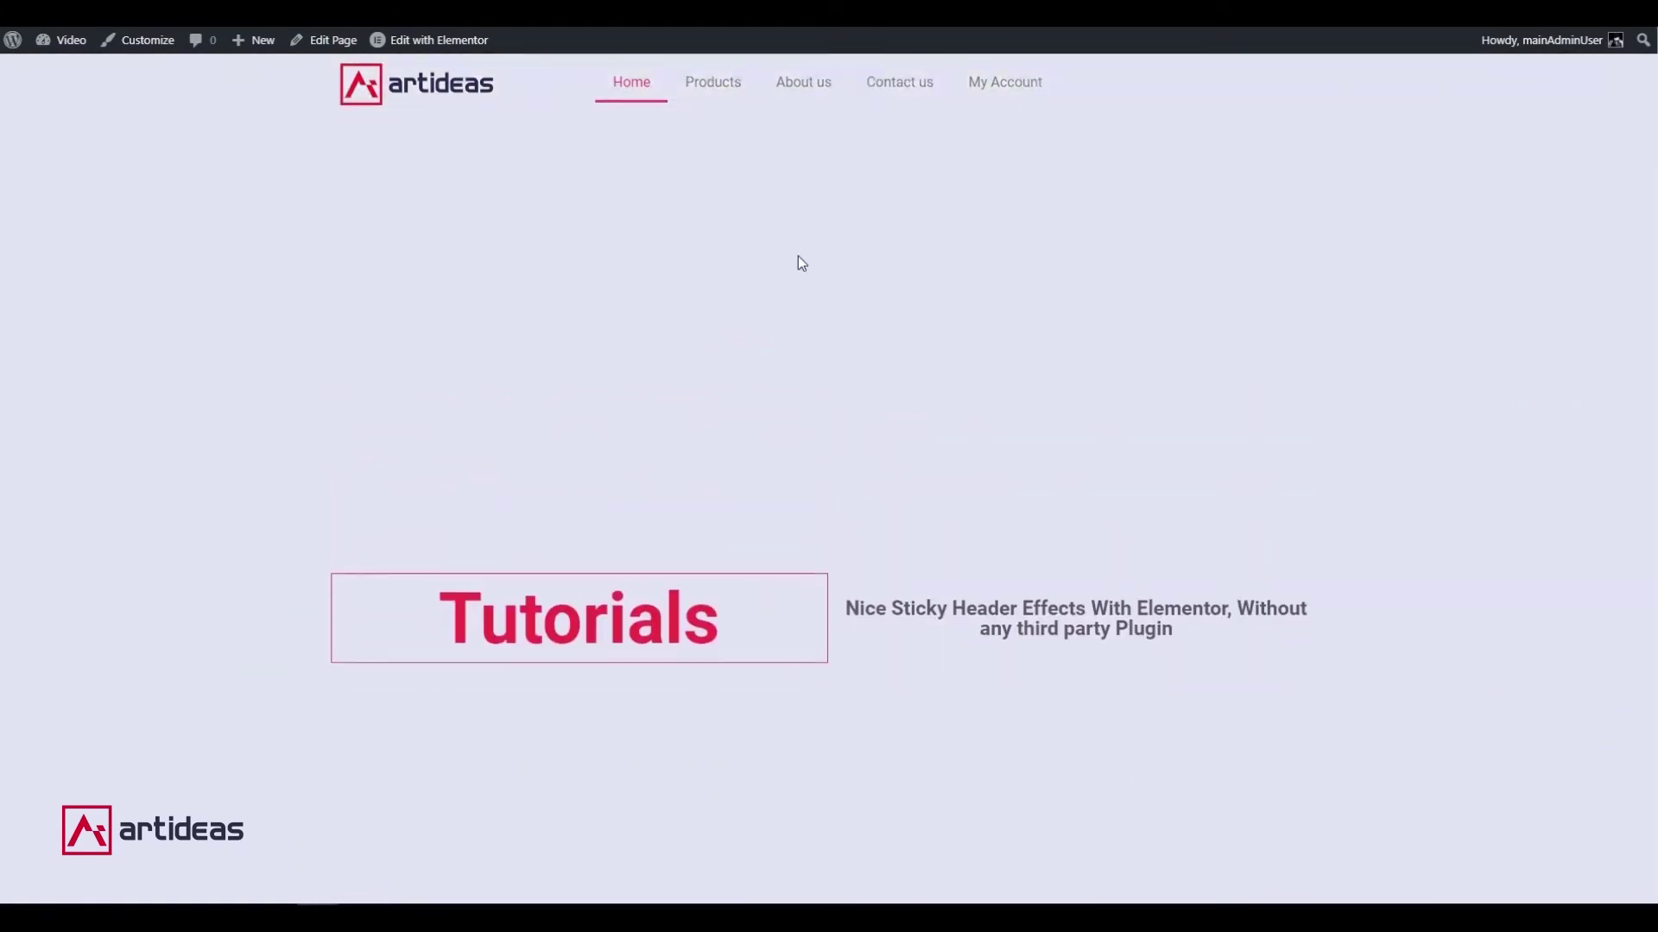
{"action": "scroll", "coordinate": [797, 255], "scroll_direction": "down", "scroll_amount": 3}
{"action": "scroll", "coordinate": [799, 264], "scroll_direction": "up", "scroll_amount": 3}
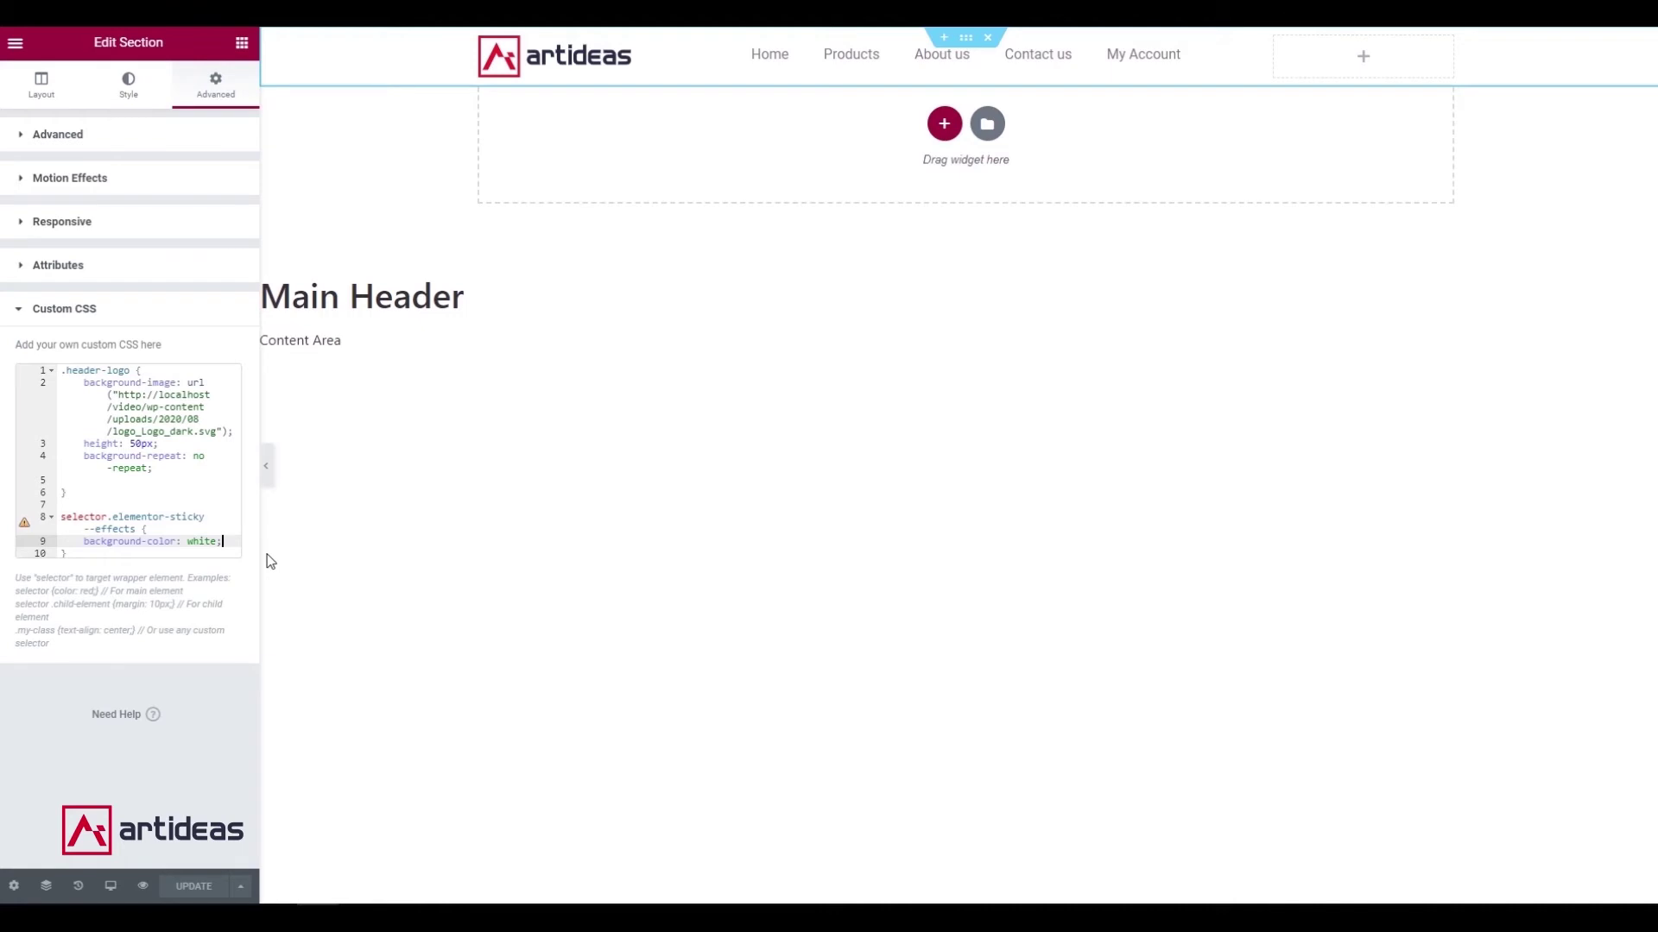
Add "transition: background-color 1s ease;" to the sticky effects rule, update the template and check the header on the home page.
{"action": "key", "text": "Return"}
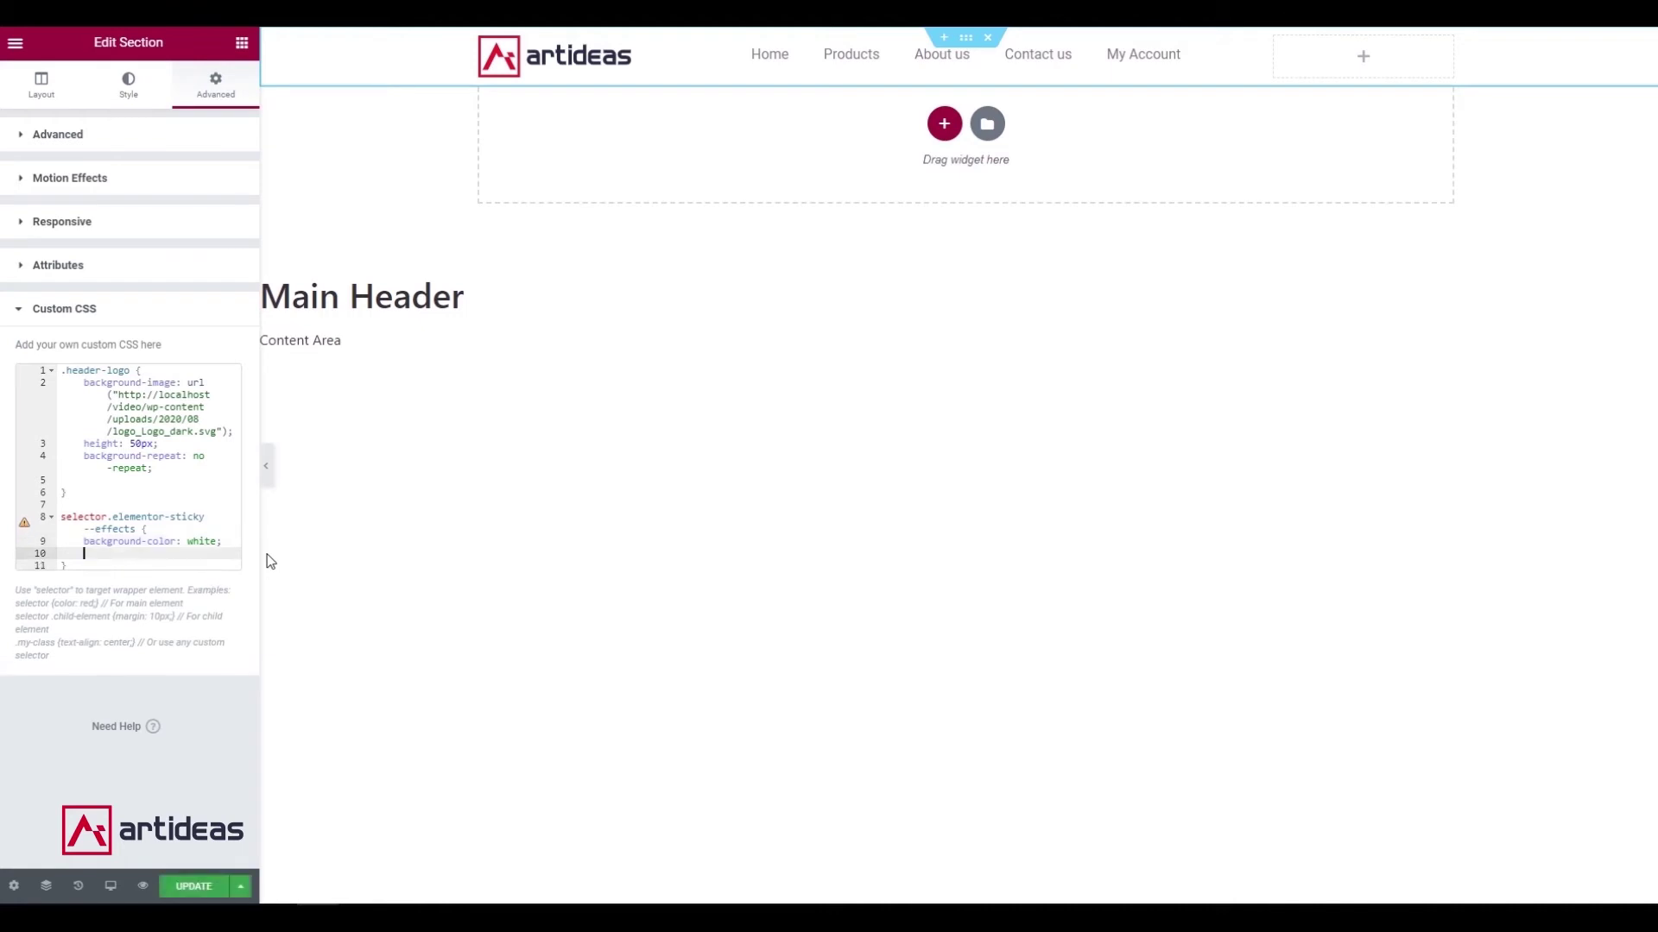
{"action": "type", "text": "tran"}
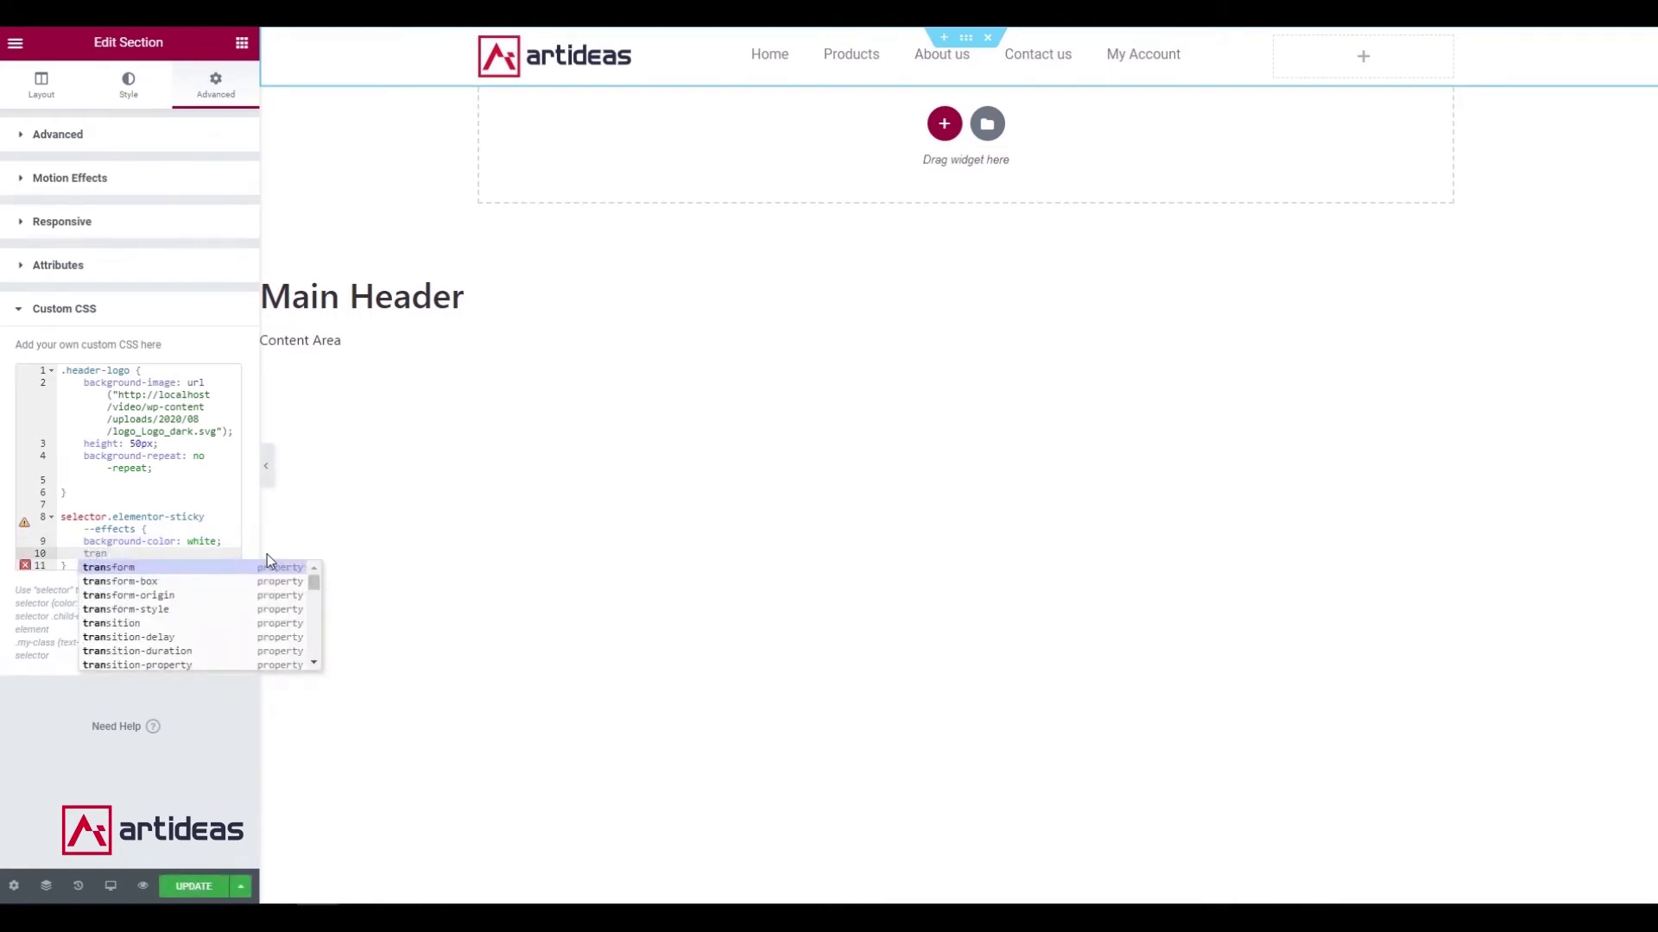
{"action": "type", "text": "si"}
{"action": "key", "text": "Return"}
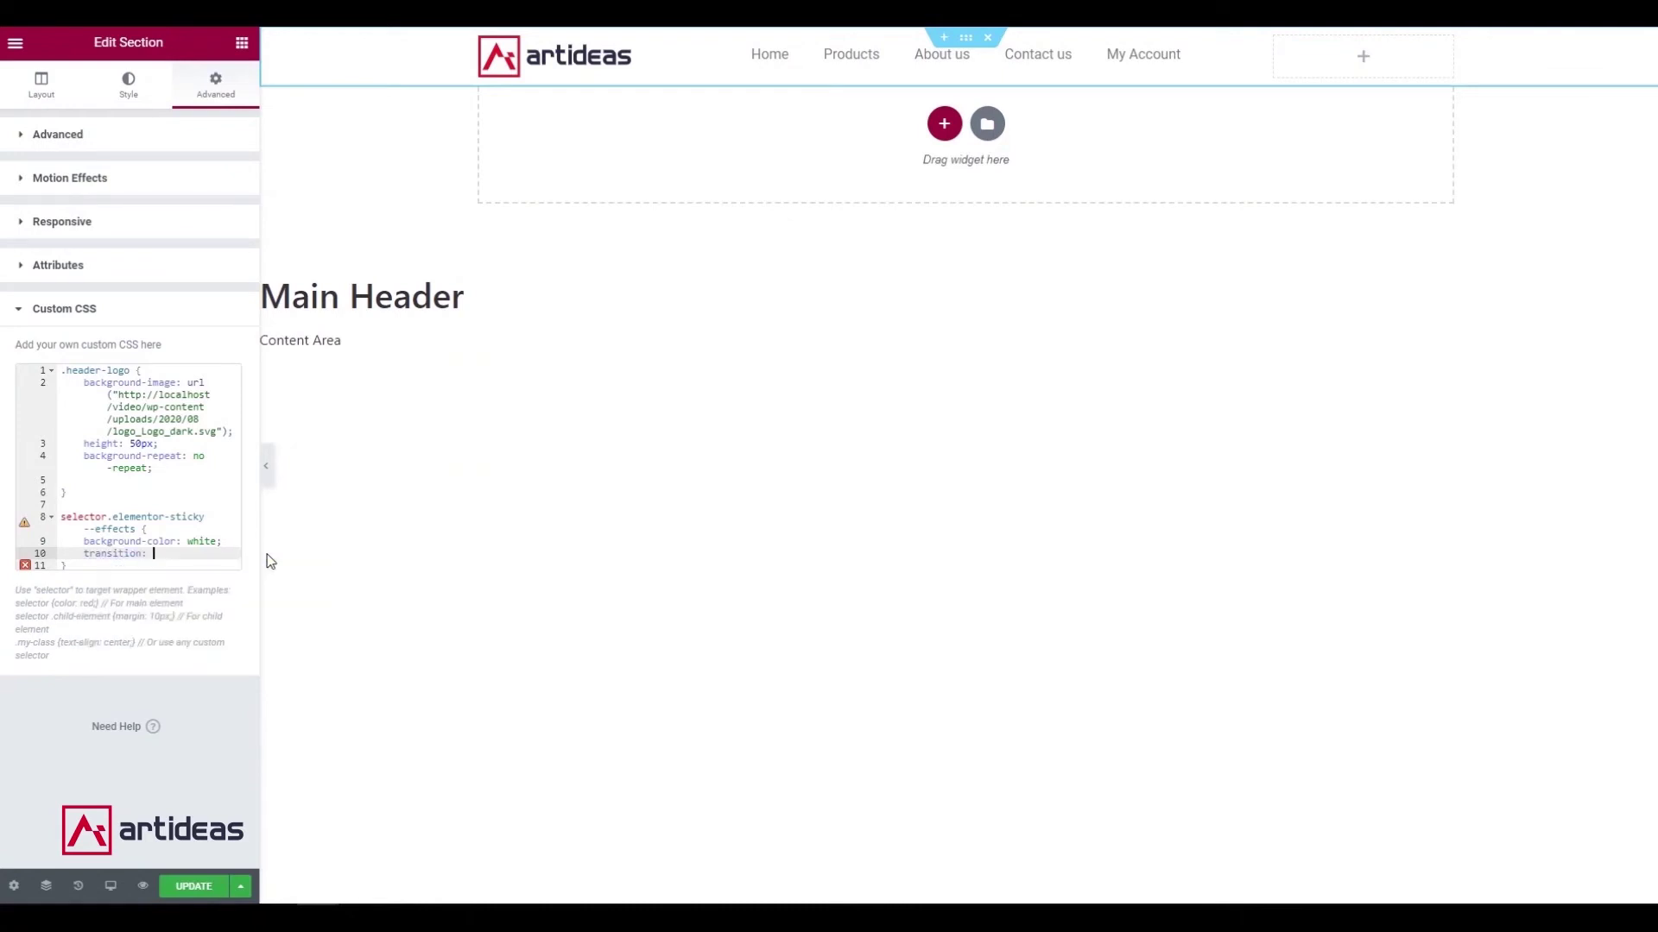
{"action": "type", "text": "back"}
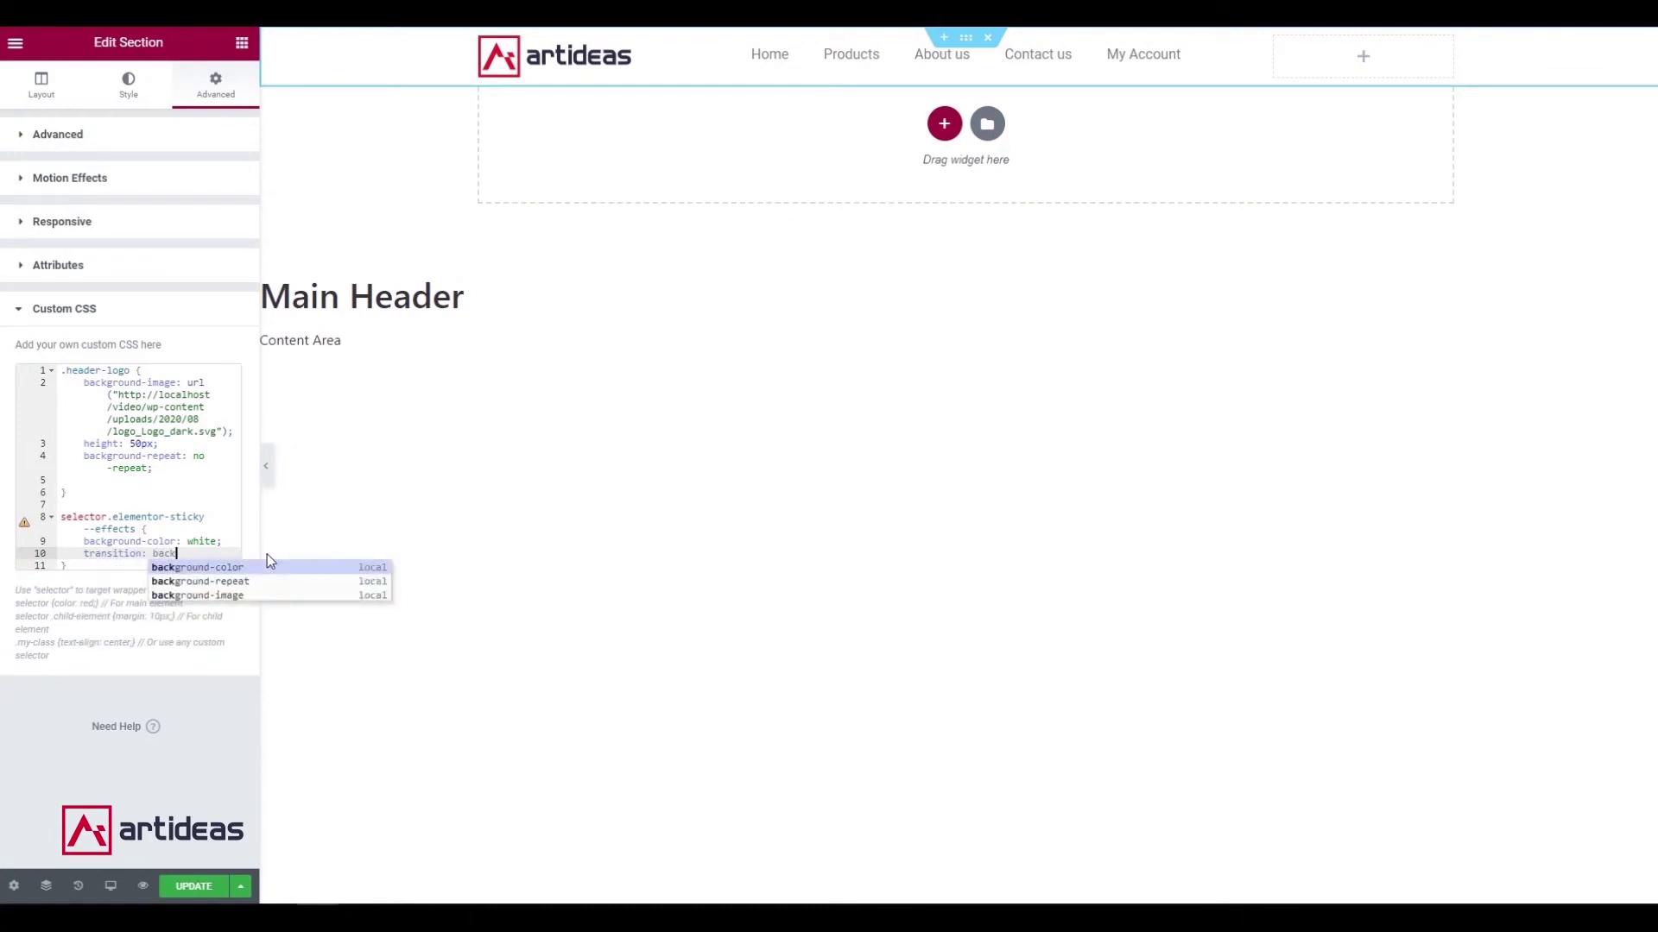
{"action": "key", "text": "Return"}
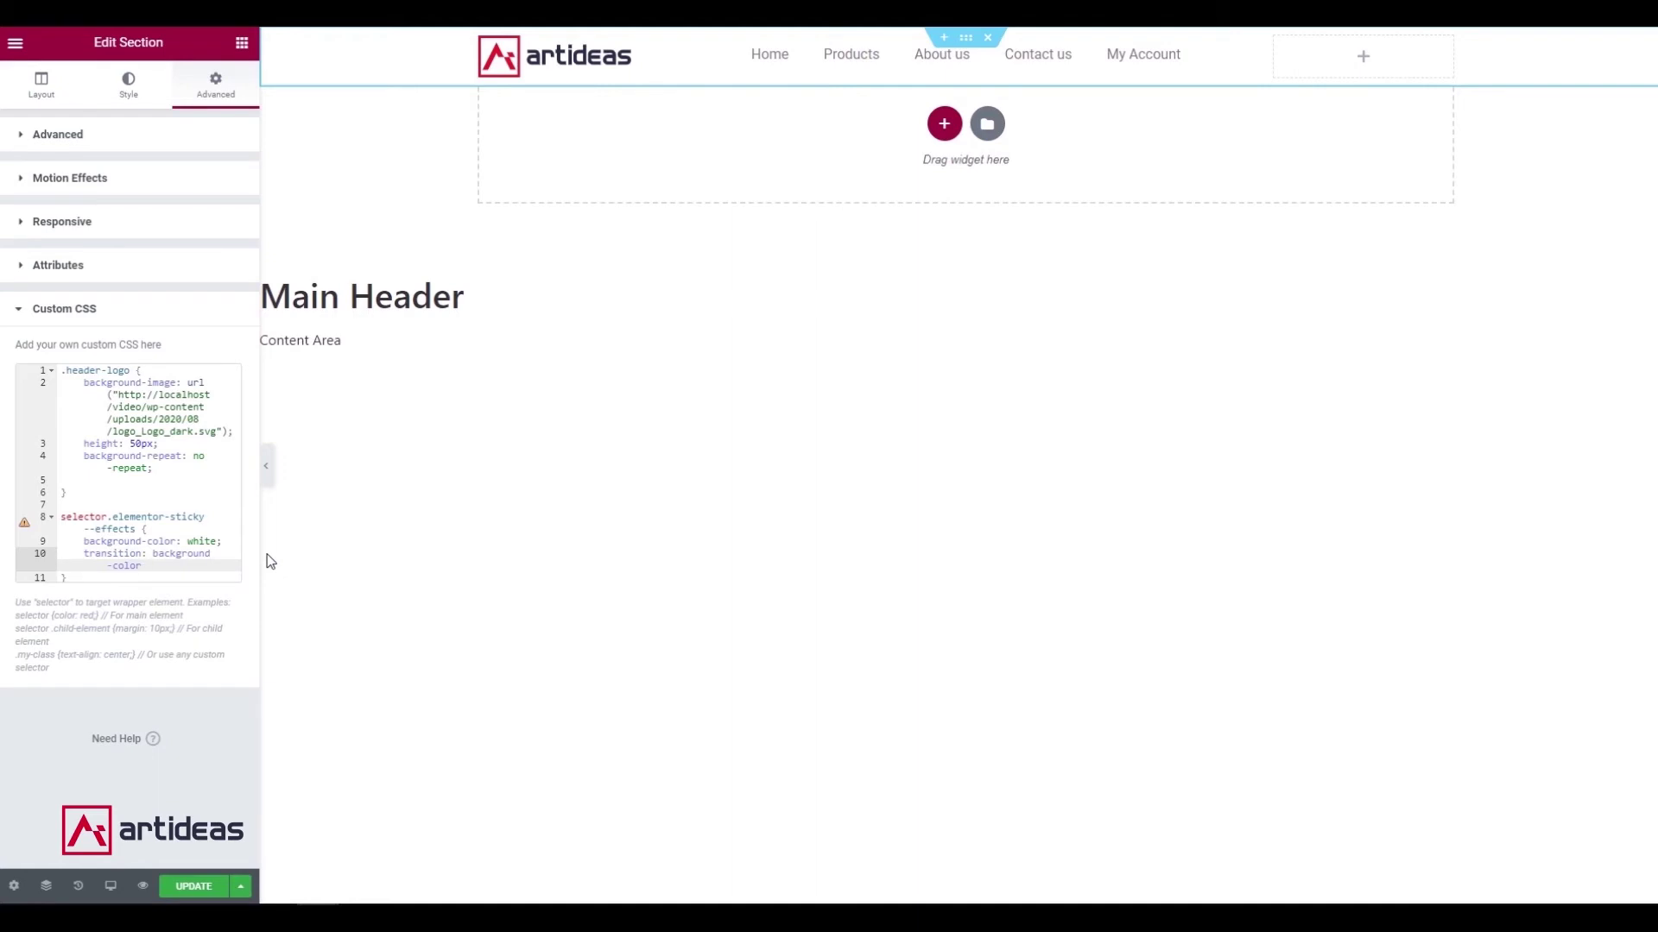
{"action": "type", "text": "1s ease;"}
{"action": "left_click", "coordinate": [191, 887]}
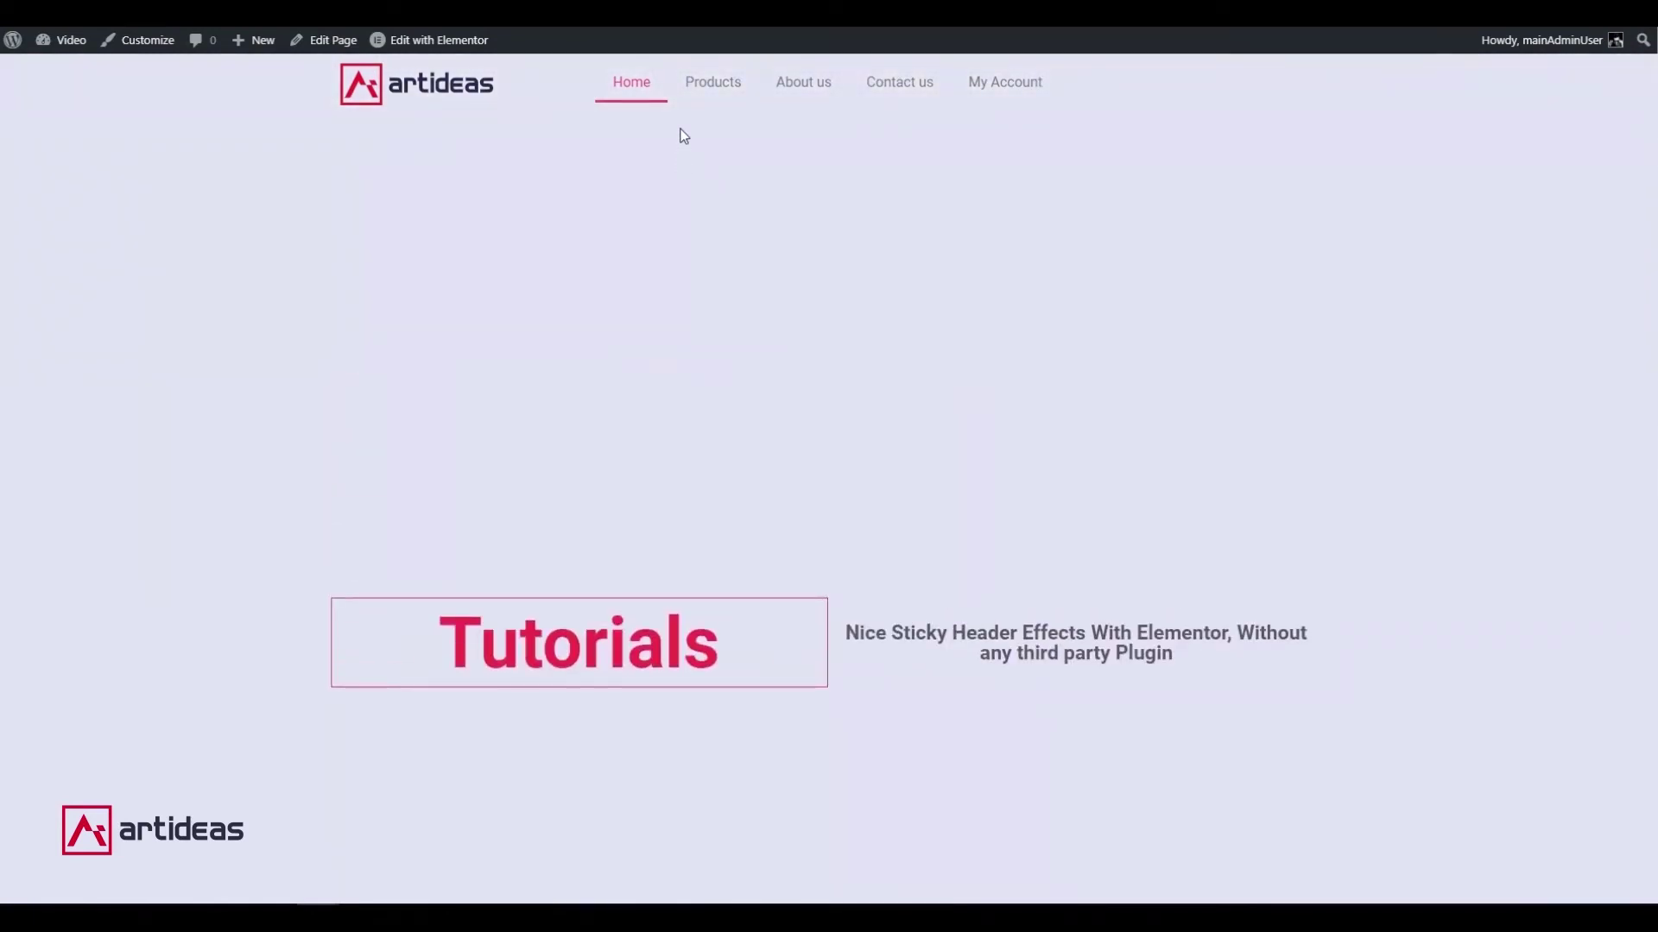
{"action": "scroll", "coordinate": [869, 303], "scroll_direction": "down", "scroll_amount": 3}
{"action": "scroll", "coordinate": [996, 188], "scroll_direction": "up", "scroll_amount": 3}
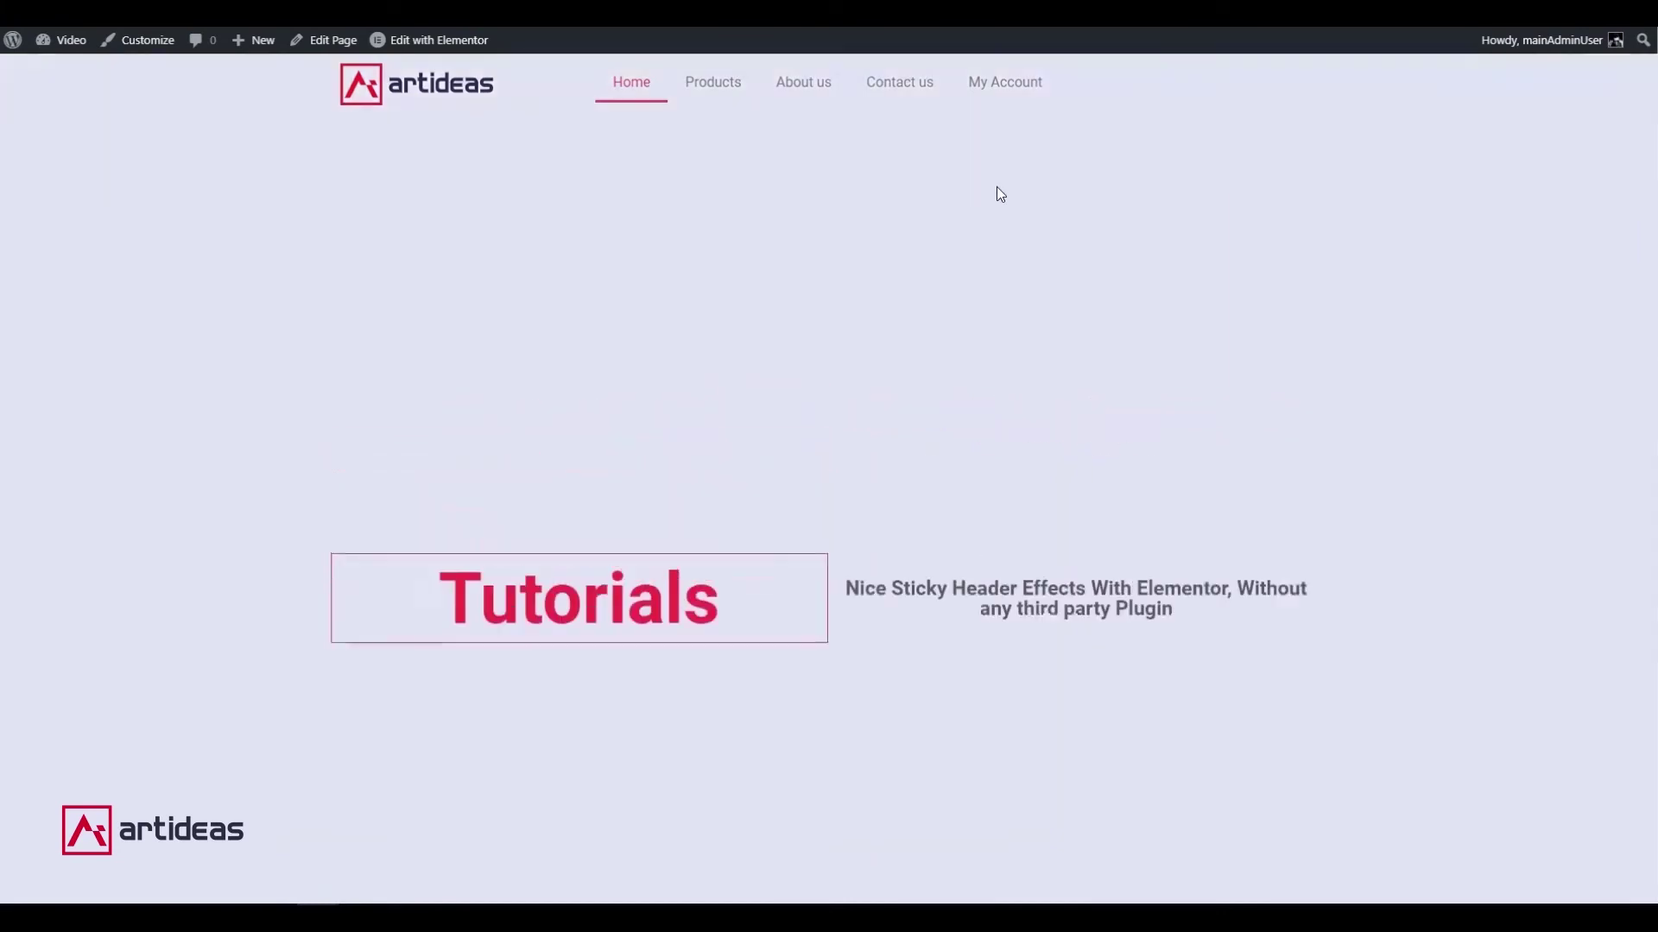
{"action": "scroll", "coordinate": [996, 188], "scroll_direction": "down", "scroll_amount": 3}
{"action": "scroll", "coordinate": [996, 188], "scroll_direction": "up", "scroll_amount": 3}
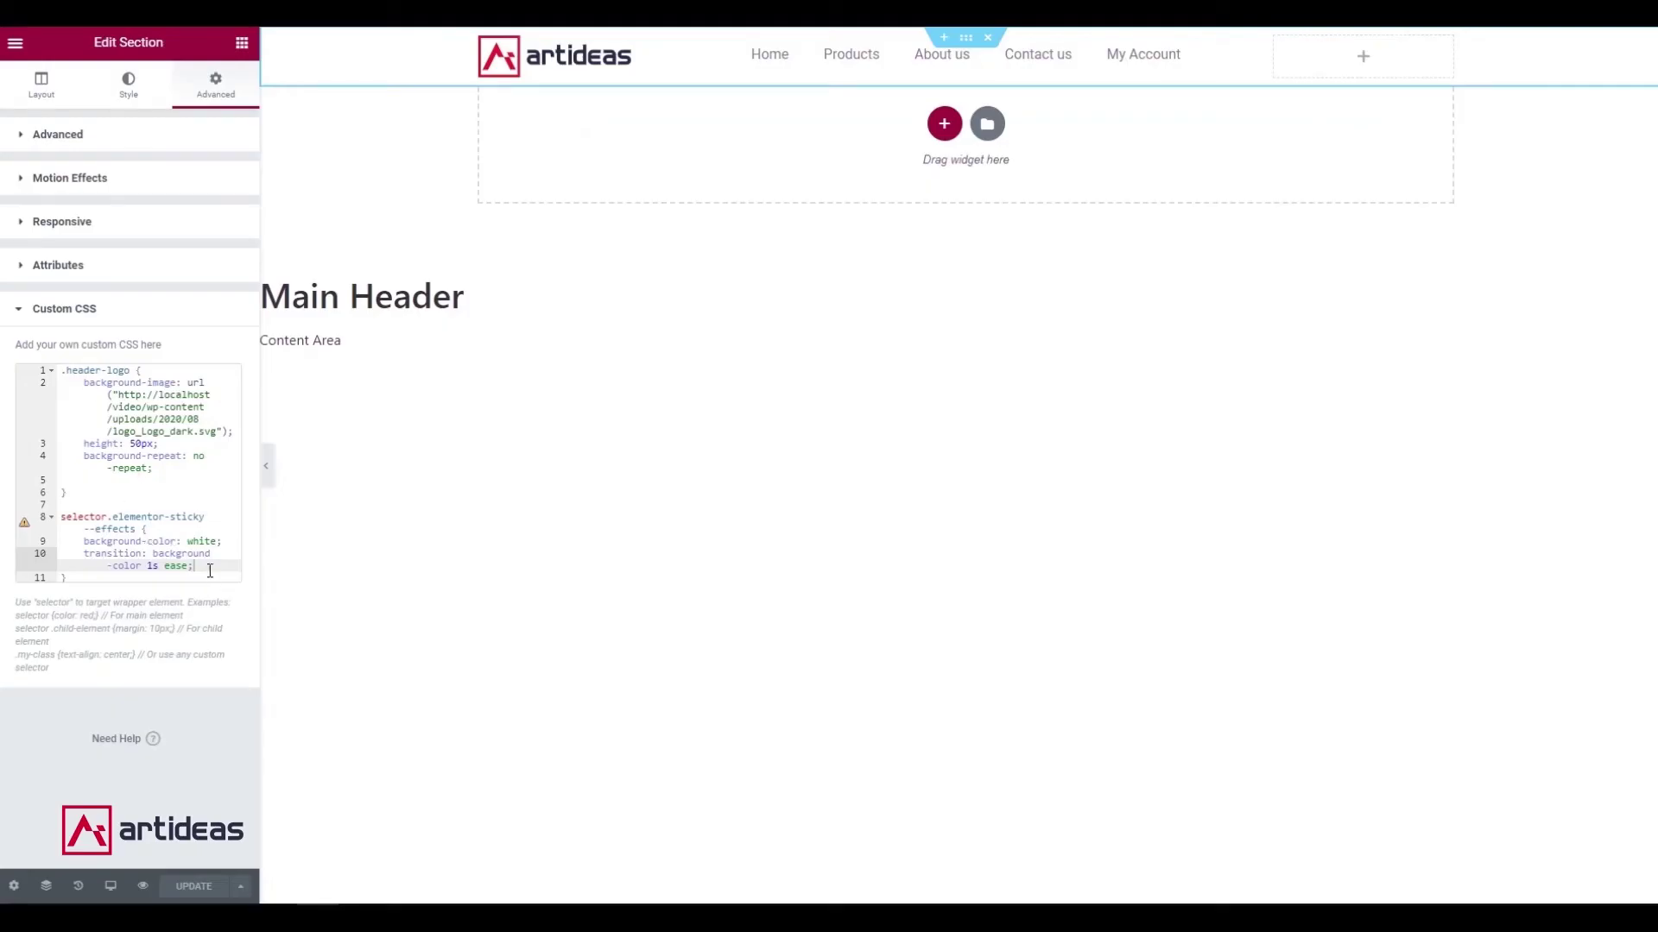
Copy the transition declaration and remove its line from the selector.elementor-sticky--effects rule.
{"action": "left_click_drag", "start_coordinate": [209, 567], "coordinate": [57, 557]}
{"action": "key", "text": "ctrl+c"}
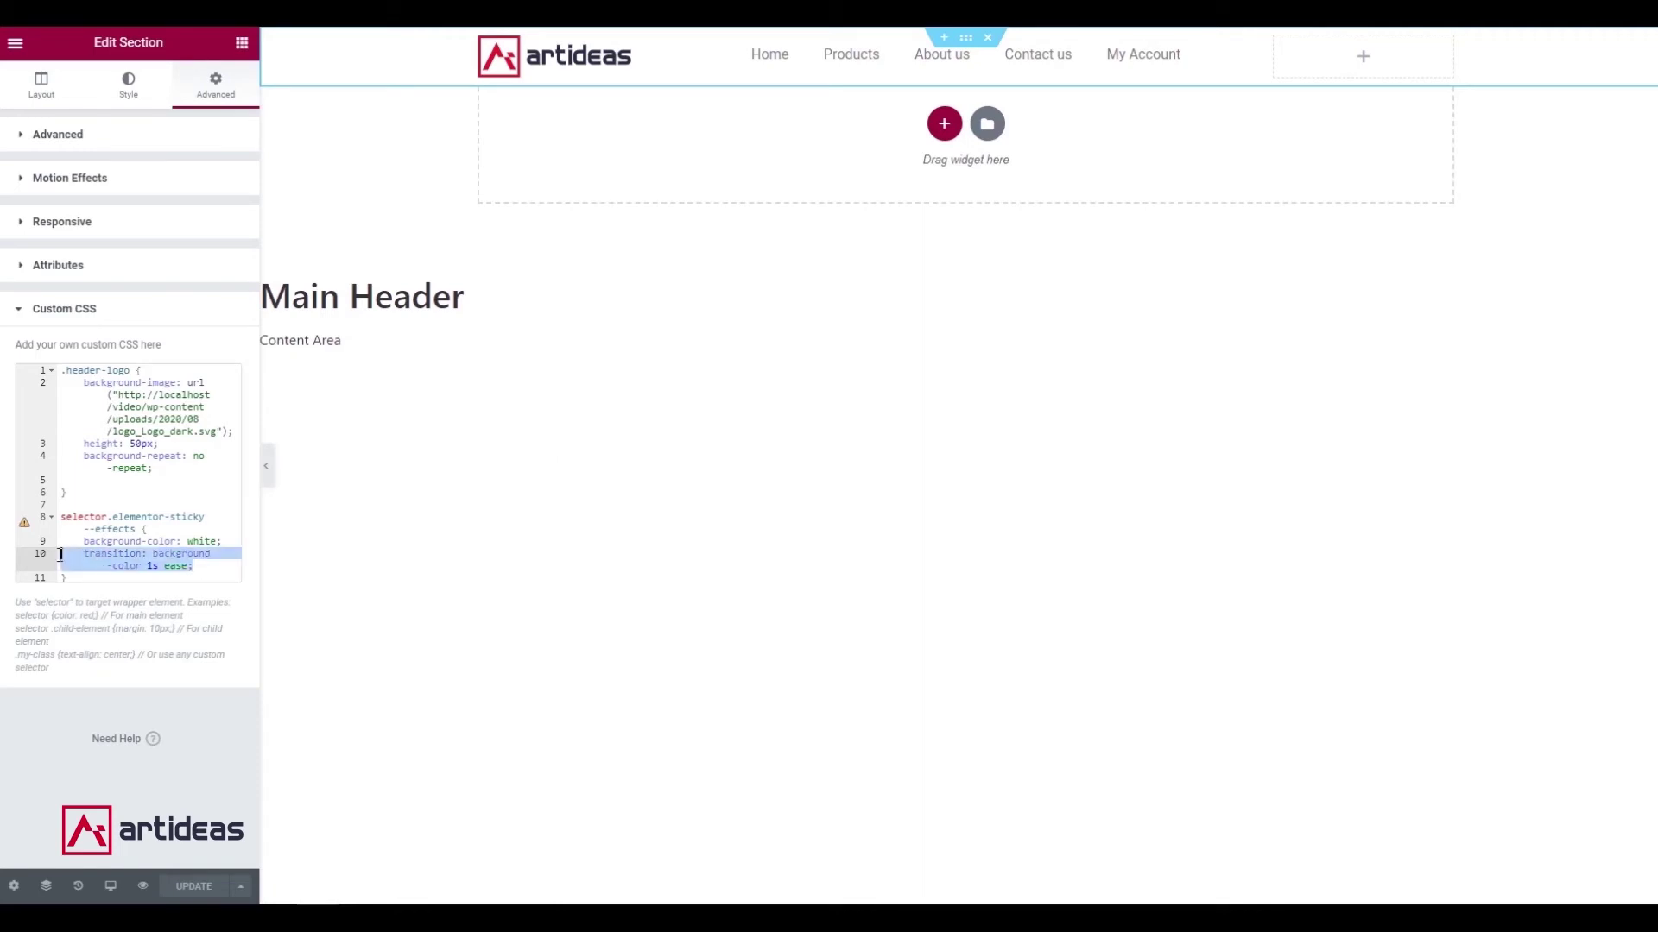
{"action": "key", "text": "BackSpace"}
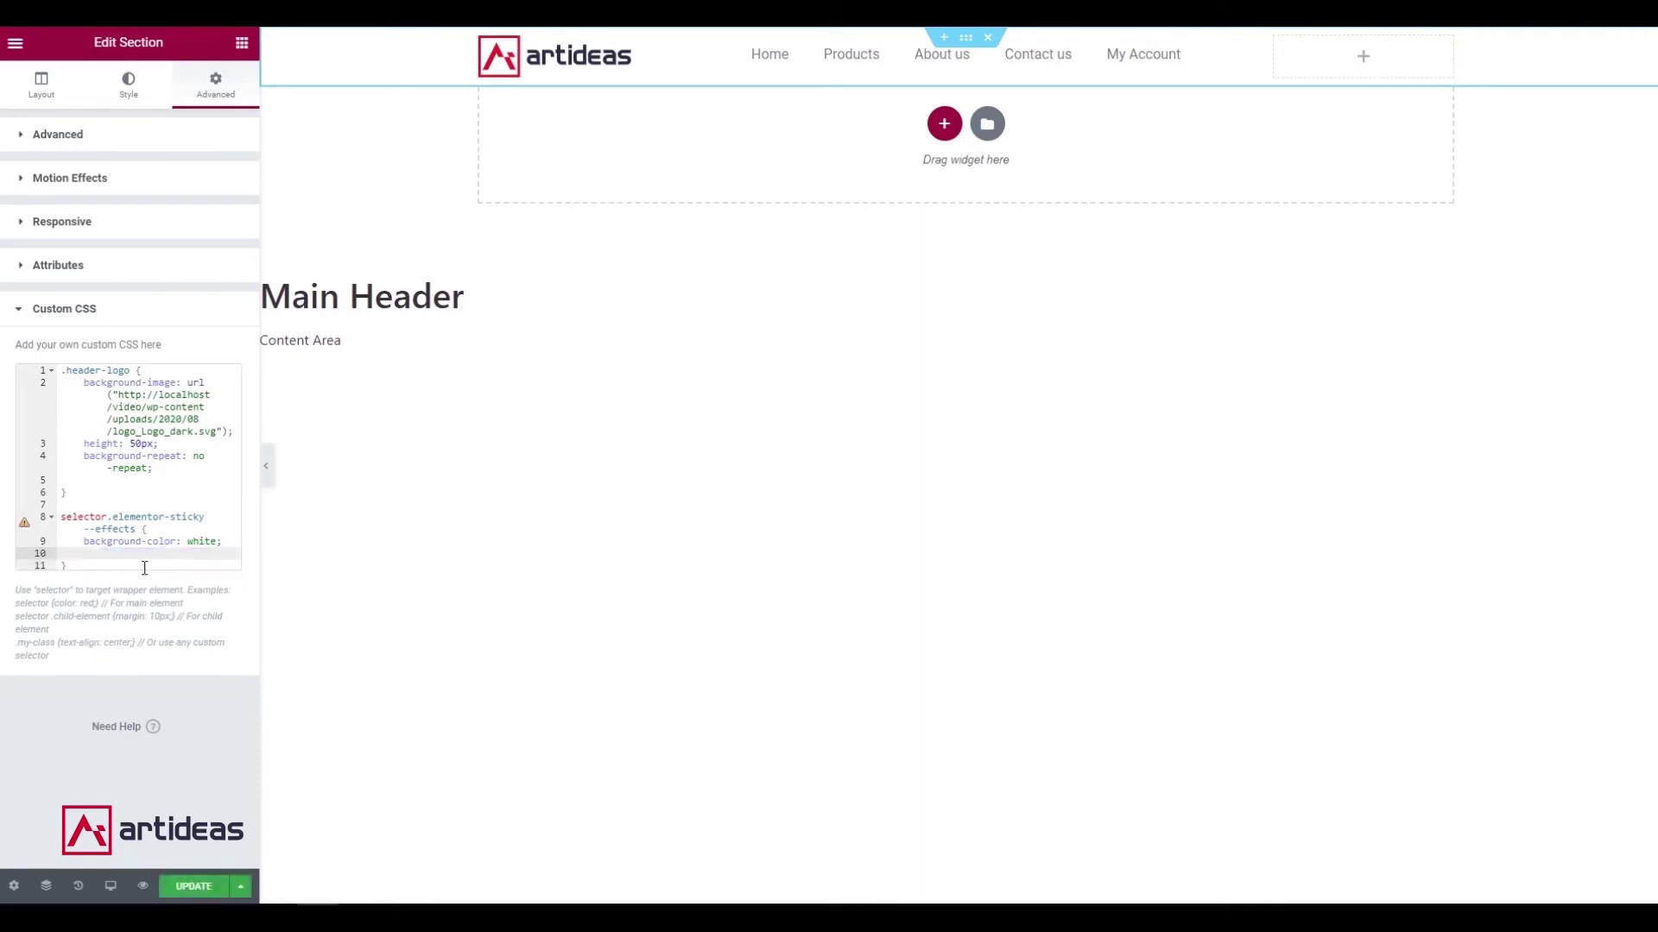
{"action": "key", "text": "BackSpace"}
Add a separate selector rule above the sticky effects rule, paste the background-color transition into it and tidy its indentation.
{"action": "left_click", "coordinate": [110, 489]}
{"action": "key", "text": "Return"}
{"action": "key", "text": "Return"}
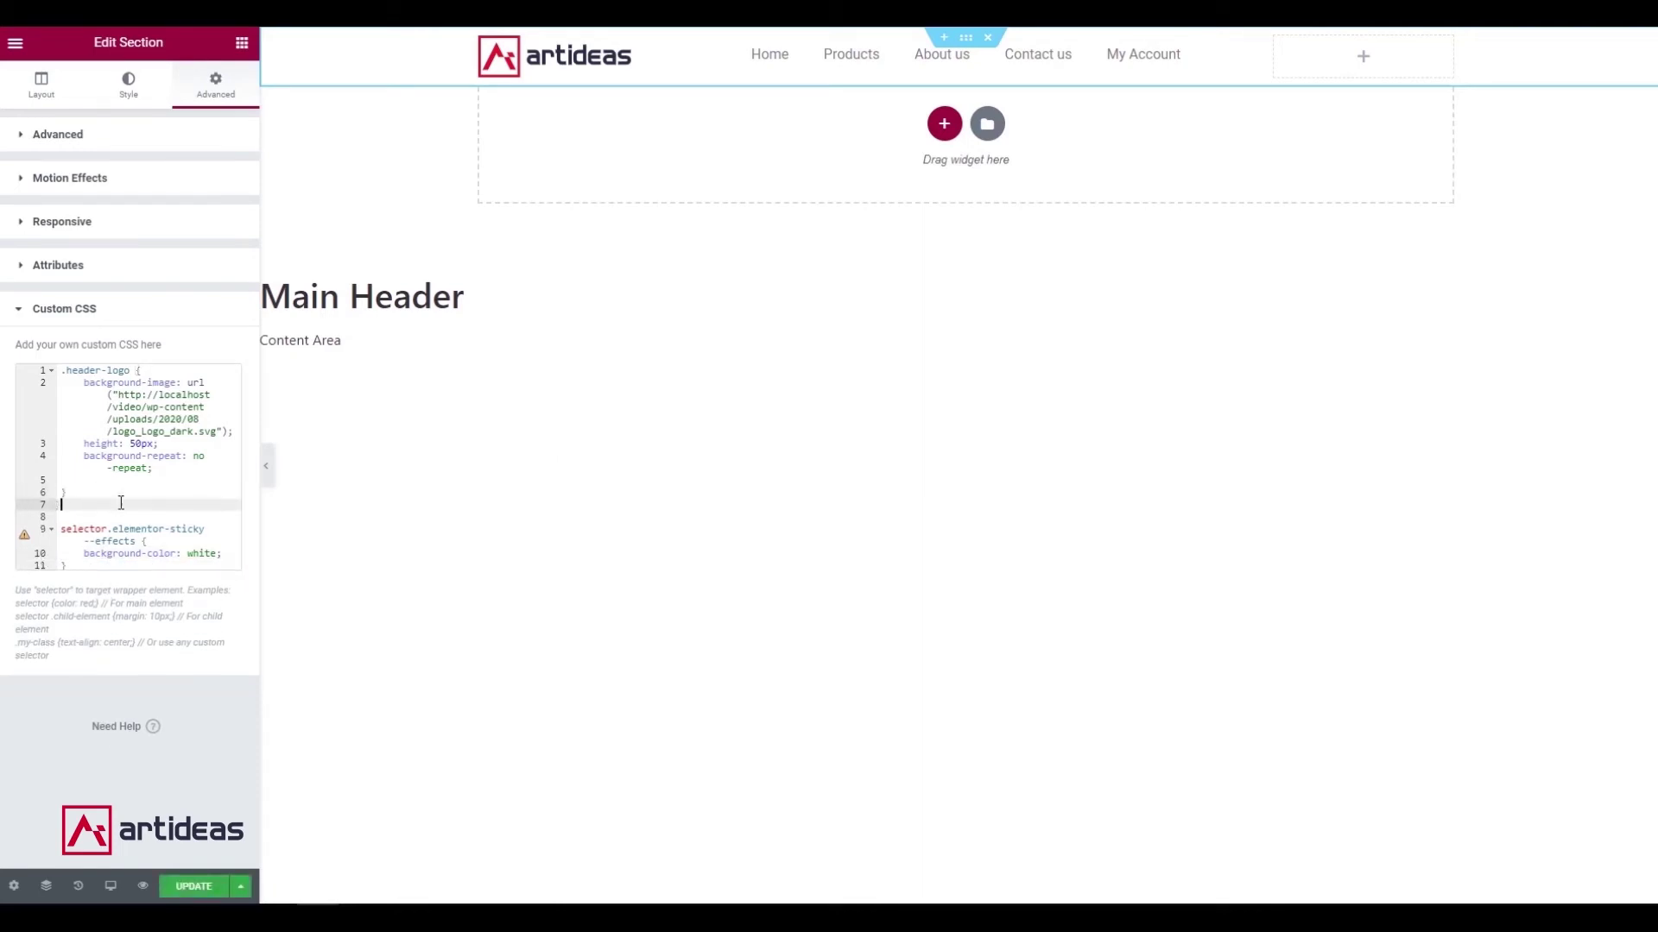
{"action": "type", "text": "sel"}
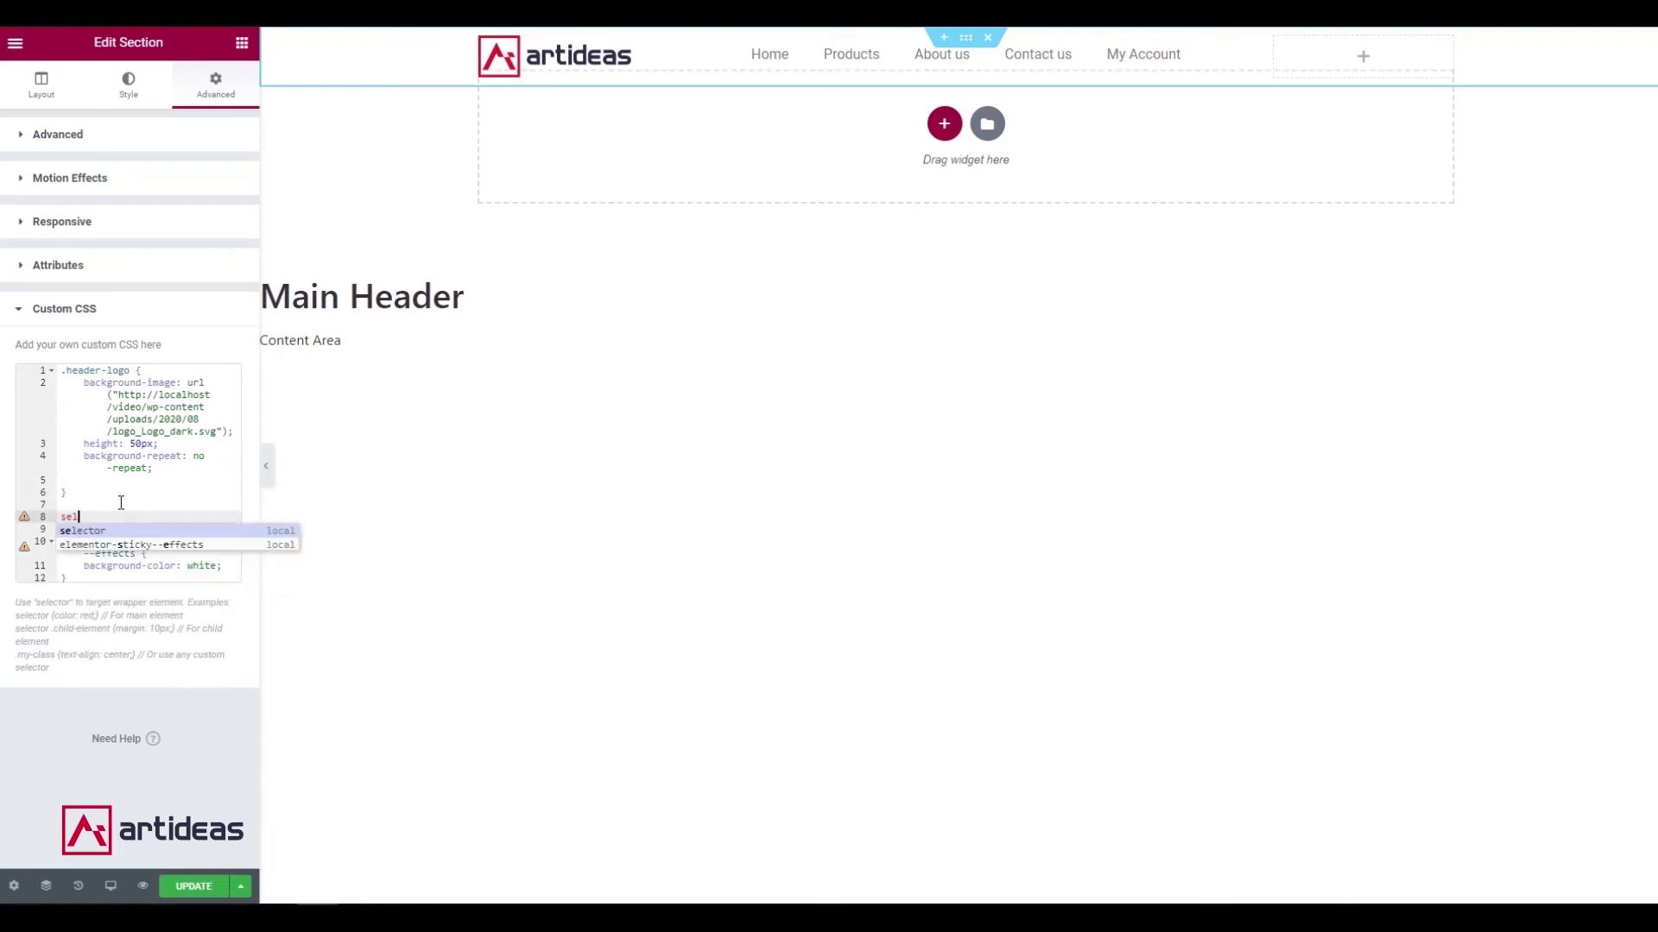
{"action": "type", "text": "ector {"}
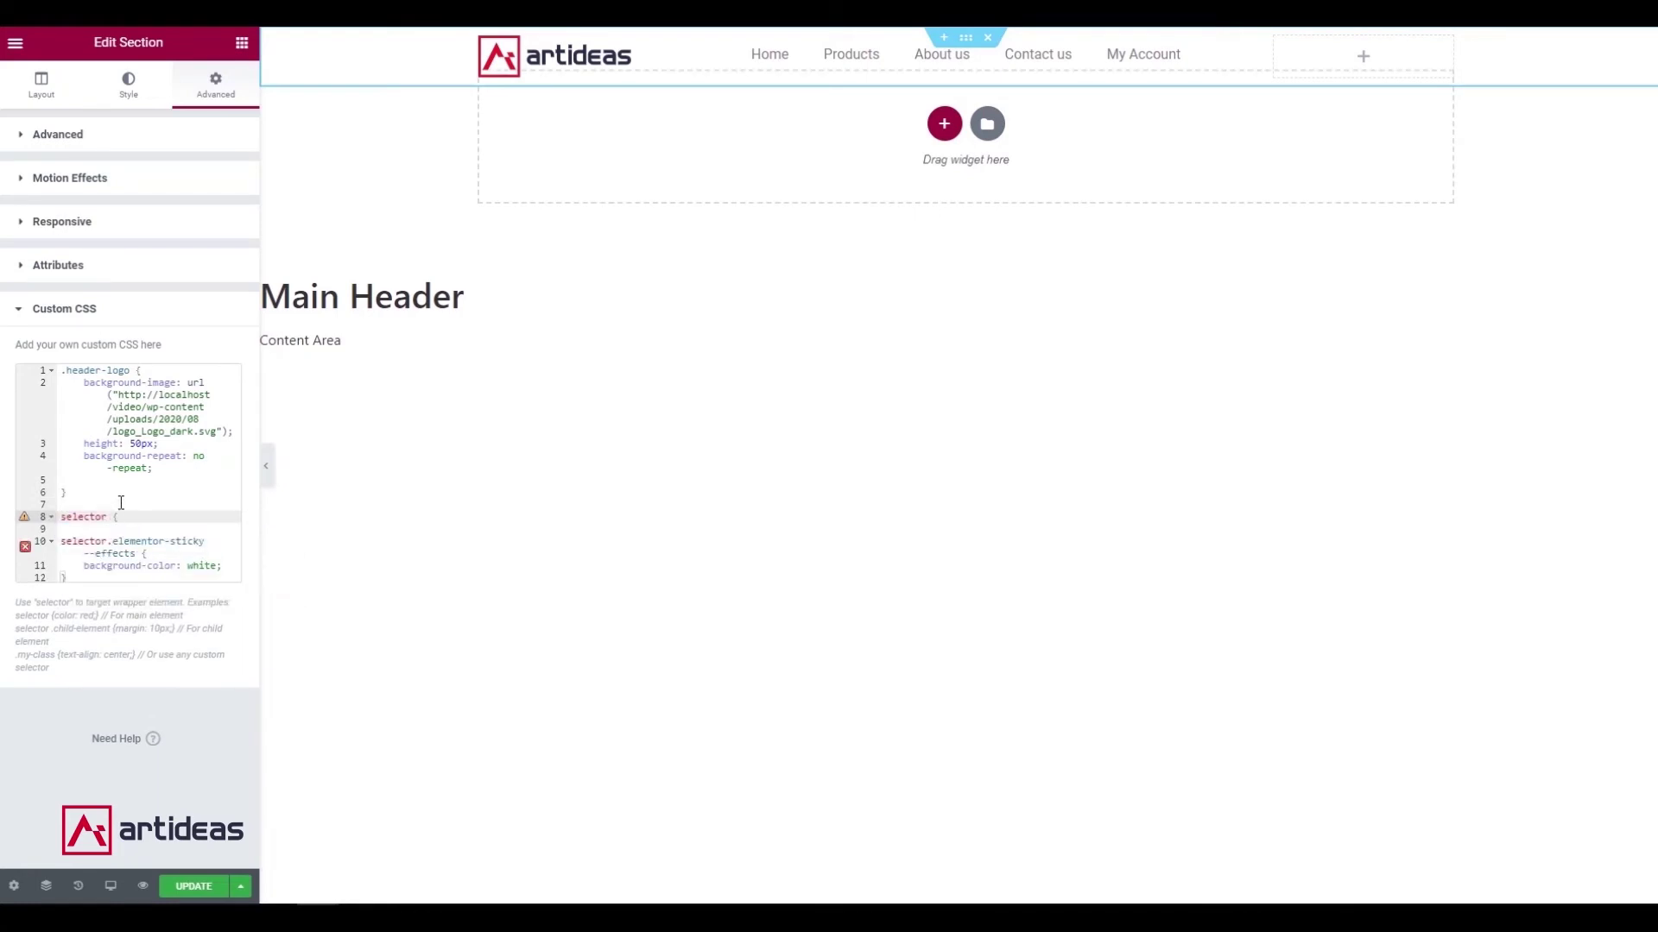
{"action": "key", "text": "Return"}
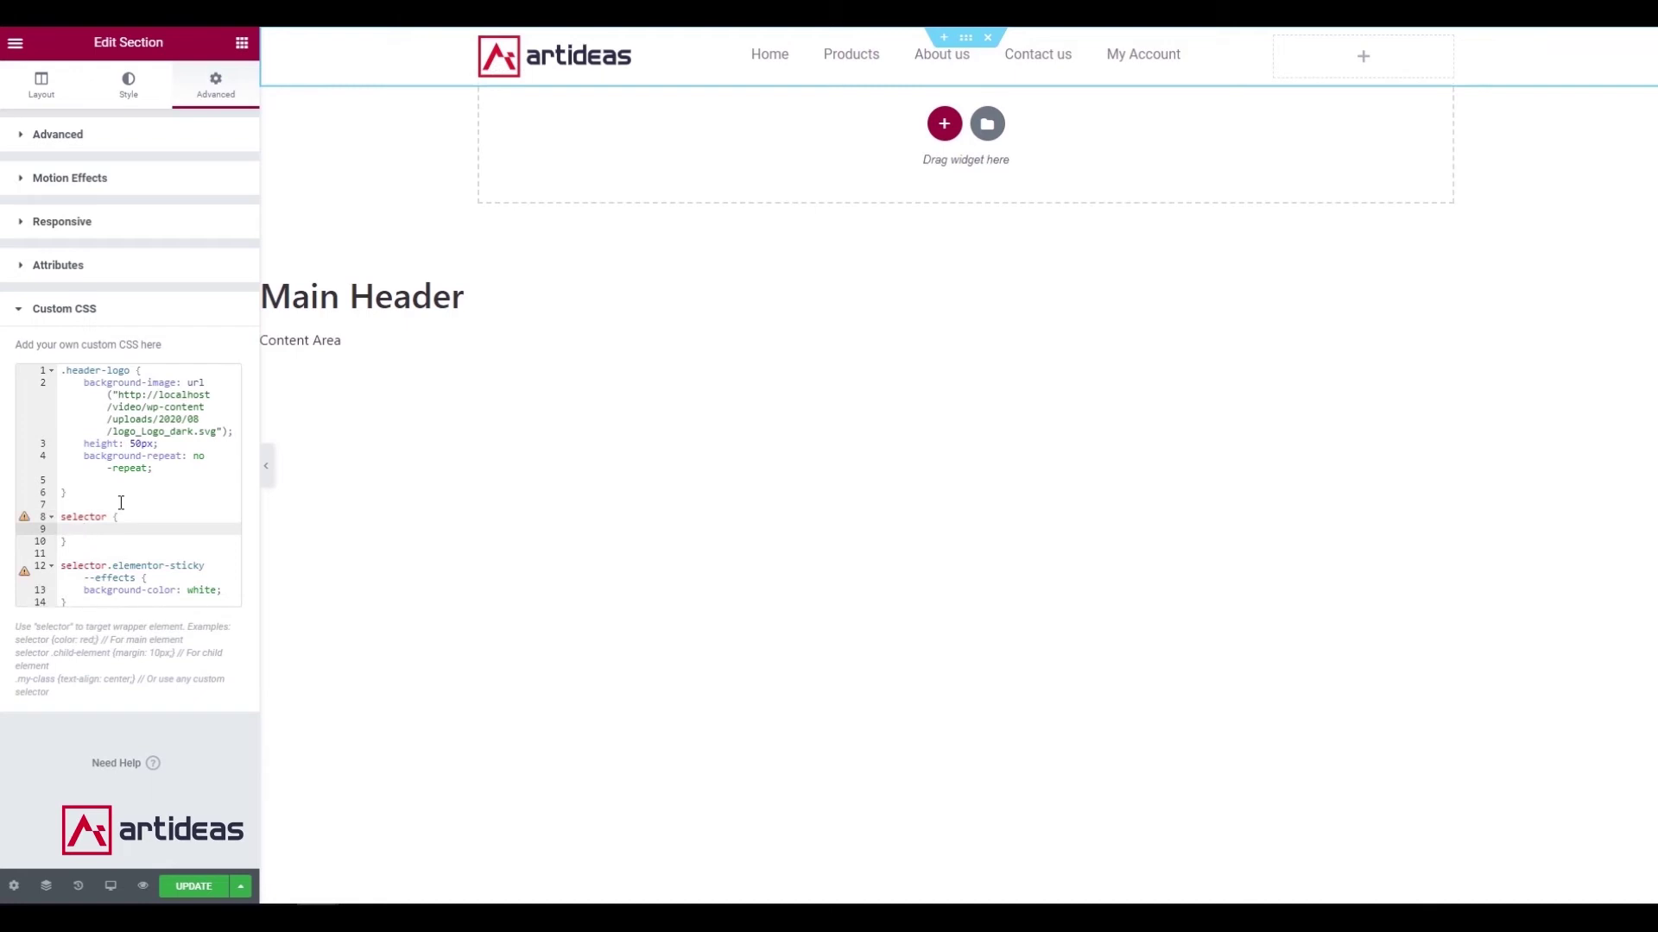
{"action": "key", "text": "ctrl+v"}
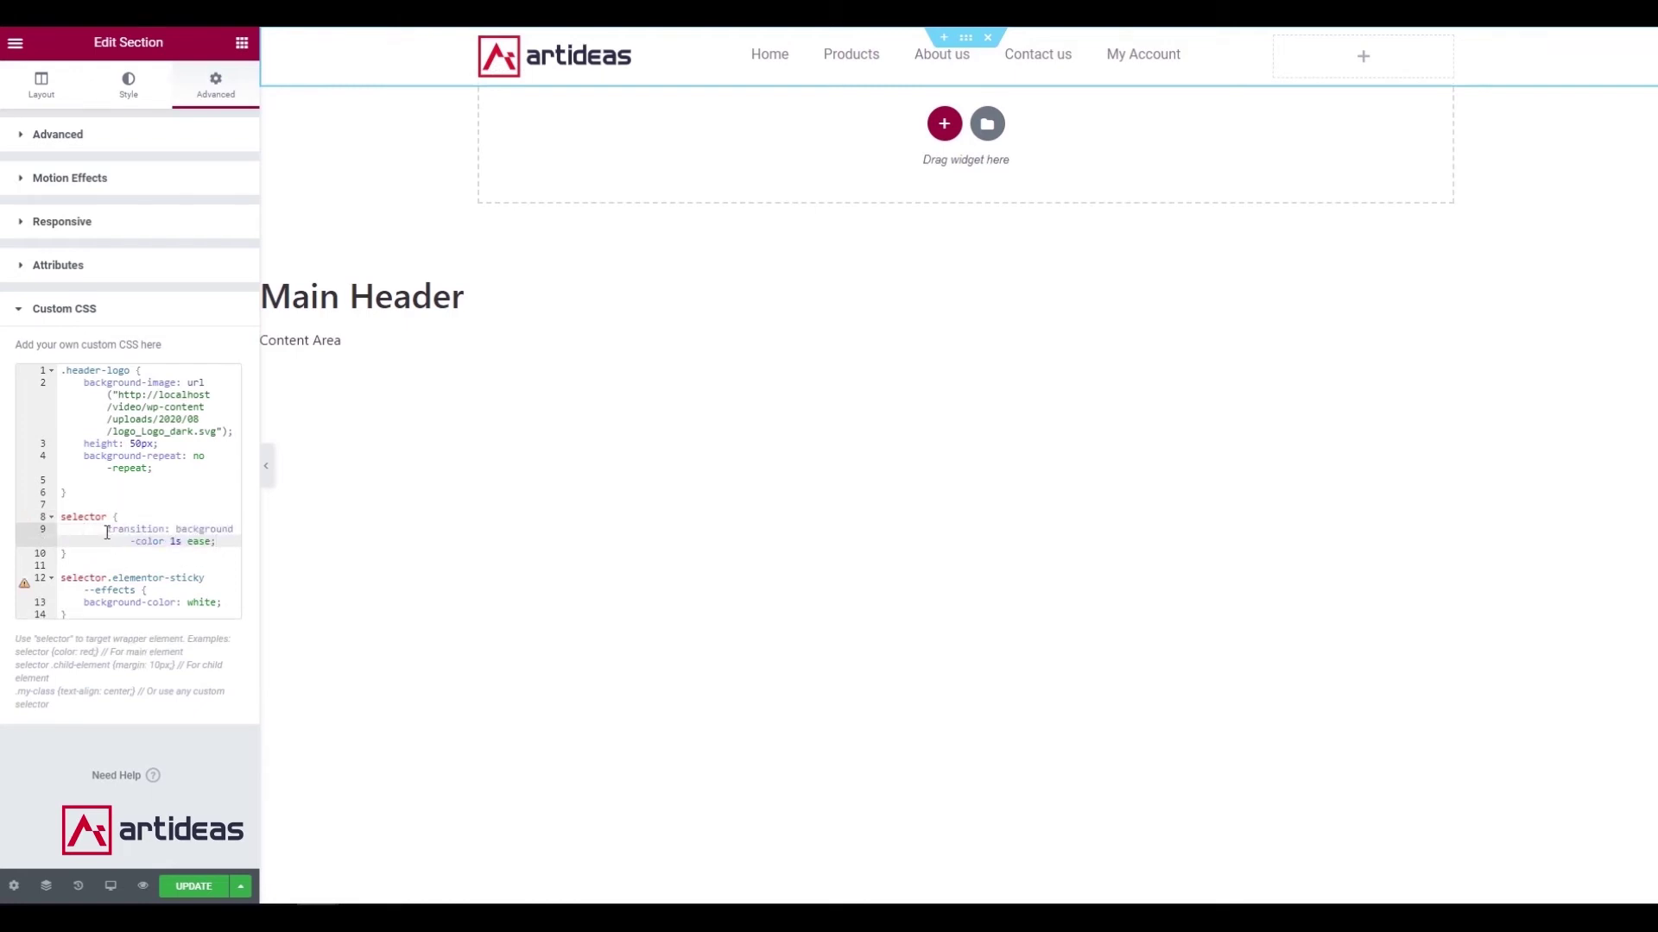
{"action": "left_click_drag", "start_coordinate": [106, 530], "coordinate": [78, 530]}
{"action": "key", "text": "BackSpace"}
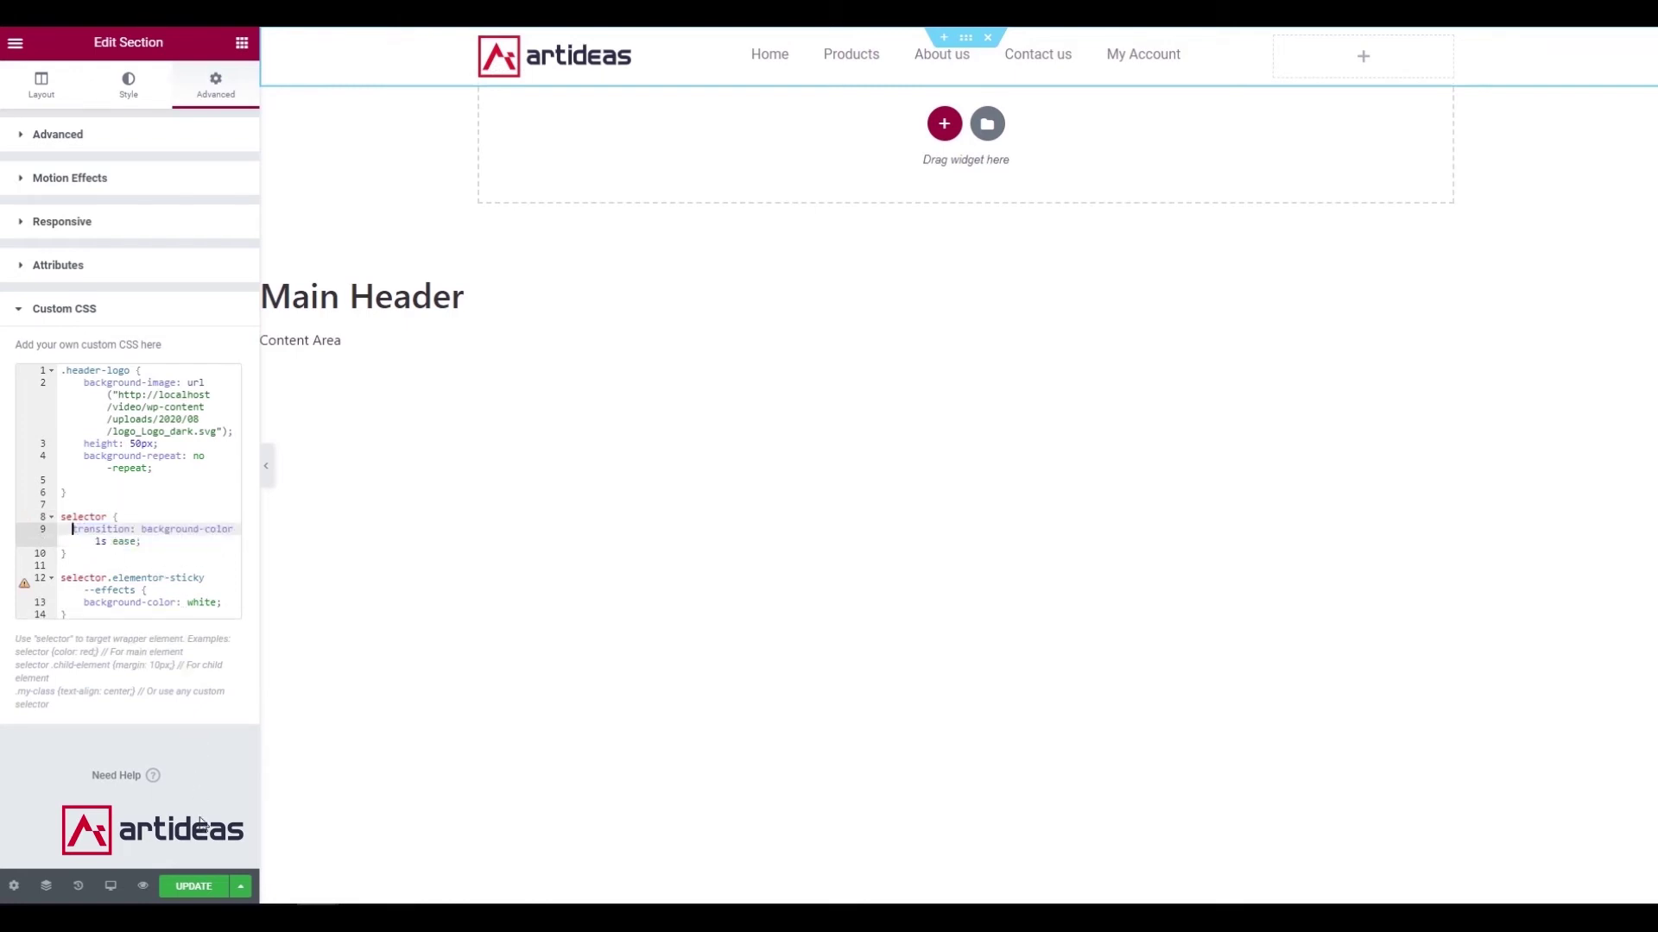
Update the template and check on the home page how the header's background fades while scrolling.
{"action": "left_click", "coordinate": [196, 885]}
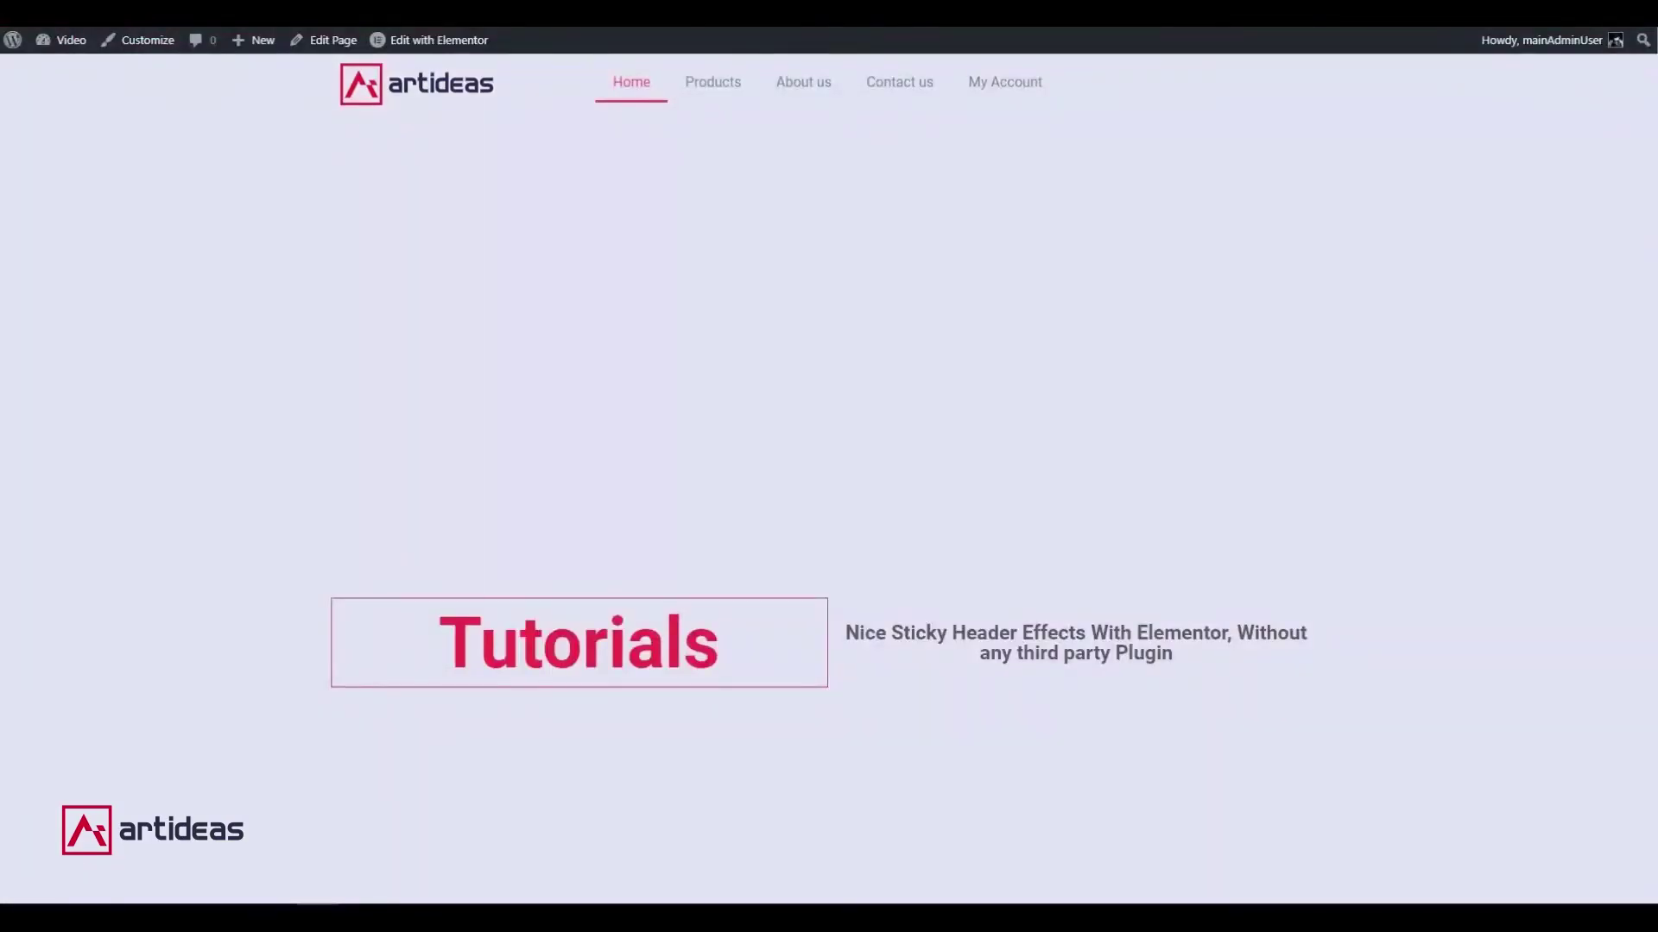
{"action": "scroll", "coordinate": [771, 262], "scroll_direction": "down", "scroll_amount": 2}
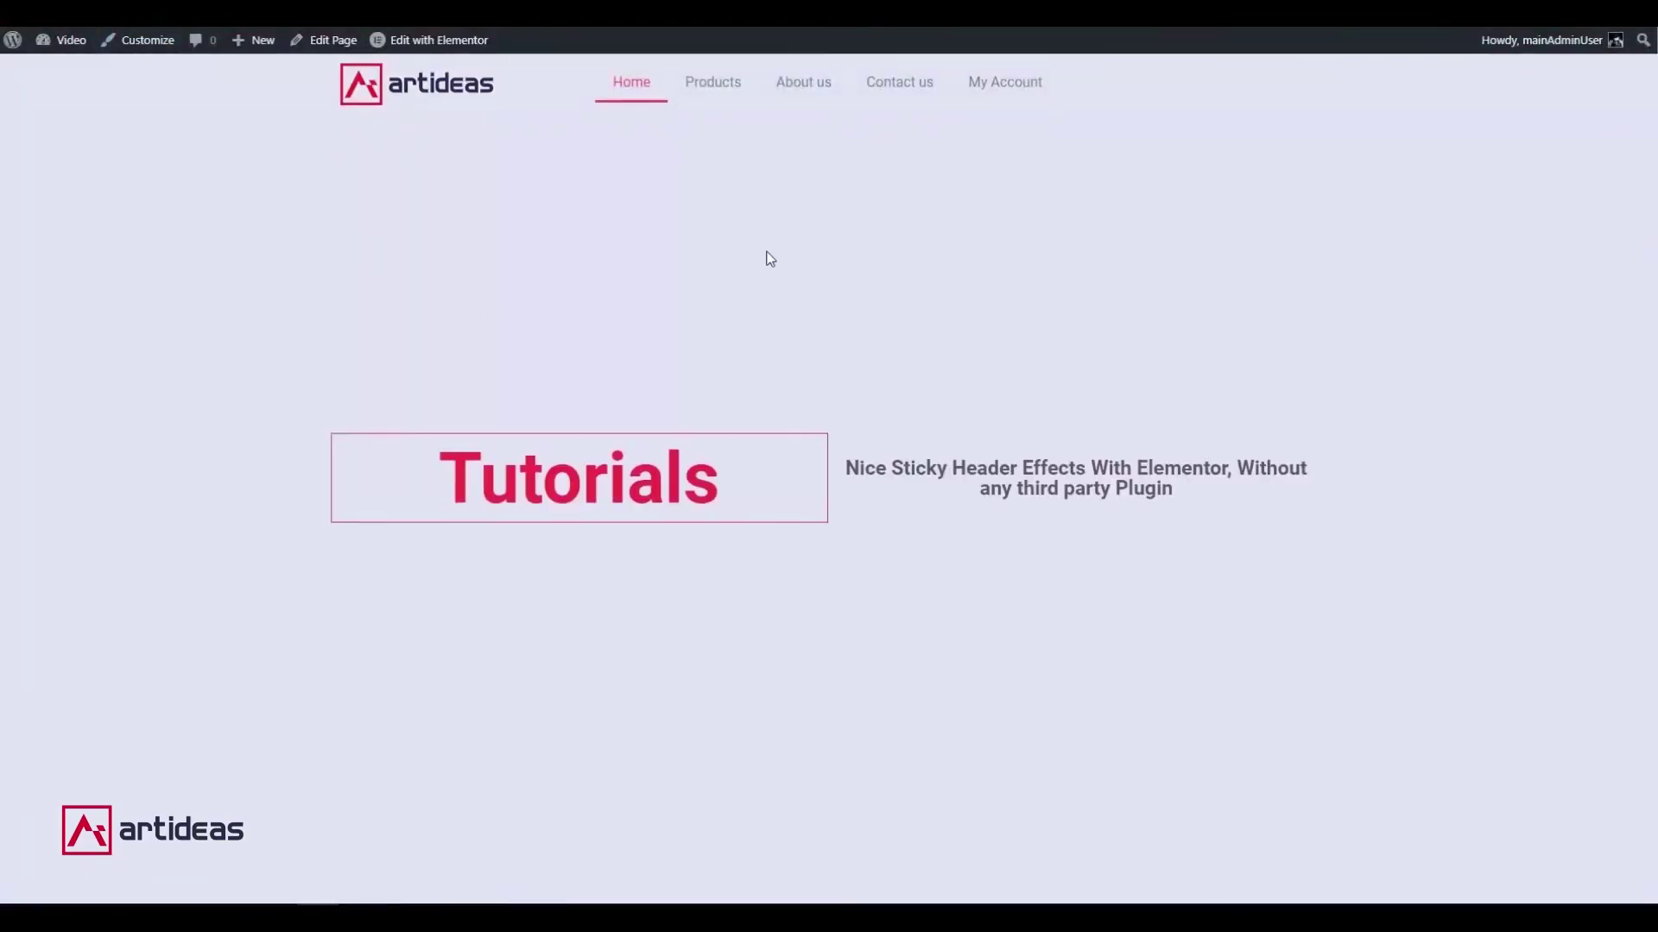
{"action": "scroll", "coordinate": [770, 262], "scroll_direction": "up", "scroll_amount": 2}
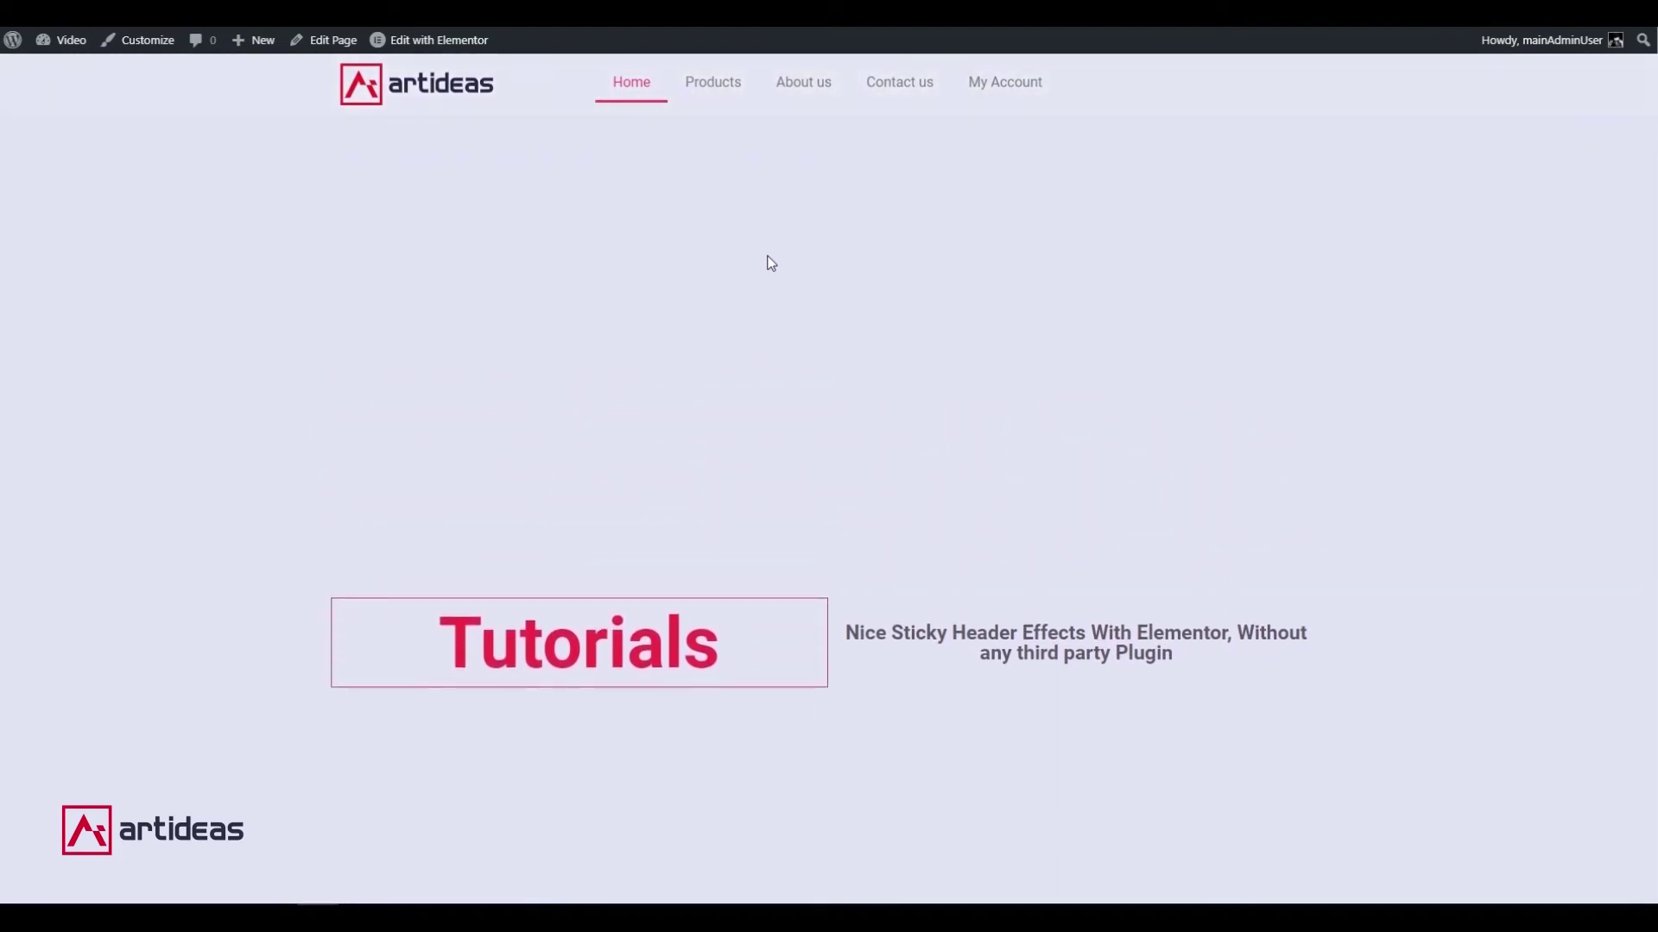
{"action": "scroll", "coordinate": [769, 259], "scroll_direction": "down", "scroll_amount": 3}
{"action": "scroll", "coordinate": [767, 261], "scroll_direction": "up", "scroll_amount": 3}
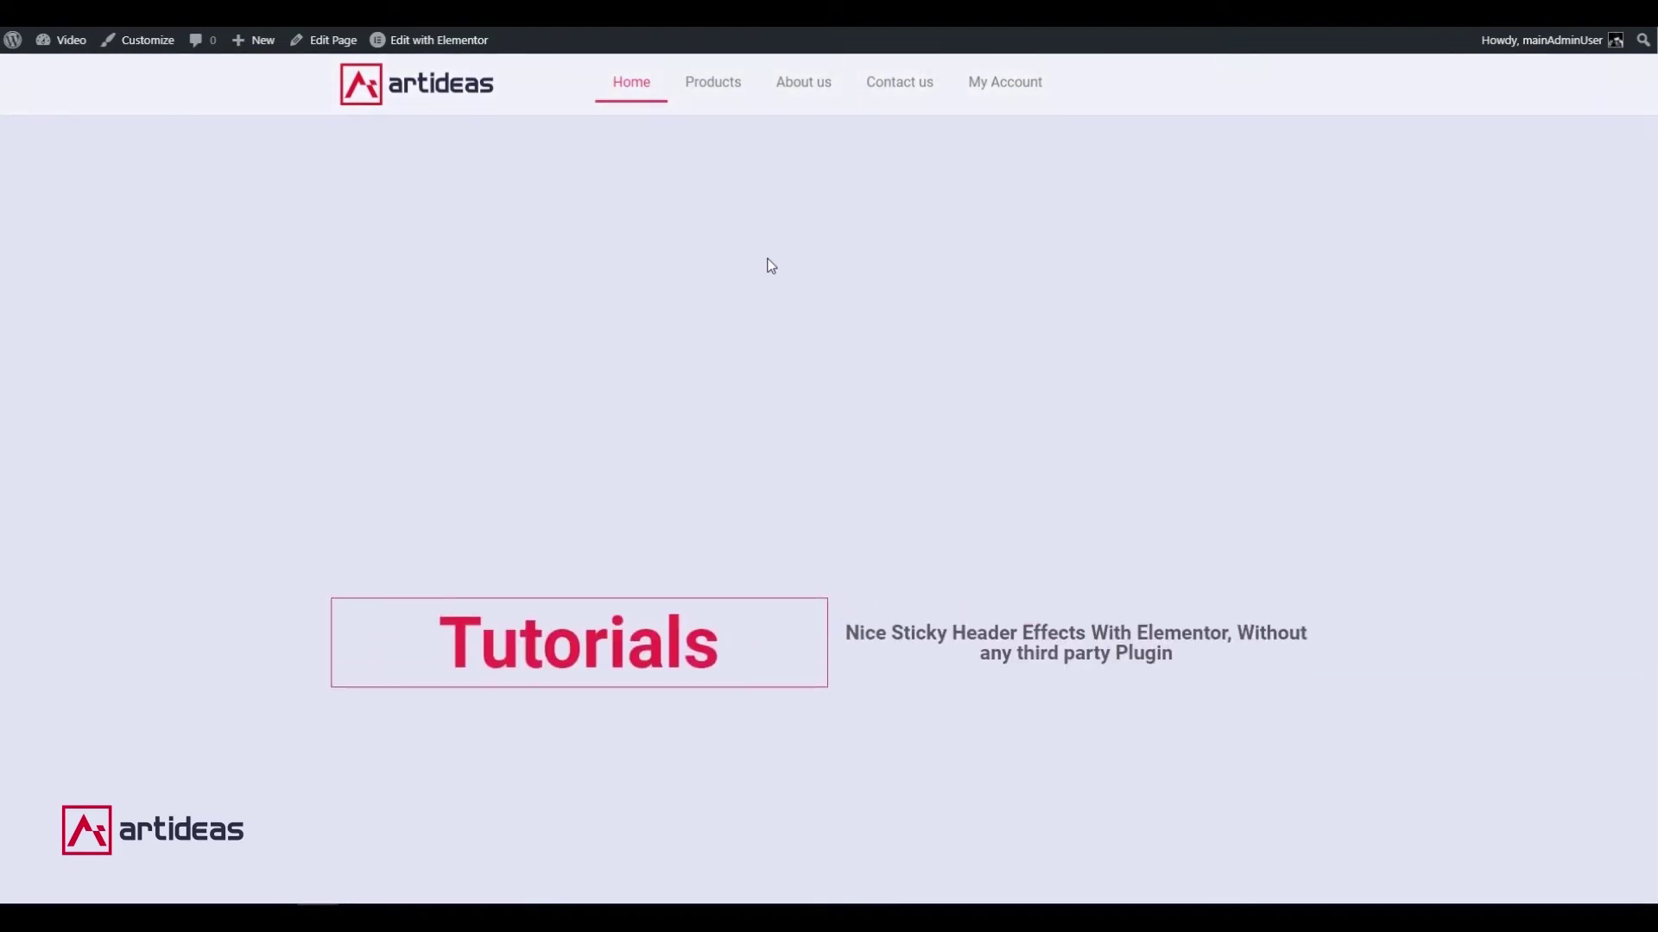
{"action": "scroll", "coordinate": [814, 213], "scroll_direction": "down", "scroll_amount": 3}
{"action": "scroll", "coordinate": [811, 218], "scroll_direction": "up", "scroll_amount": 3}
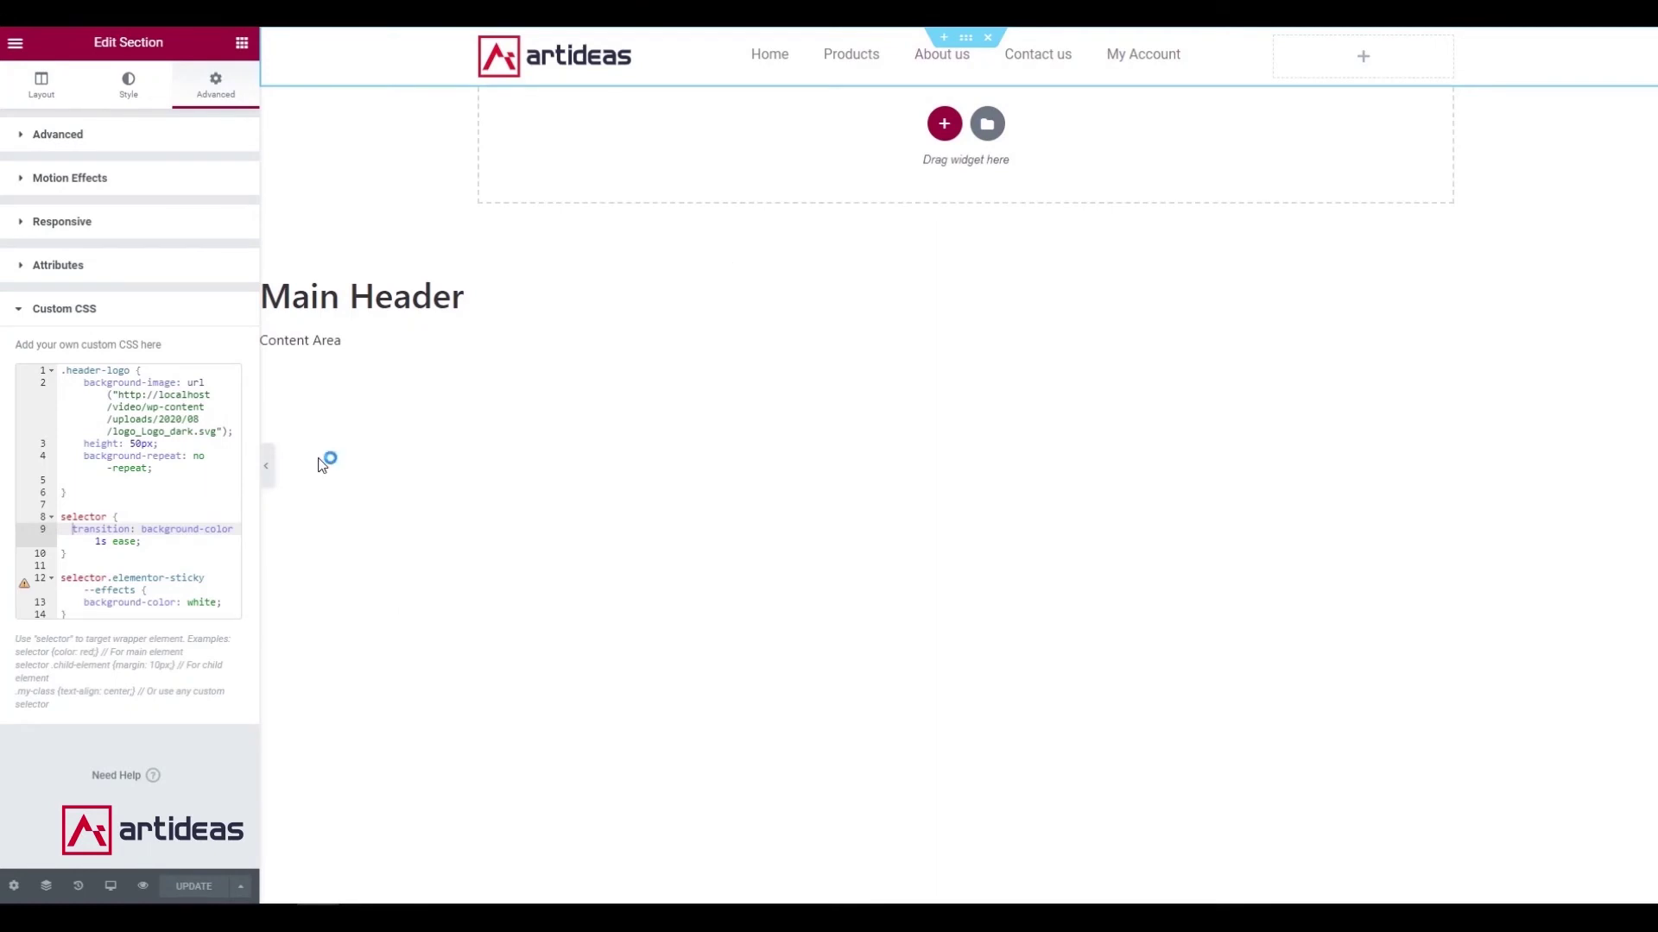
Set the background-color in the selector.elementor-sticky--effects rule to rgb(217,4,41), without a space before the parenthesis.
{"action": "left_click", "coordinate": [142, 529]}
{"action": "left_click_drag", "start_coordinate": [187, 603], "coordinate": [218, 604]}
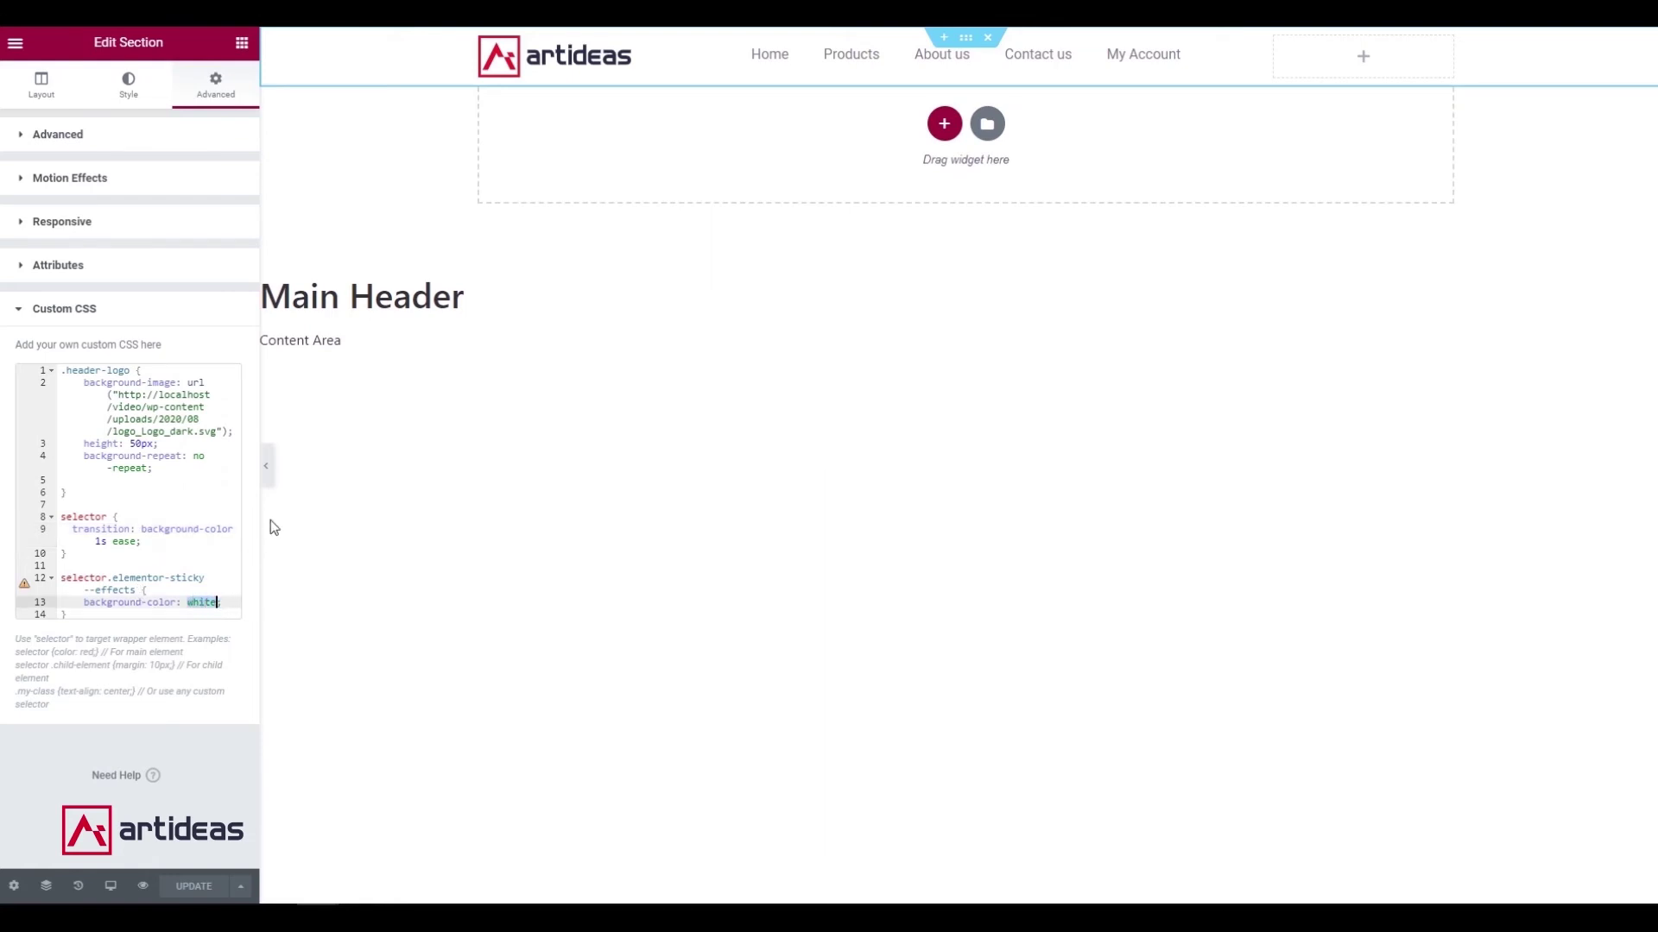
{"action": "type", "text": "rgb"}
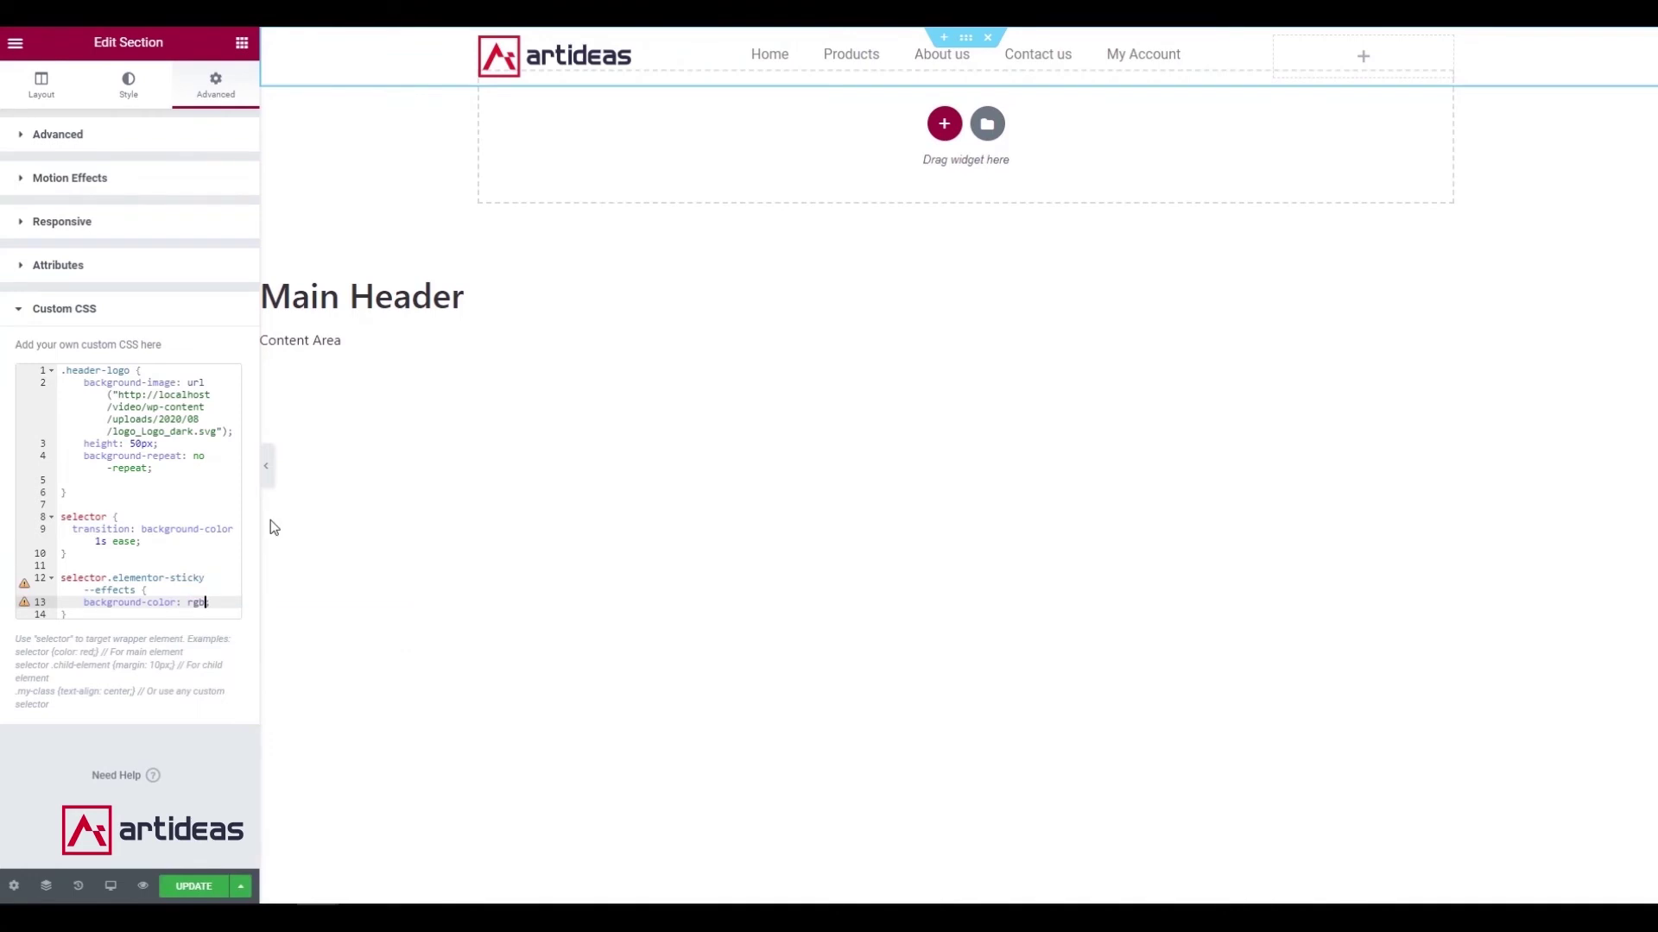
{"action": "type", "text": " (217,4"}
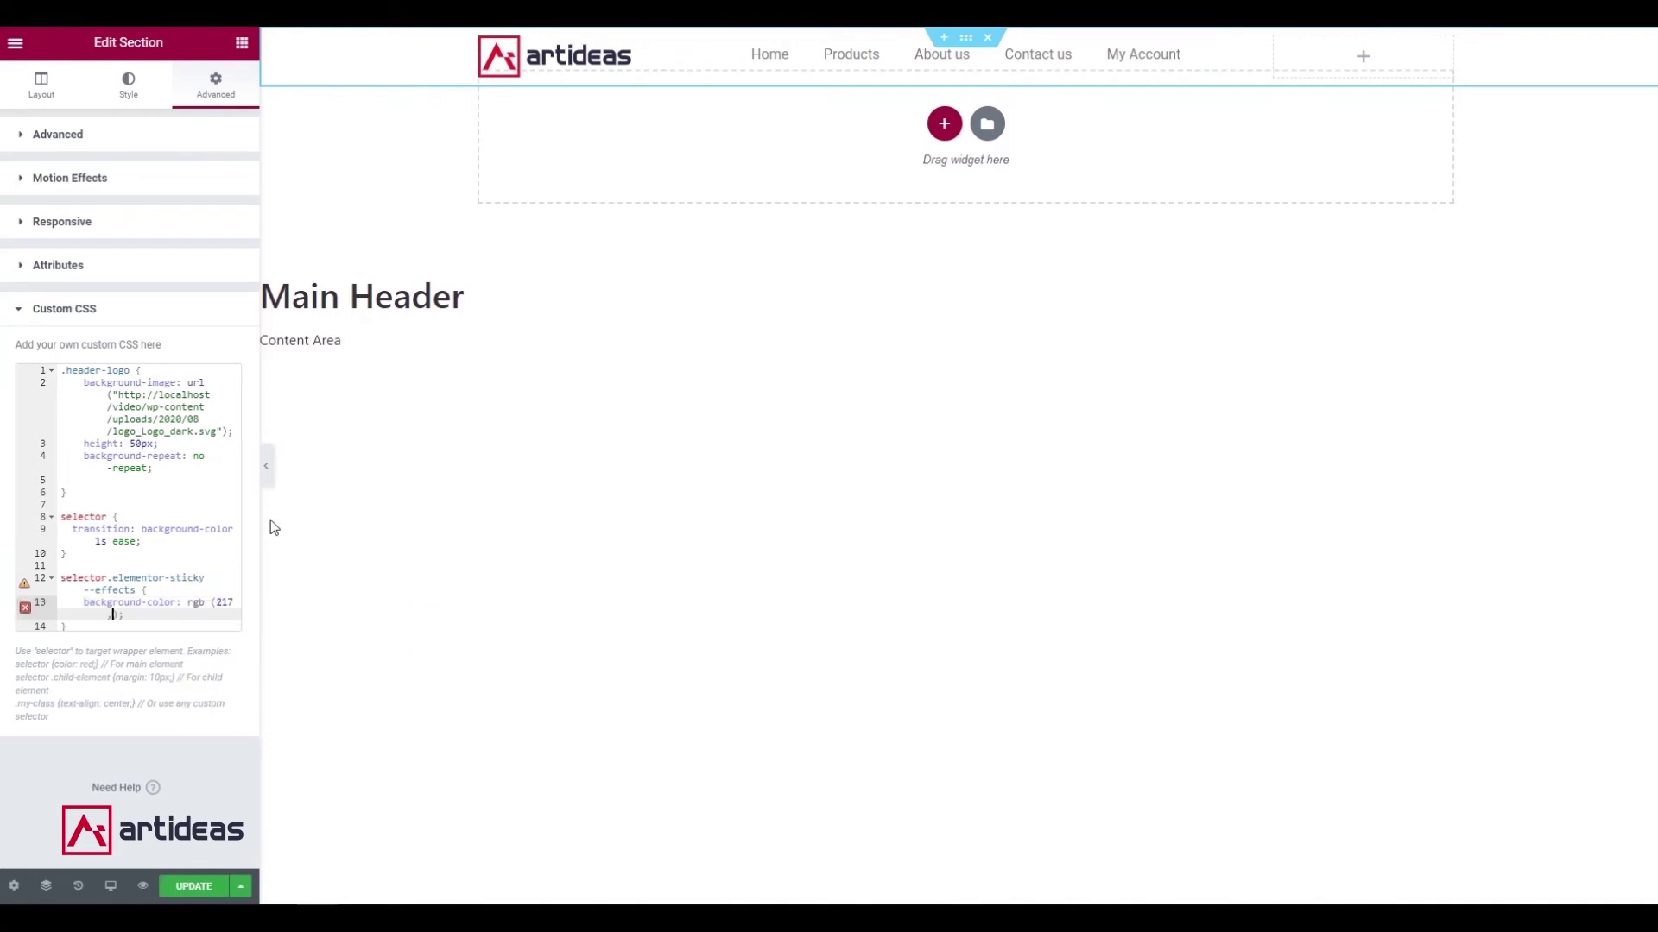
{"action": "type", "text": ",41"}
{"action": "mouse_move", "coordinate": [25, 610]}
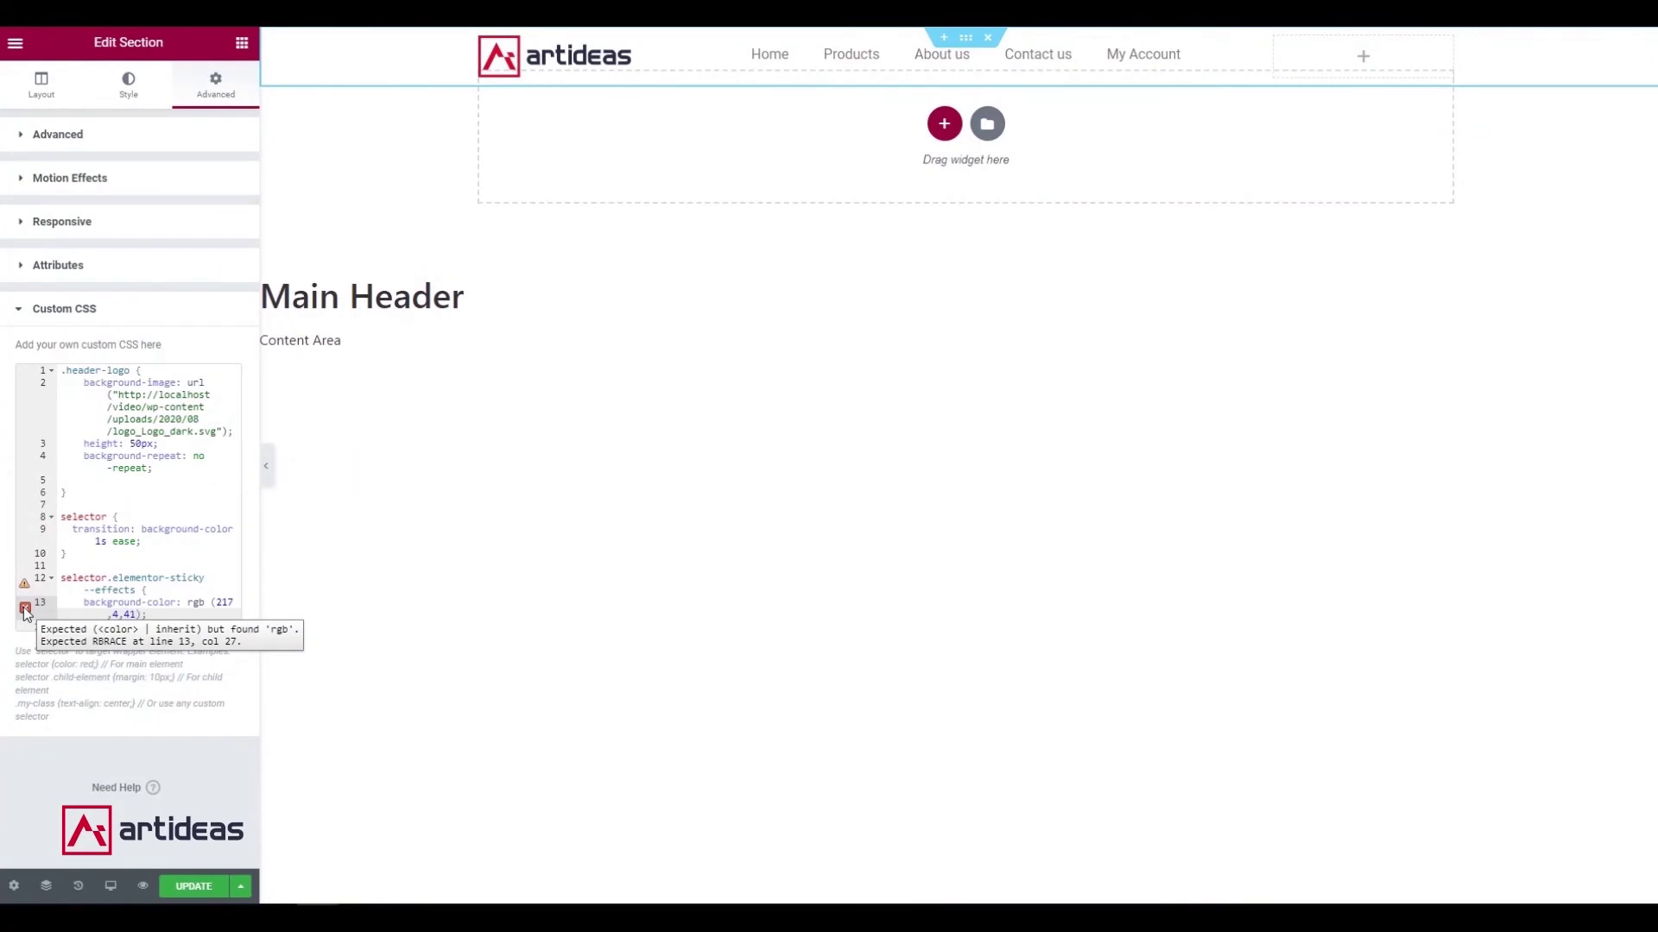
{"action": "left_click", "coordinate": [213, 594]}
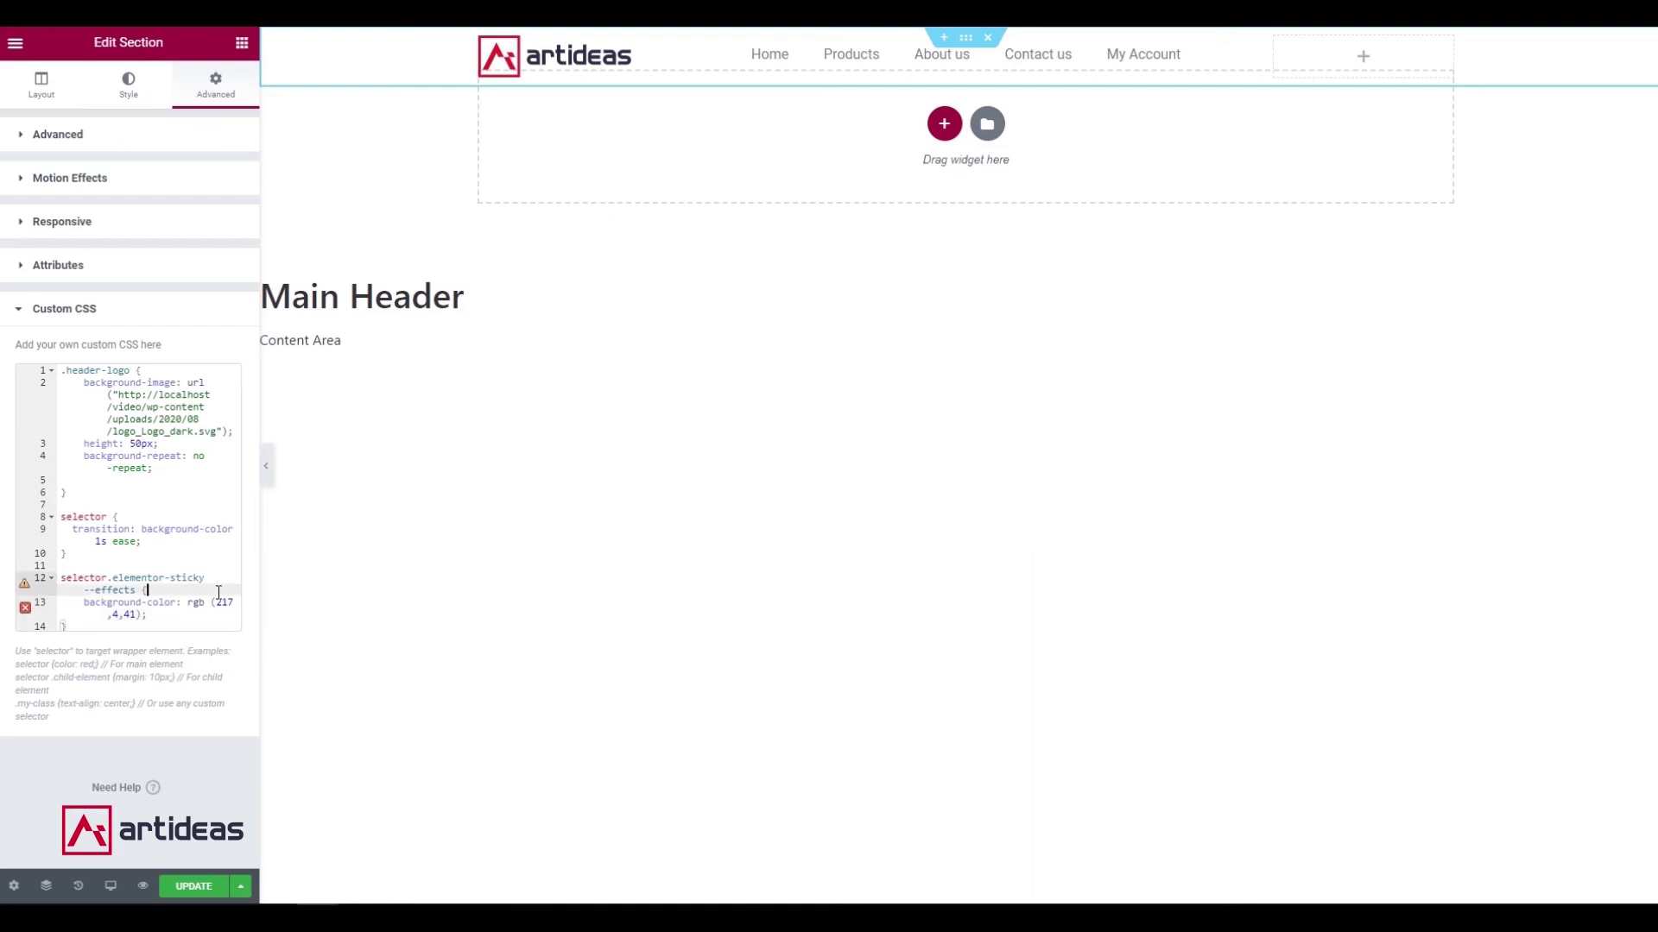
{"action": "left_click", "coordinate": [211, 603]}
{"action": "key", "text": "BackSpace"}
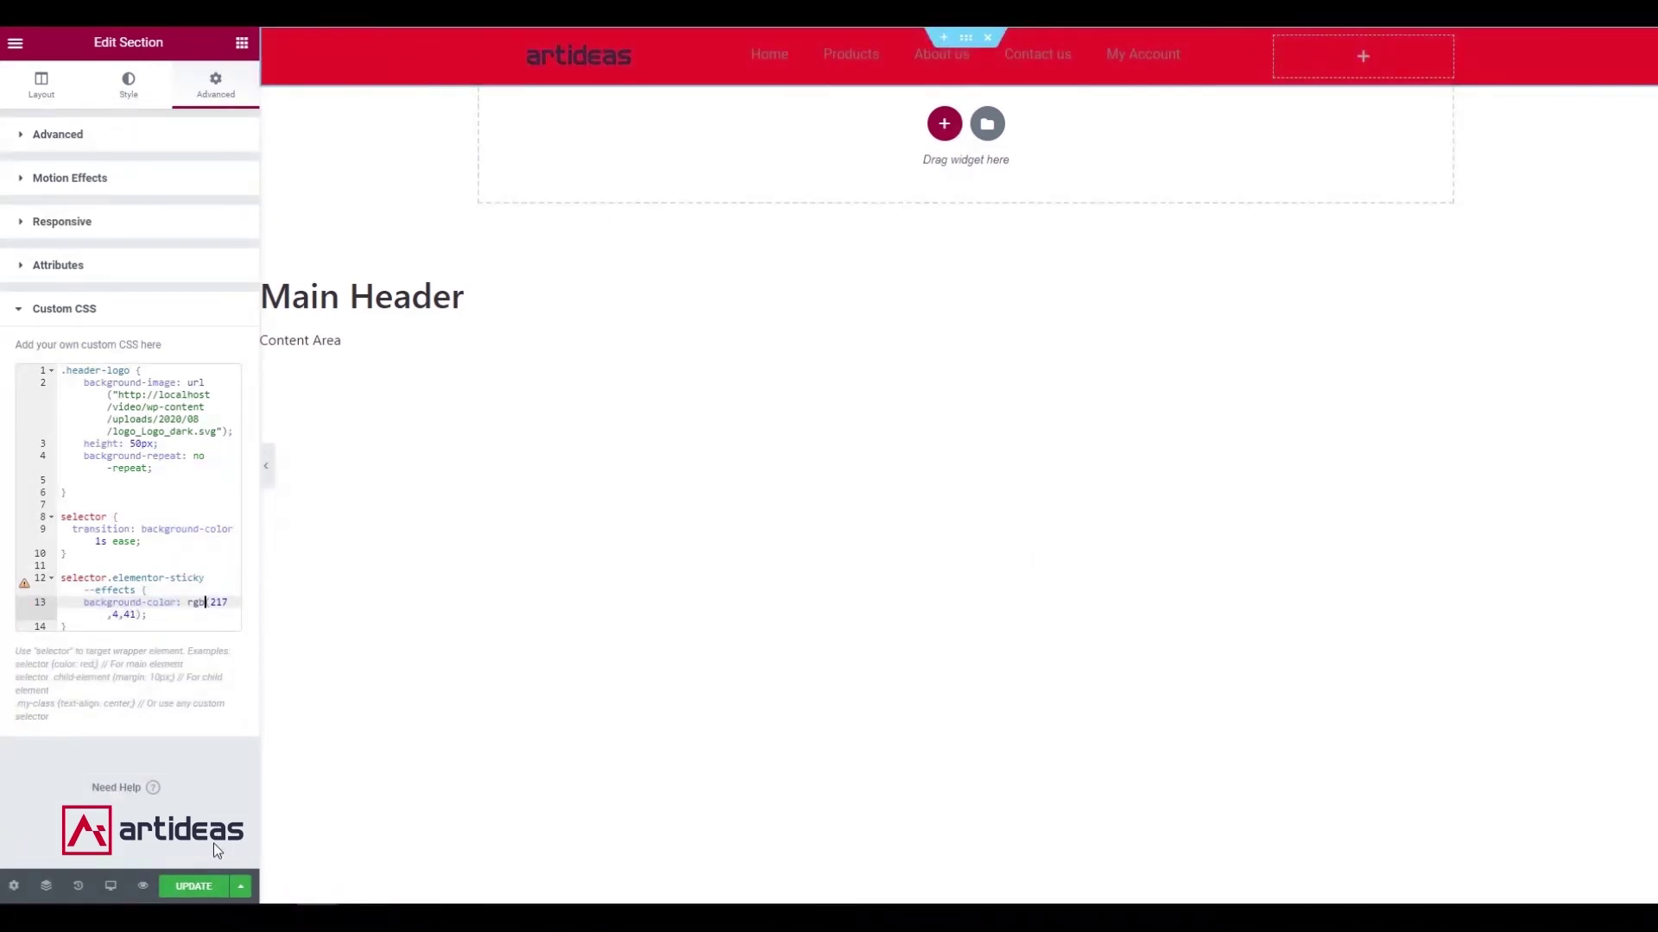
Save the template, reload the home page and check the header's new background colour transition while scrolling.
{"action": "key", "text": "ctrl+s"}
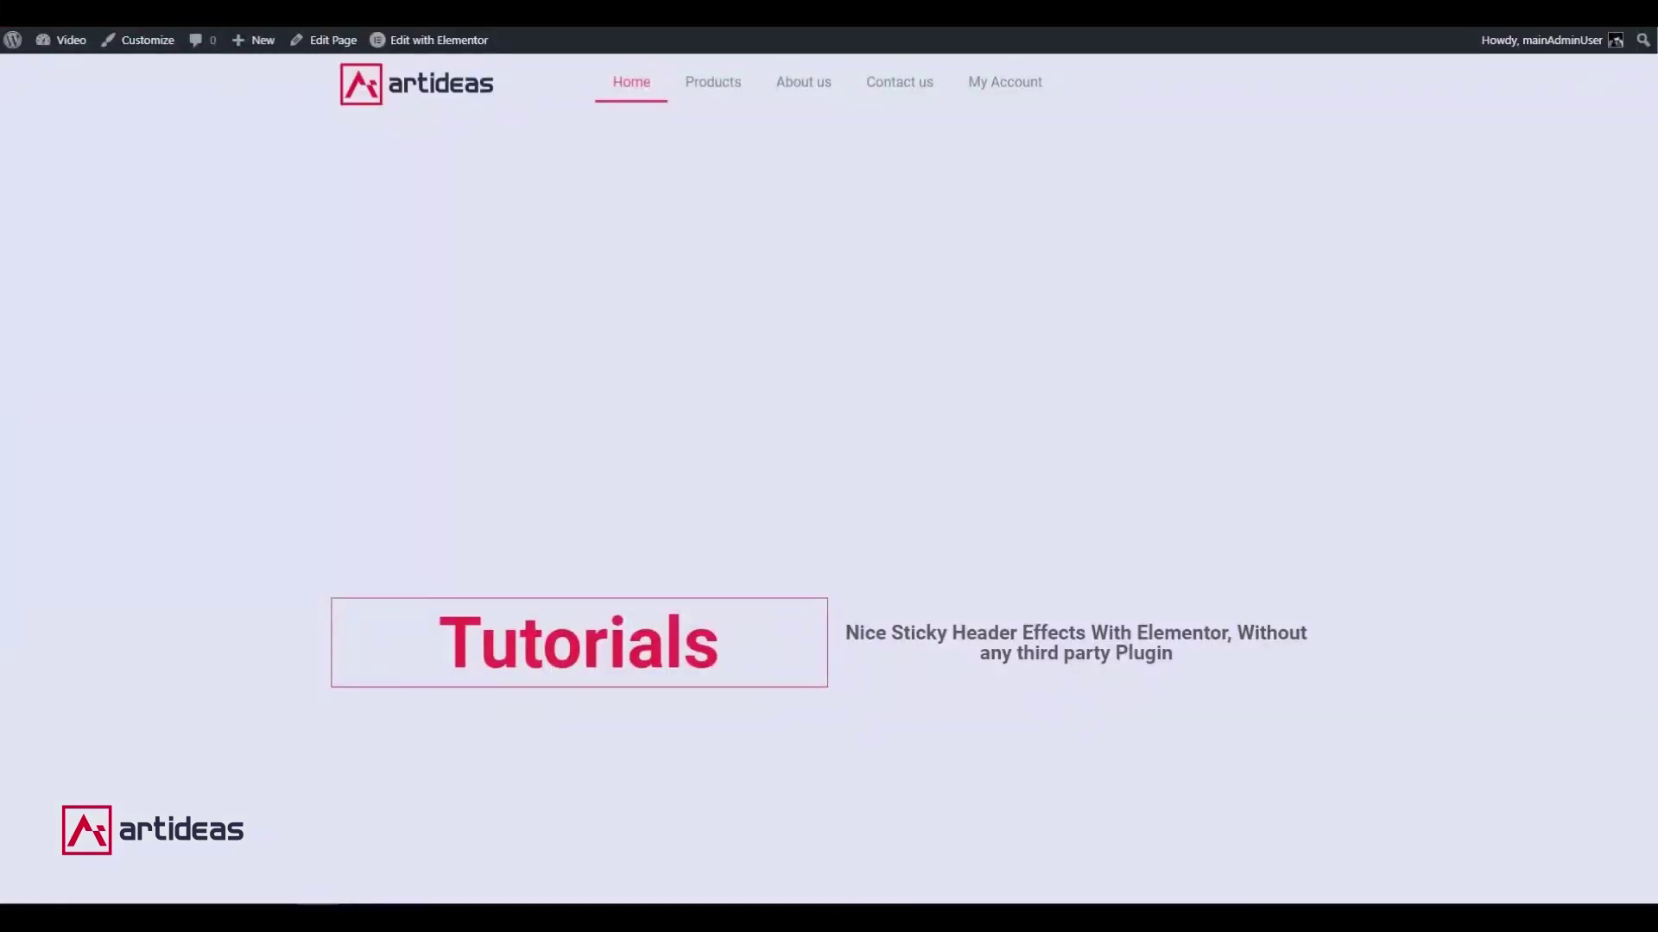
{"action": "key", "text": "F5"}
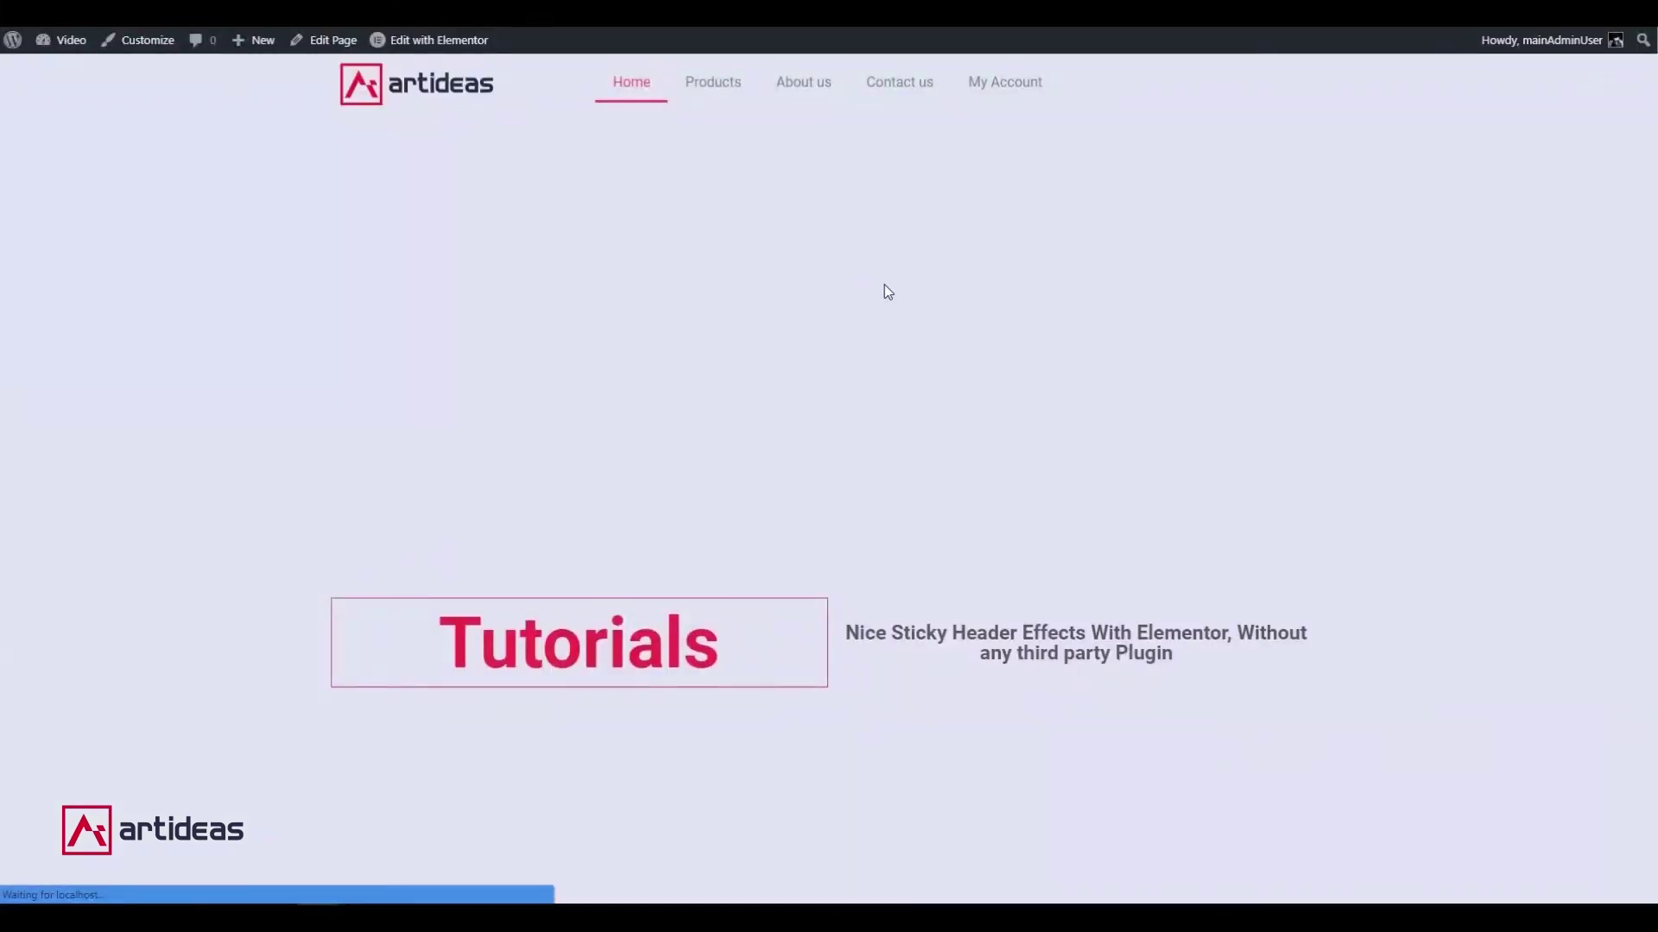
{"action": "scroll", "coordinate": [877, 215], "scroll_direction": "down", "scroll_amount": 3}
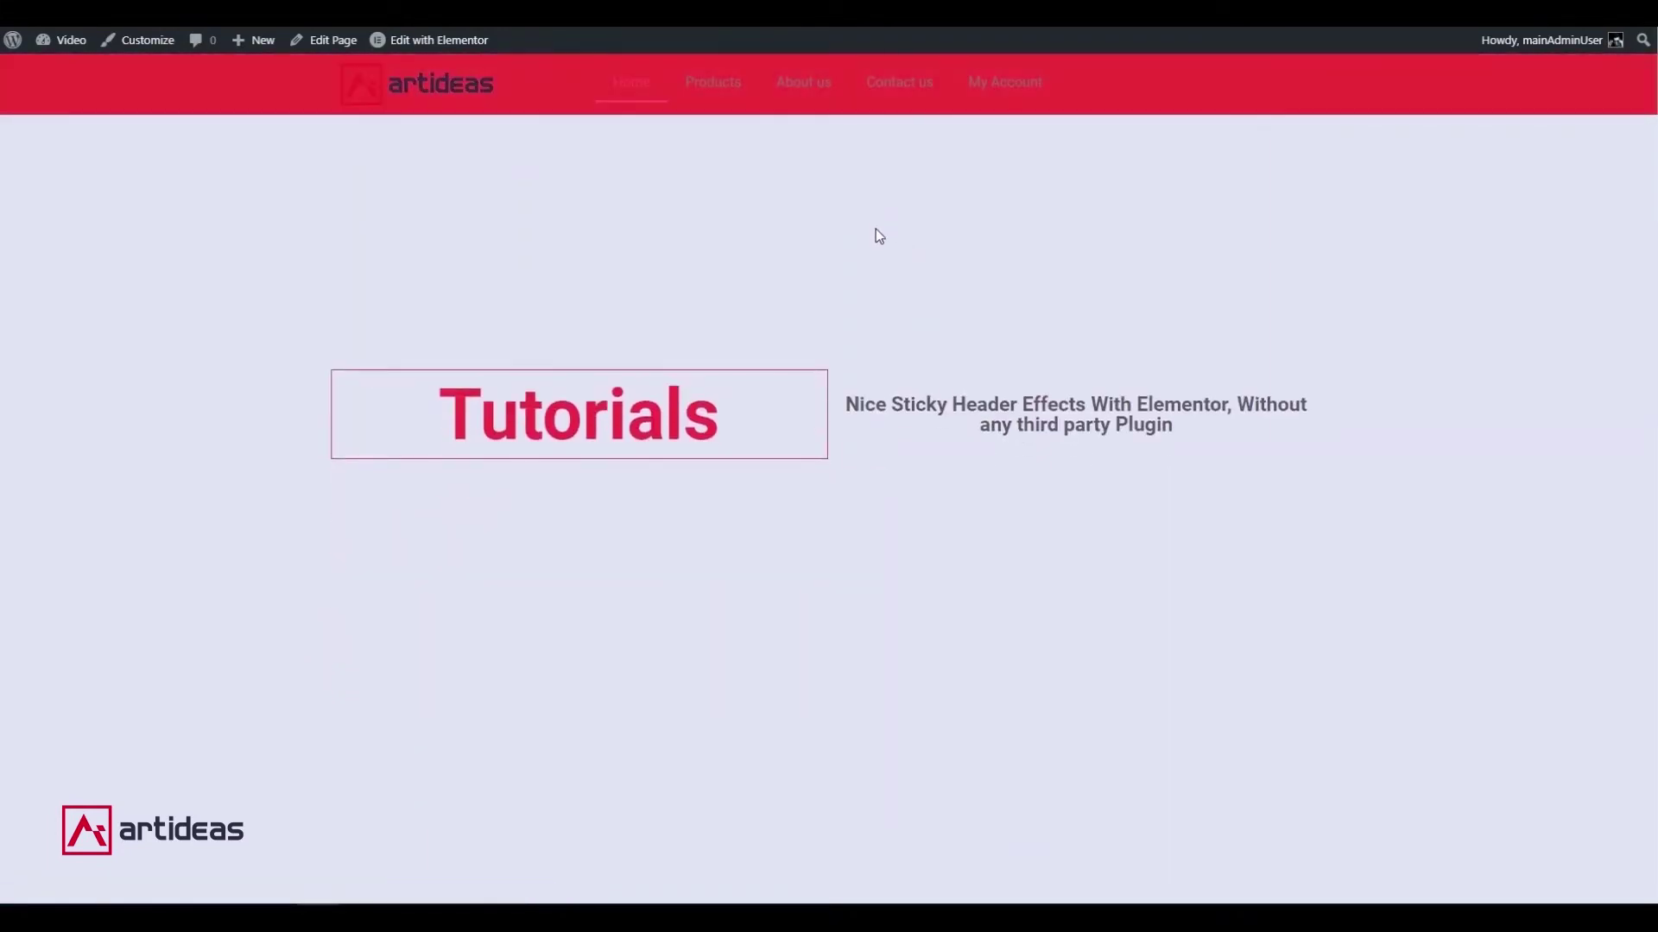
{"action": "scroll", "coordinate": [874, 230], "scroll_direction": "up", "scroll_amount": 3}
{"action": "scroll", "coordinate": [875, 234], "scroll_direction": "down", "scroll_amount": 3}
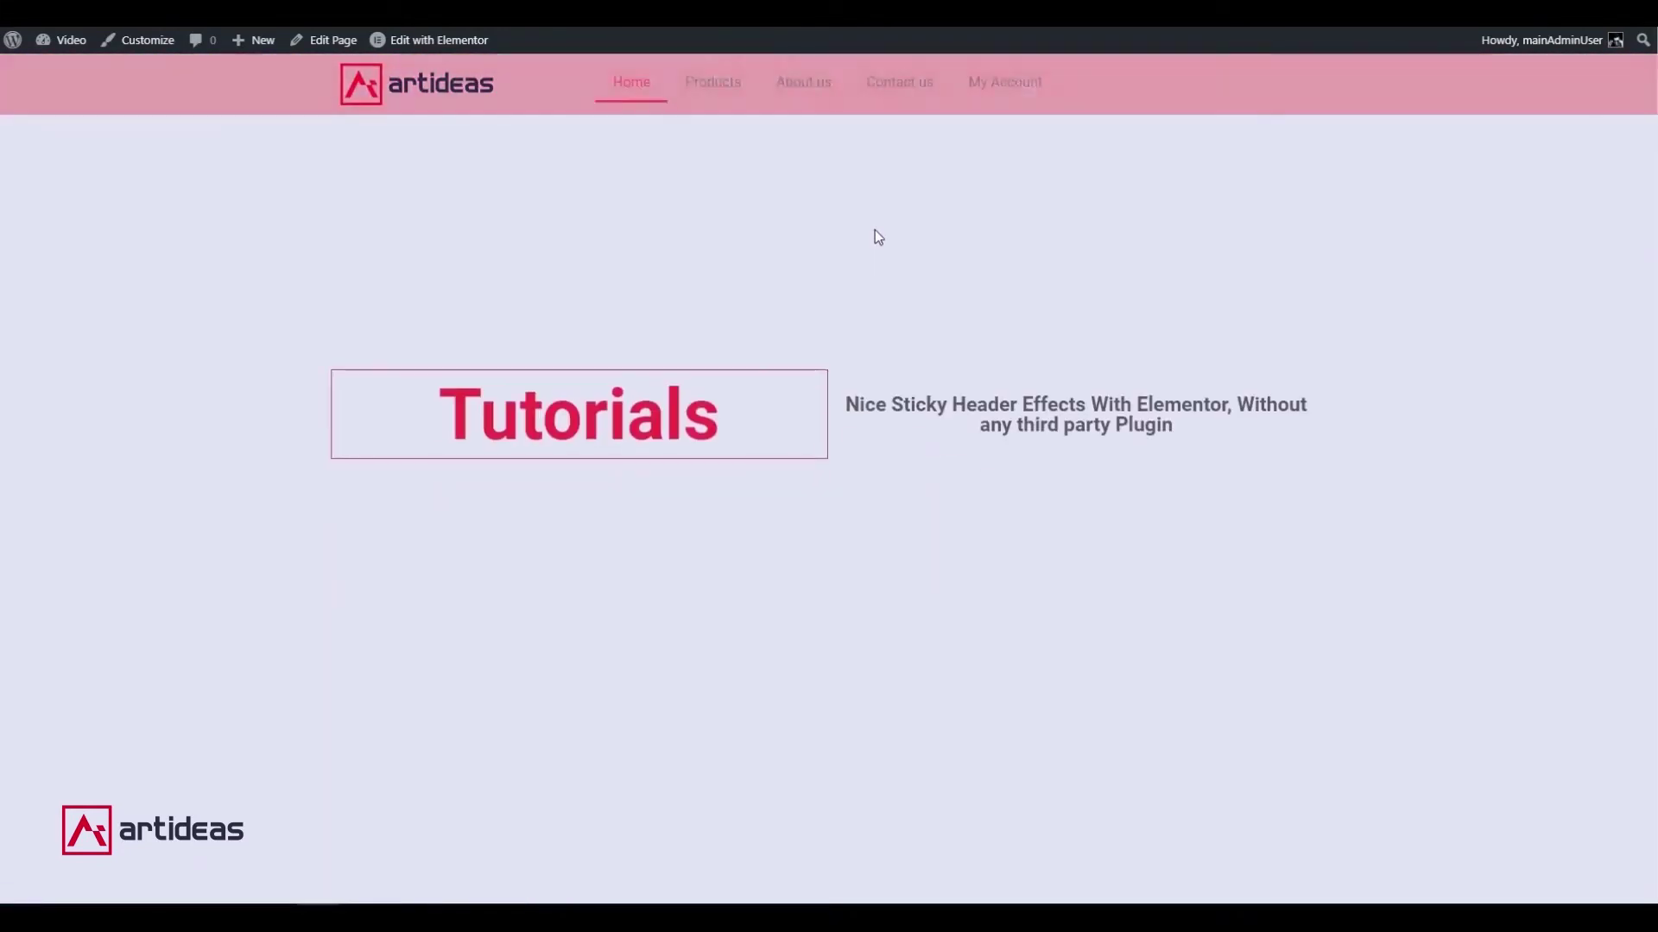
{"action": "scroll", "coordinate": [1079, 168], "scroll_direction": "up", "scroll_amount": 3}
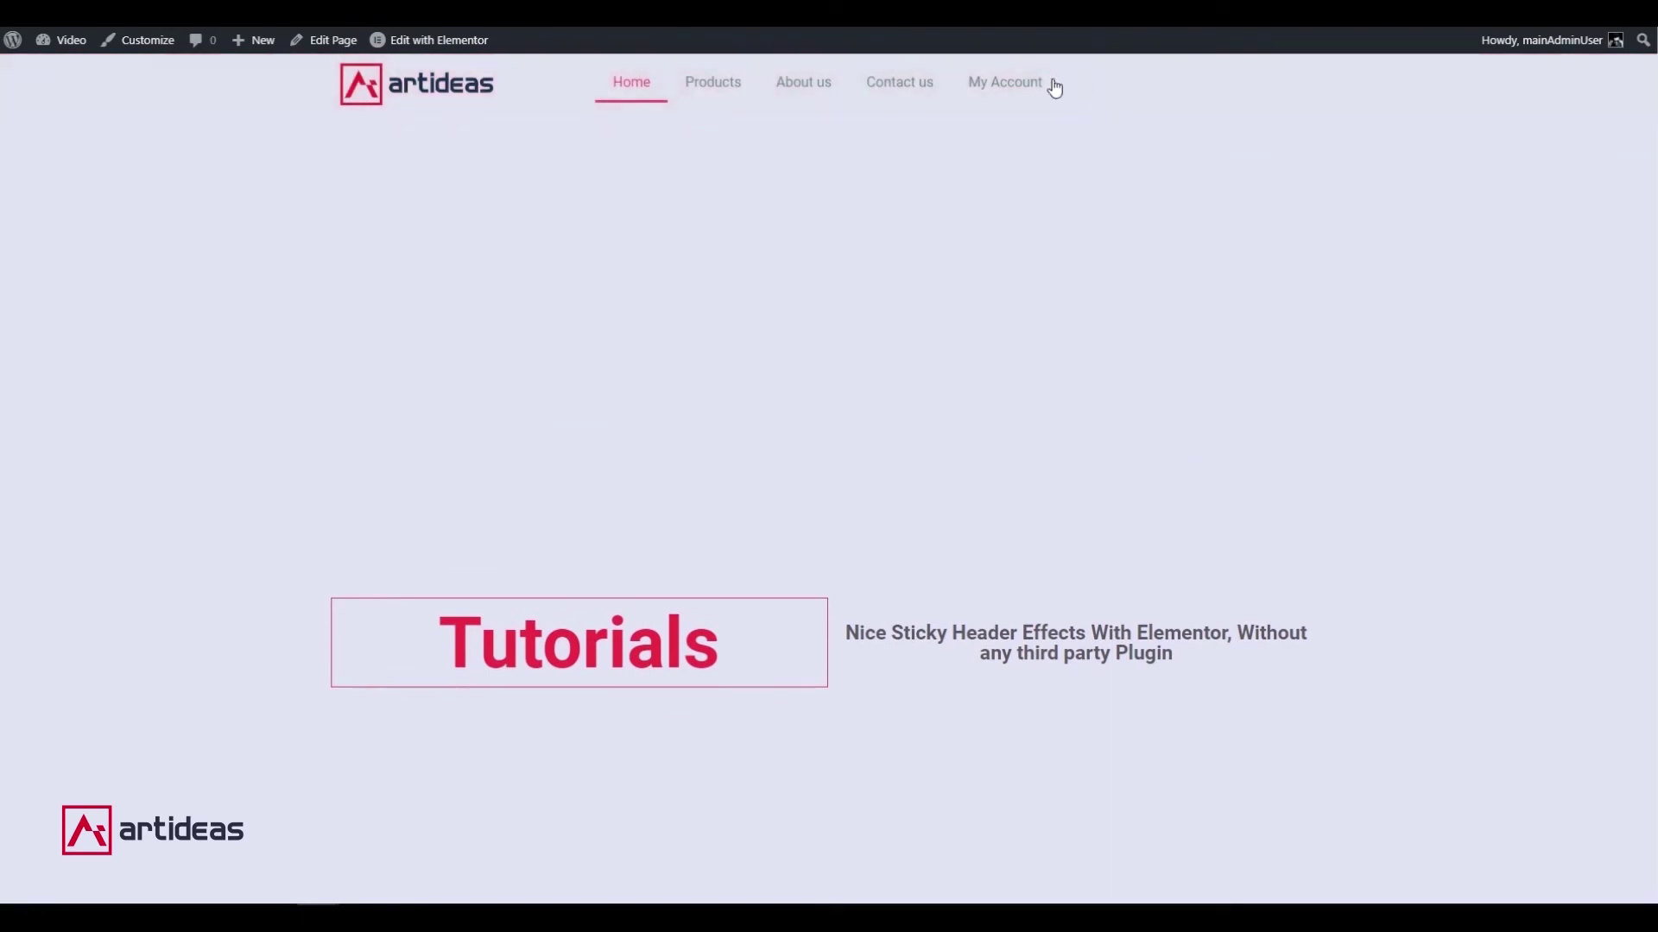
{"action": "scroll", "coordinate": [856, 209], "scroll_direction": "down", "scroll_amount": 2}
{"action": "scroll", "coordinate": [855, 209], "scroll_direction": "down", "scroll_amount": 1}
{"action": "scroll", "coordinate": [823, 236], "scroll_direction": "up", "scroll_amount": 3}
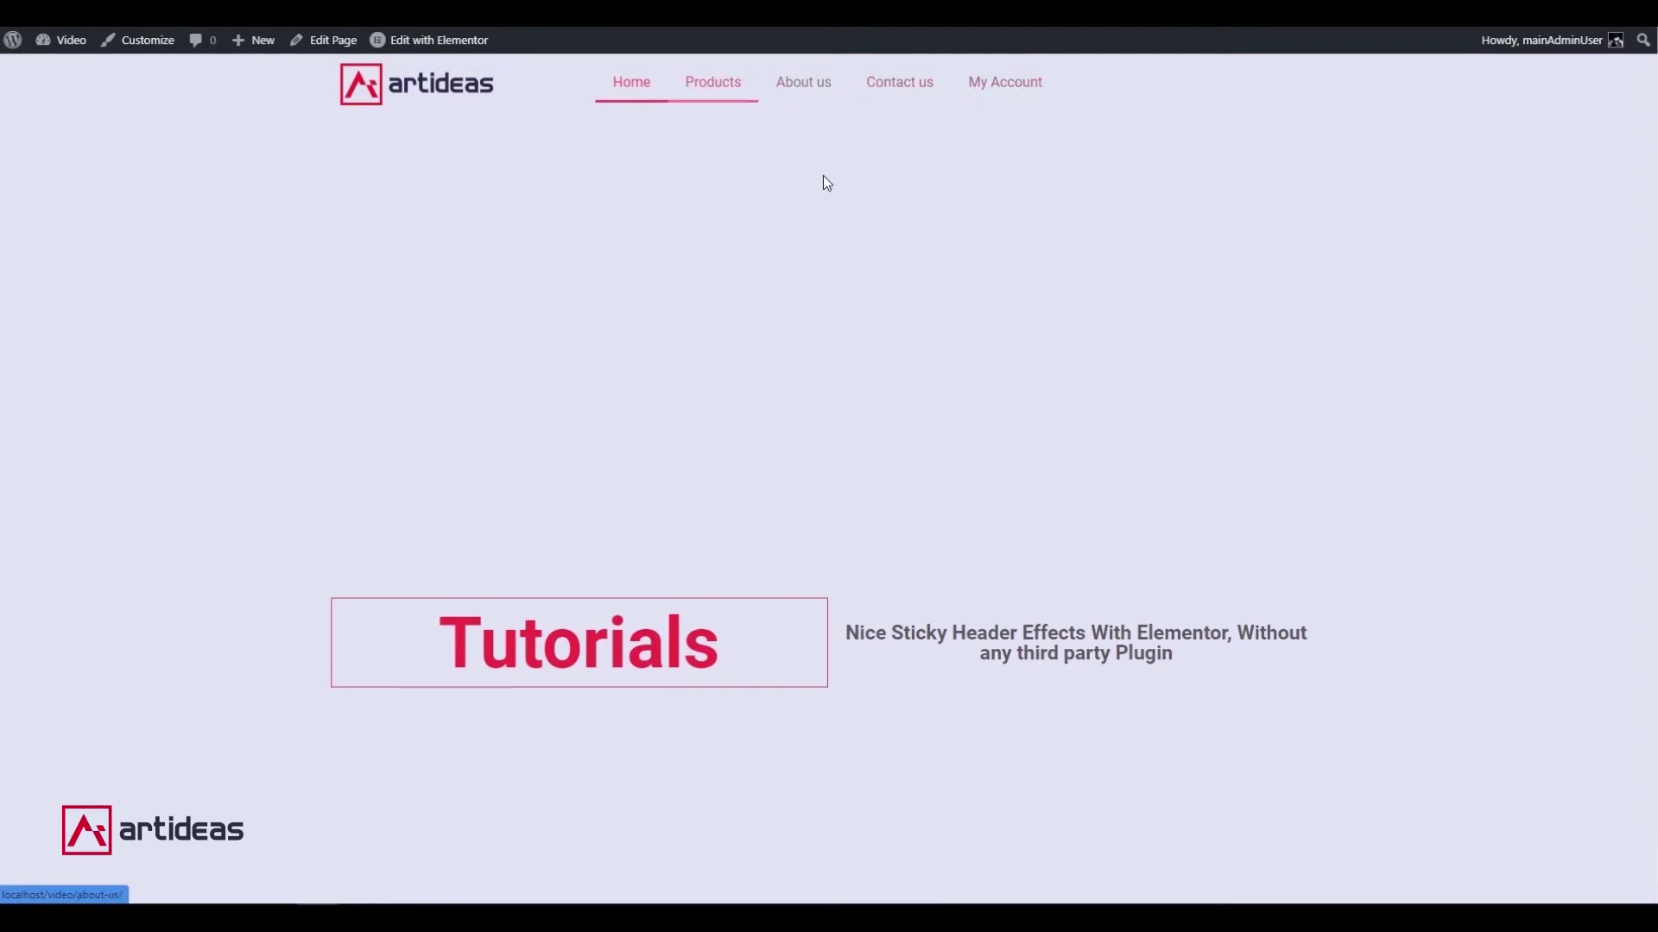
{"action": "scroll", "coordinate": [829, 328], "scroll_direction": "down", "scroll_amount": 2}
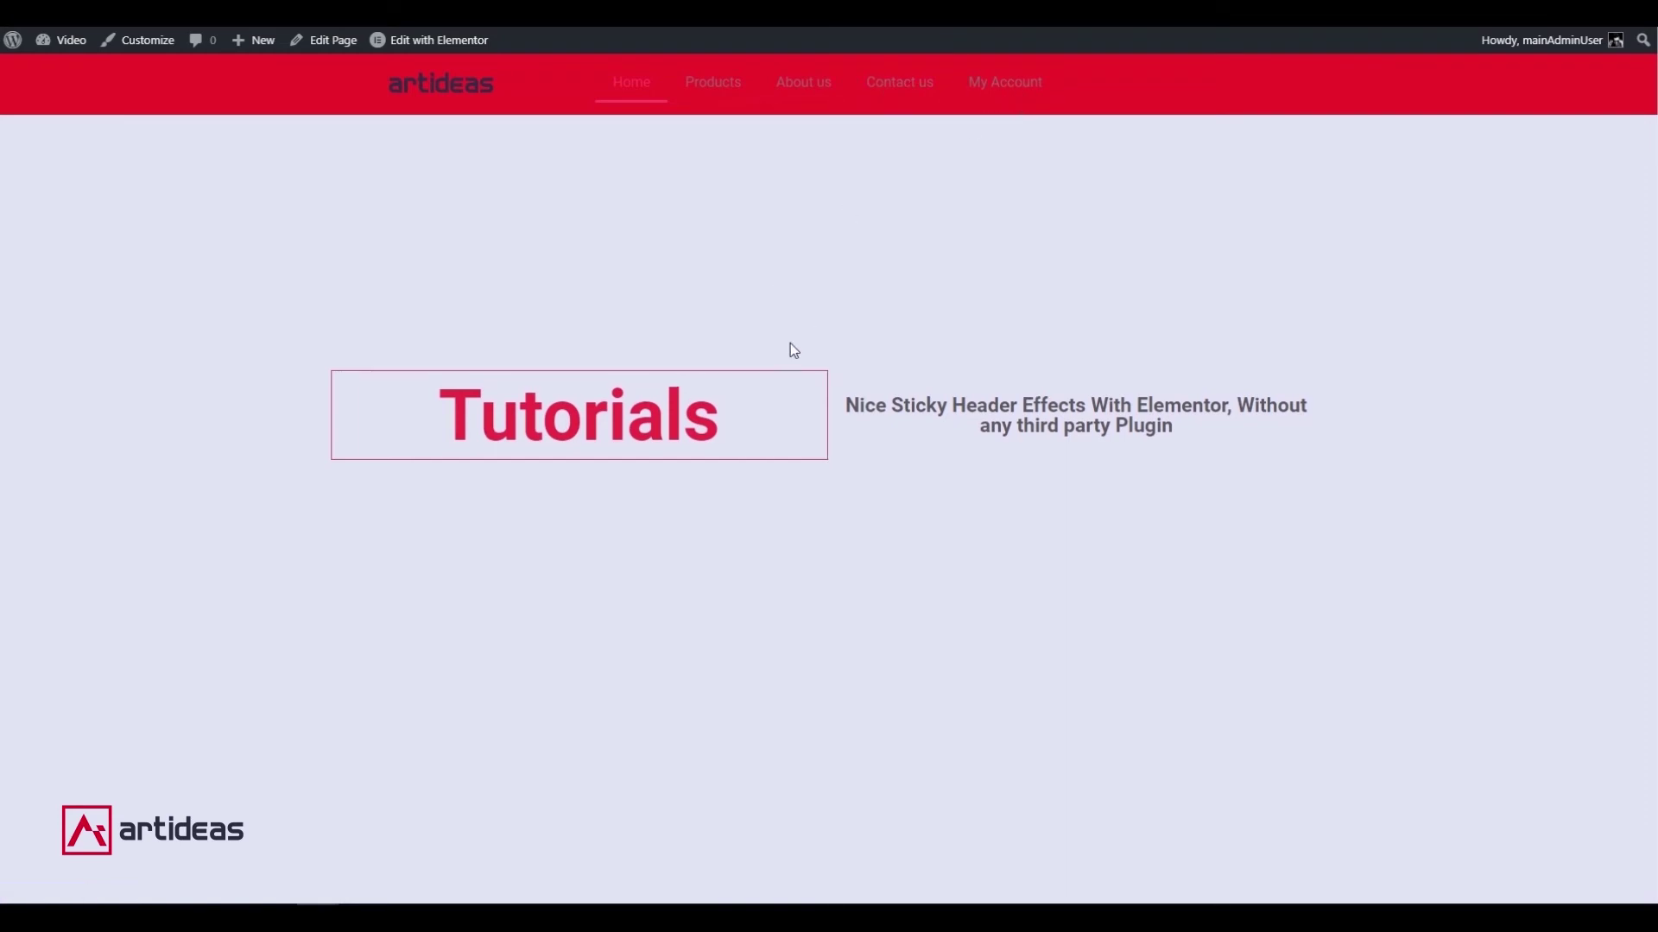
{"action": "scroll", "coordinate": [794, 349], "scroll_direction": "up", "scroll_amount": 2}
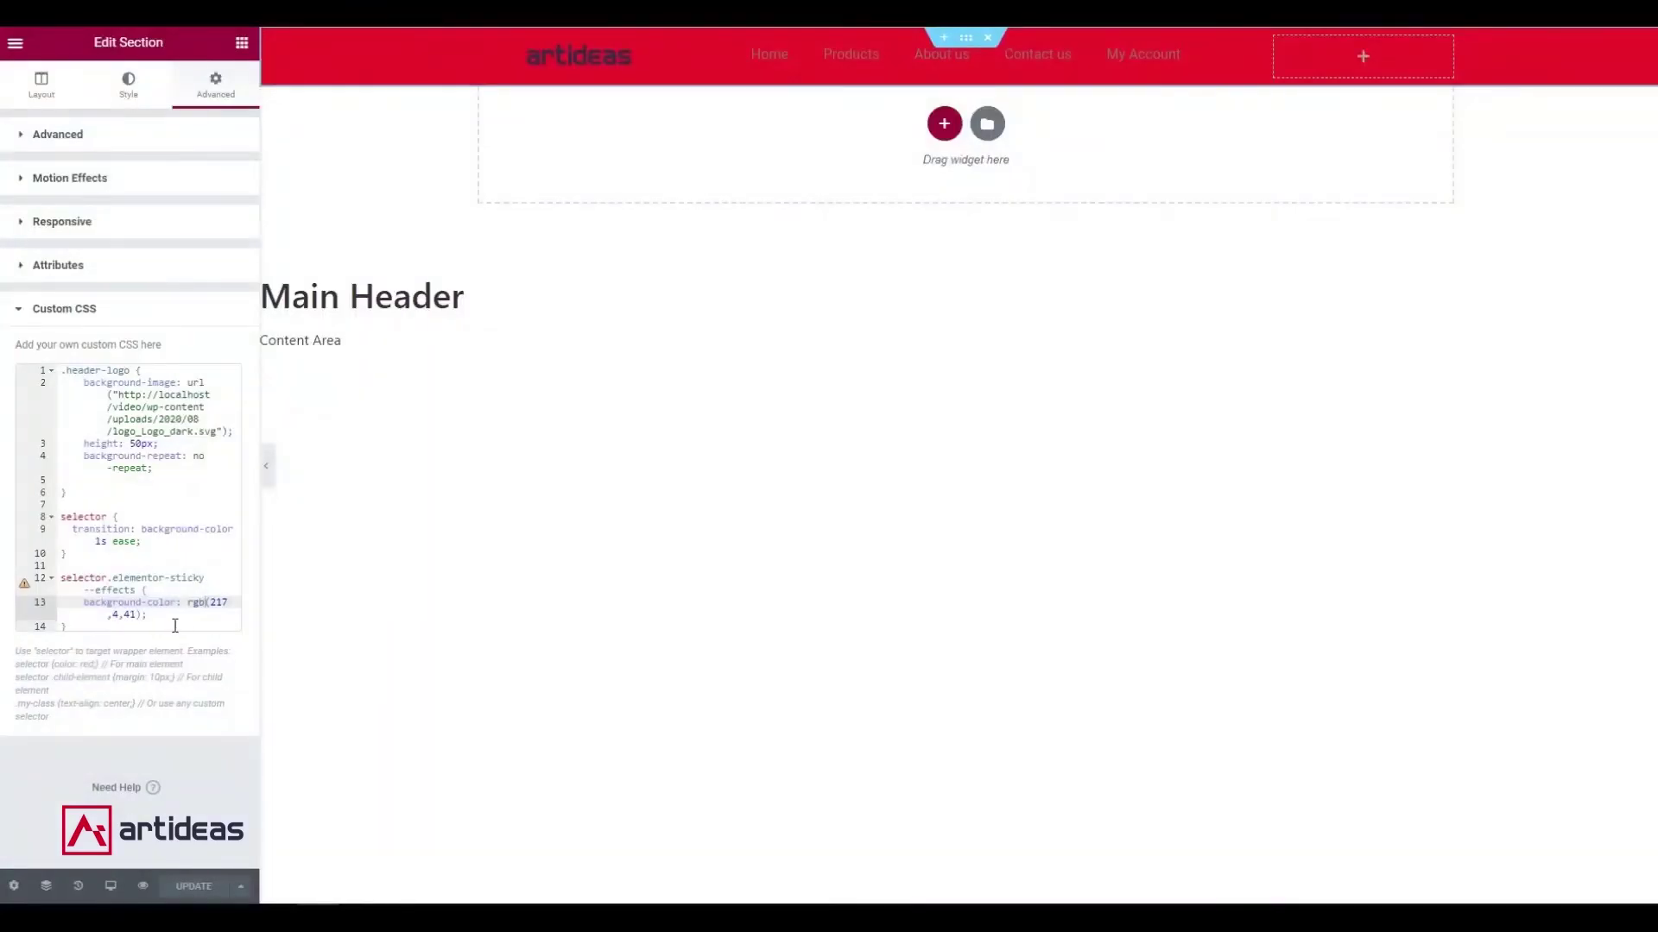
Add an empty CSS rule for "selector.elementor-sticky--effects a.elementor-item" below the sticky effects rule.
{"action": "left_click", "coordinate": [159, 615]}
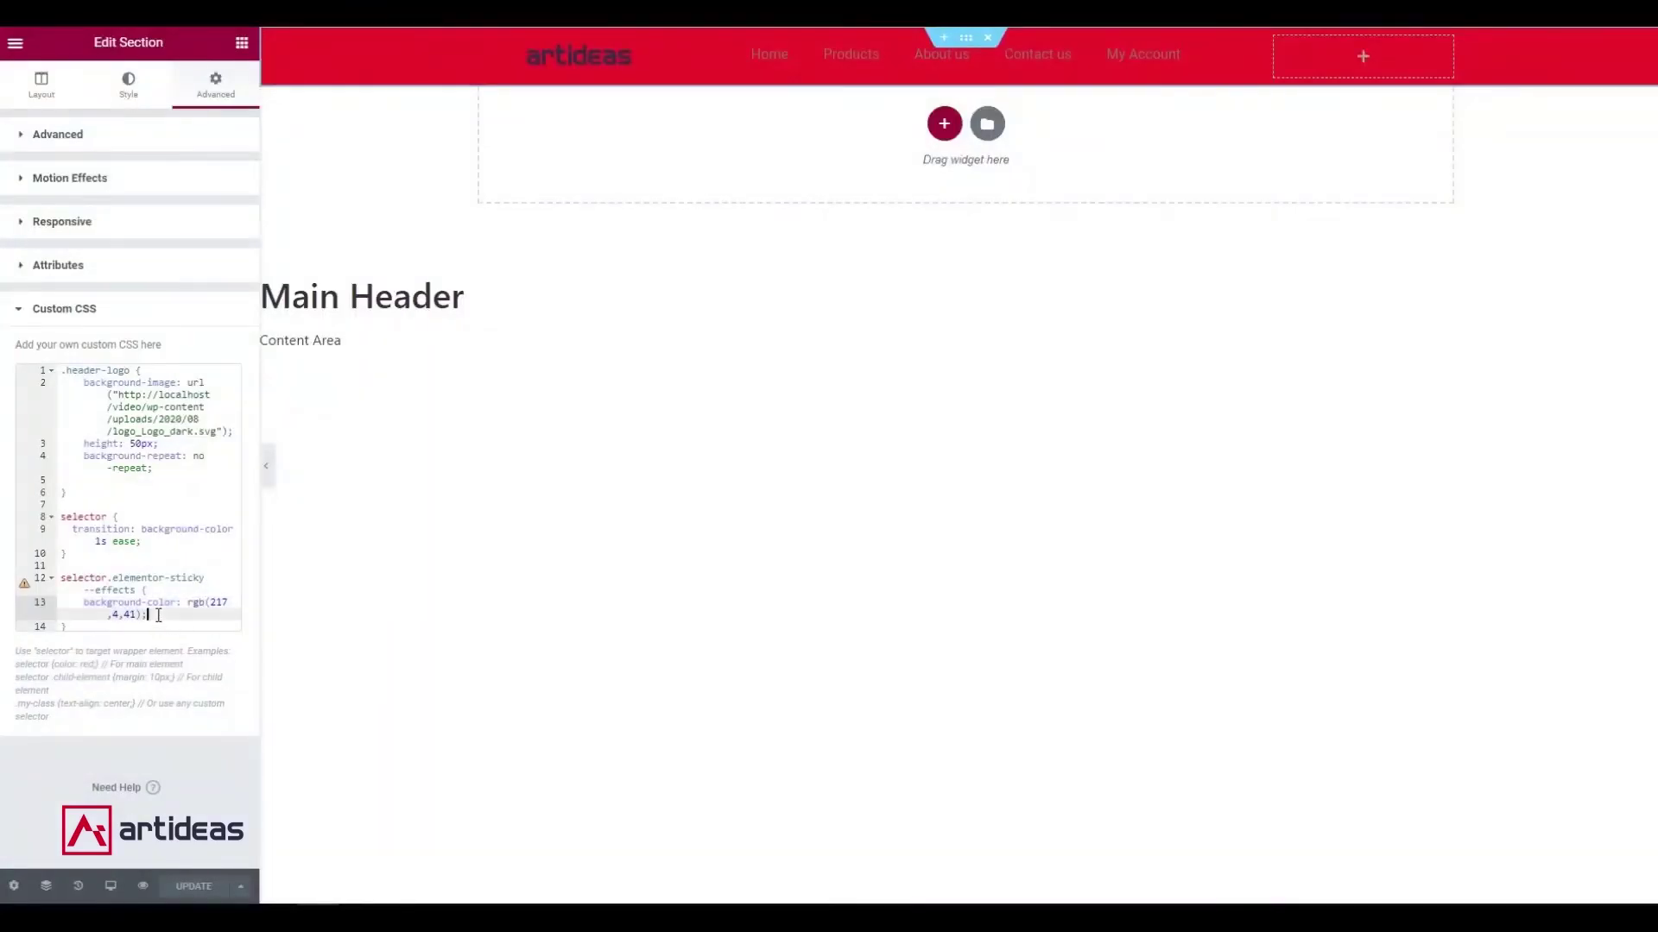
{"action": "left_click", "coordinate": [95, 625]}
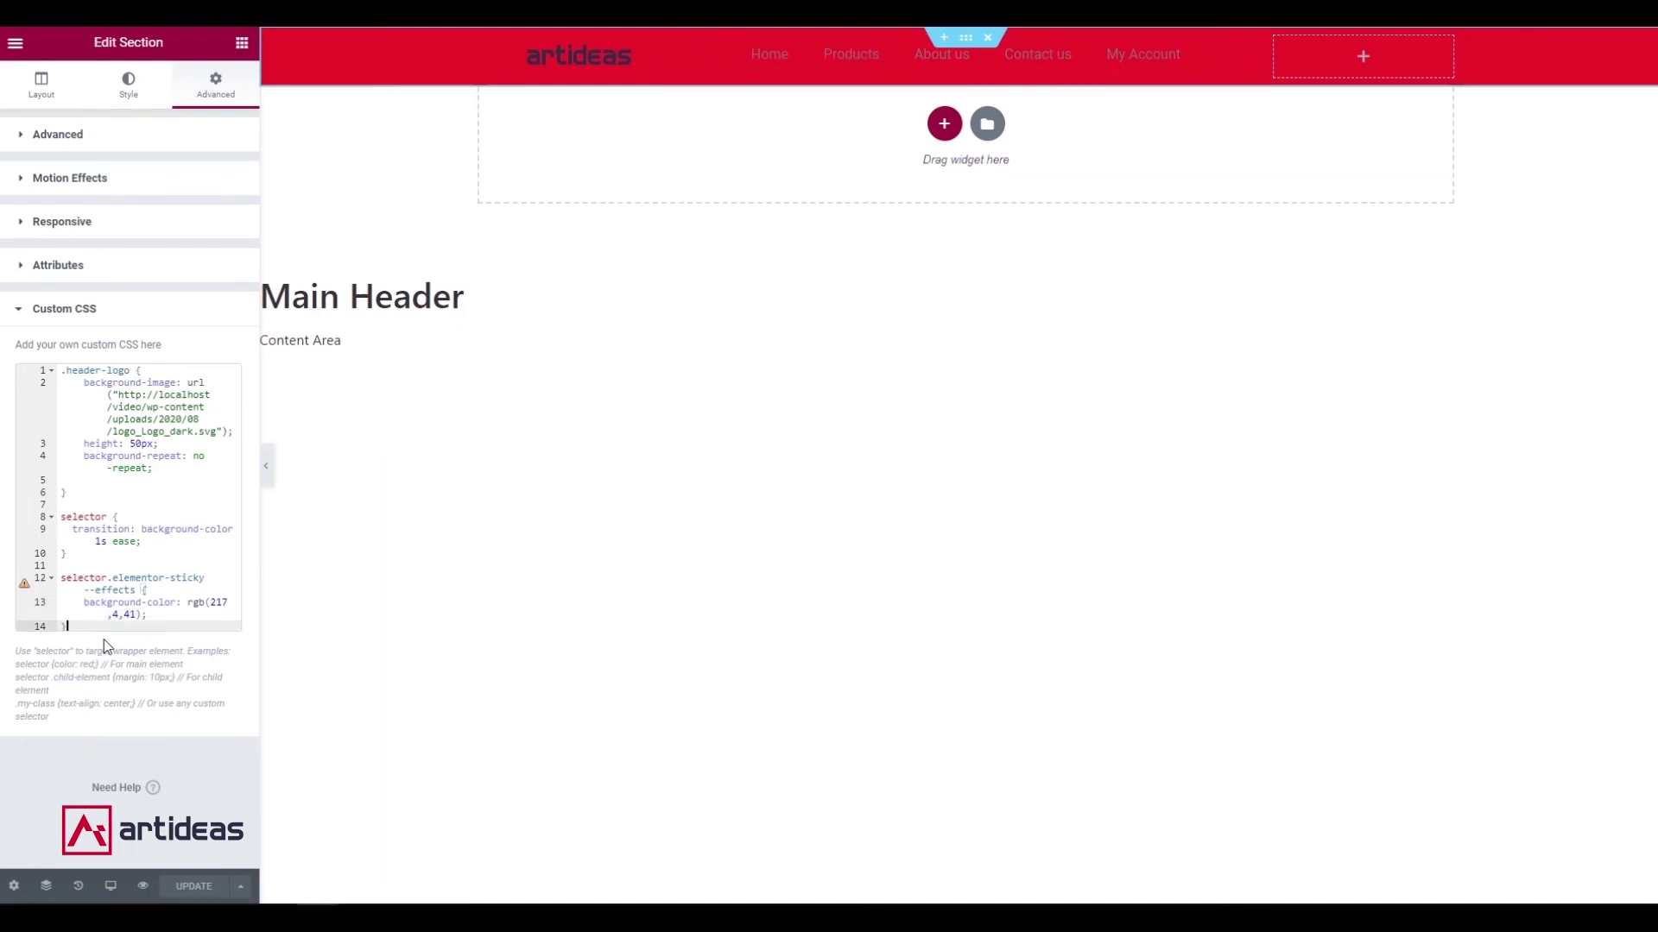
{"action": "key", "text": "Return"}
{"action": "key", "text": "Return"}
{"action": "type", "text": "sele"}
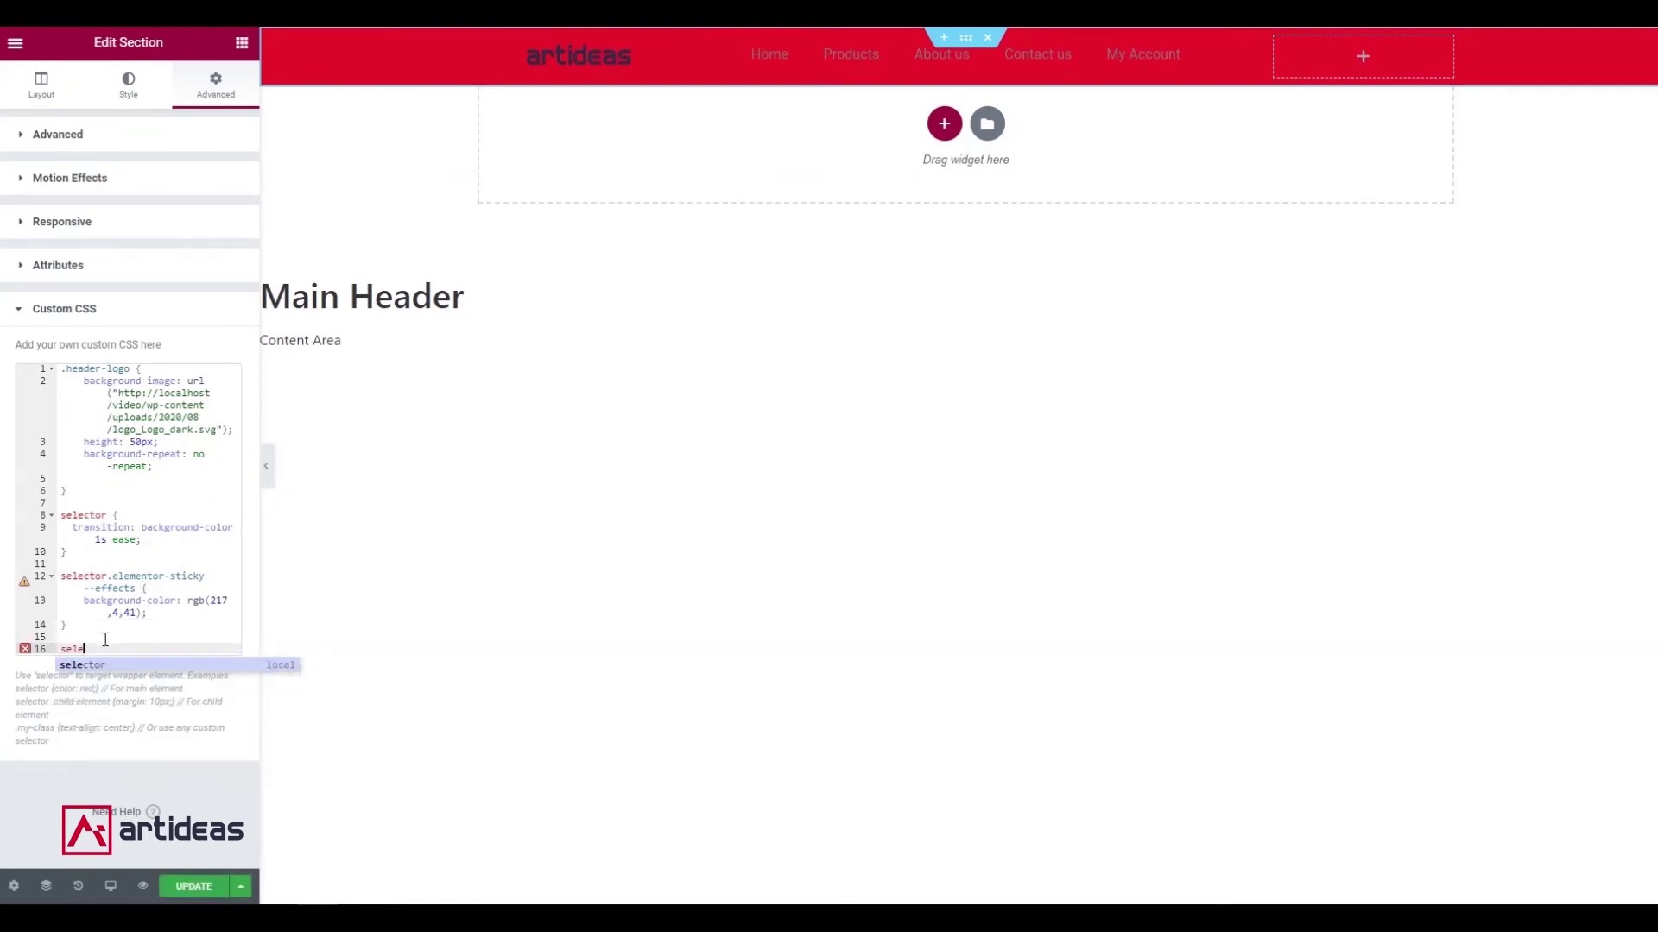
{"action": "type", "text": "ctor"}
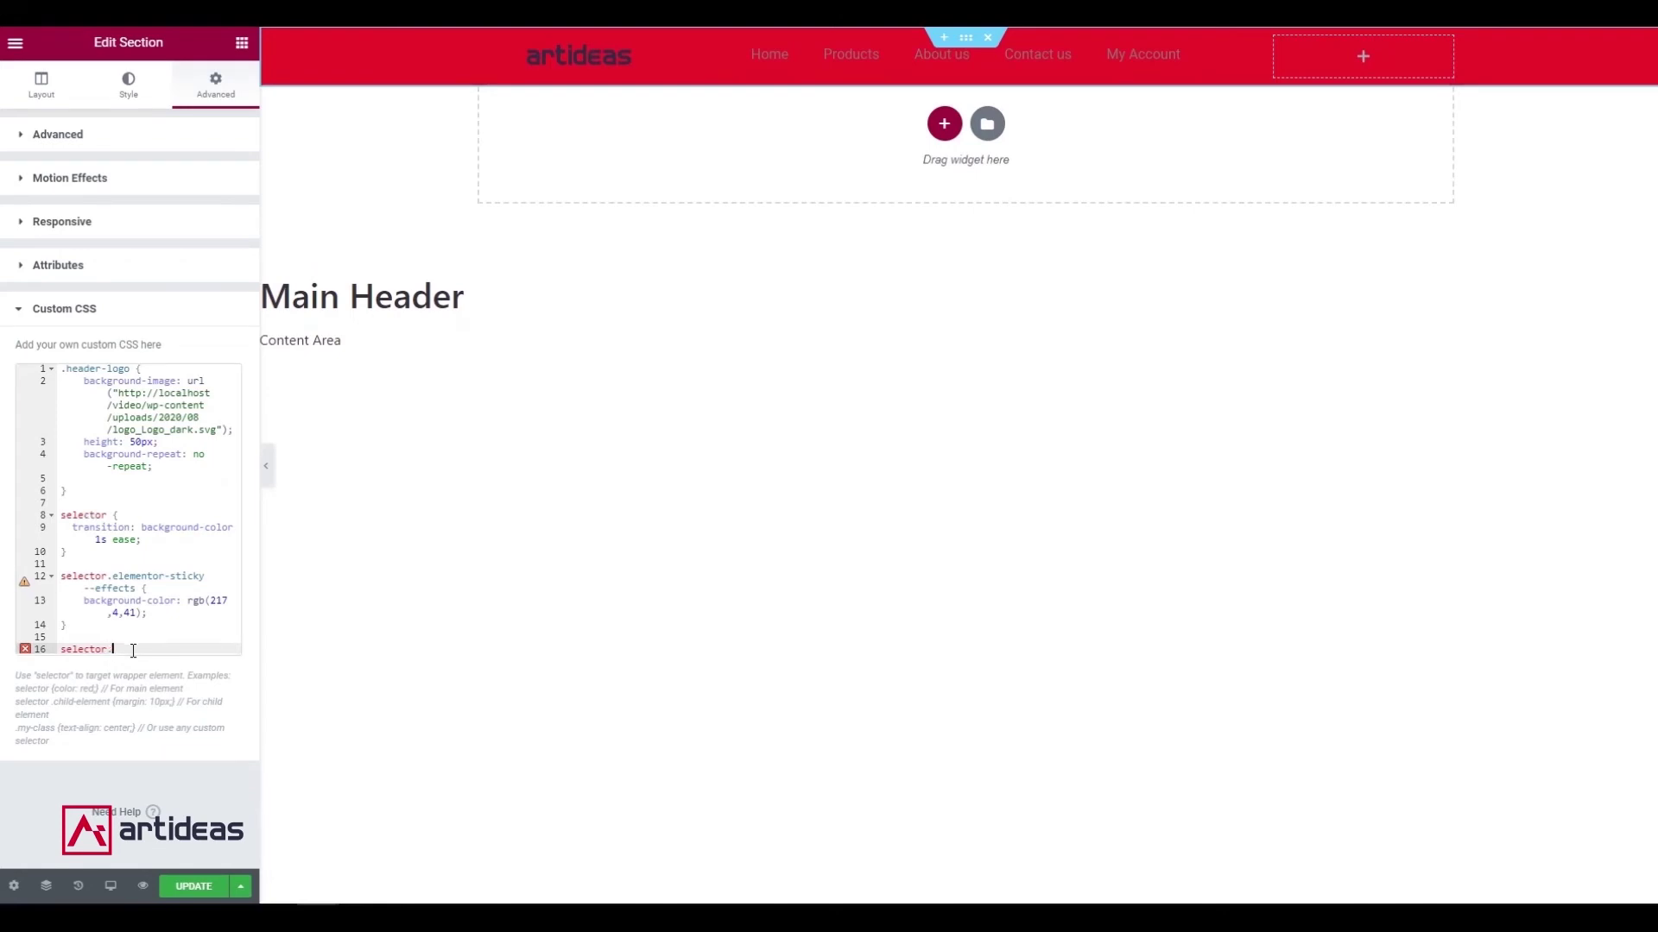
{"action": "type", "text": ".ele"}
{"action": "key", "text": "Return"}
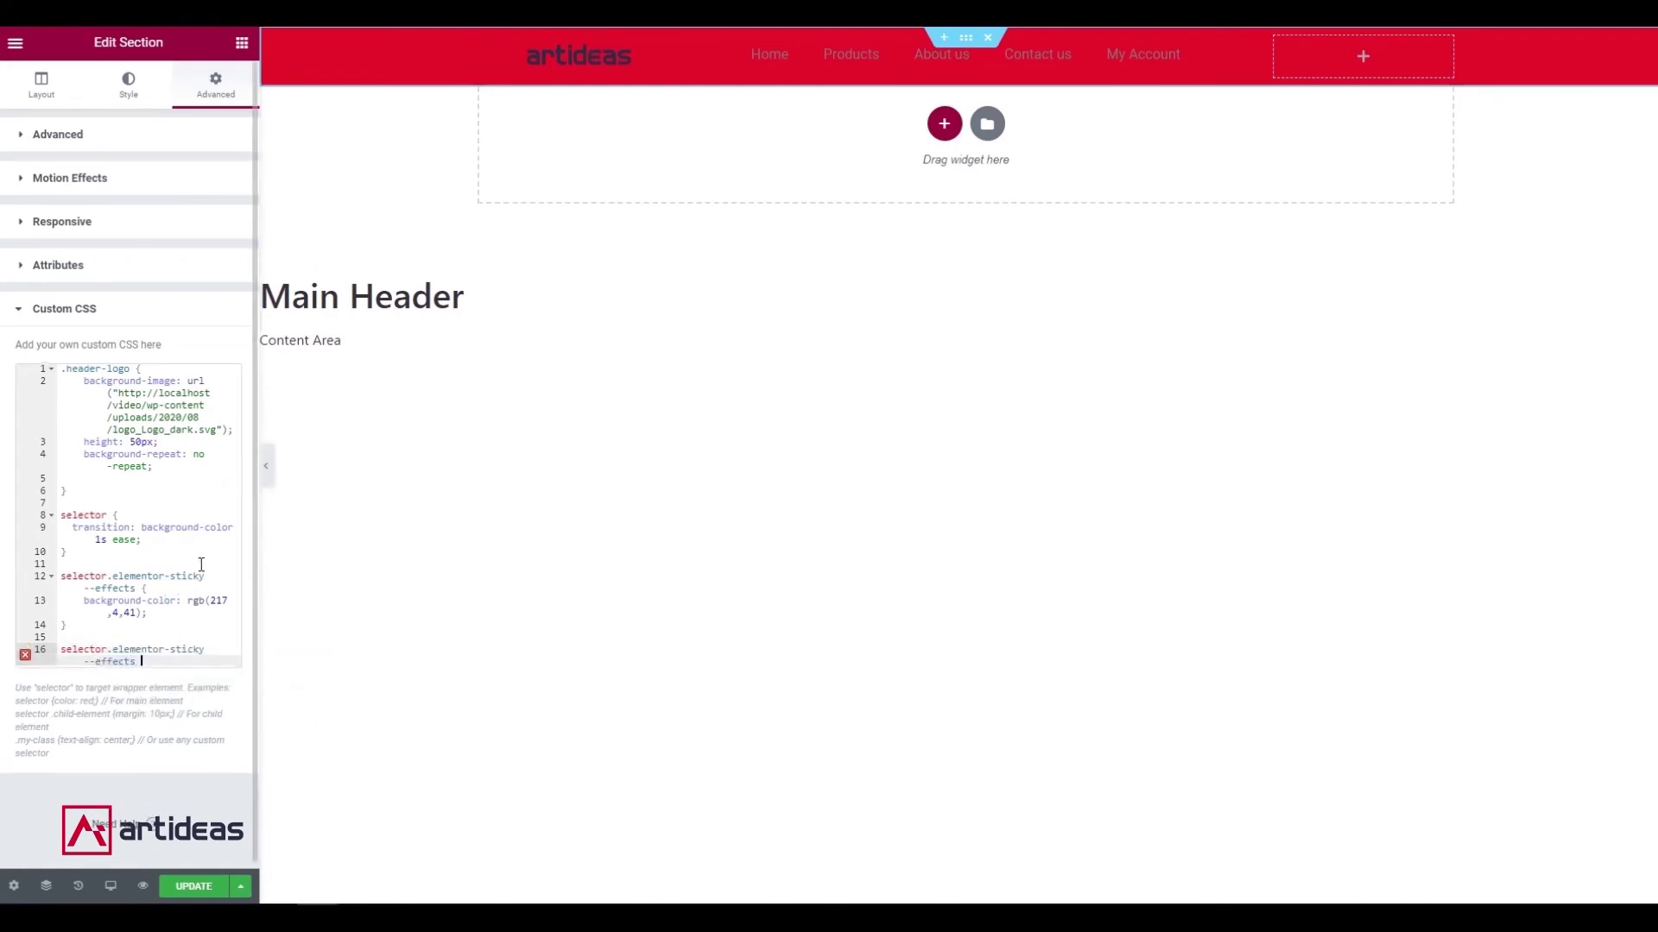
{"action": "type", "text": "a.elementor0-item {"}
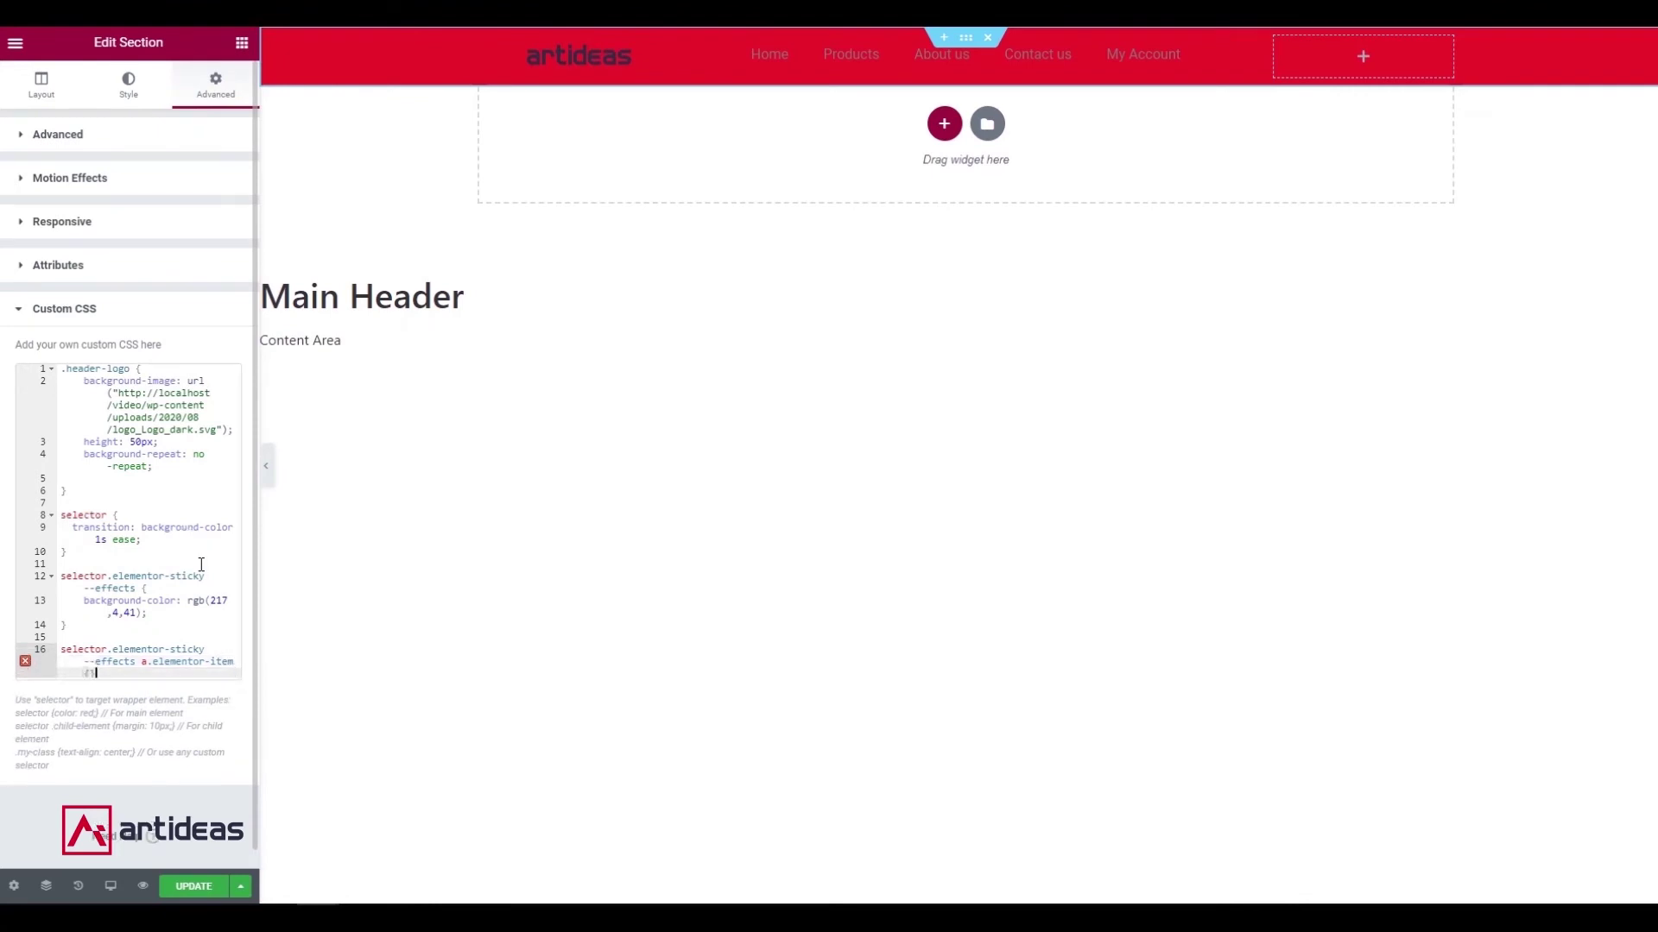
{"action": "key", "text": "Return"}
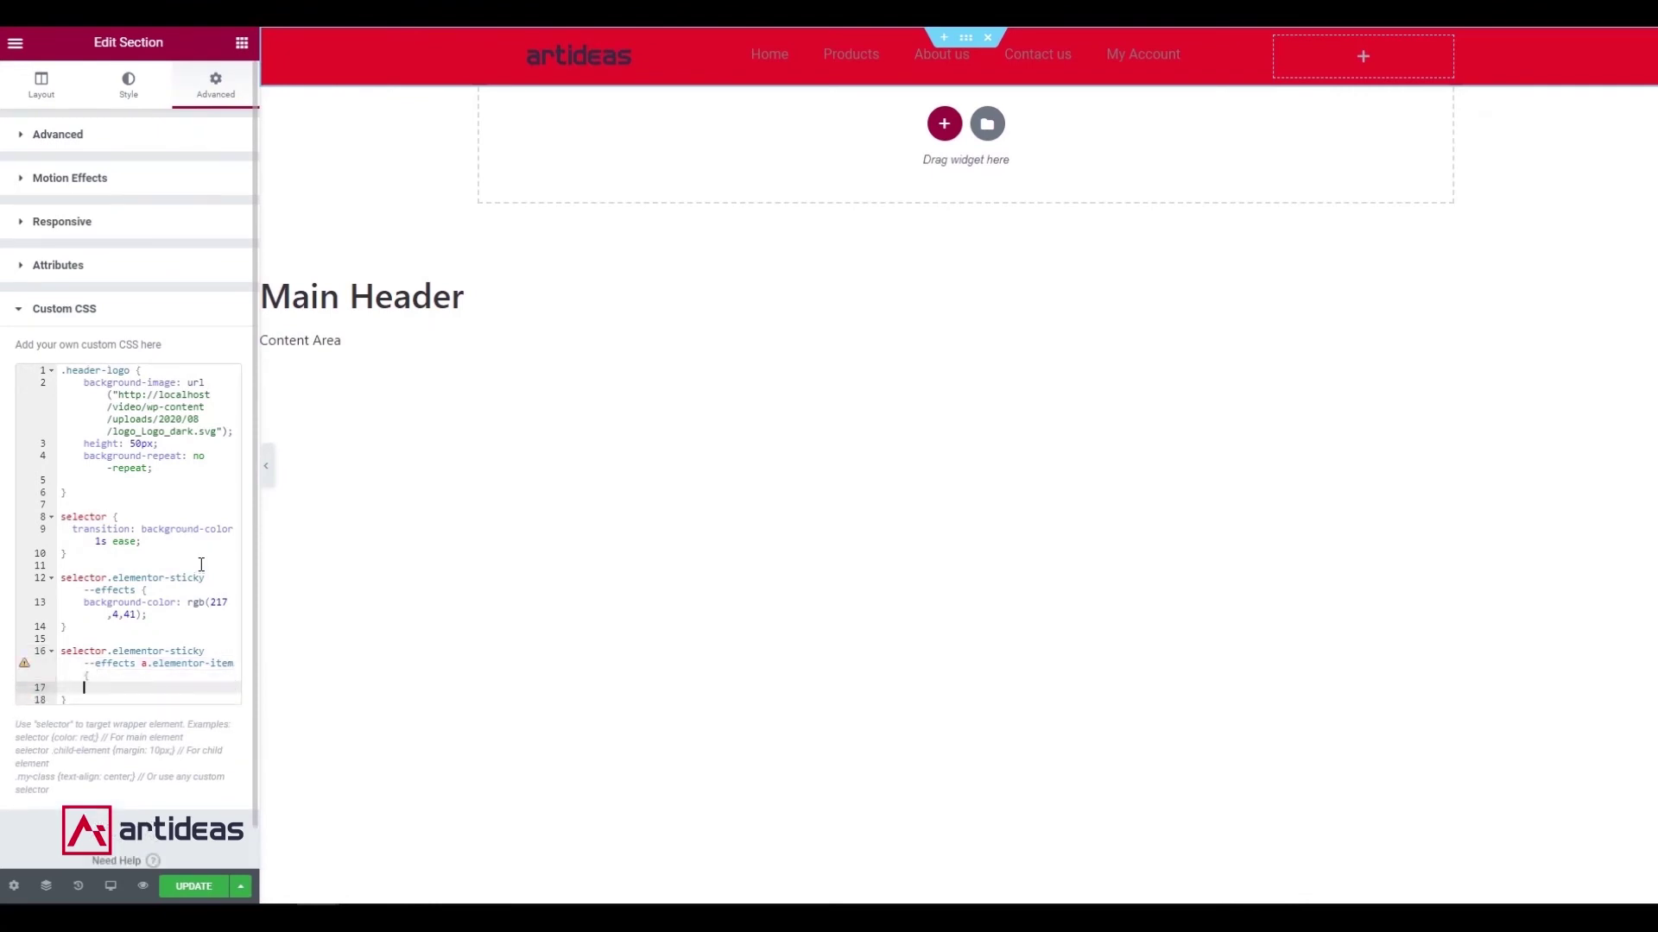
Set the sticky menu items' text color to white in the new rule and update the template.
{"action": "type", "text": "color"}
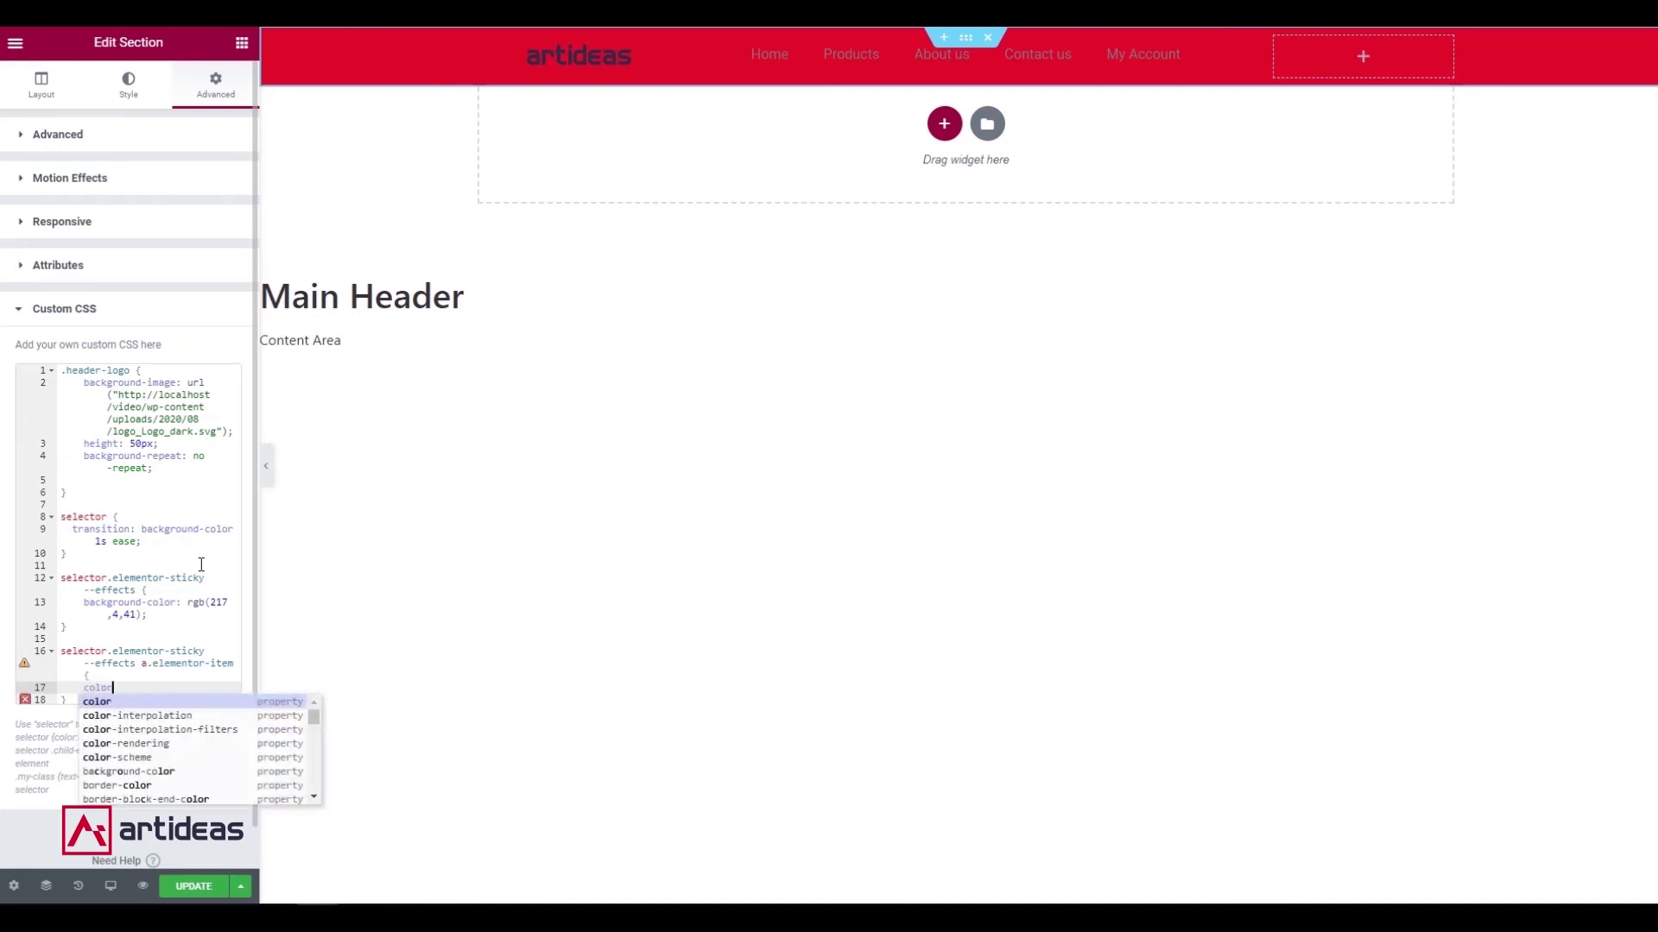
{"action": "type", "text": " :"}
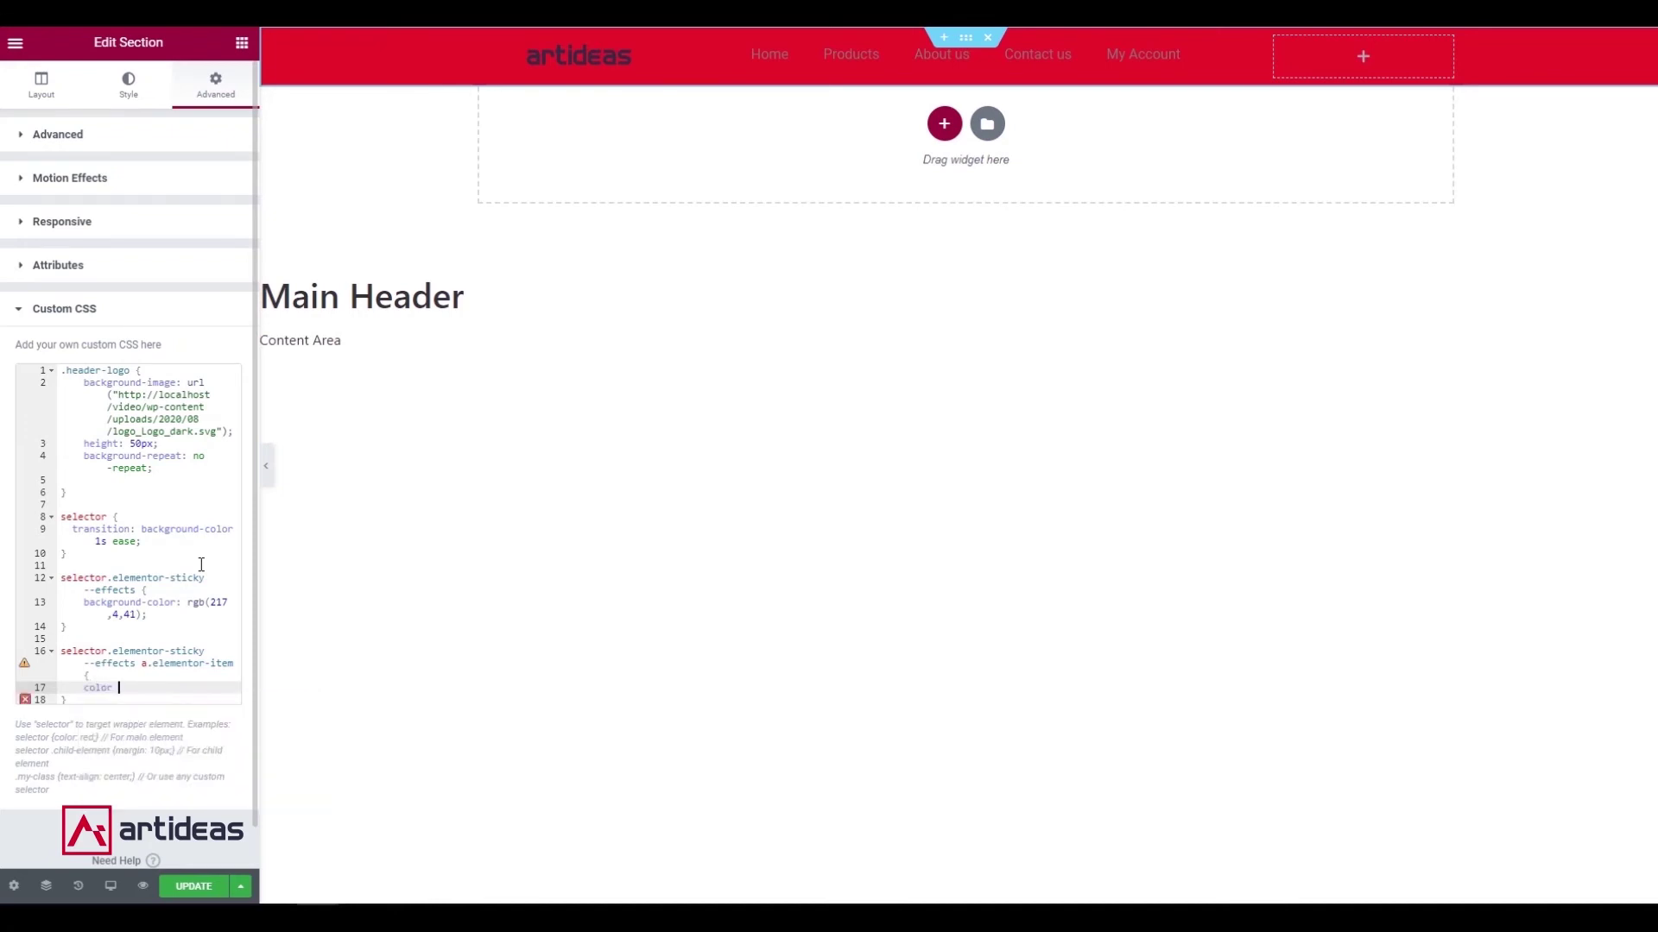
{"action": "type", "text": " white;"}
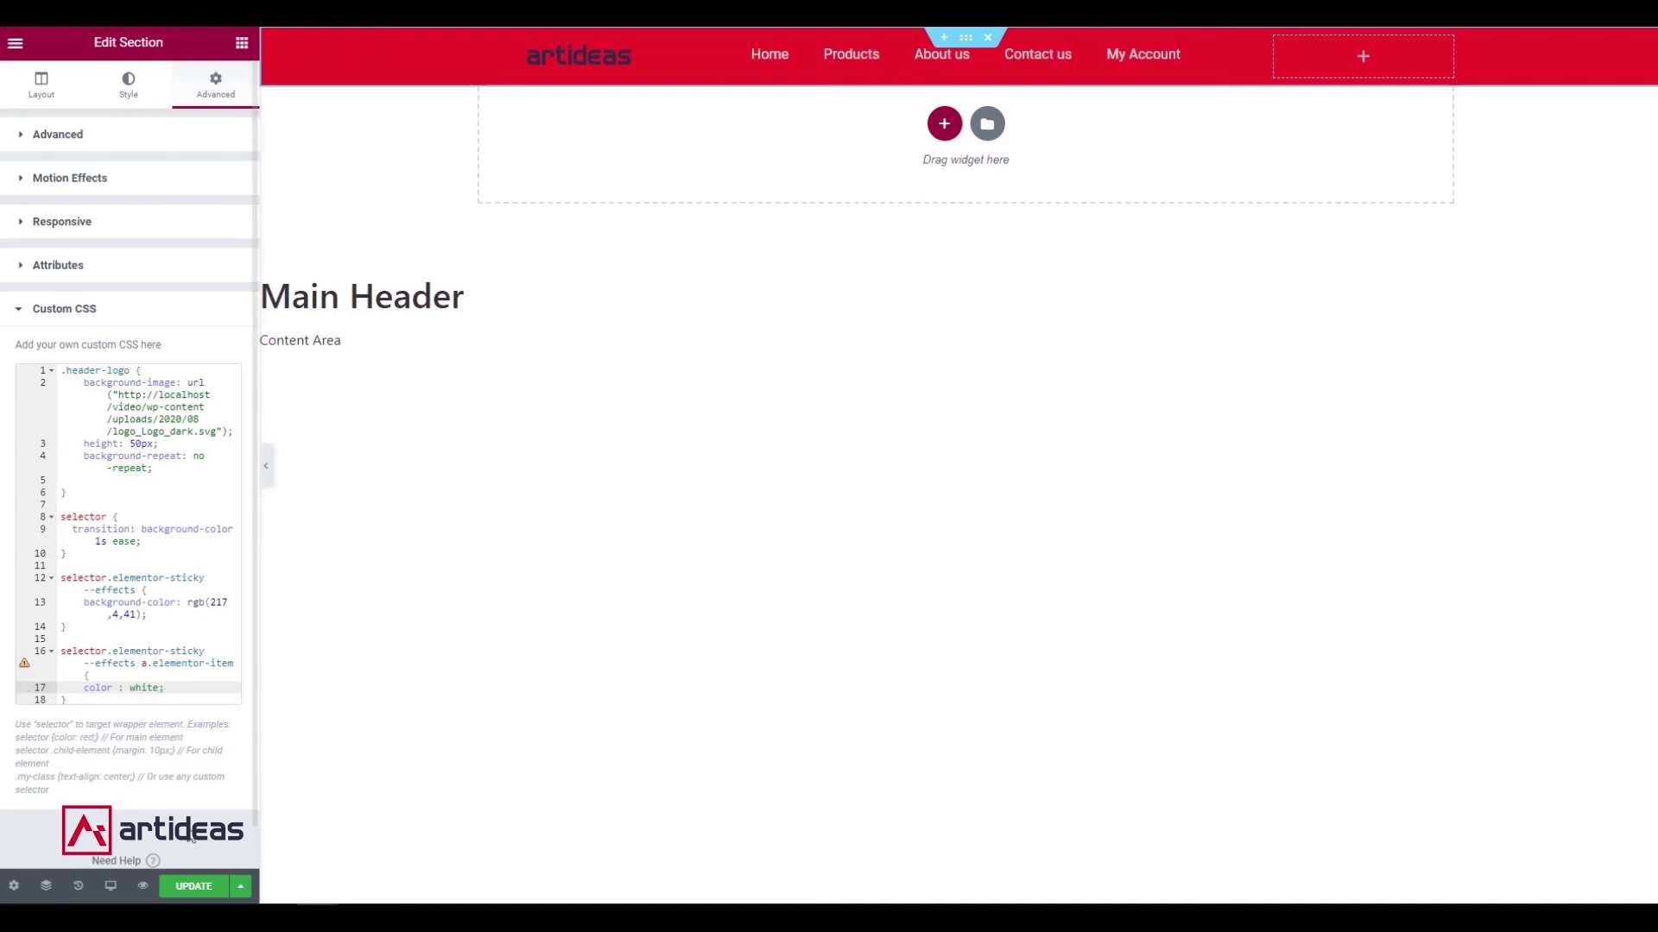
{"action": "left_click", "coordinate": [190, 886]}
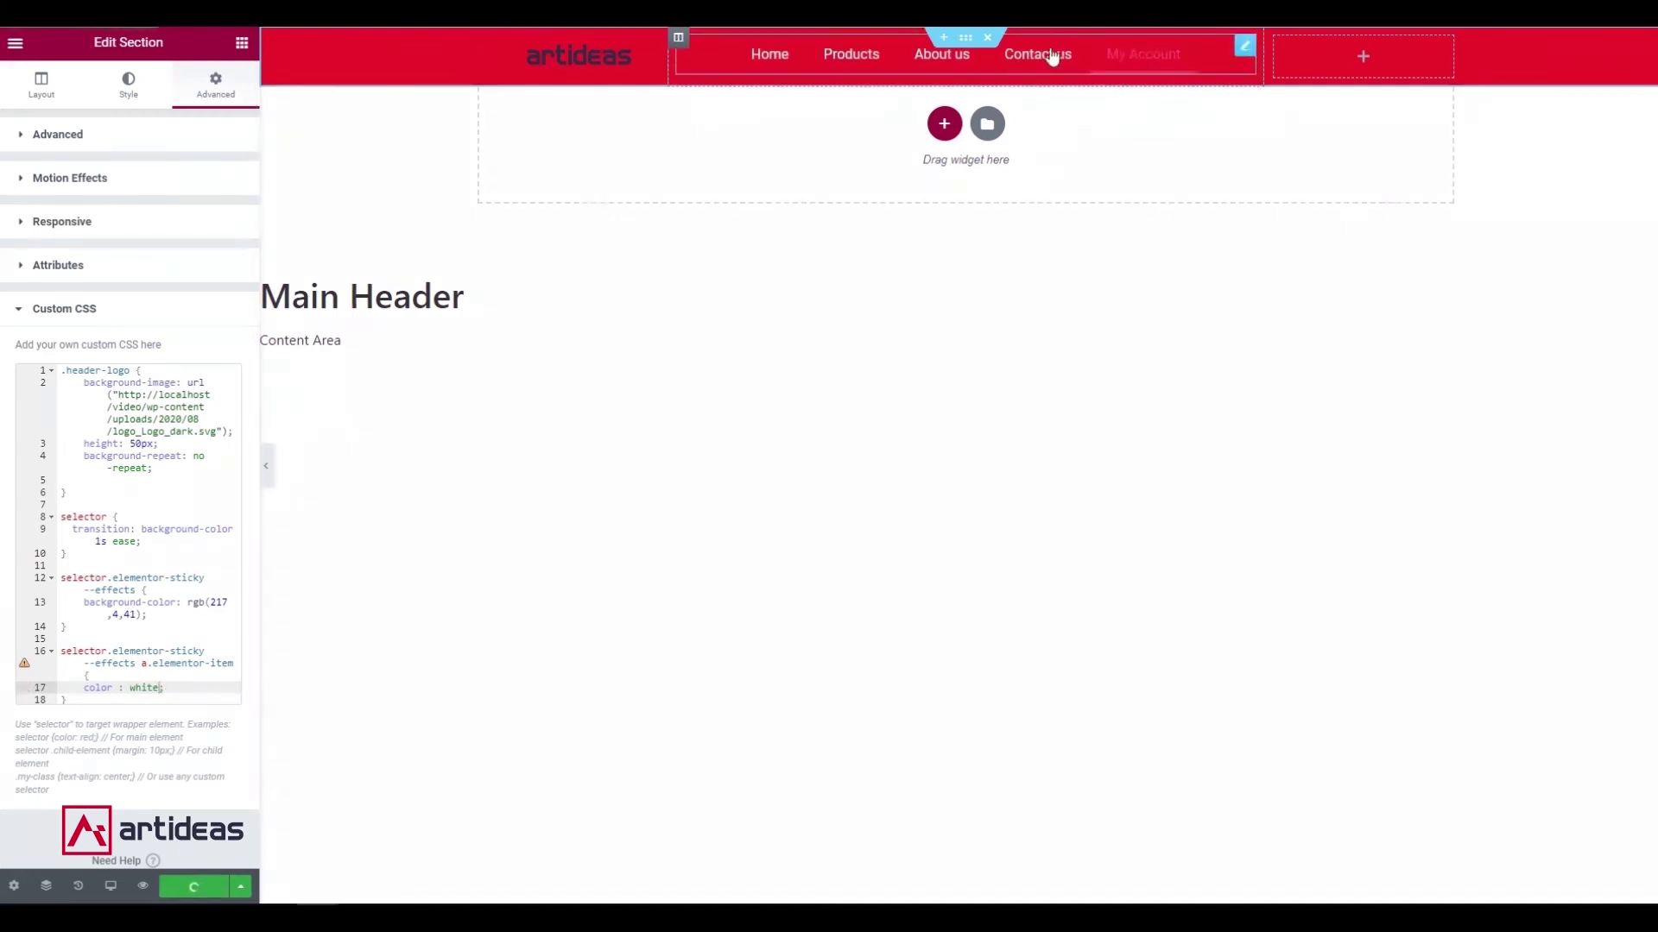
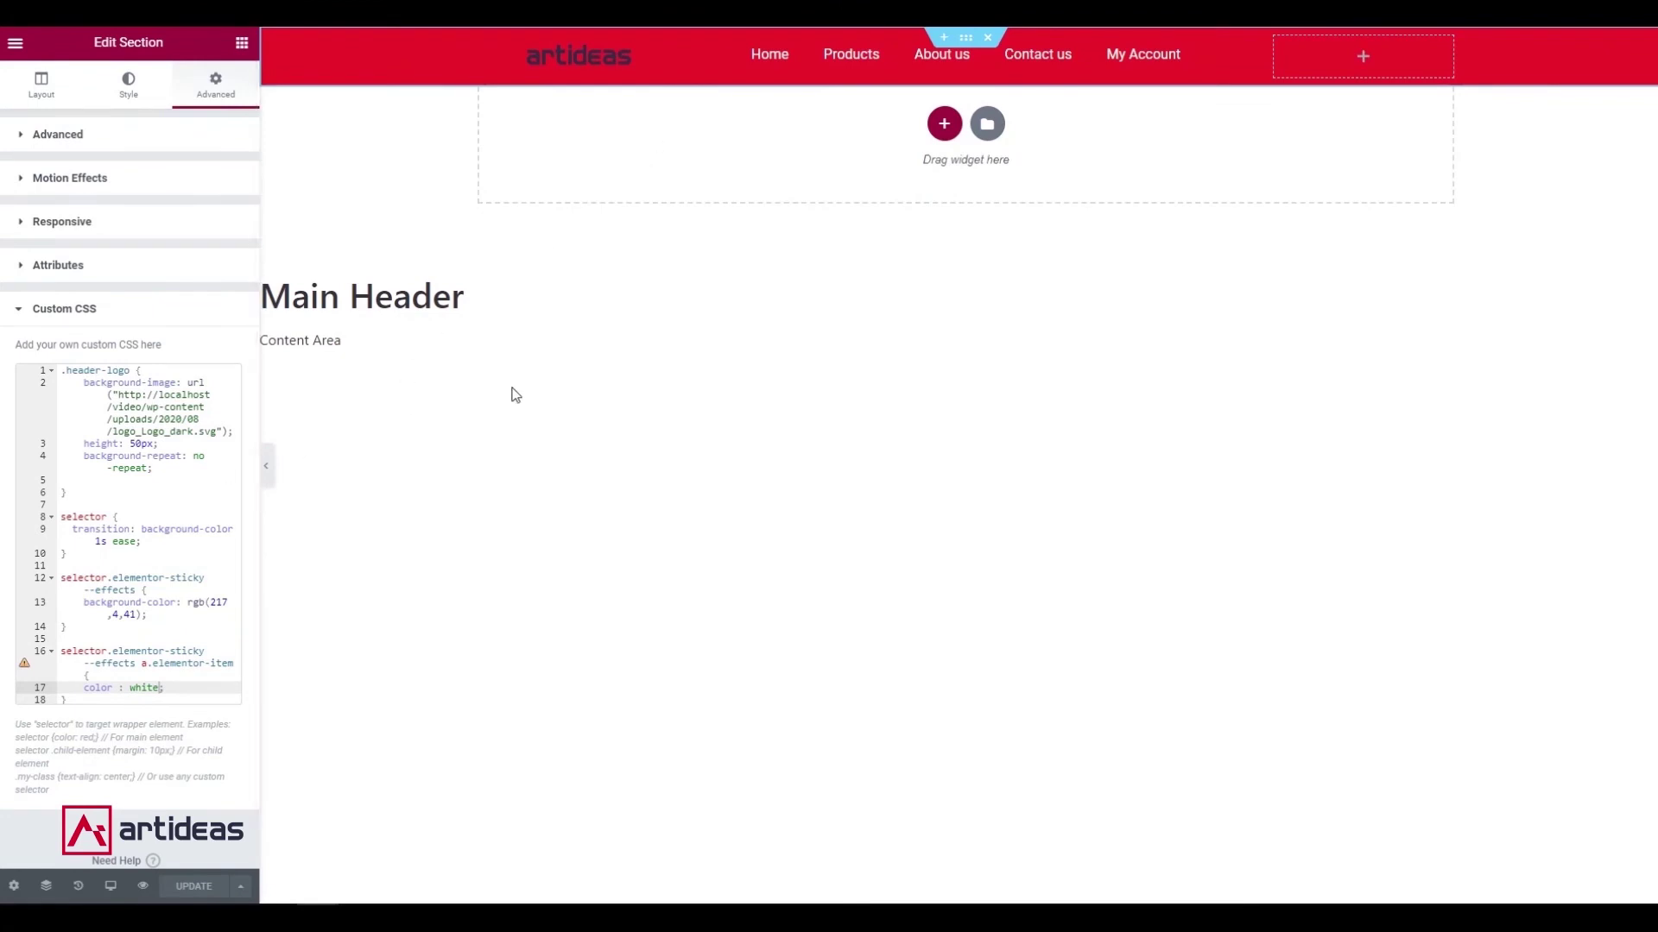
Duplicate the a.elementor-item rule below itself in the custom CSS, separated by a blank line.
{"action": "scroll", "coordinate": [104, 604], "scroll_direction": "down", "scroll_amount": 1}
{"action": "left_click", "coordinate": [102, 662]}
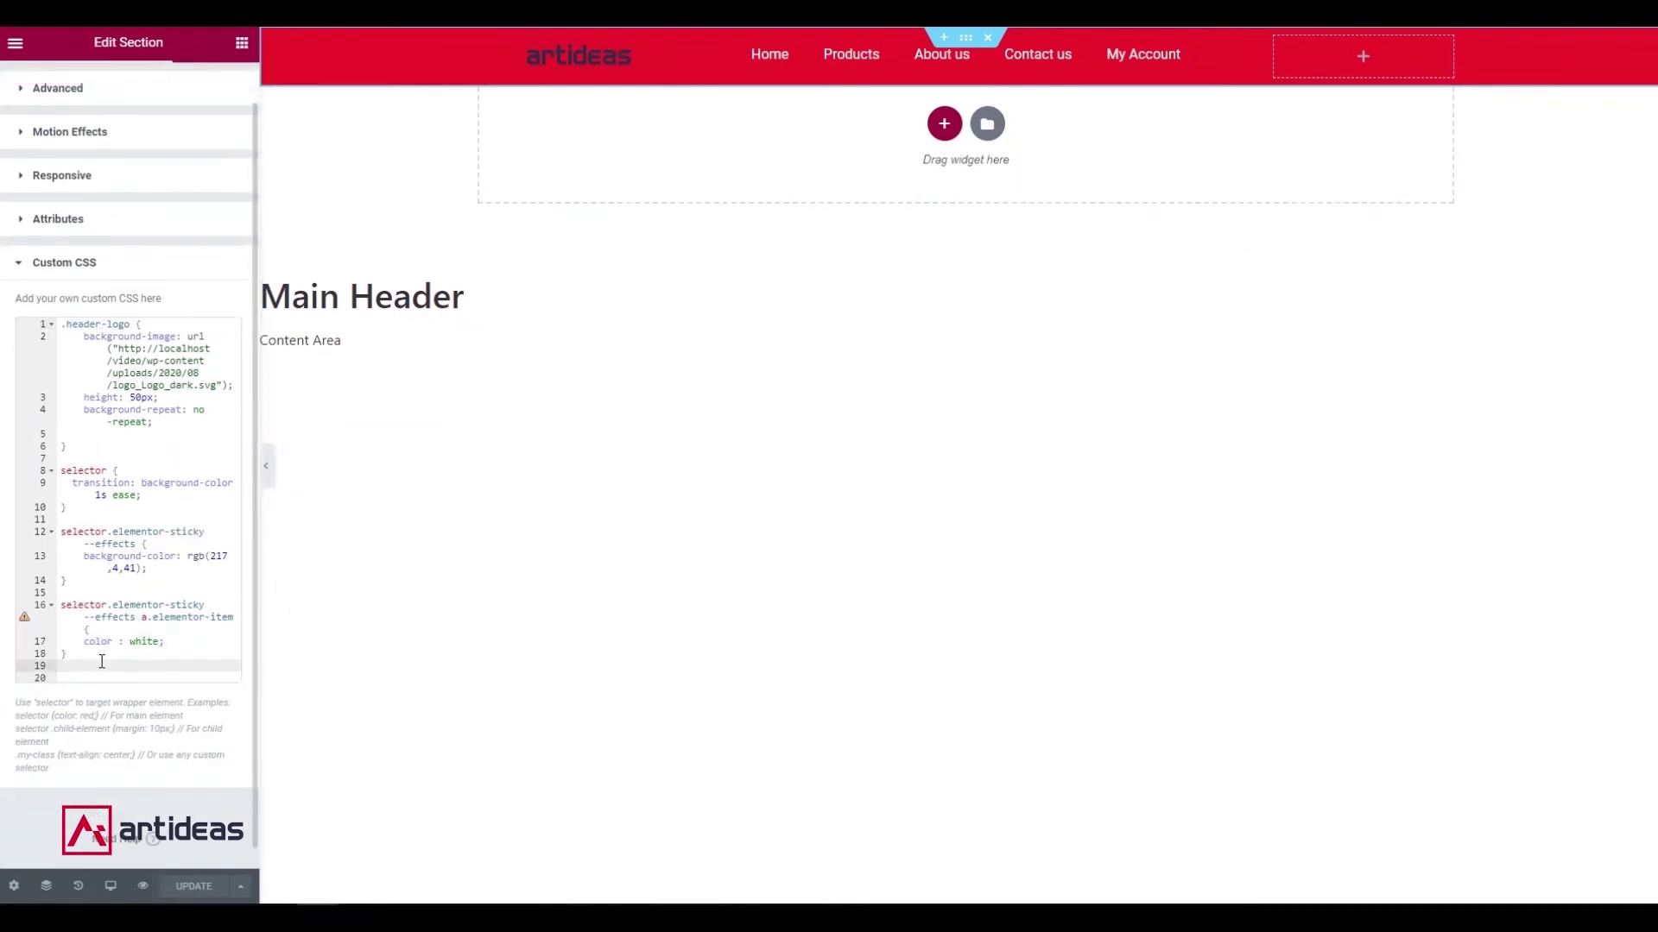
{"action": "key", "text": "Return"}
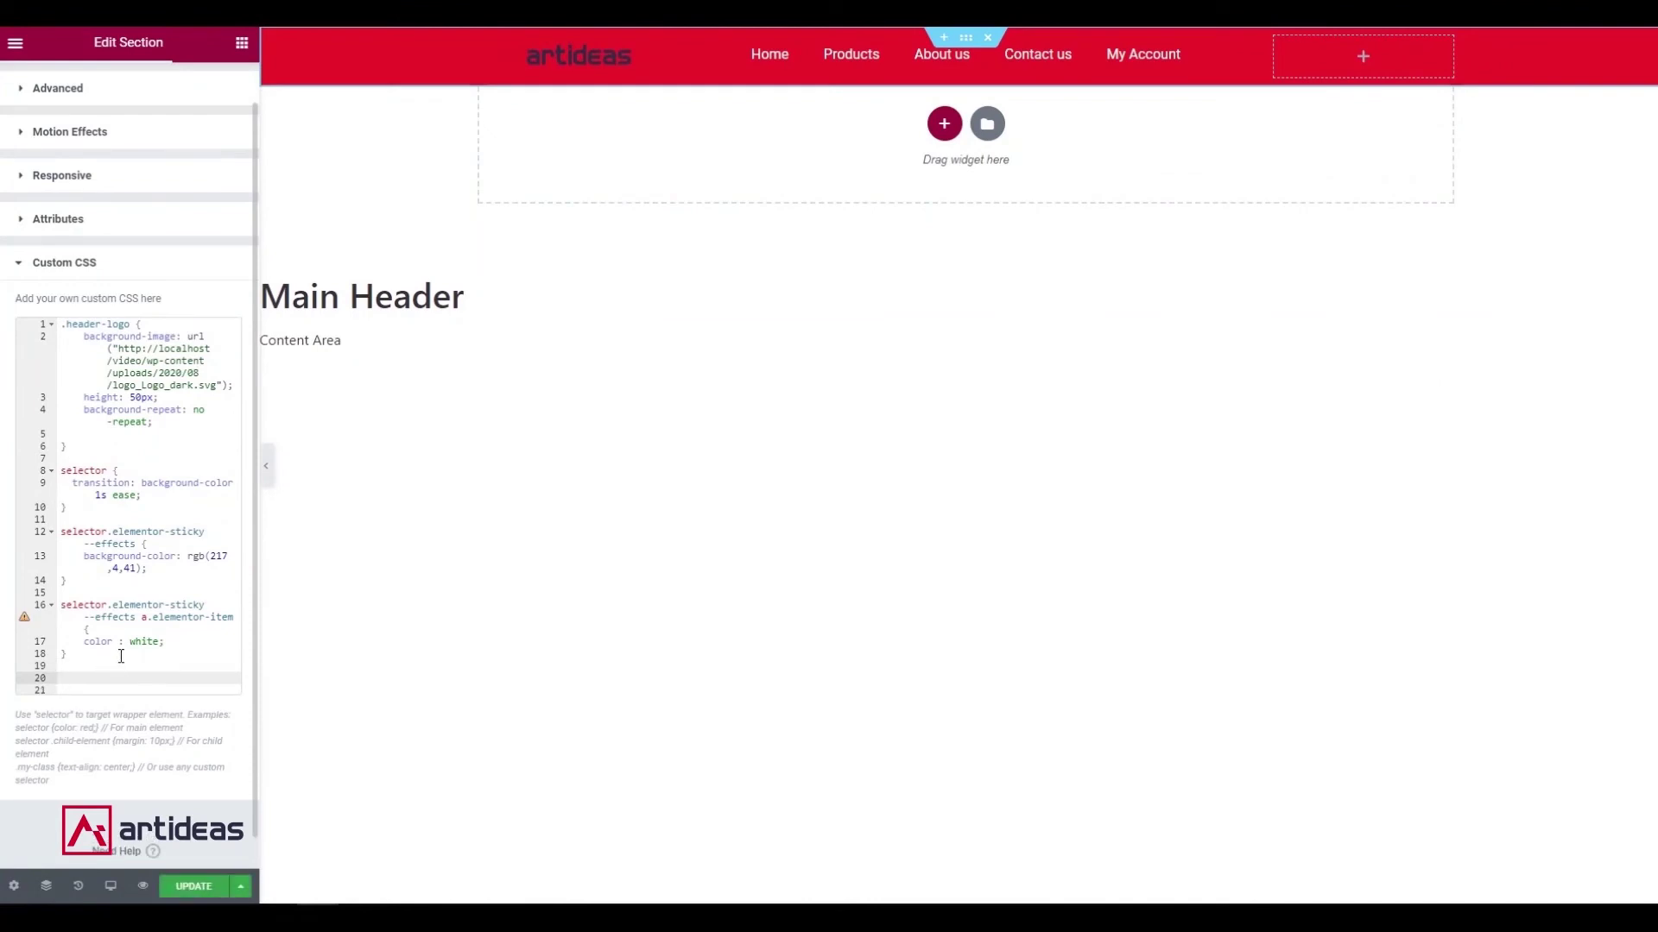
{"action": "left_click_drag", "start_coordinate": [101, 655], "coordinate": [45, 605]}
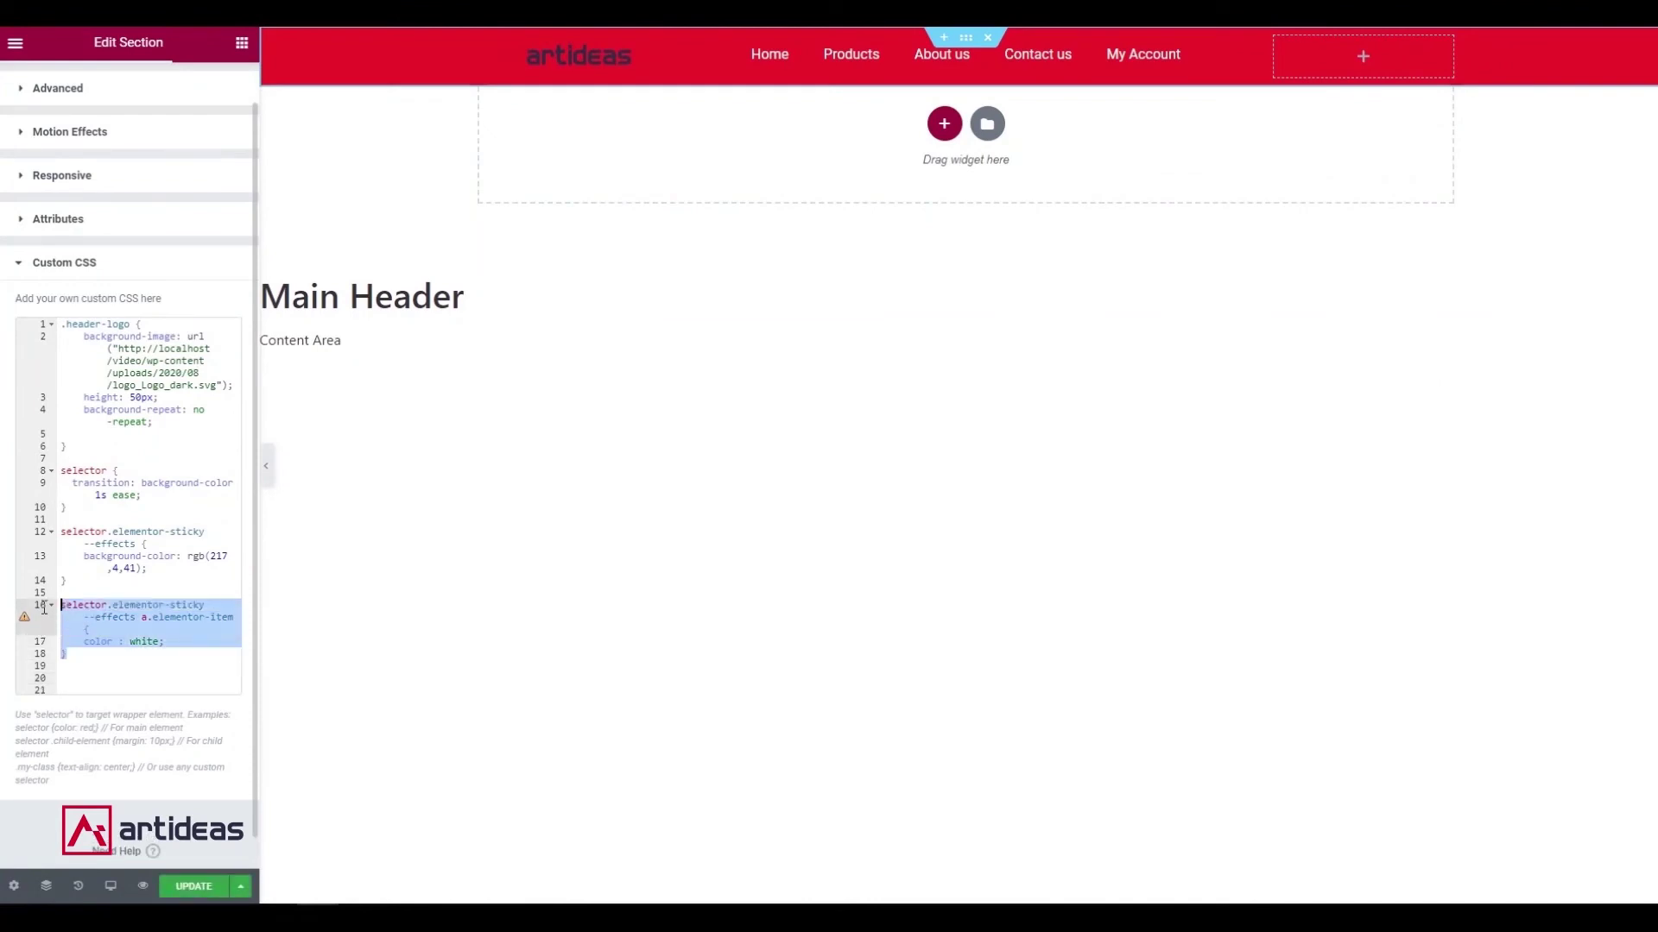
{"action": "right_click", "coordinate": [111, 606]}
{"action": "left_click", "coordinate": [163, 335]}
{"action": "left_click", "coordinate": [110, 674]}
{"action": "key", "text": "ctrl+v"}
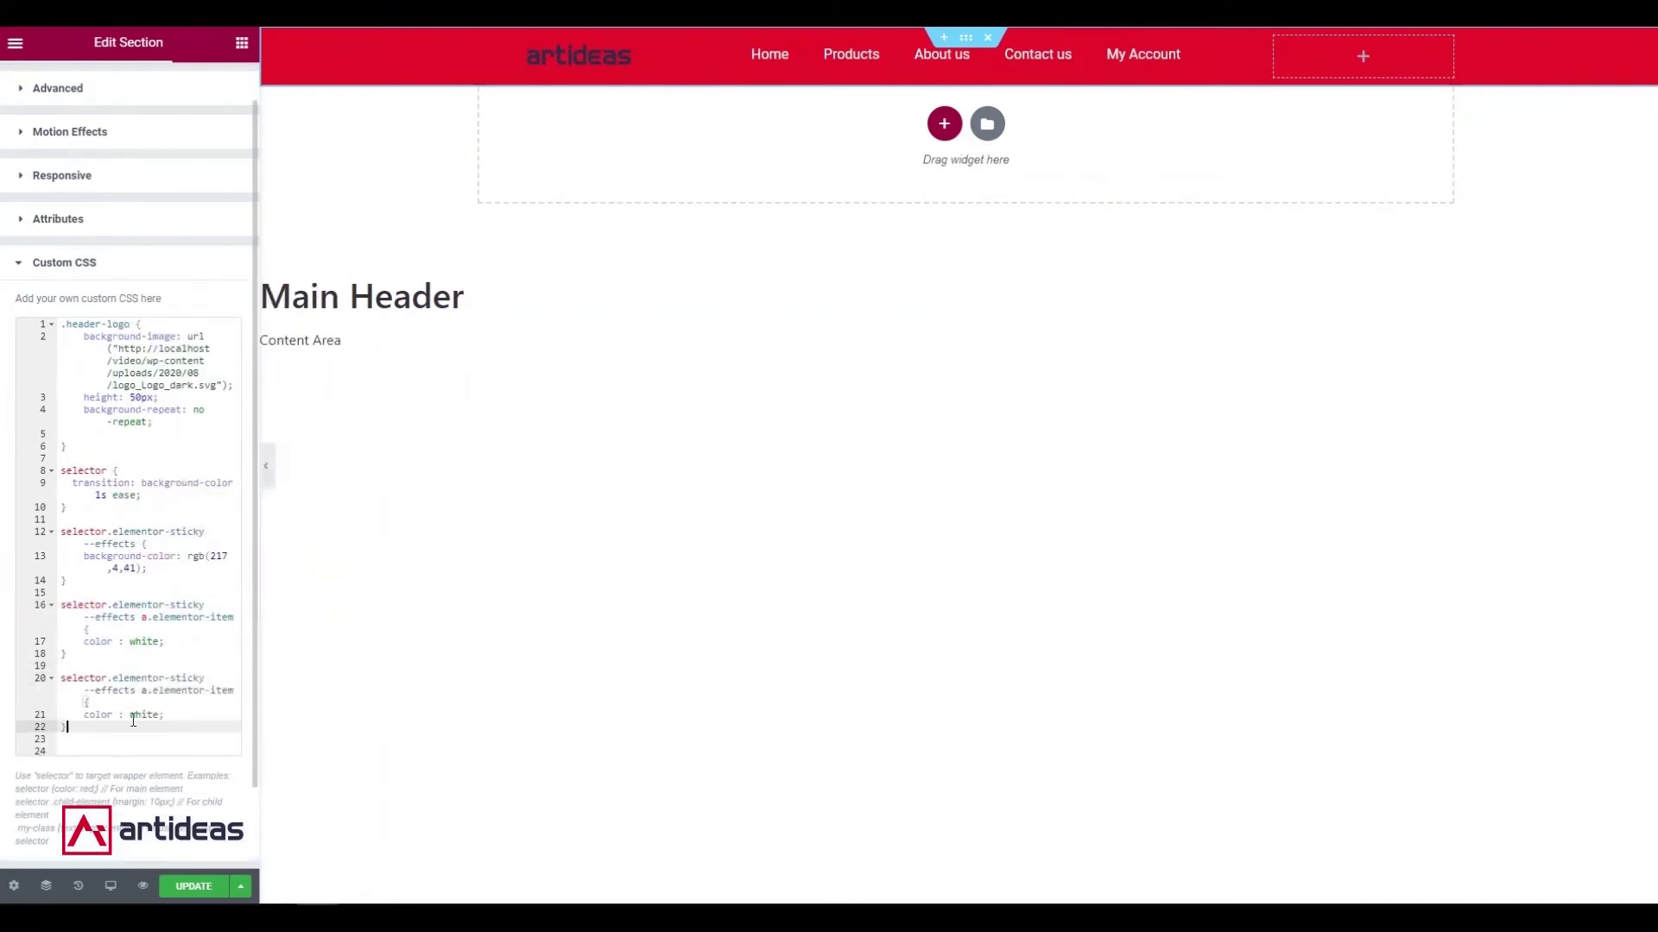
Append :hover to the duplicated rule's a.elementor-item selector, update the template and check the header on the home page.
{"action": "left_click", "coordinate": [227, 692]}
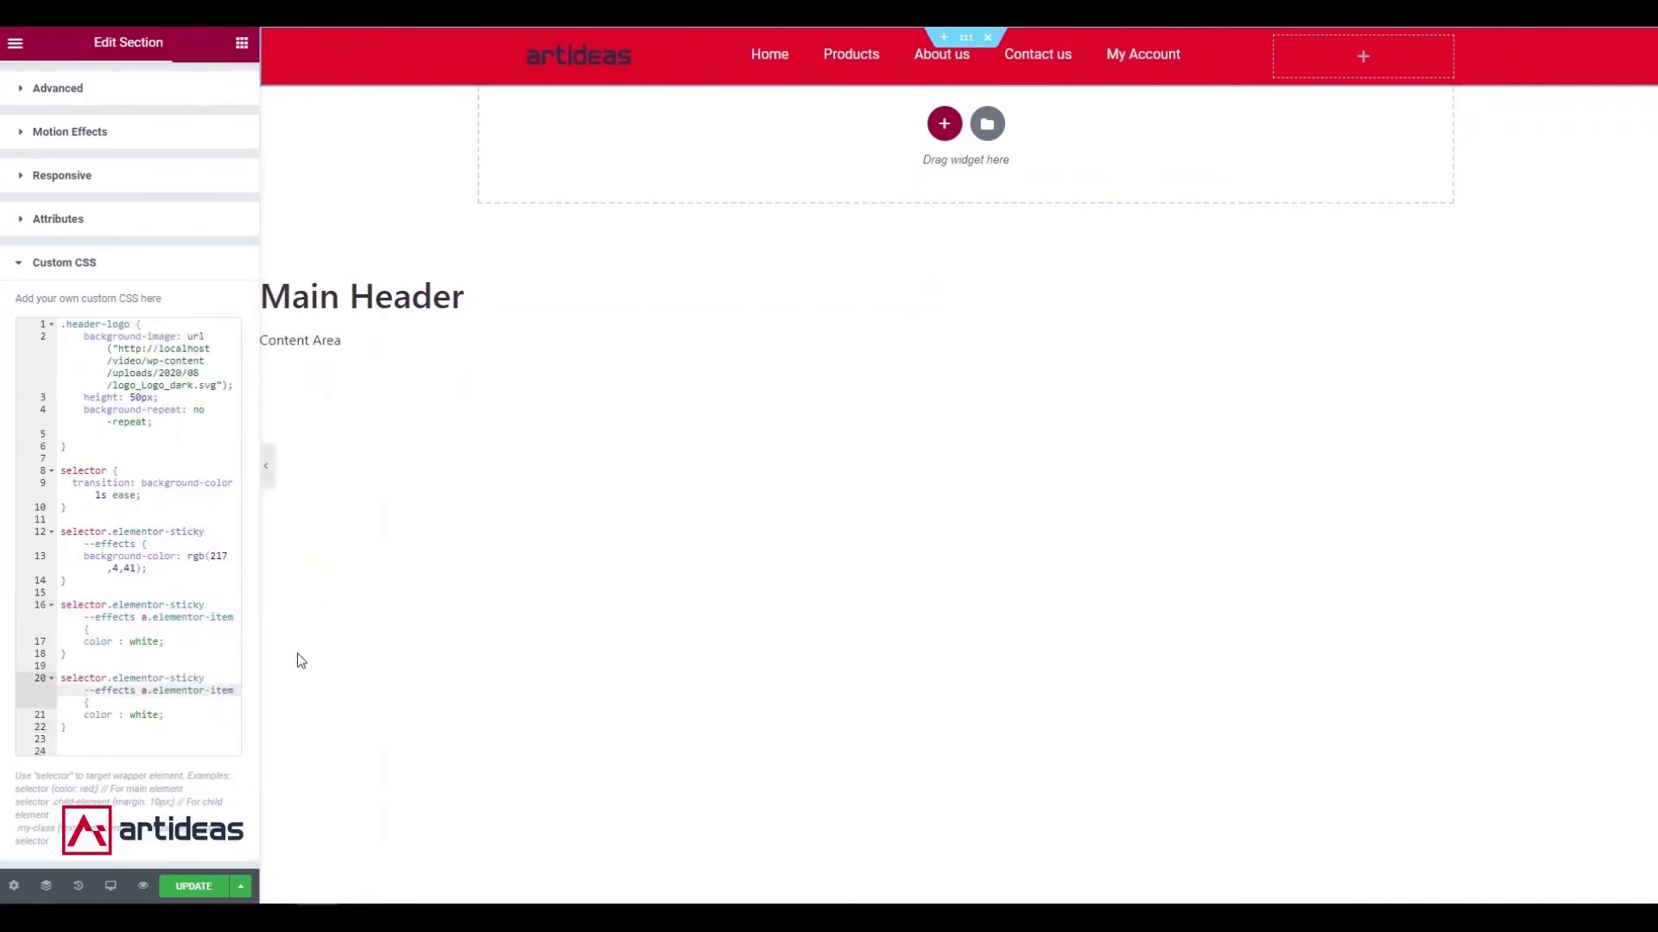
{"action": "type", "text": ":hover"}
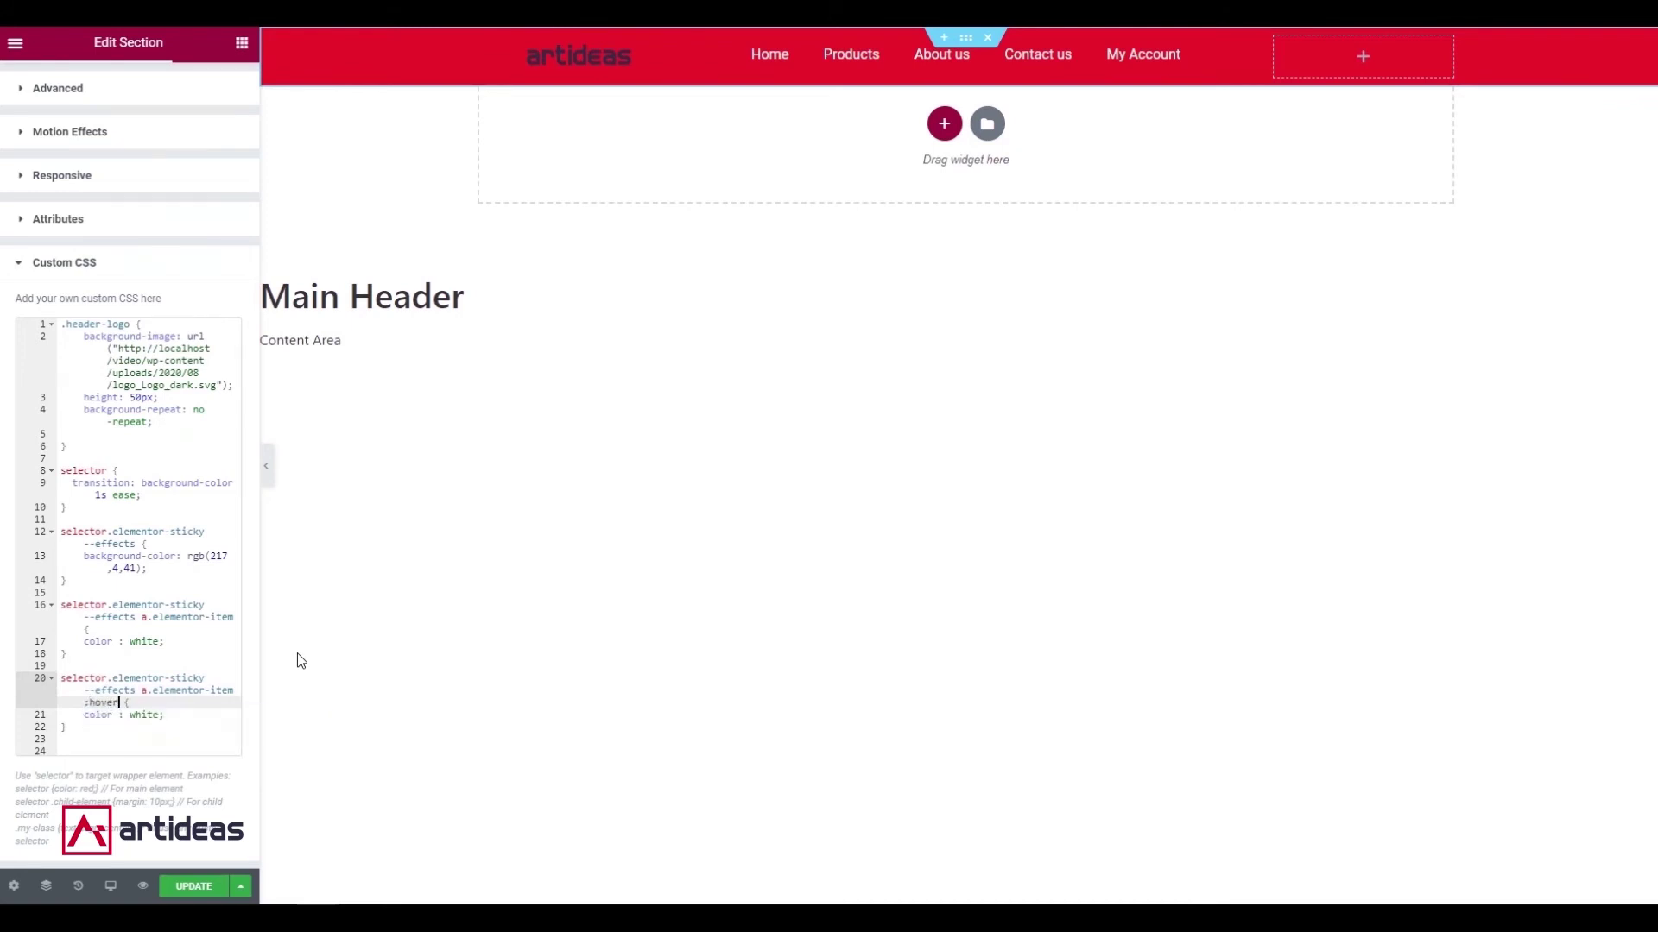
{"action": "left_click", "coordinate": [205, 887]}
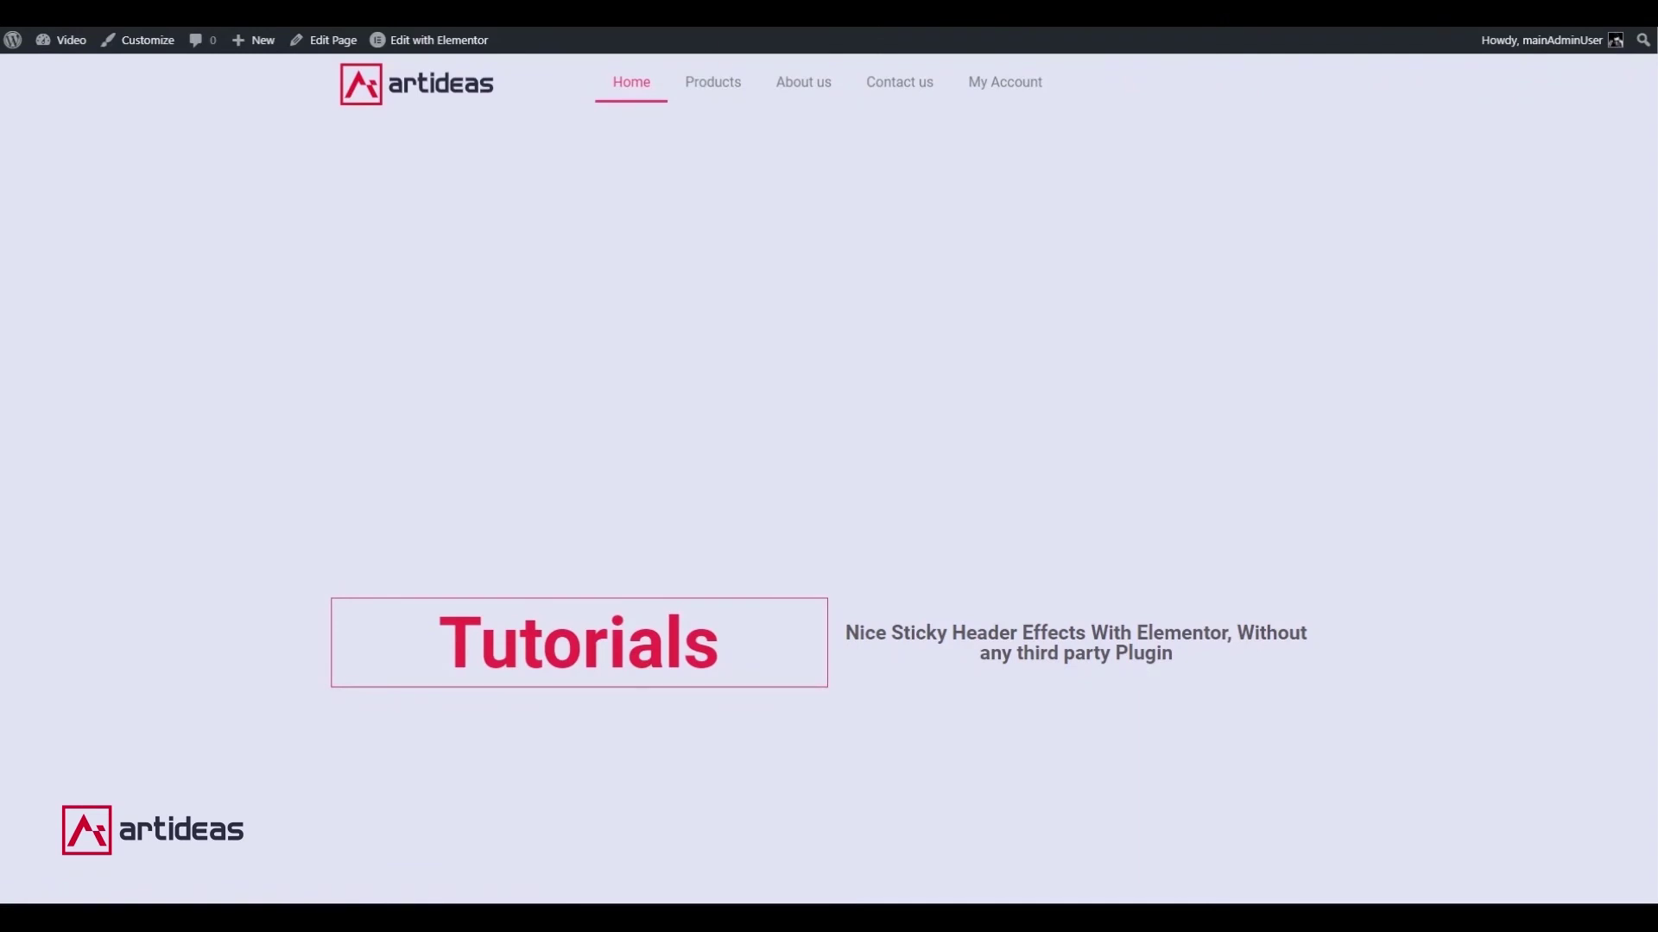
{"action": "scroll", "coordinate": [771, 258], "scroll_direction": "down", "scroll_amount": 2}
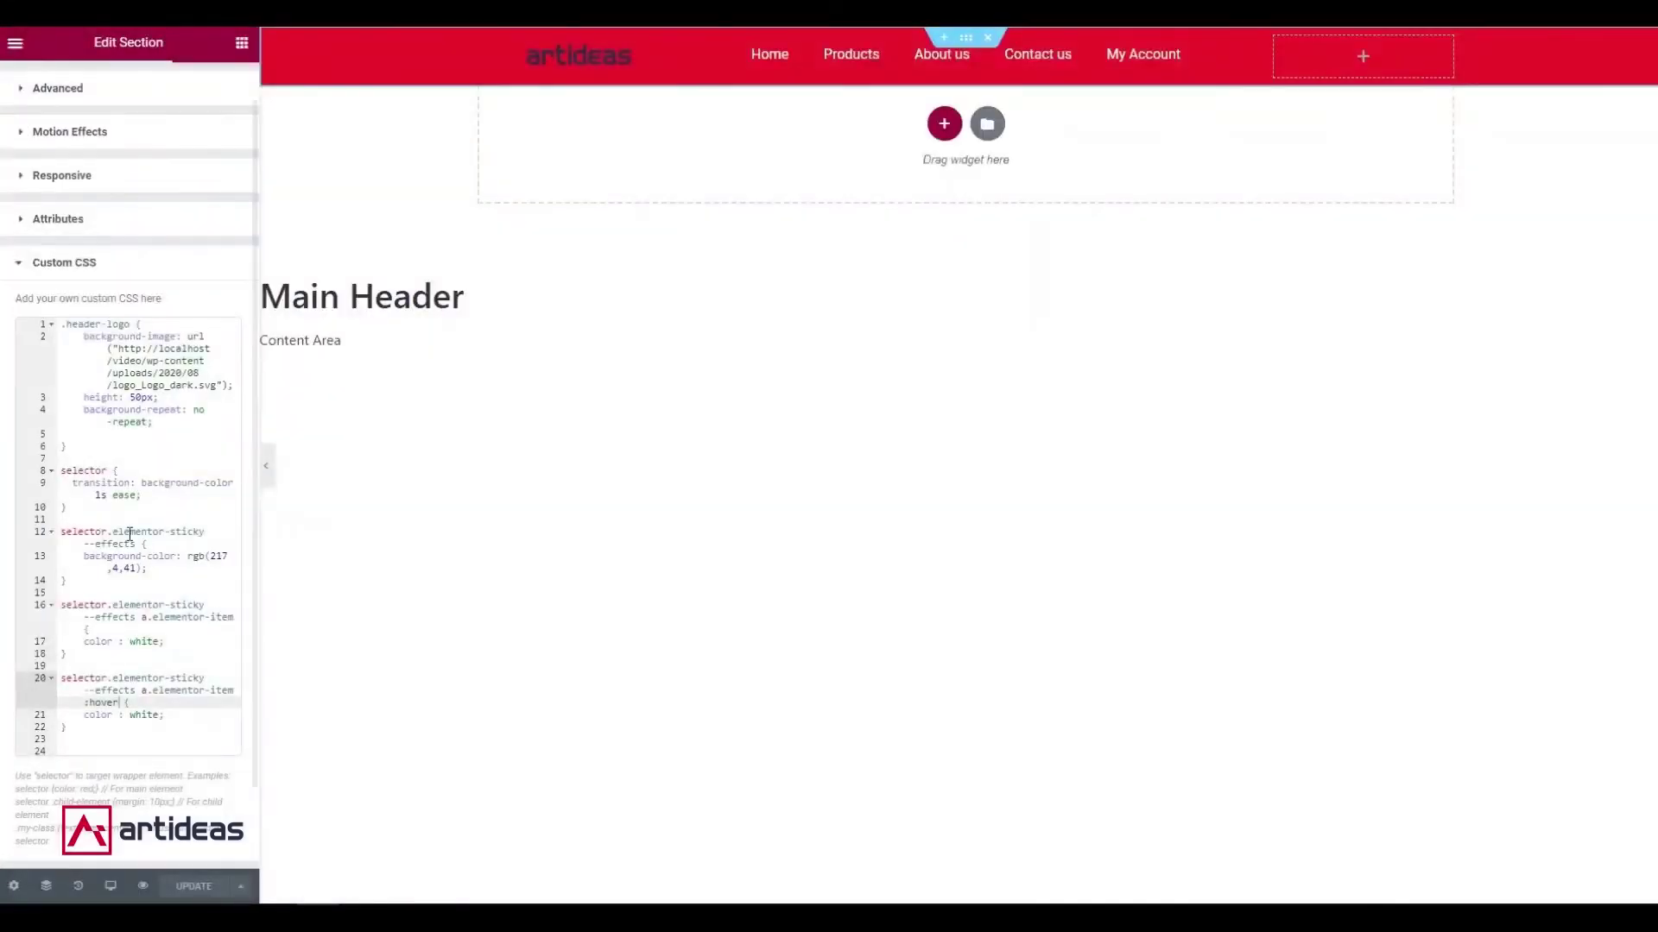
{"action": "left_click_drag", "start_coordinate": [130, 716], "coordinate": [159, 716]}
{"action": "left_click", "coordinate": [183, 721]}
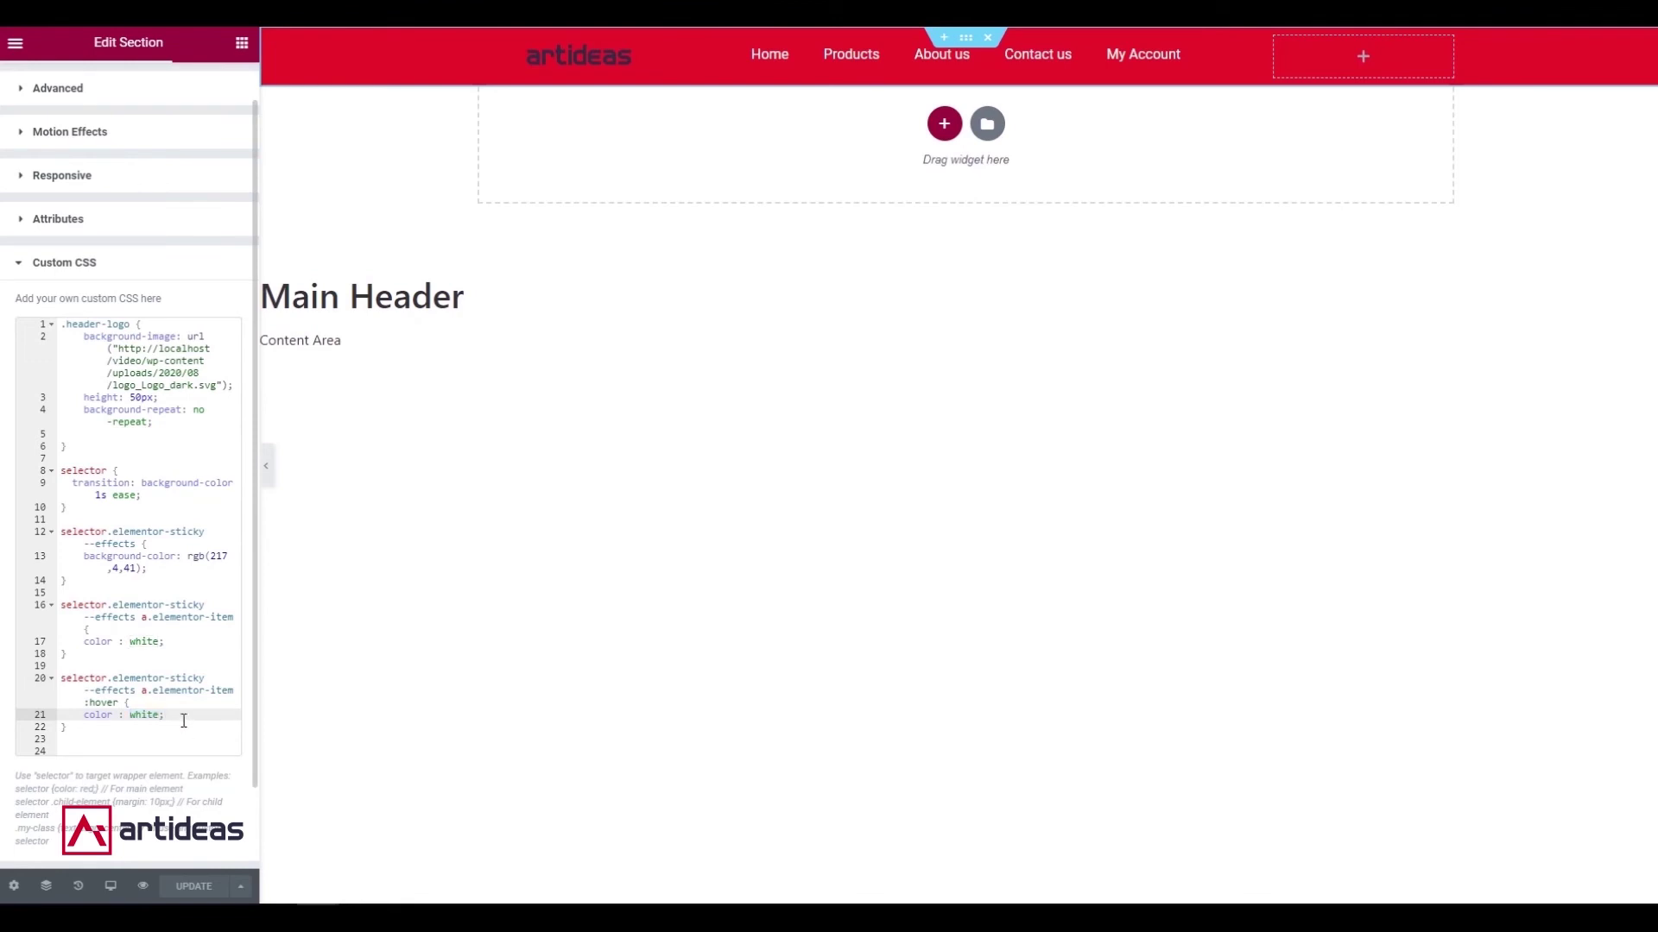
{"action": "key", "text": "Return"}
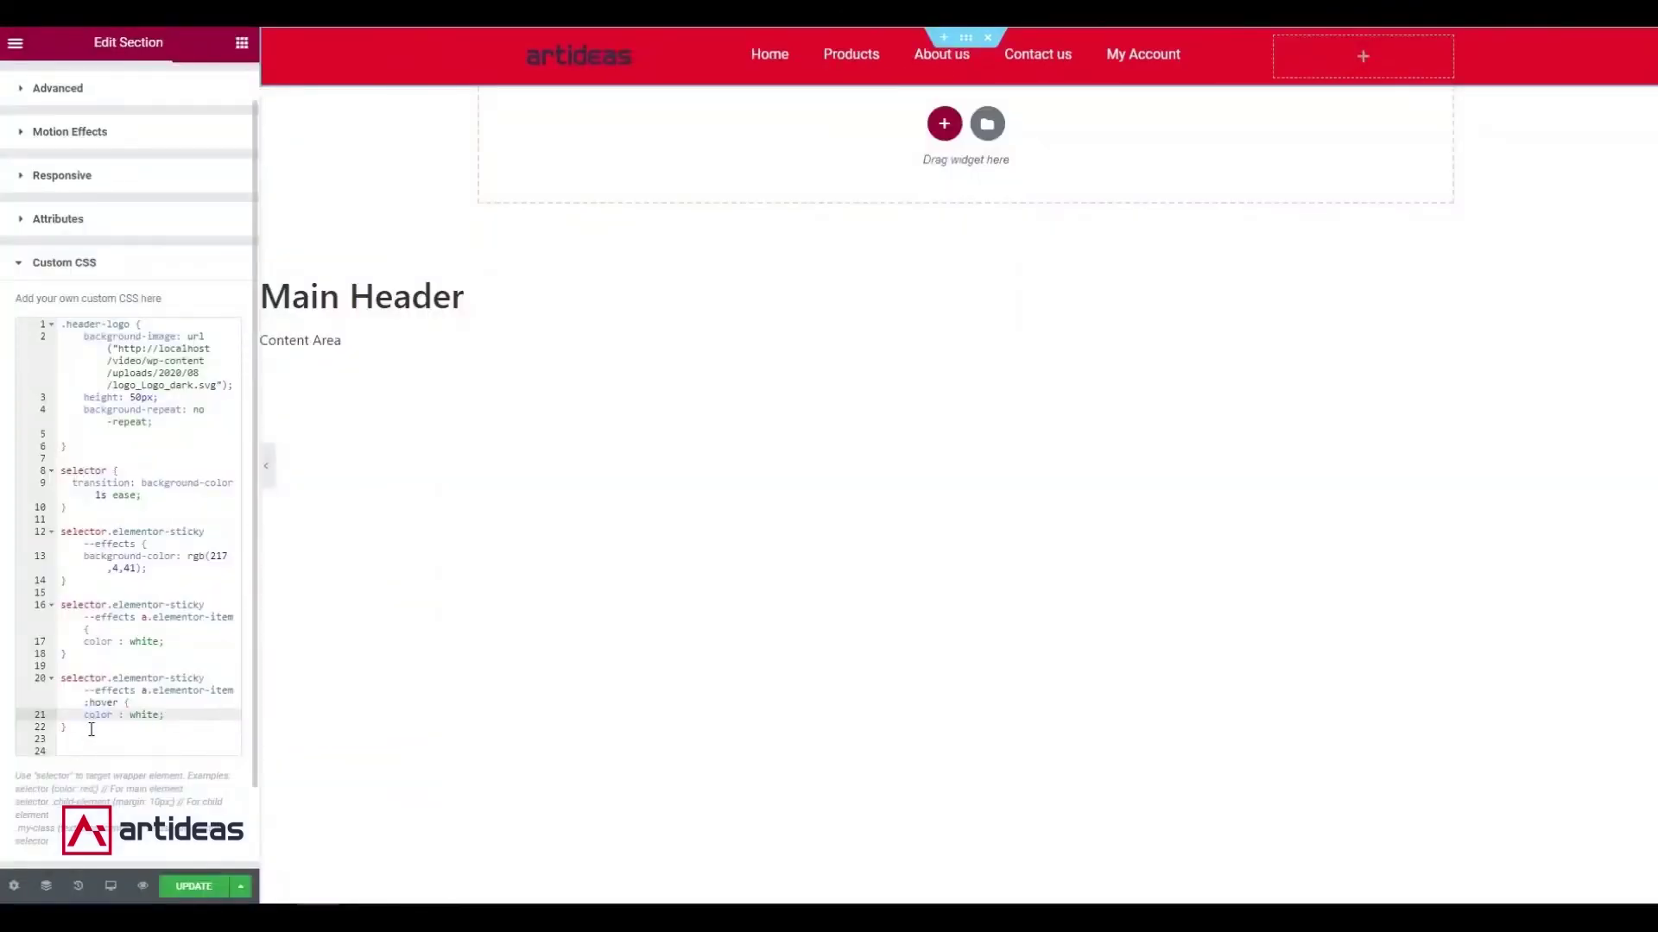
Clear the empty lines after the :hover rule and add a blank line plus a fresh line for another rule.
{"action": "scroll", "coordinate": [91, 730], "scroll_direction": "down", "scroll_amount": 1}
{"action": "left_click", "coordinate": [93, 633]}
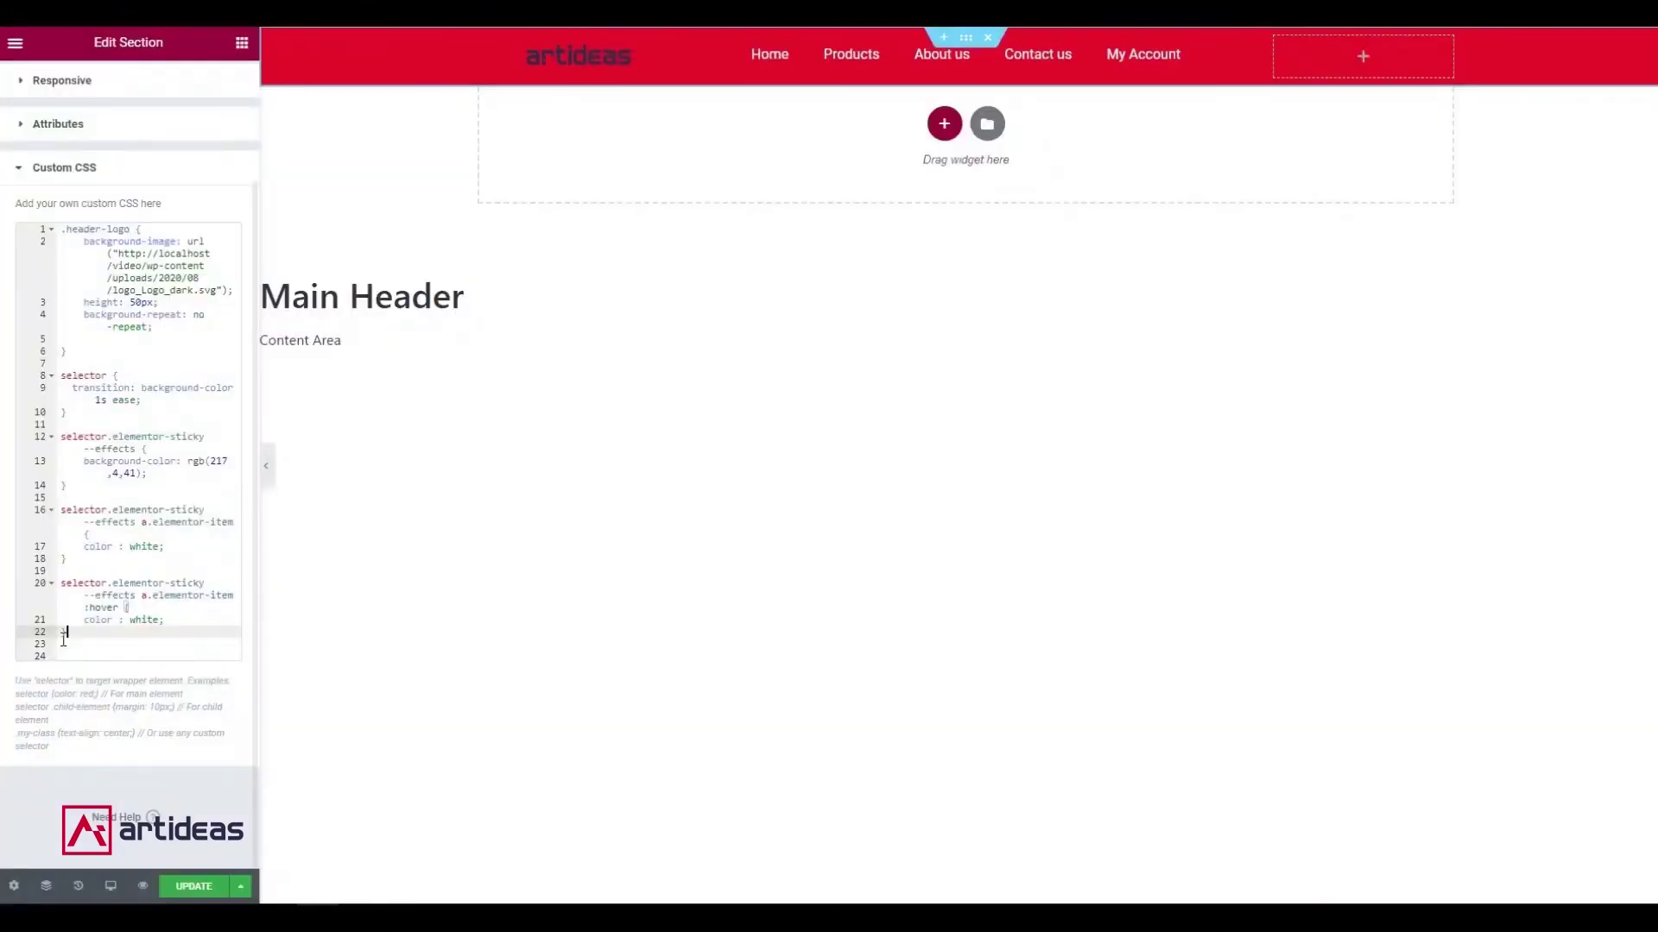
{"action": "key", "text": "Delete"}
{"action": "key", "text": "Delete"}
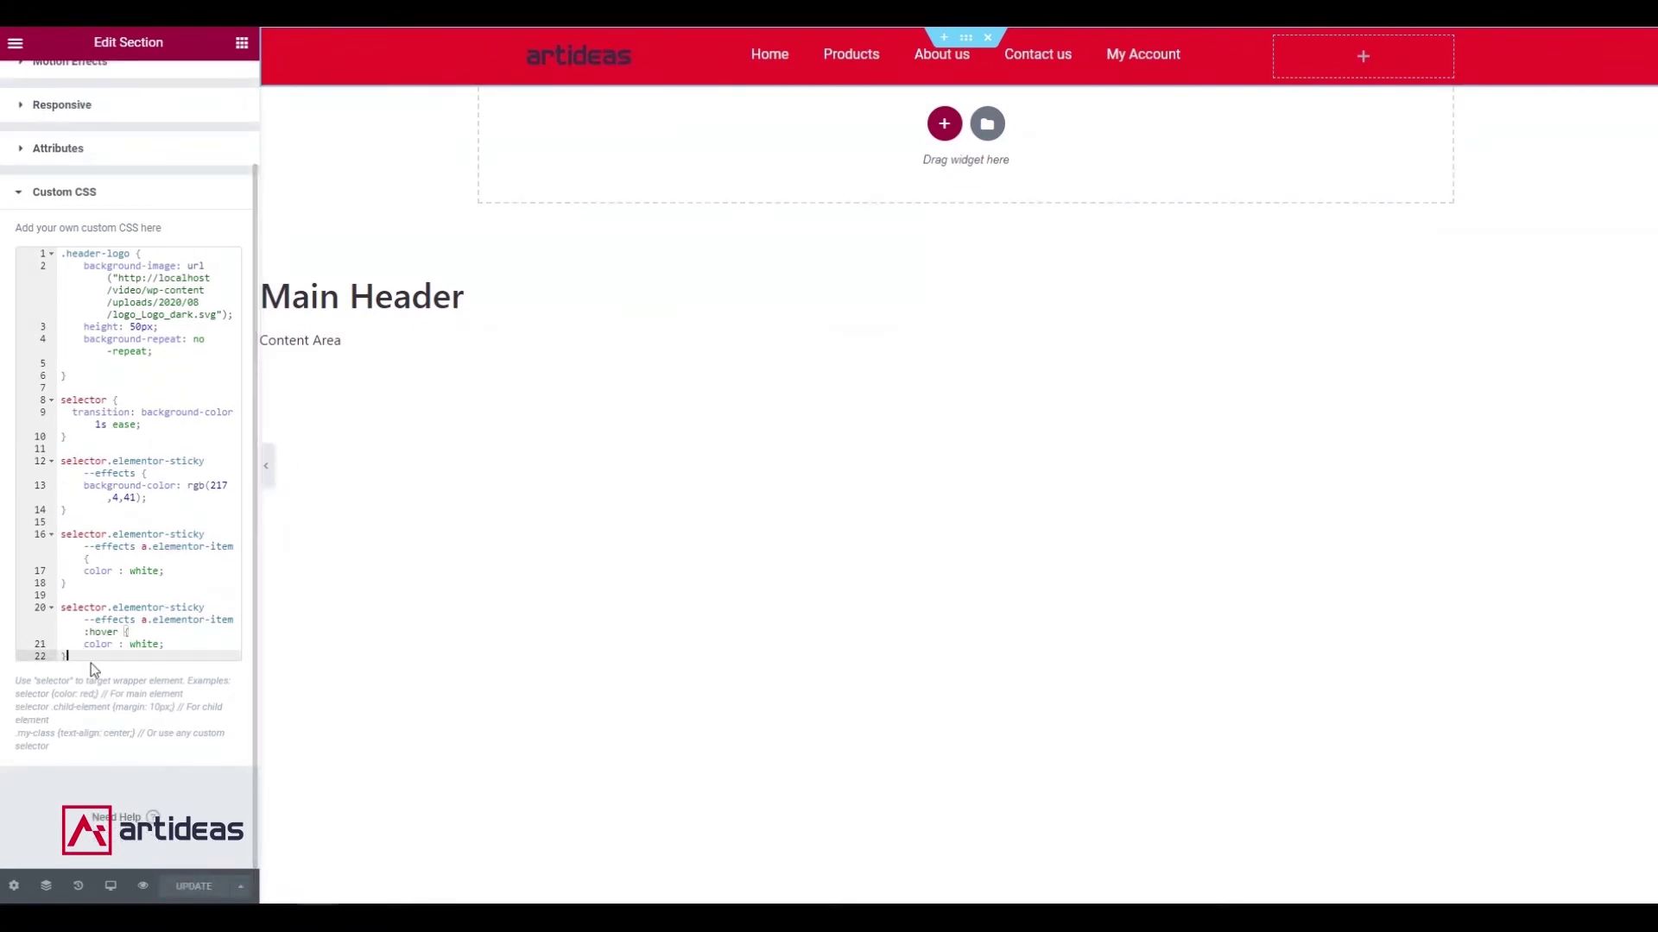
{"action": "key", "text": "Return"}
{"action": "key", "text": "Return"}
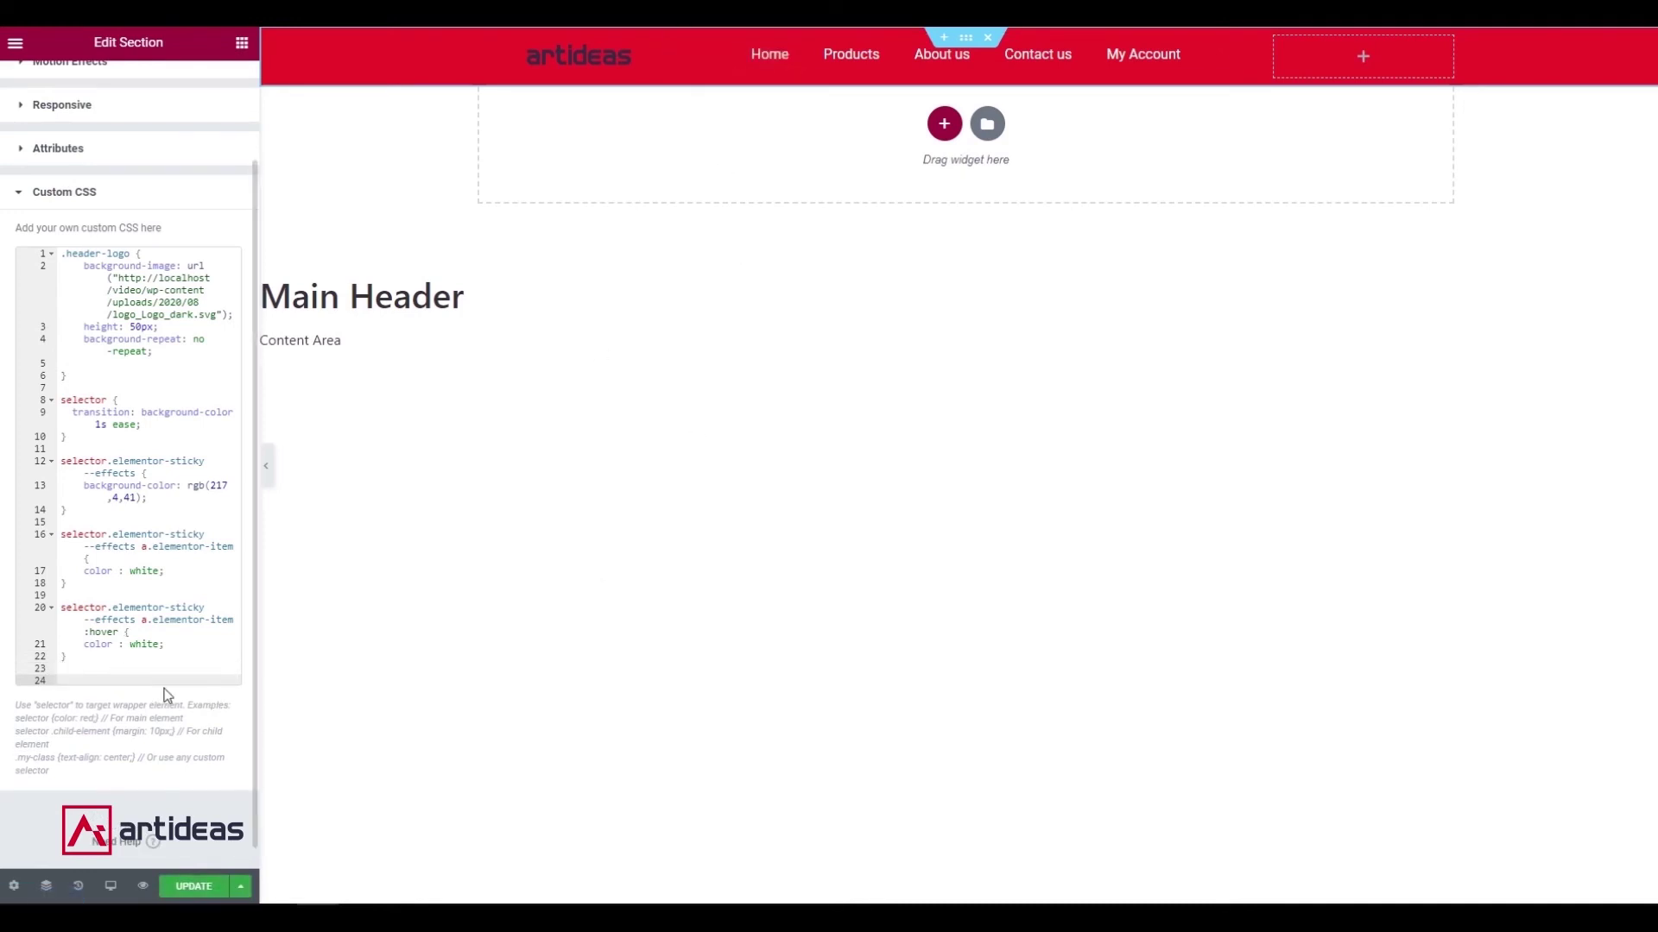
Add a CSS rule with the selector "selector.elementor-sticky--effects a.elementor-item.elementor-item-active" below the :hover rule.
{"action": "type", "text": "selector"}
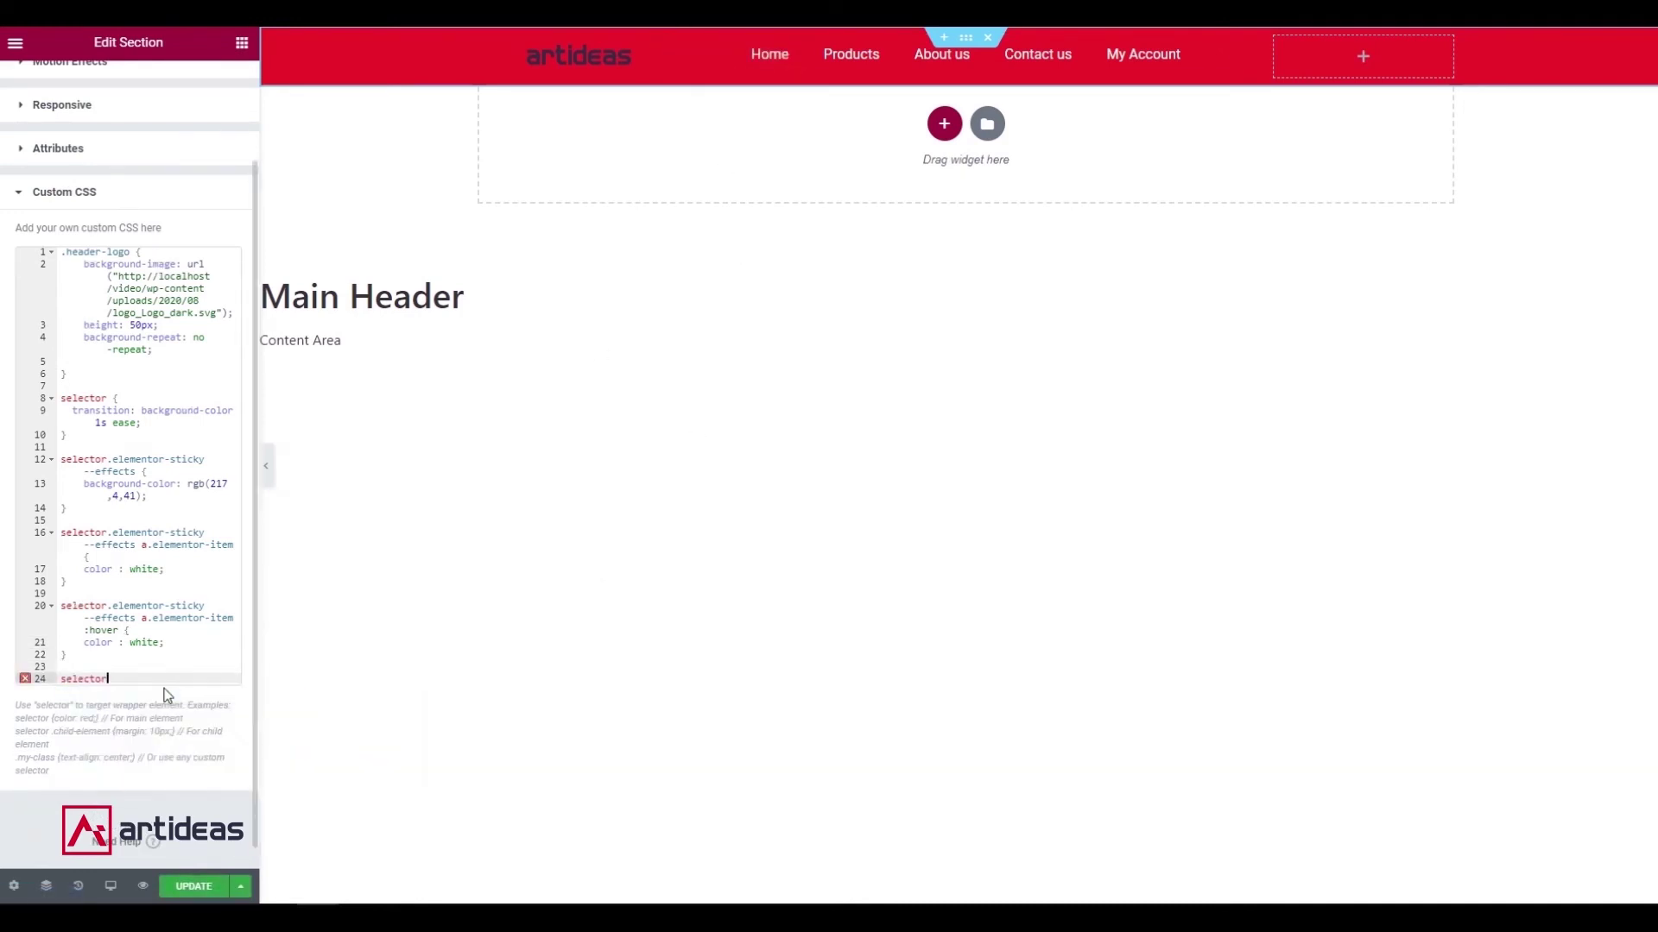
{"action": "type", "text": ".ele"}
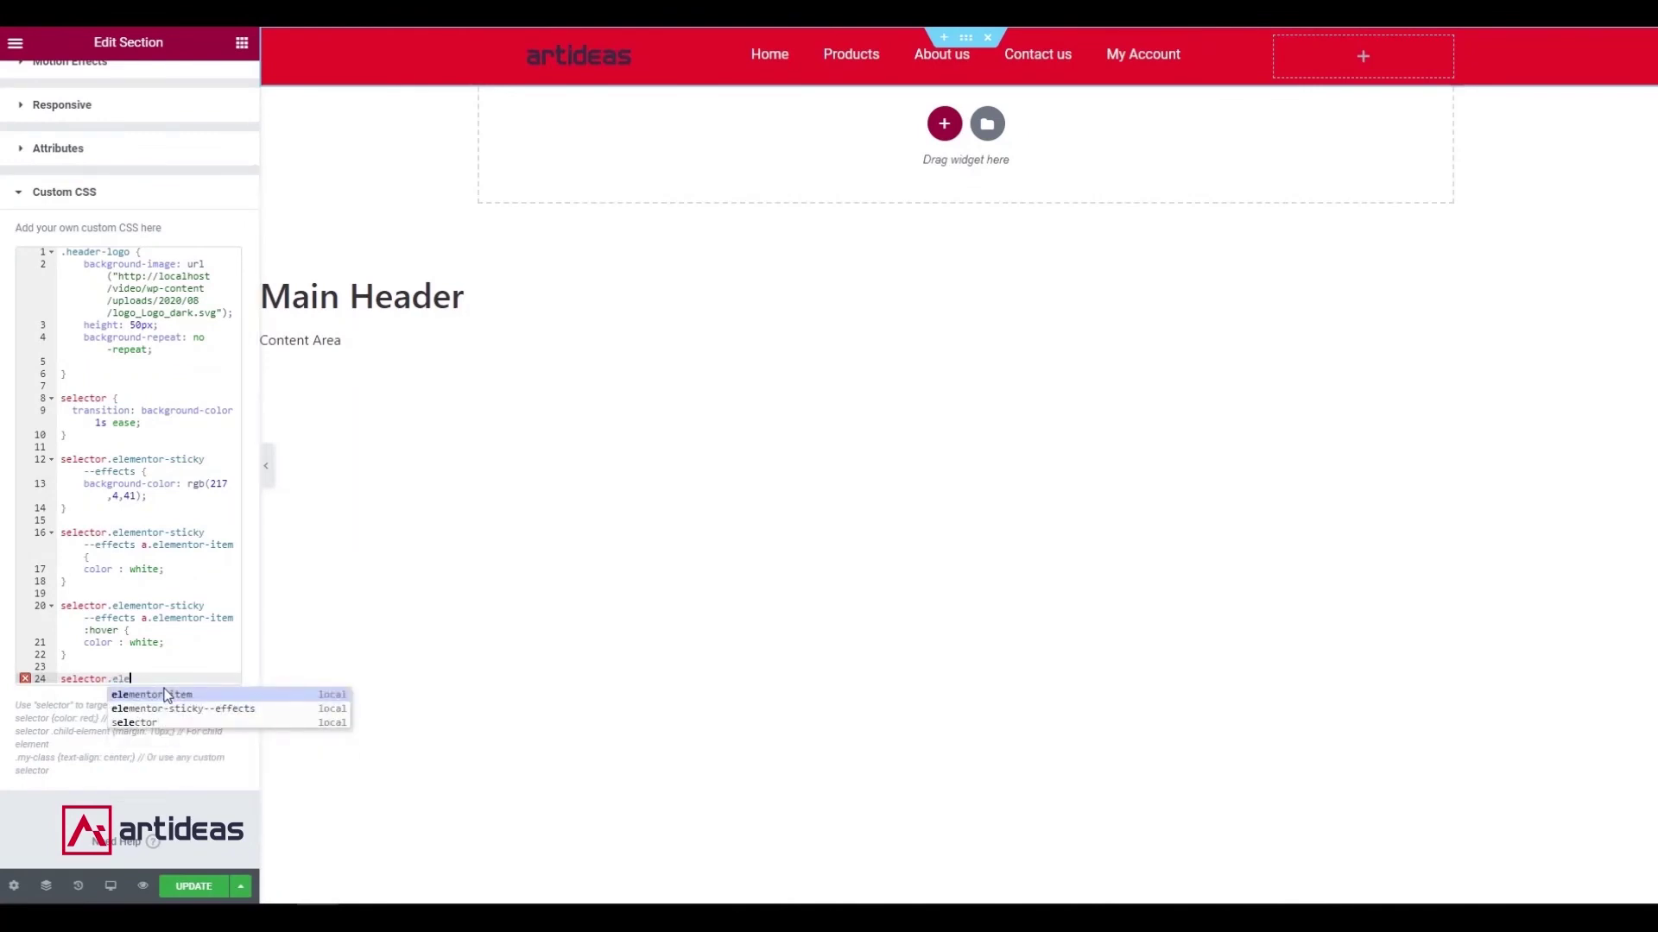
{"action": "key", "text": "Down"}
{"action": "key", "text": "Return"}
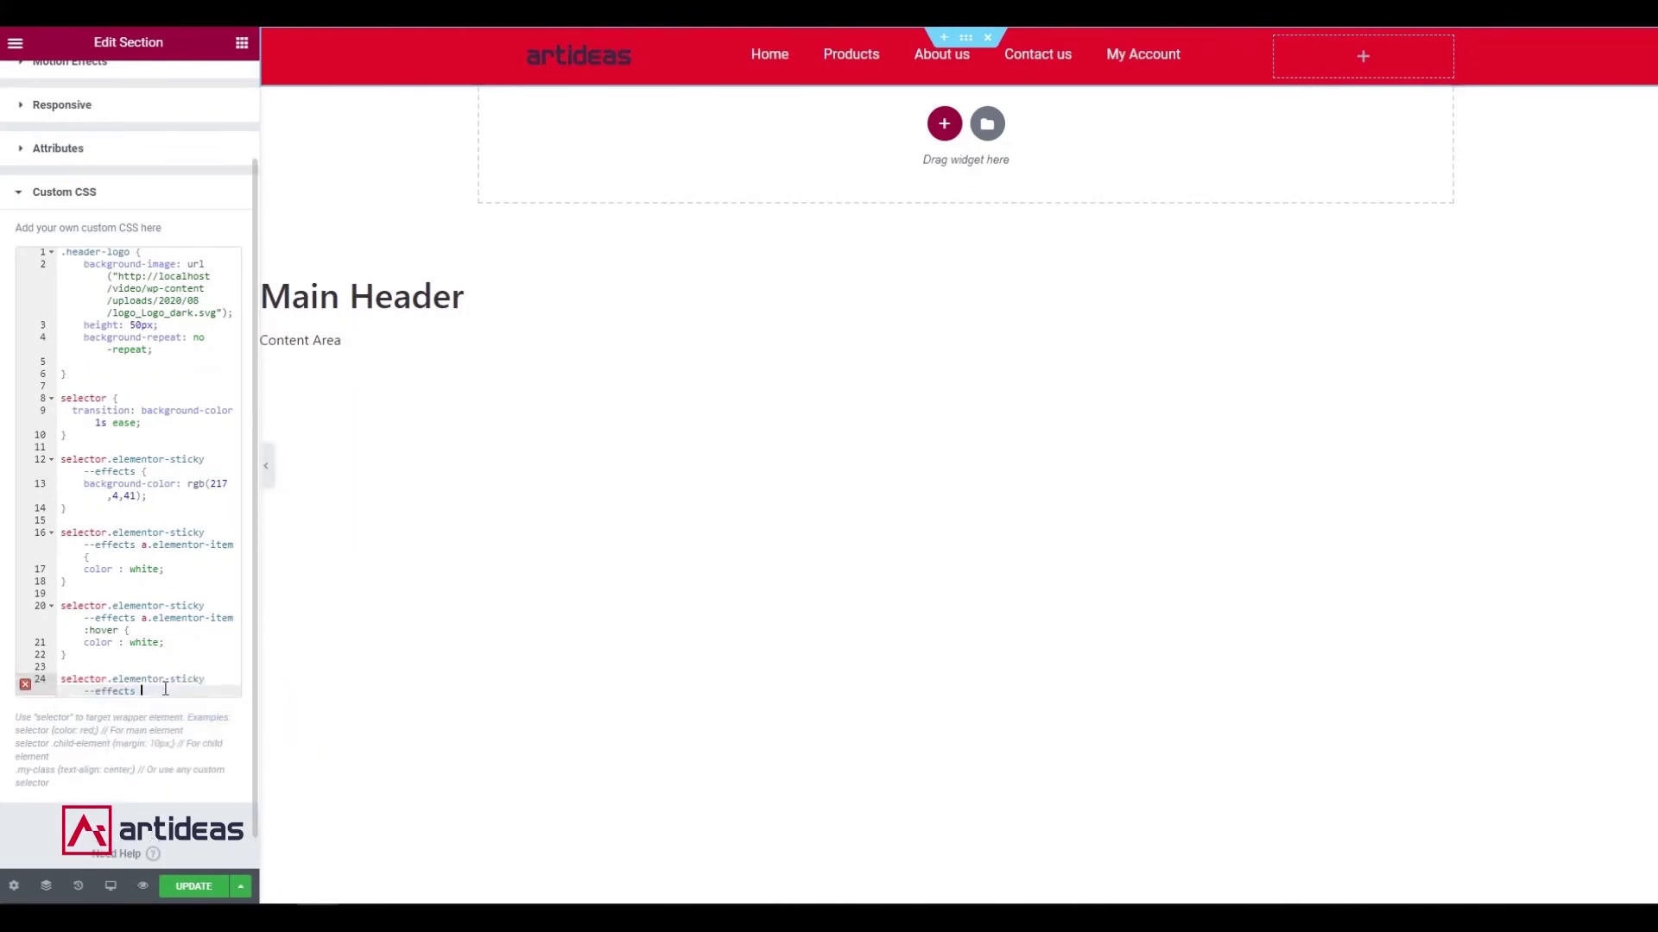
{"action": "type", "text": "a.el"}
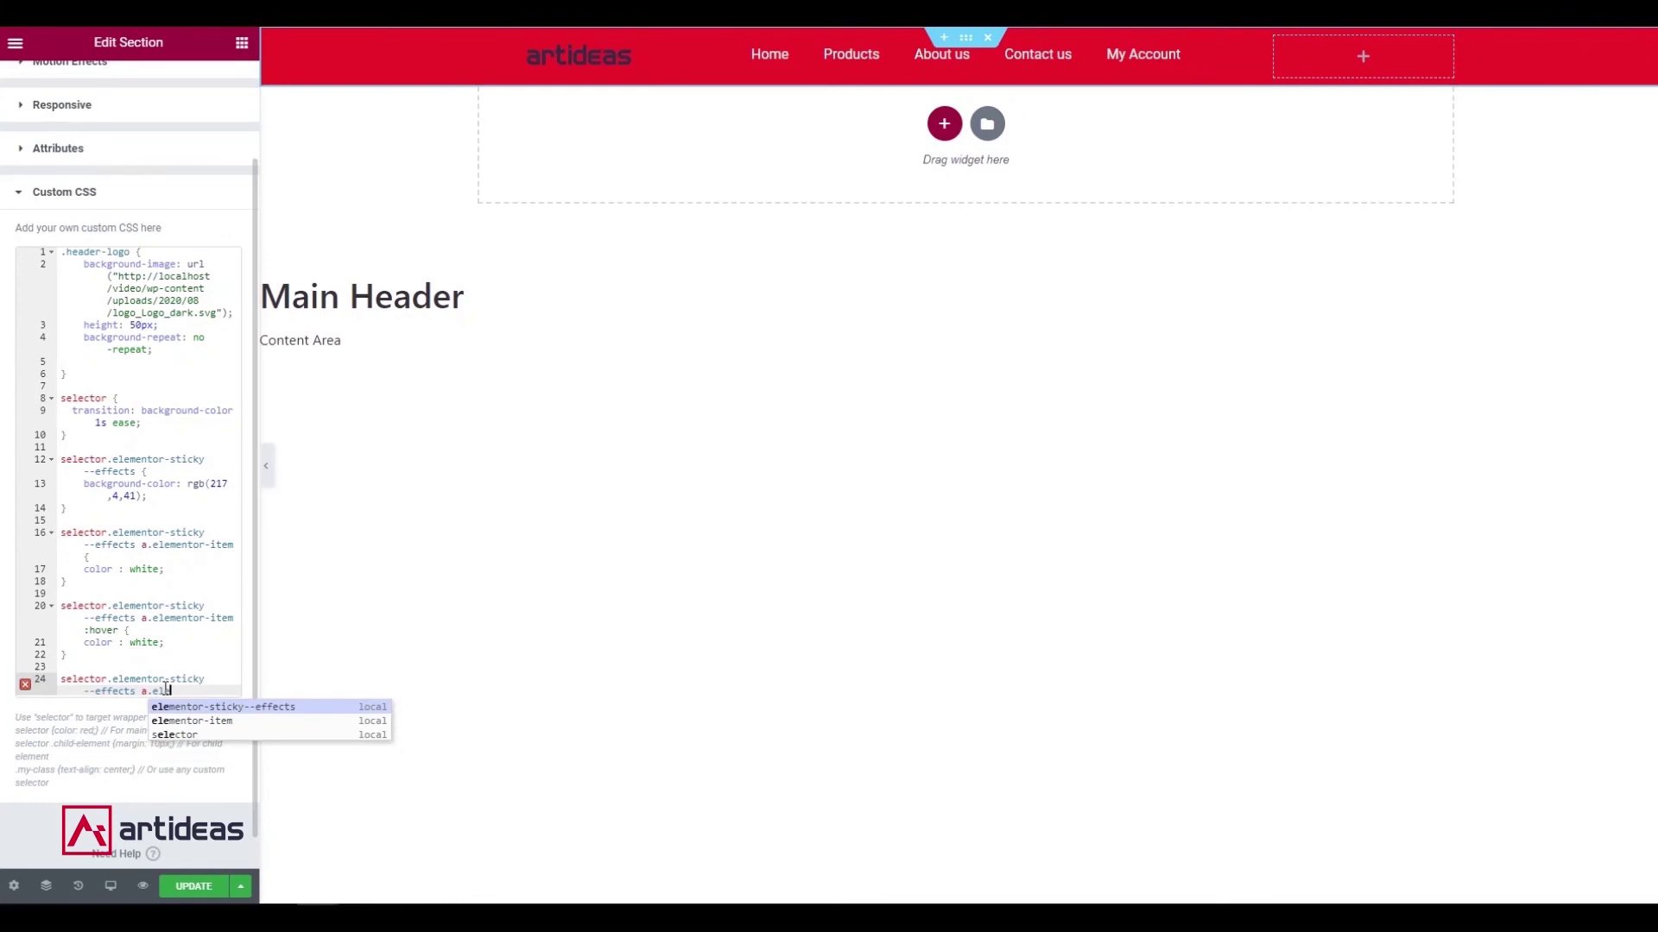
{"action": "key", "text": "Down"}
{"action": "key", "text": "Return"}
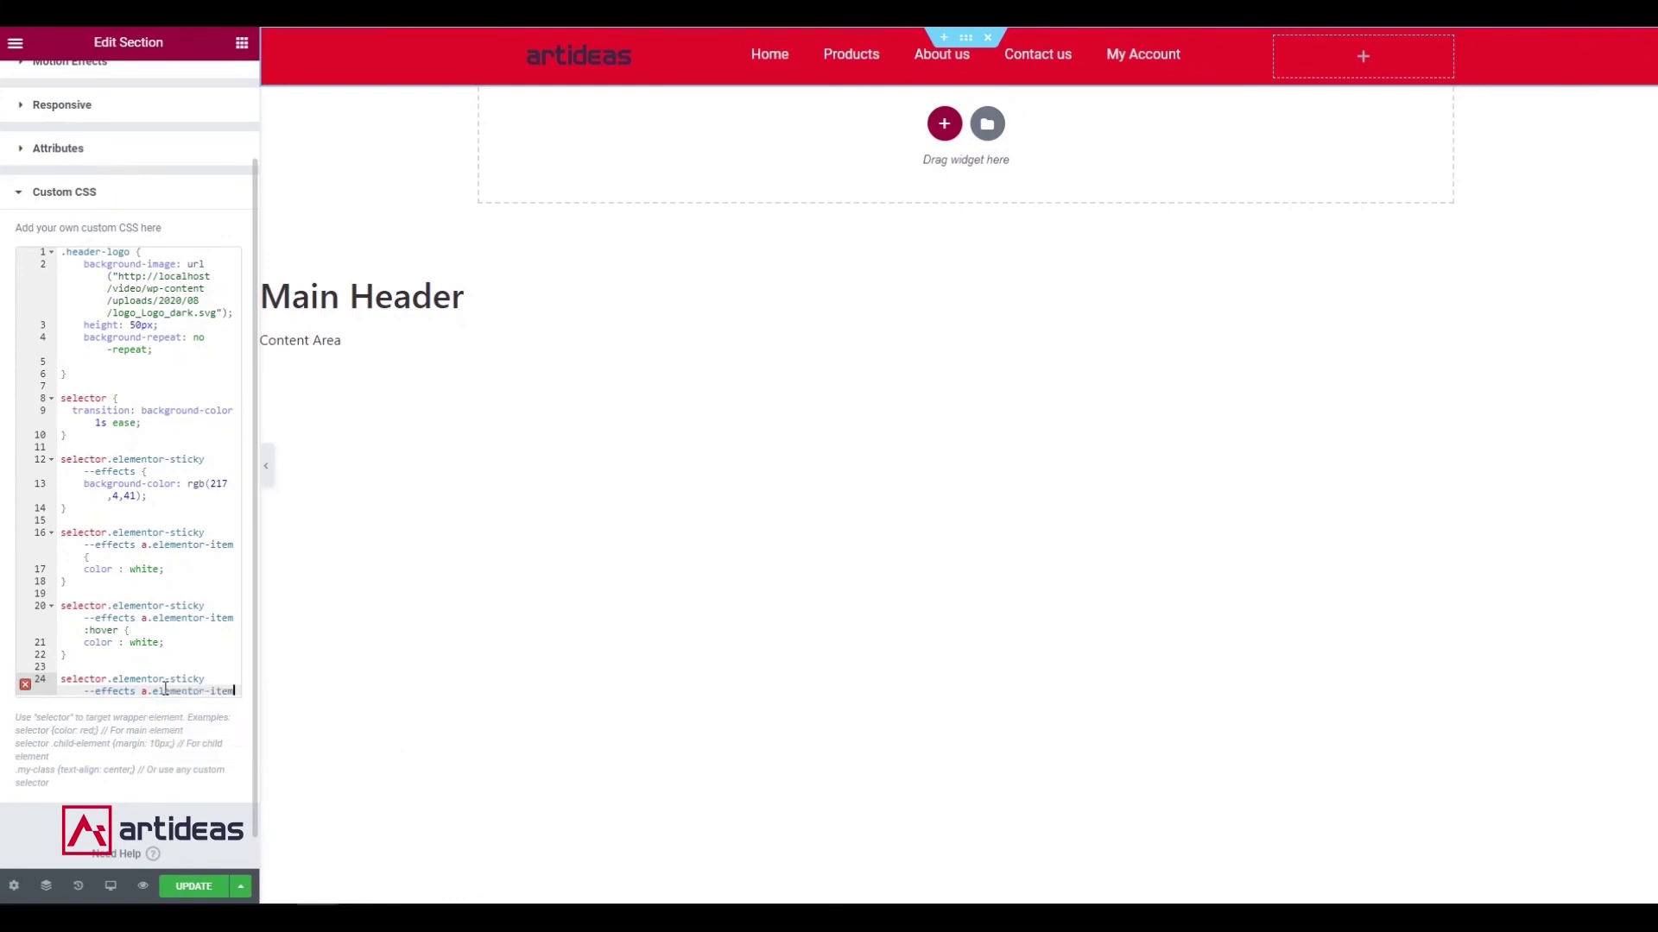
{"action": "type", "text": ".elem"}
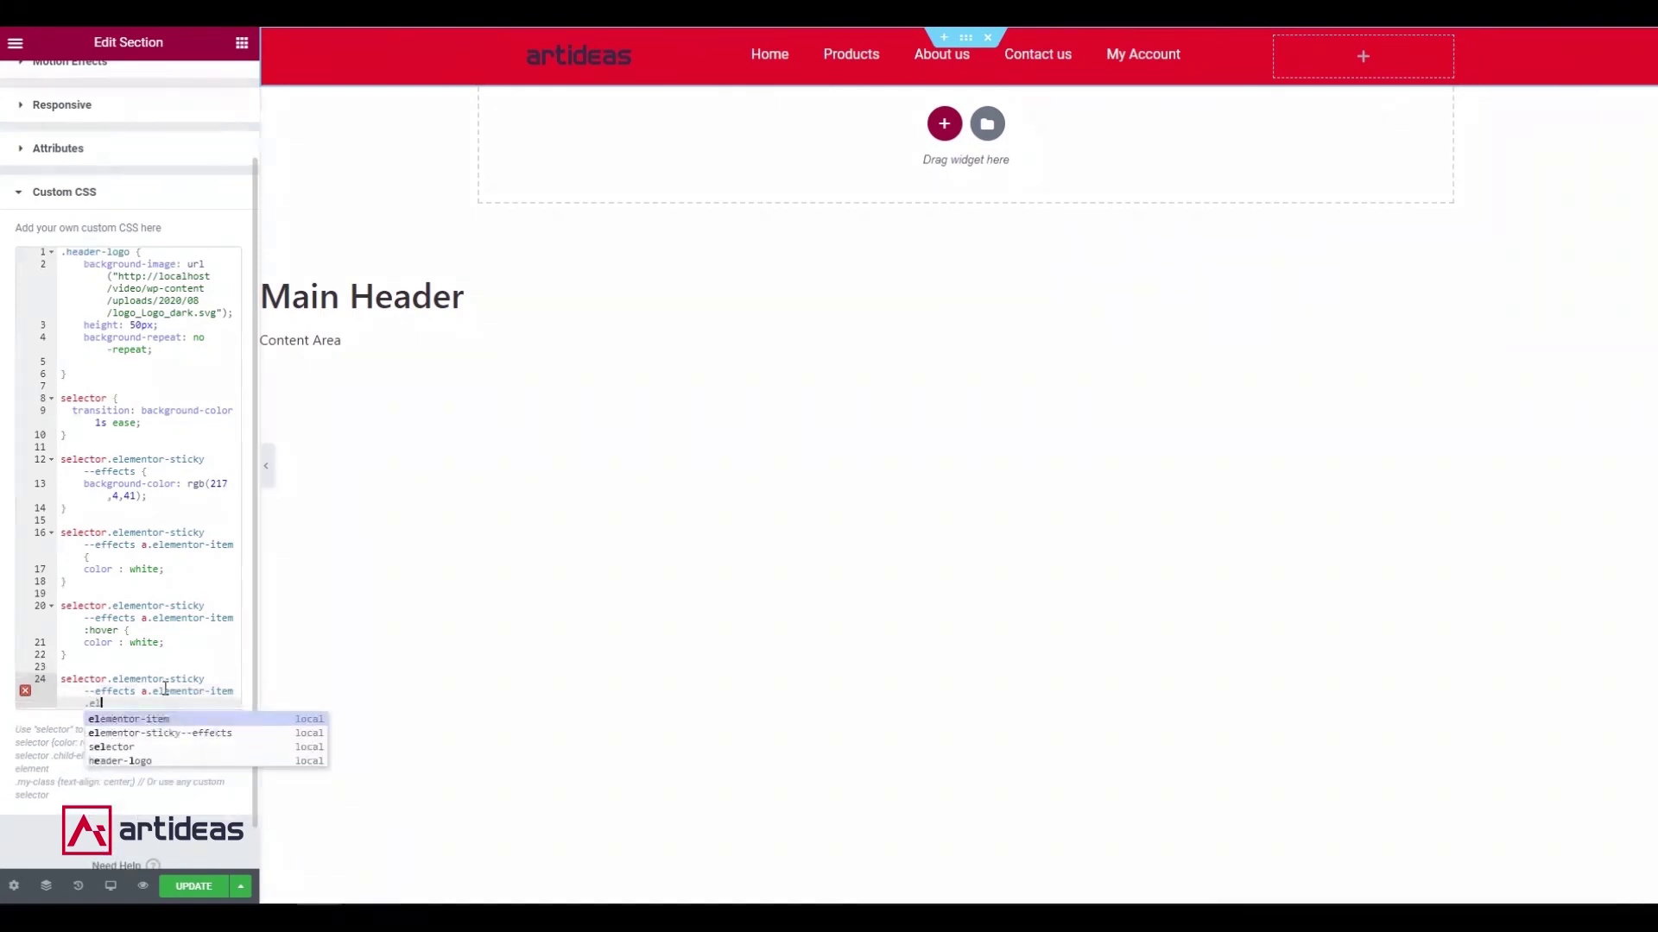
{"action": "key", "text": "Return"}
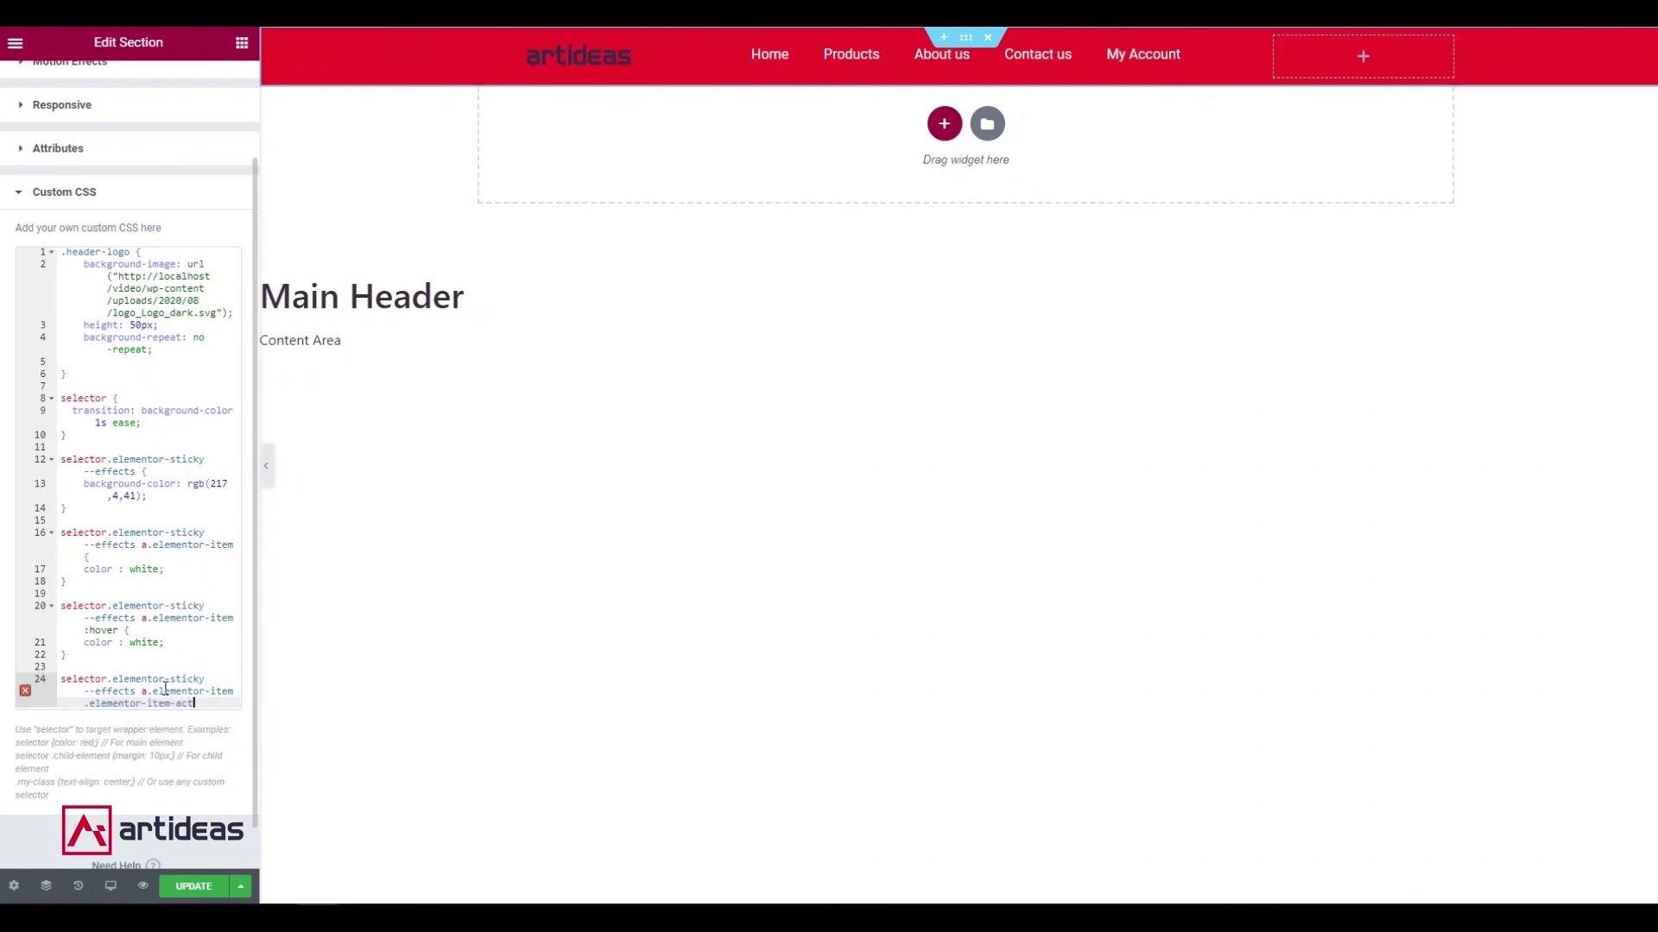
{"action": "type", "text": "-active {"}
{"action": "key", "text": "Return"}
Set the active menu item's text color to black in the new rule and update the template.
{"action": "type", "text": "color"}
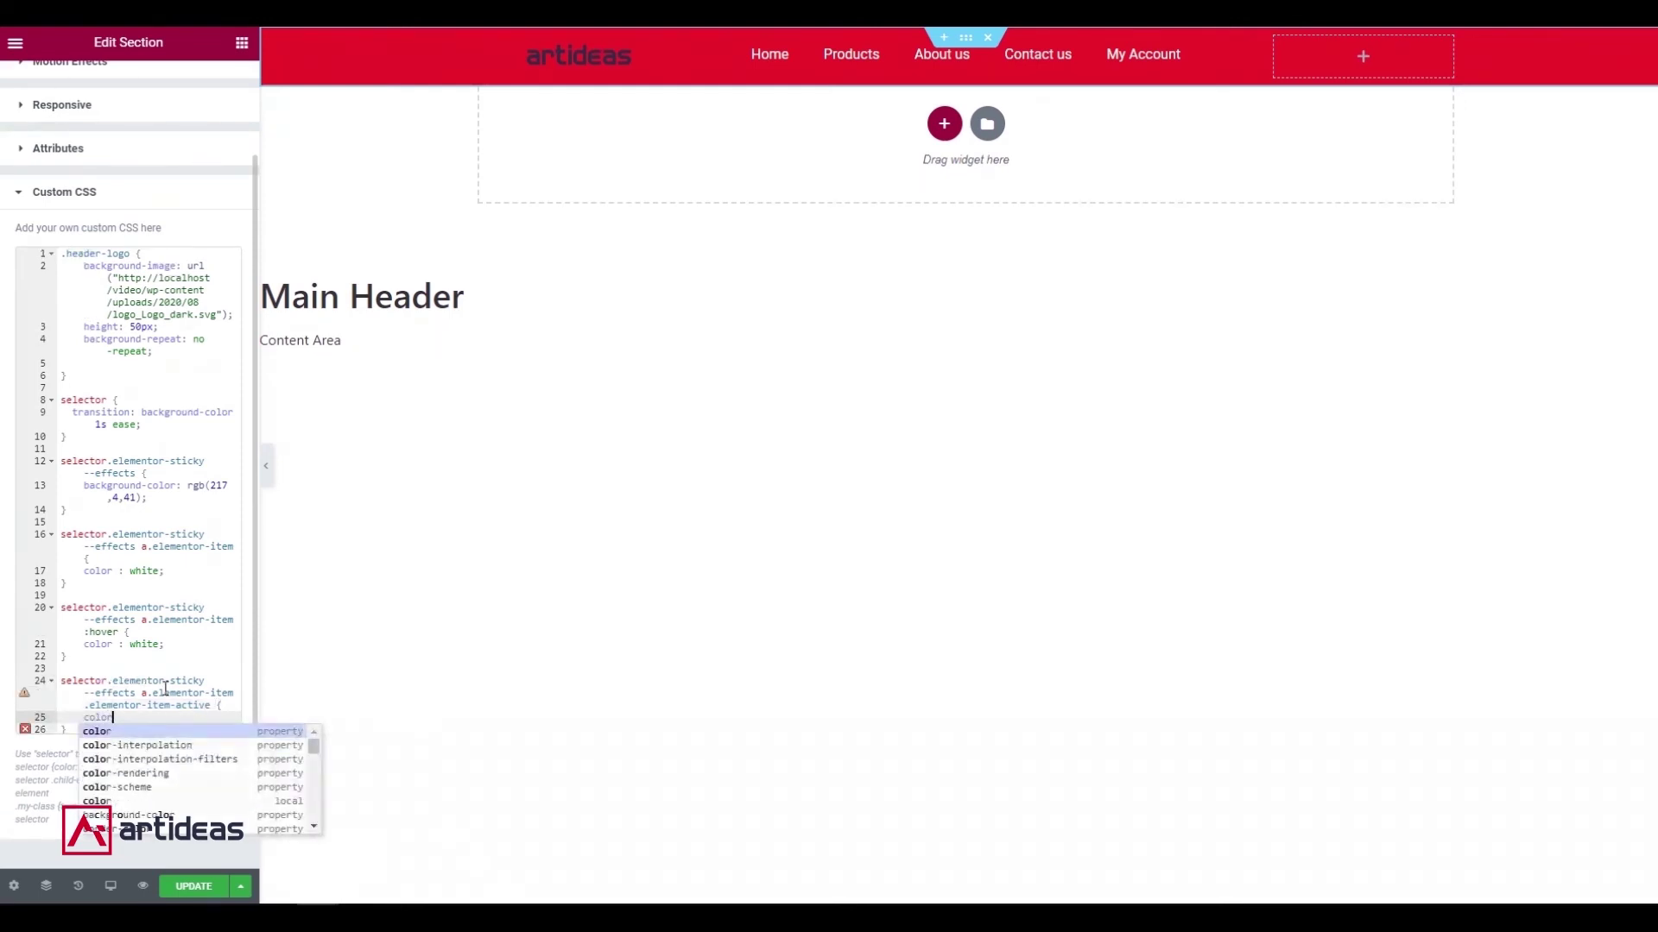
{"action": "type", "text": " :"}
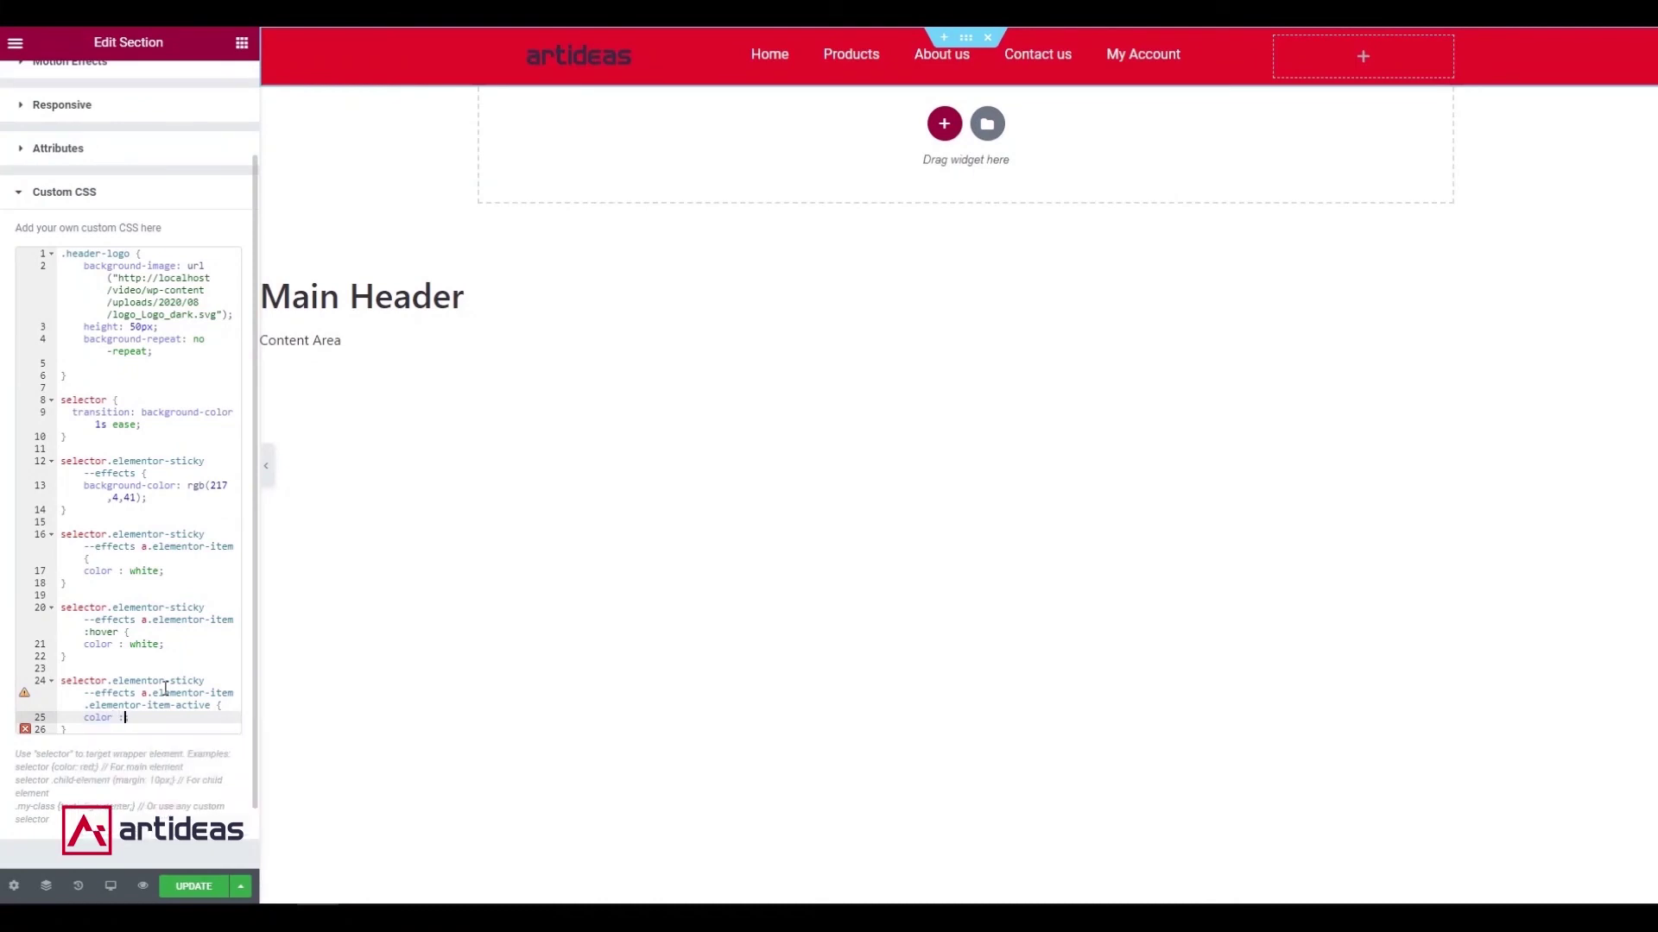
{"action": "type", "text": "black;"}
{"action": "left_click", "coordinate": [195, 888]}
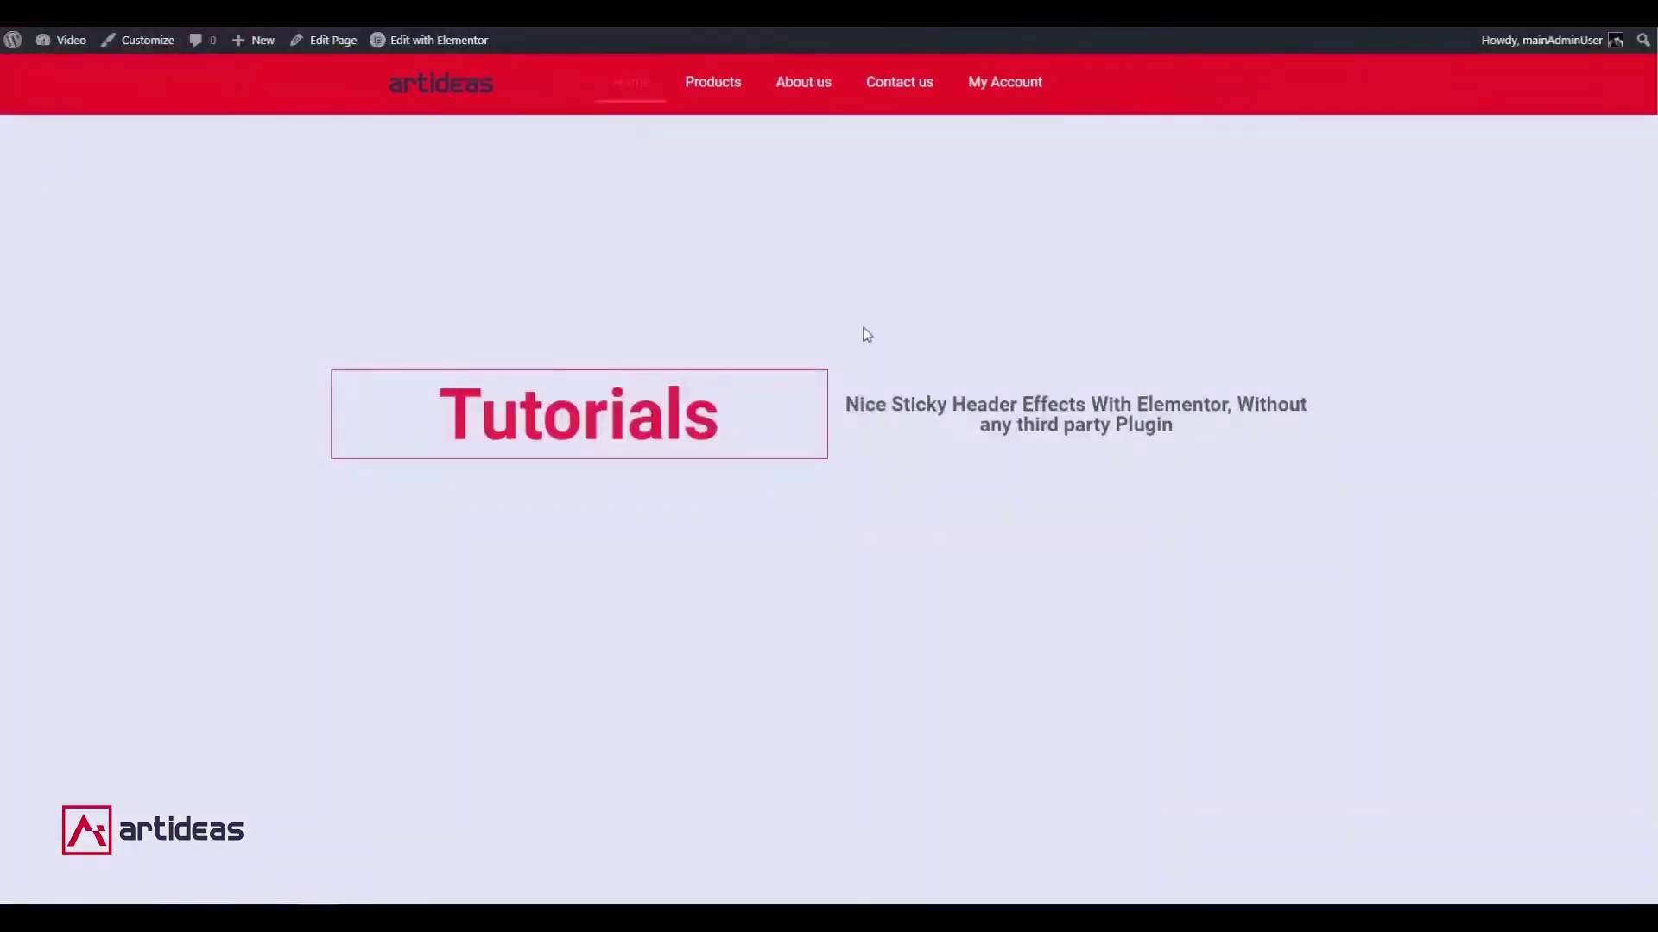
Reload the home page and check the active item's color in the sticky header while scrolling down and back up.
{"action": "scroll", "coordinate": [866, 333], "scroll_direction": "up", "scroll_amount": 3}
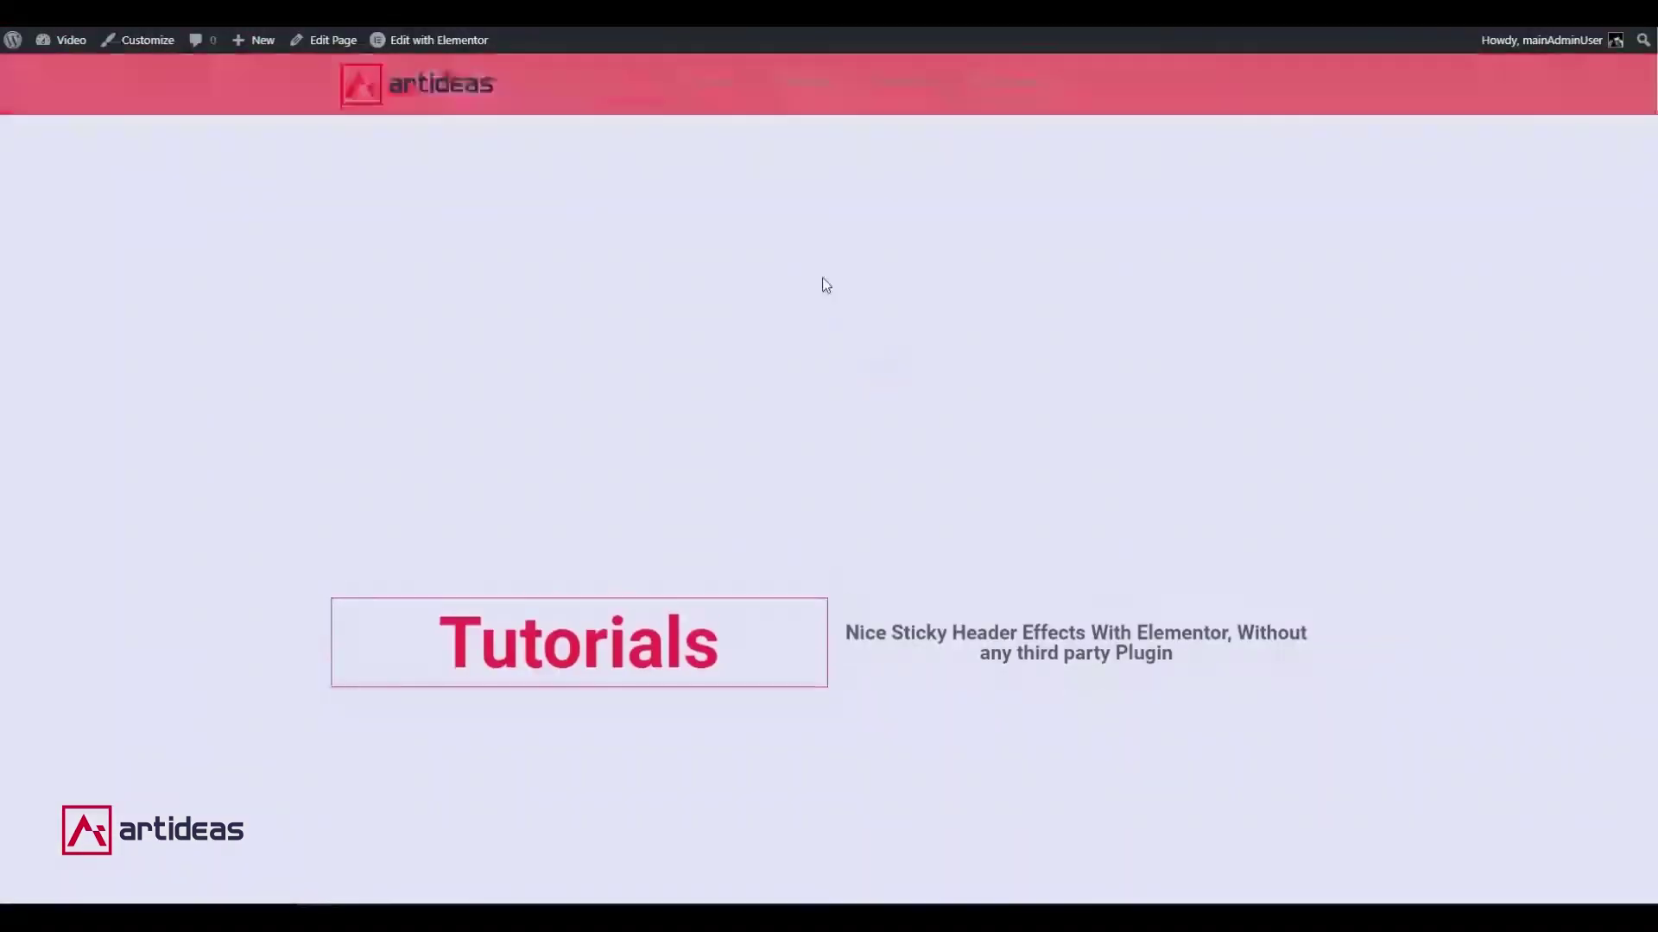
{"action": "key", "text": "F5"}
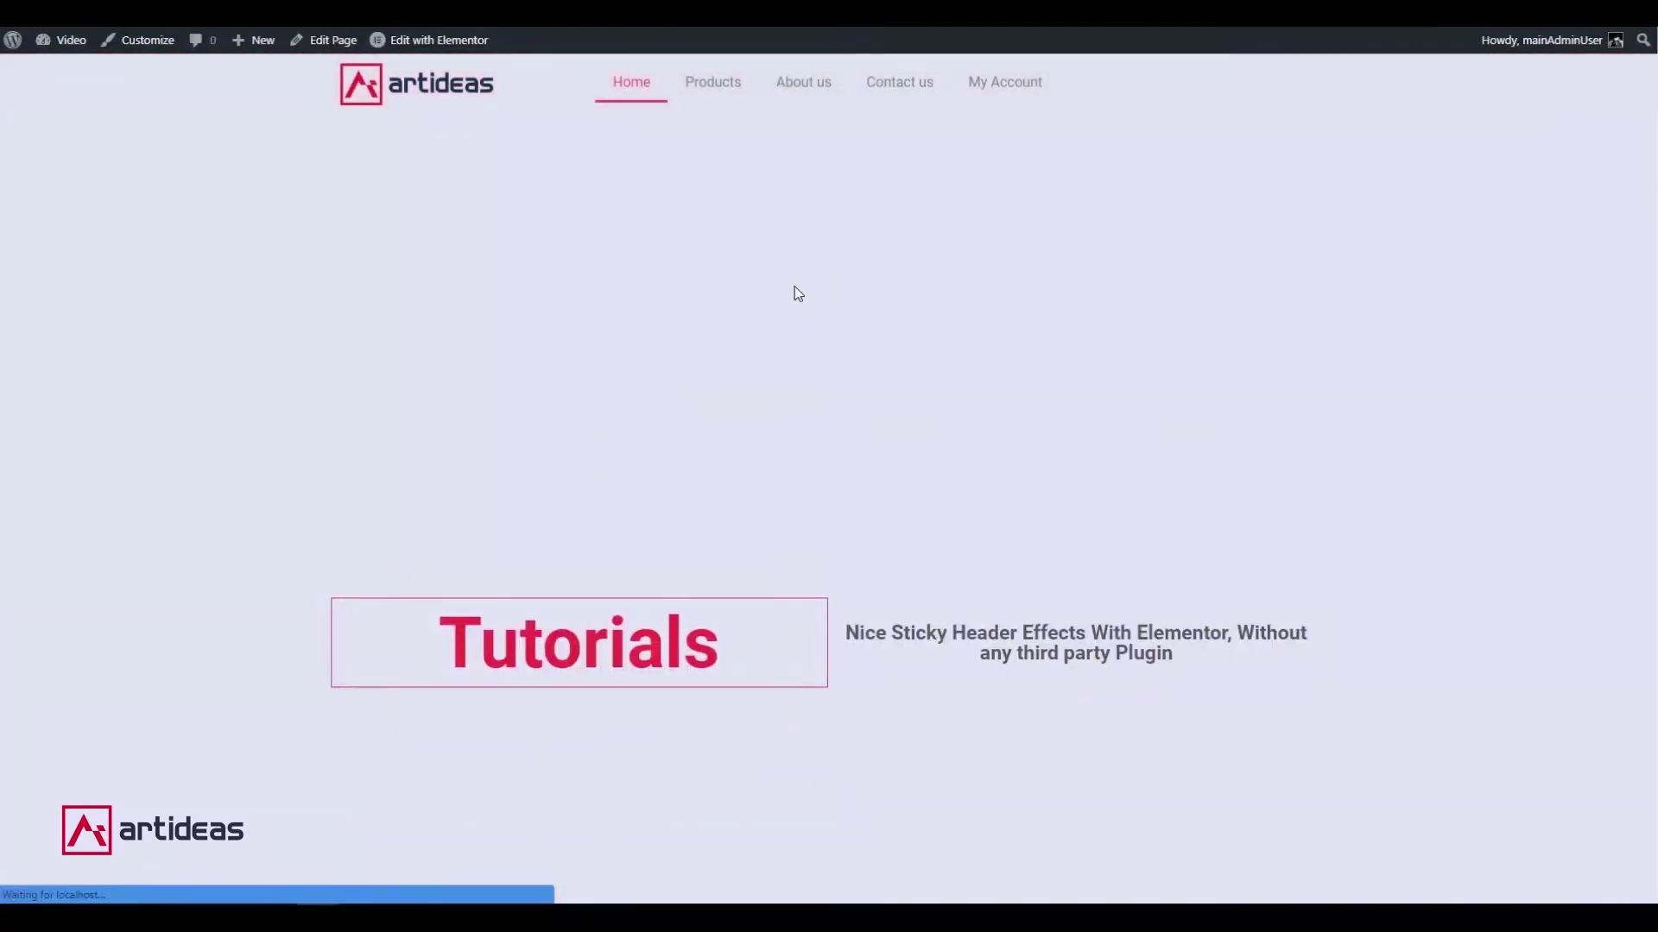
{"action": "scroll", "coordinate": [795, 287], "scroll_direction": "down", "scroll_amount": 3}
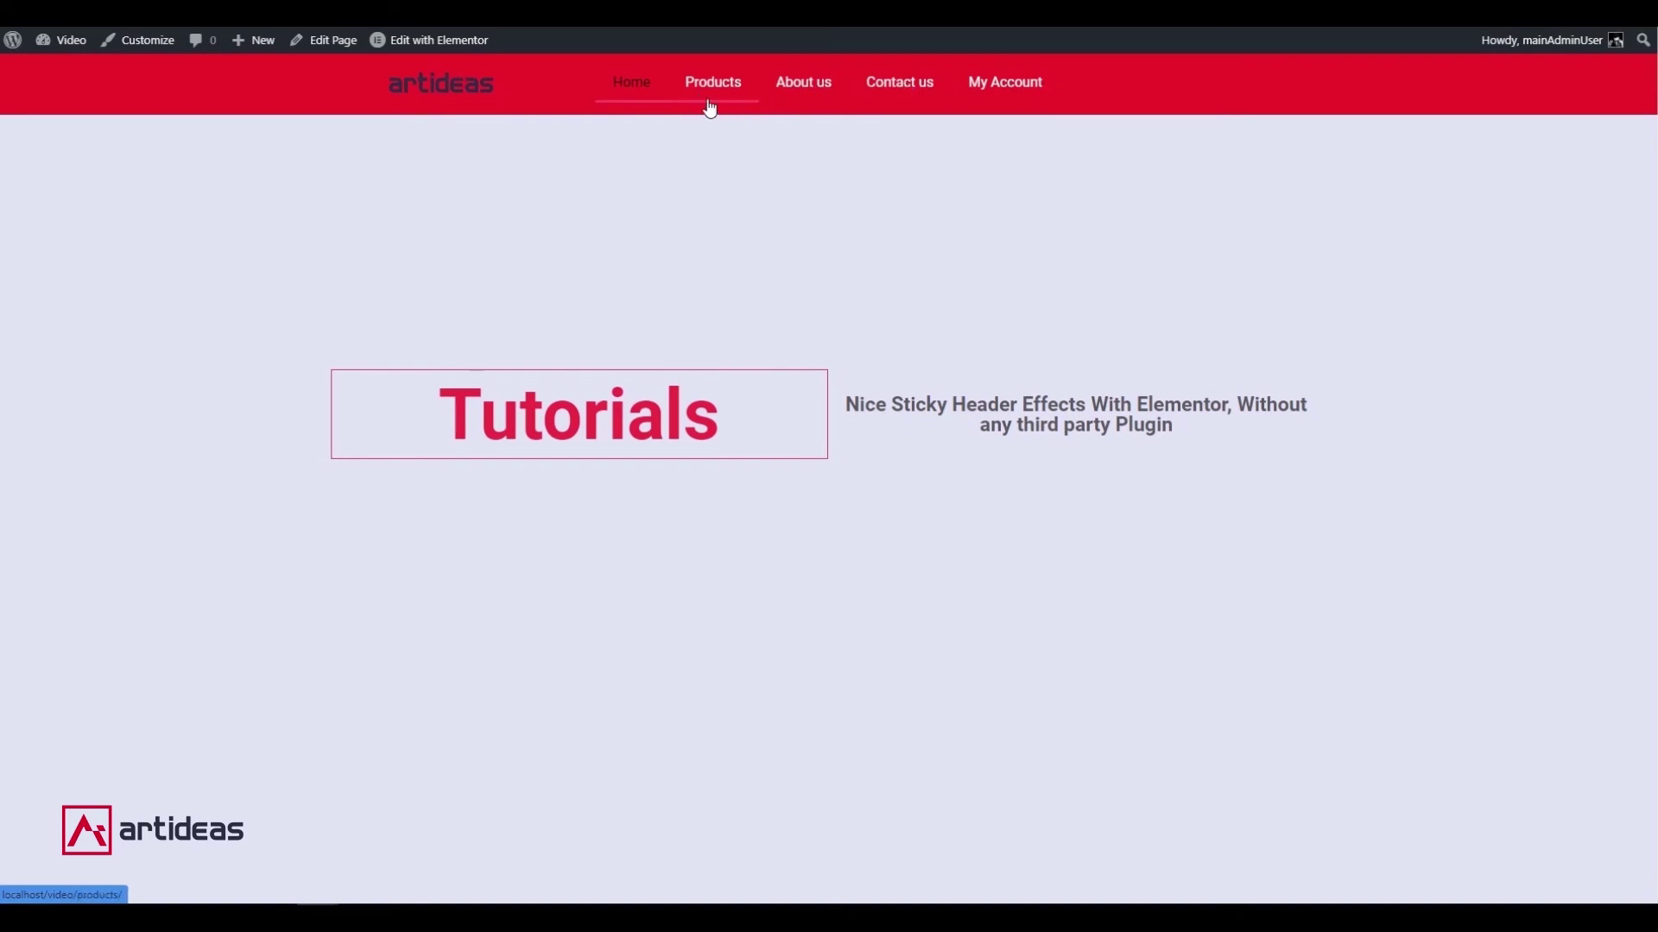
{"action": "scroll", "coordinate": [753, 241], "scroll_direction": "up", "scroll_amount": 3}
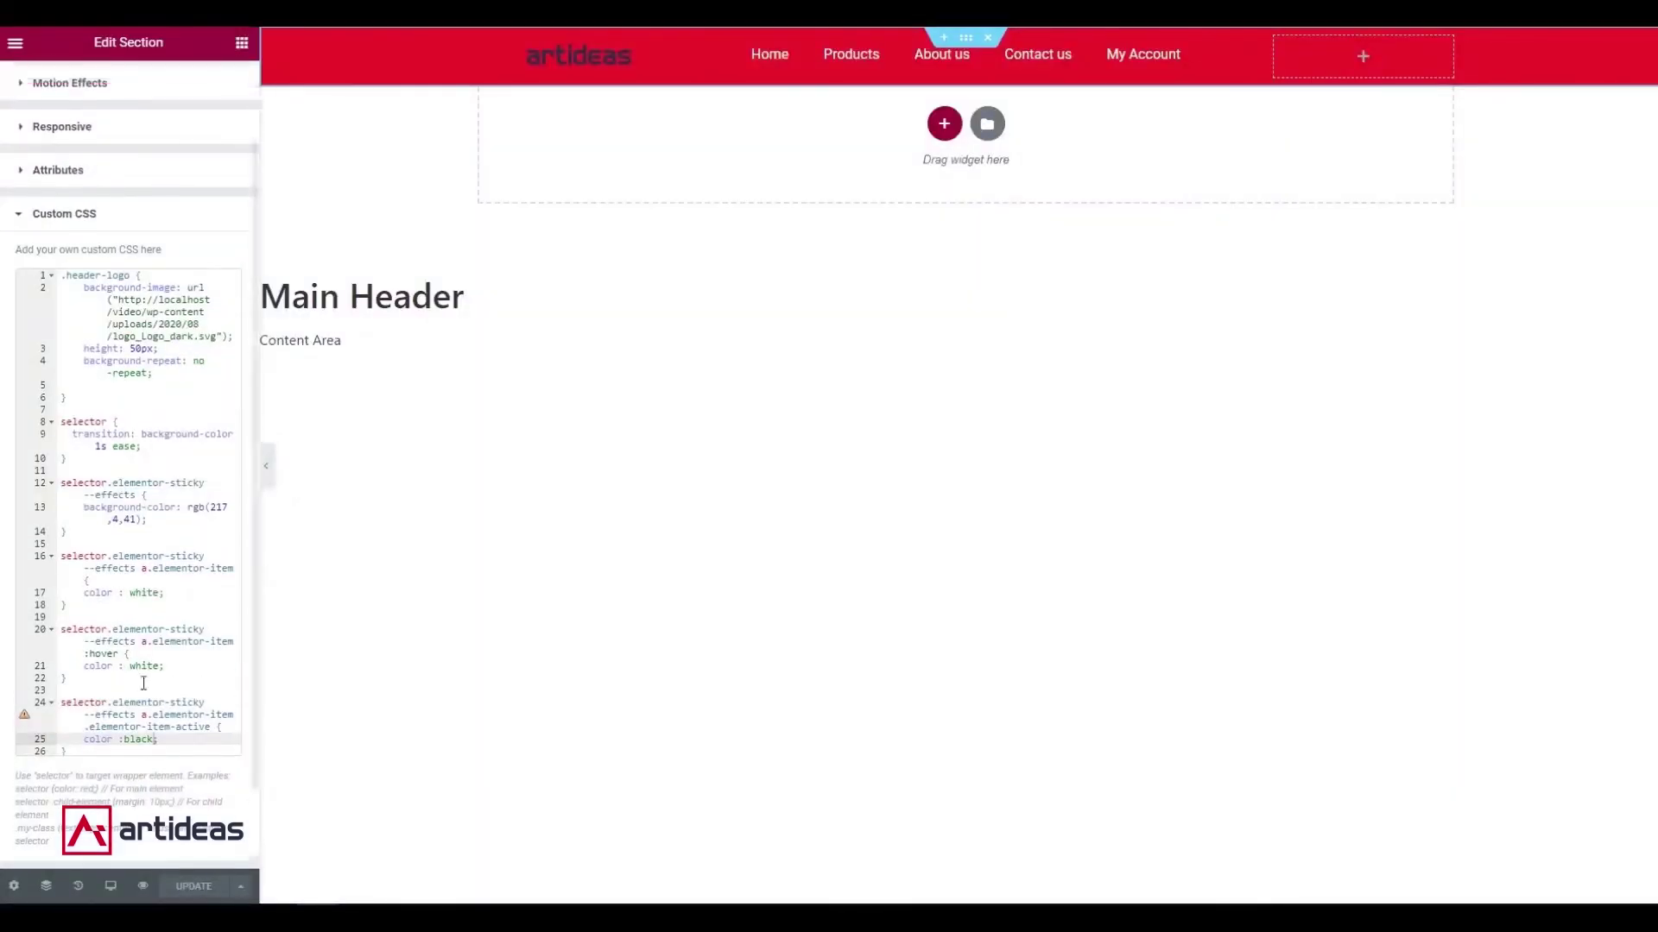
Copy the sticky a.elementor-item rule and paste it below the elementor-item-active rule, separated by a blank line.
{"action": "scroll", "coordinate": [111, 680], "scroll_direction": "down", "scroll_amount": 1}
{"action": "left_click", "coordinate": [93, 658]}
{"action": "key", "text": "Return"}
{"action": "key", "text": "Return"}
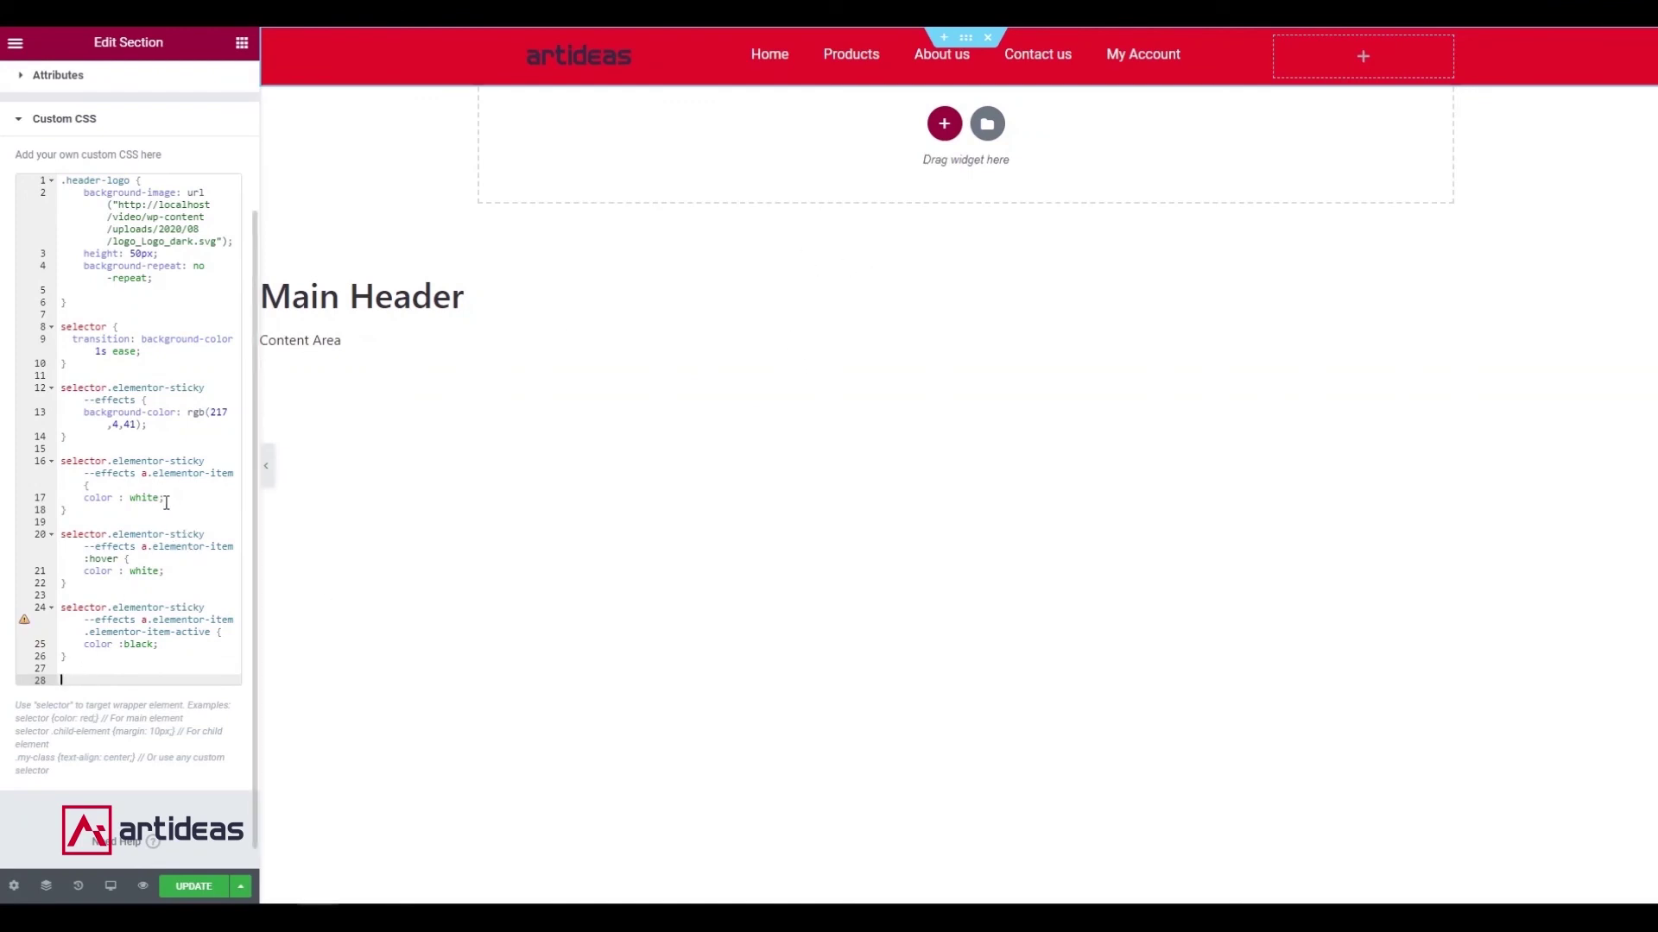
{"action": "left_click_drag", "start_coordinate": [153, 511], "coordinate": [38, 462]}
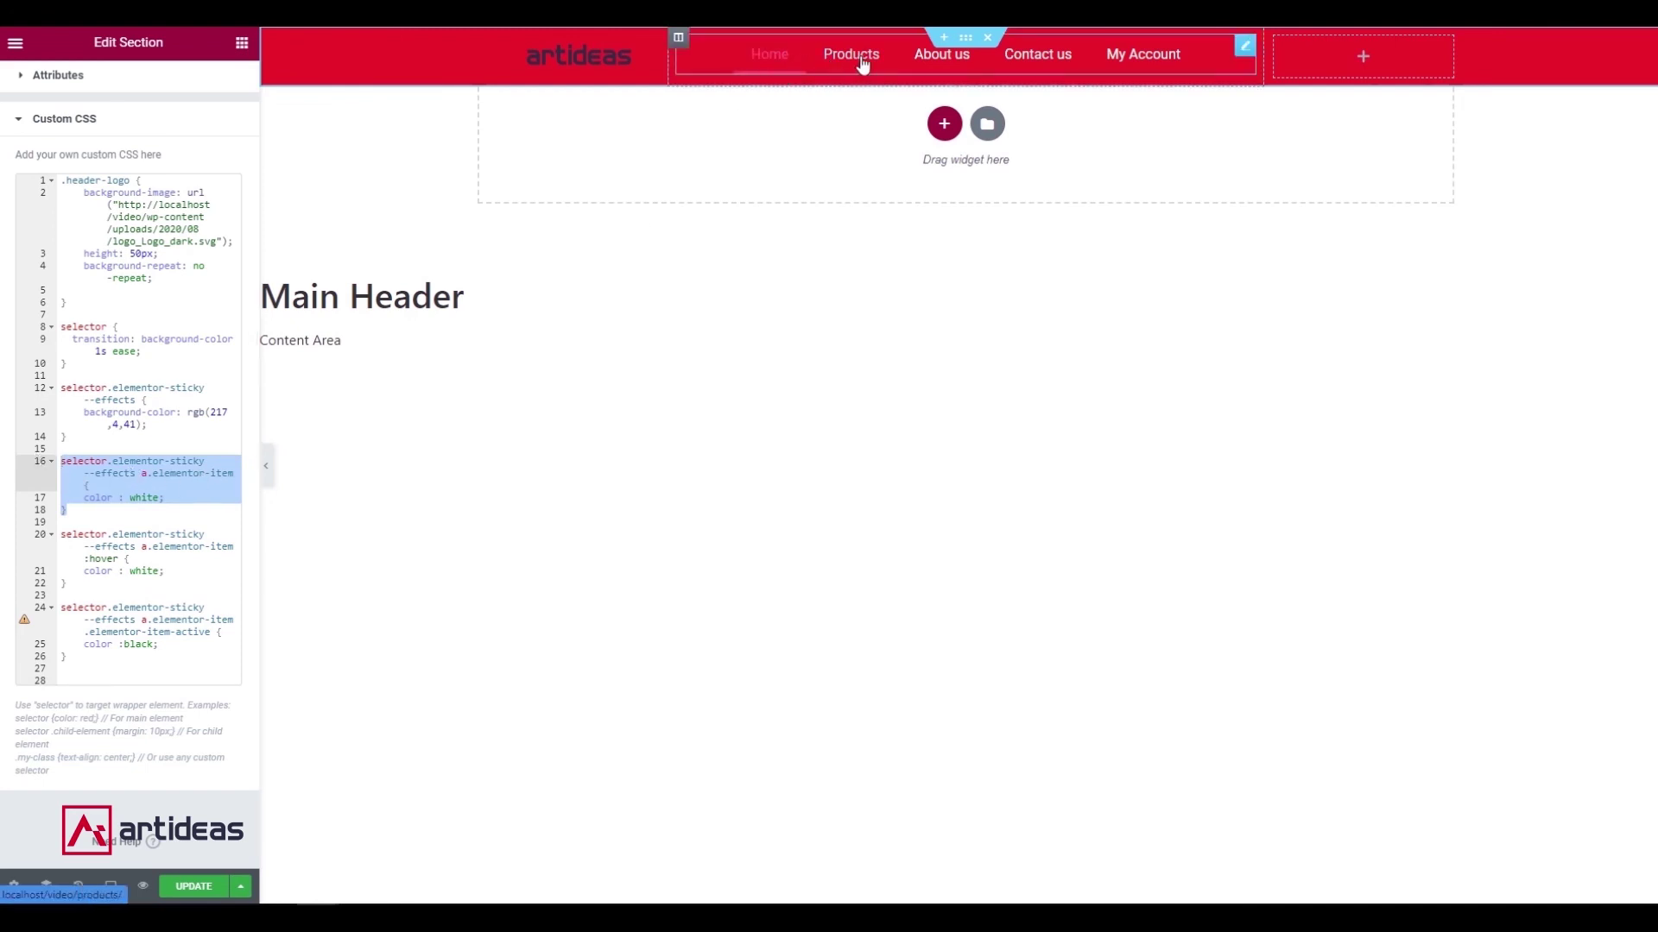
{"action": "right_click", "coordinate": [121, 491]}
{"action": "left_click", "coordinate": [147, 551]}
{"action": "left_click", "coordinate": [98, 673]}
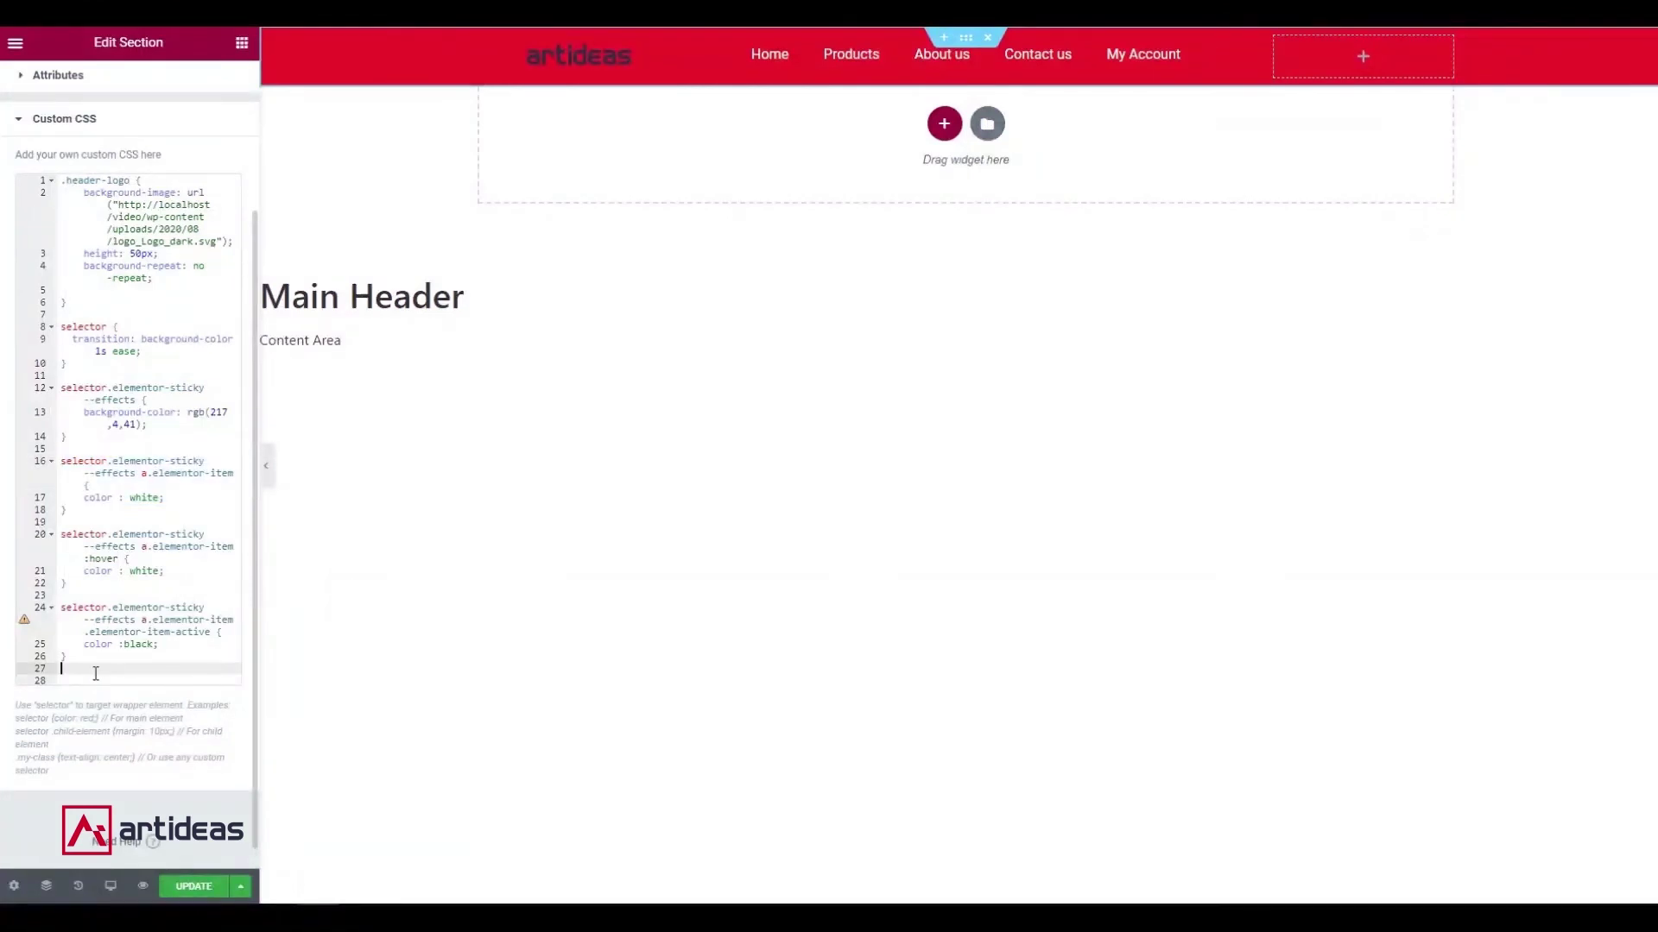
{"action": "key", "text": "Return"}
{"action": "key", "text": "ctrl+v"}
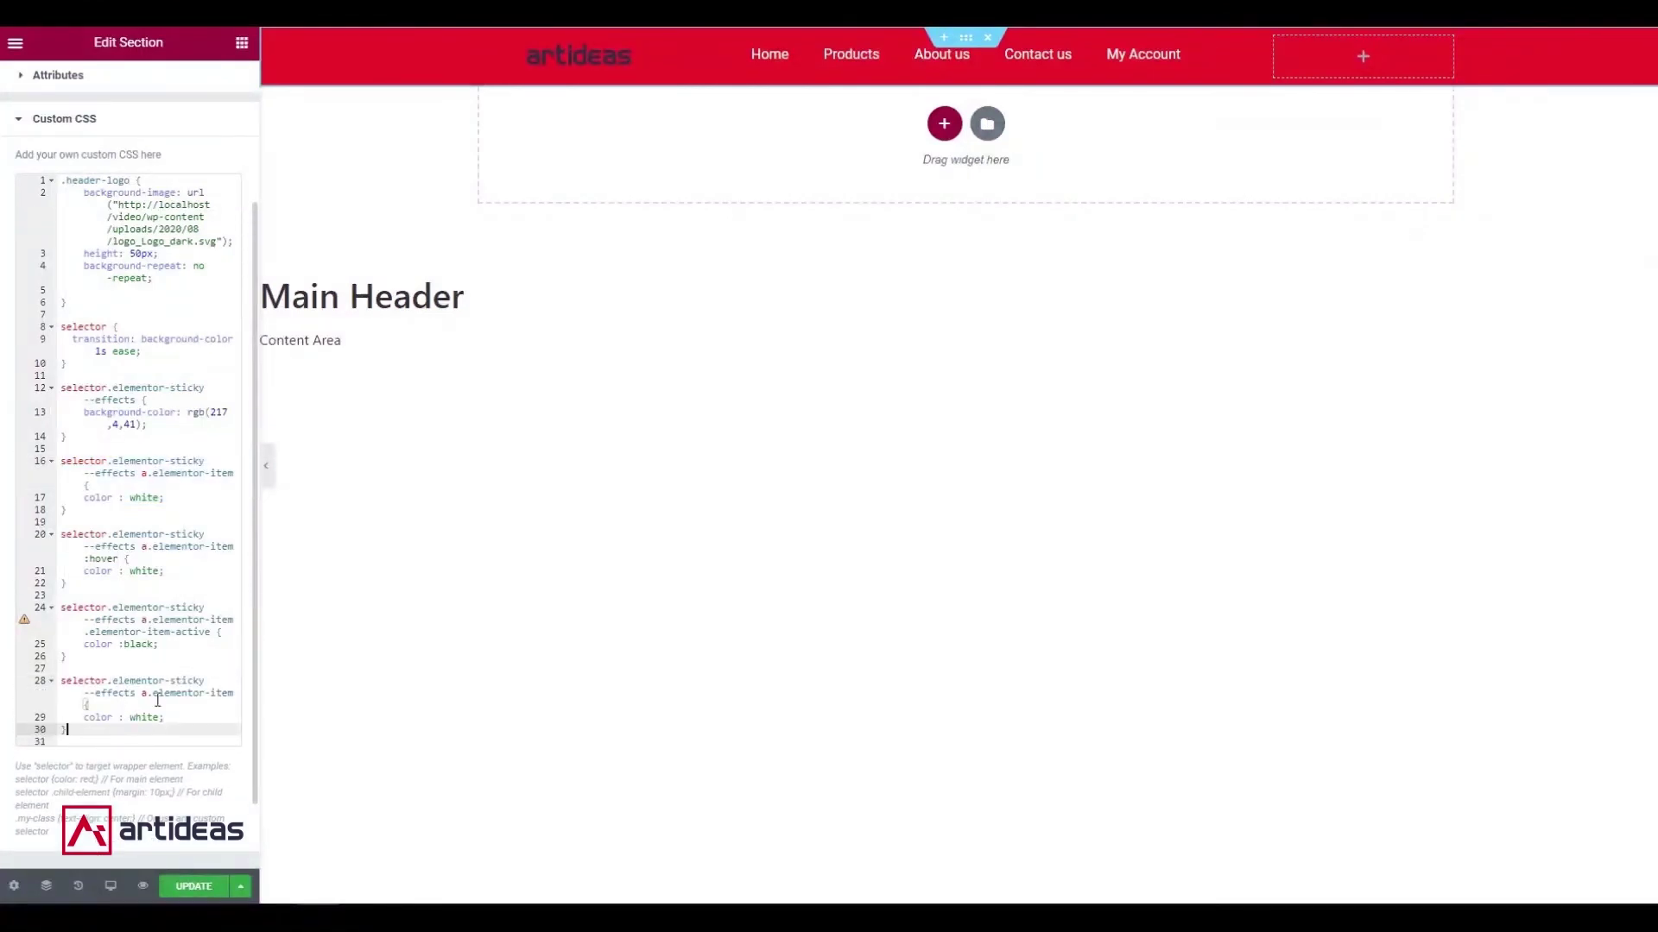
Append ::after to the a.elementor-item selector of the pasted rule.
{"action": "left_click", "coordinate": [212, 692]}
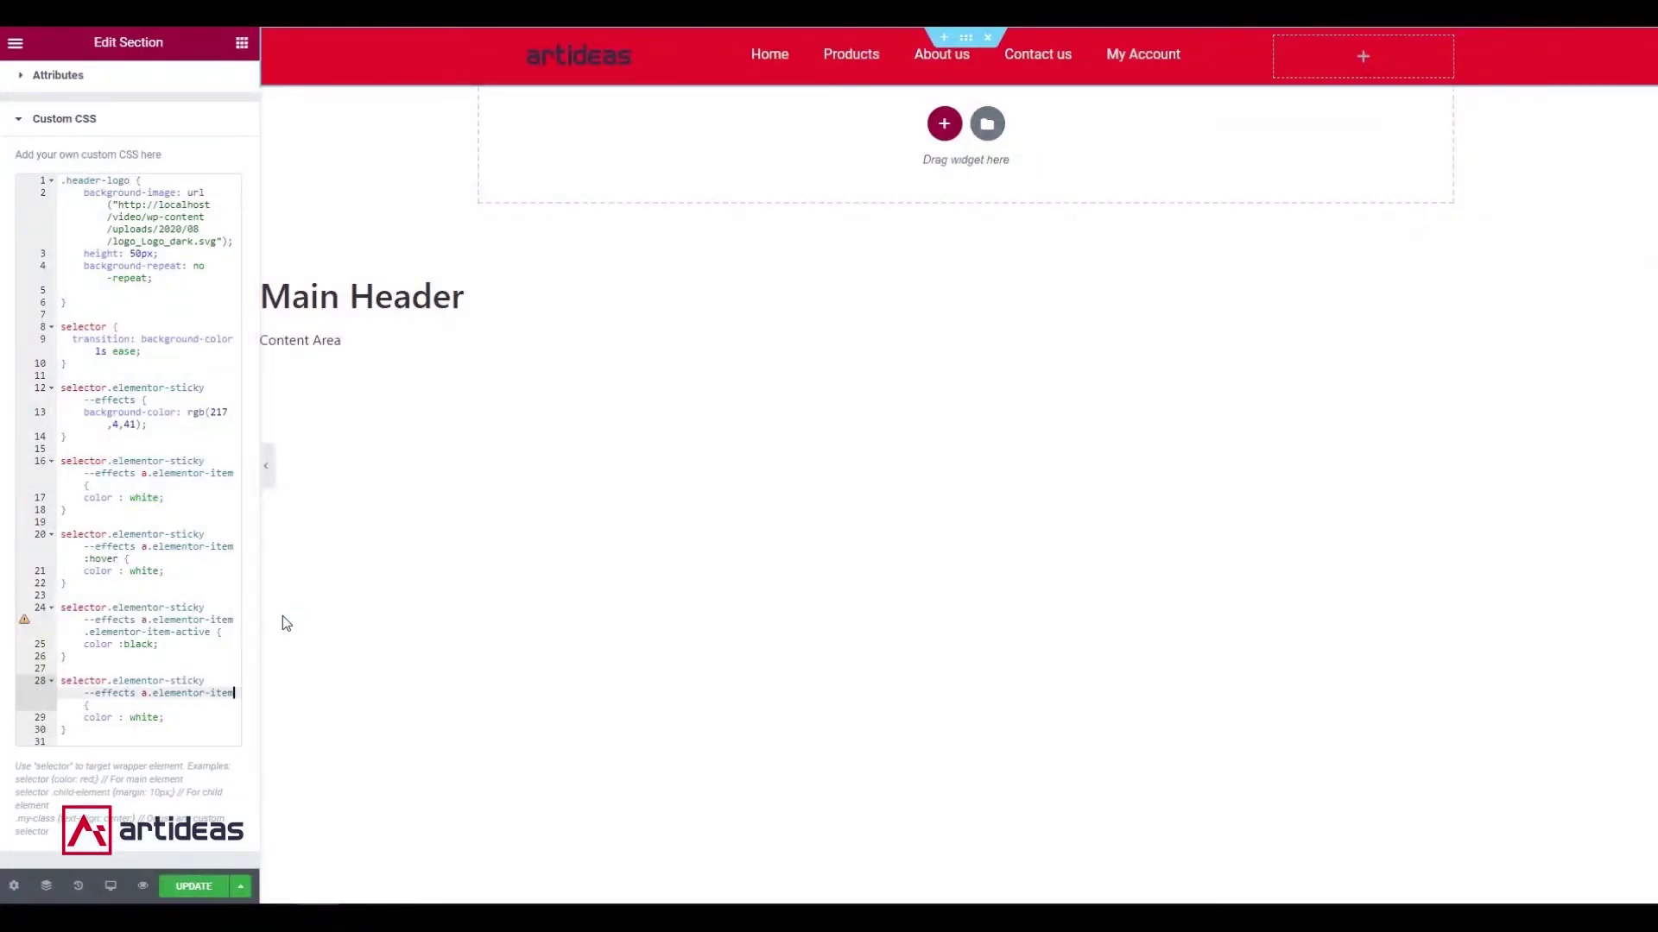
{"action": "type", "text": "::aft"}
{"action": "type", "text": "er"}
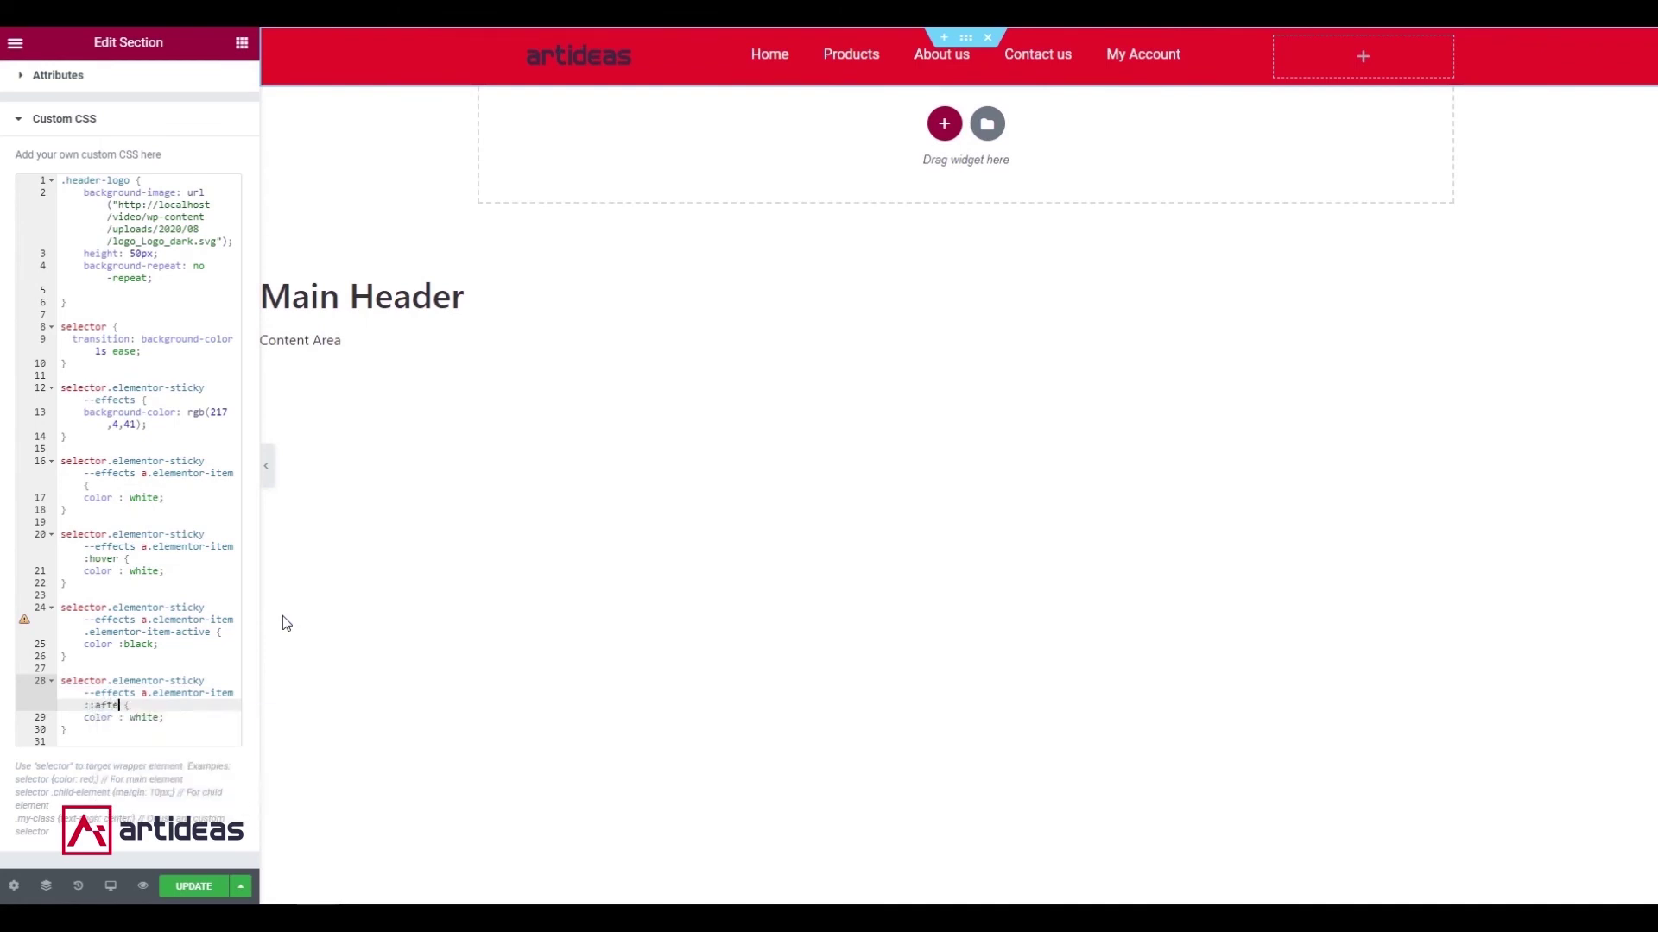
Replace the color property in the ::after rule with background-color, keeping white as its value, and update the template.
{"action": "key", "text": "Down"}
{"action": "key", "text": "Delete"}
{"action": "key", "text": "BackSpace"}
{"action": "key", "text": "BackSpace"}
{"action": "key", "text": "BackSpace"}
{"action": "key", "text": "BackSpace"}
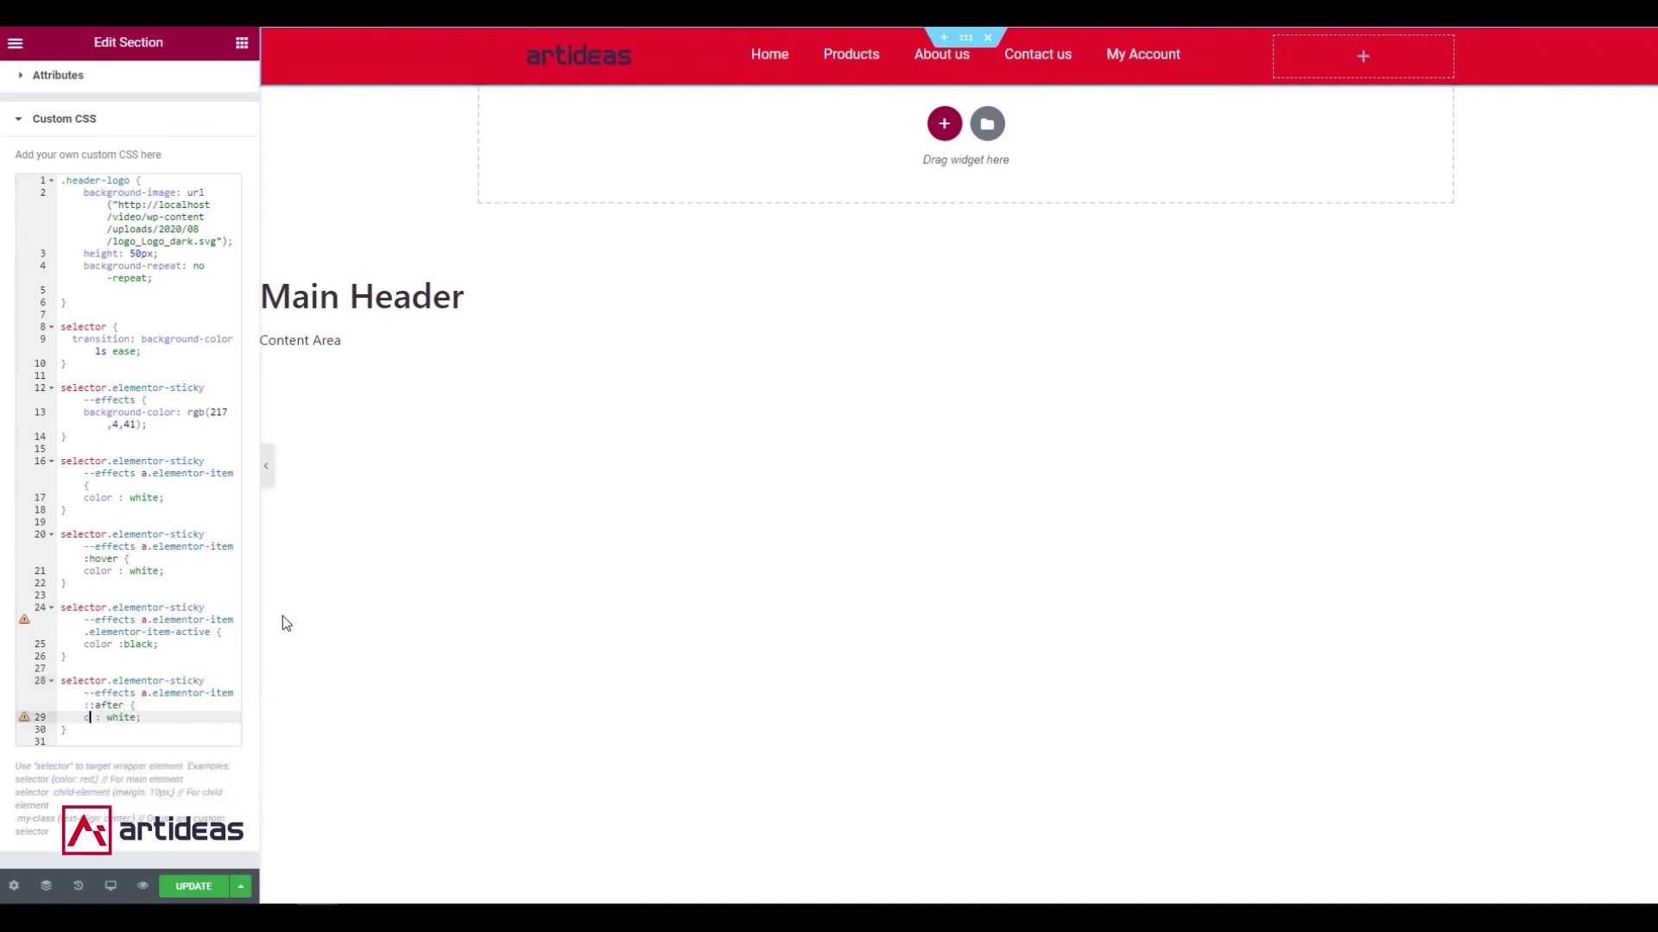
{"action": "type", "text": "back"}
{"action": "key", "text": "Down"}
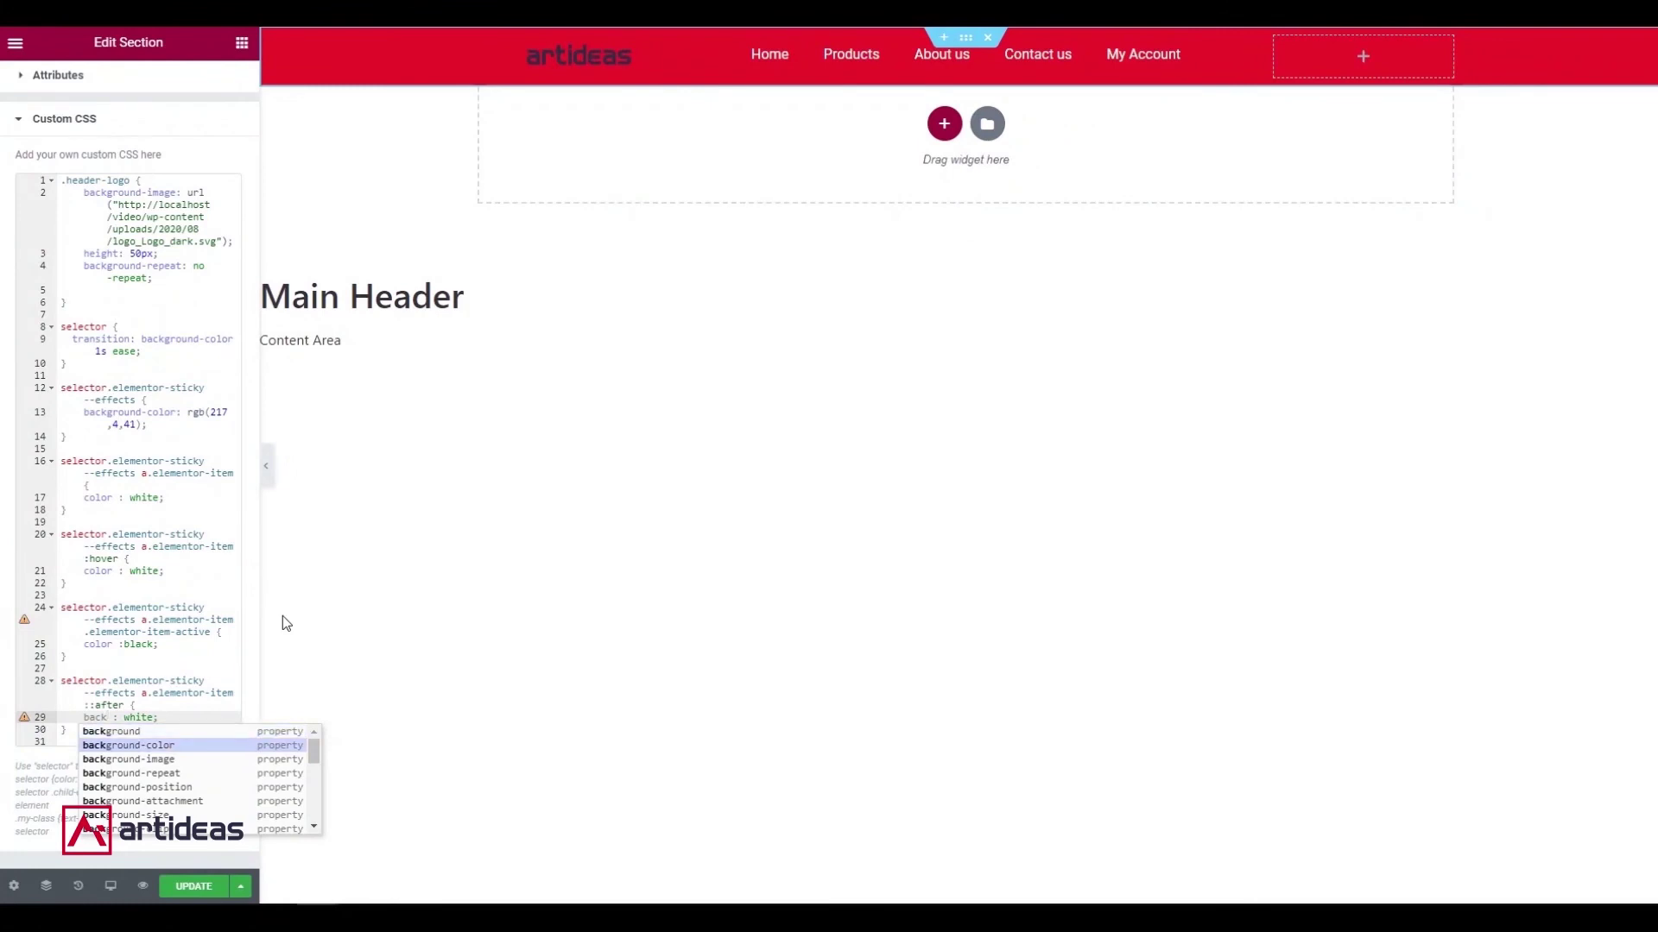
{"action": "key", "text": "Return"}
{"action": "key", "text": "BackSpace"}
{"action": "key", "text": "BackSpace"}
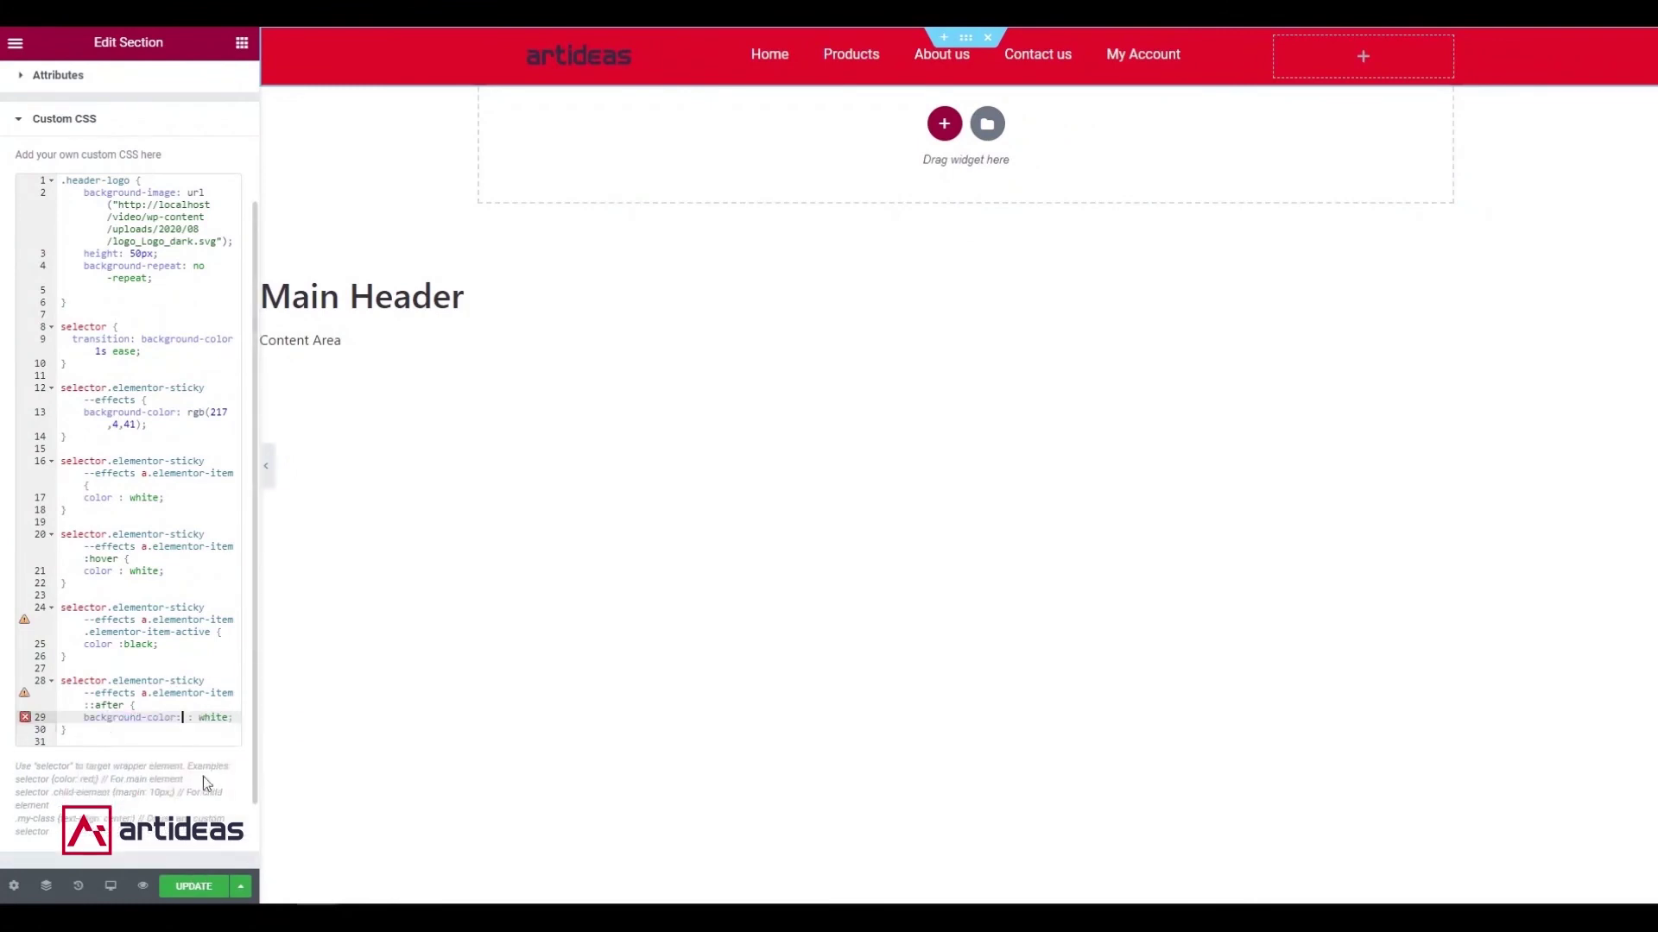
{"action": "left_click", "coordinate": [195, 887]}
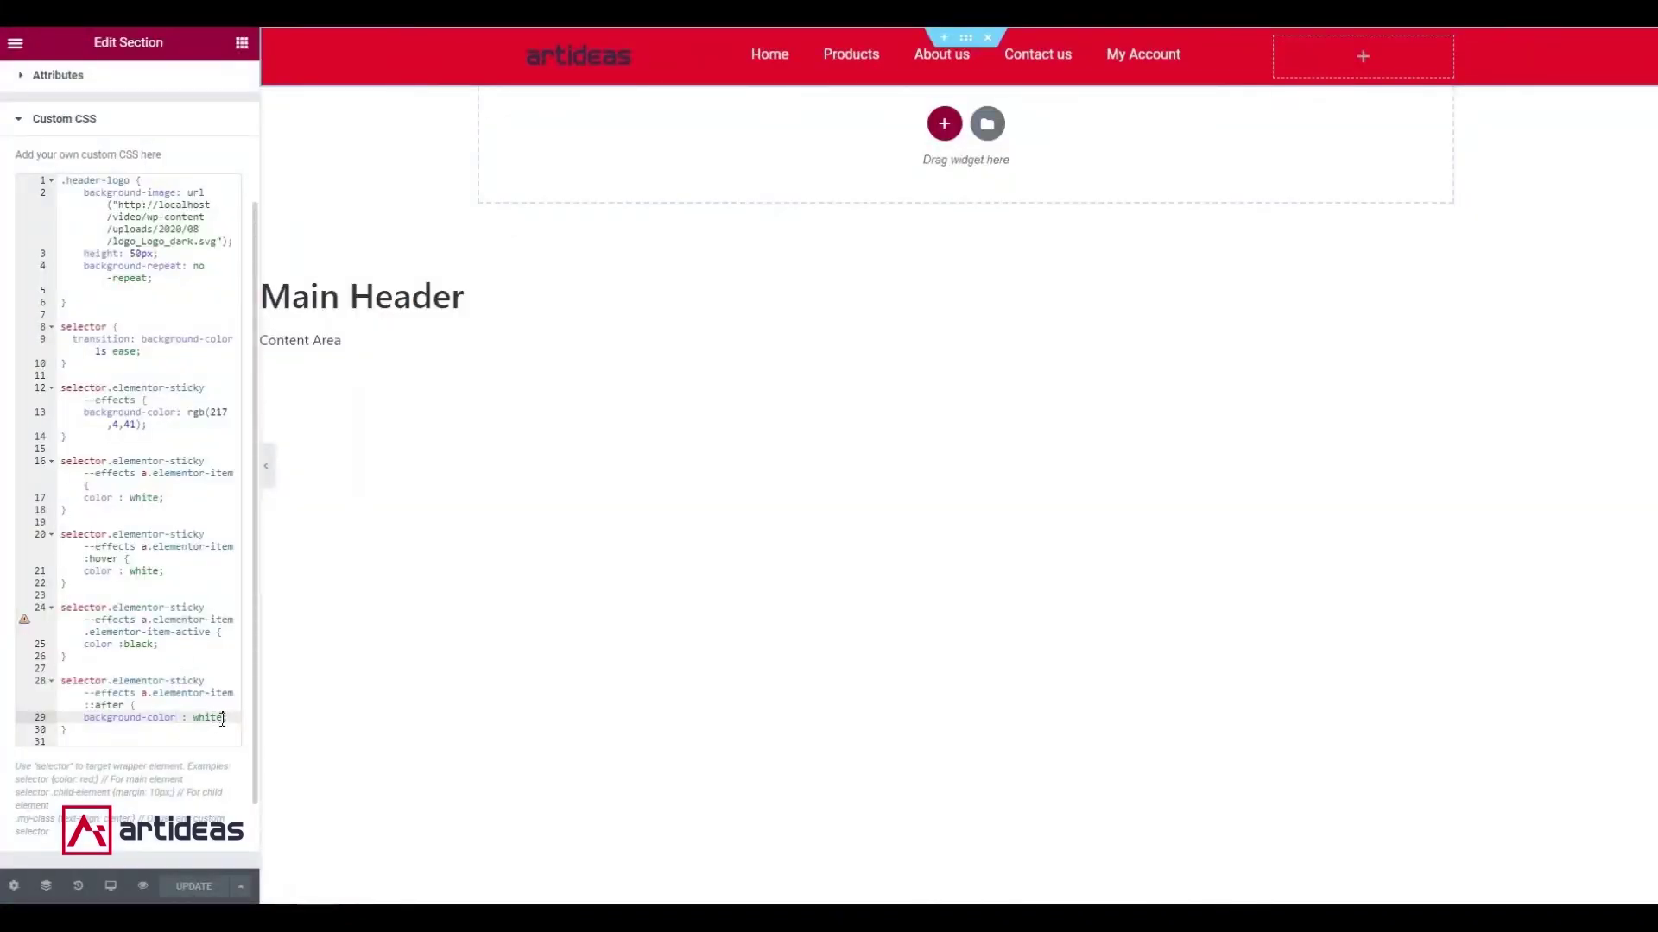
Add !important to the white background-color declaration in the ::after rule and update the template.
{"action": "type", "text": "!im"}
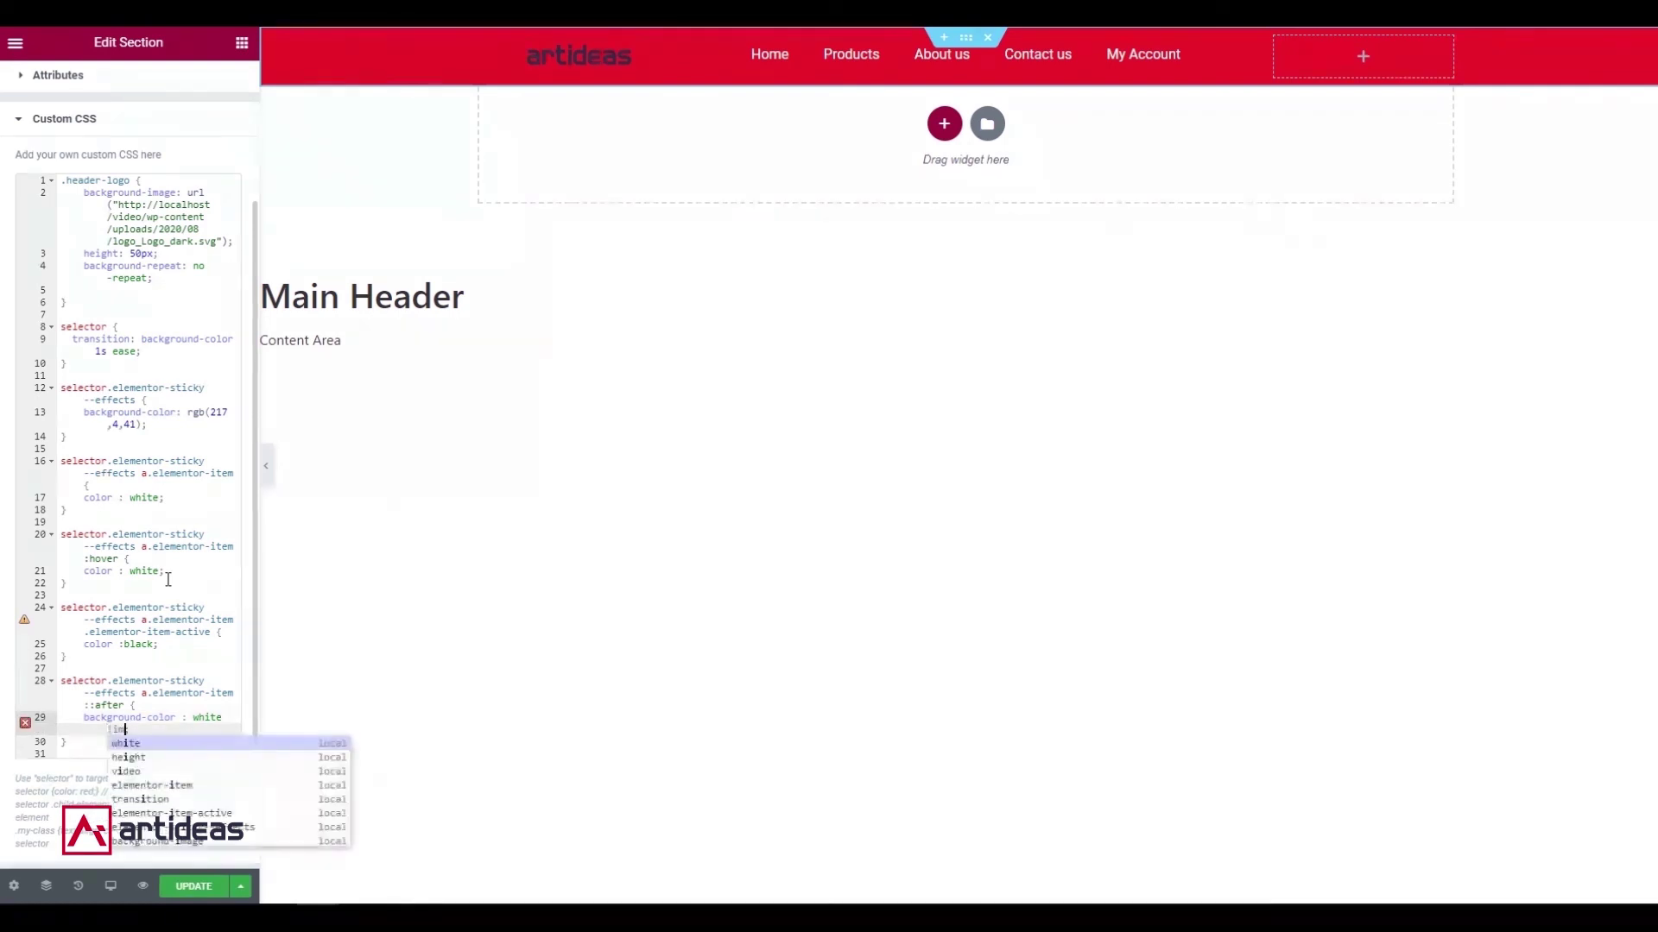
{"action": "type", "text": "portant"}
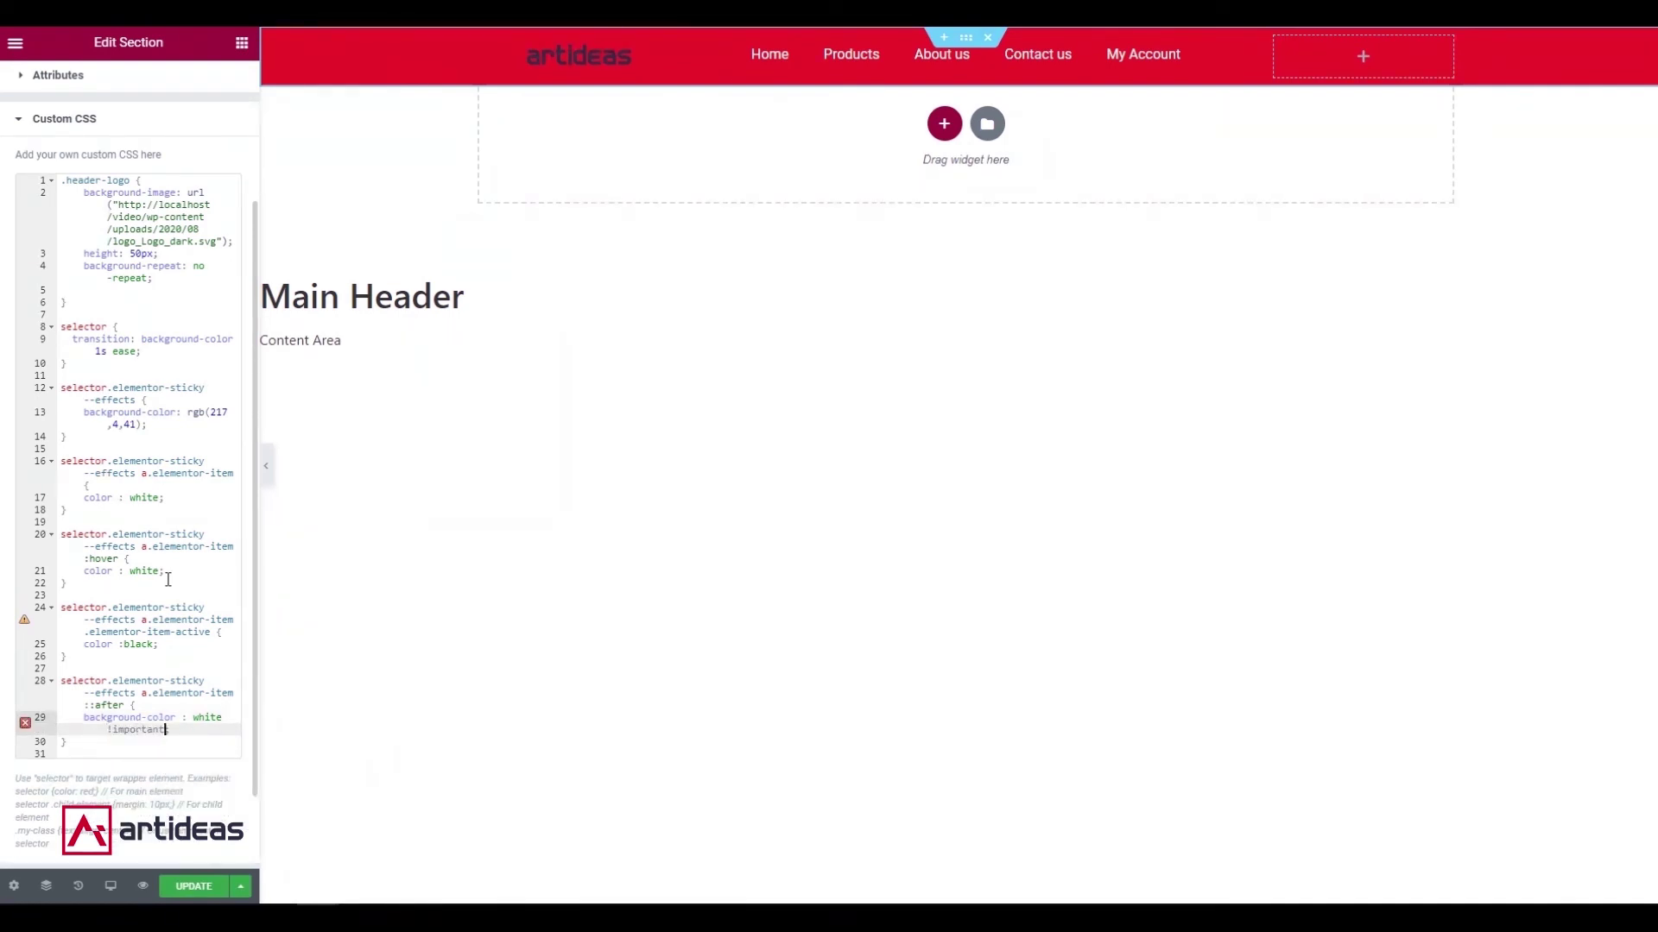
{"action": "type", "text": ";"}
{"action": "left_click", "coordinate": [189, 887]}
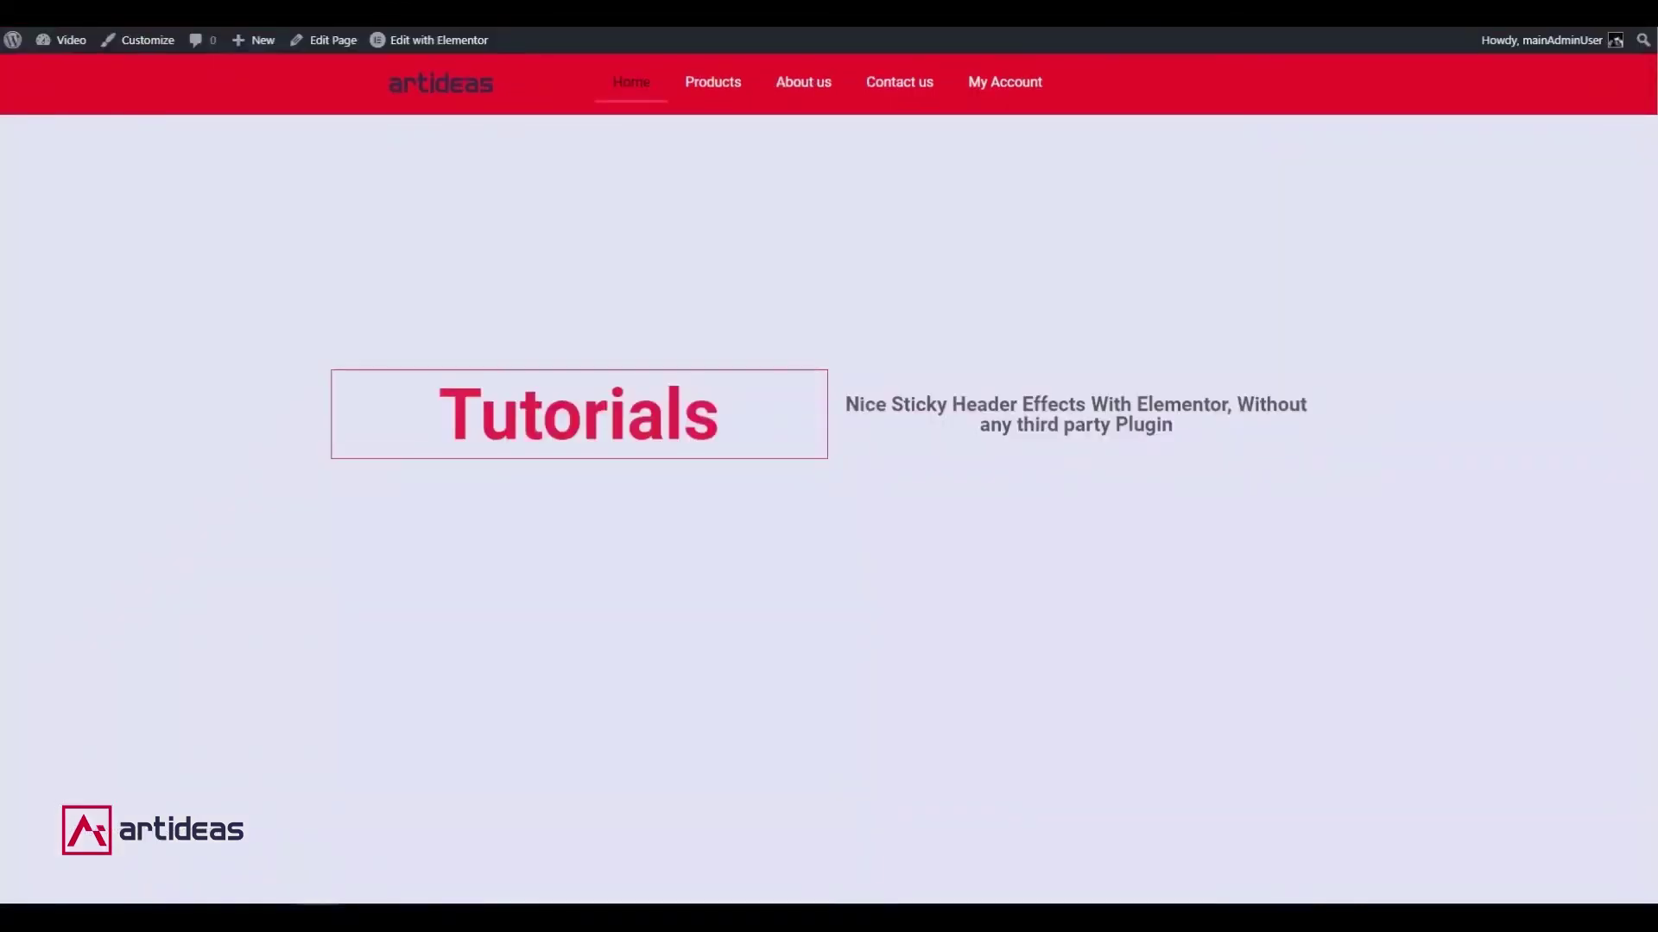
Reload the home page and check the menu underline color in the sticky header while scrolling.
{"action": "scroll", "coordinate": [777, 345], "scroll_direction": "up", "scroll_amount": 3}
{"action": "key", "text": "F5"}
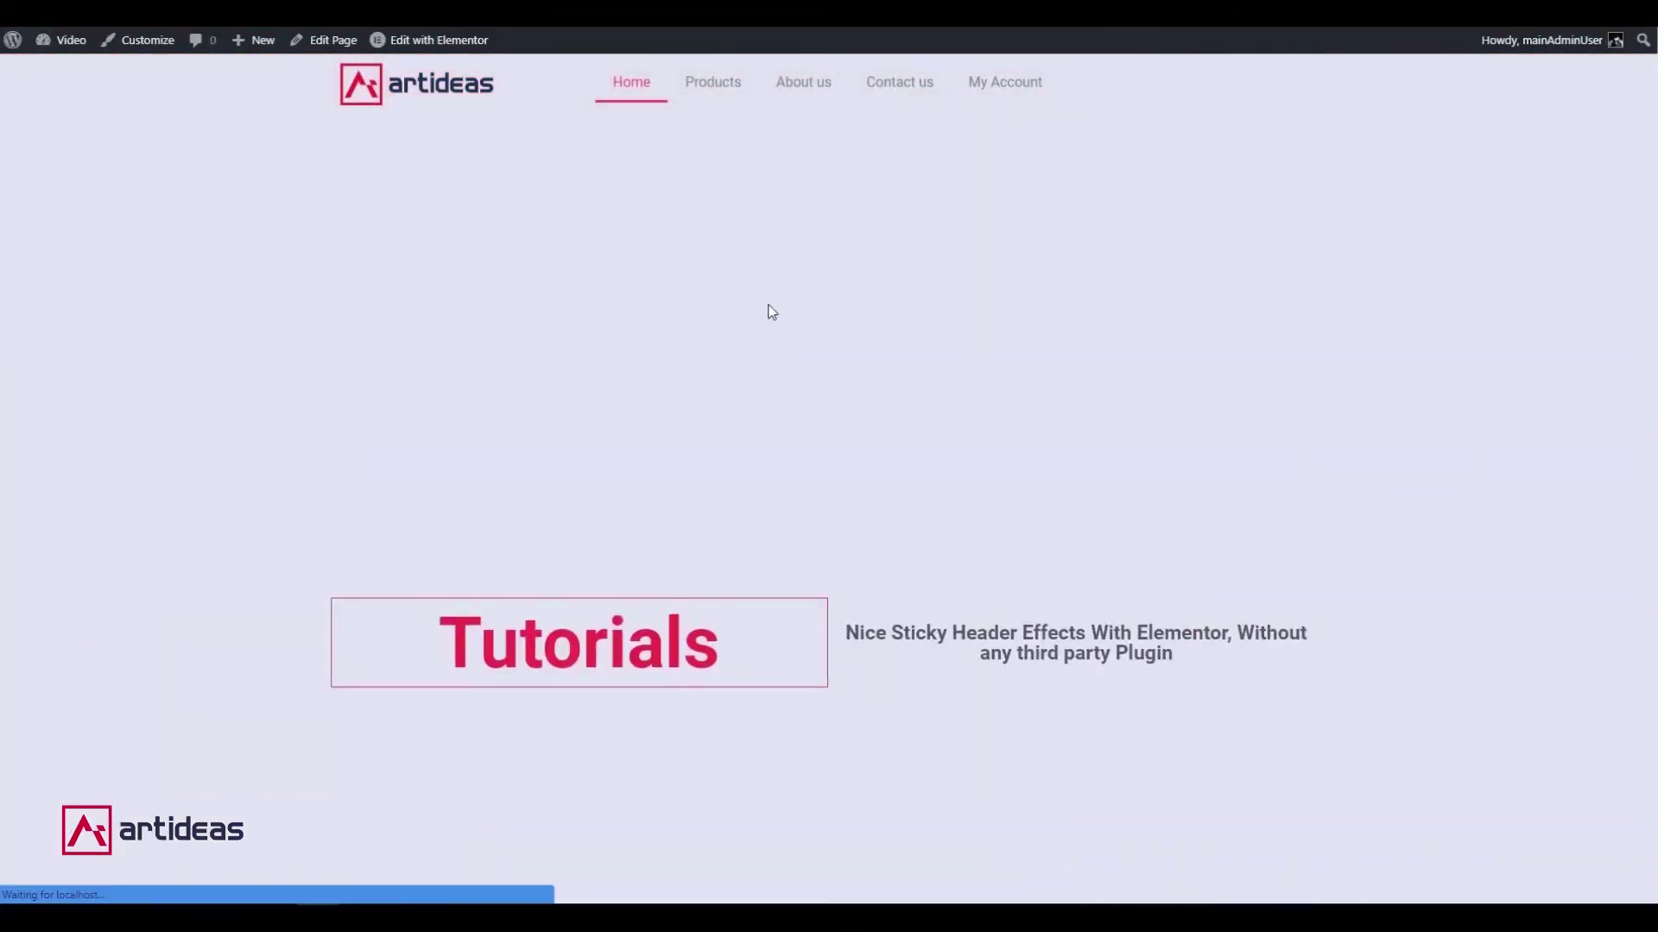
{"action": "scroll", "coordinate": [749, 203], "scroll_direction": "down", "scroll_amount": 3}
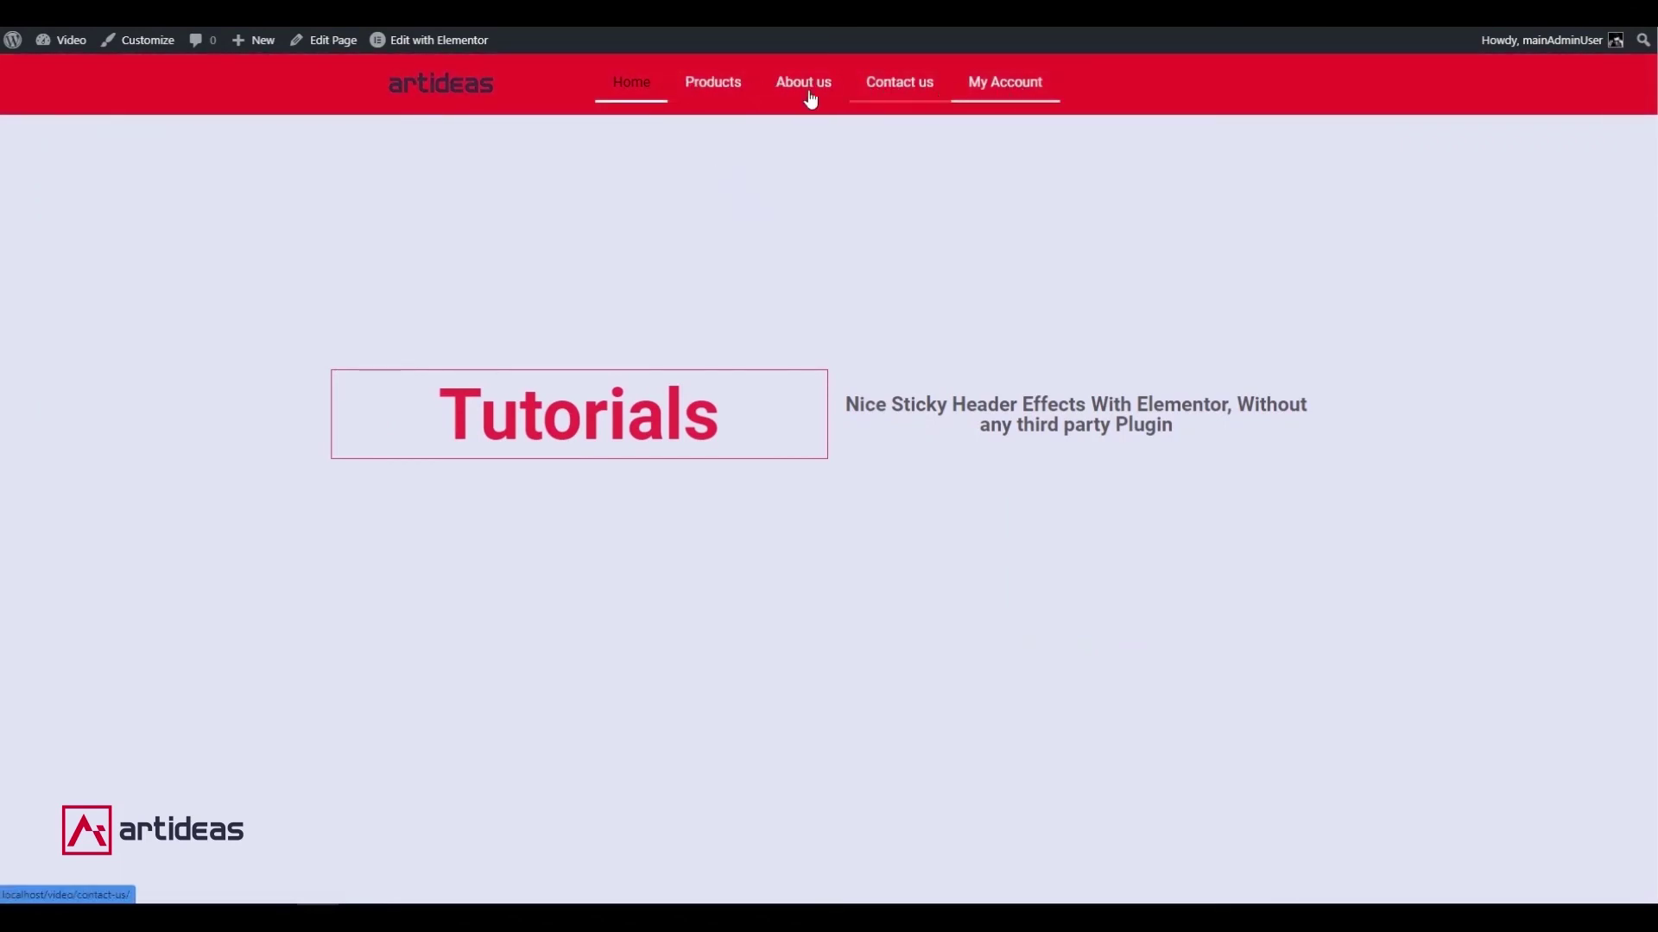
{"action": "scroll", "coordinate": [705, 242], "scroll_direction": "up", "scroll_amount": 3}
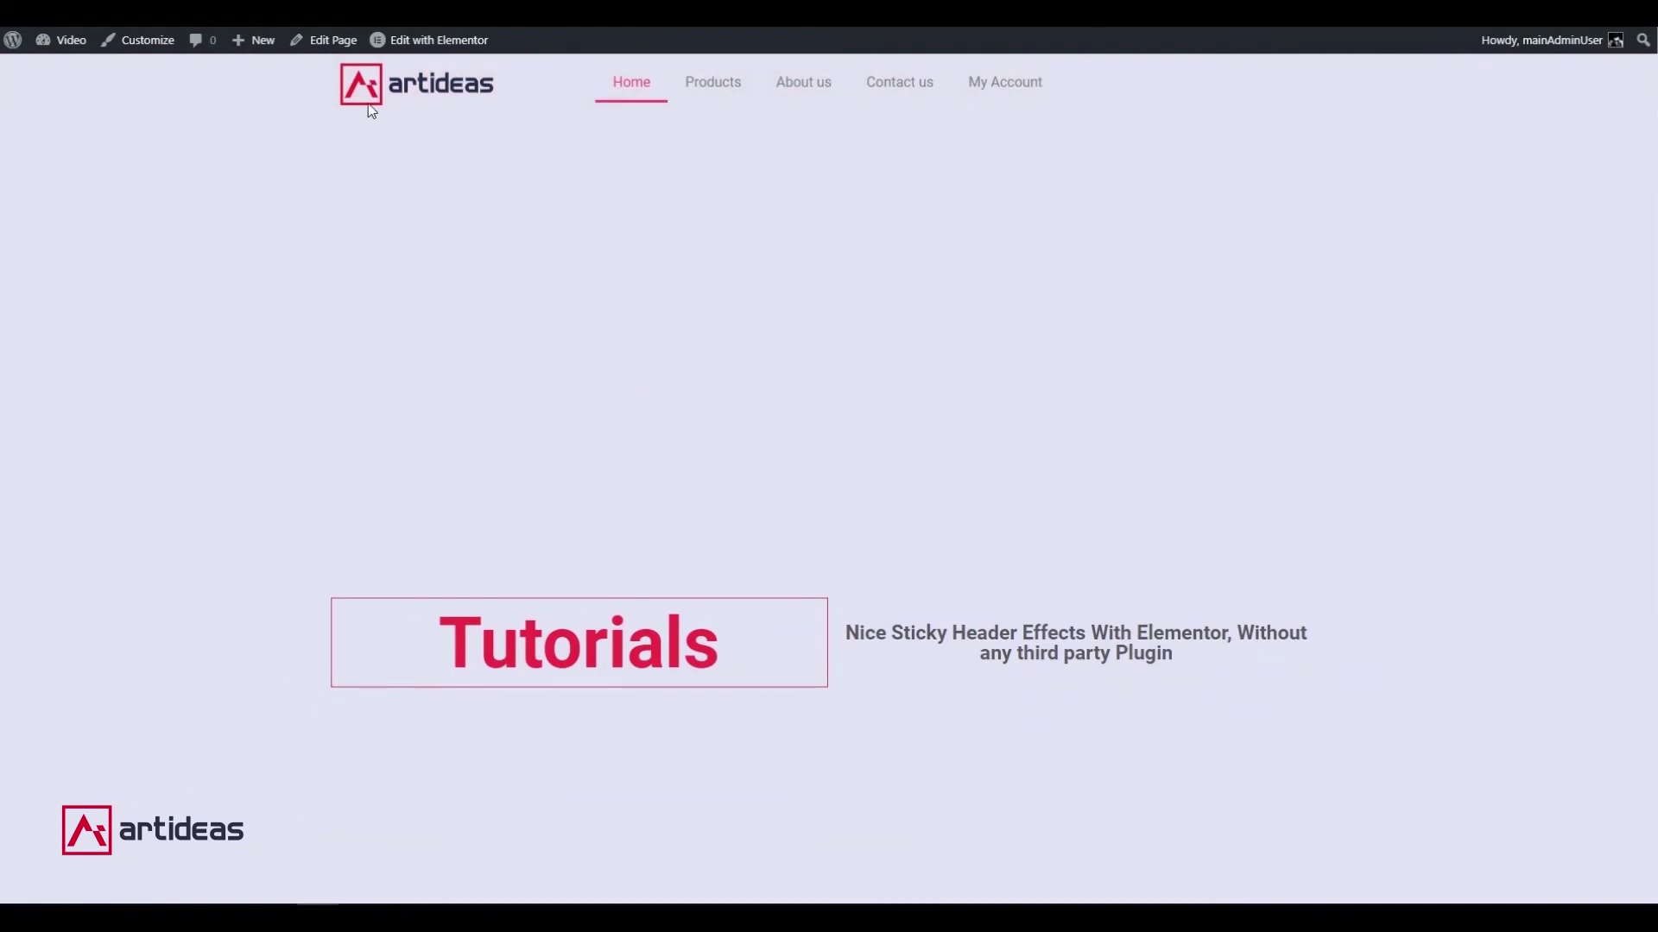
Check how the header logo looks against the sticky background while scrolling the home page.
{"action": "scroll", "coordinate": [653, 280], "scroll_direction": "down", "scroll_amount": 3}
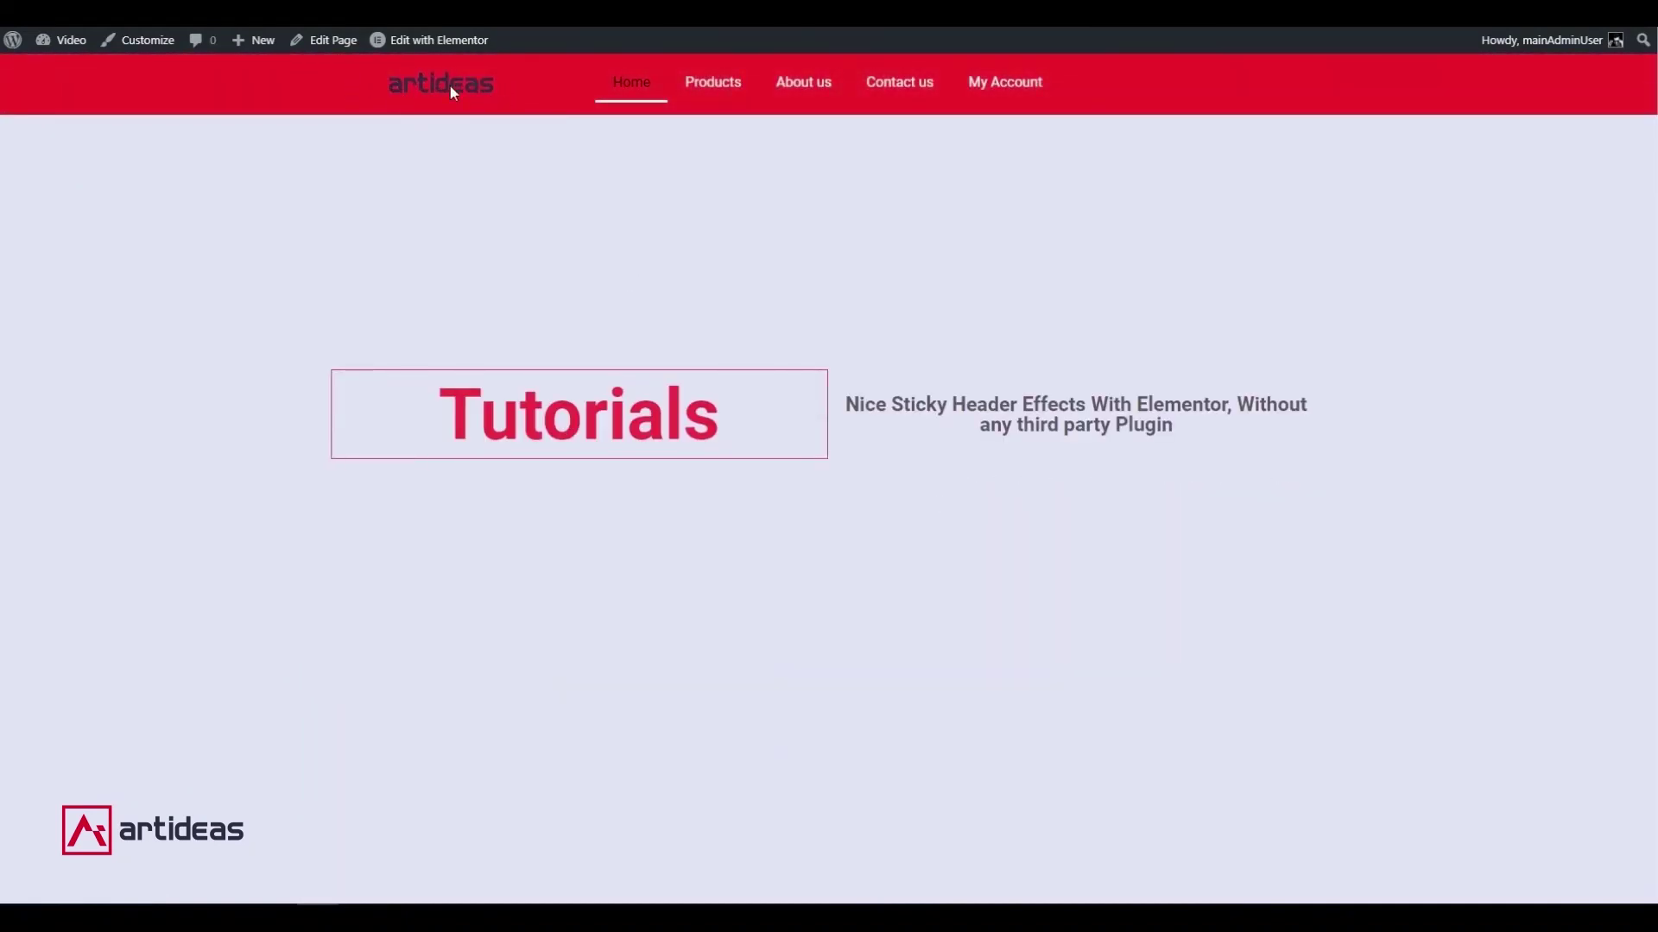
{"action": "scroll", "coordinate": [785, 300], "scroll_direction": "up", "scroll_amount": 3}
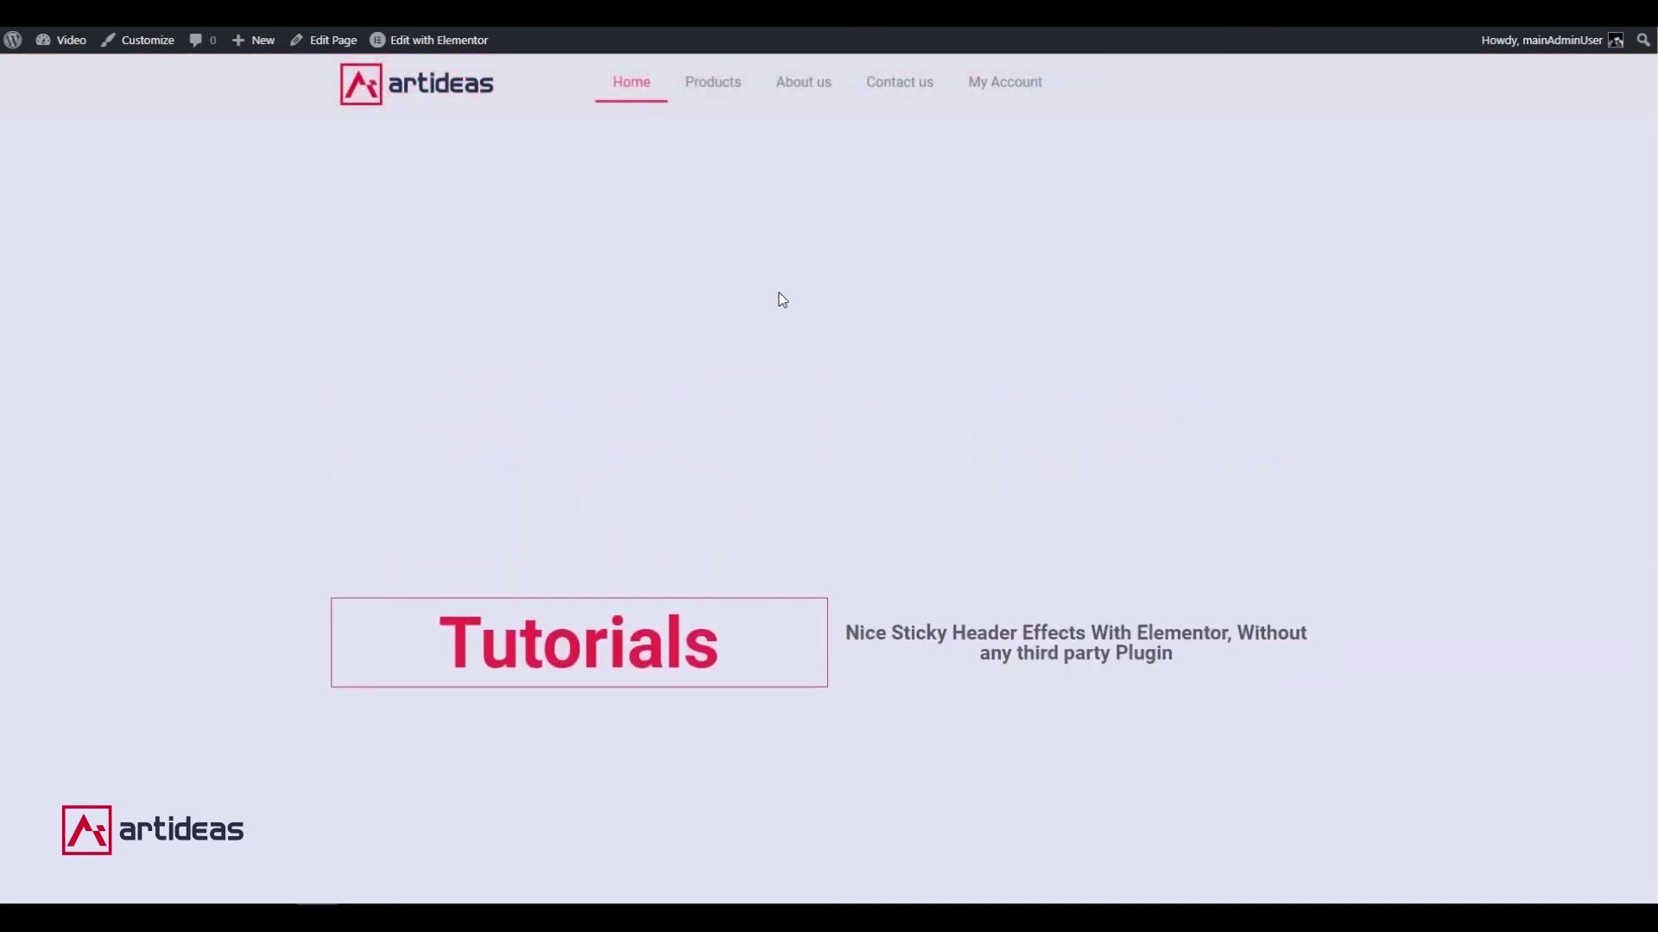
{"action": "scroll", "coordinate": [782, 300], "scroll_direction": "down", "scroll_amount": 3}
{"action": "scroll", "coordinate": [778, 303], "scroll_direction": "up", "scroll_amount": 3}
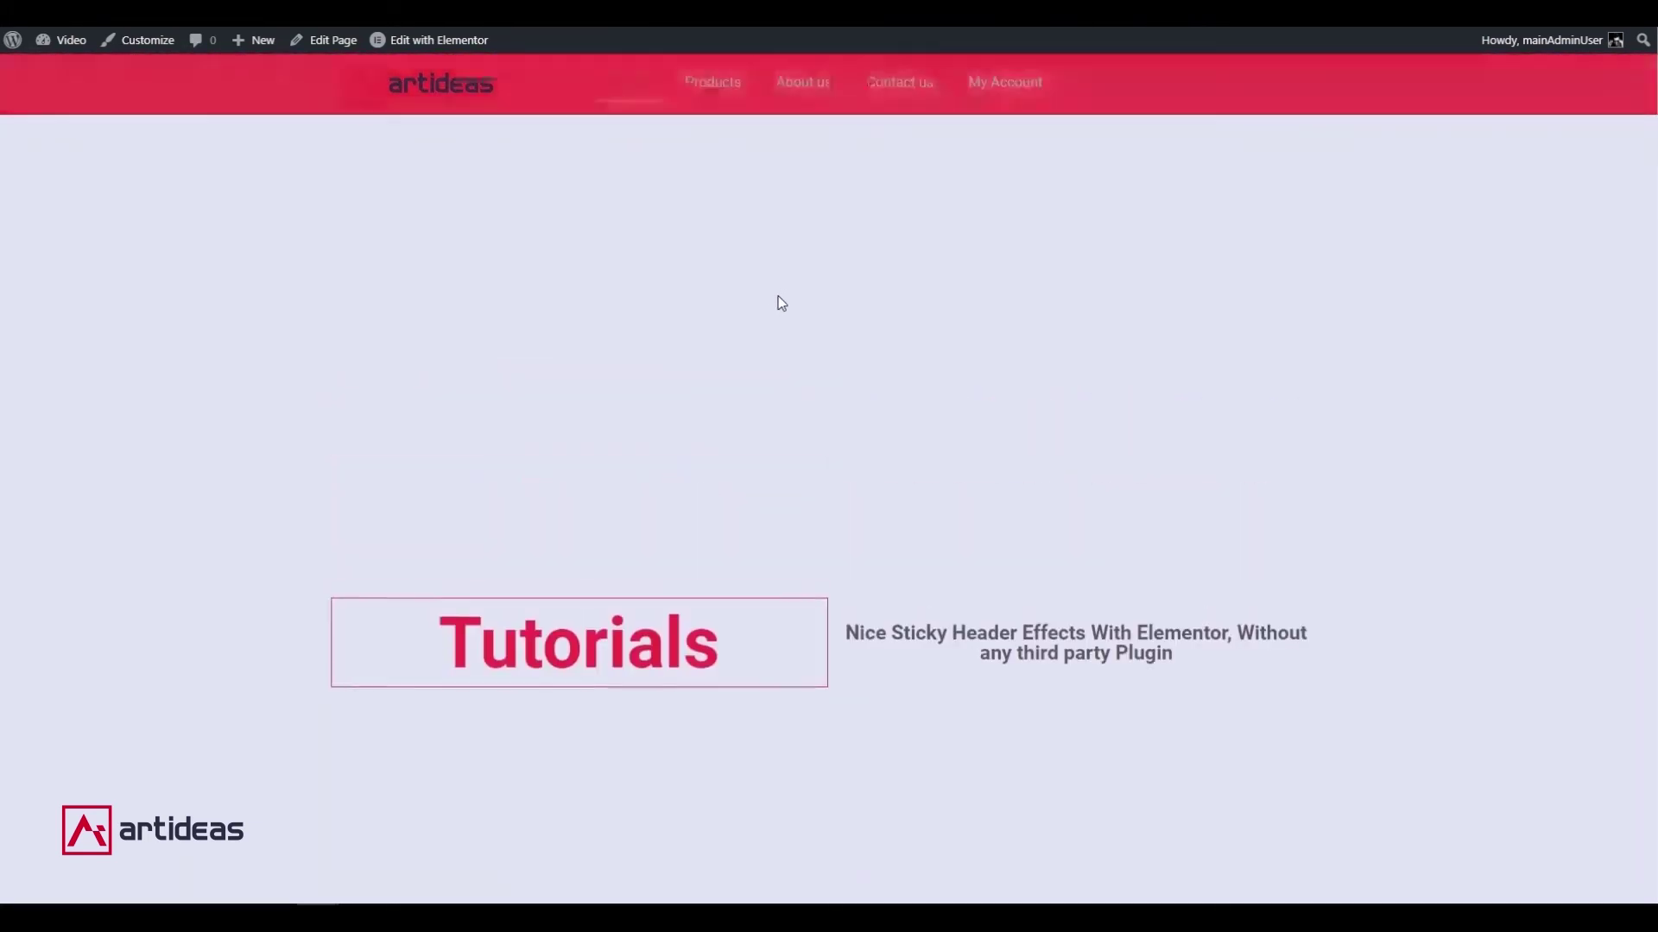
{"action": "scroll", "coordinate": [777, 307], "scroll_direction": "down", "scroll_amount": 3}
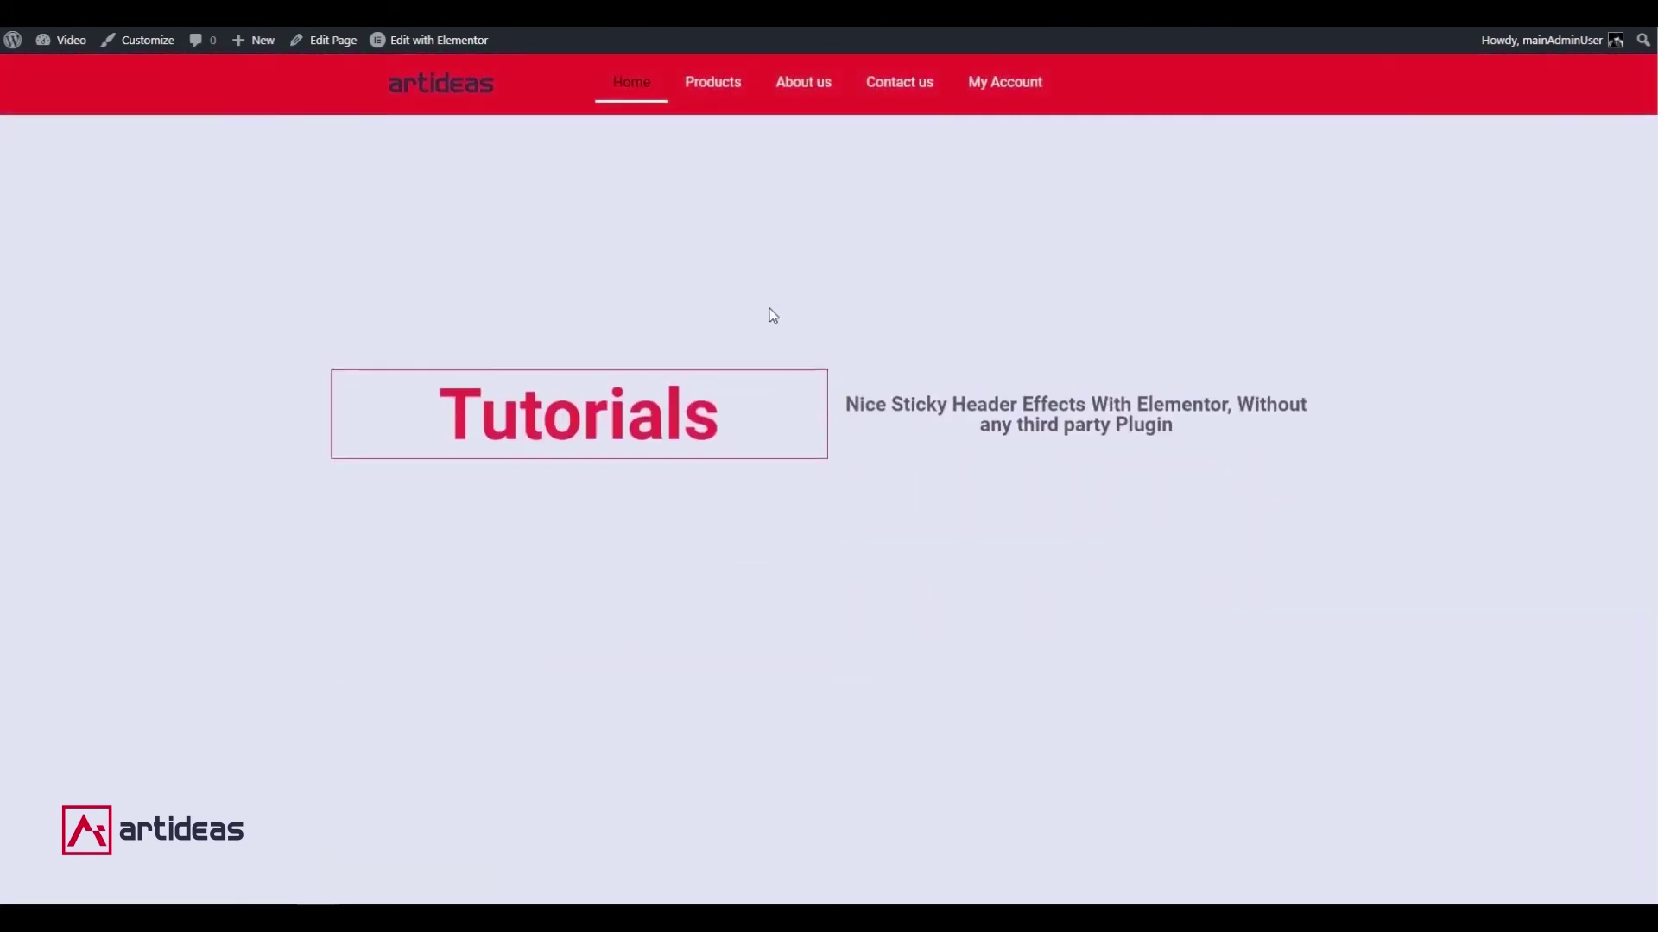
{"action": "scroll", "coordinate": [772, 316], "scroll_direction": "up", "scroll_amount": 3}
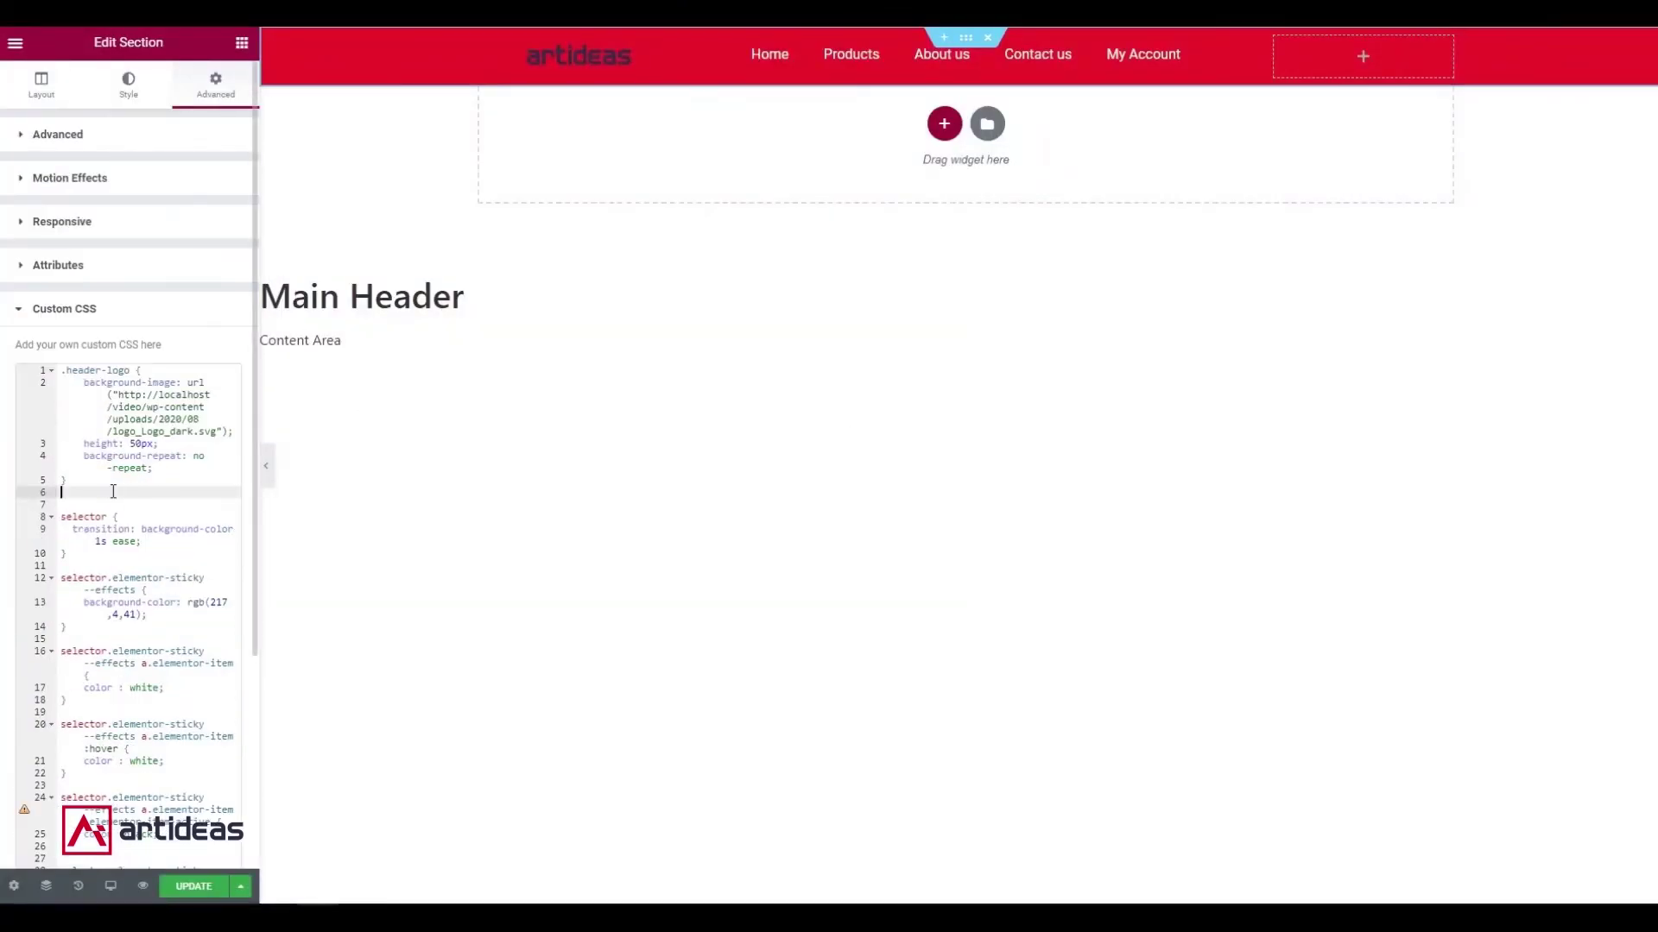
Duplicate the .header-logo rule directly below the original in the section's custom CSS.
{"action": "left_click", "coordinate": [85, 484]}
{"action": "left_click_drag", "start_coordinate": [86, 484], "coordinate": [57, 370]}
{"action": "key", "text": "ctrl+c"}
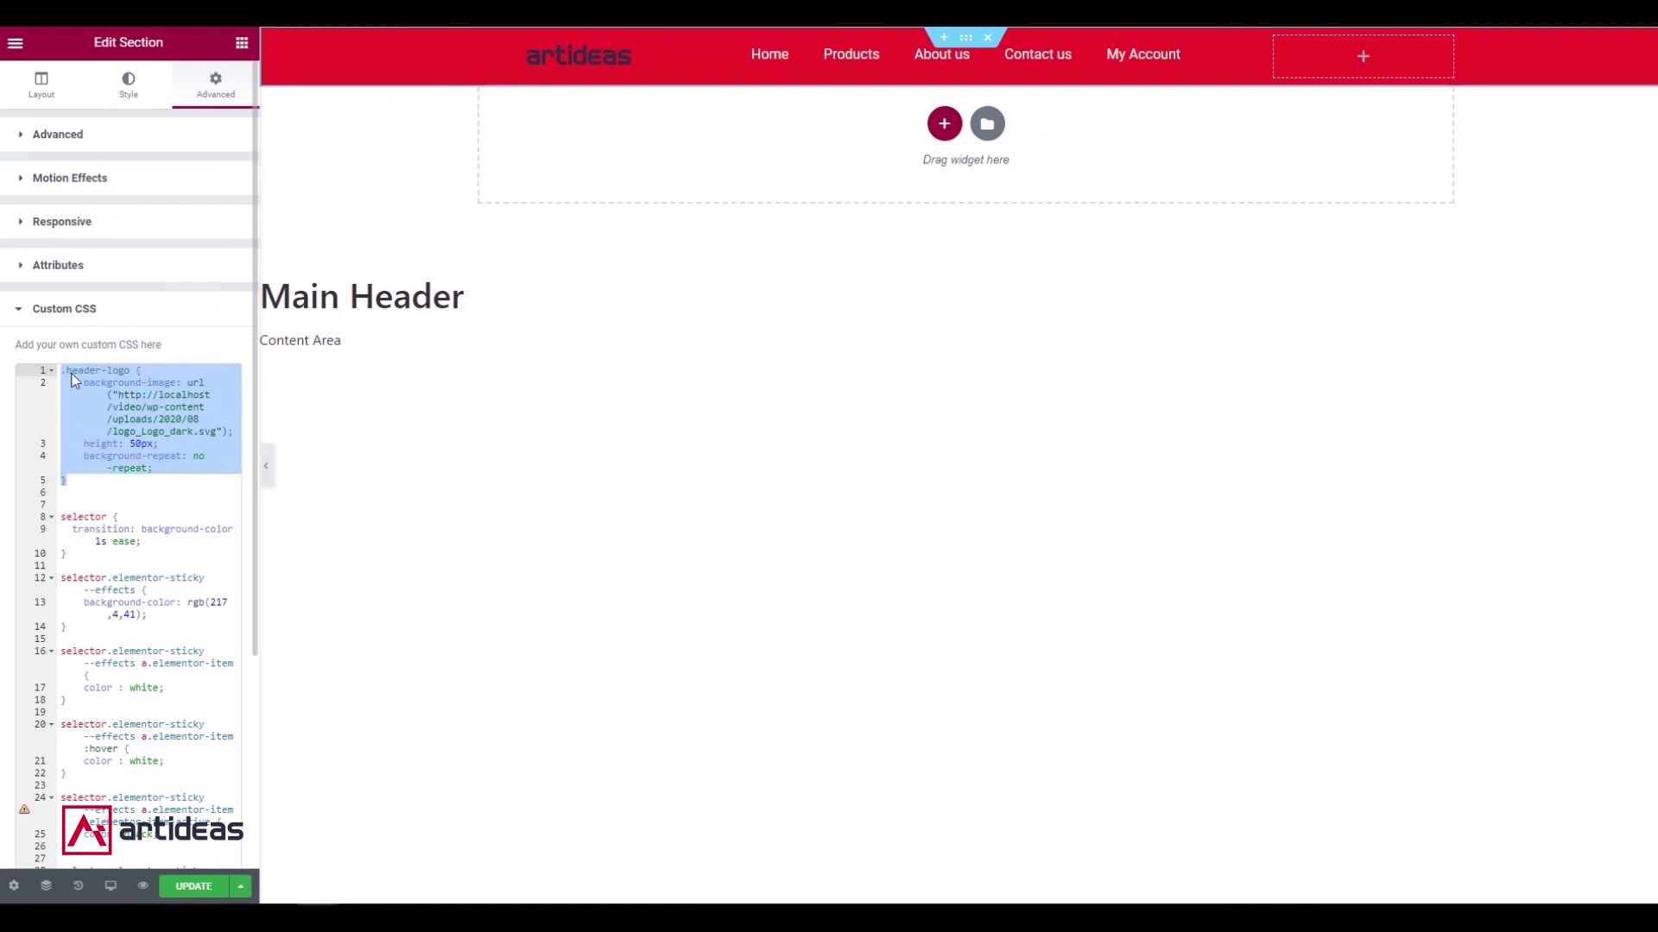
{"action": "left_click", "coordinate": [111, 477]}
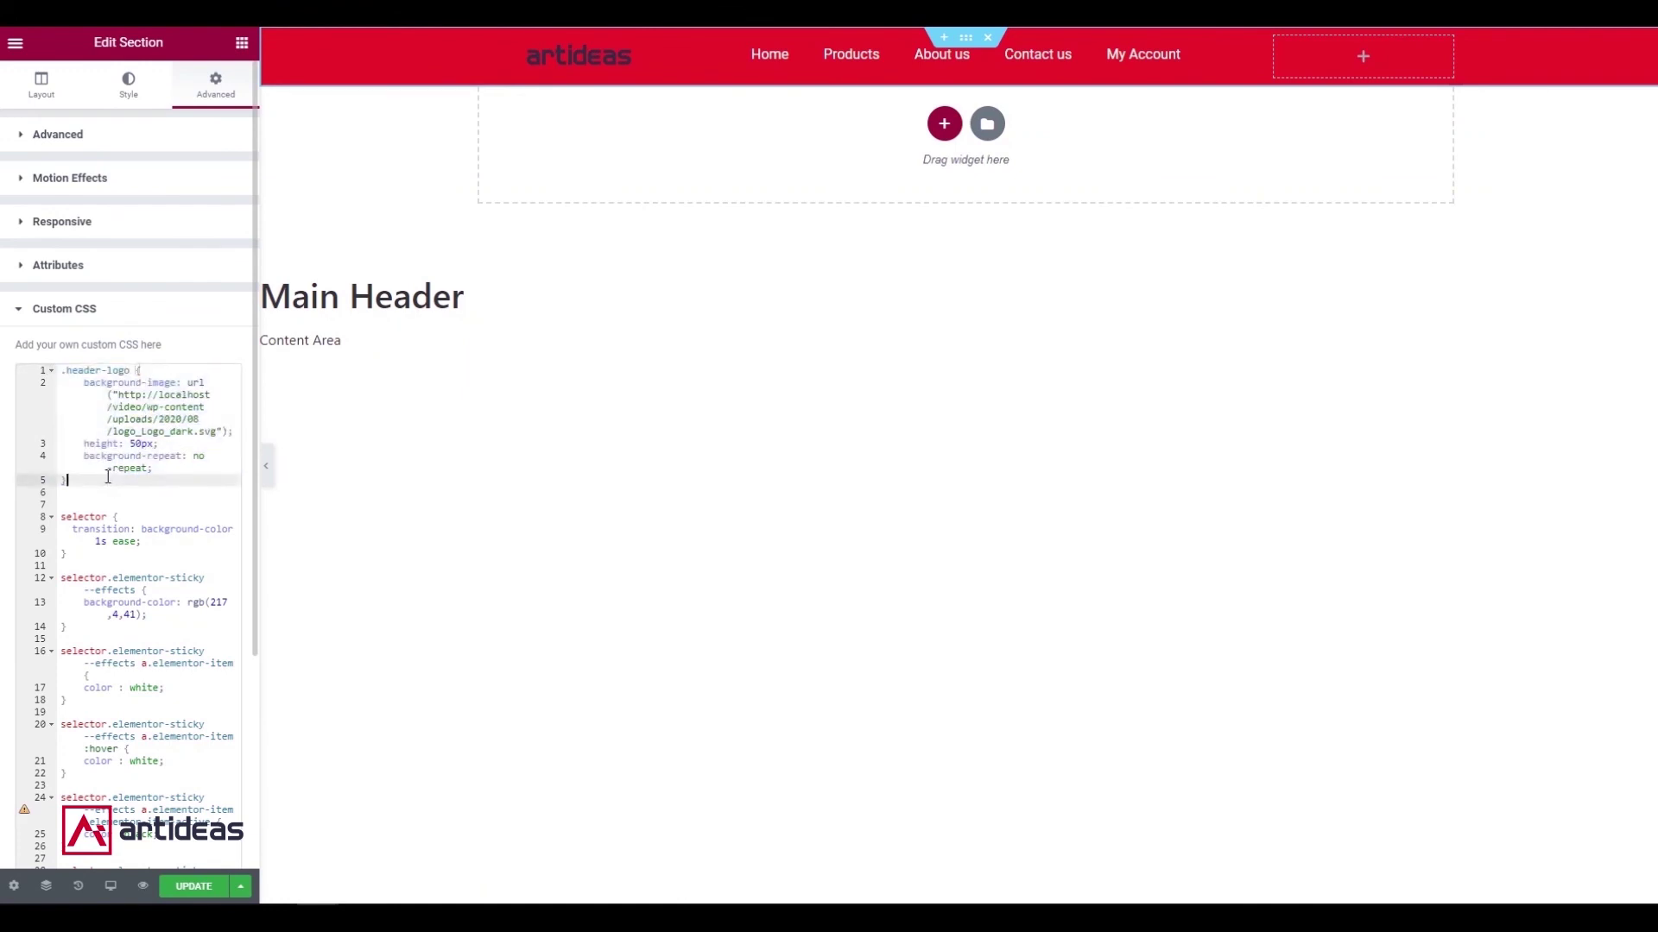
{"action": "key", "text": "Return"}
{"action": "key", "text": "Return"}
{"action": "key", "text": "ctrl+v"}
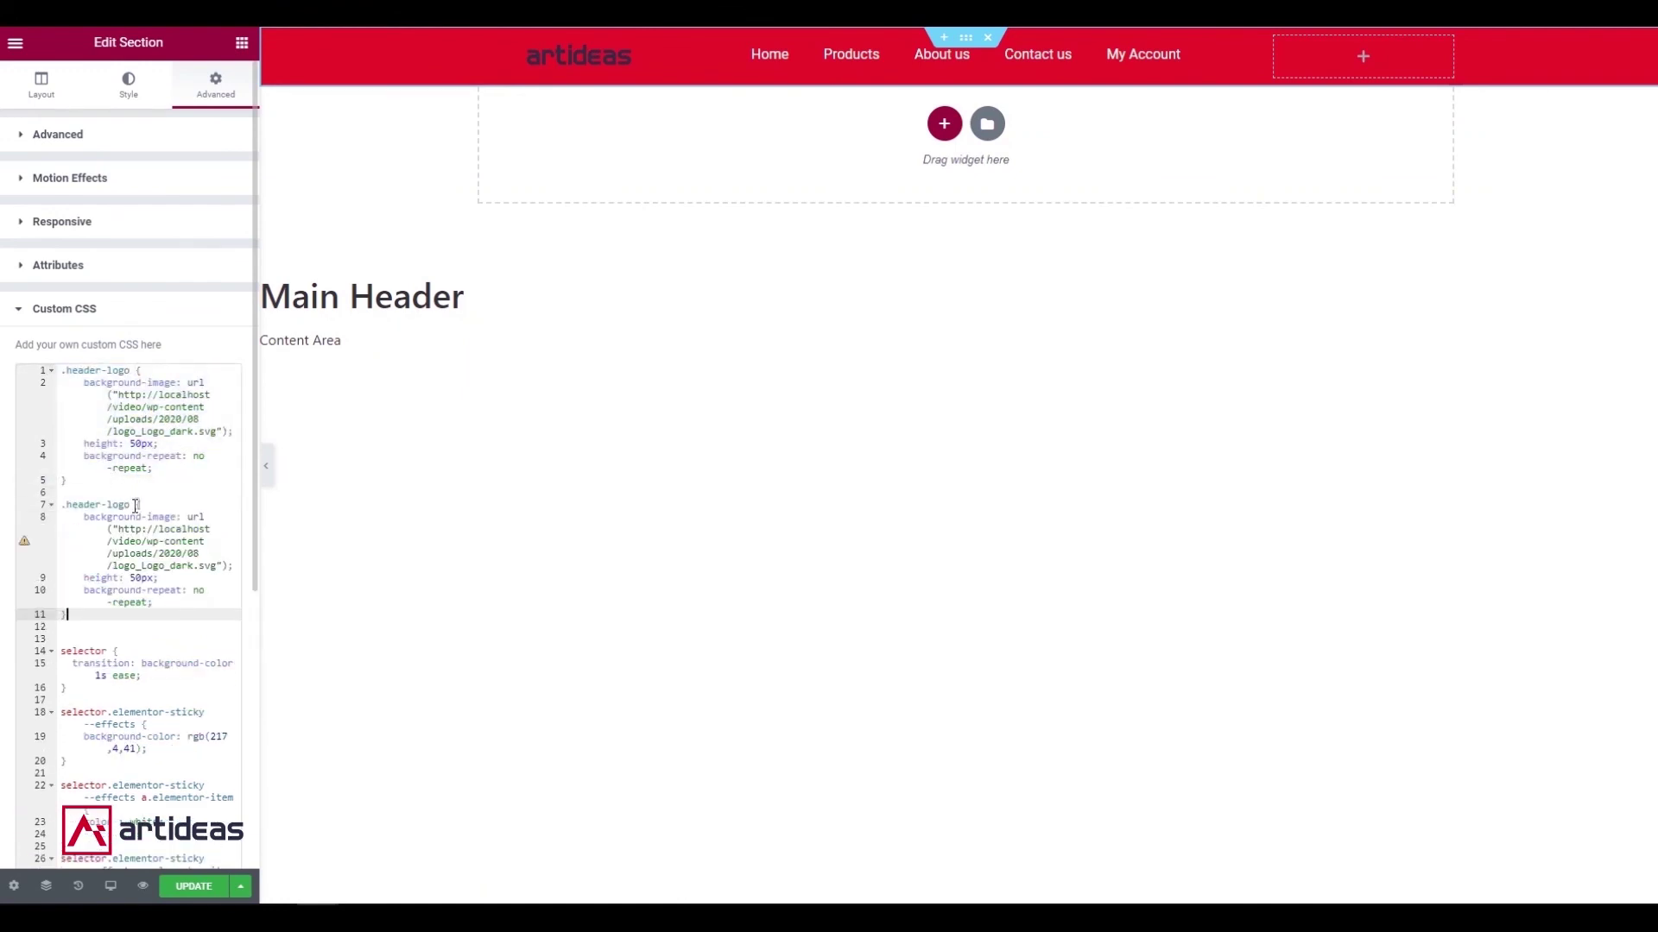
Change the duplicated rule's selector to selector.elementor-sticky--effects div.header-logo.
{"action": "left_click_drag", "start_coordinate": [135, 506], "coordinate": [57, 508]}
{"action": "key", "text": "BackSpace"}
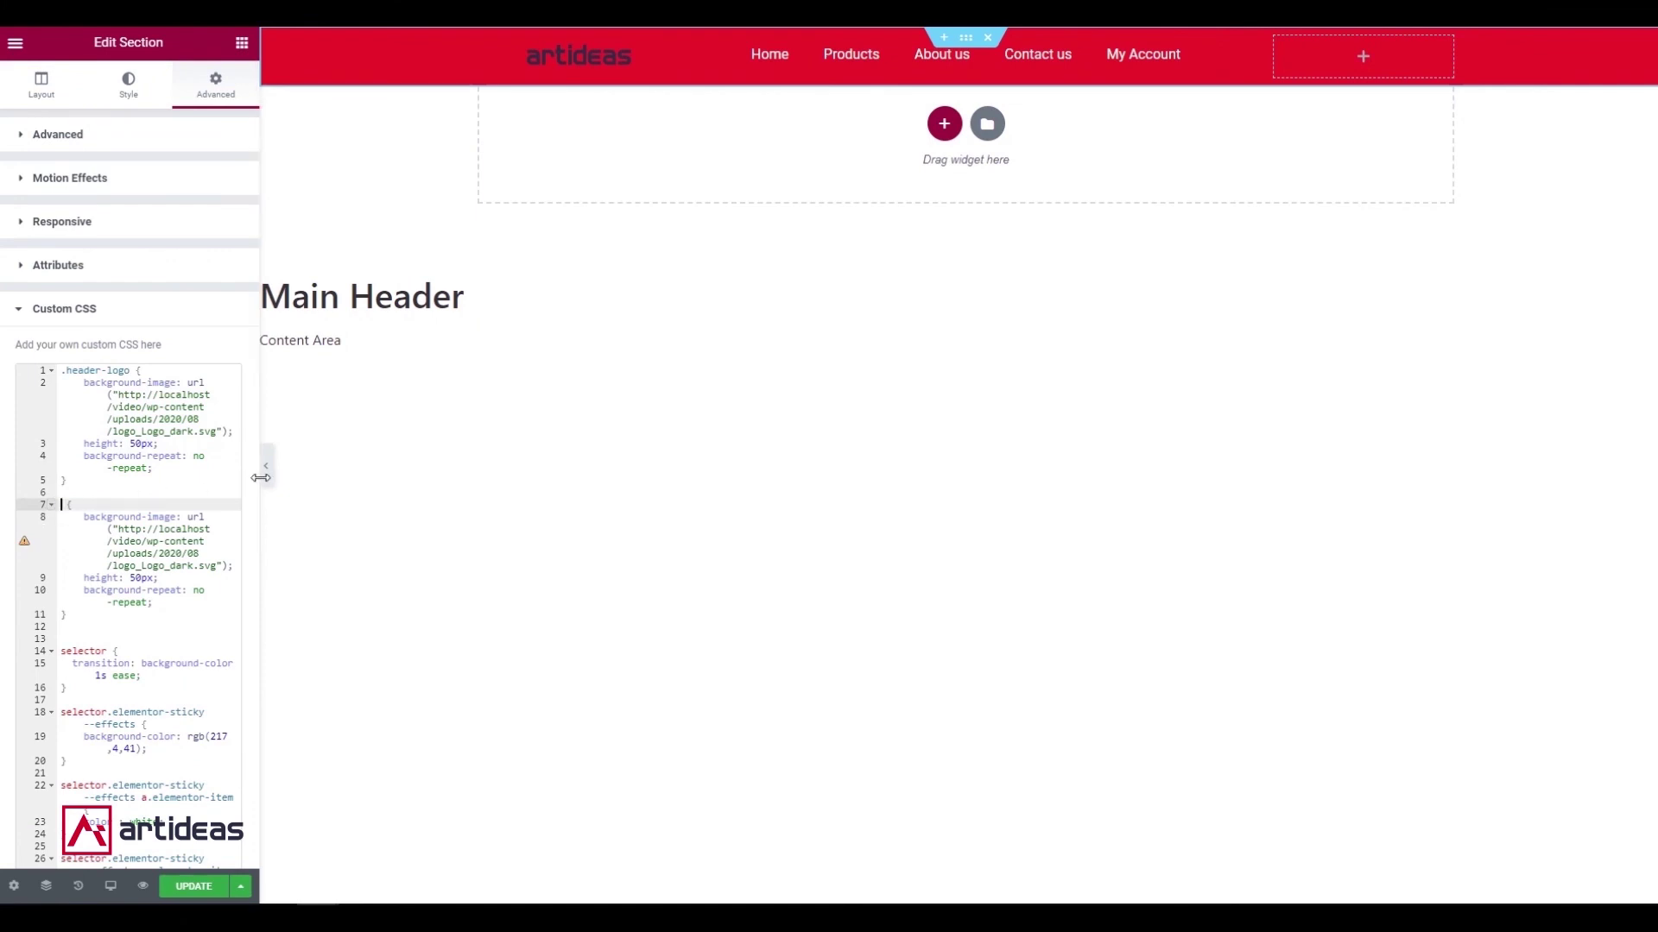
{"action": "type", "text": "selector "}
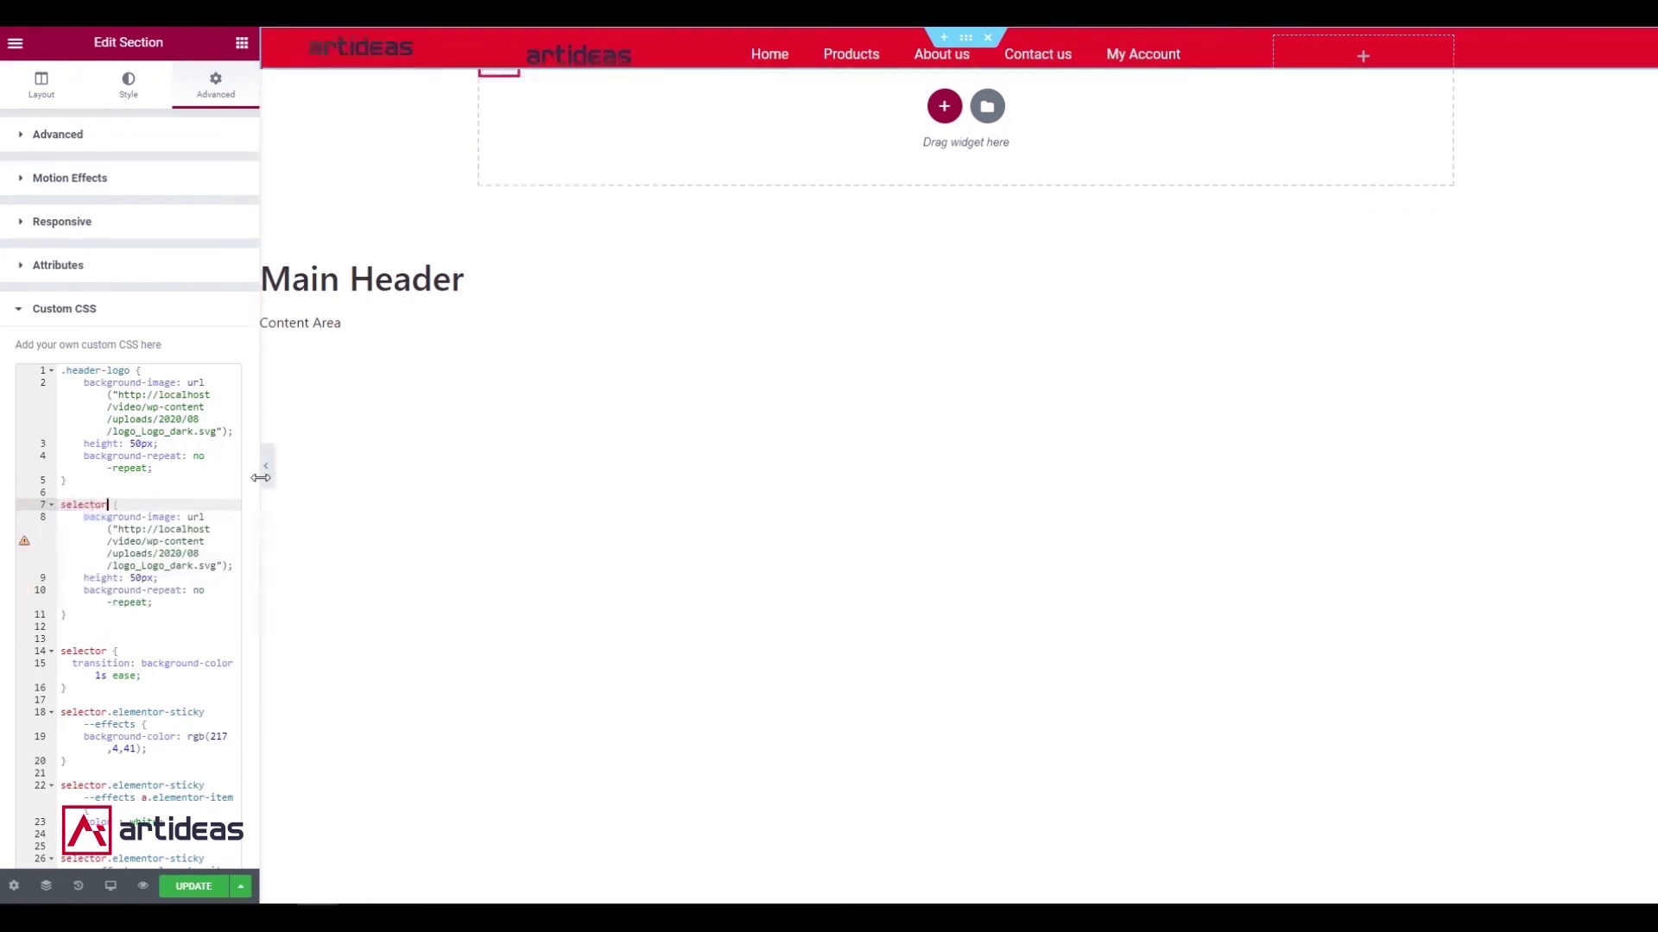
{"action": "type", "text": ".ele"}
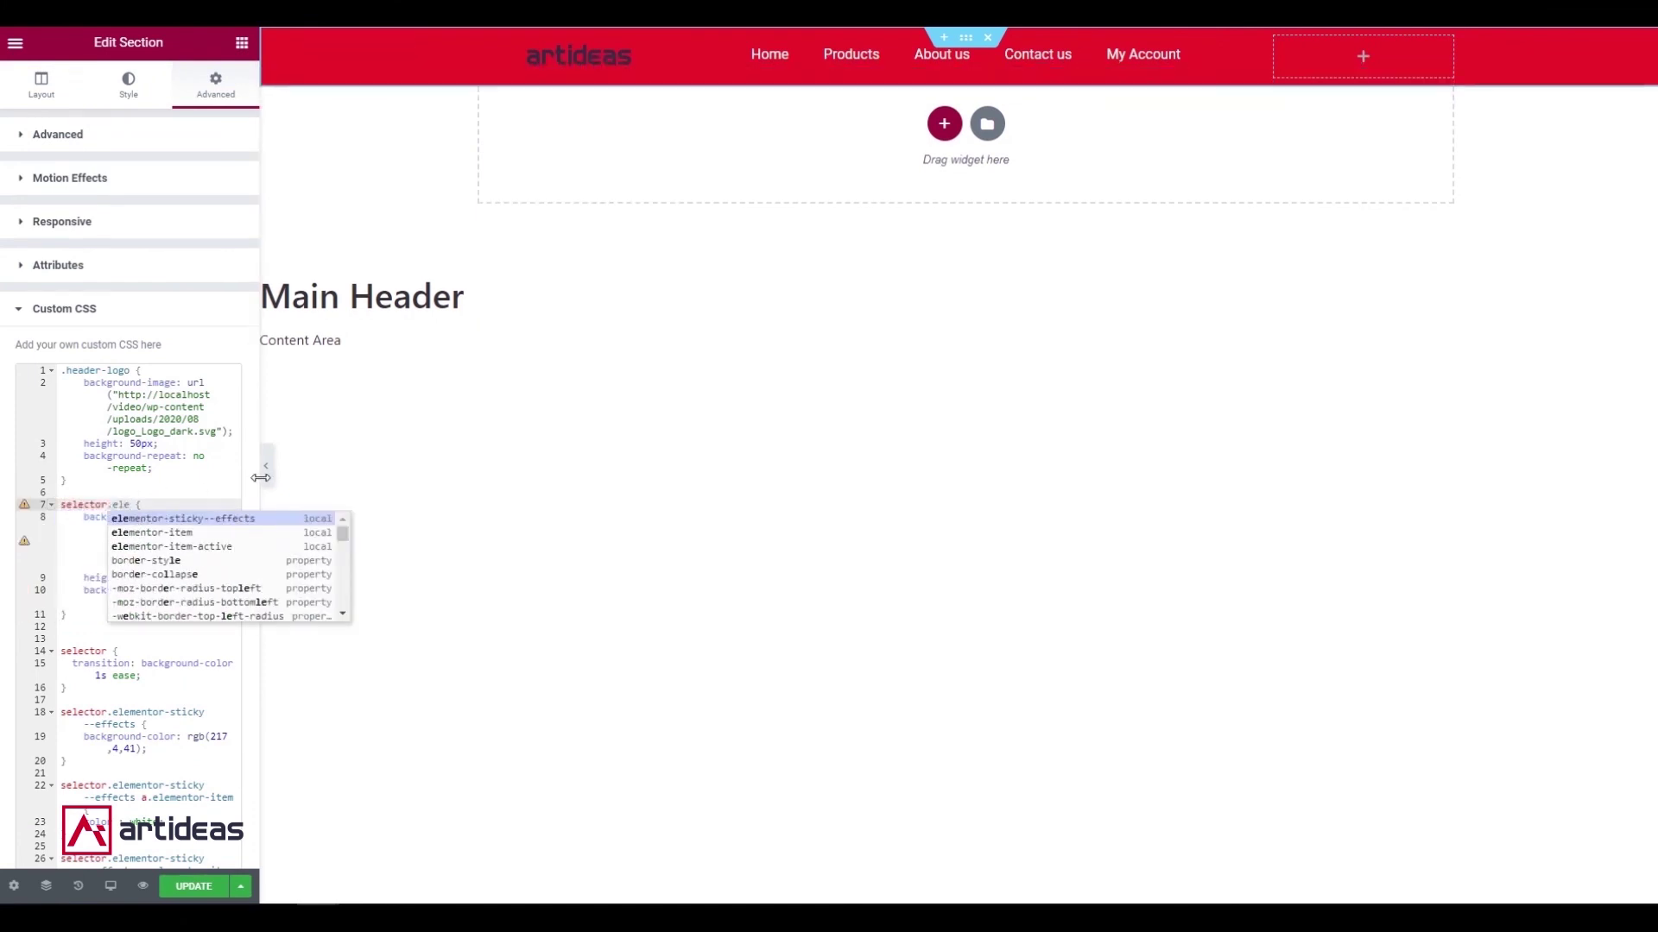
{"action": "key", "text": "Return"}
{"action": "type", "text": "div.head"}
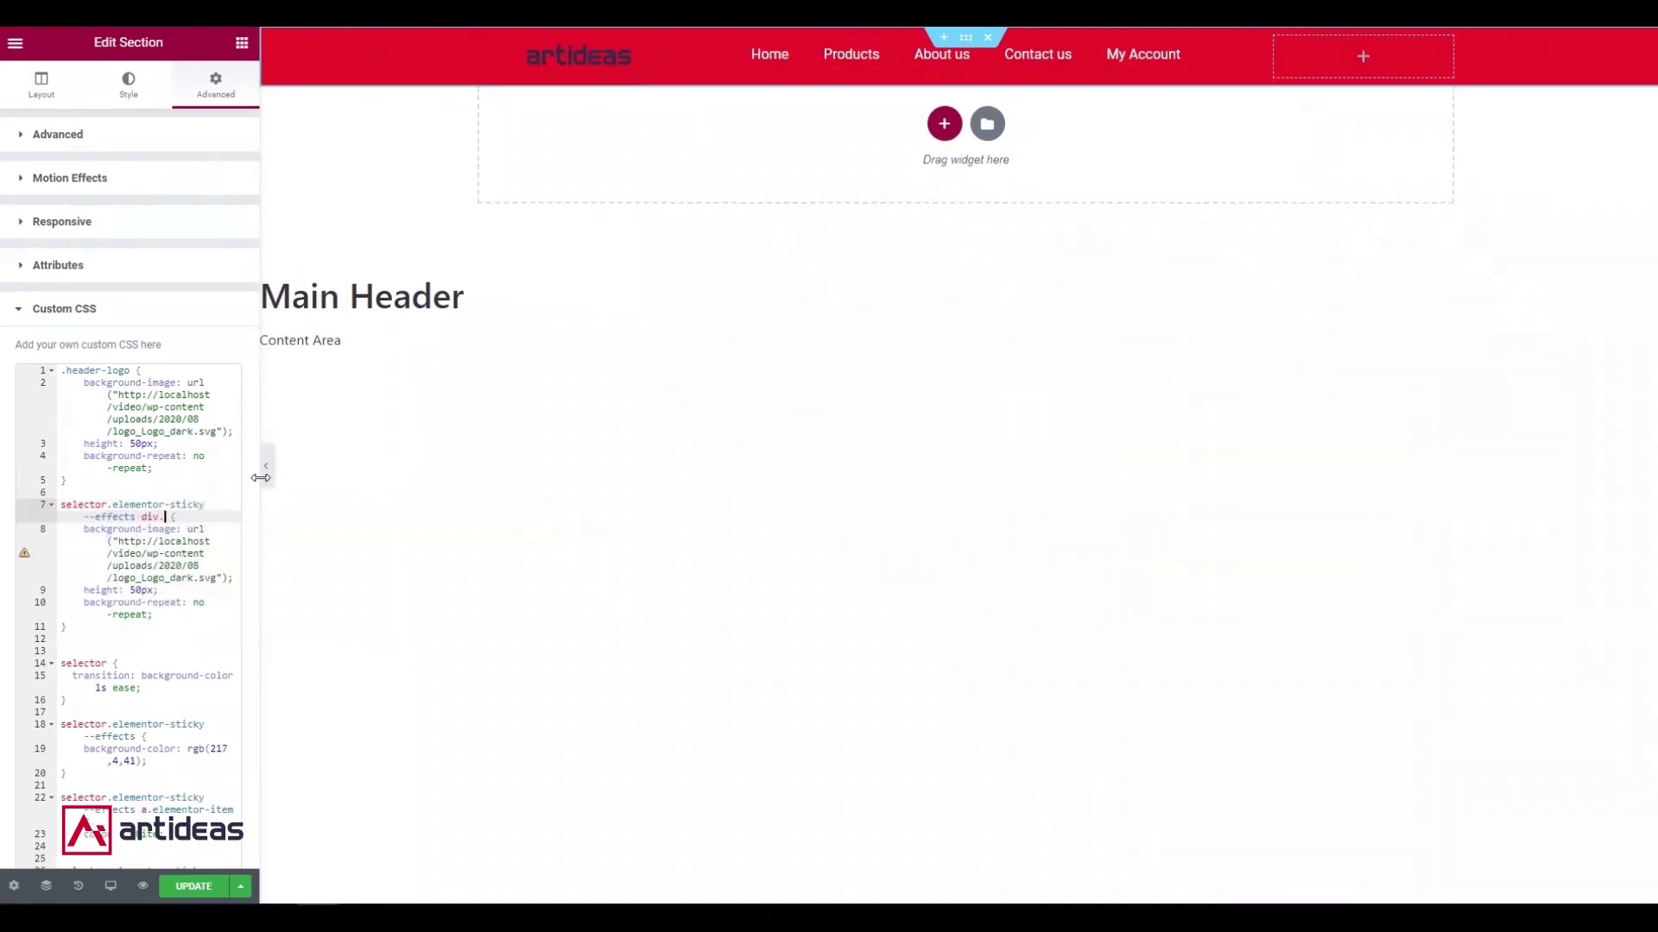
{"action": "key", "text": "Return"}
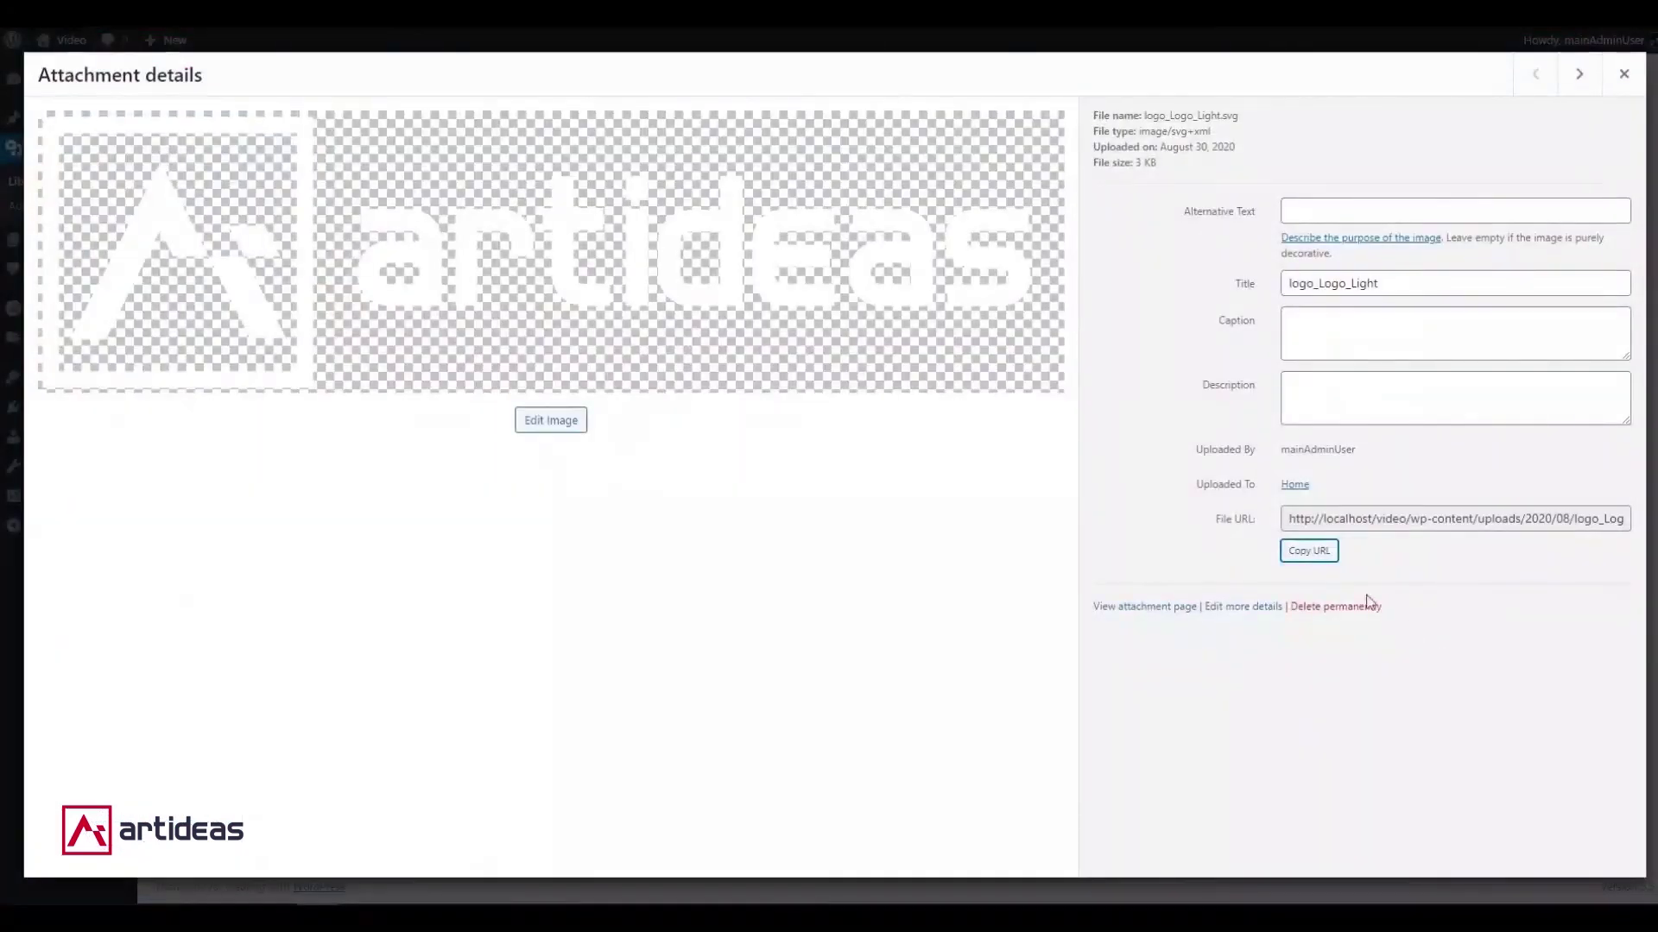
Replace the background-image URL in the sticky logo rule with the file URL of logo_Logo_Light.svg and update the template.
{"action": "left_click", "coordinate": [1309, 551]}
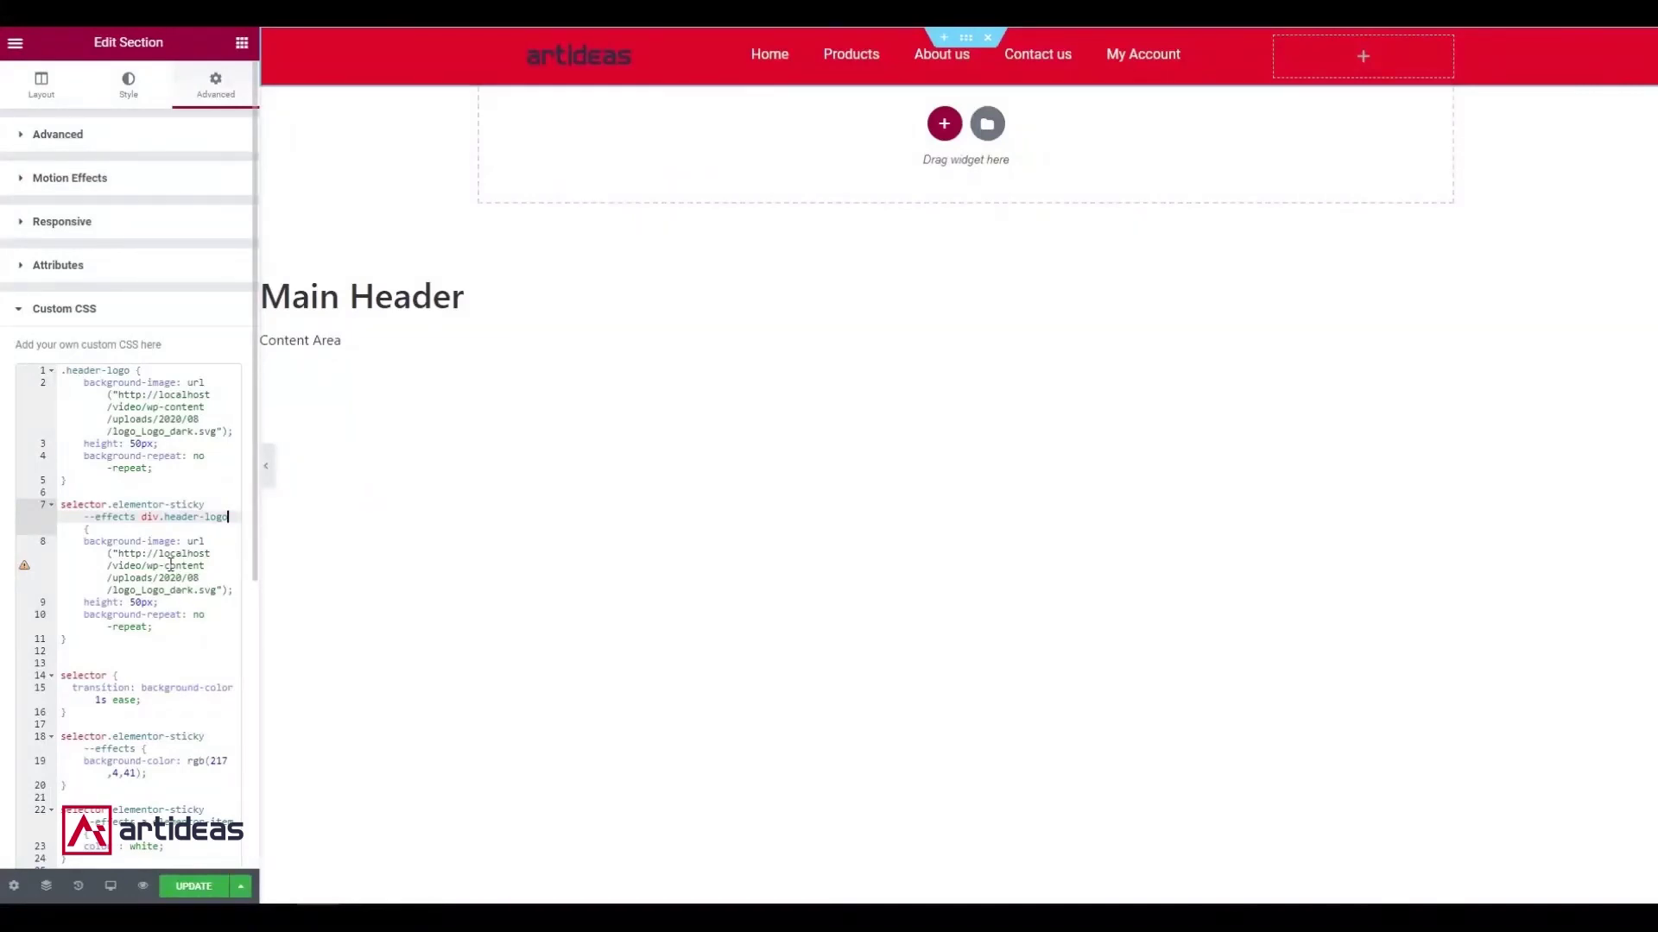
{"action": "left_click_drag", "start_coordinate": [119, 554], "coordinate": [217, 590]}
{"action": "key", "text": "ctrl+v"}
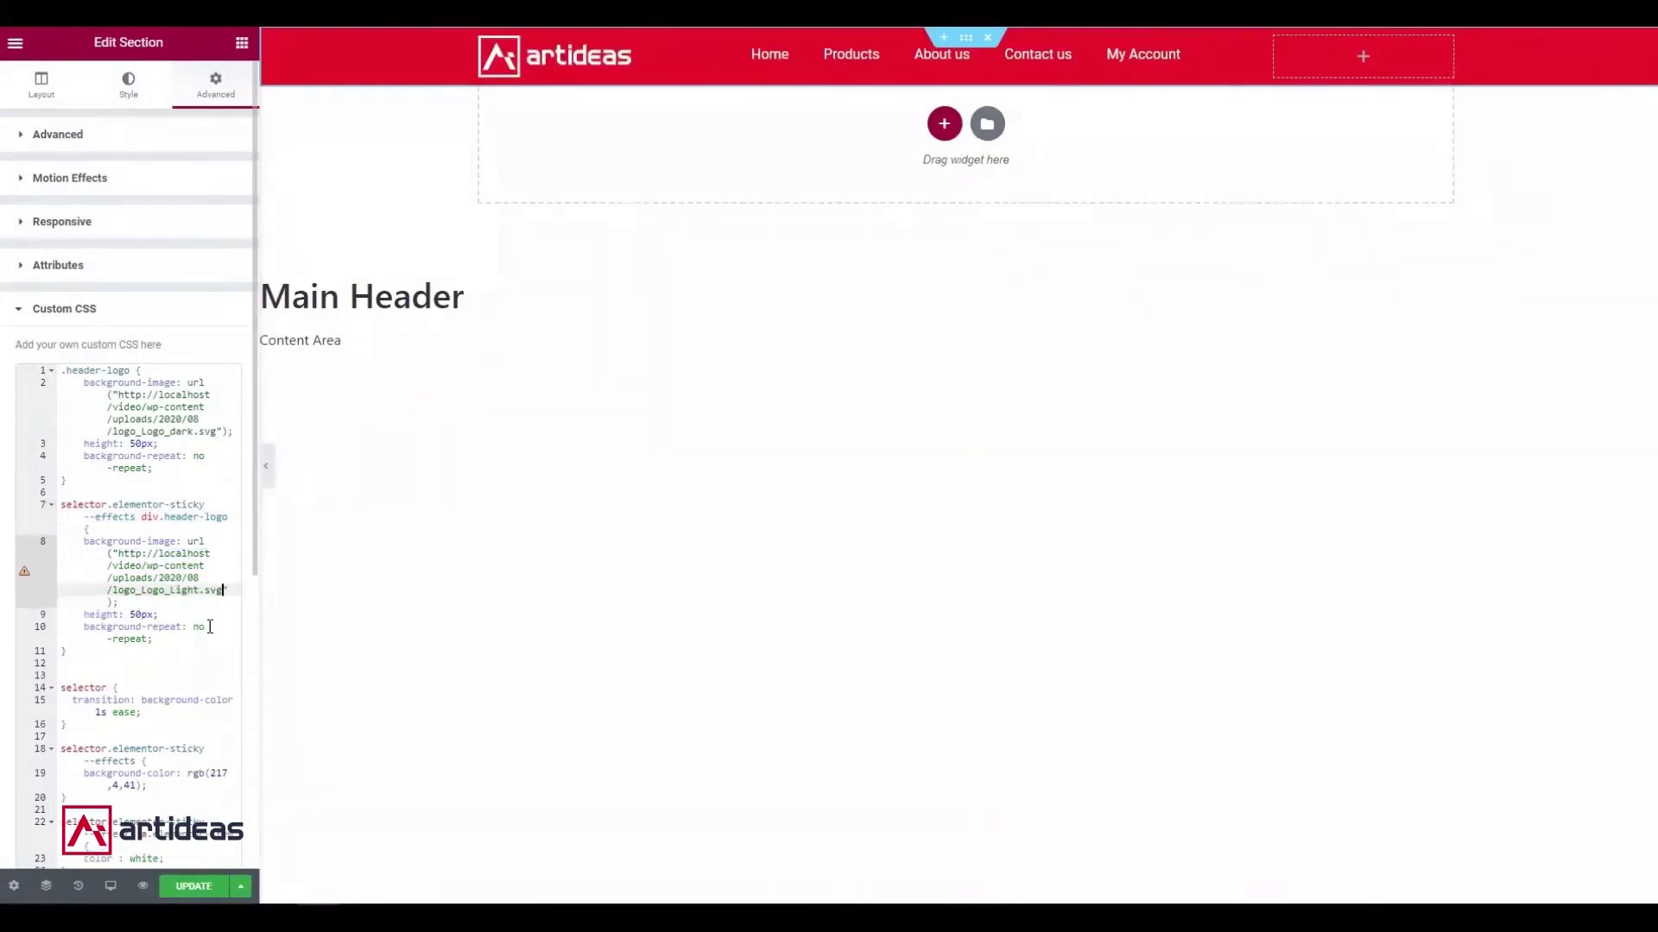
{"action": "left_click", "coordinate": [193, 887]}
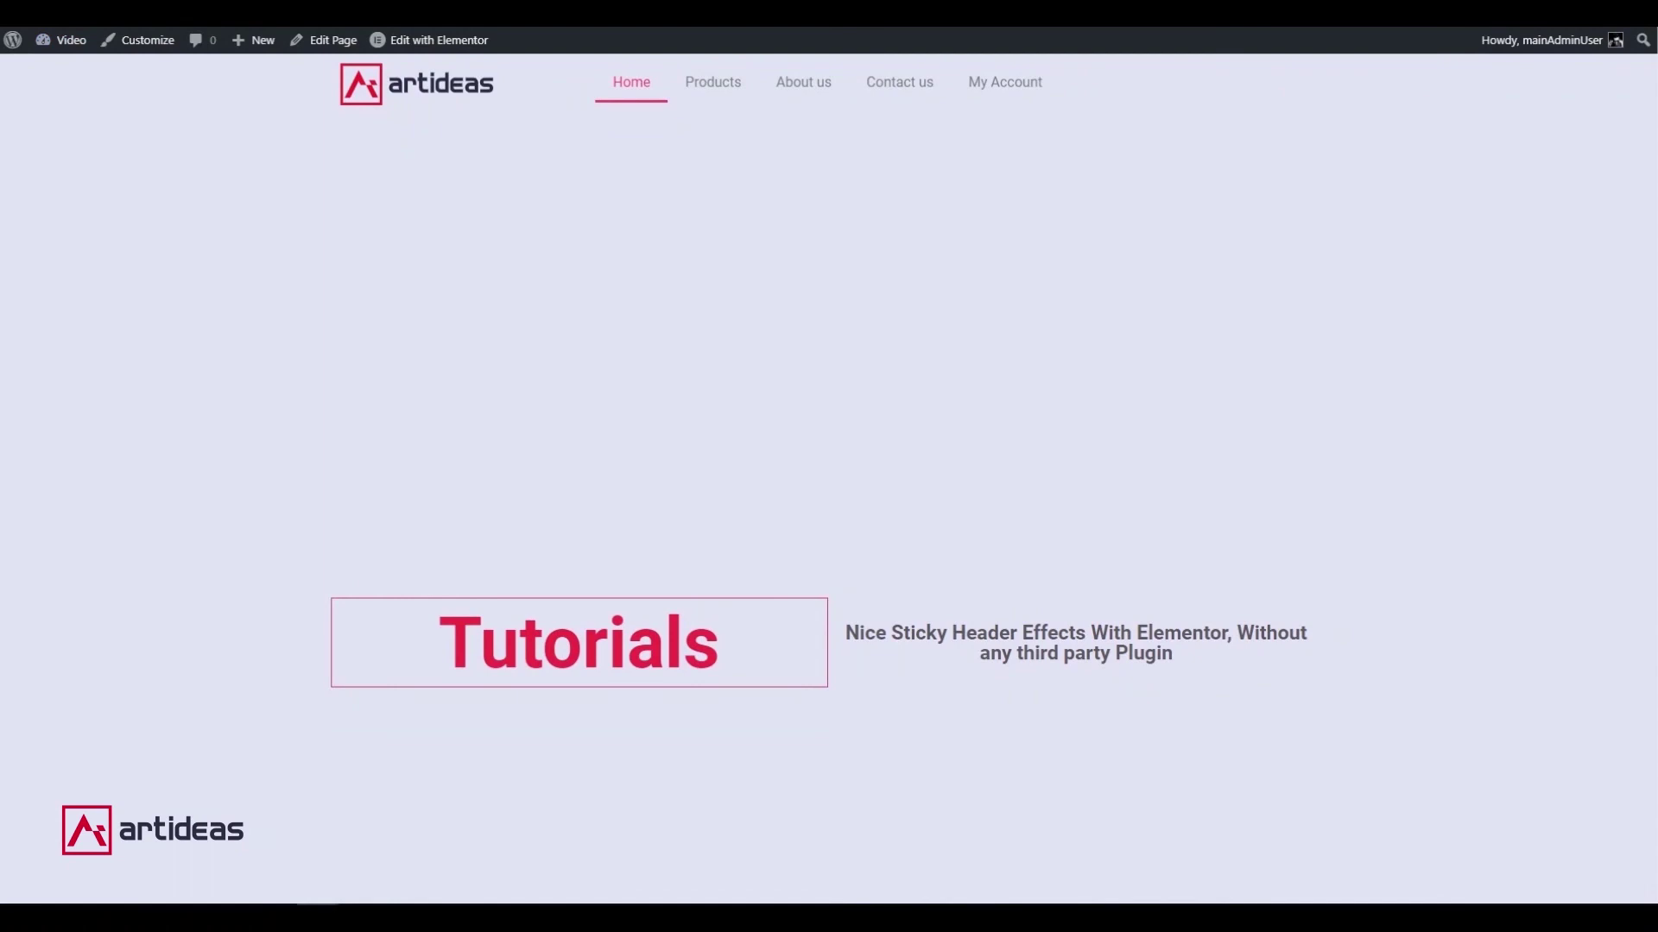
Reload the home page and check the logo change in the sticky header while scrolling up and down.
{"action": "key", "text": "F5"}
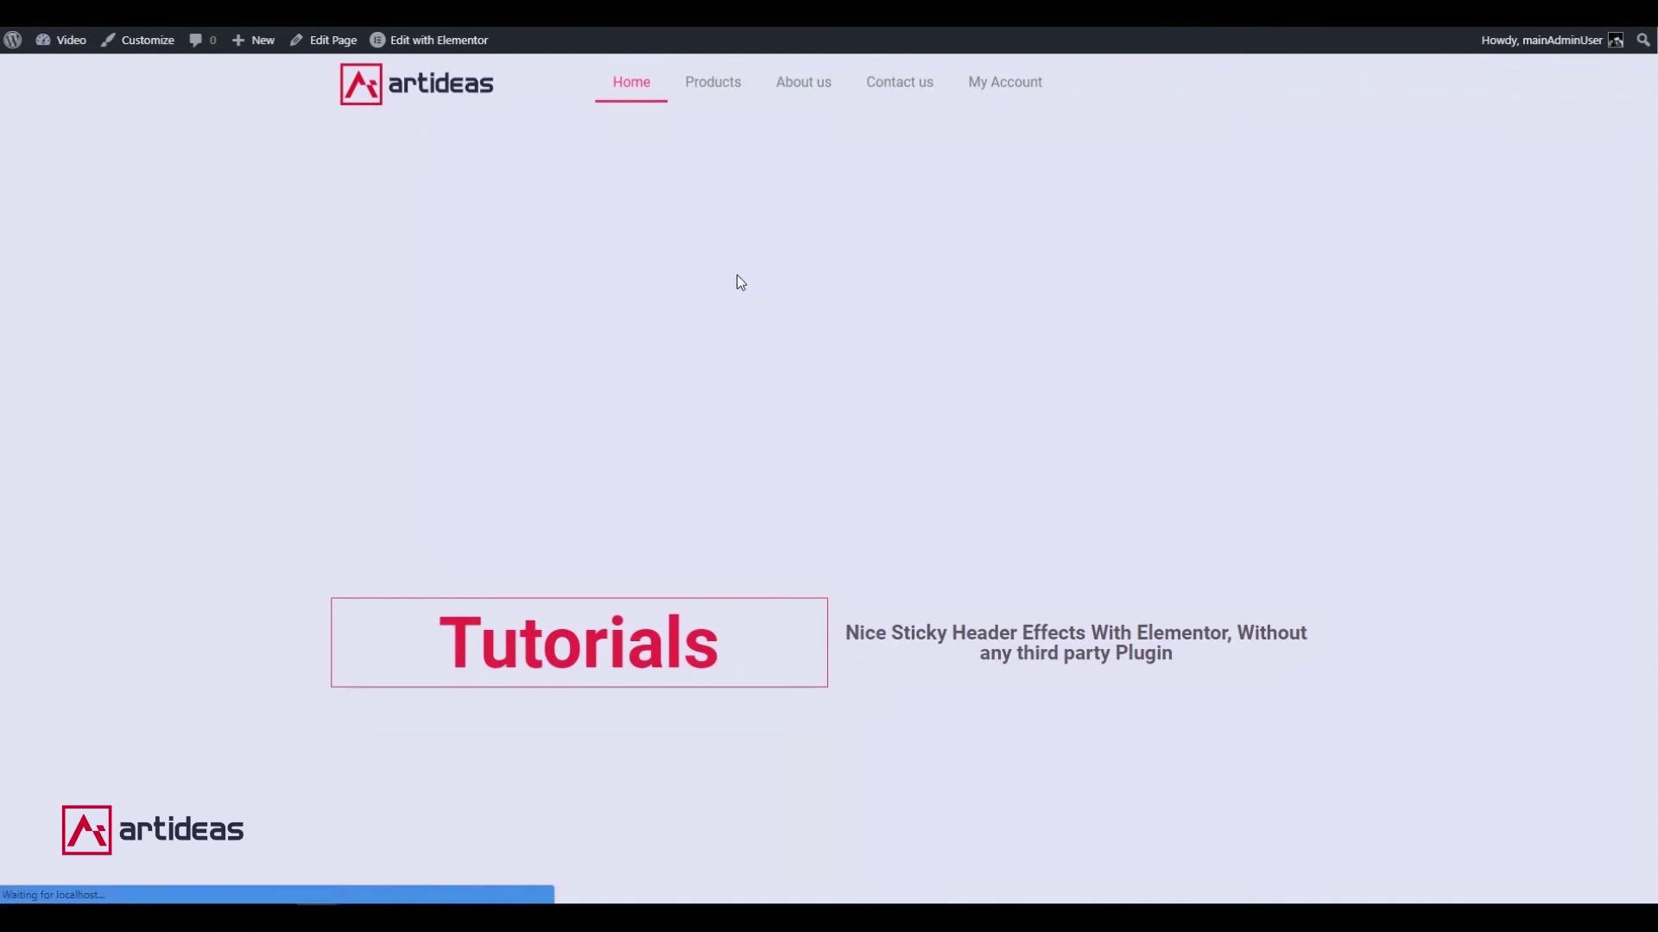
{"action": "scroll", "coordinate": [796, 164], "scroll_direction": "down", "scroll_amount": 3}
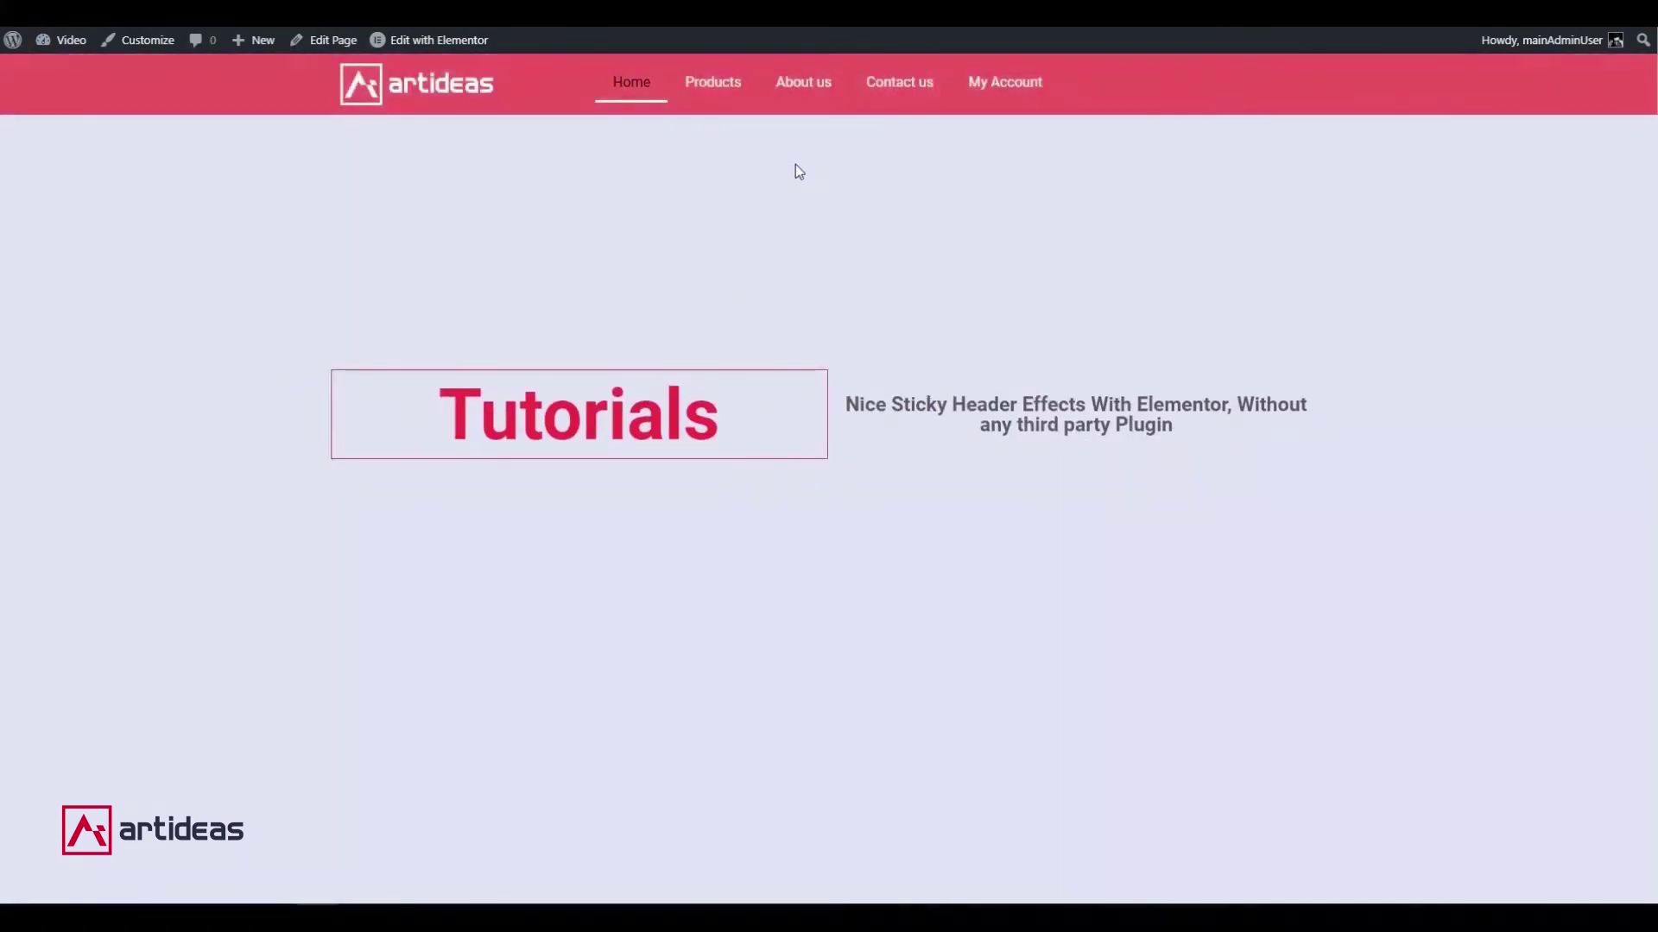
{"action": "scroll", "coordinate": [795, 168], "scroll_direction": "up", "scroll_amount": 3}
{"action": "scroll", "coordinate": [794, 168], "scroll_direction": "down", "scroll_amount": 3}
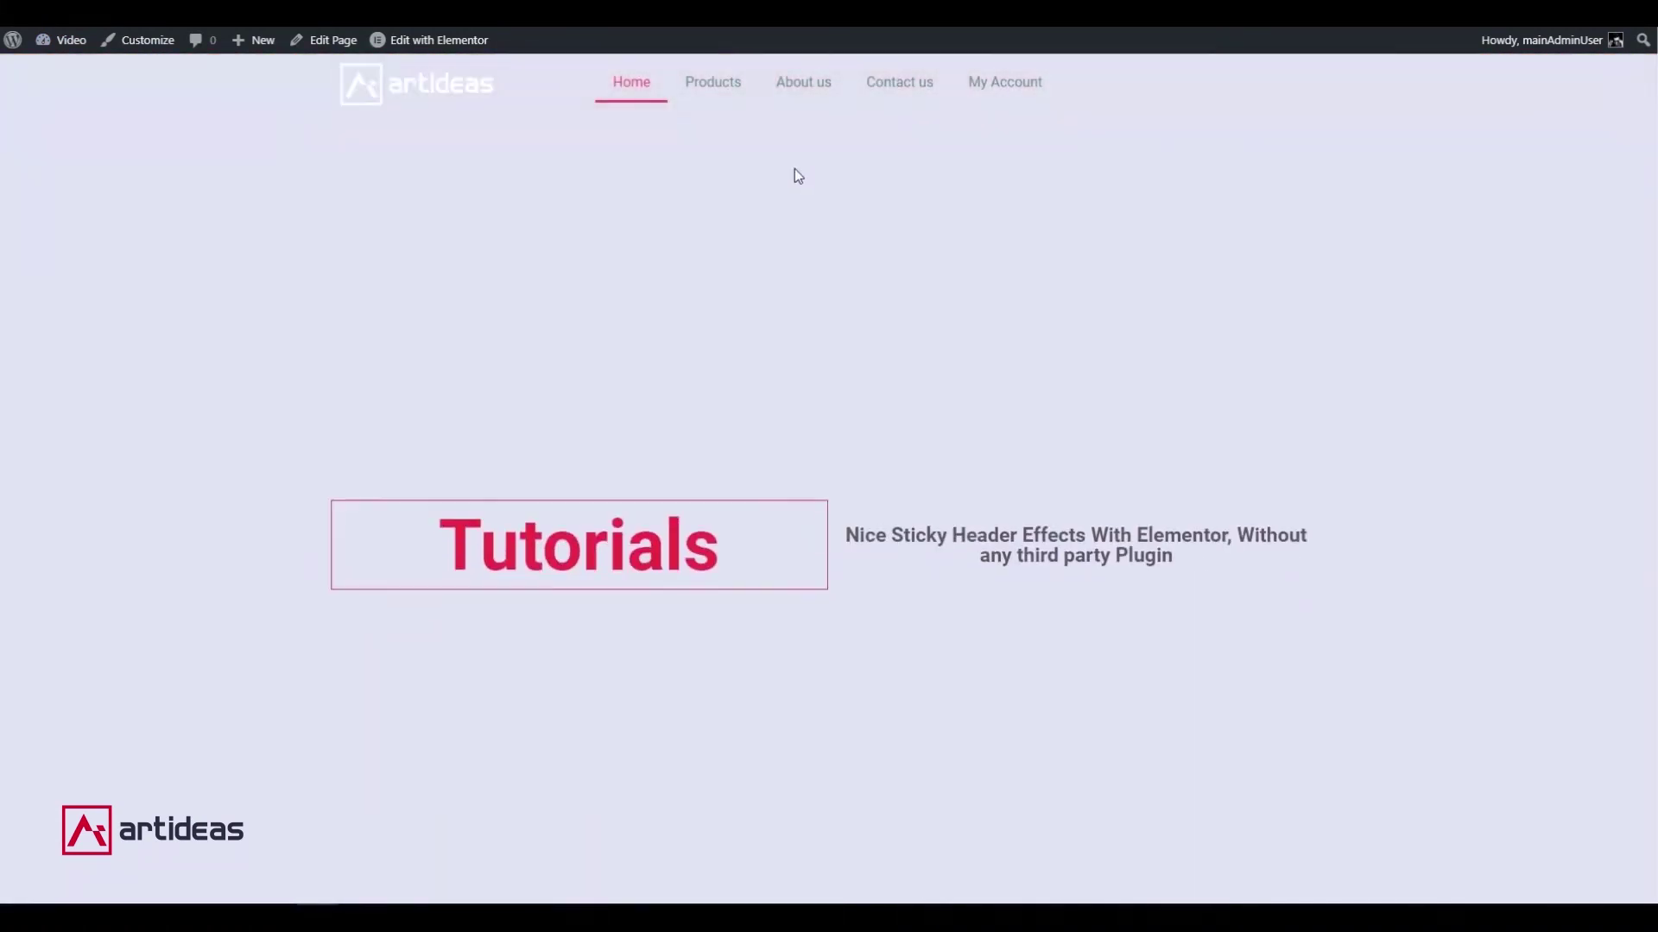
{"action": "scroll", "coordinate": [563, 195], "scroll_direction": "up", "scroll_amount": 3}
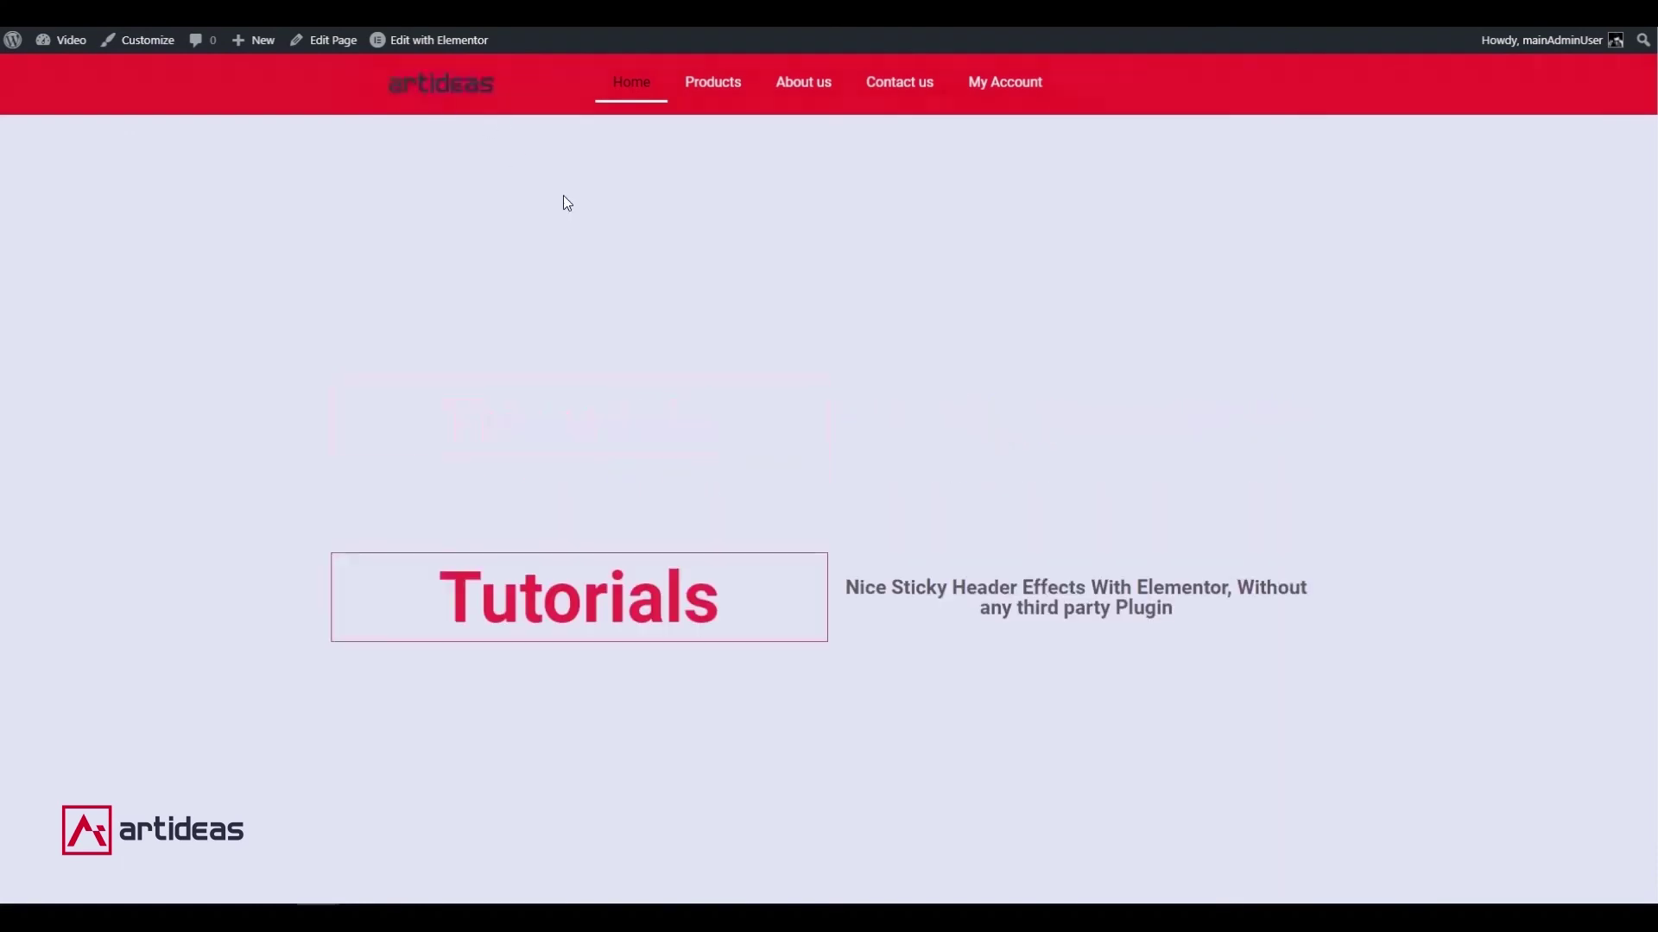
{"action": "scroll", "coordinate": [563, 195], "scroll_direction": "down", "scroll_amount": 3}
{"action": "scroll", "coordinate": [562, 195], "scroll_direction": "up", "scroll_amount": 2}
{"action": "scroll", "coordinate": [563, 199], "scroll_direction": "up", "scroll_amount": 1}
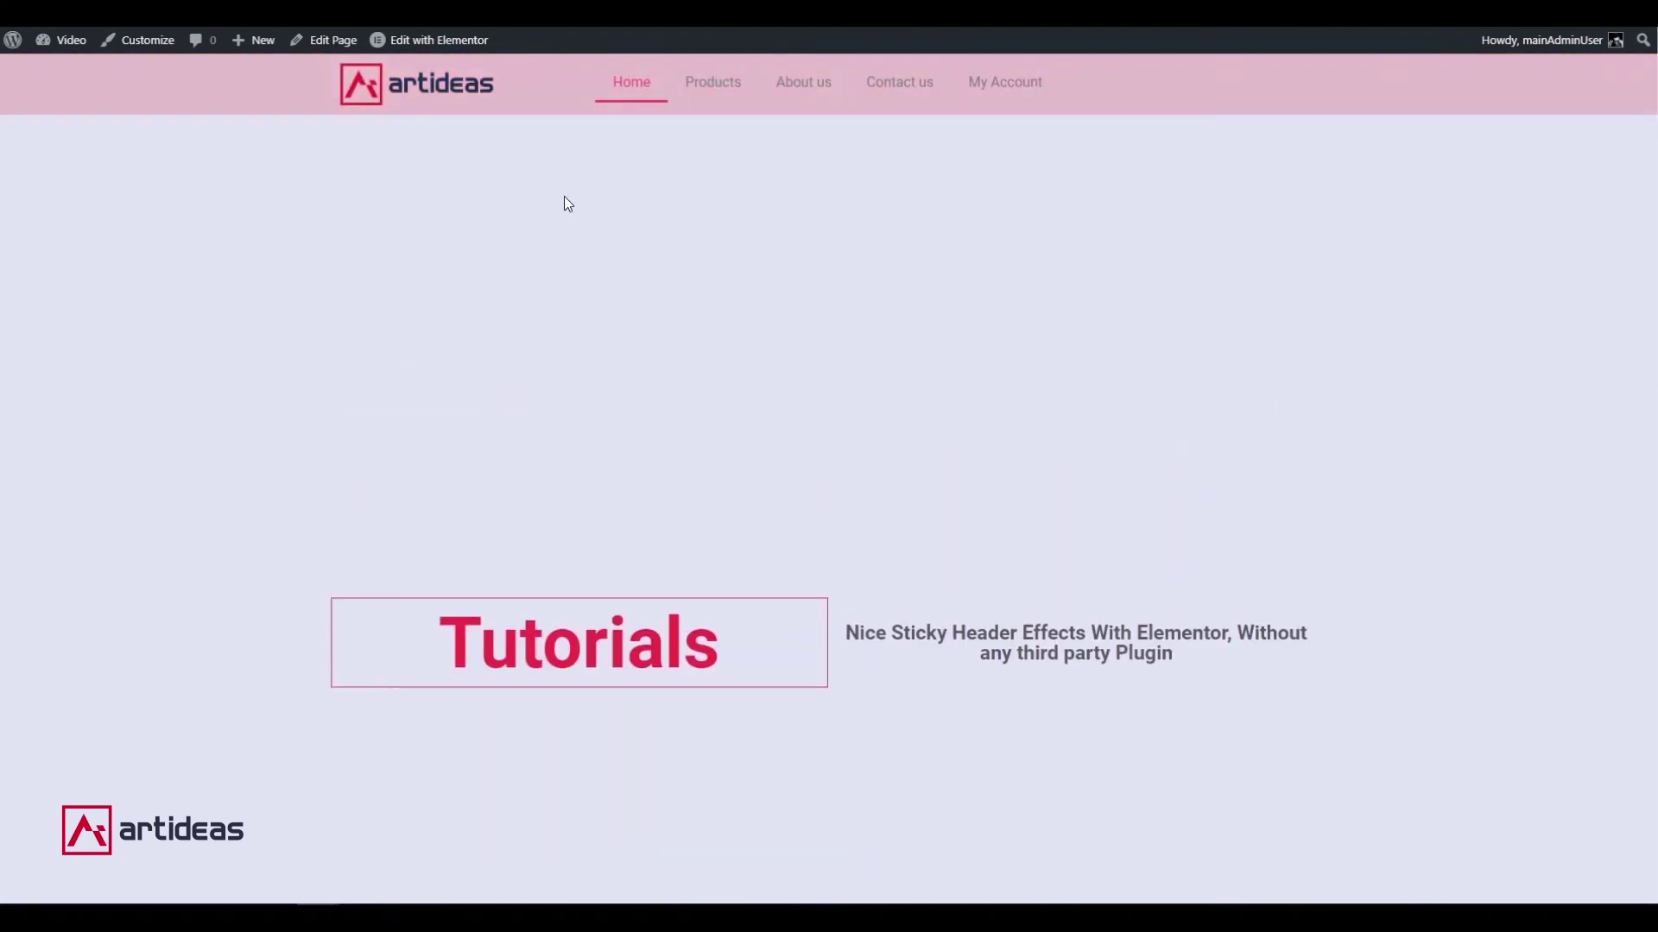
{"action": "scroll", "coordinate": [563, 200], "scroll_direction": "down", "scroll_amount": 3}
{"action": "scroll", "coordinate": [564, 200], "scroll_direction": "up", "scroll_amount": 1}
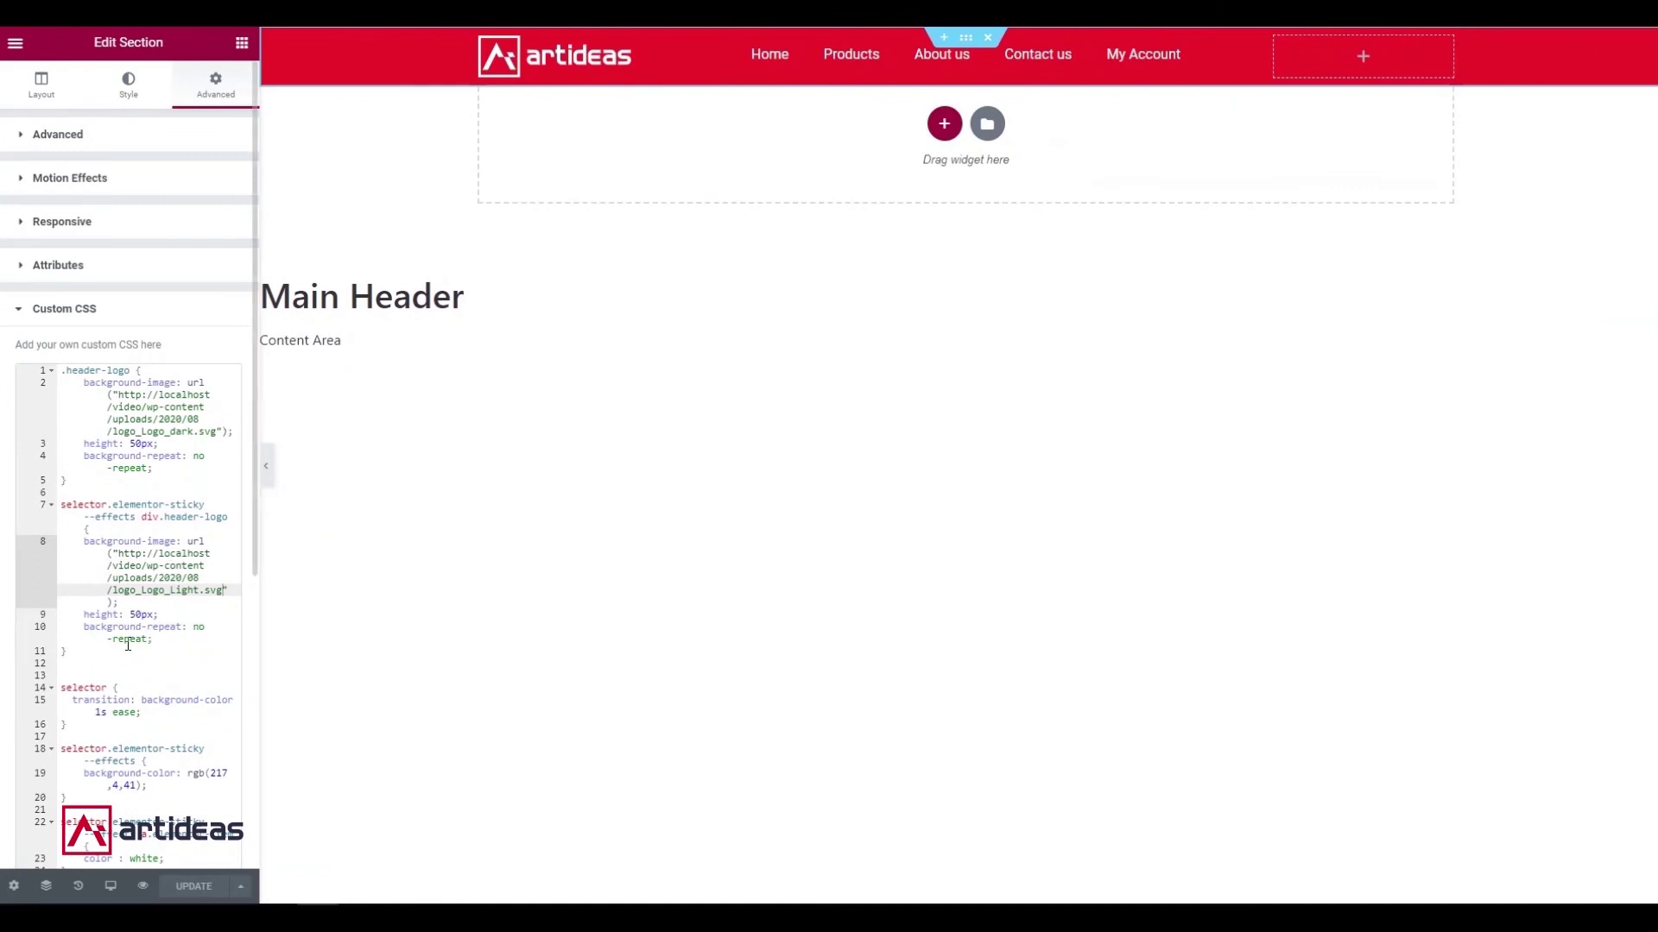
Remove the extra blank line above the selector rule that holds the background-color transition.
{"action": "left_click", "coordinate": [94, 653]}
{"action": "left_click", "coordinate": [77, 675]}
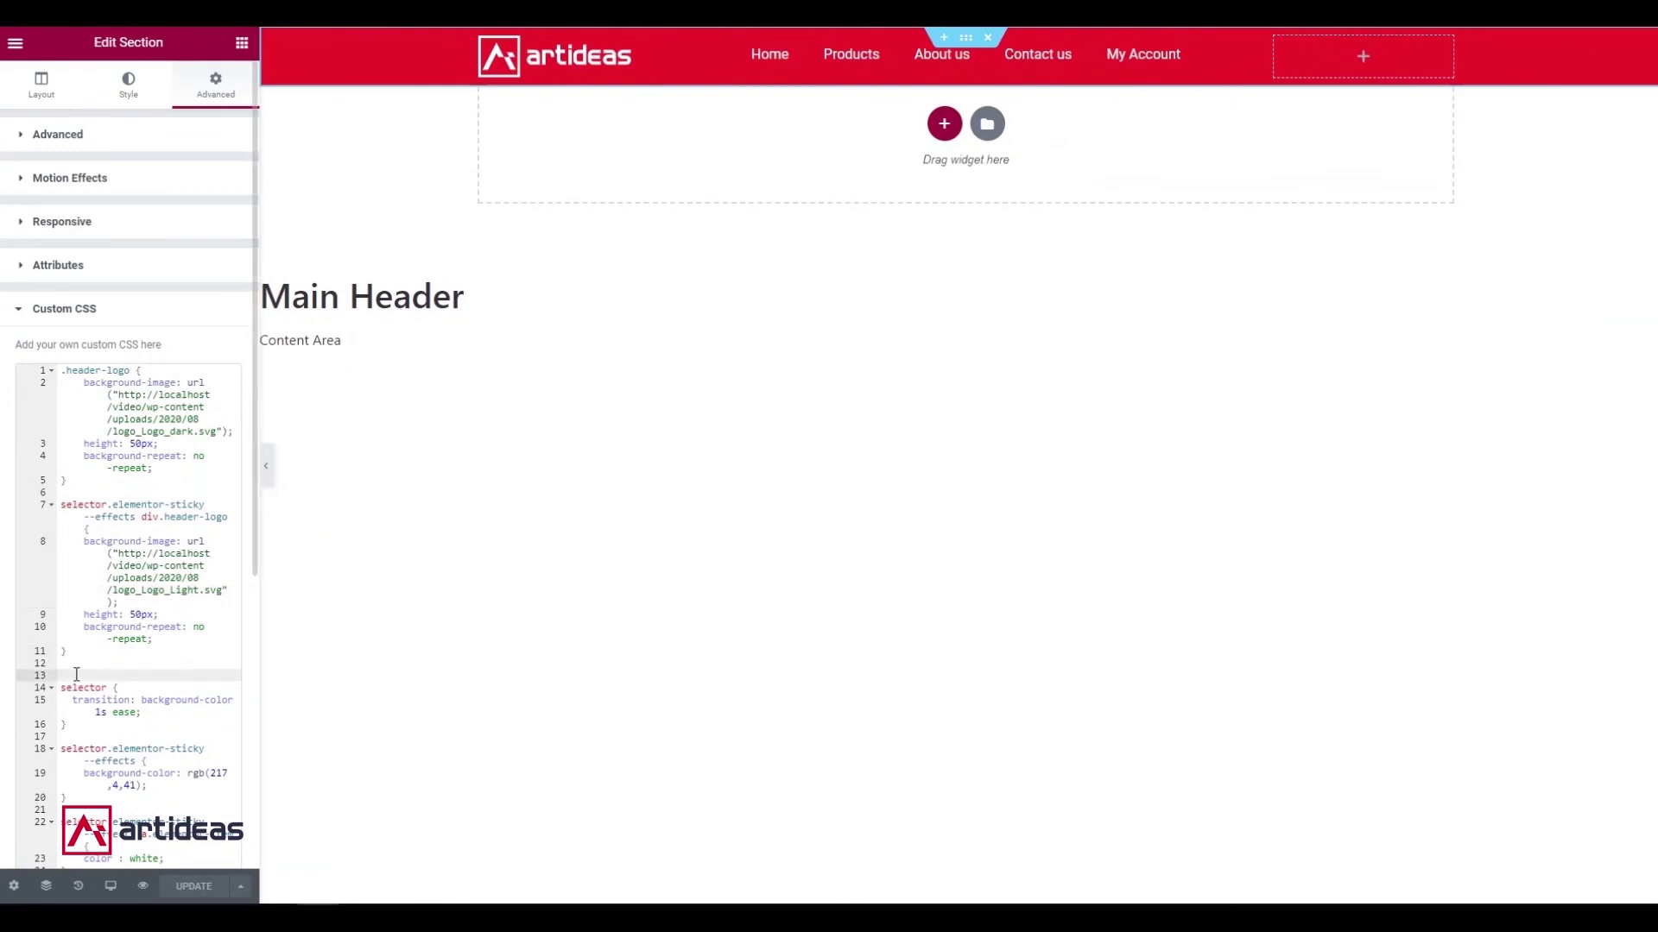
{"action": "key", "text": "BackSpace"}
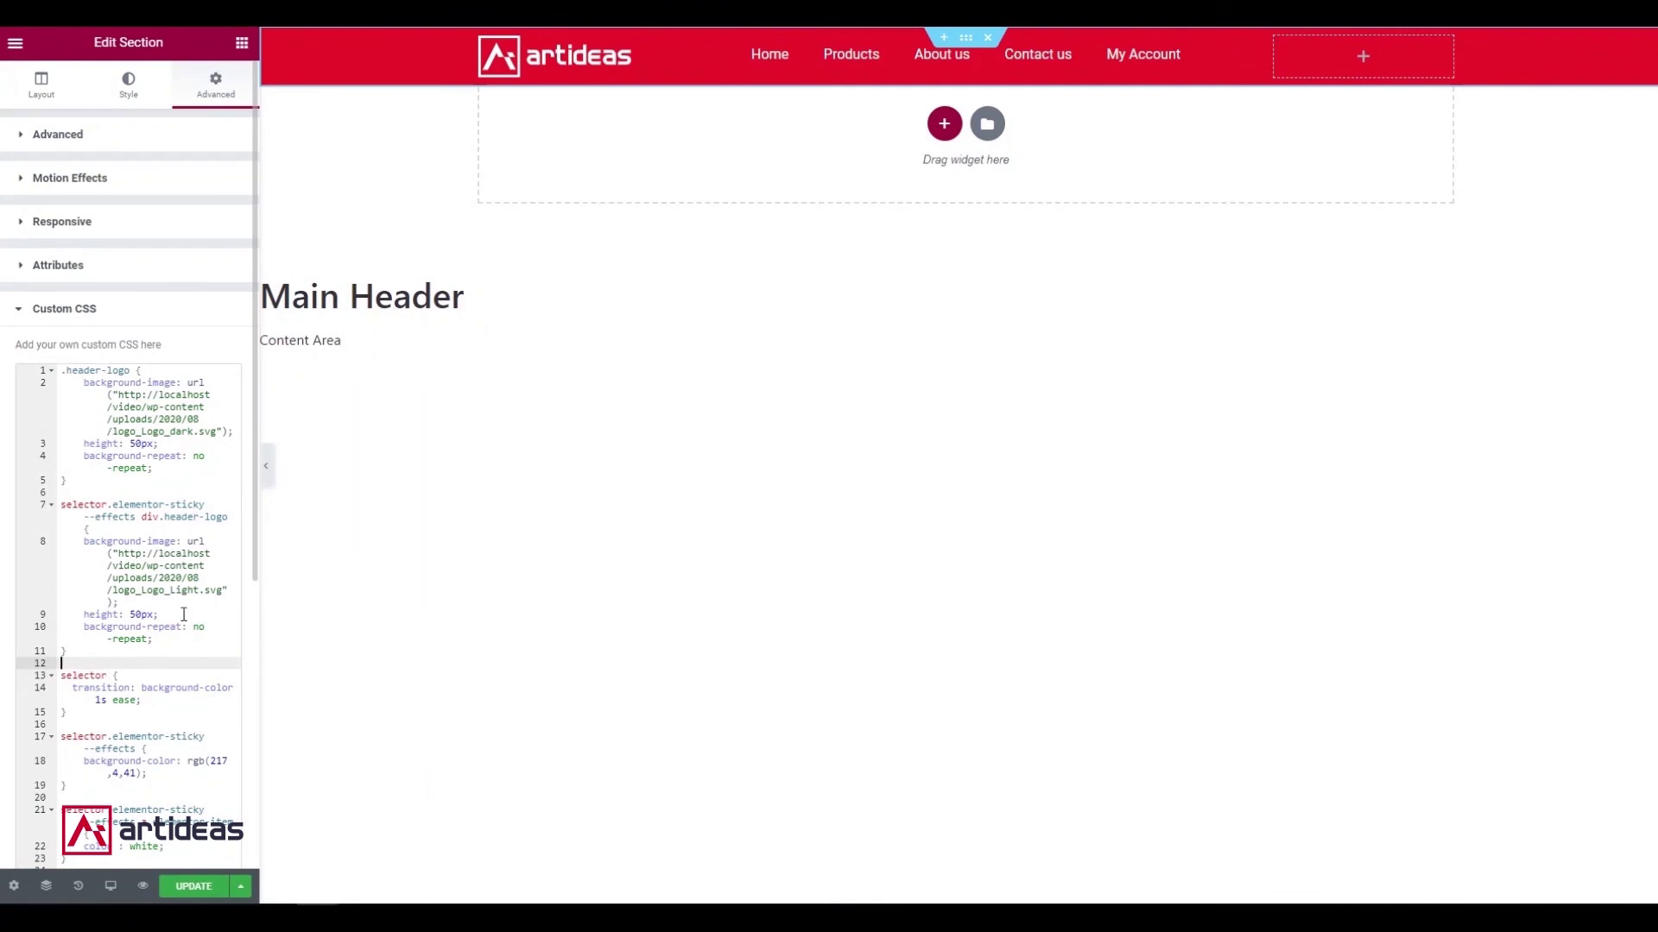
Add the declaration transition: background 1s ease; to the sticky div.header-logo rule and update the template.
{"action": "left_click", "coordinate": [177, 639]}
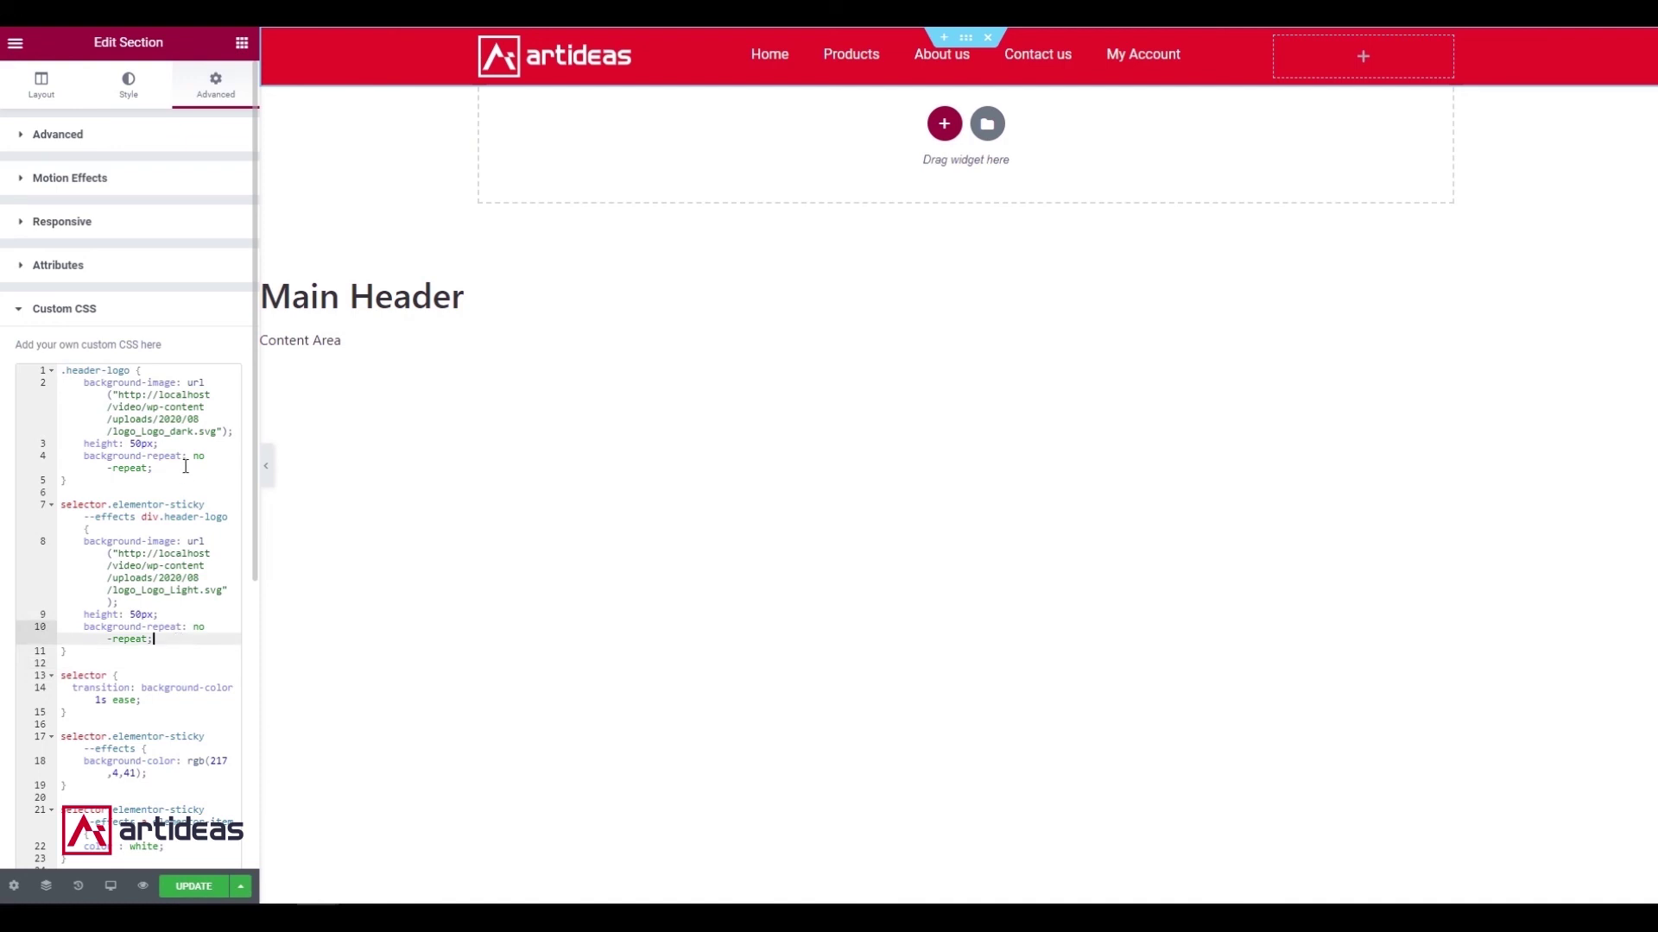
{"action": "left_click", "coordinate": [185, 467]}
{"action": "left_click", "coordinate": [172, 642]}
{"action": "key", "text": "Return"}
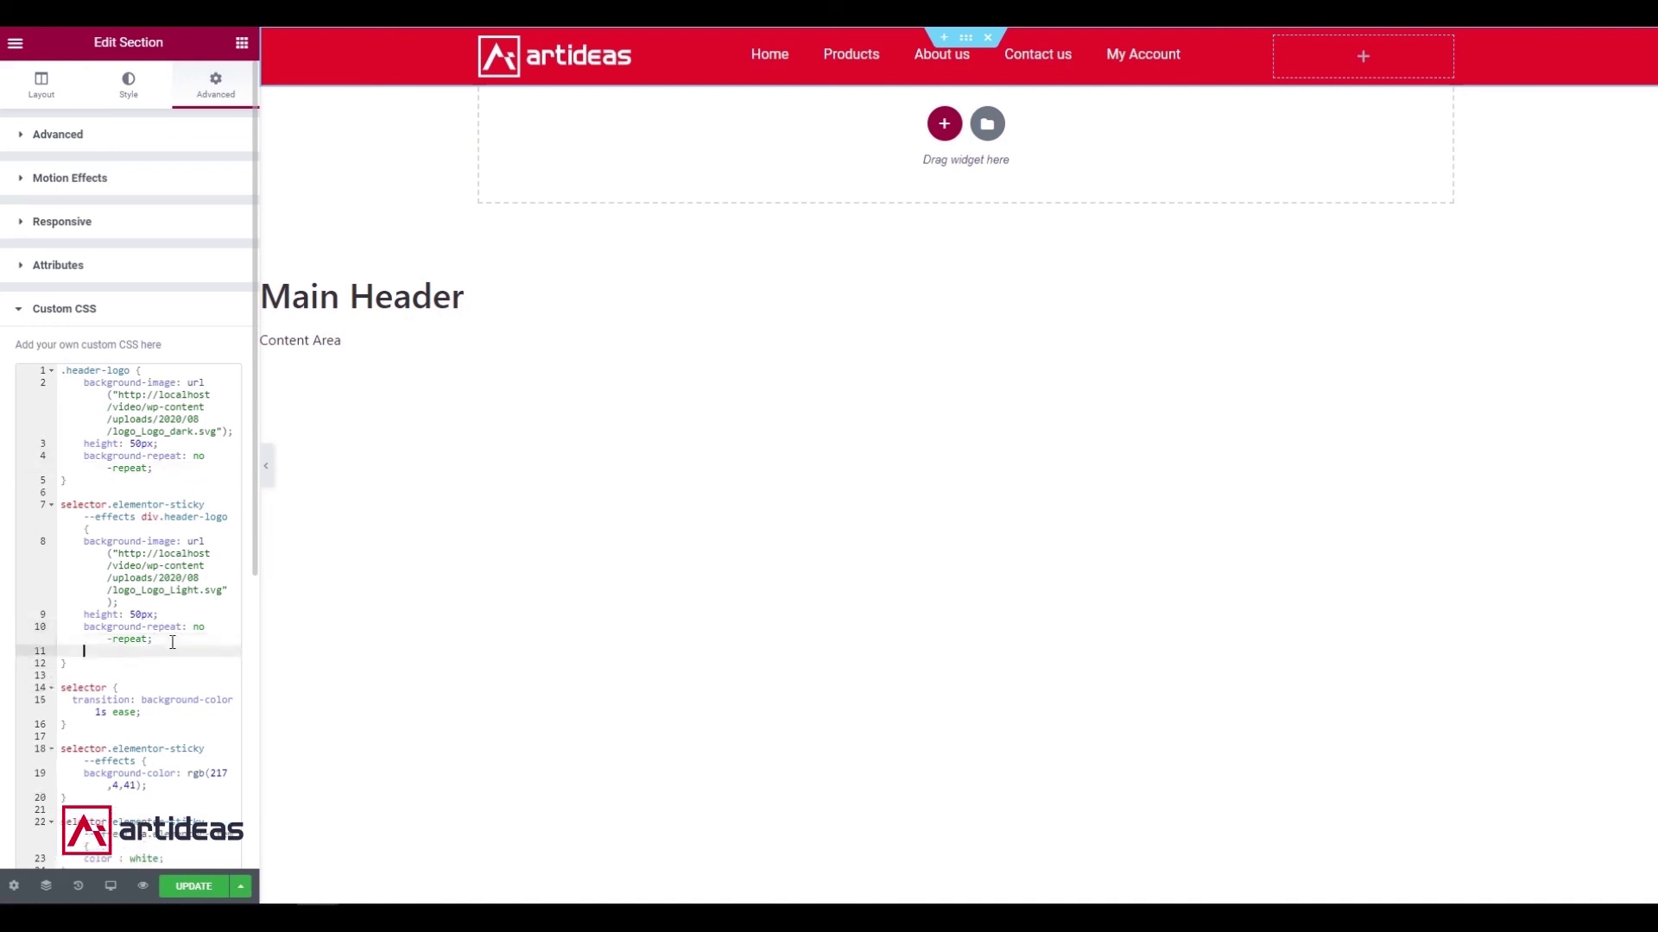
{"action": "type", "text": "tran"}
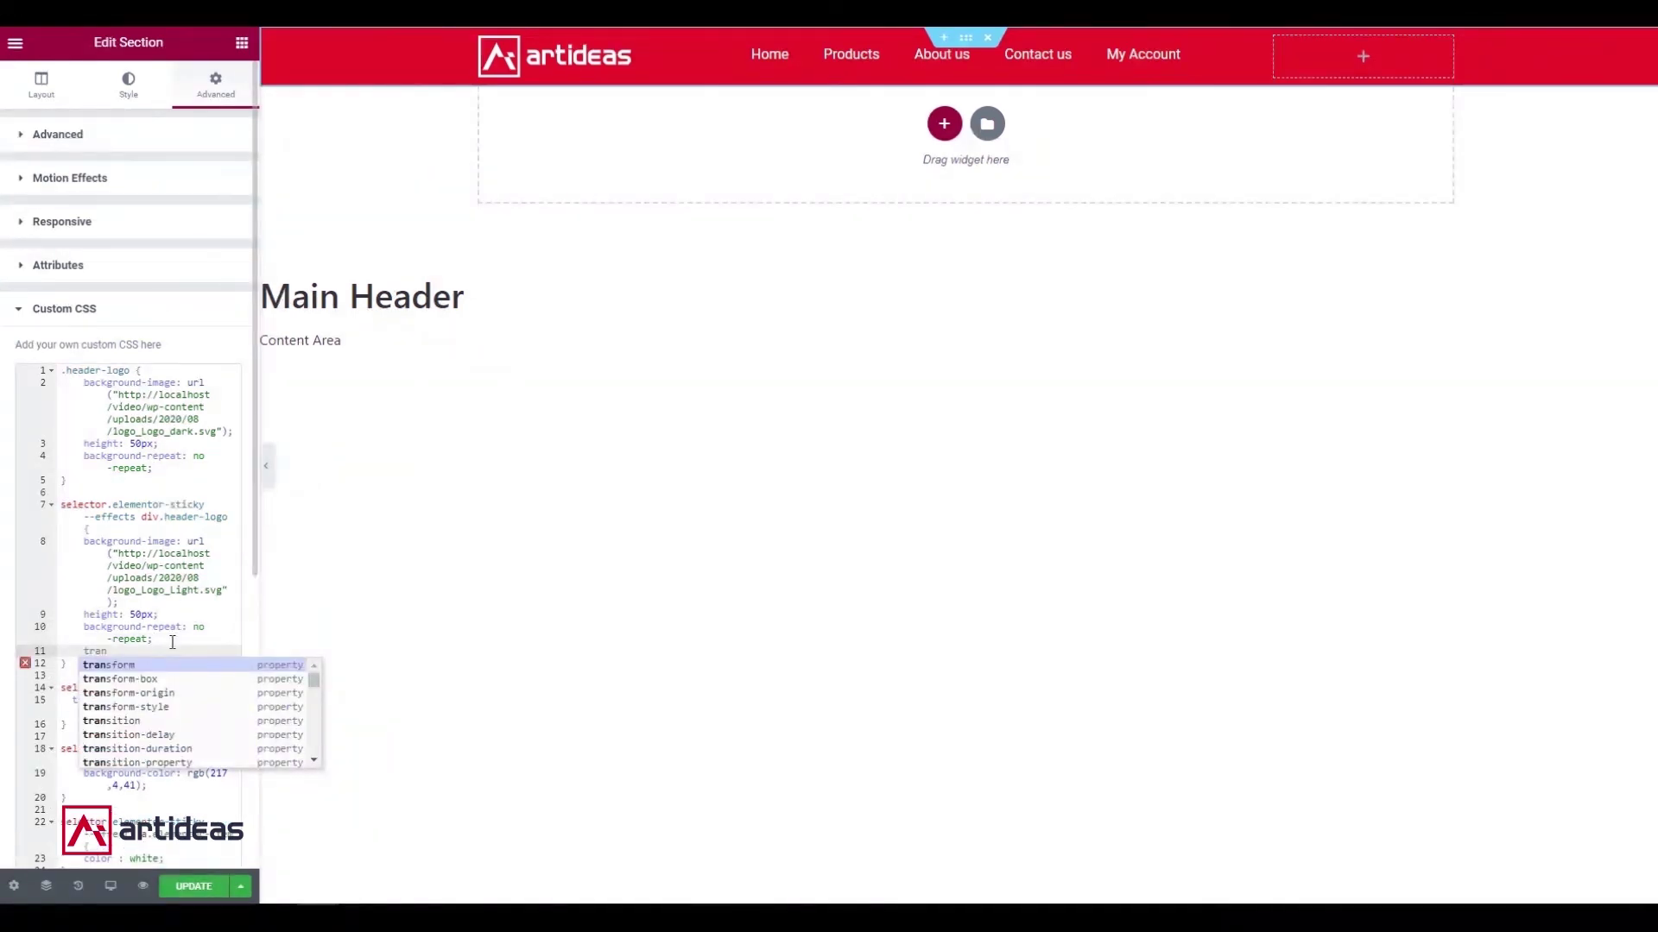
{"action": "type", "text": "si"}
{"action": "key", "text": "Return"}
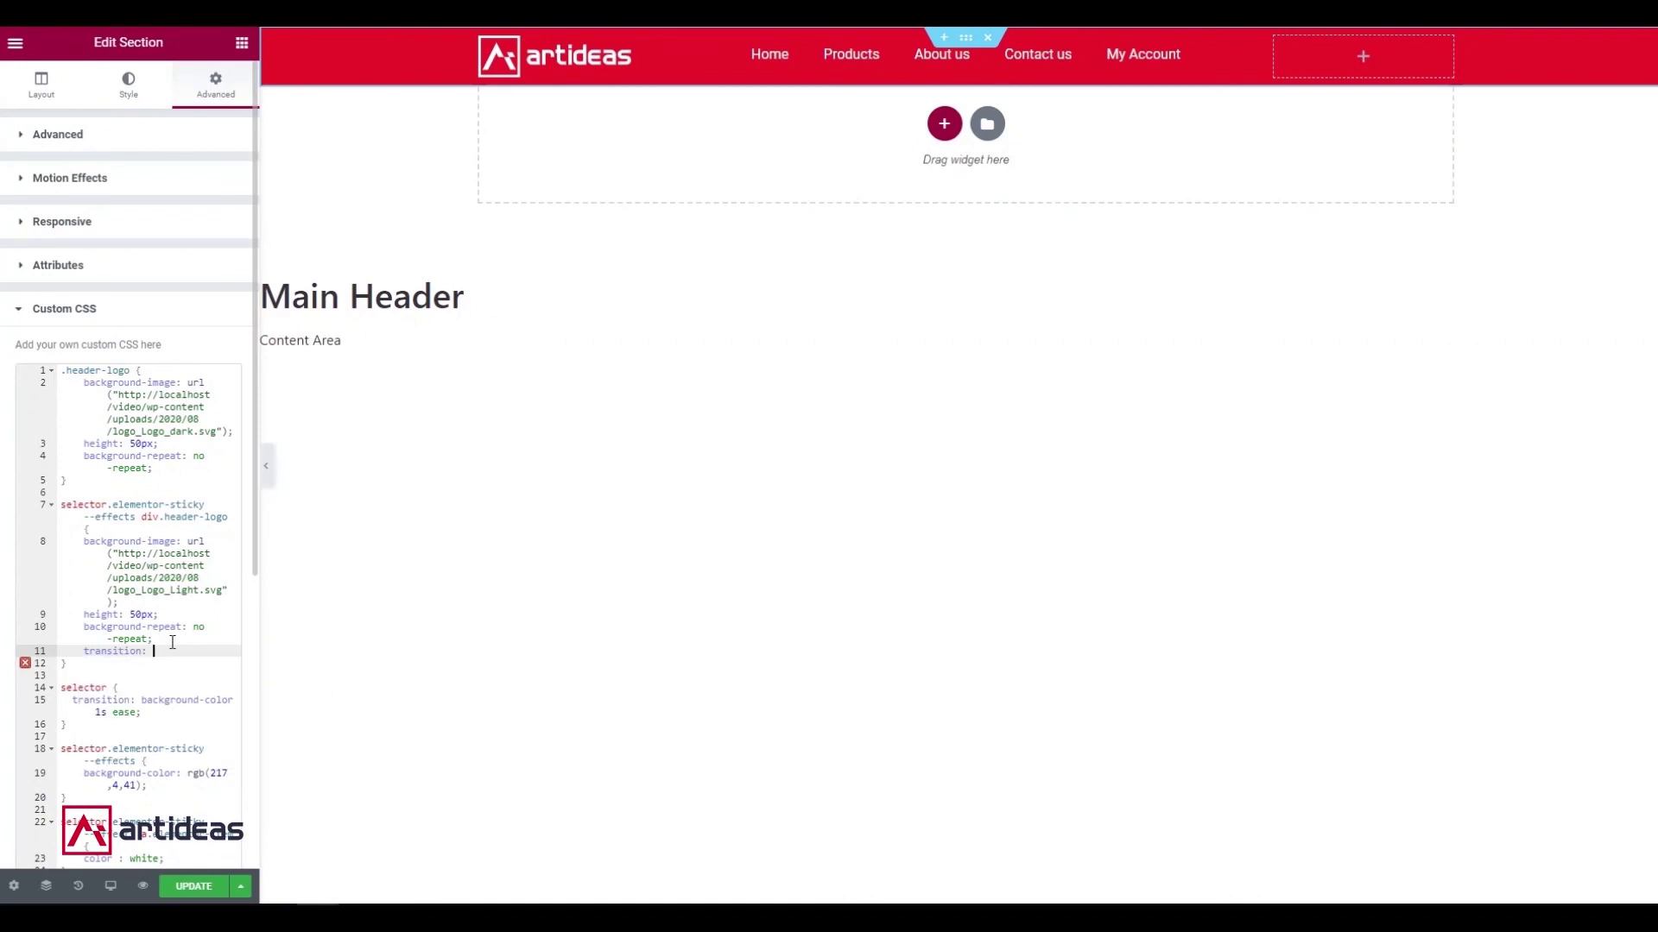
{"action": "type", "text": "back"}
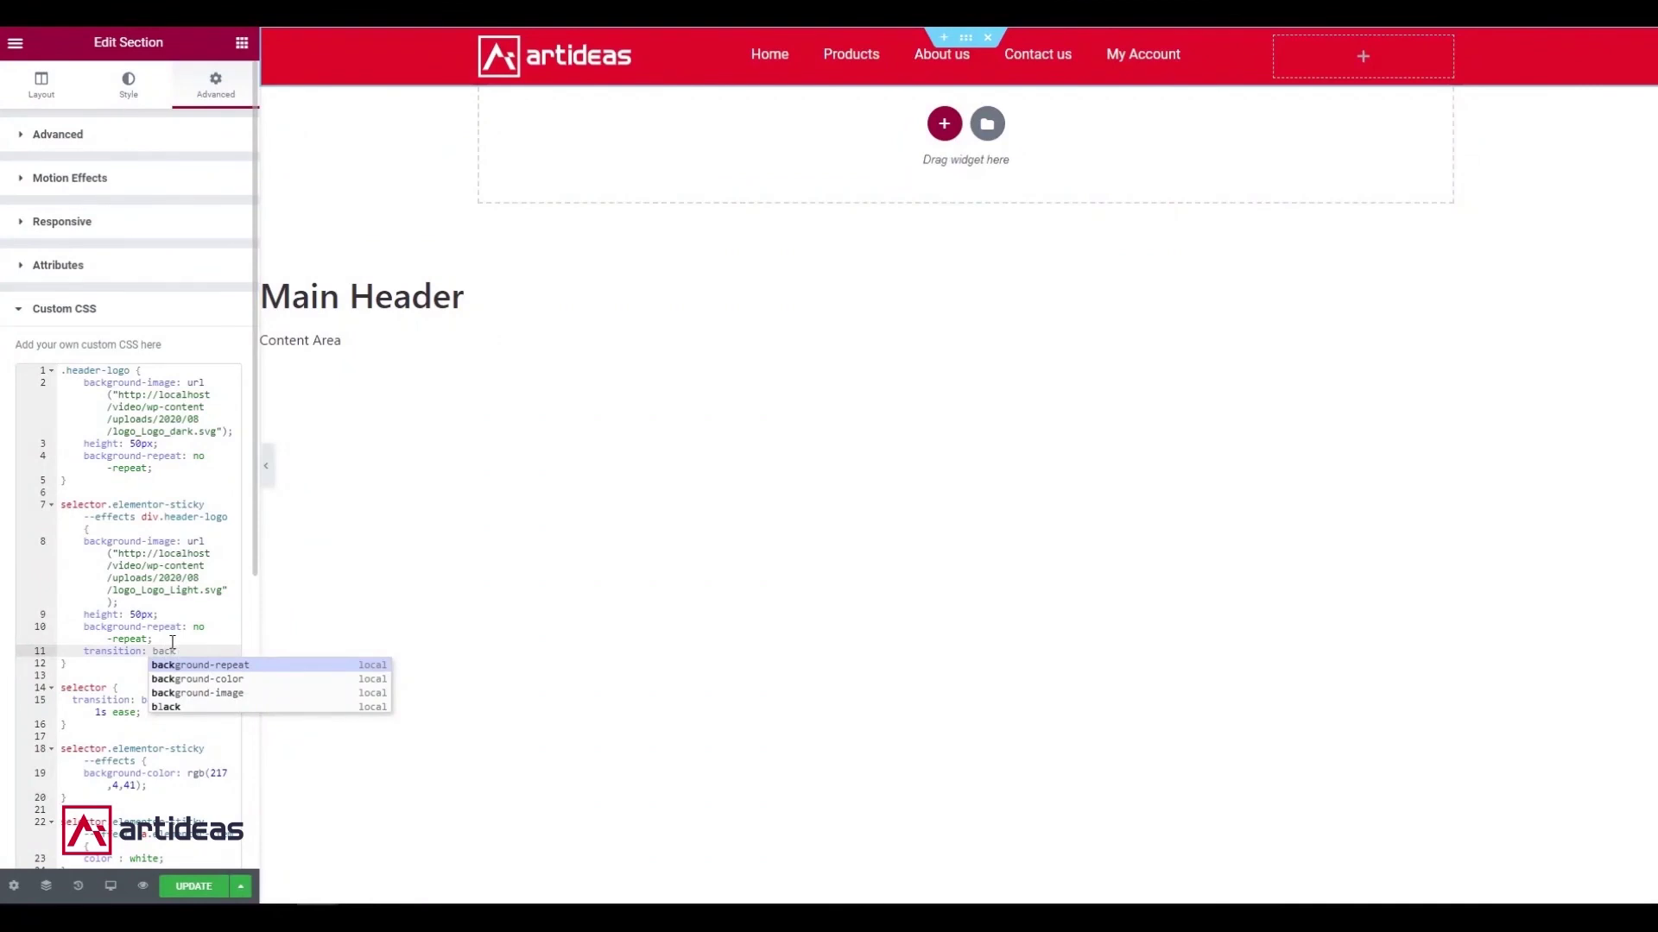
{"action": "type", "text": "ground"}
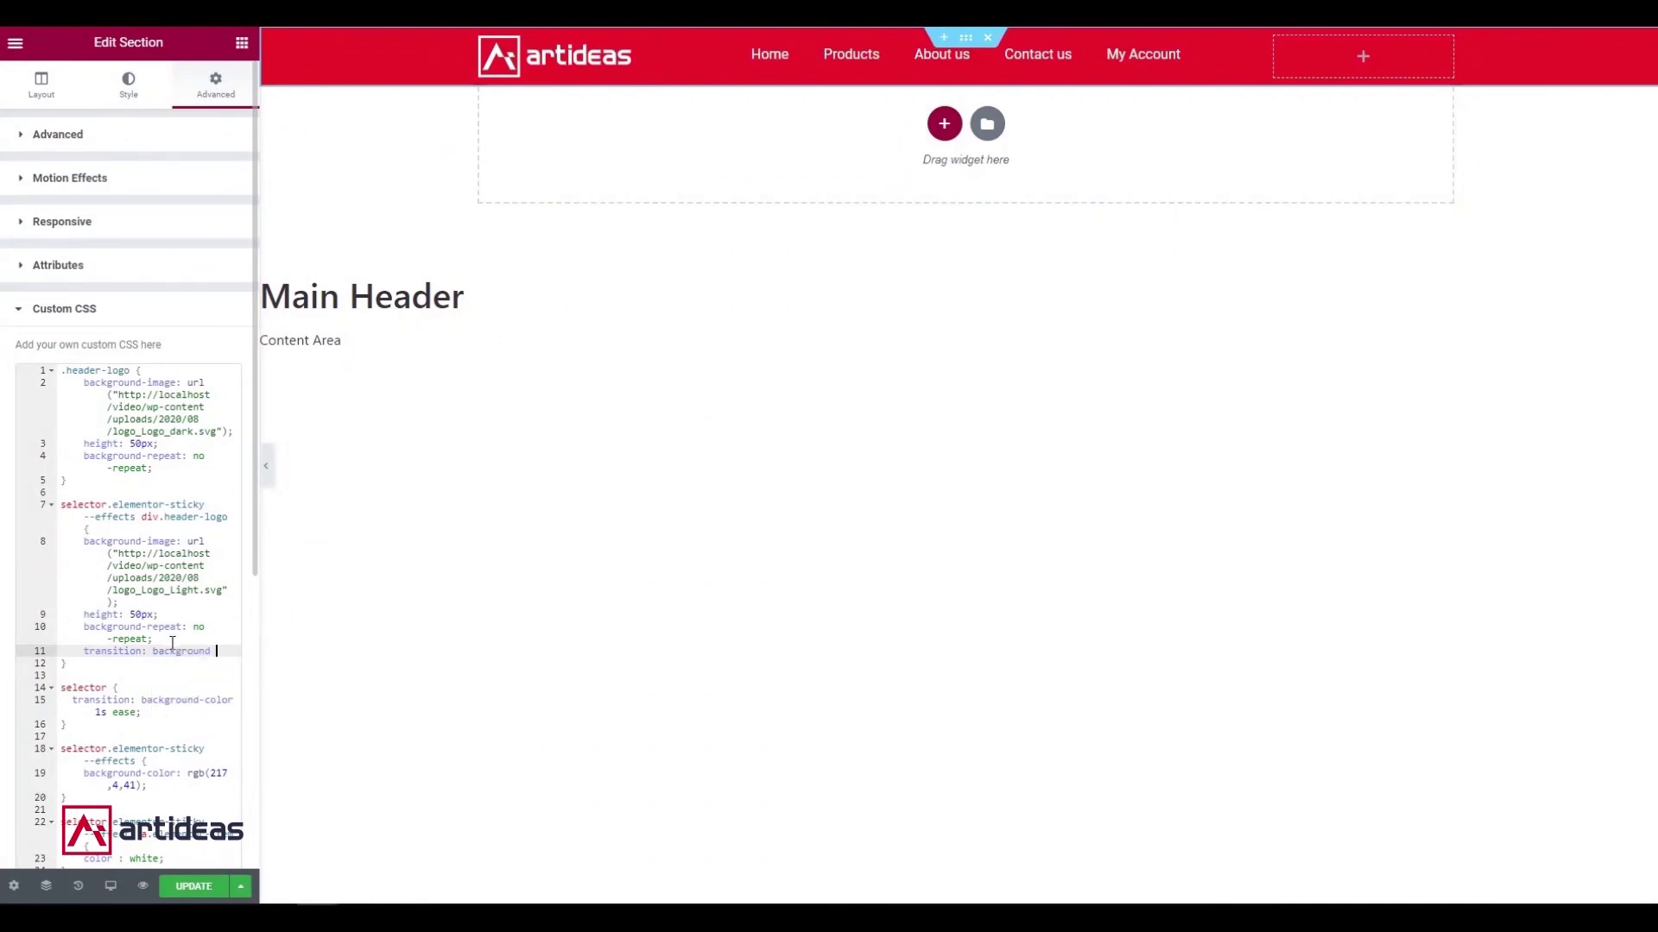
{"action": "scroll", "coordinate": [173, 643], "scroll_direction": "down", "scroll_amount": 2}
{"action": "type", "text": "1"}
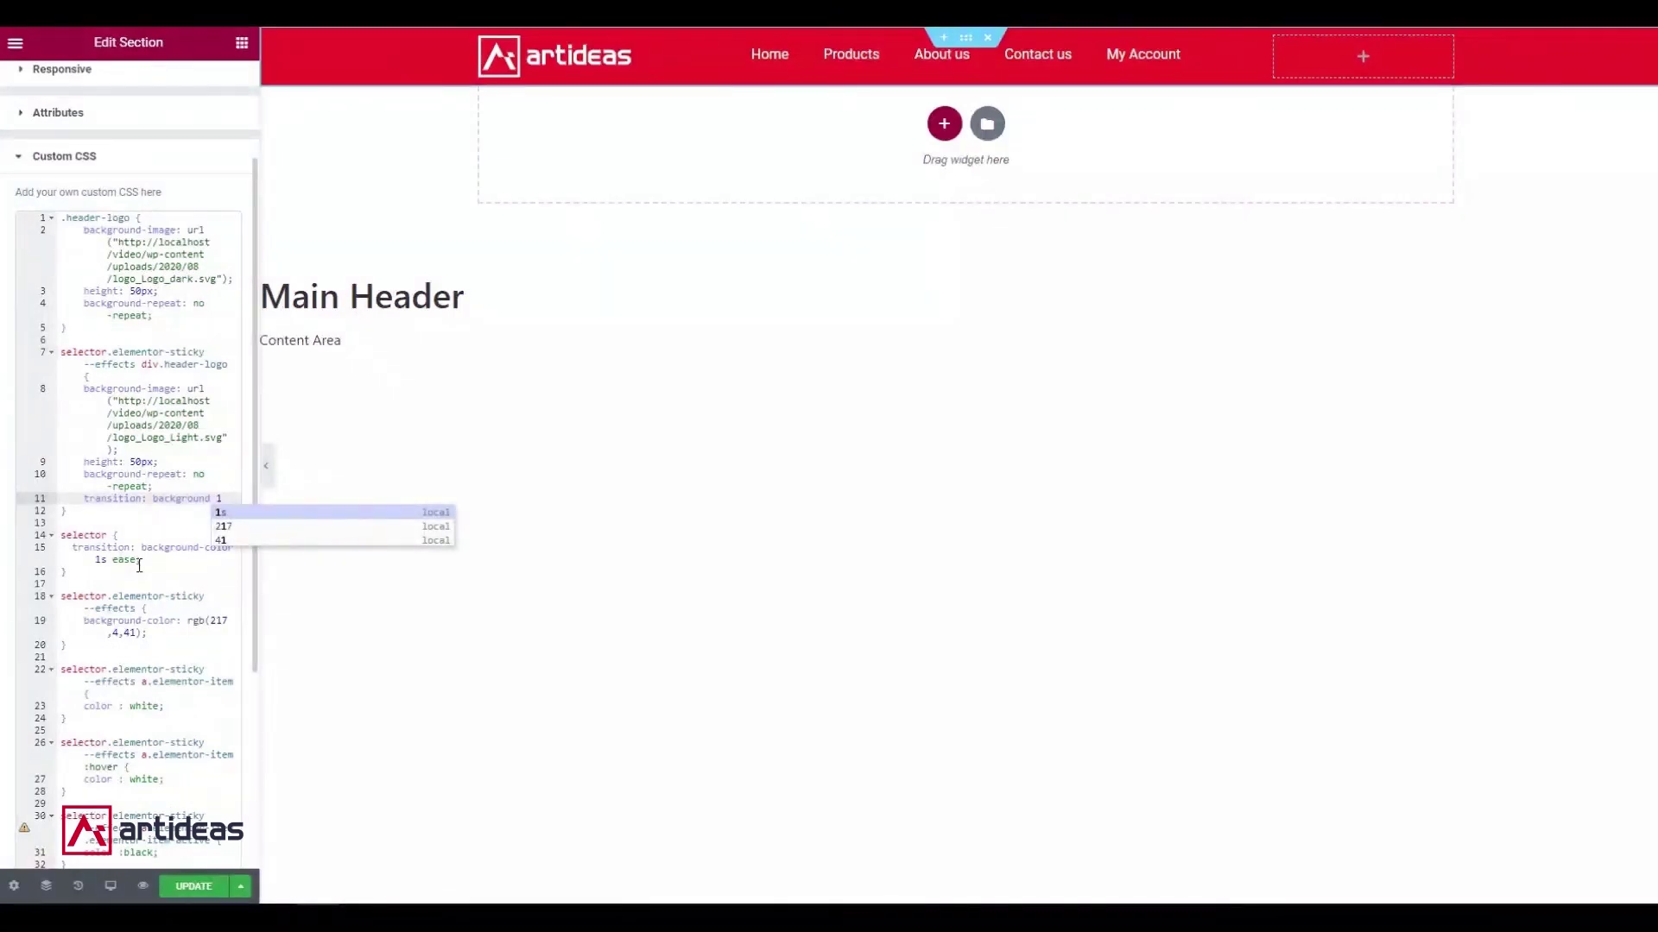
{"action": "type", "text": "s"}
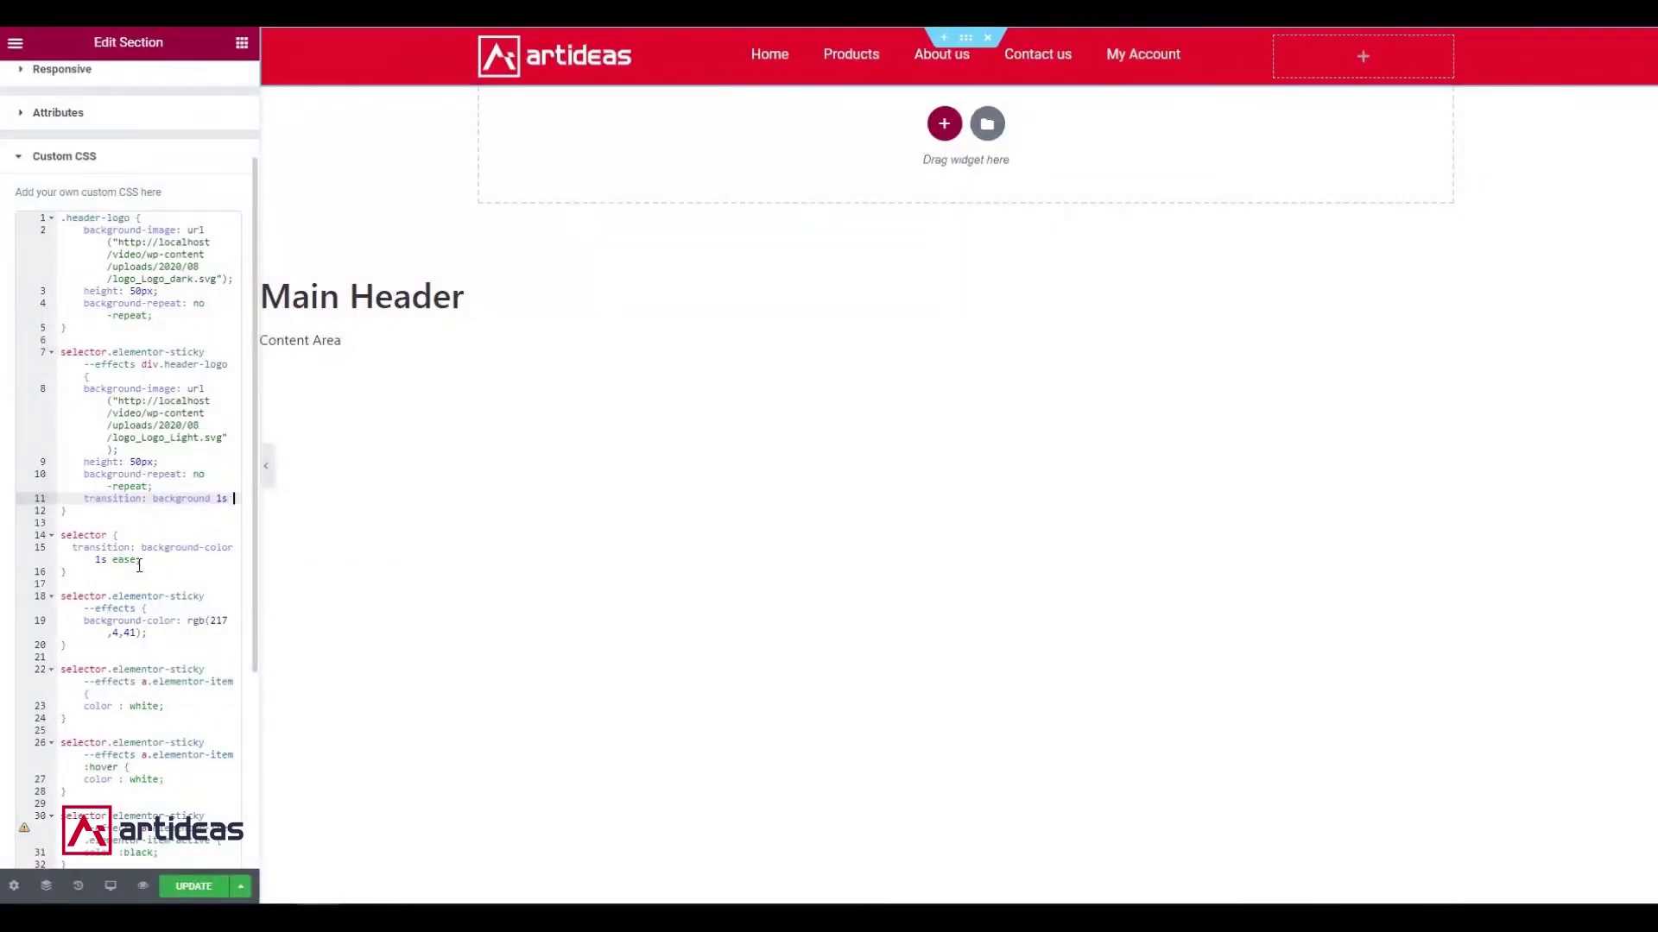
{"action": "type", "text": " ease"}
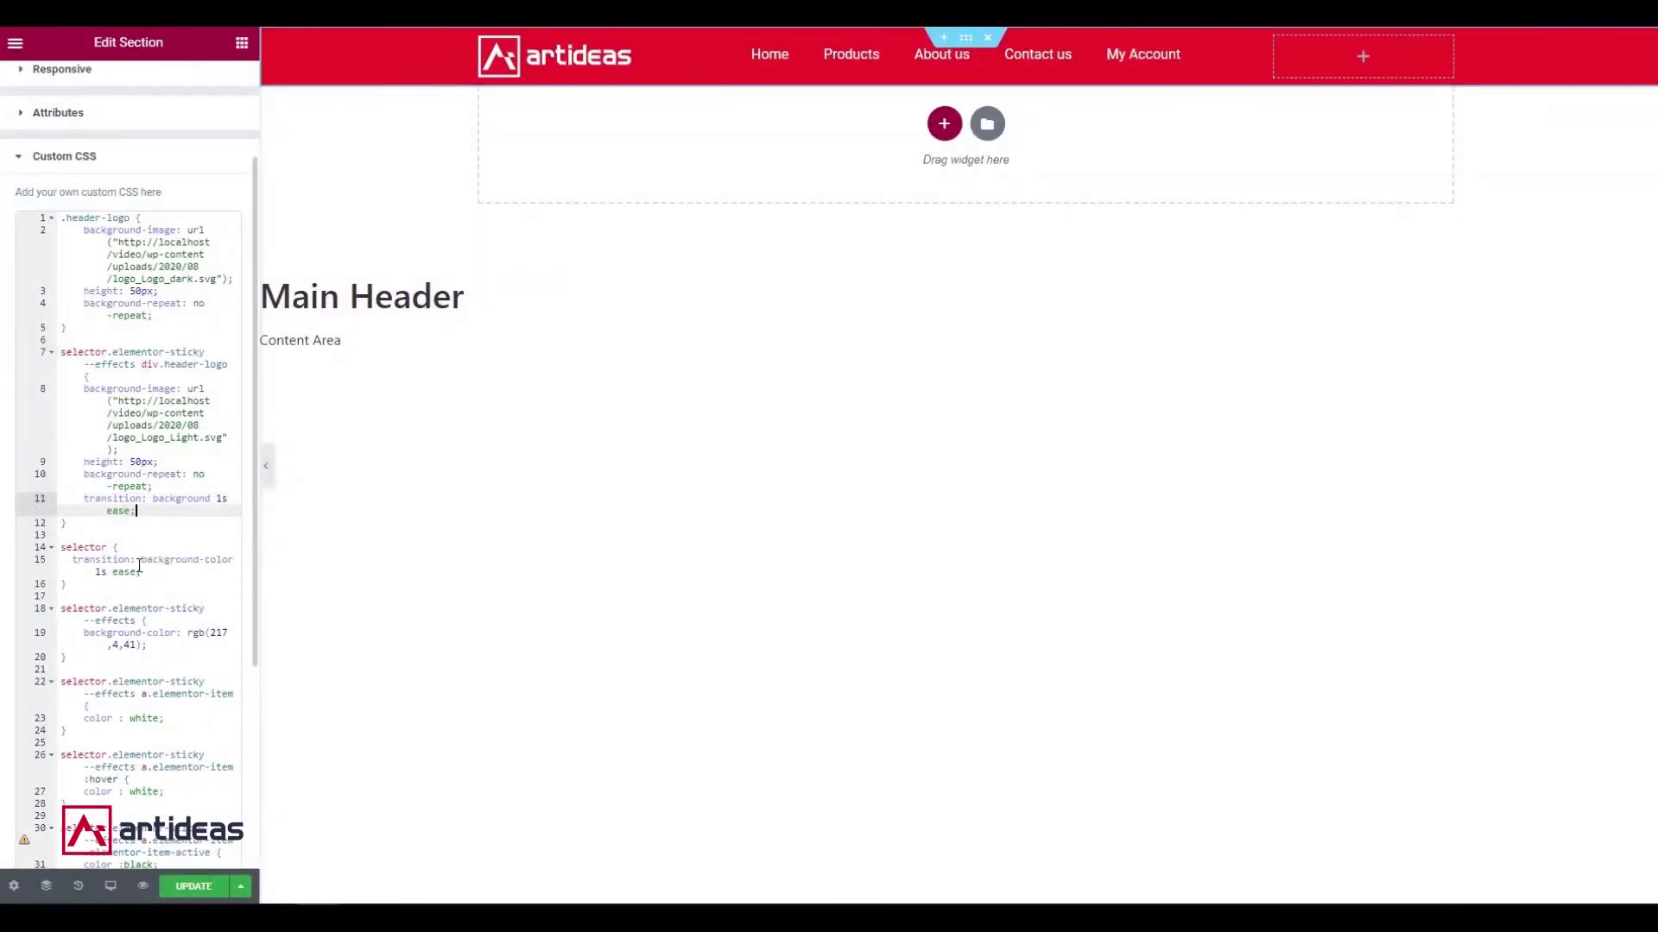
{"action": "type", "text": ";"}
{"action": "left_click", "coordinate": [191, 887]}
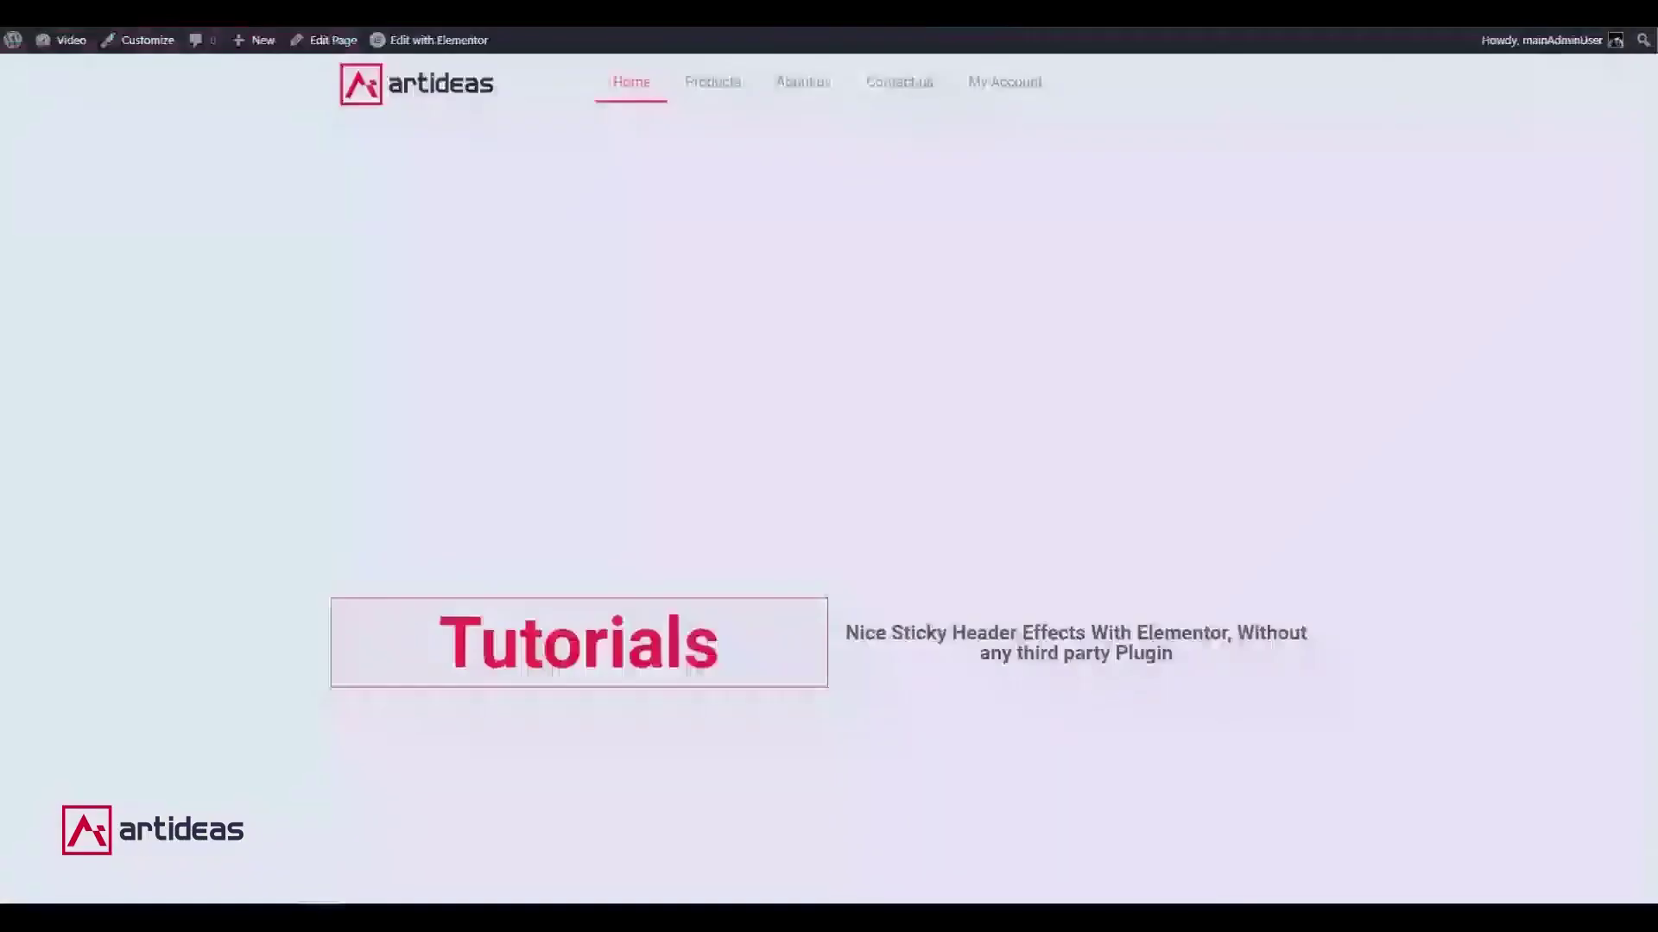
Reload the home page and check the logo's transition in the sticky header while scrolling down and up.
{"action": "key", "text": "F5"}
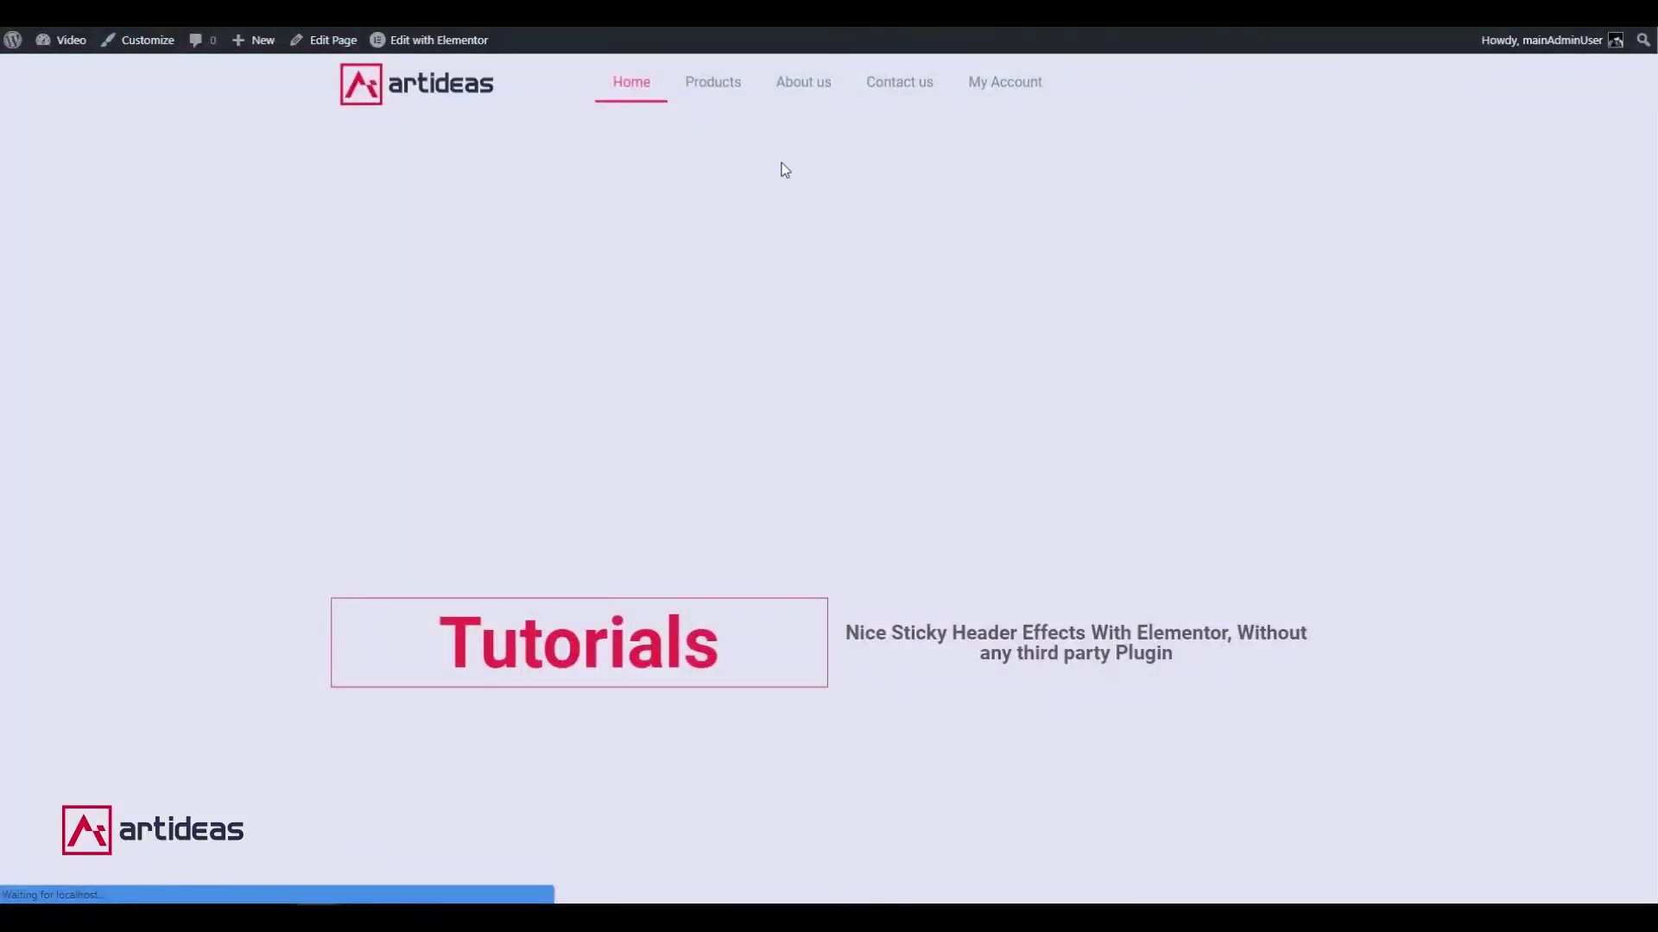
{"action": "scroll", "coordinate": [785, 170], "scroll_direction": "down", "scroll_amount": 2}
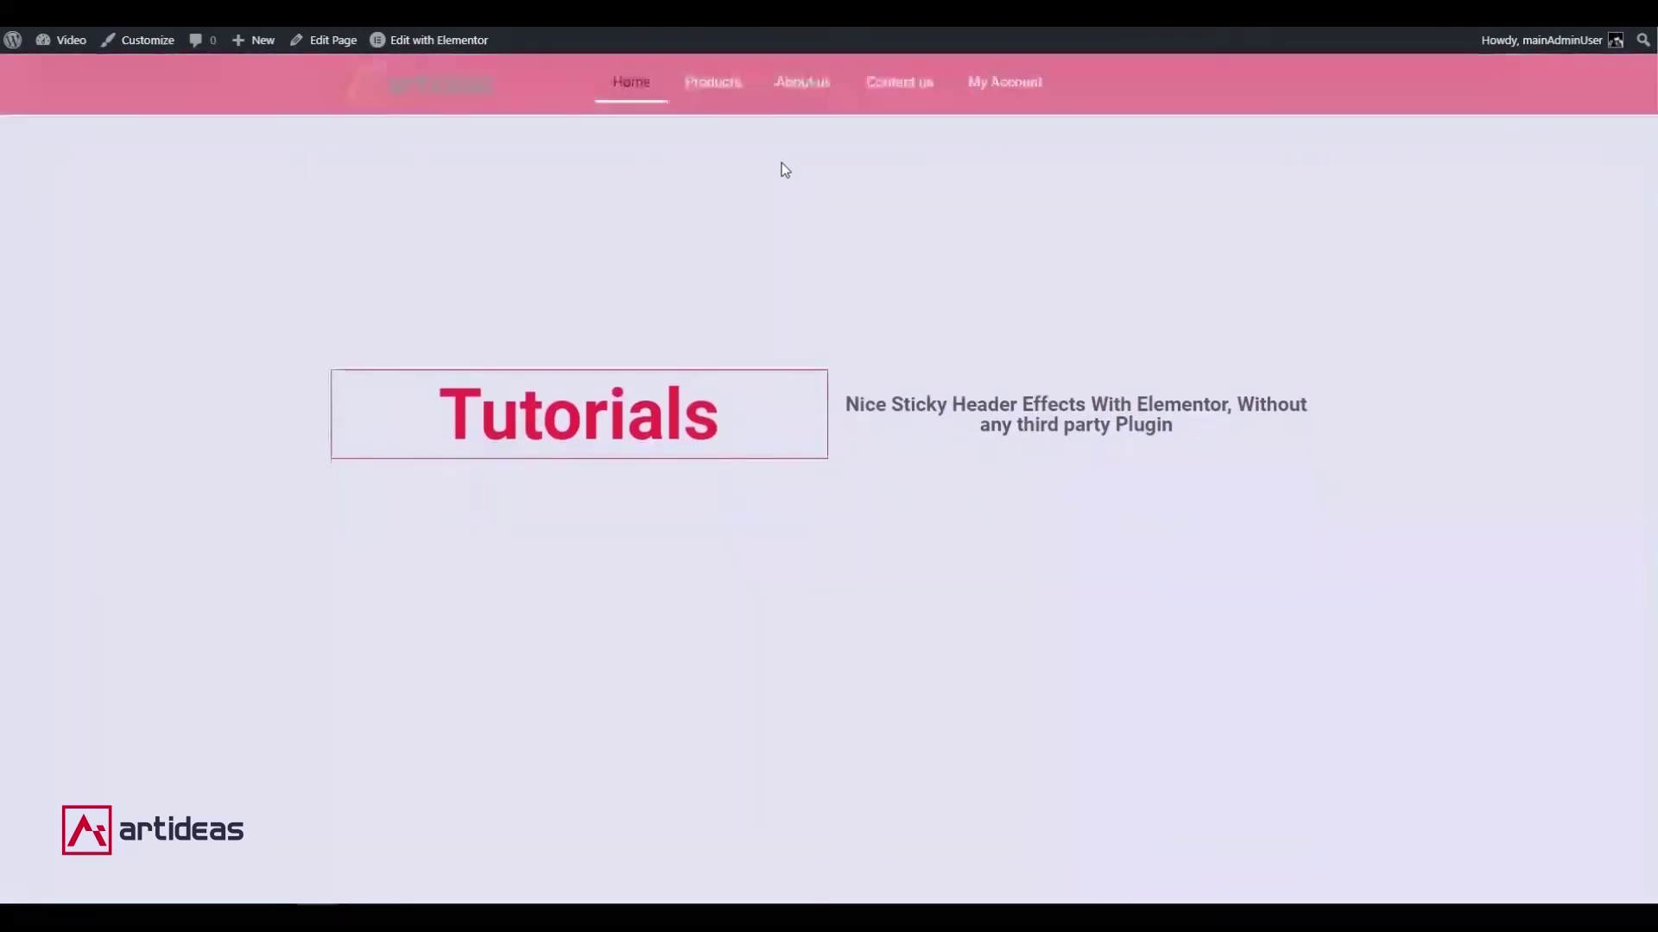
{"action": "scroll", "coordinate": [785, 170], "scroll_direction": "up", "scroll_amount": 2}
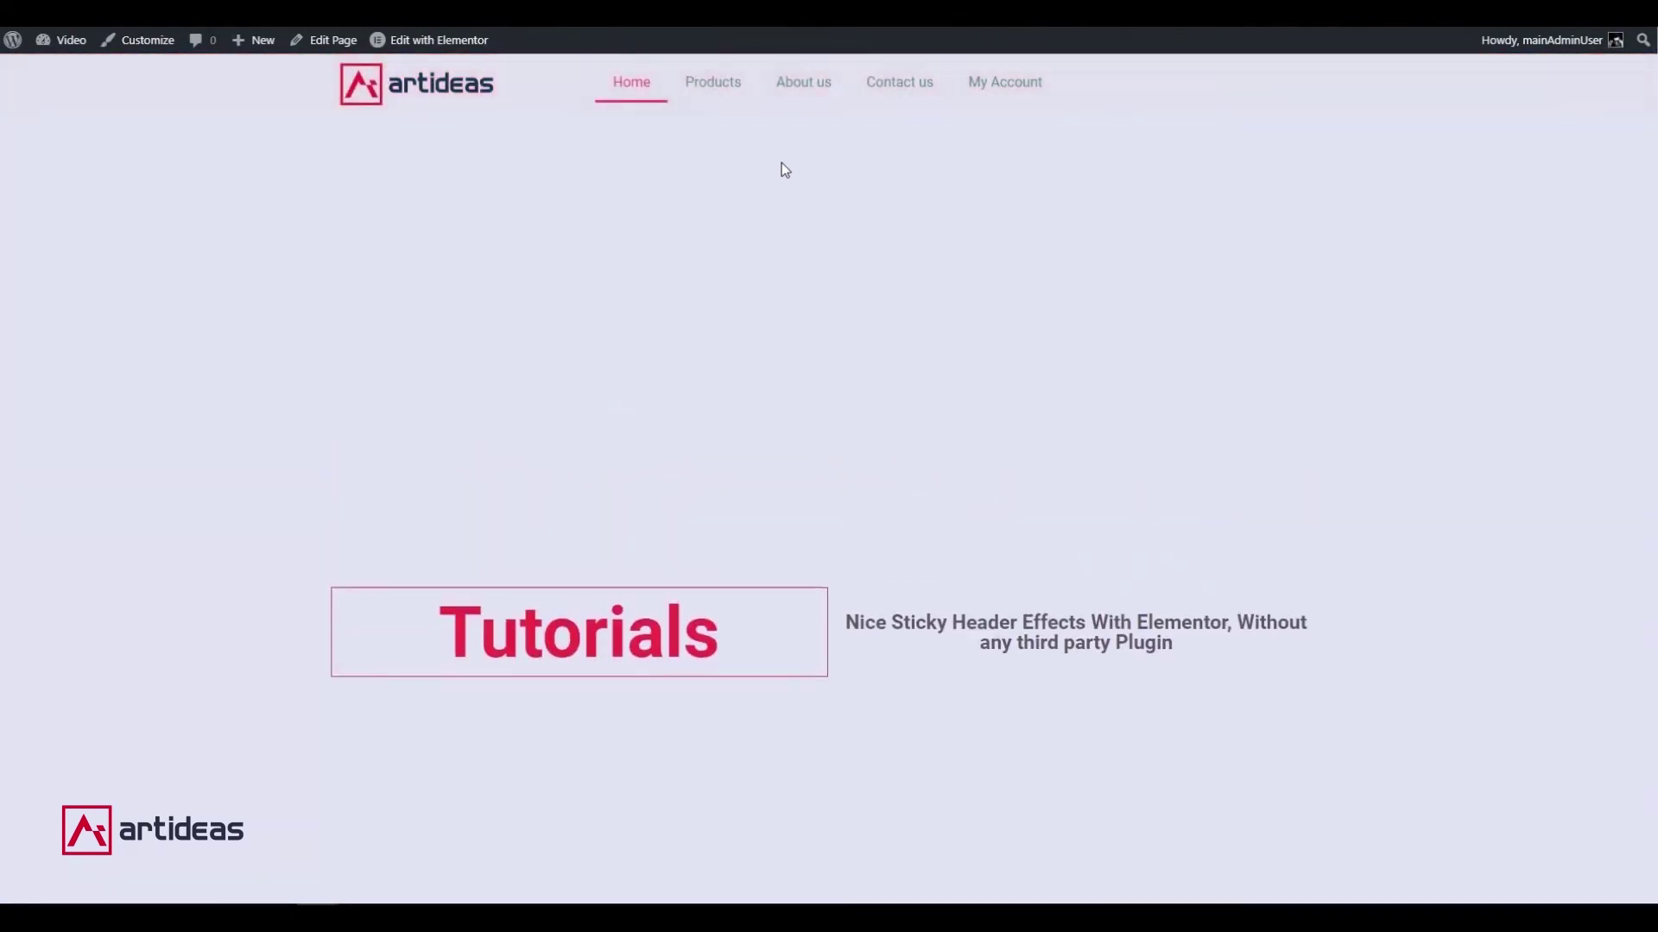
{"action": "scroll", "coordinate": [784, 170], "scroll_direction": "down", "scroll_amount": 2}
{"action": "scroll", "coordinate": [782, 164], "scroll_direction": "up", "scroll_amount": 2}
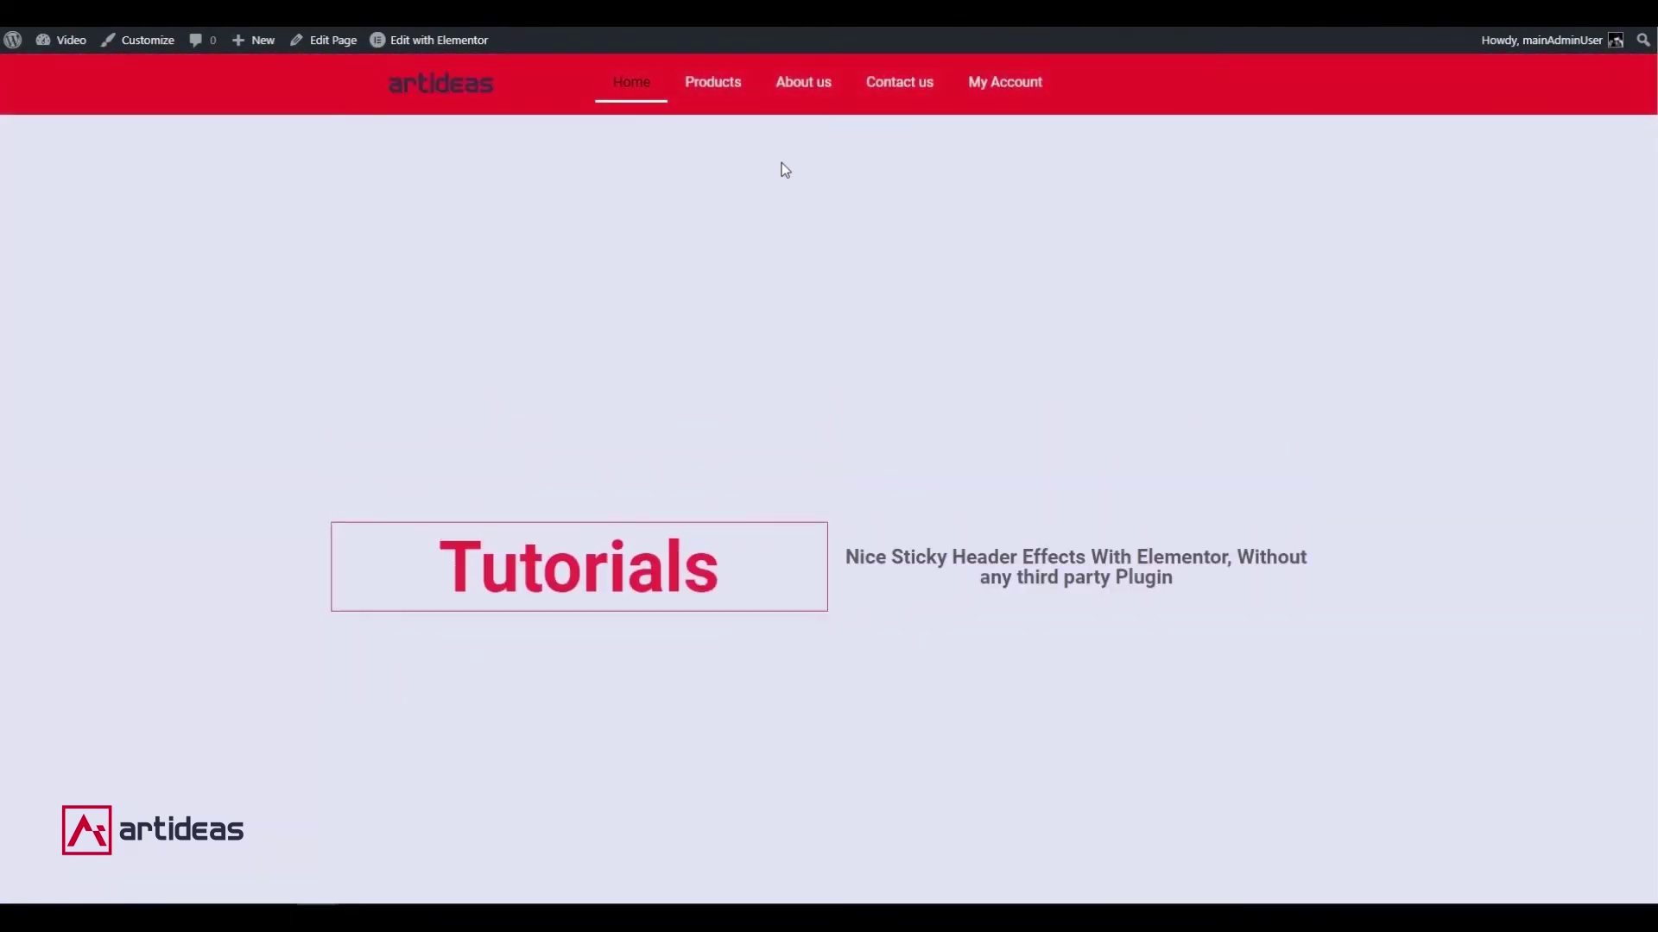
{"action": "scroll", "coordinate": [784, 170], "scroll_direction": "down", "scroll_amount": 2}
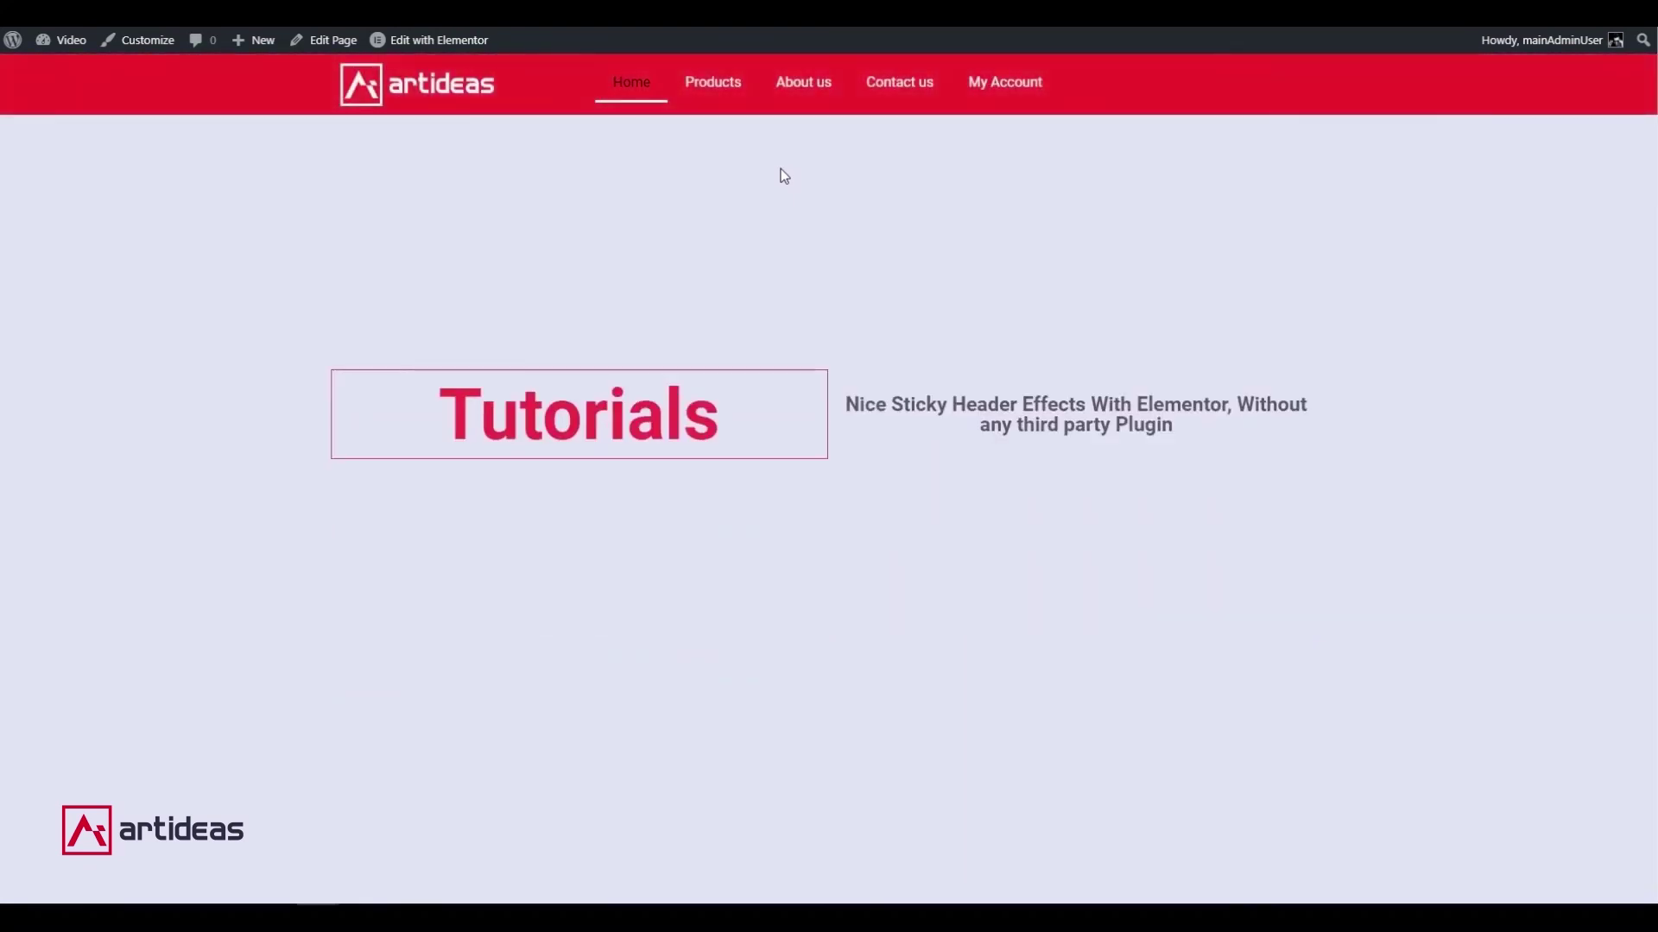
{"action": "scroll", "coordinate": [780, 171], "scroll_direction": "up", "scroll_amount": 2}
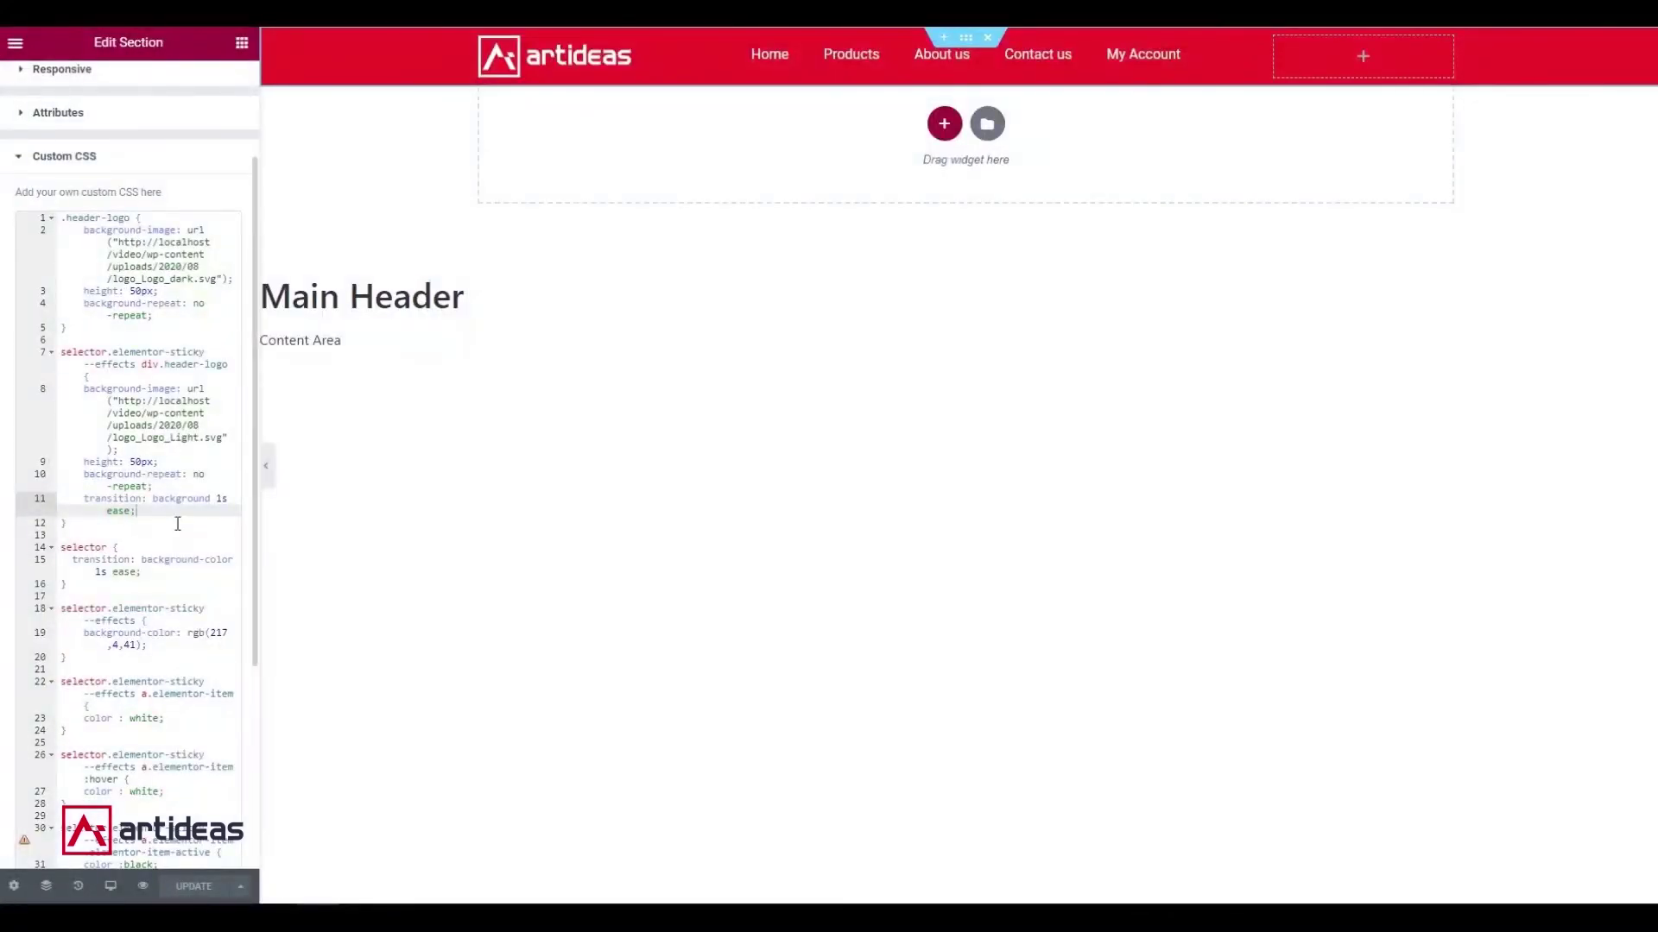
Copy the transition: background 1s ease; declaration from the sticky div.header-logo rule into the base .header-logo rule, below background-repeat.
{"action": "left_click", "coordinate": [60, 501], "text": "shift"}
{"action": "key", "text": "ctrl+c"}
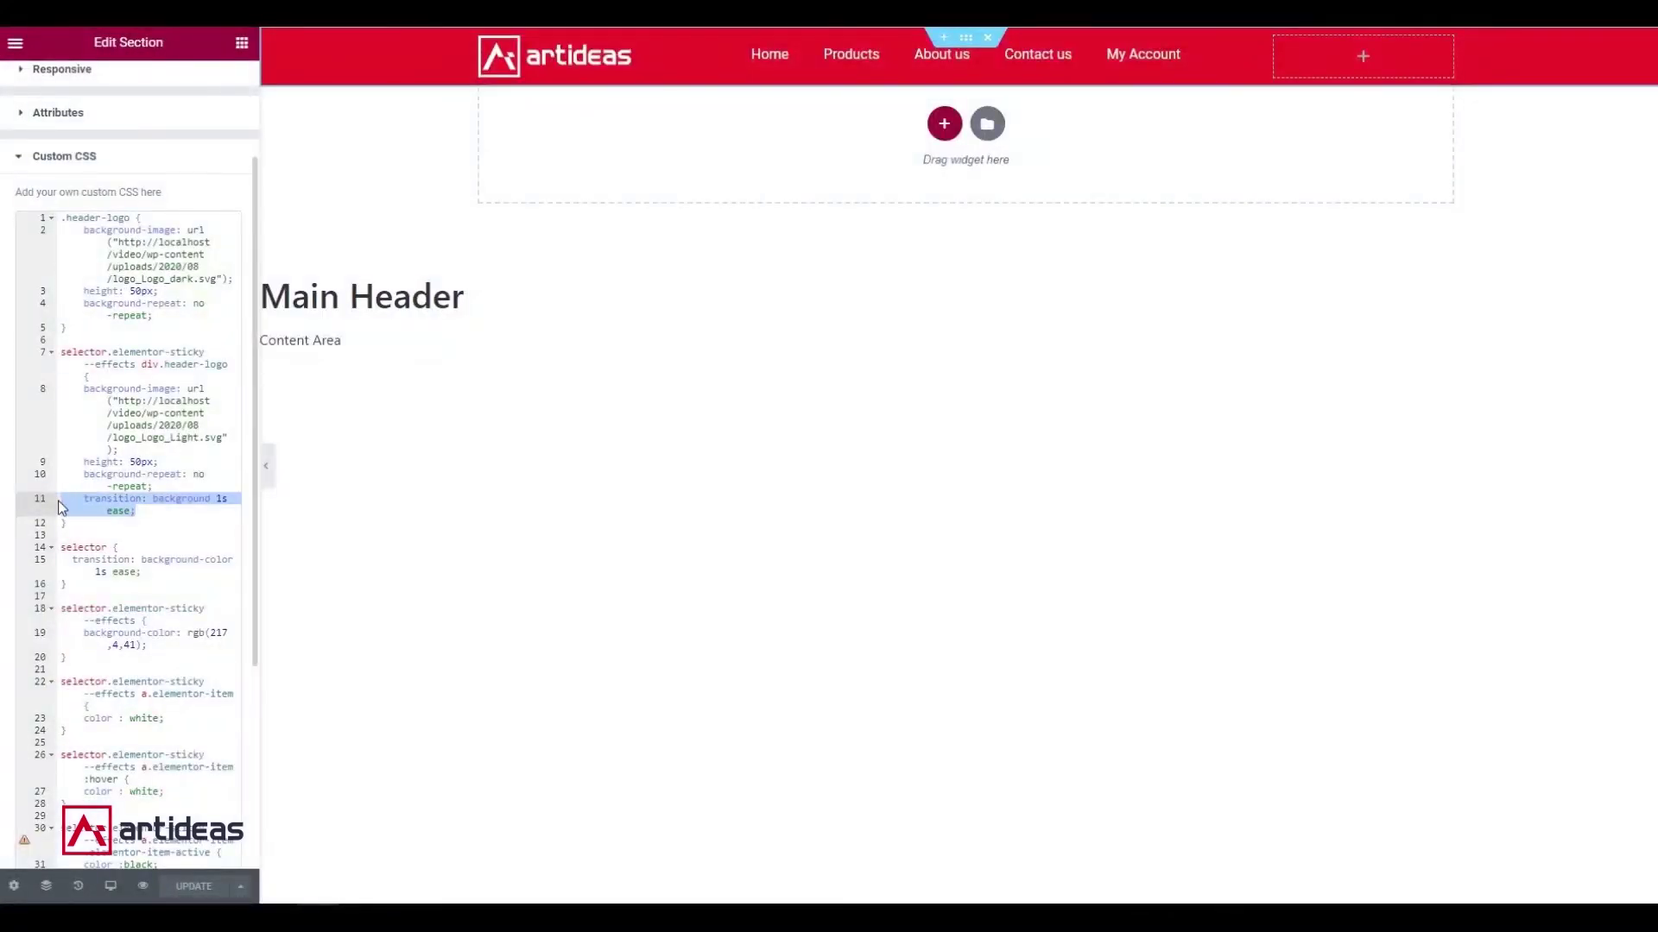
{"action": "left_click", "coordinate": [171, 316]}
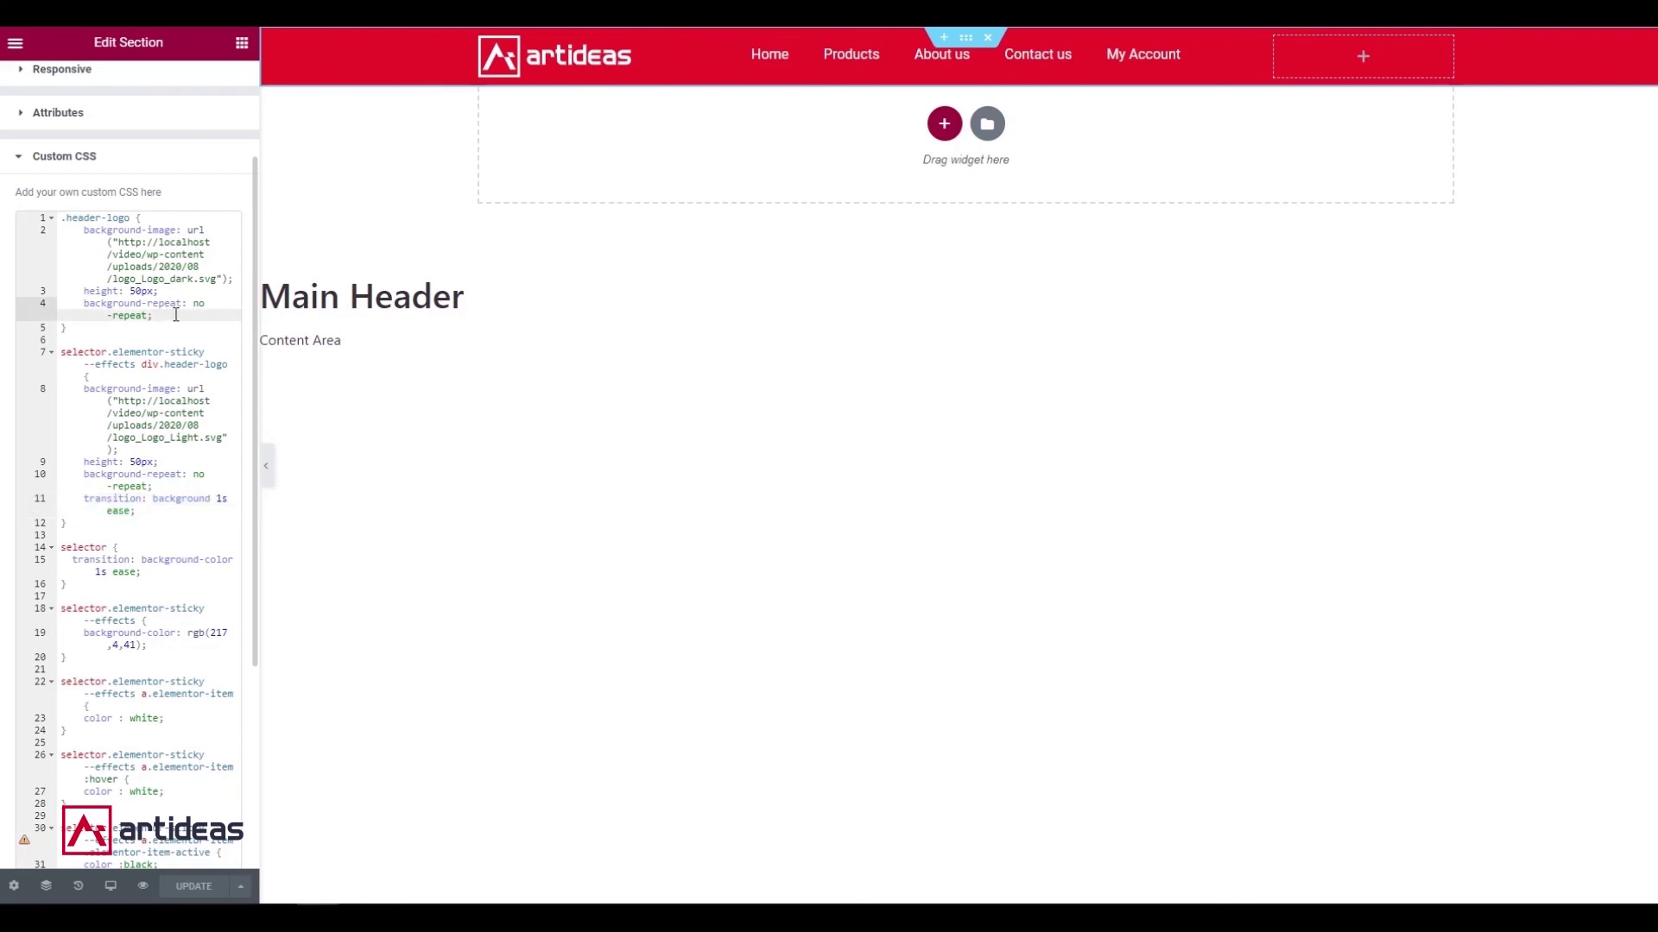
{"action": "key", "text": "Return"}
{"action": "key", "text": "ctrl+v"}
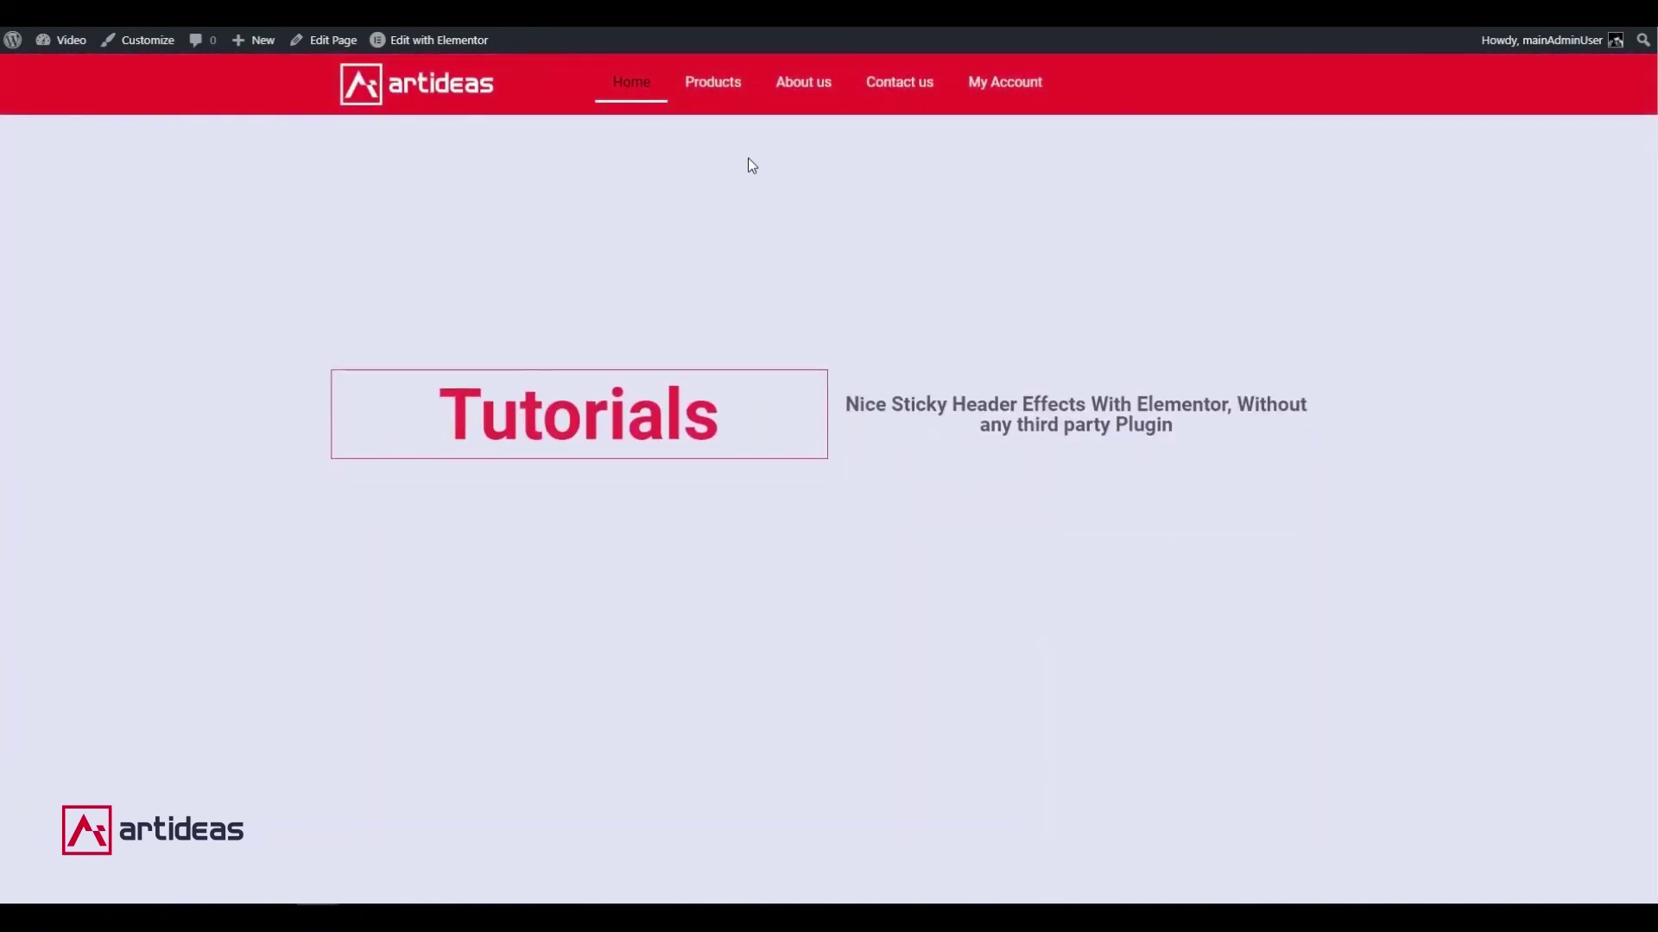
Check on the home page how the header background, menu colours and logo transition in both scroll directions.
{"action": "scroll", "coordinate": [747, 159], "scroll_direction": "up", "scroll_amount": 3}
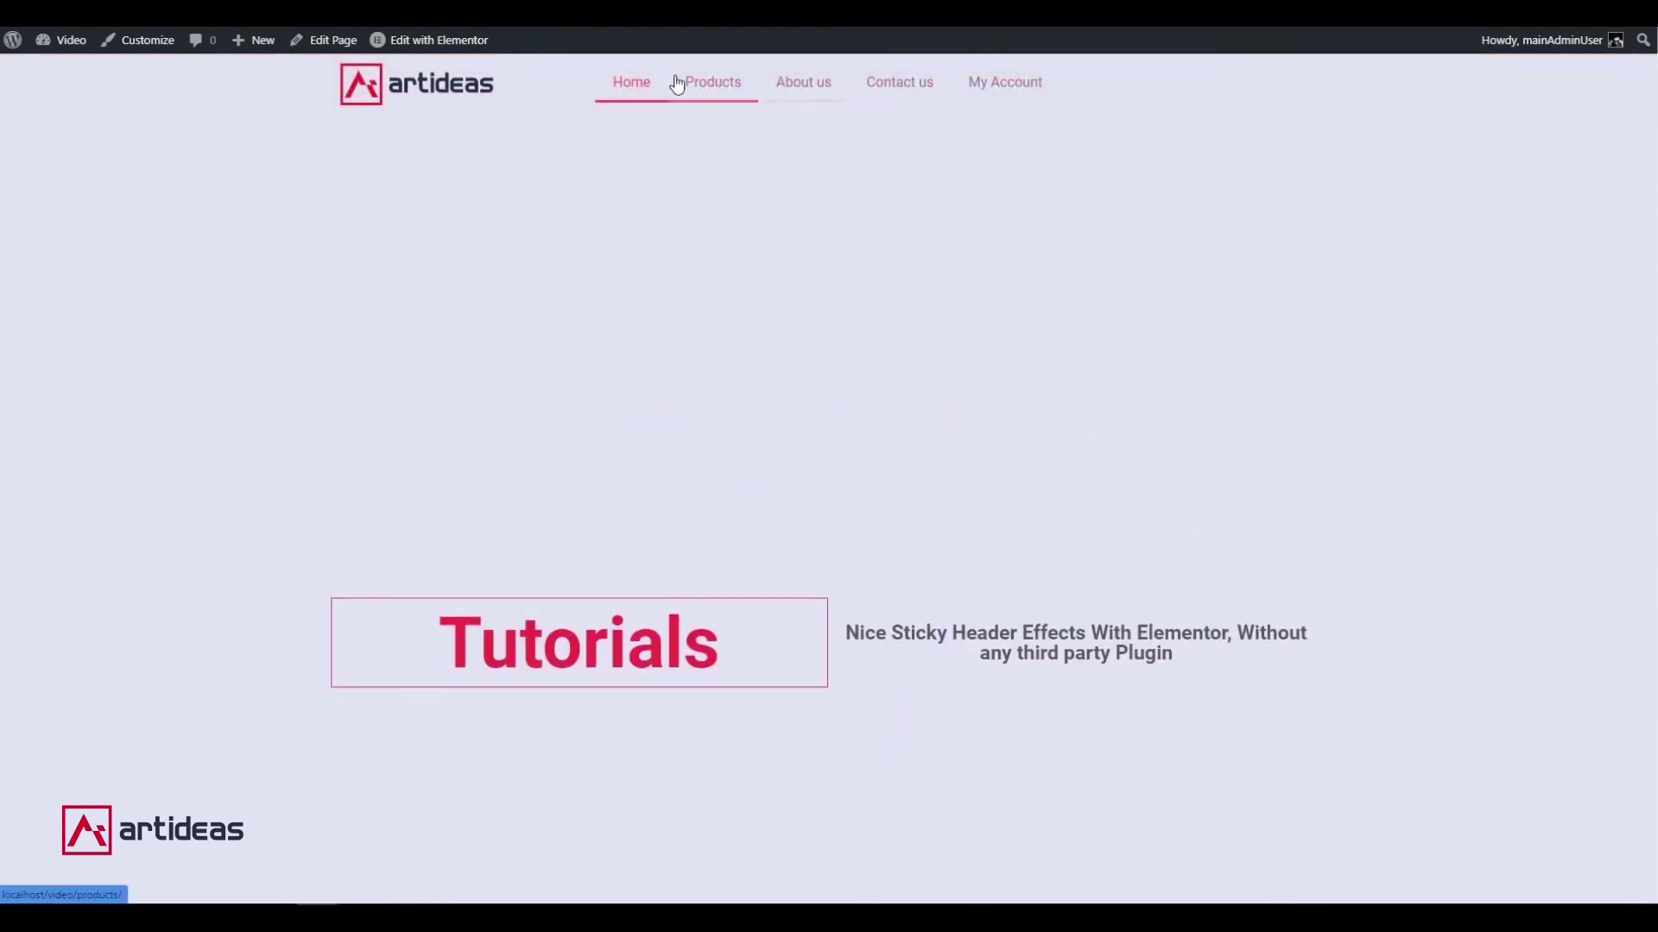
{"action": "scroll", "coordinate": [682, 216], "scroll_direction": "down", "scroll_amount": 3}
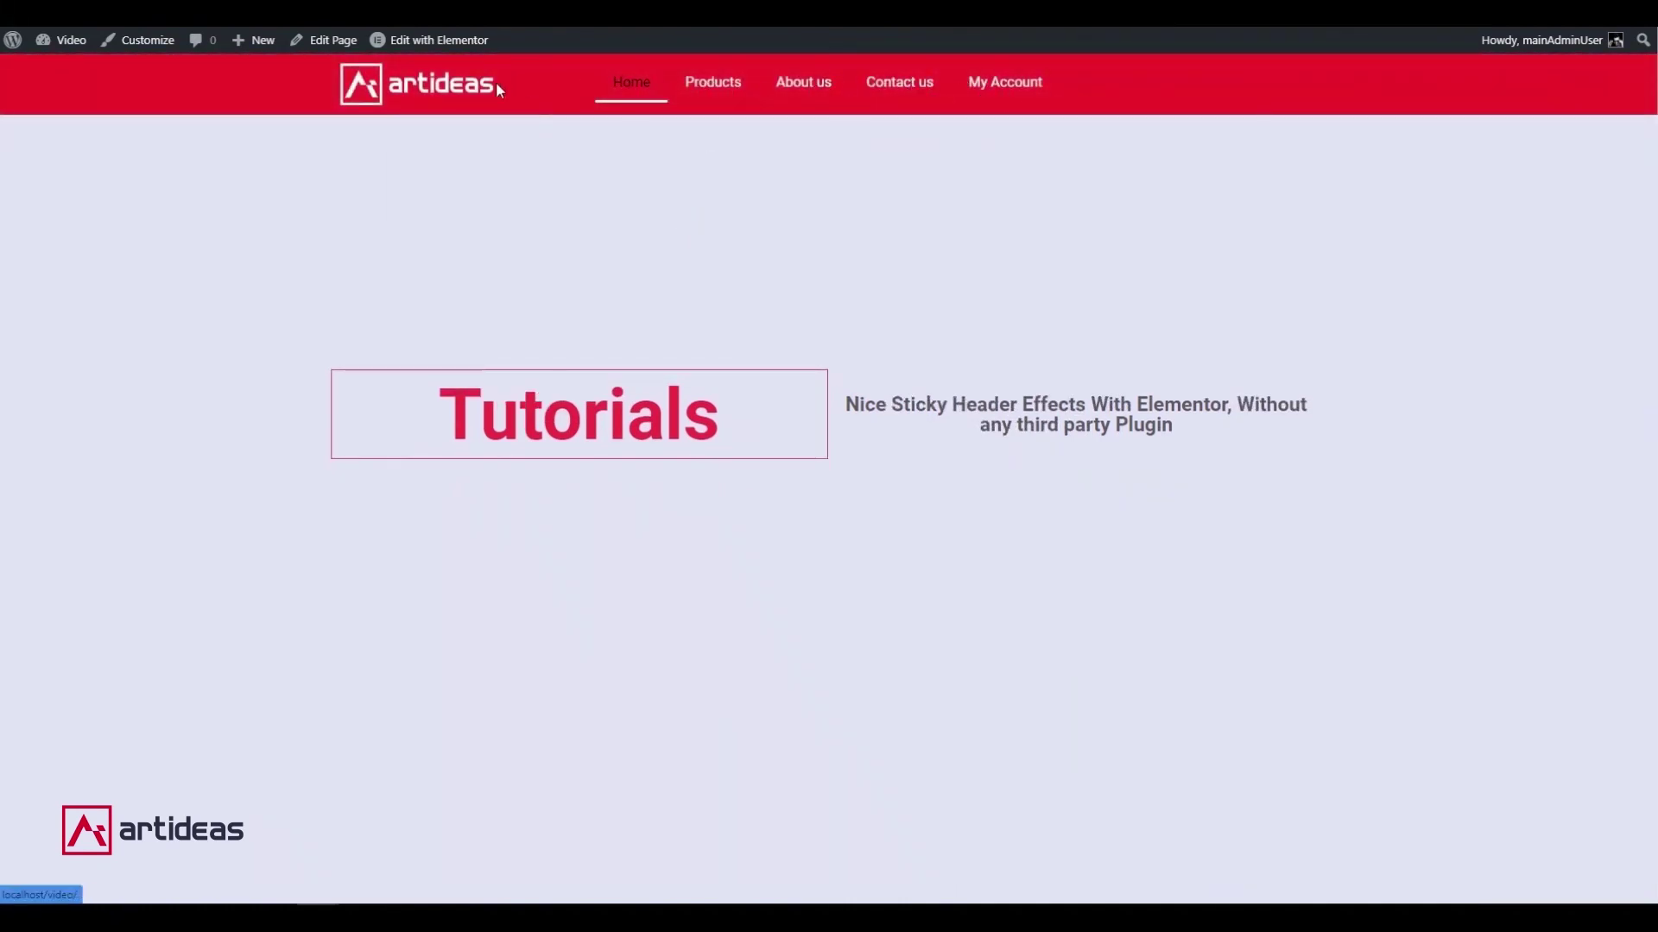
{"action": "scroll", "coordinate": [738, 257], "scroll_direction": "up", "scroll_amount": 3}
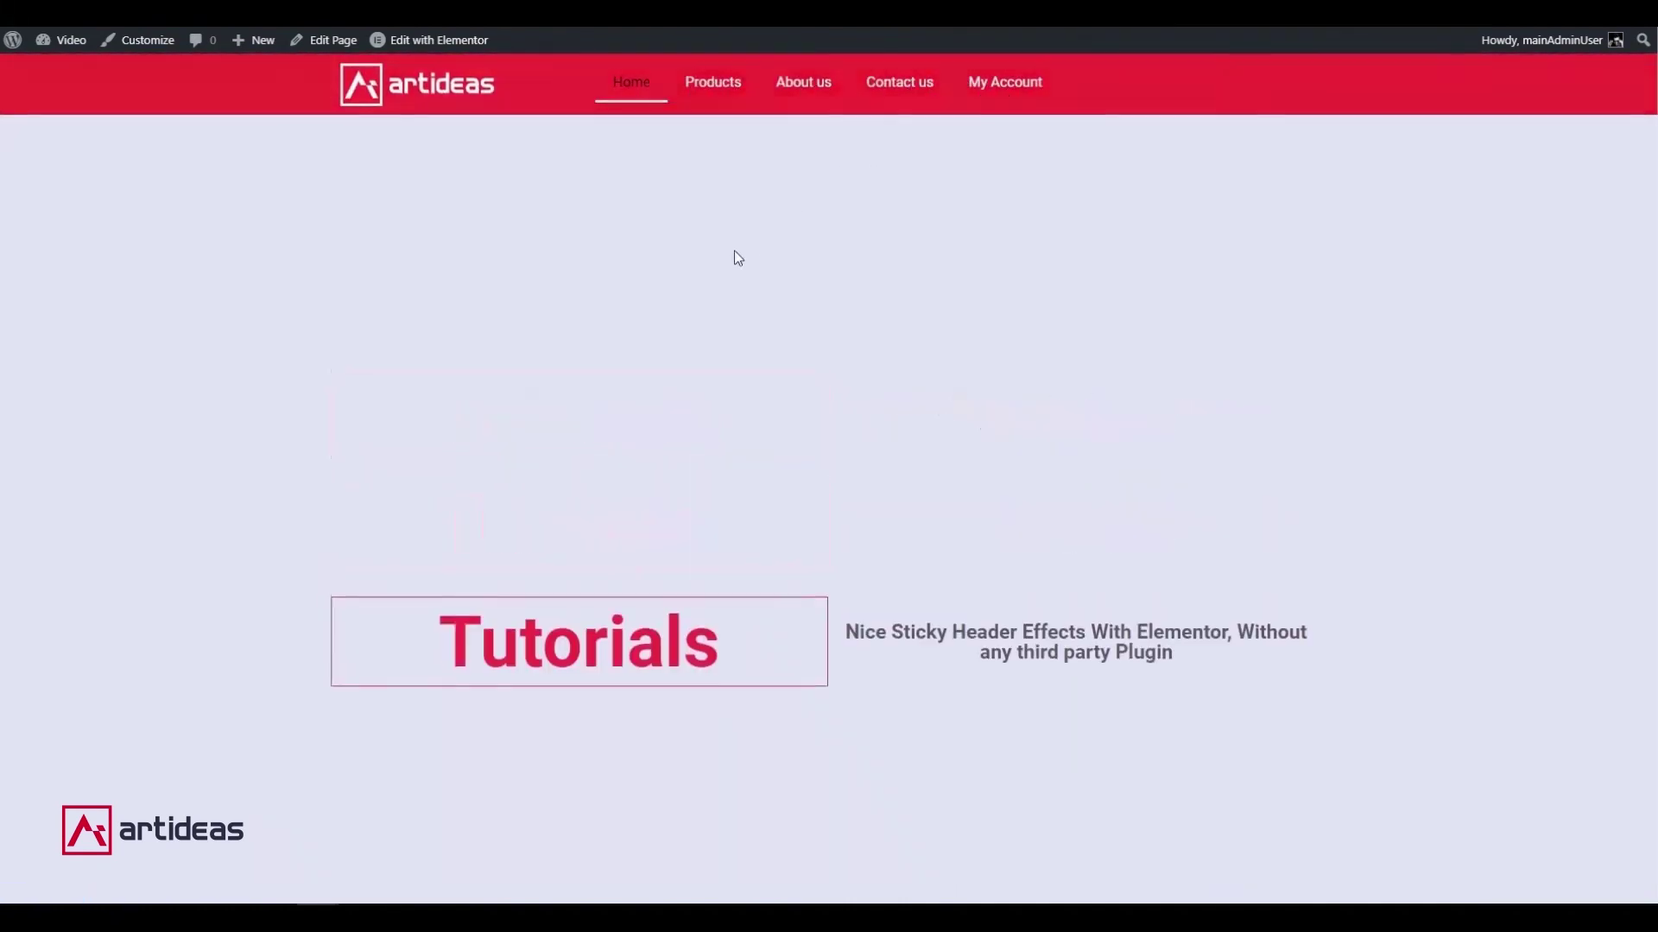
{"action": "scroll", "coordinate": [720, 256], "scroll_direction": "down", "scroll_amount": 3}
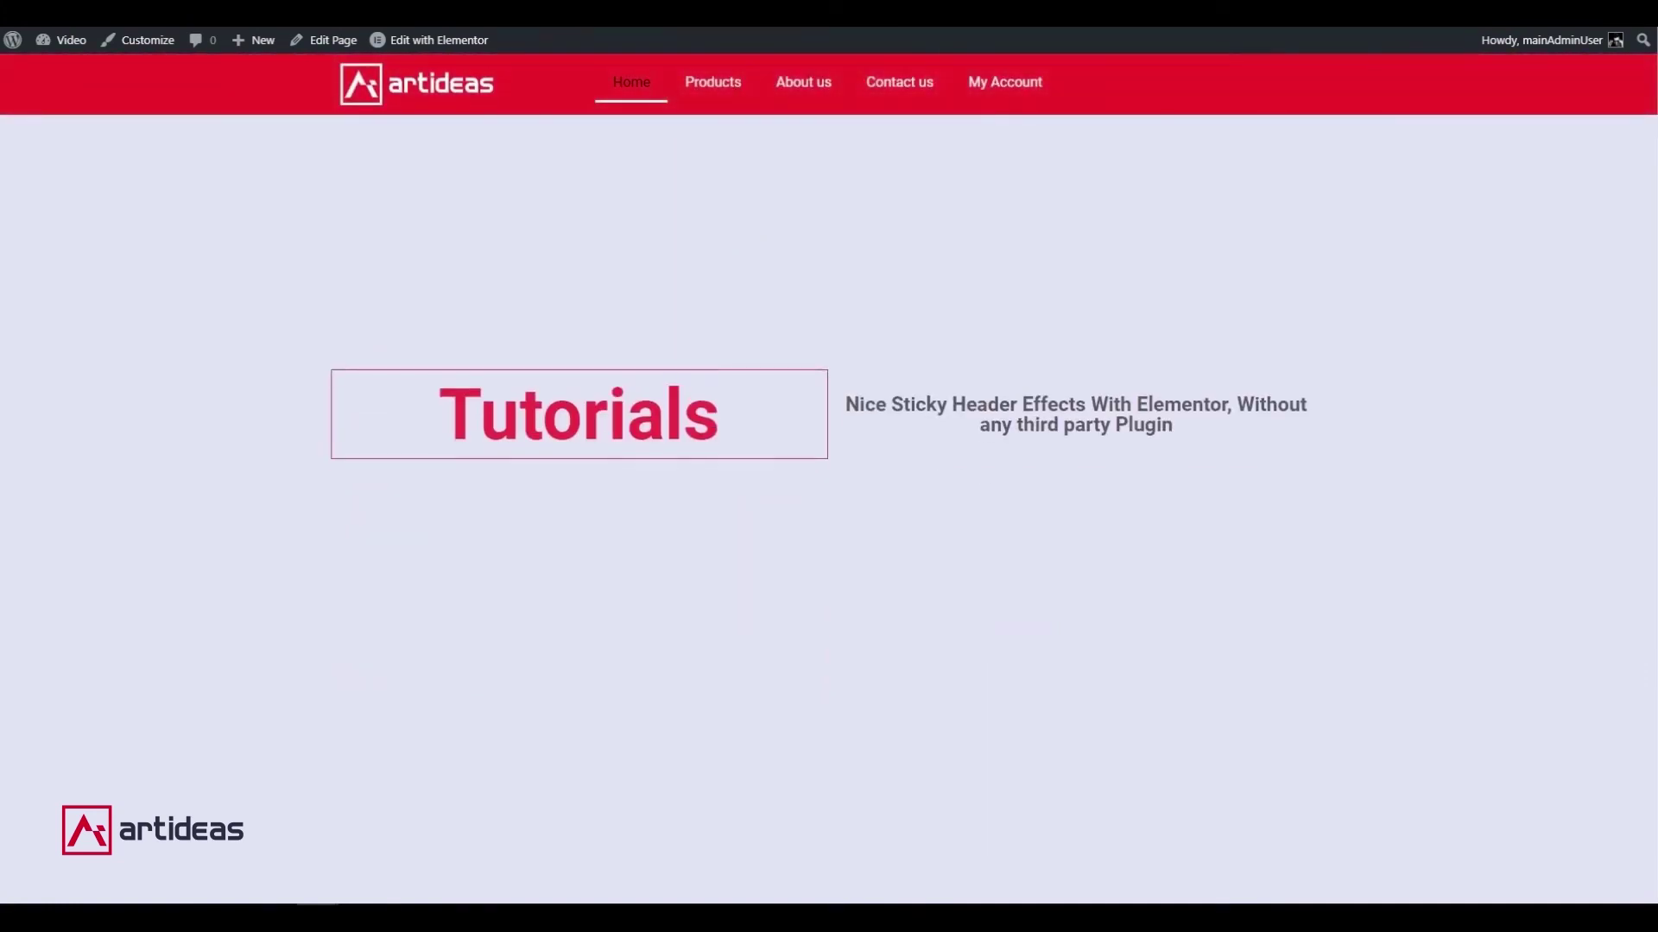